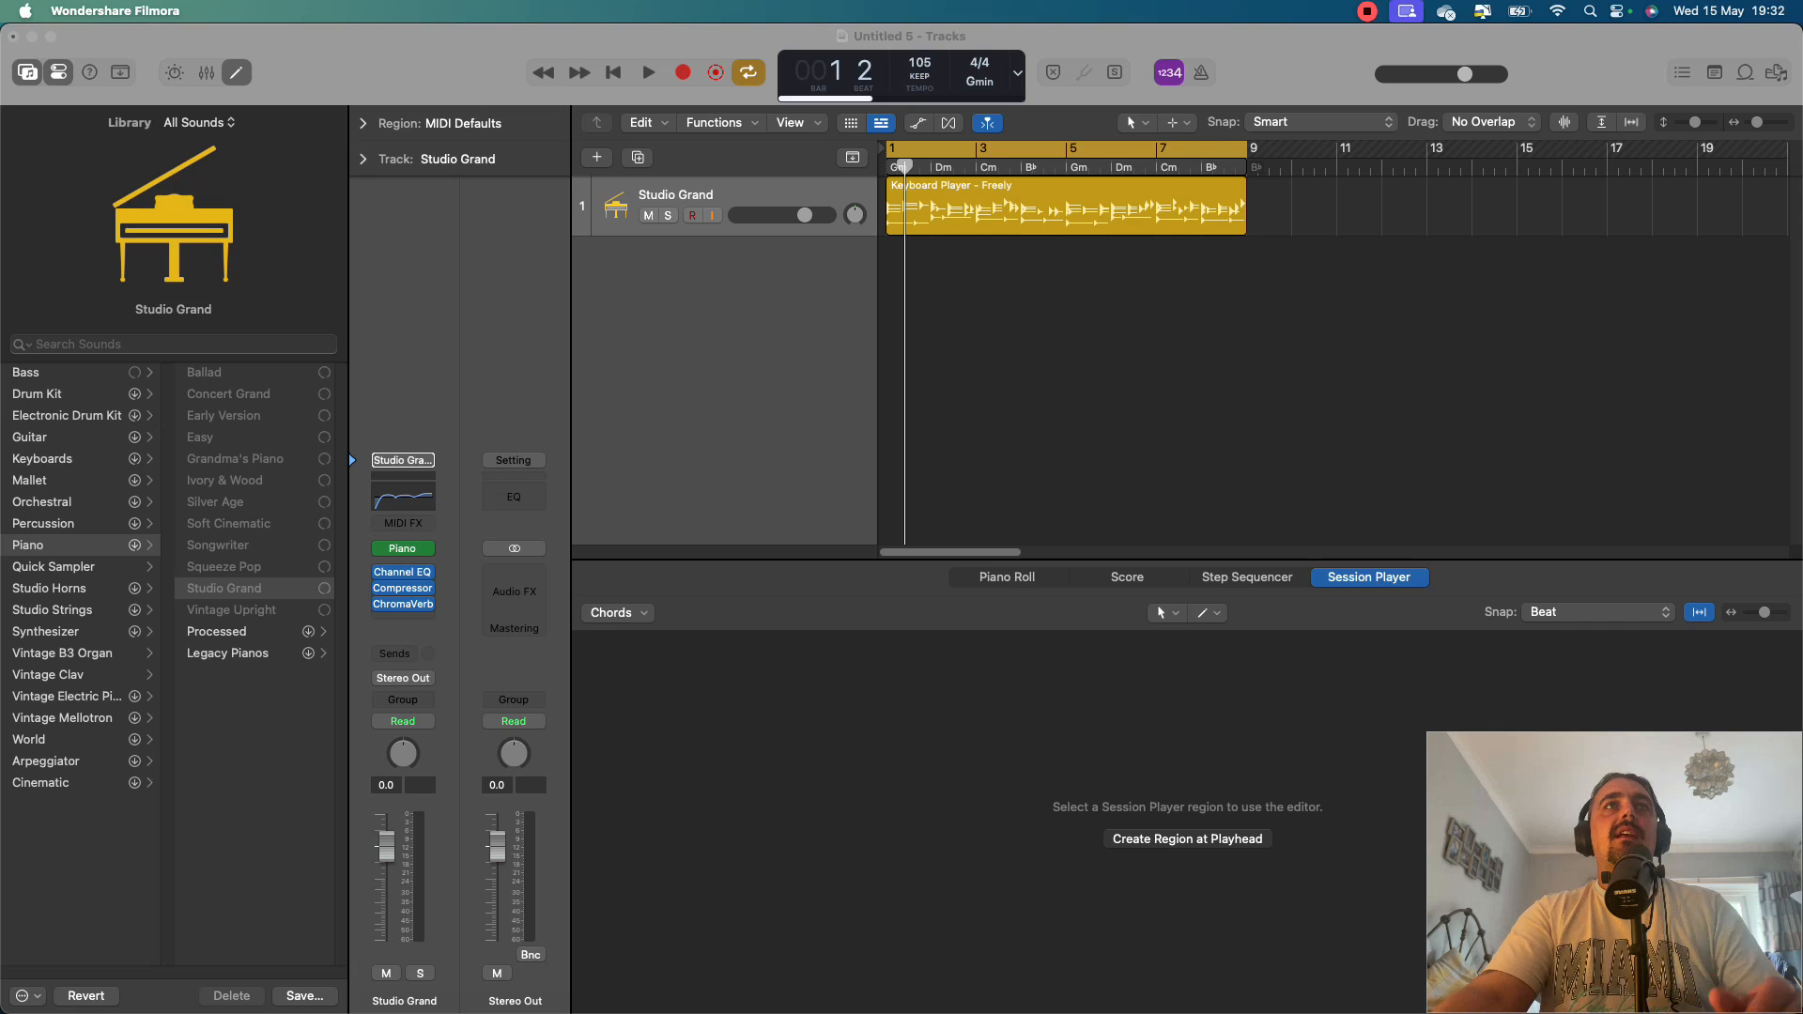
# Select the Keyboard Player region on the Studio Grand track and look over the track types available for a new track.
pyautogui.click(1127, 385)
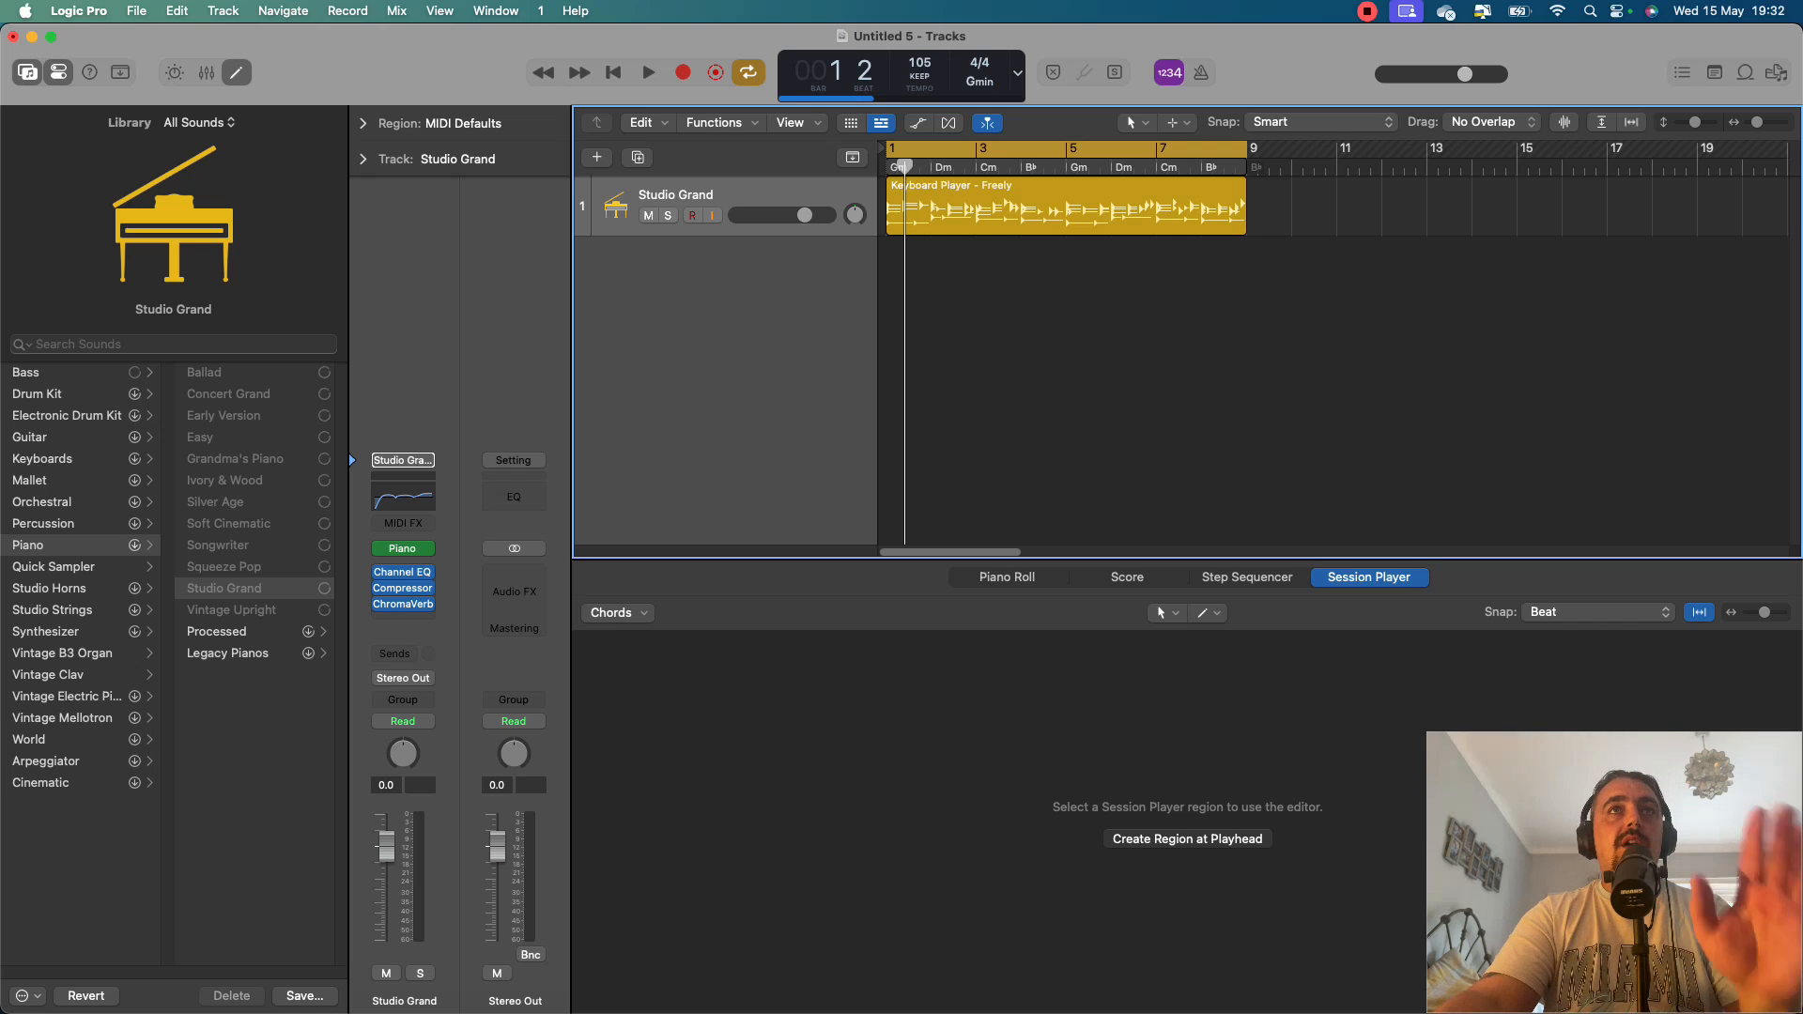
pyautogui.click(1066, 208)
pyautogui.press('space')
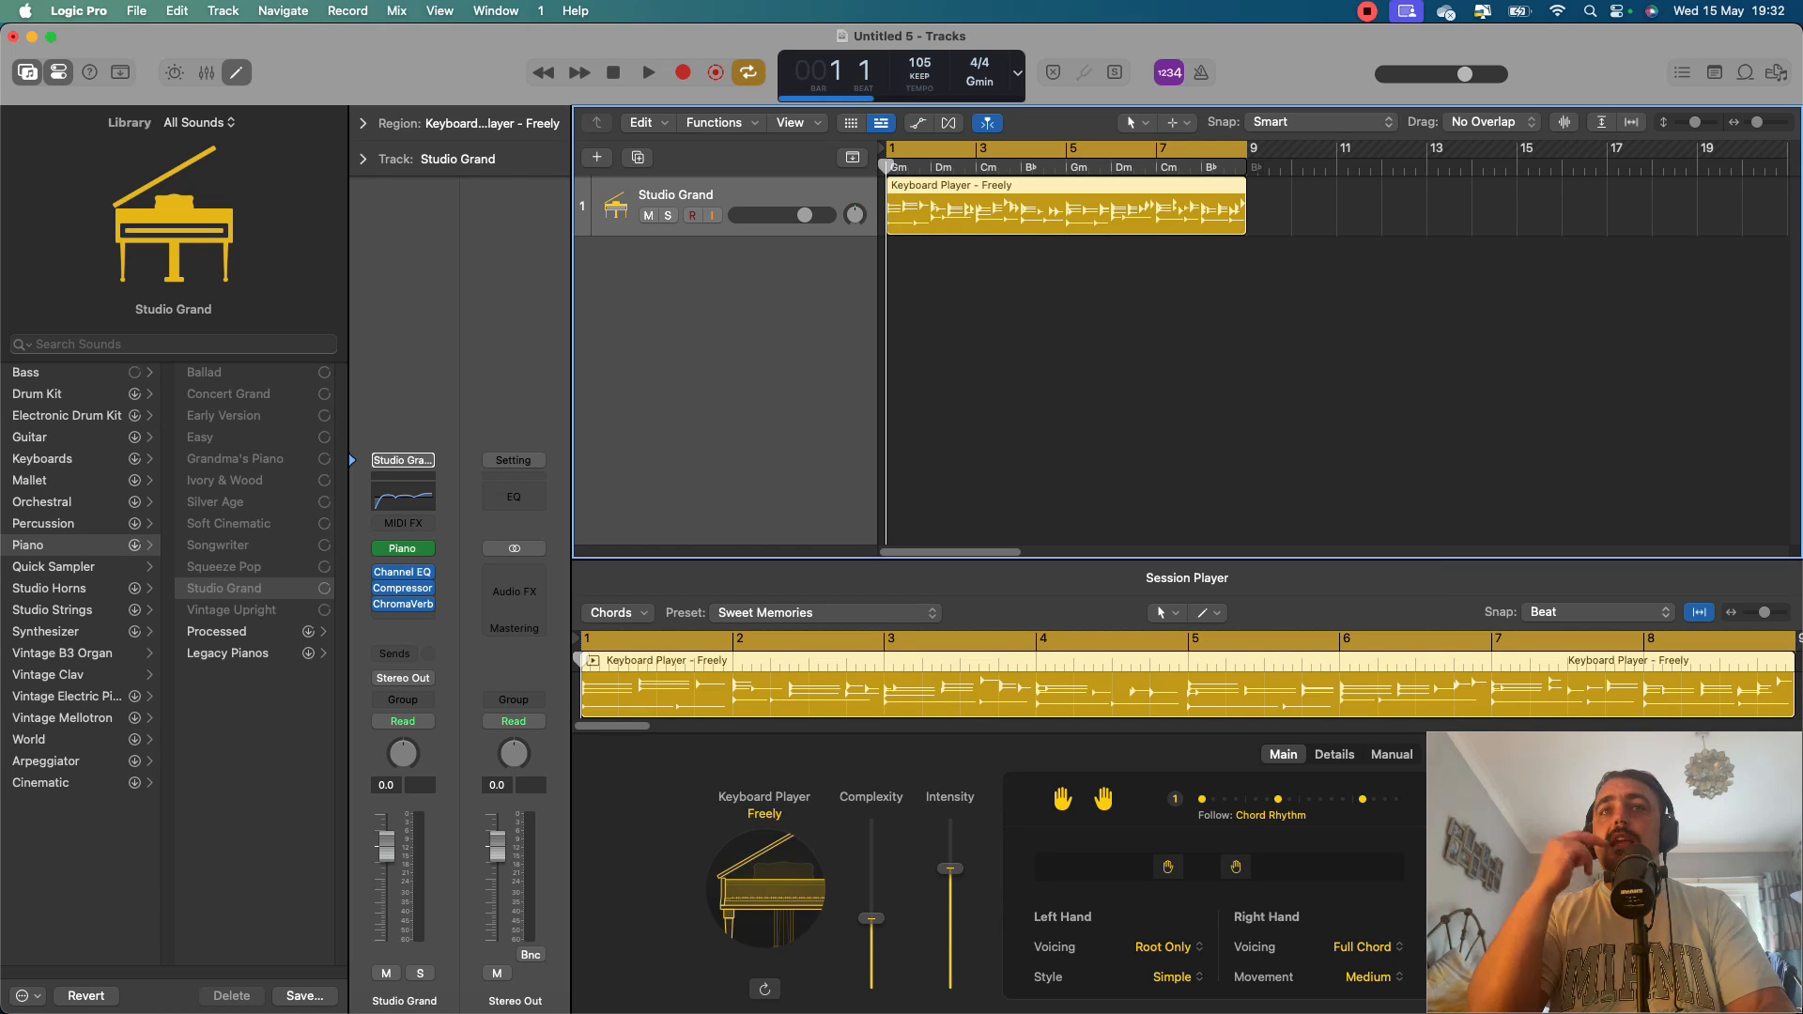
pyautogui.press('alt+super+n')
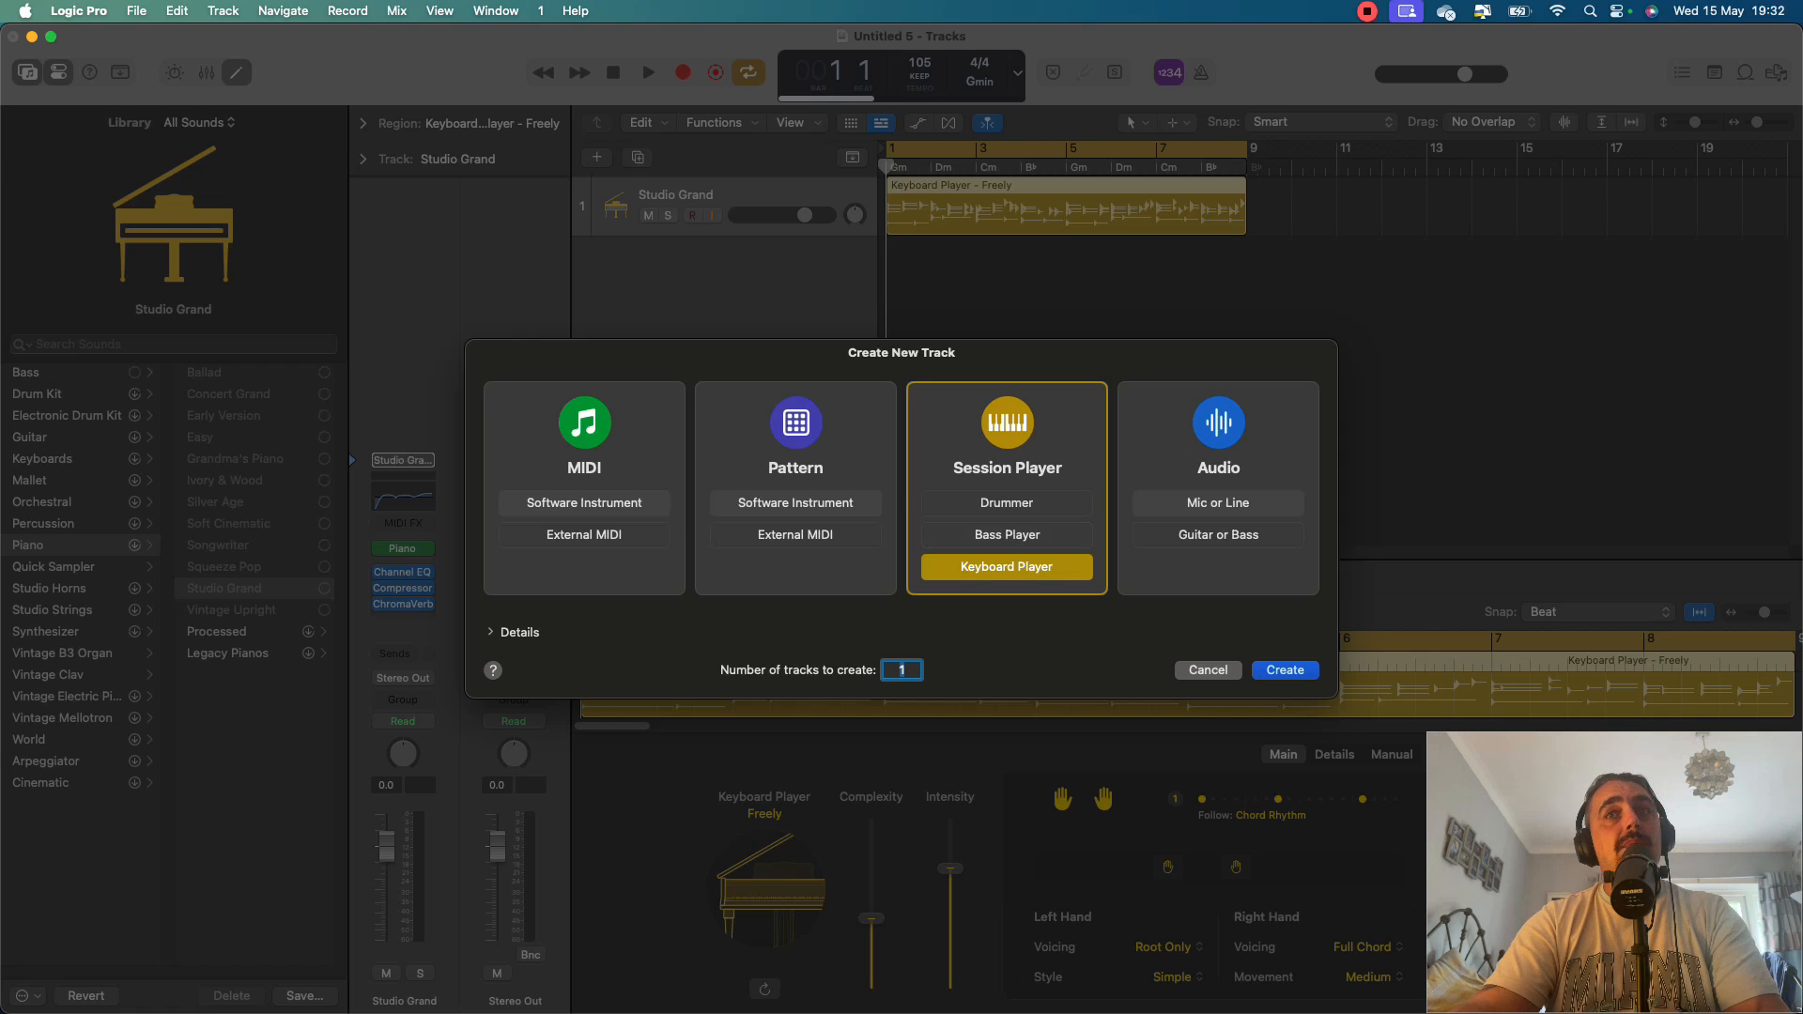
pyautogui.press('Return')
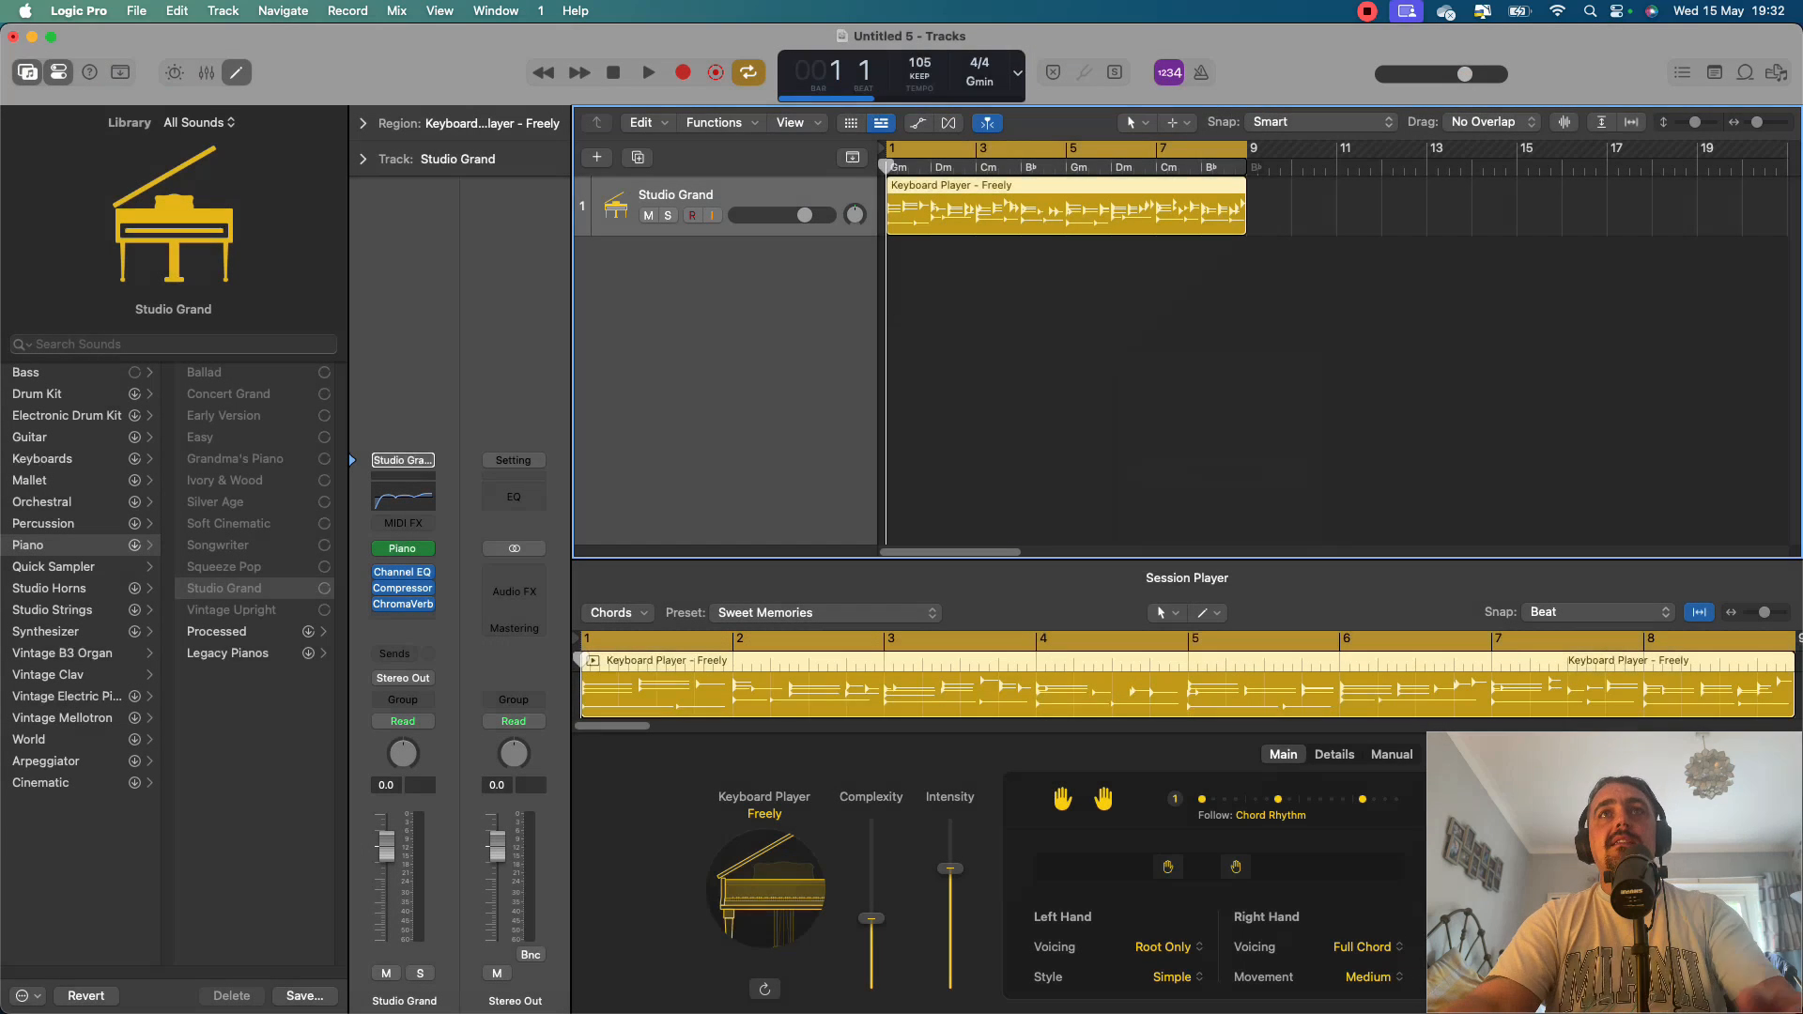
# Play the opening bars of the keyboard region and return the playhead to the start.
pyautogui.press('space')
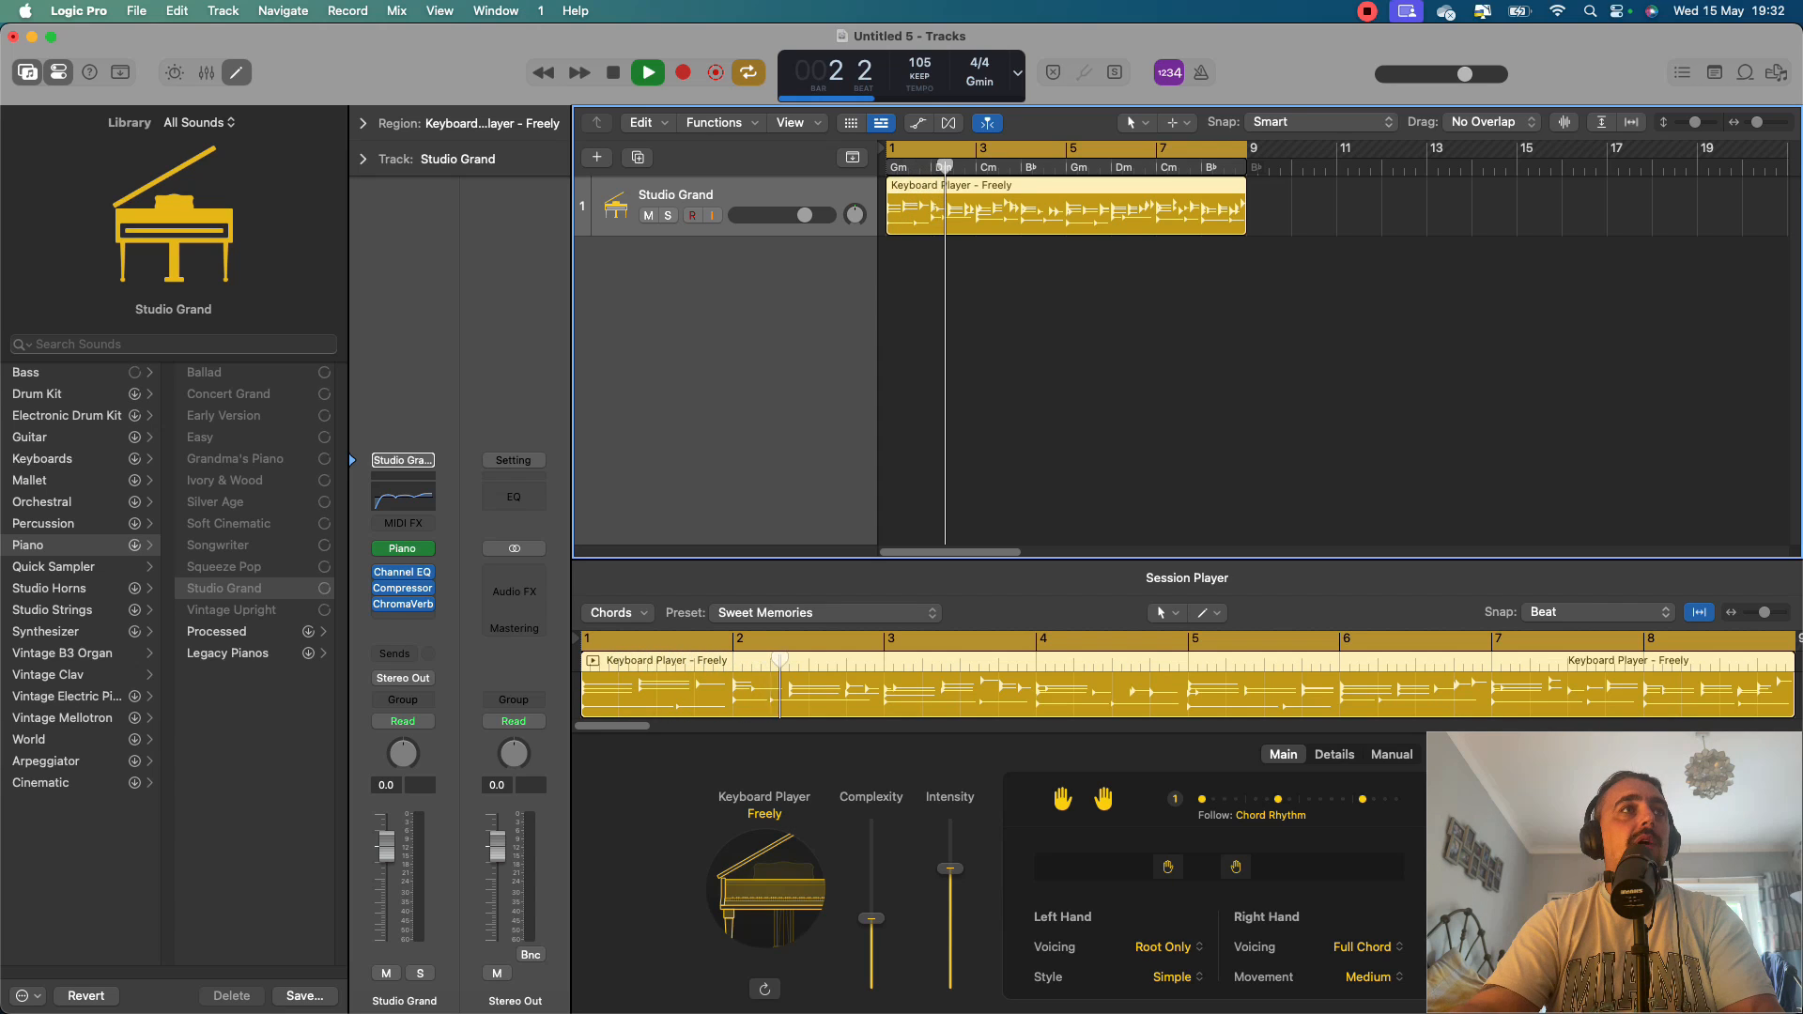
pyautogui.press('space')
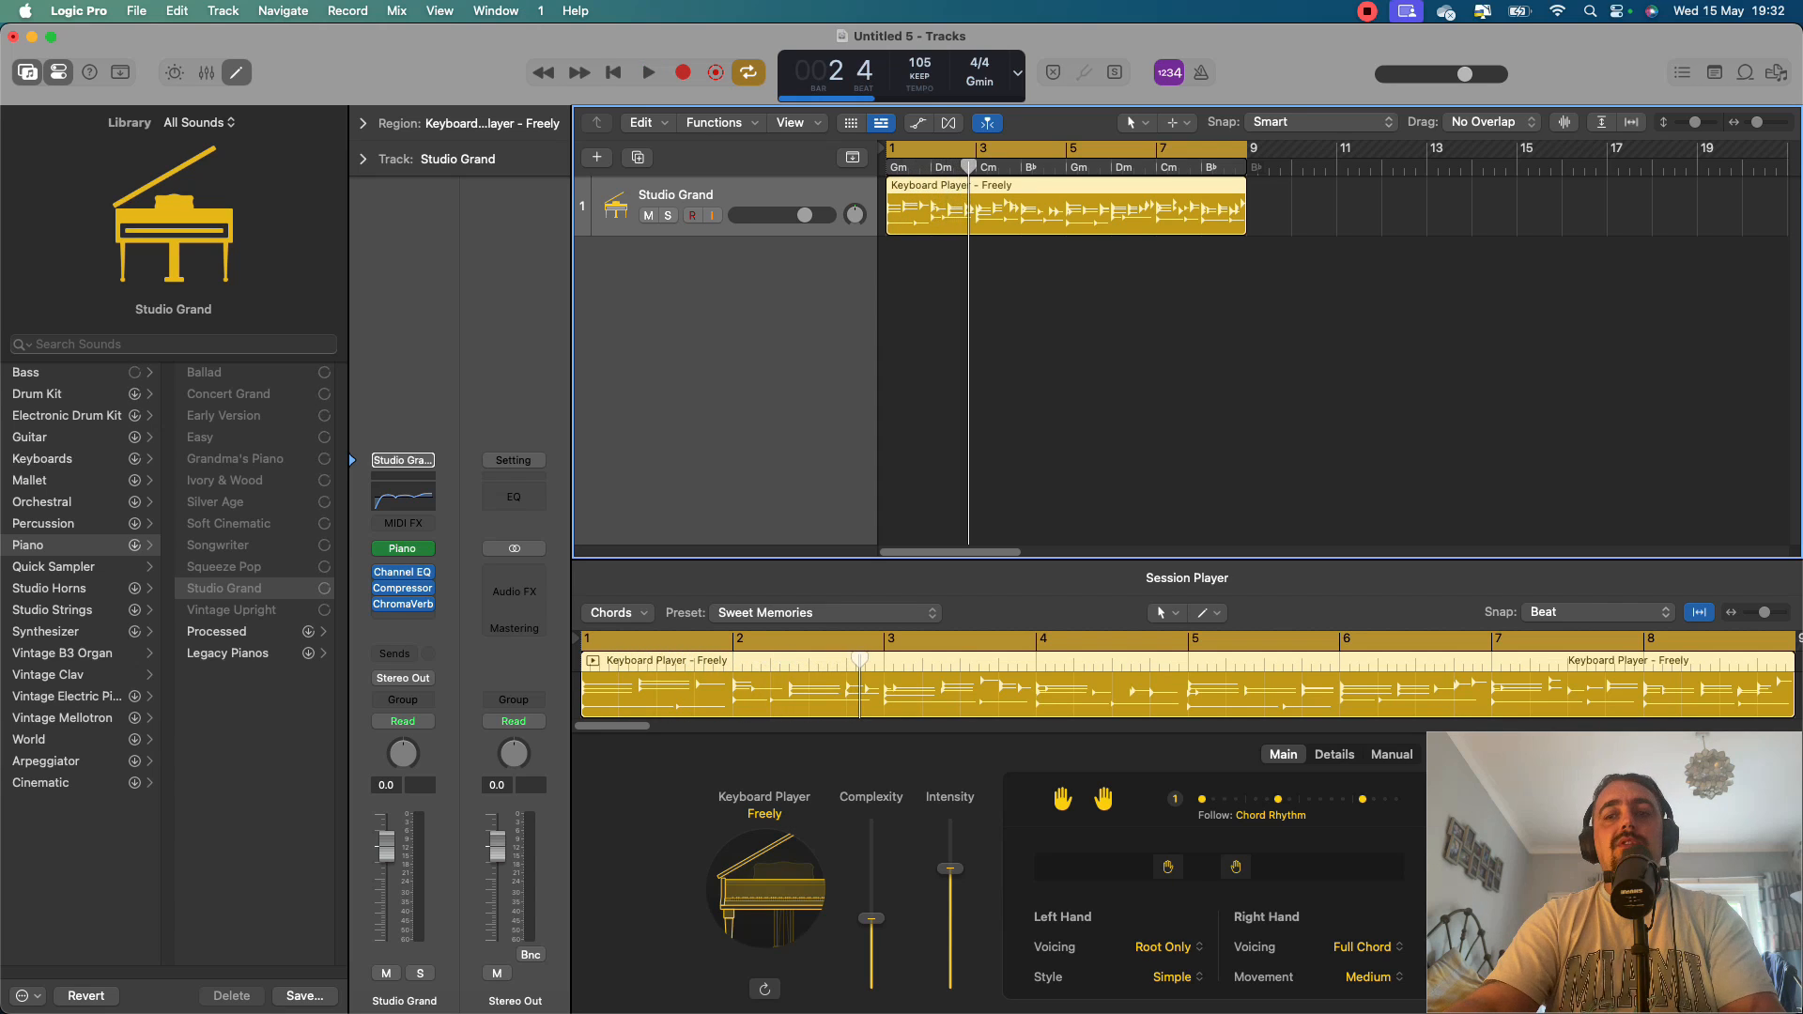
pyautogui.press('Return')
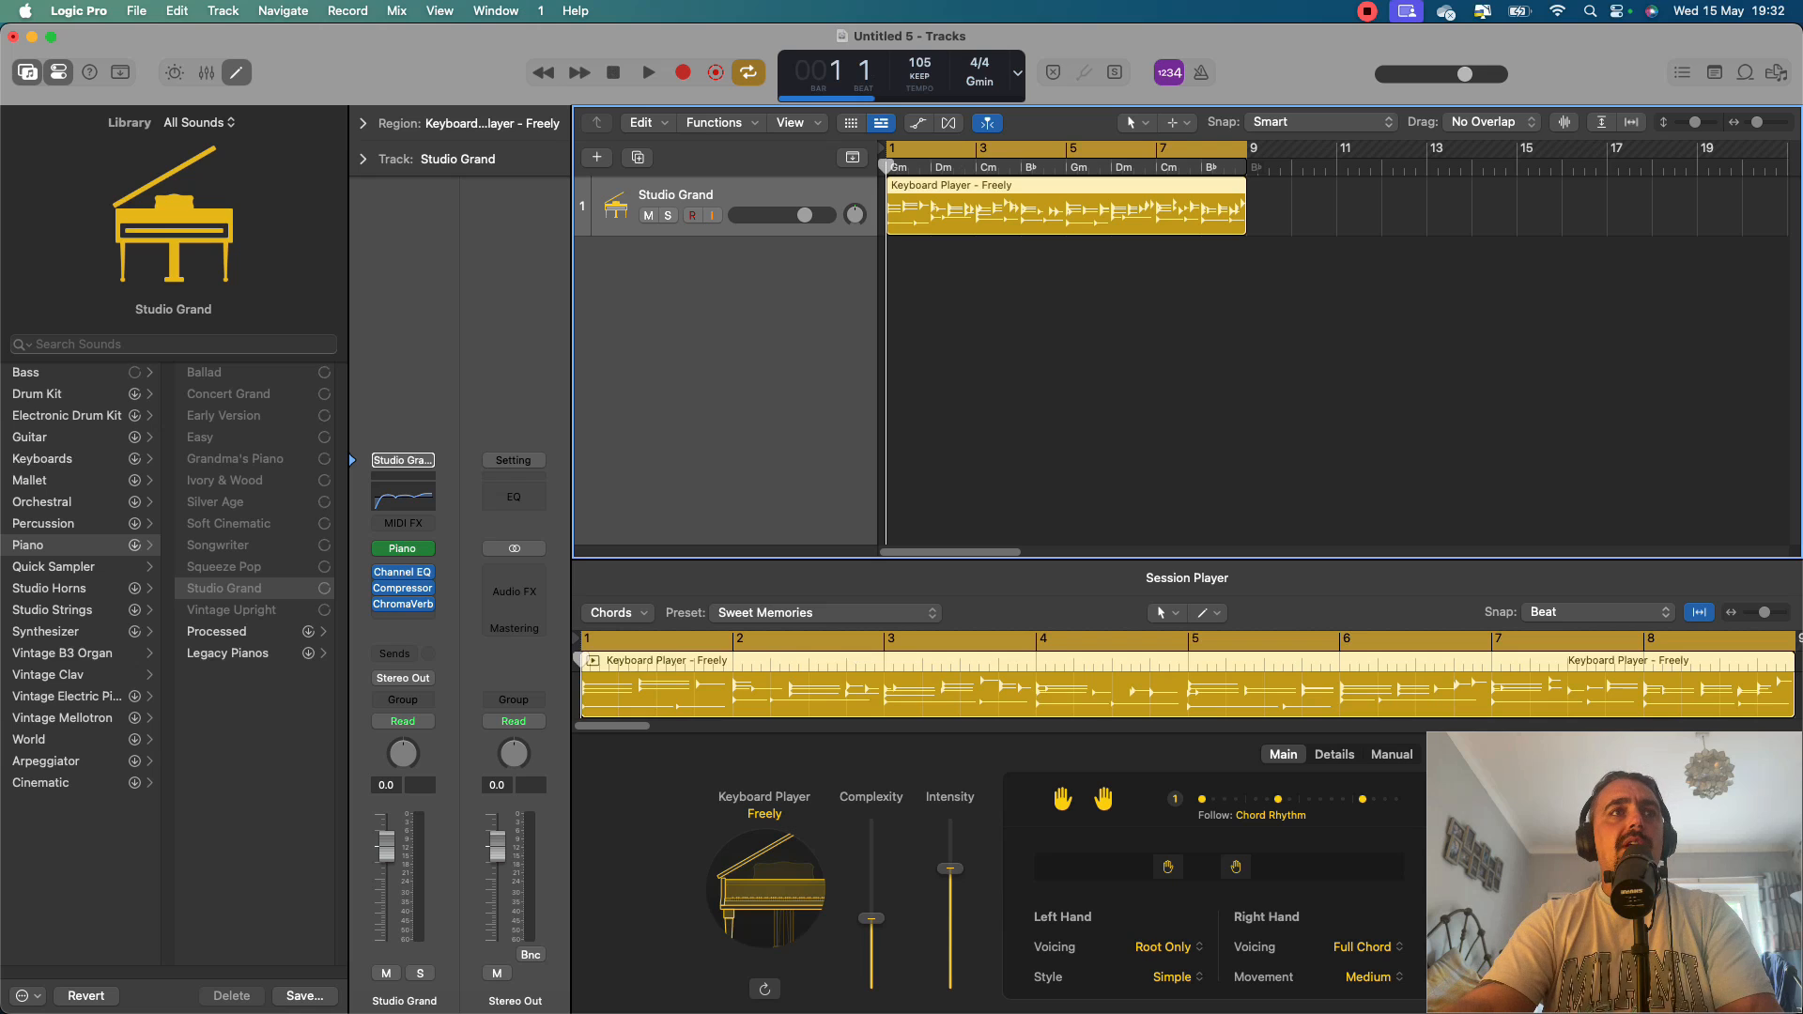
# Replace the Studio Grand track's piano instrument with the stereo version of Toontrack EZkeys 2.
pyautogui.click(427, 548)
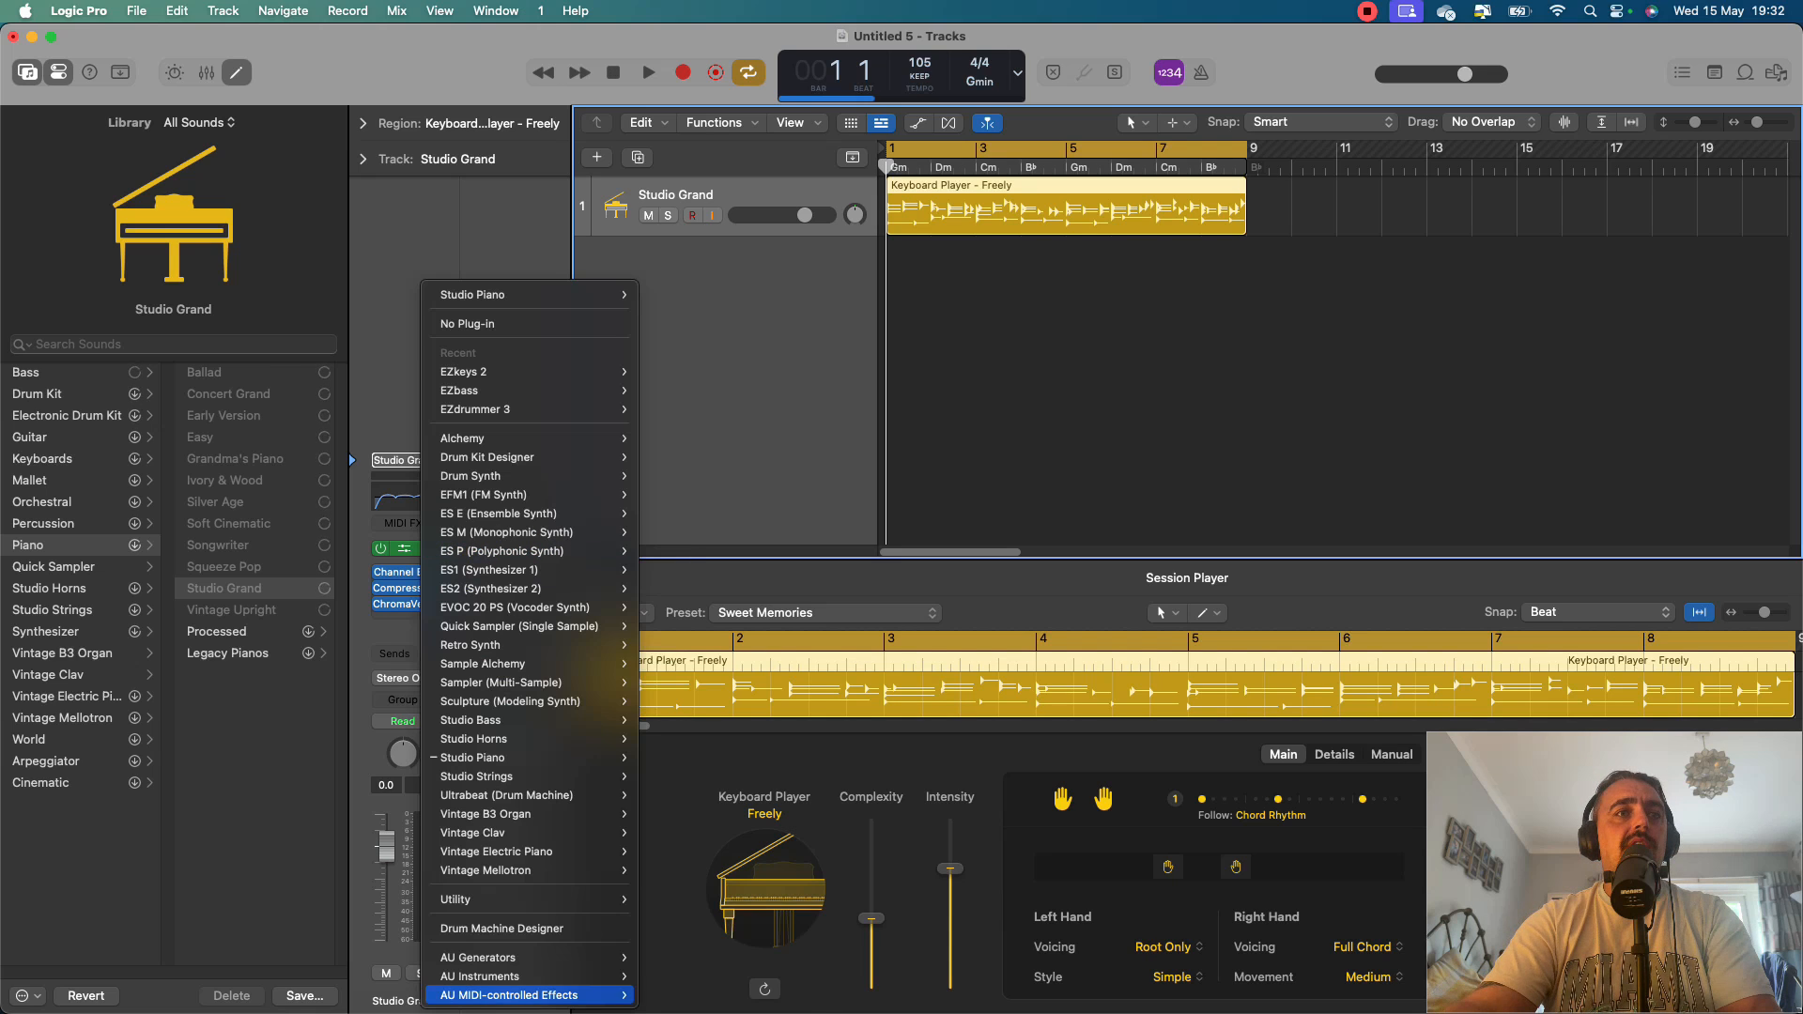
pyautogui.moveTo(526, 977)
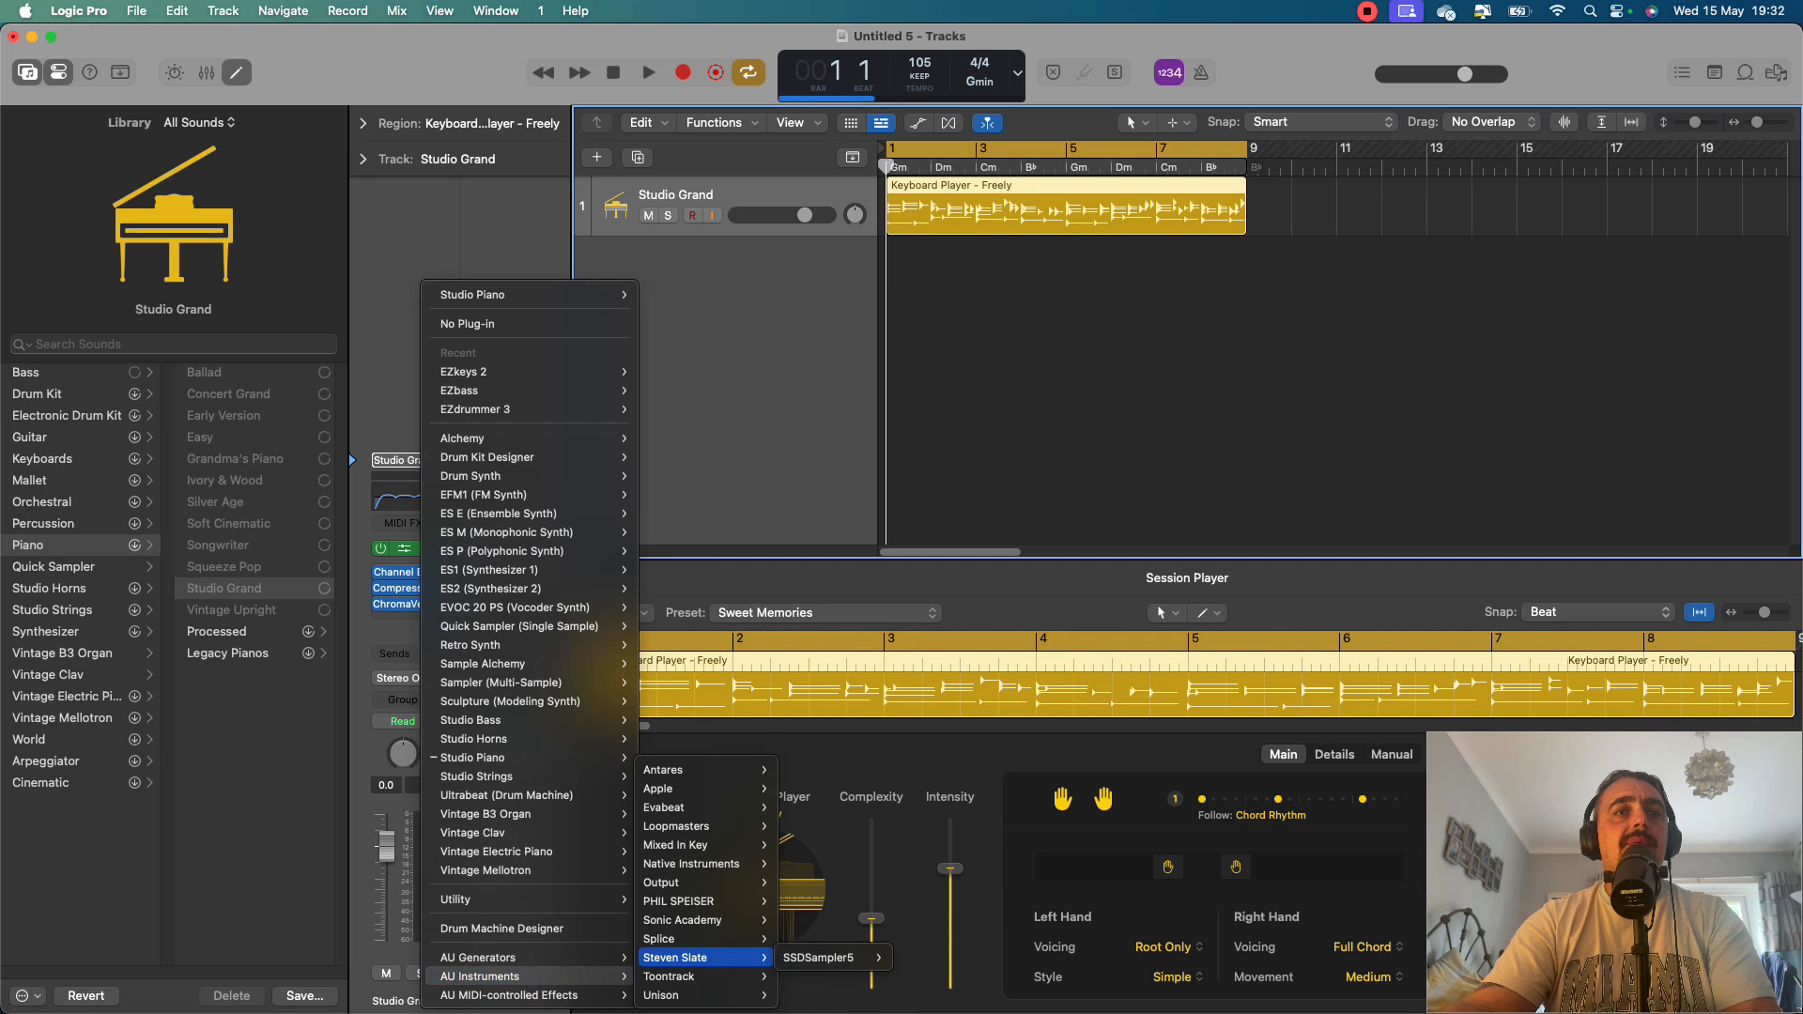
pyautogui.moveTo(700, 977)
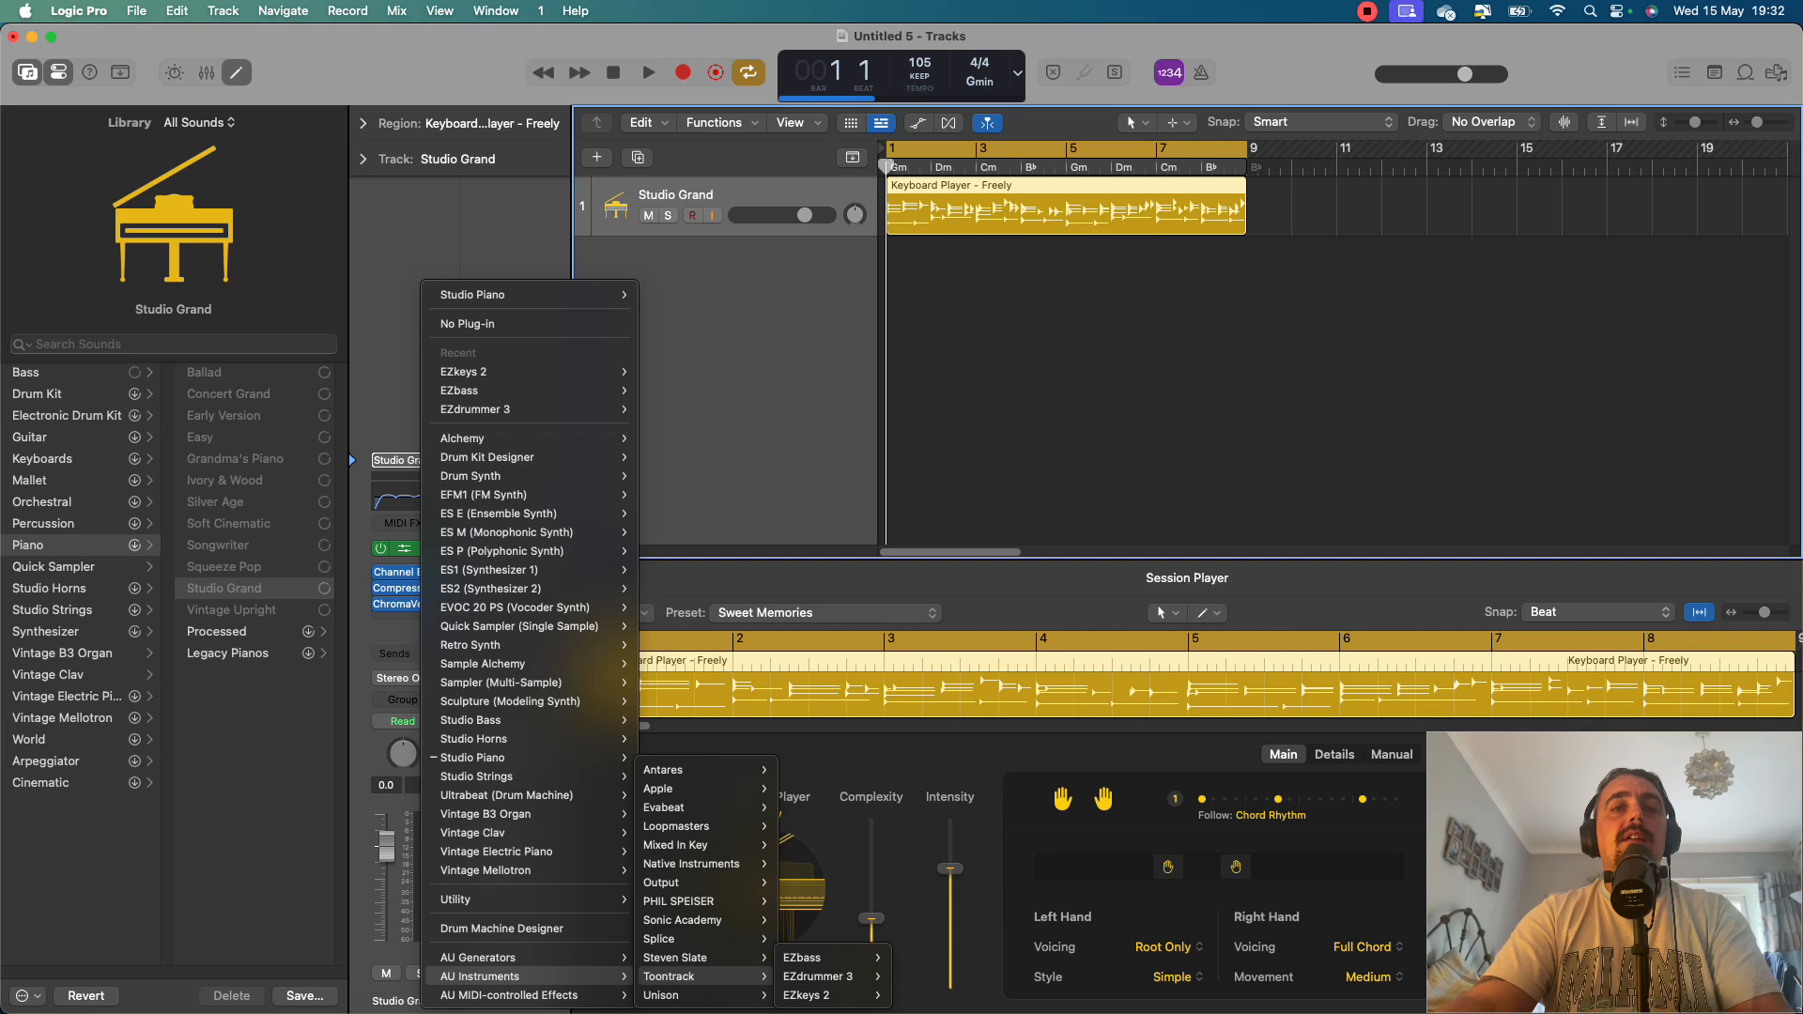
pyautogui.moveTo(817, 996)
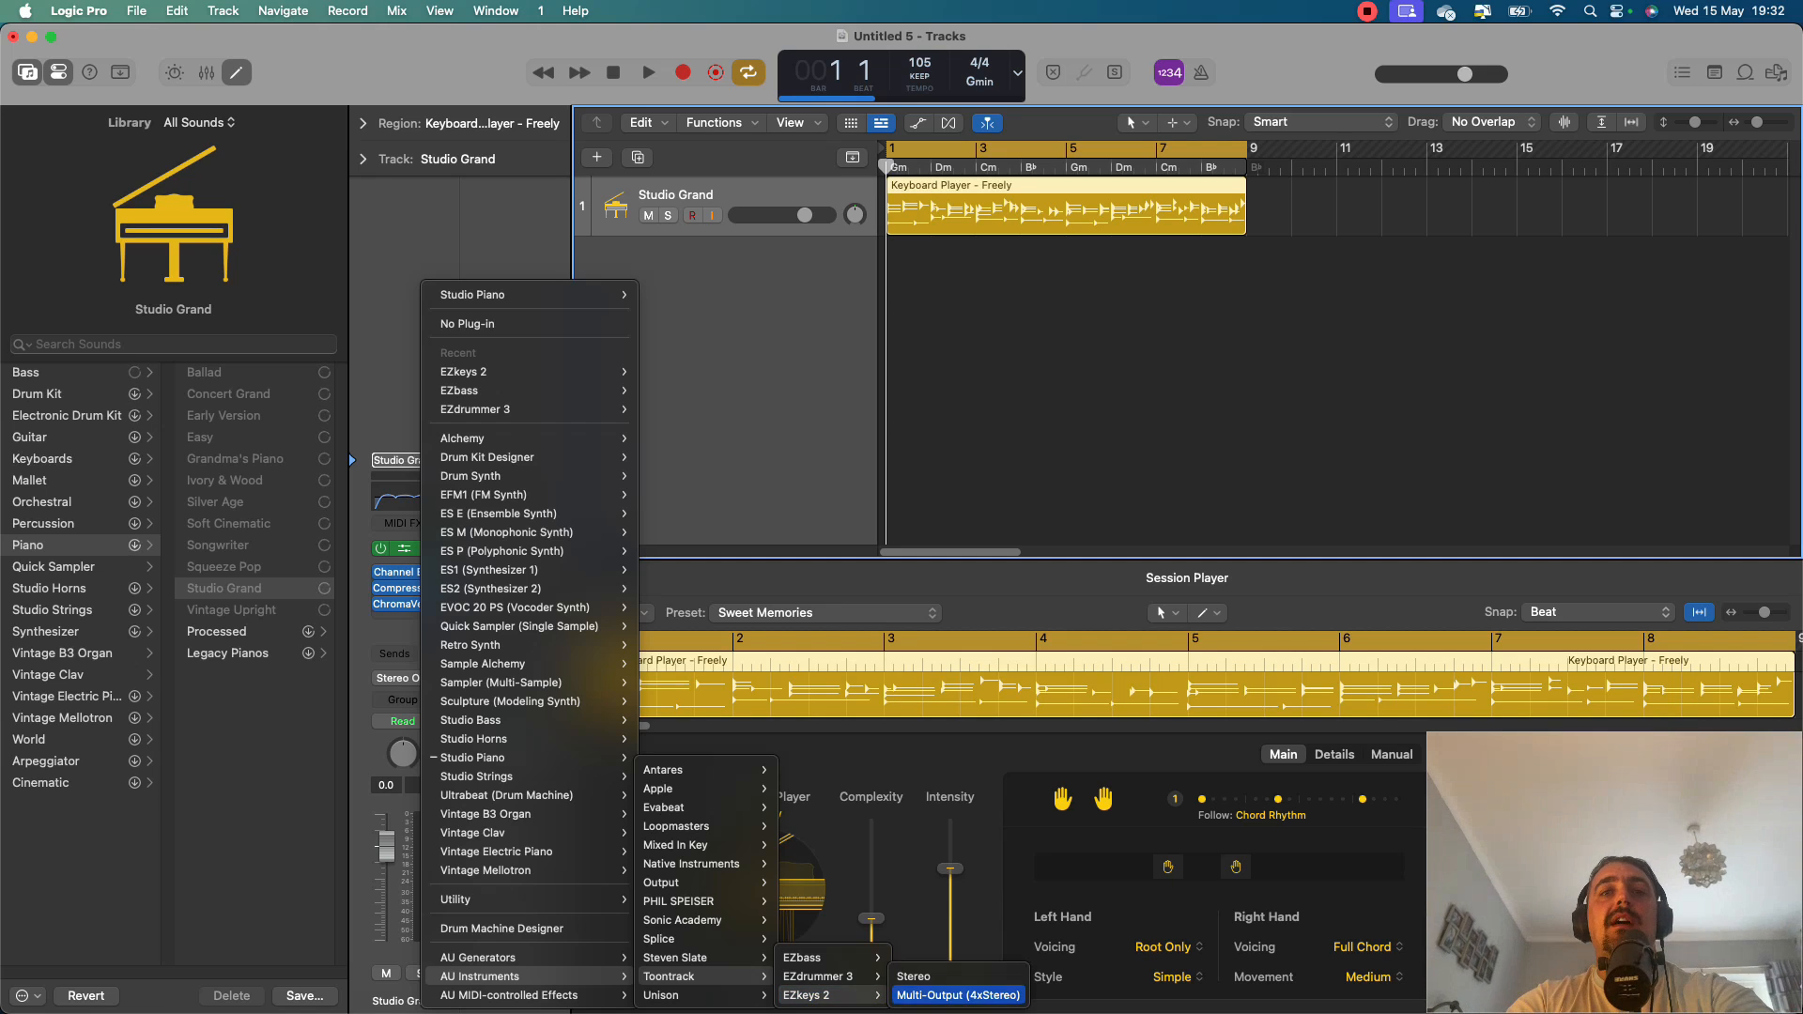
pyautogui.click(911, 976)
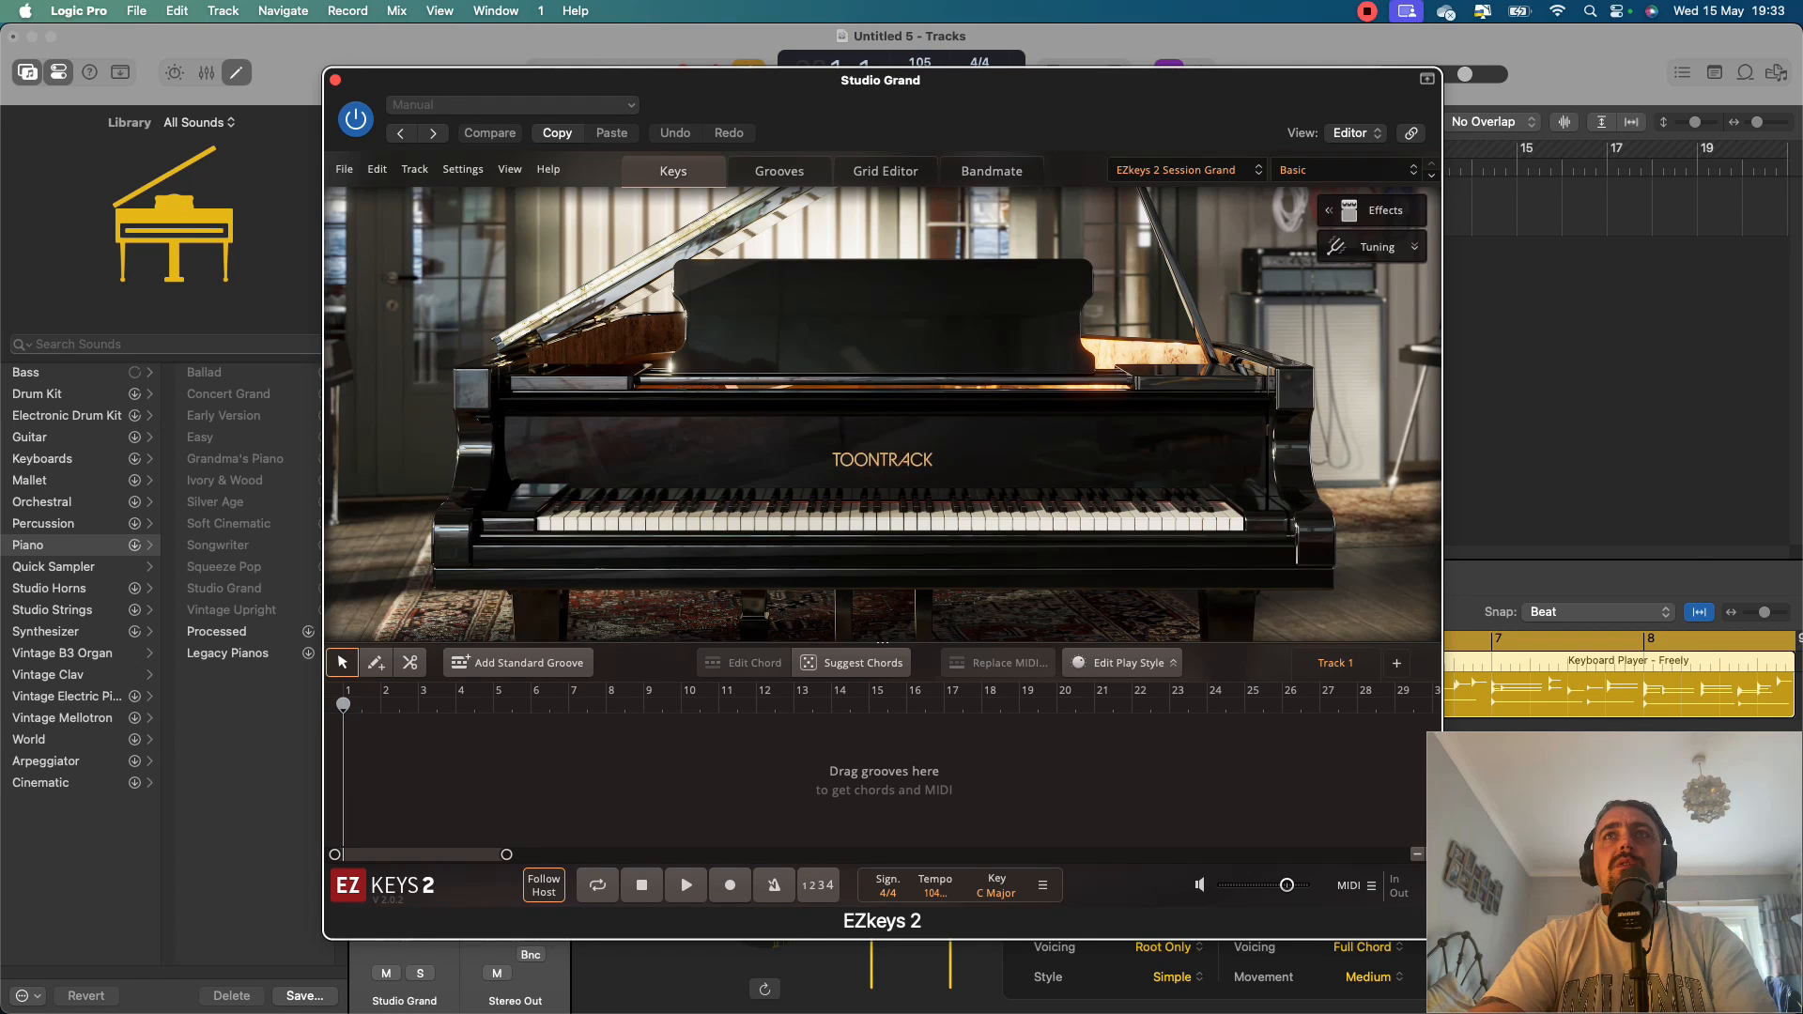
# Load the Ballad 1 preset in EZkeys 2 and close the plug-in window.
pyautogui.click(1294, 170)
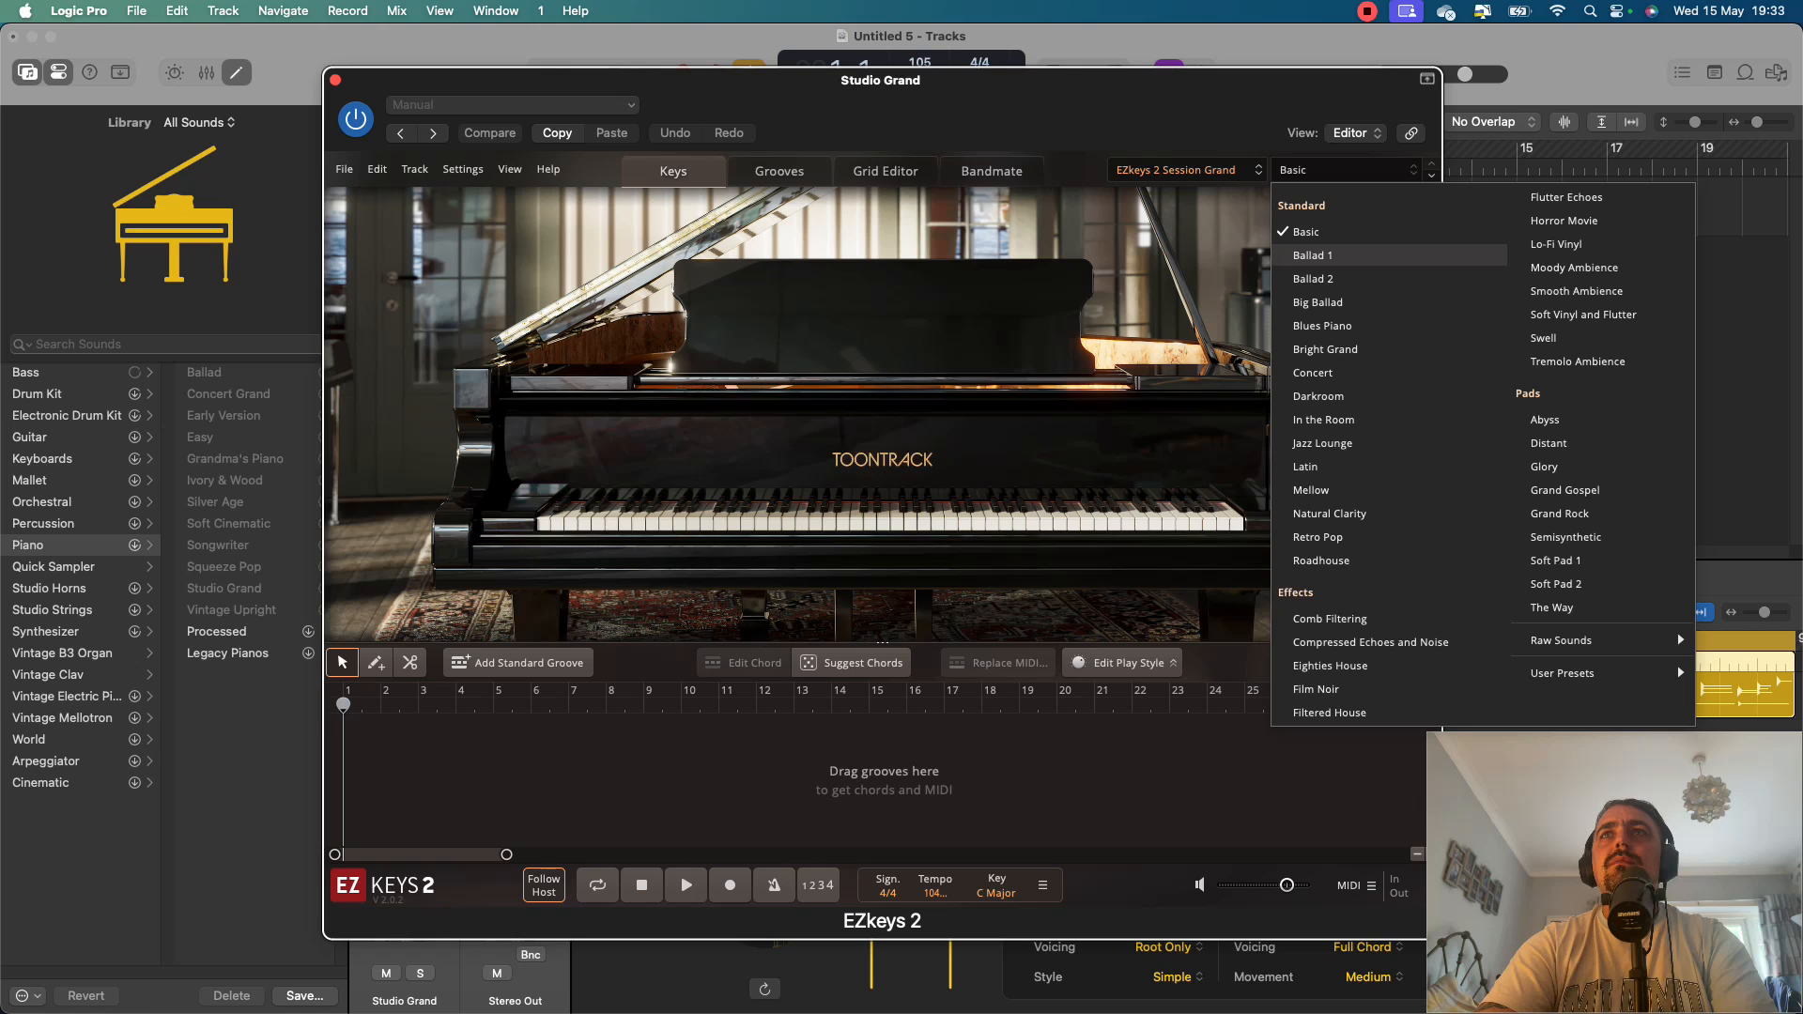
pyautogui.click(1312, 255)
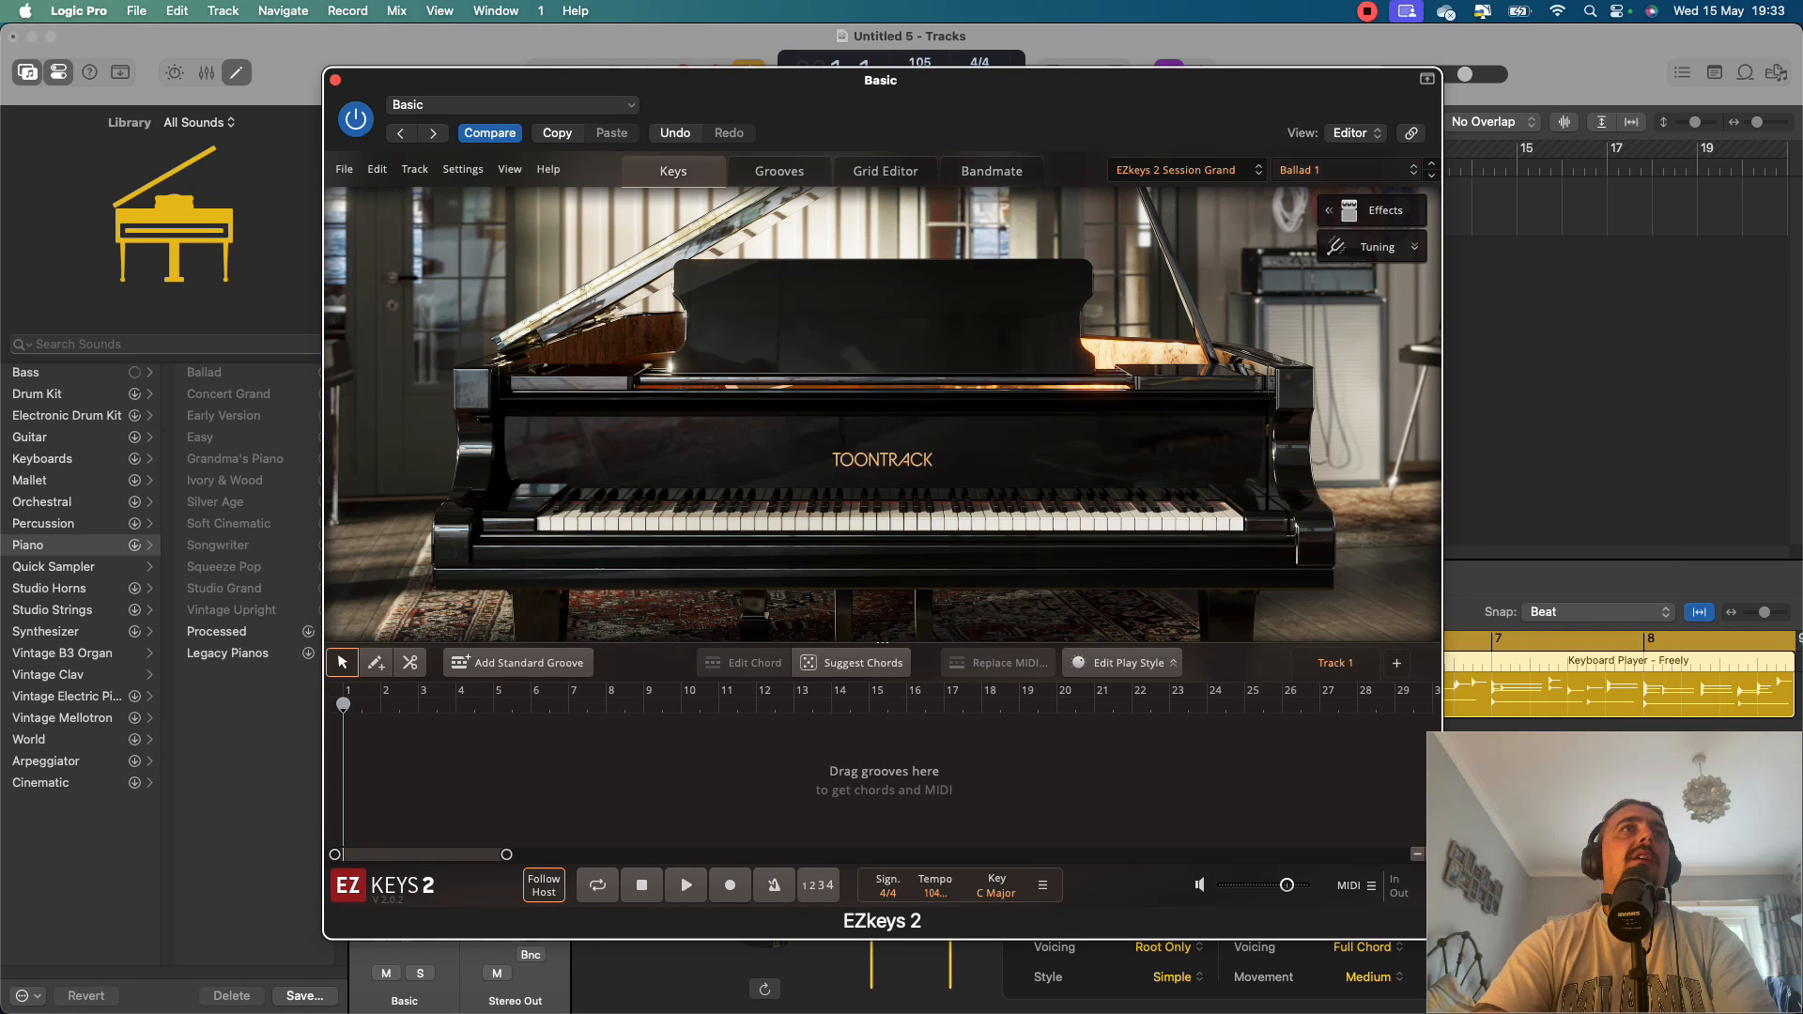
pyautogui.click(336, 80)
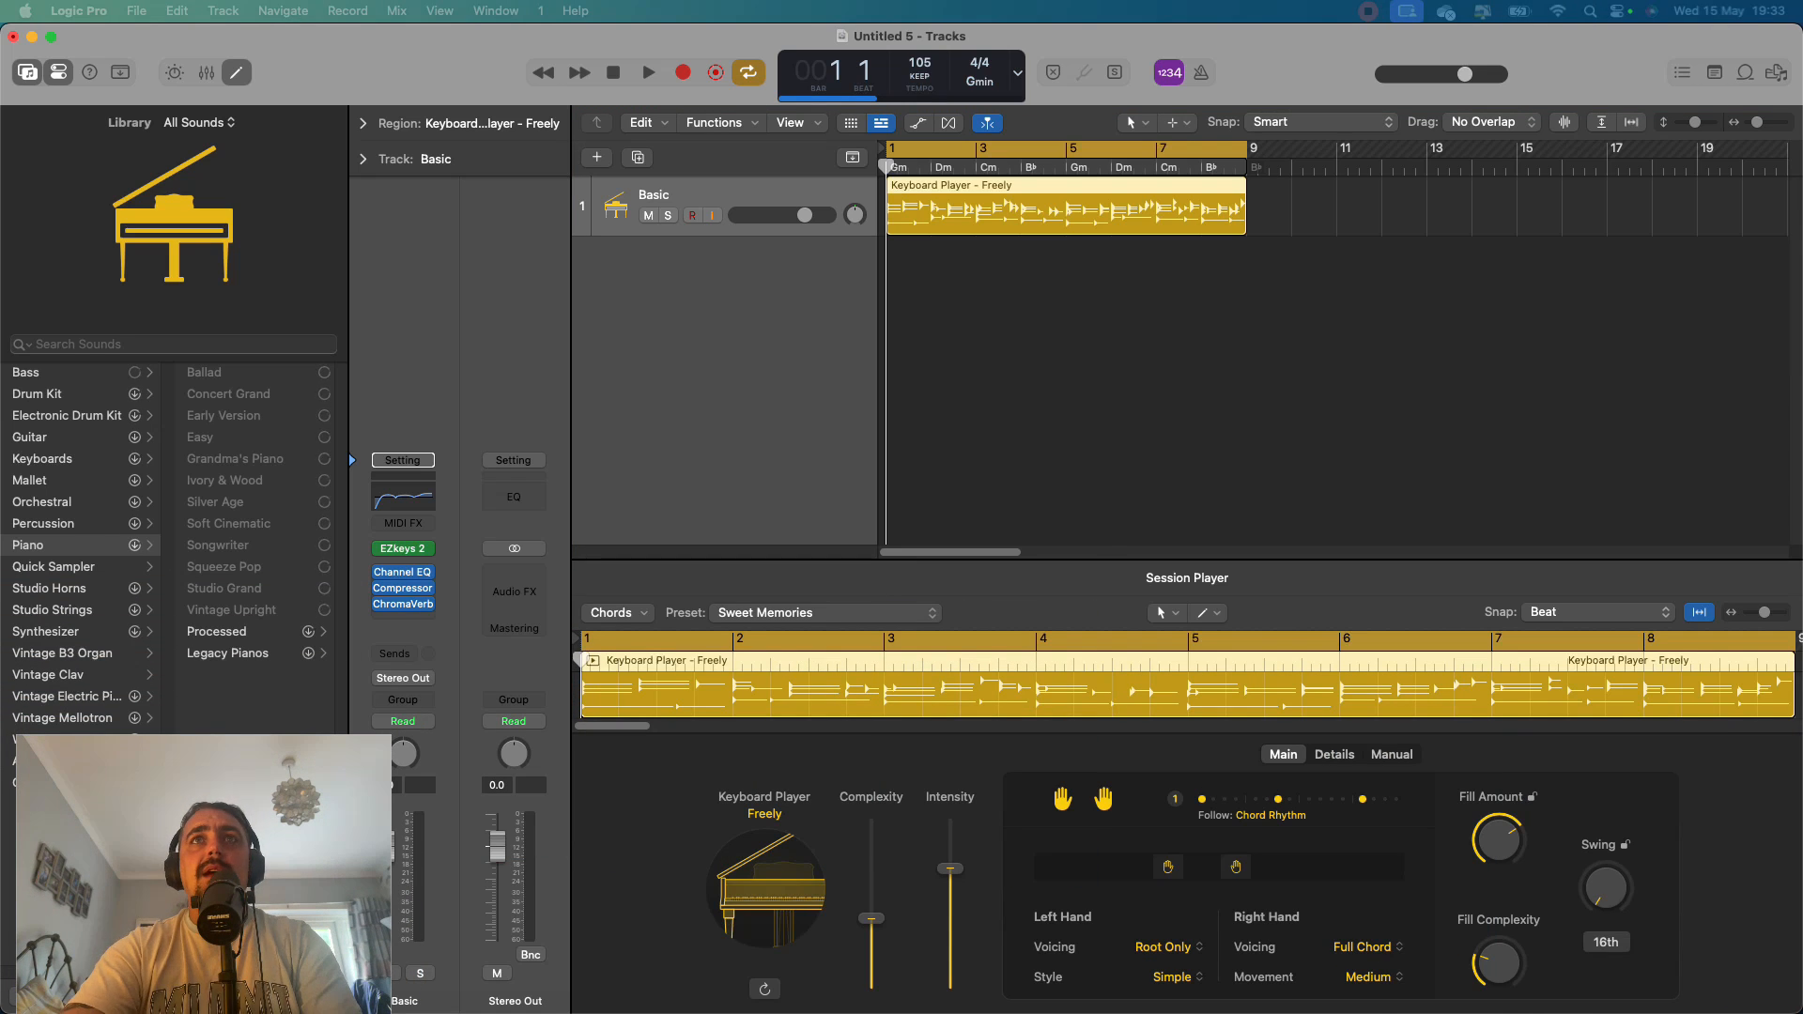
# Hide the Library and enlarge the Session Player editor below the tracks area.
pyautogui.press('e')
pyautogui.press('e')
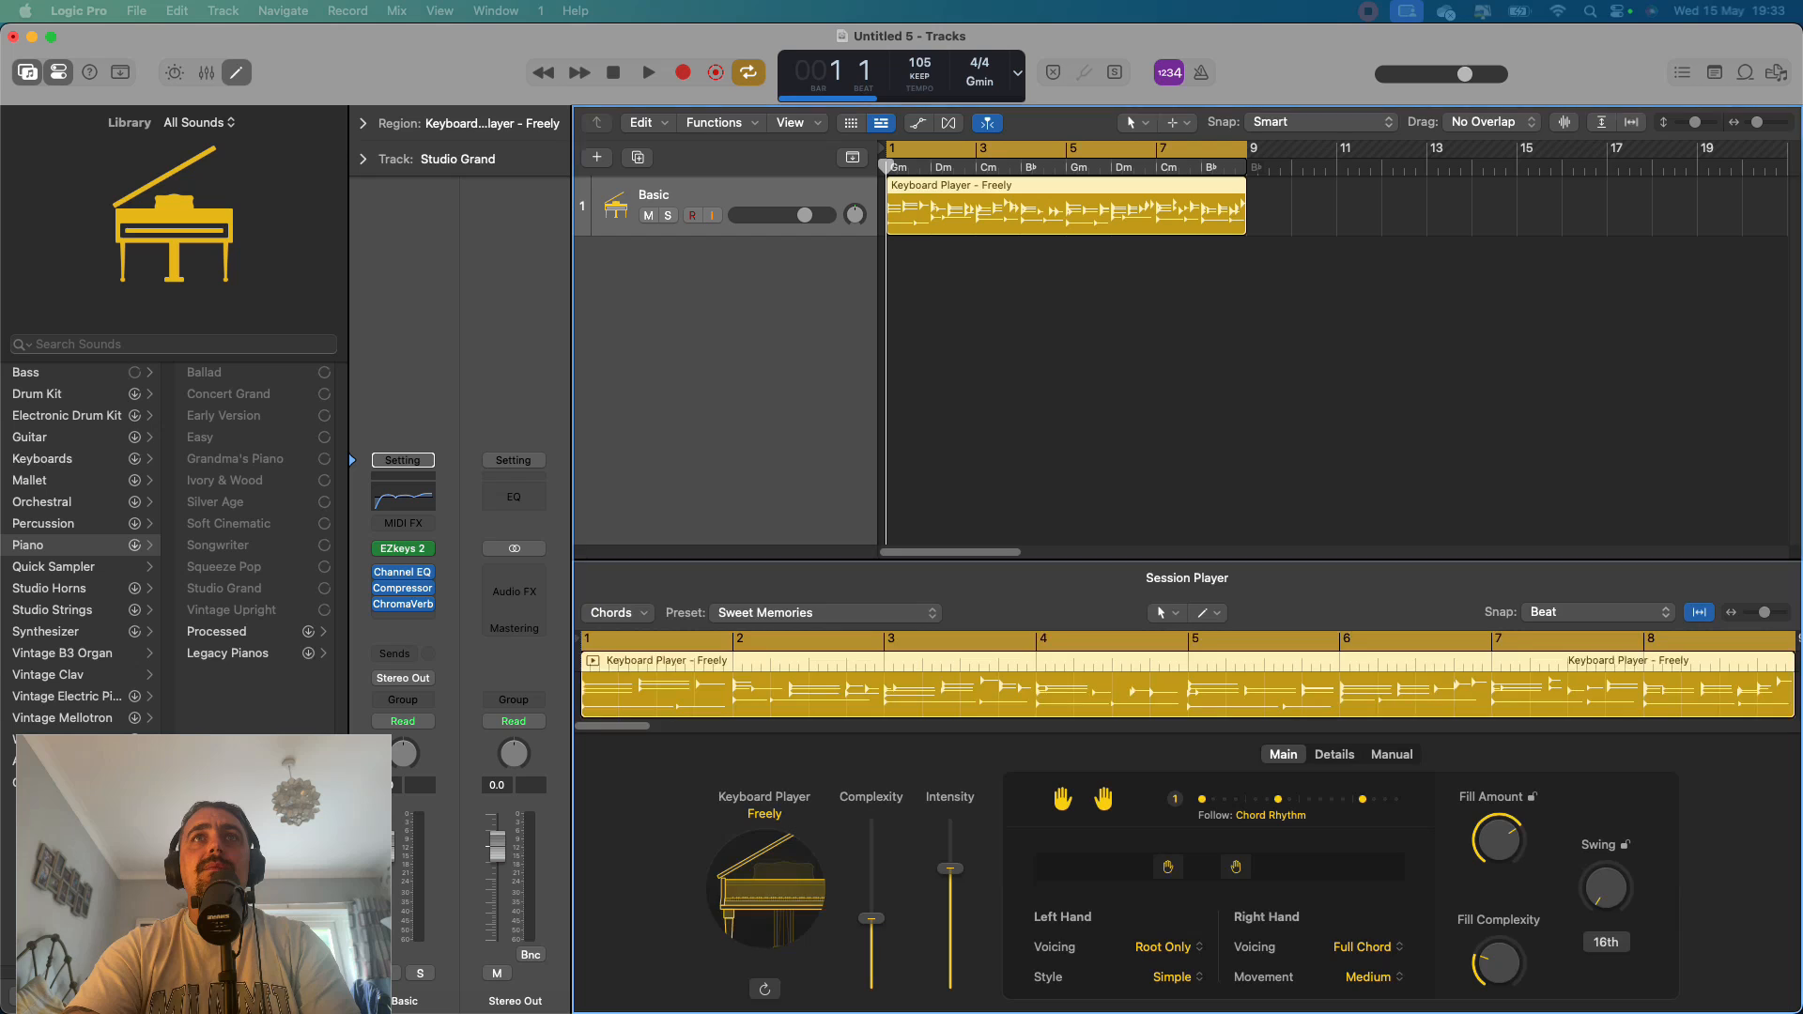
pyautogui.press('y')
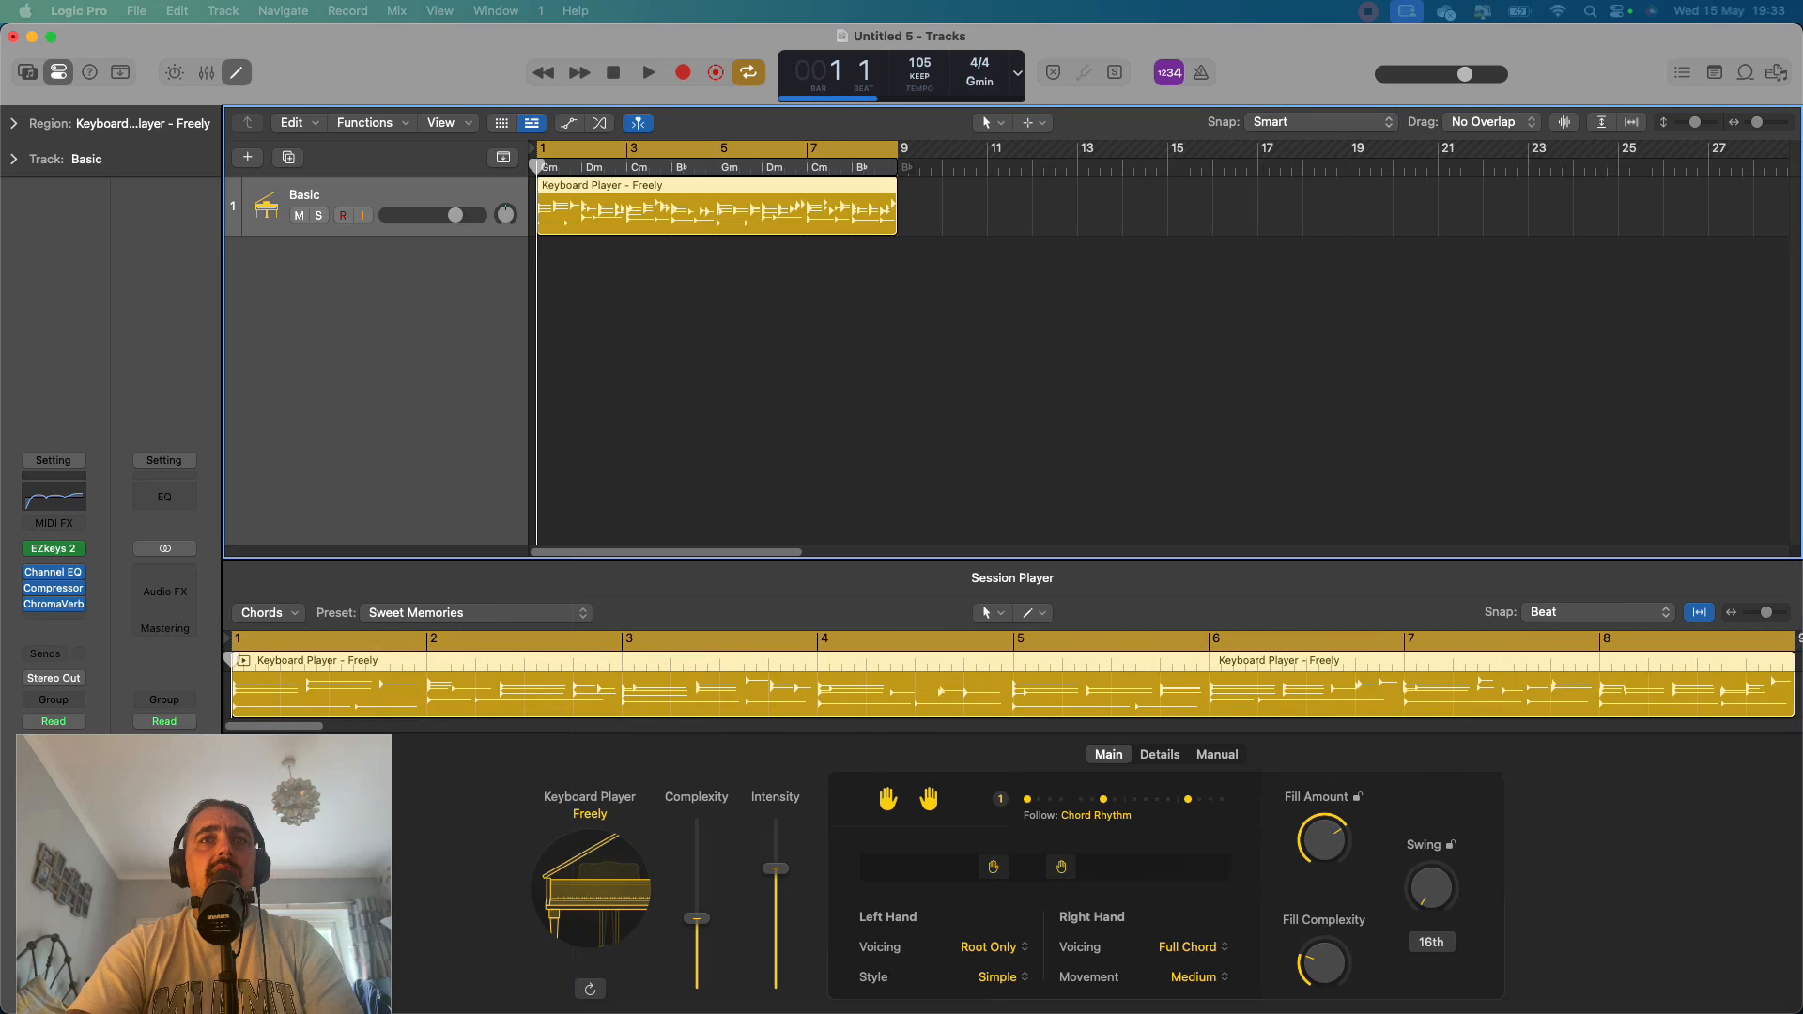
pyautogui.moveTo(1013, 561); pyautogui.dragTo(1012, 411)
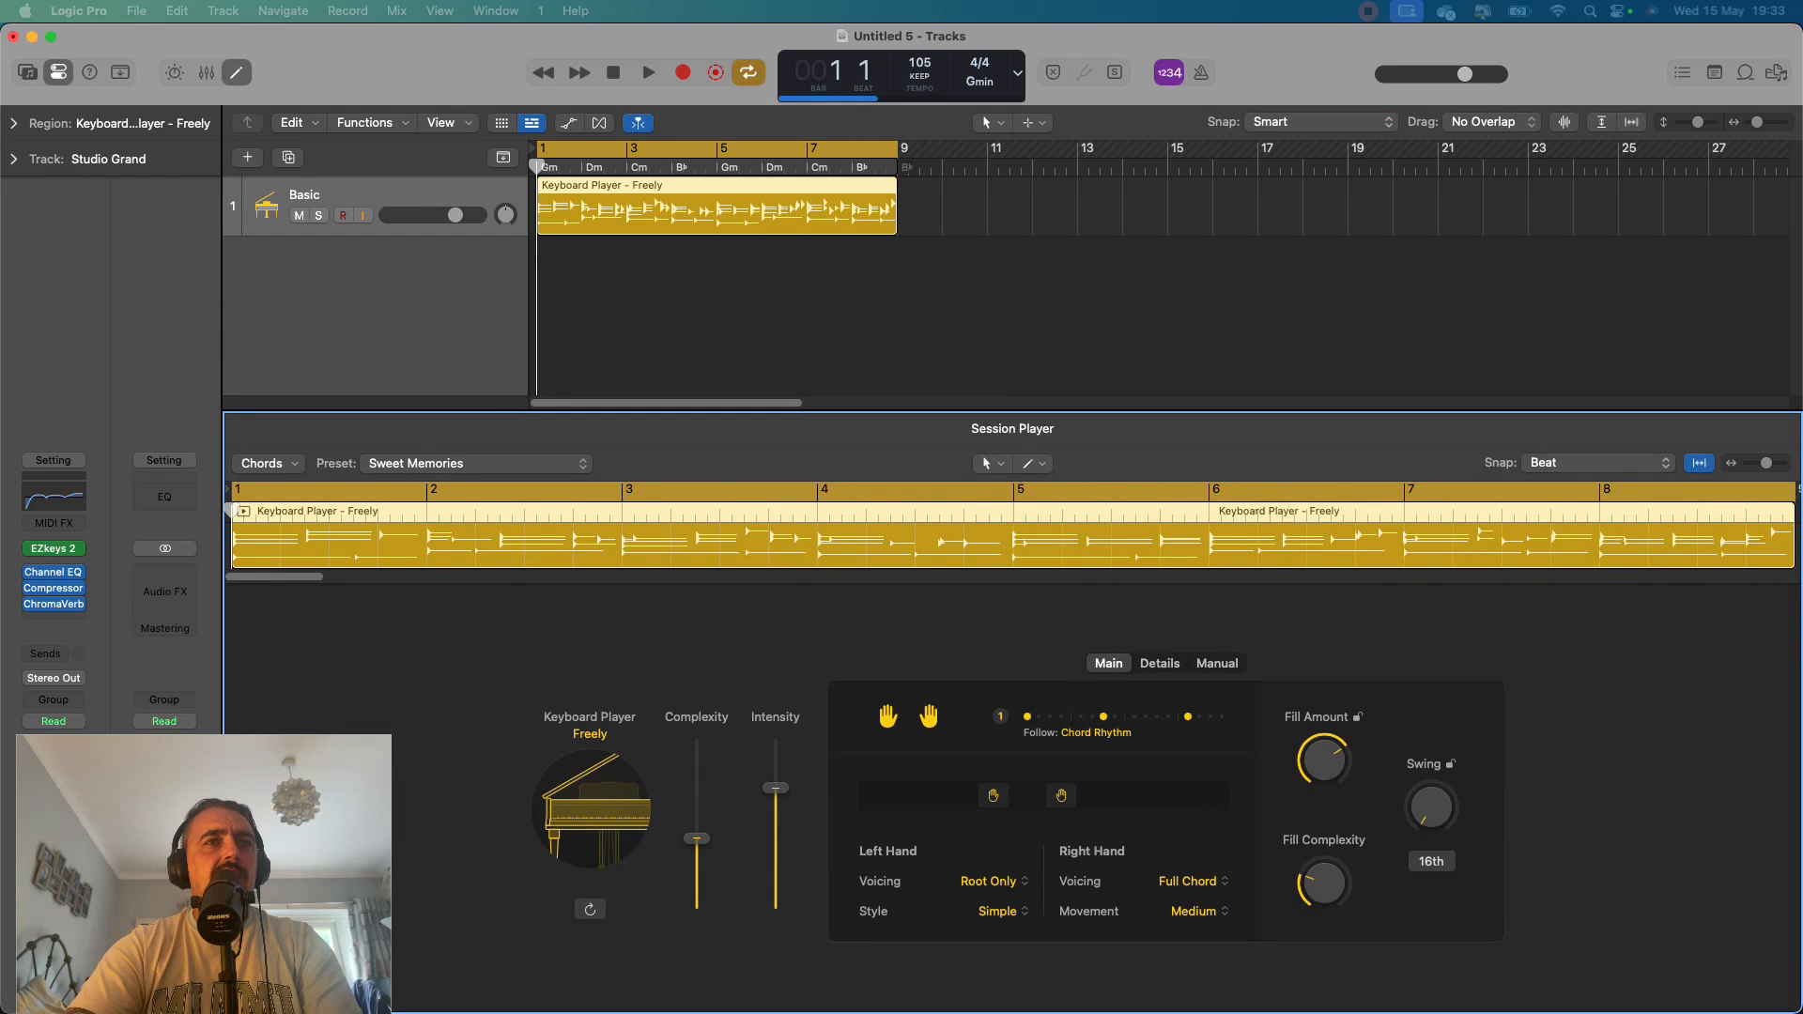
# Review the Session Player's available types and styles, keeping Keyboard Player with the Freely style.
pyautogui.click(590, 803)
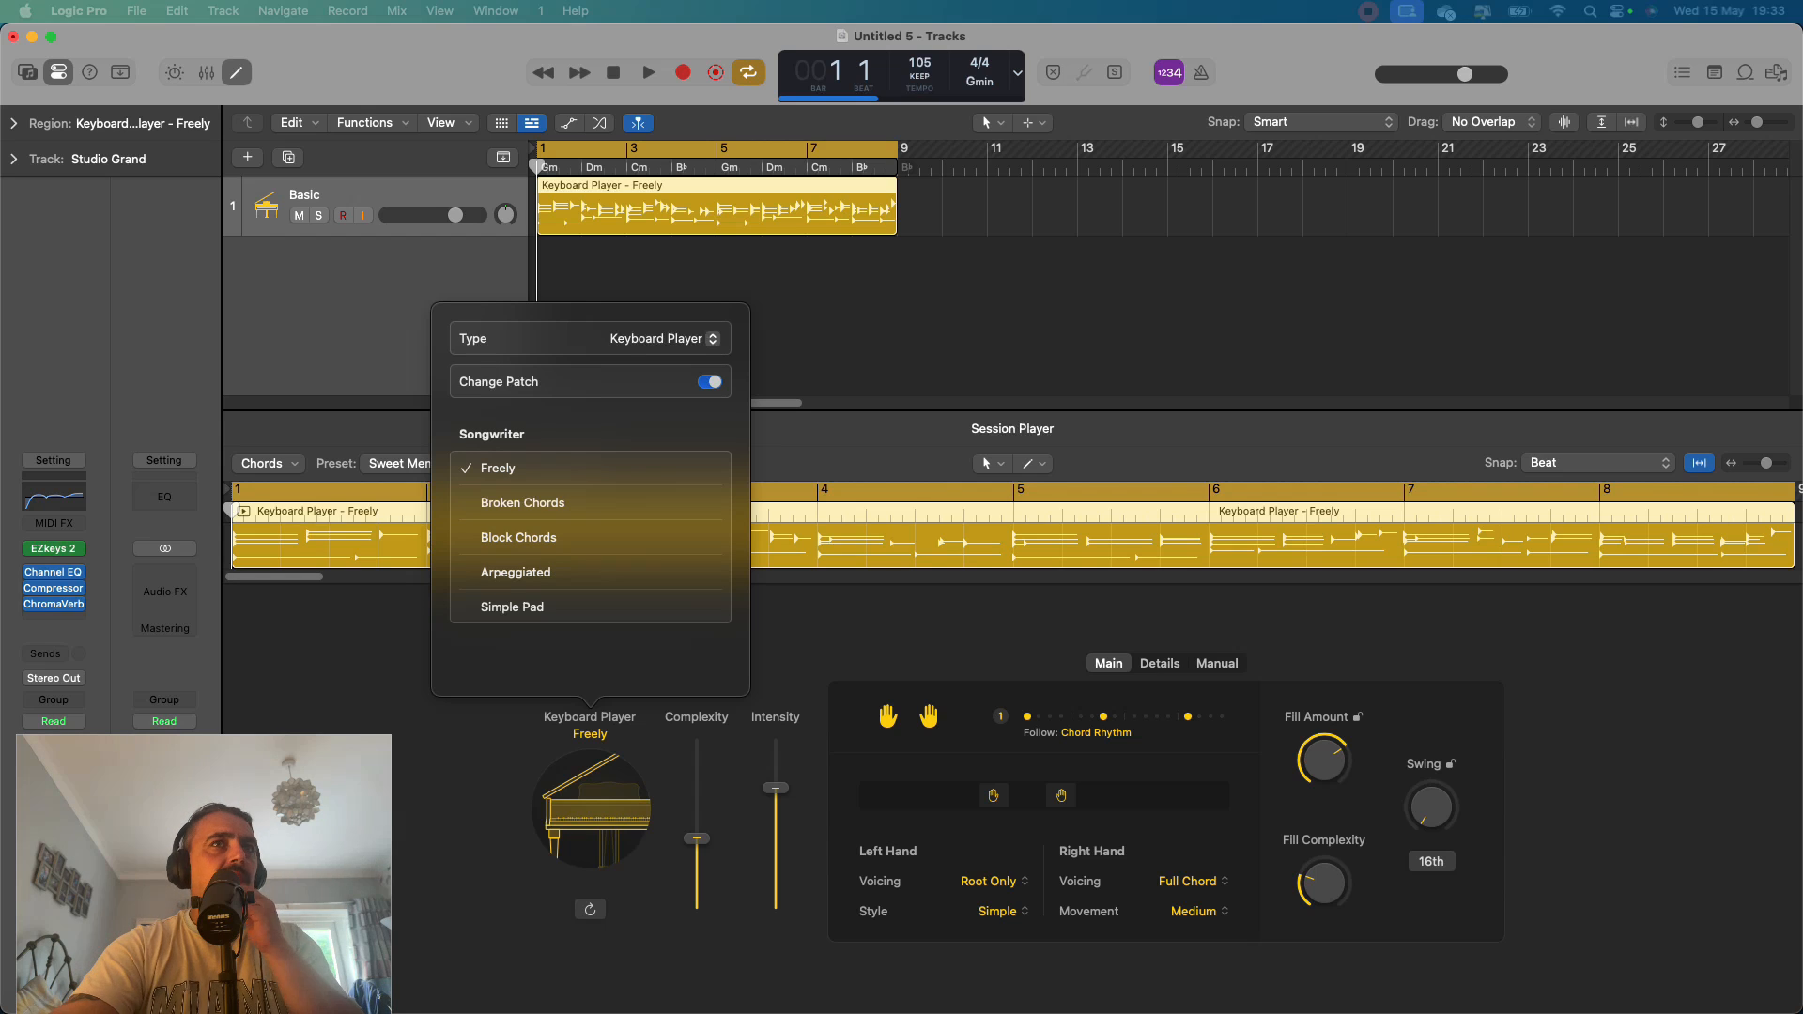
pyautogui.click(662, 339)
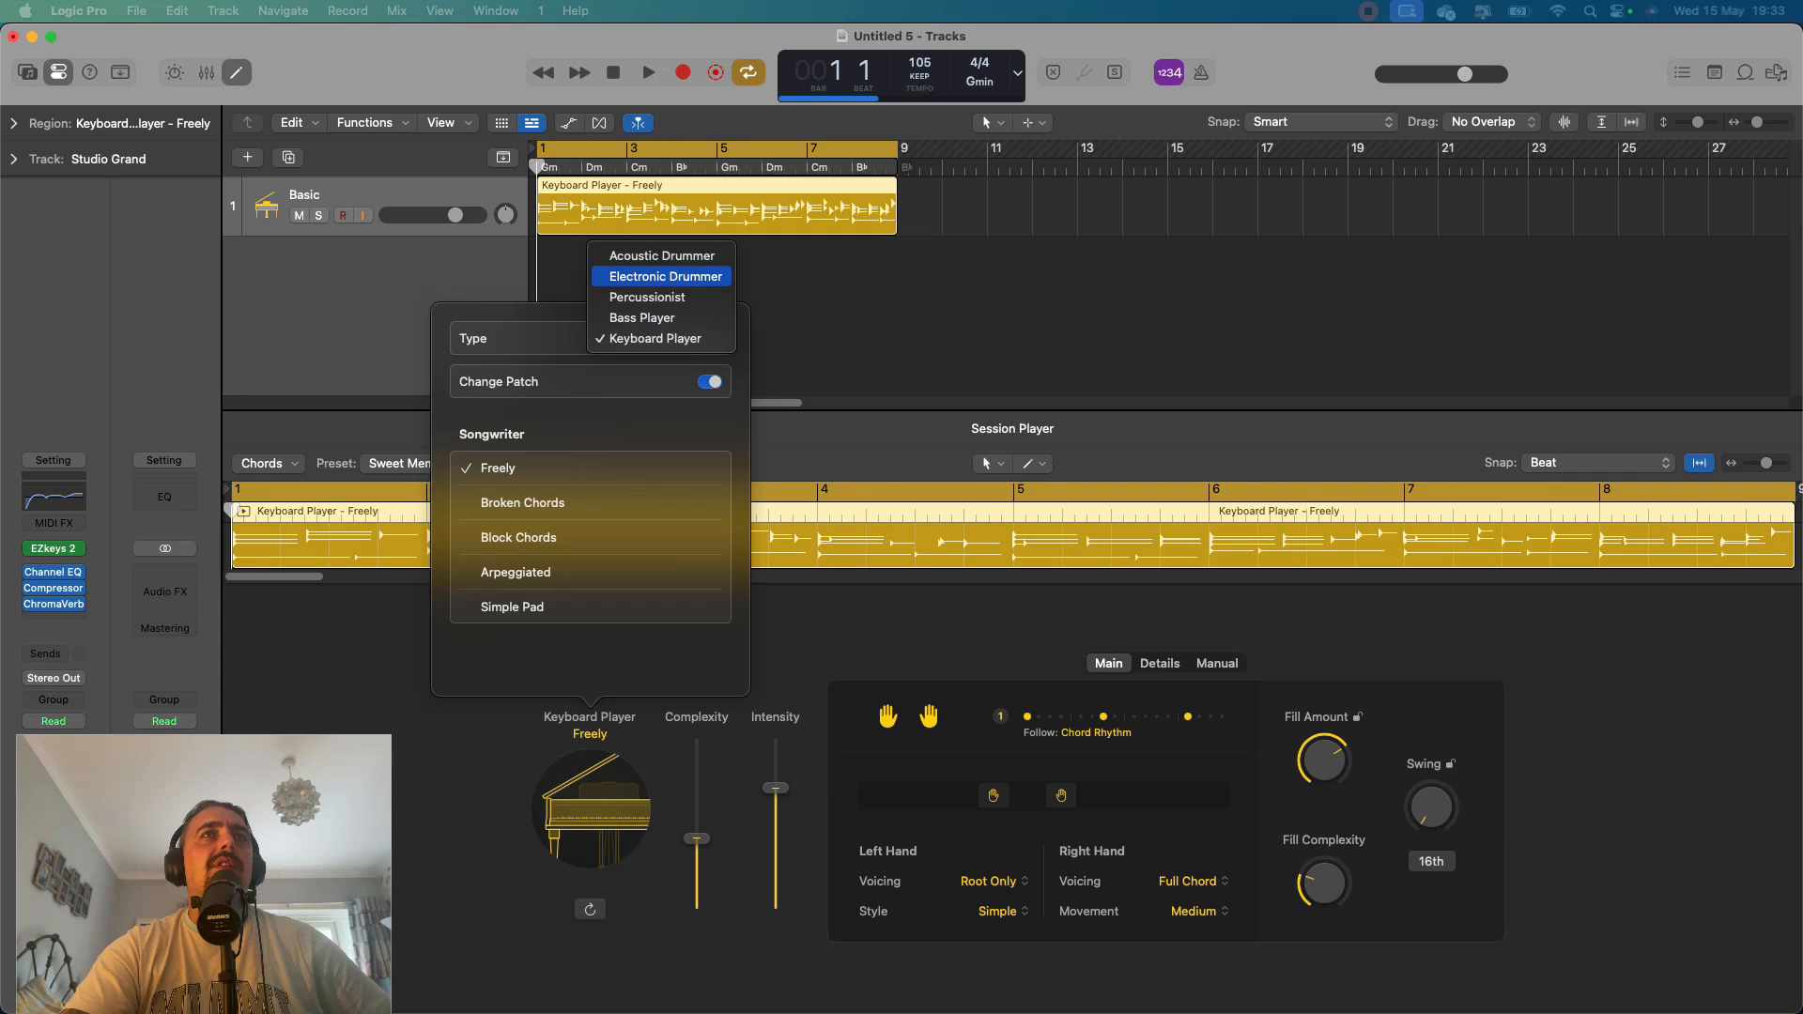
pyautogui.click(656, 339)
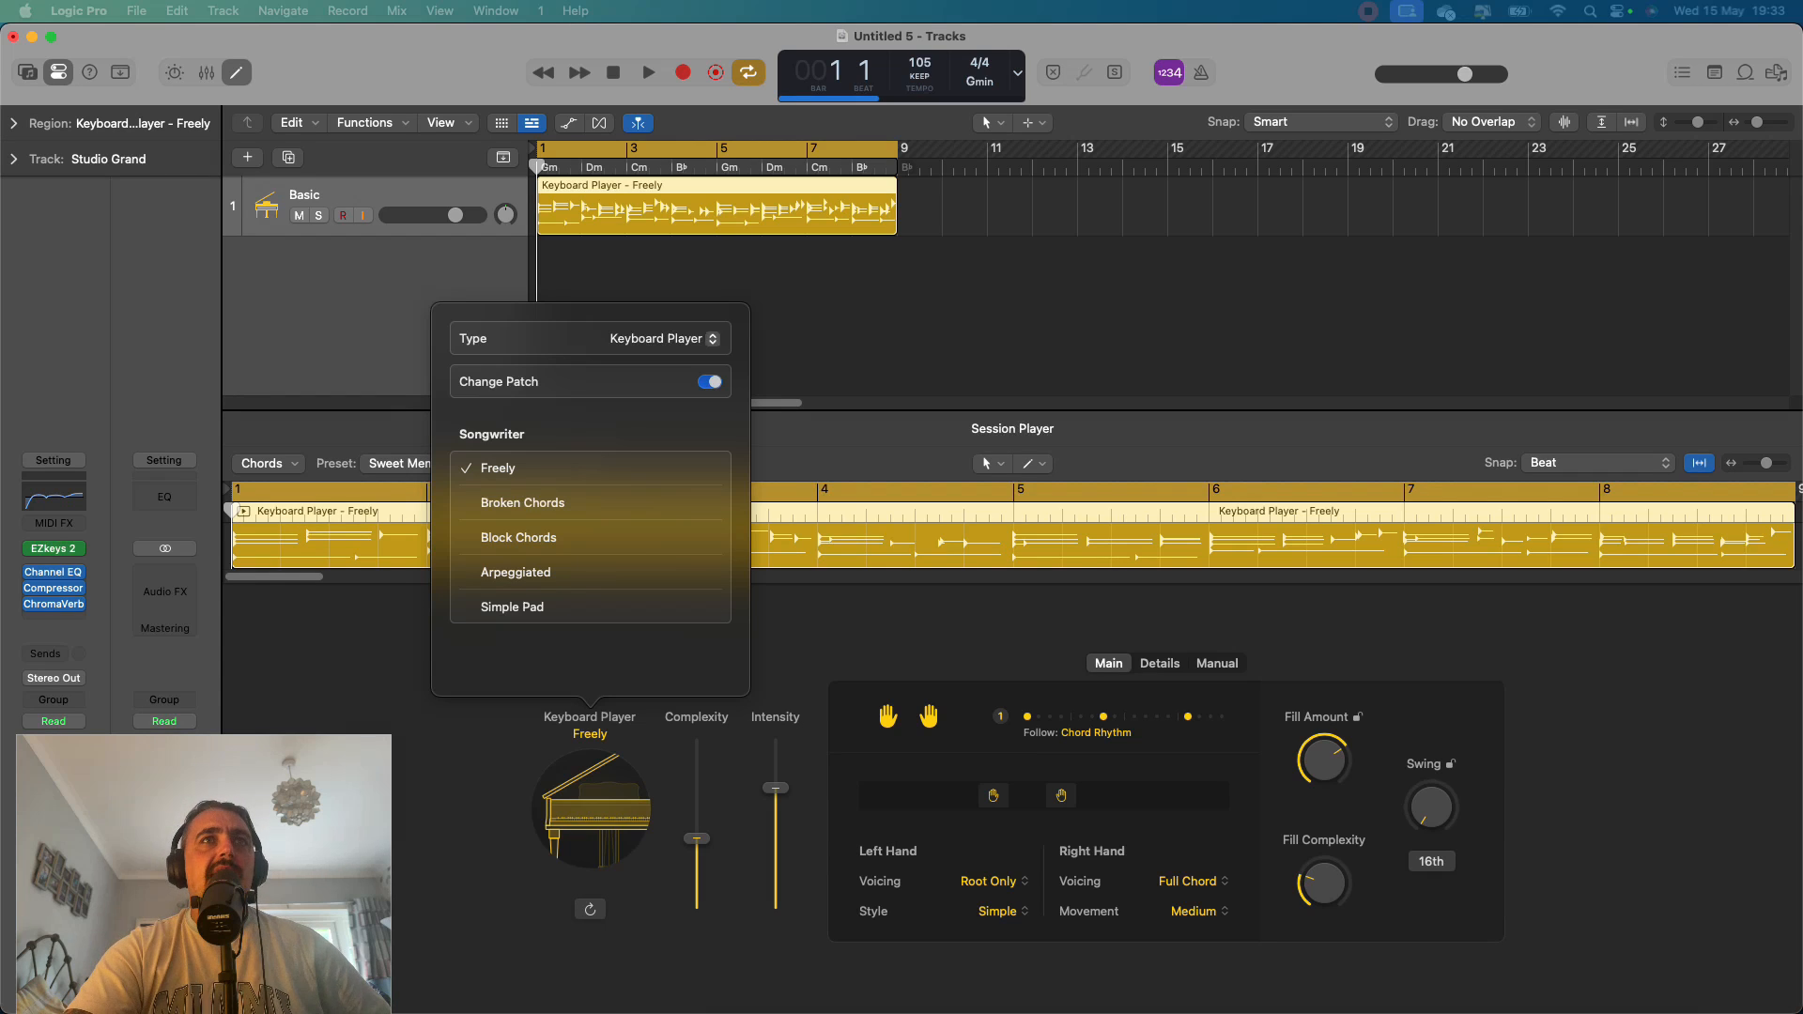
pyautogui.click(901, 315)
# Play the keyboard region through to its end with the Session Player editor open.
pyautogui.doubleClick(742, 205)
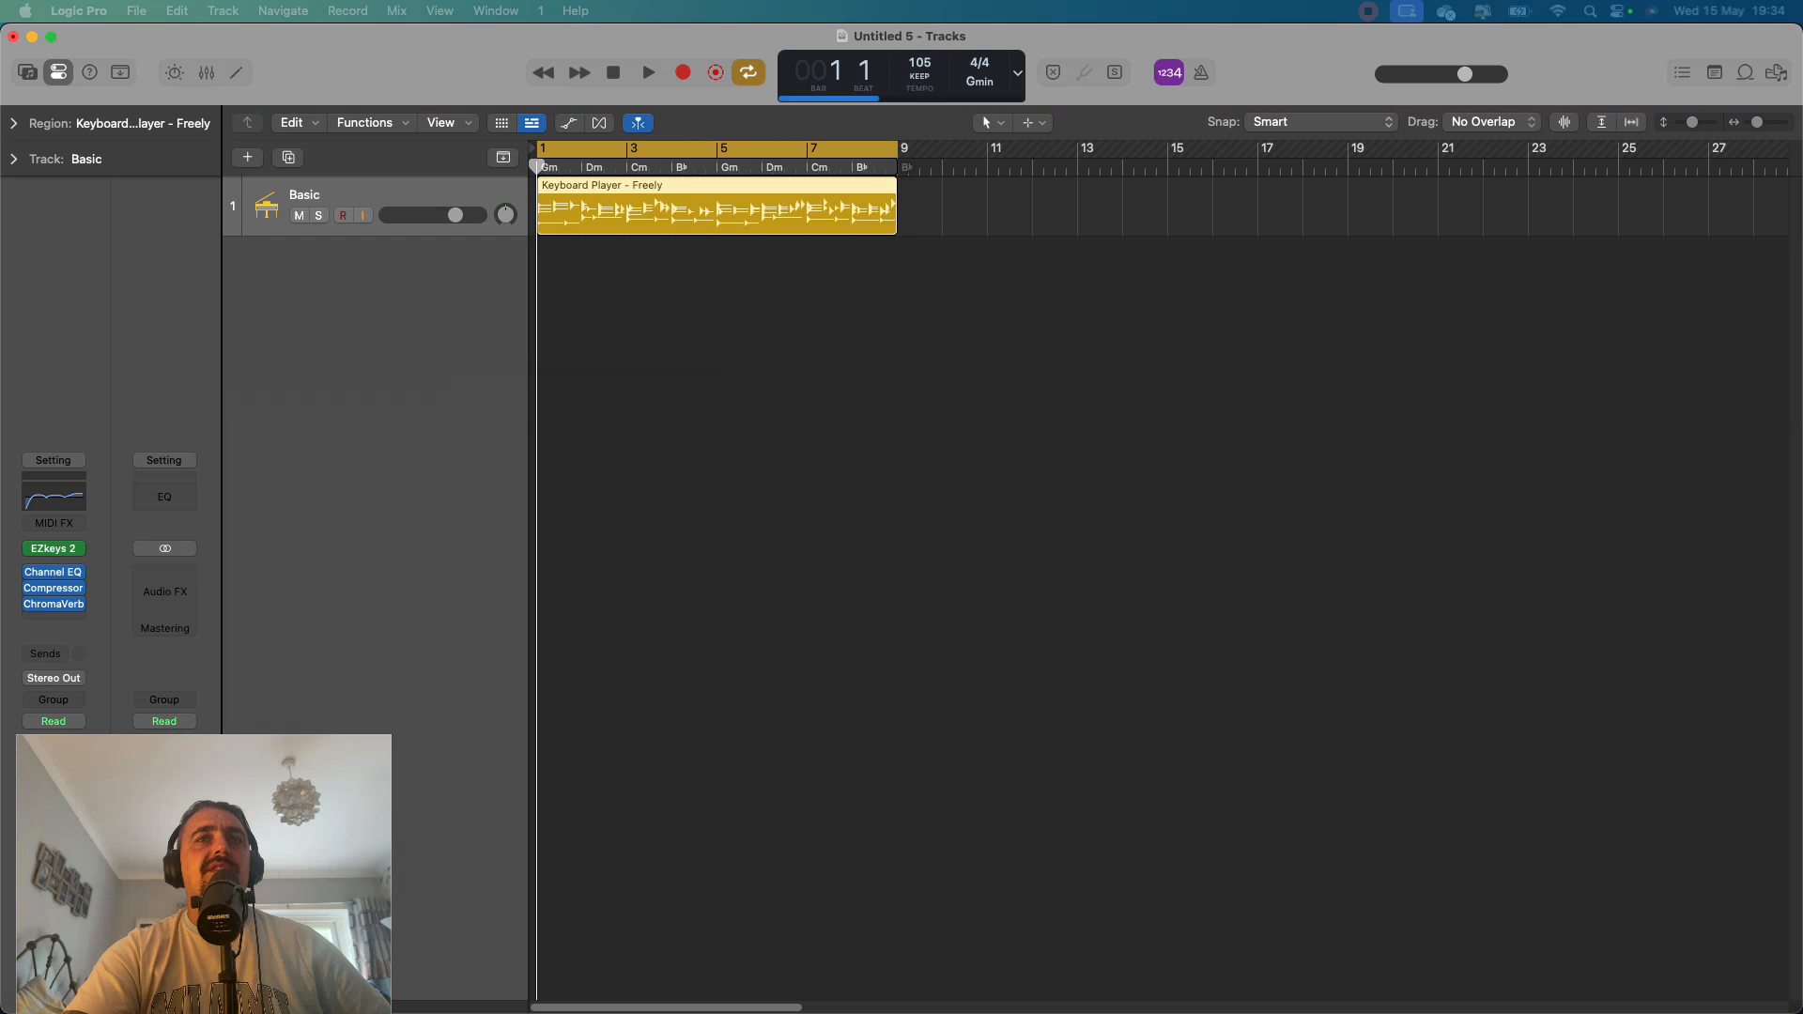
pyautogui.press('e')
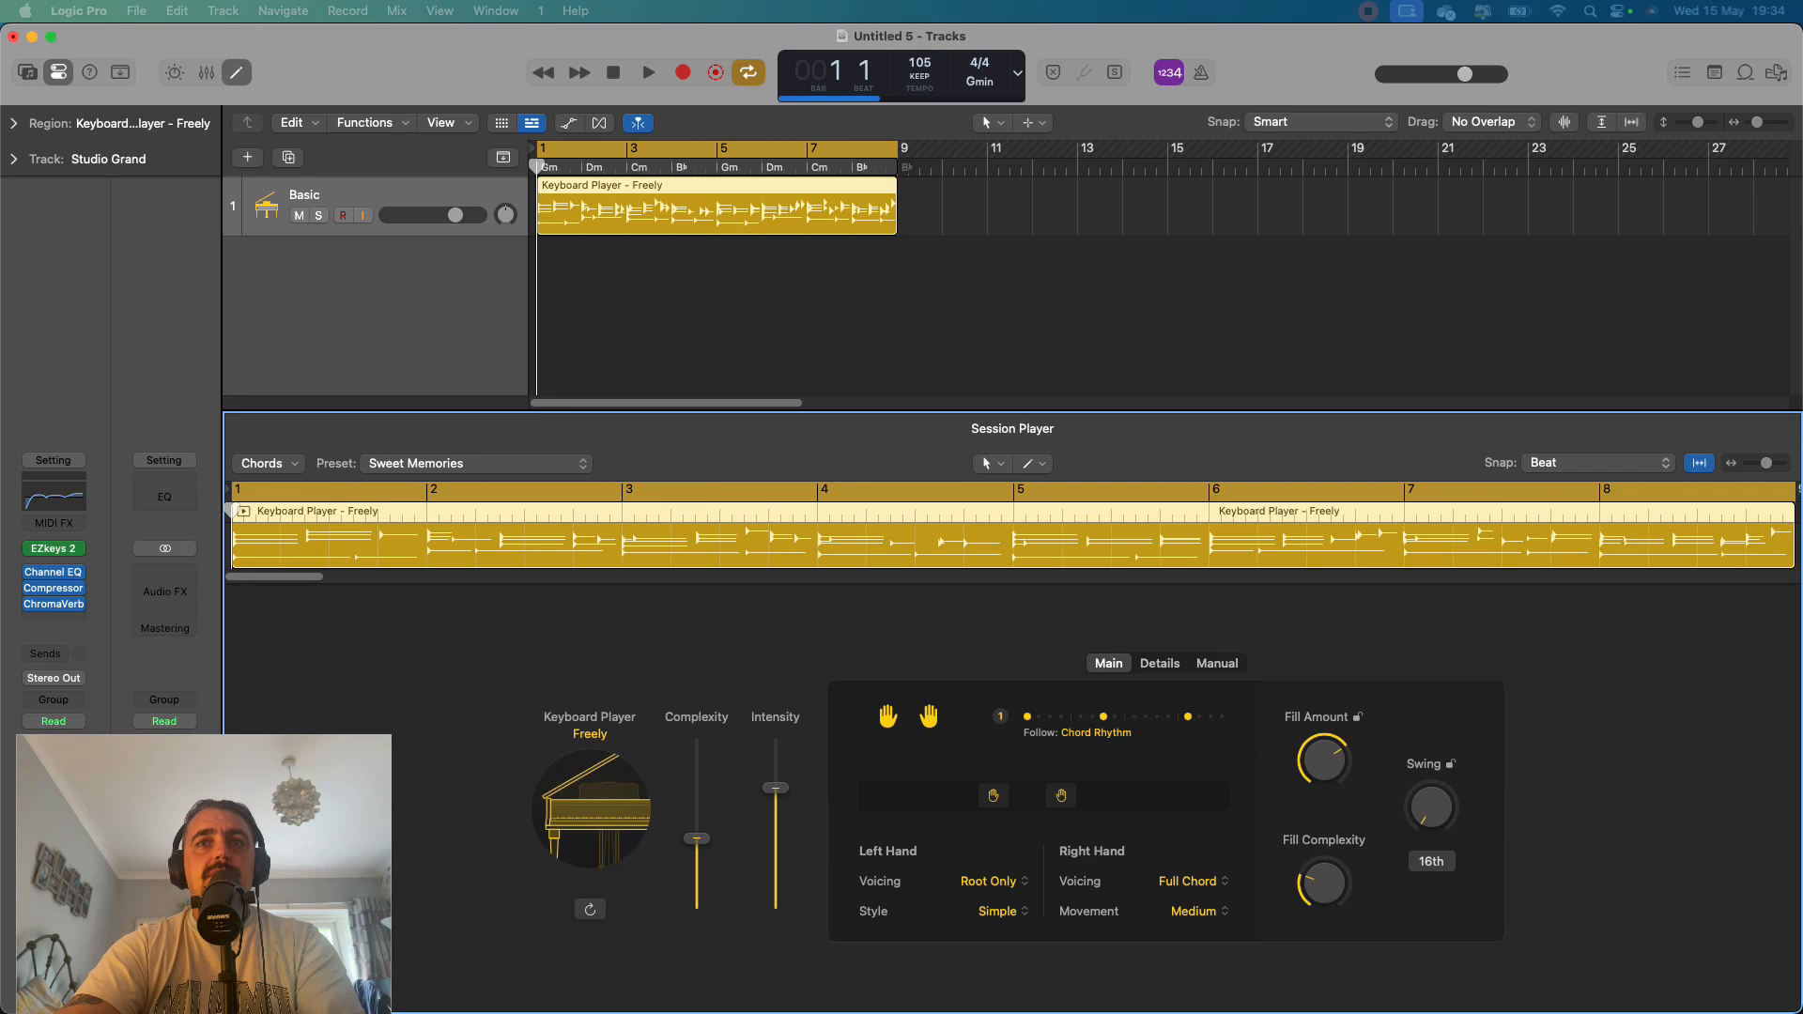
pyautogui.press('space')
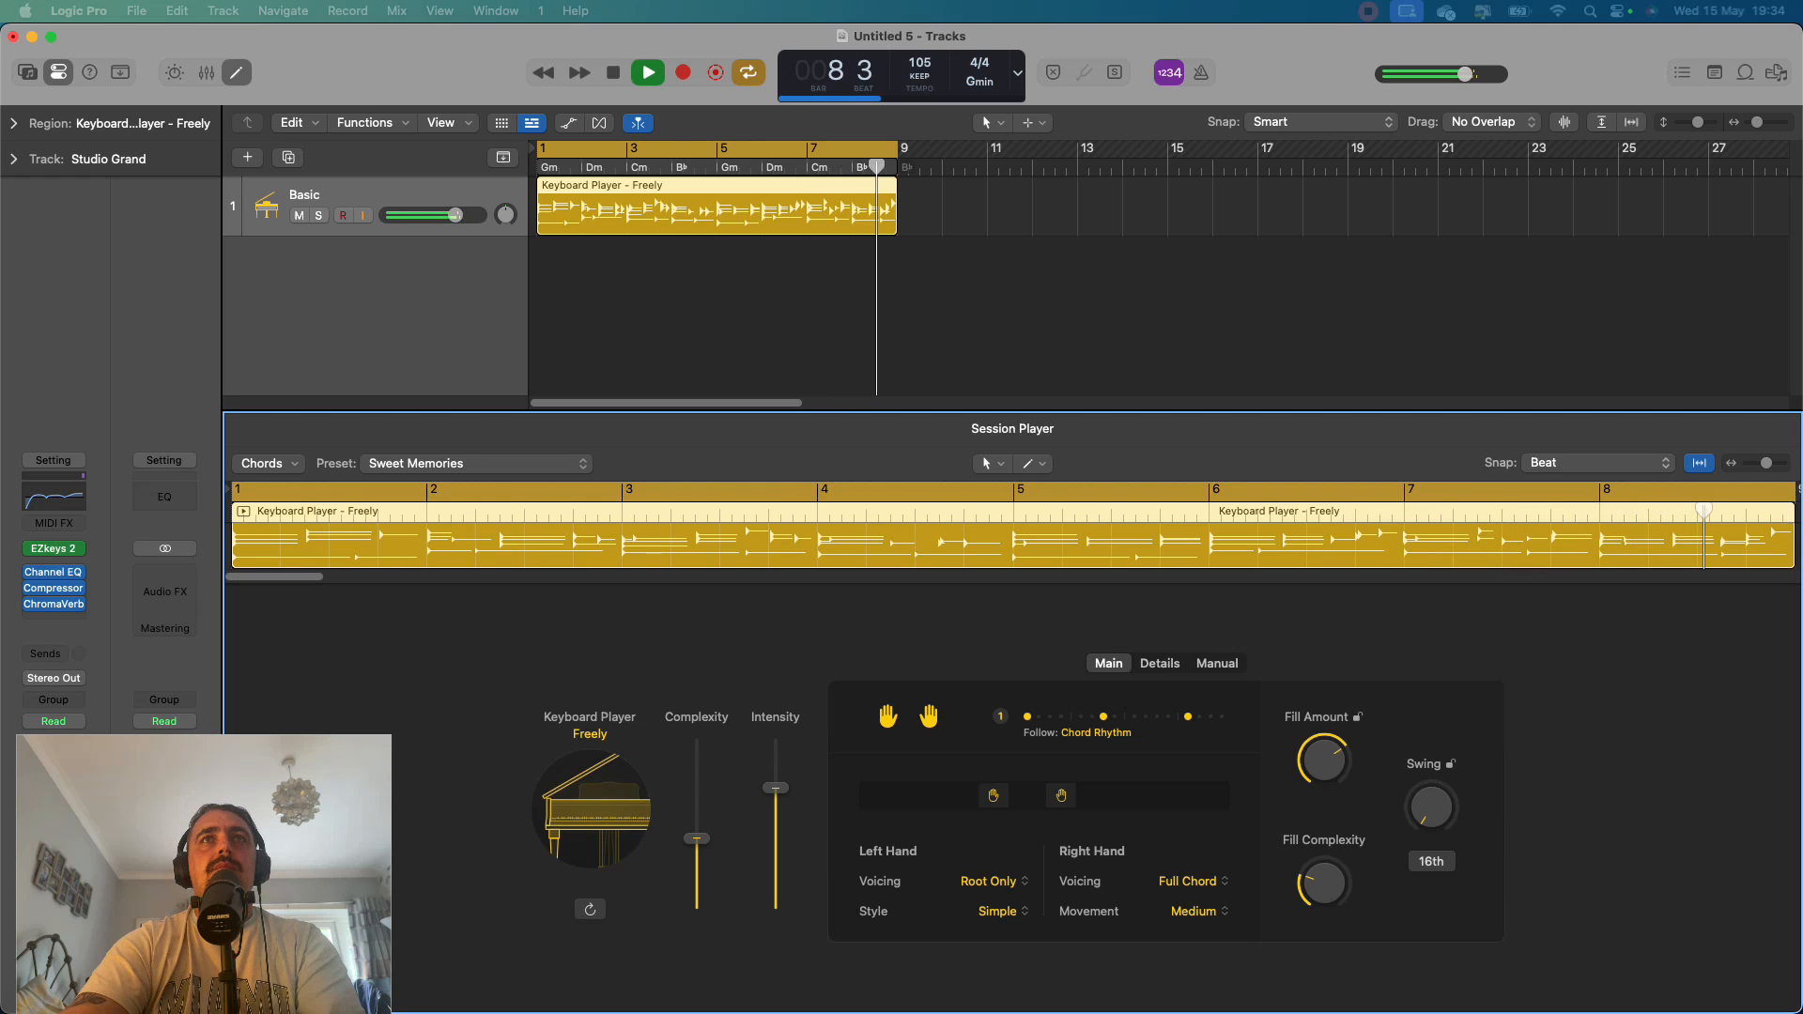
pyautogui.press('space')
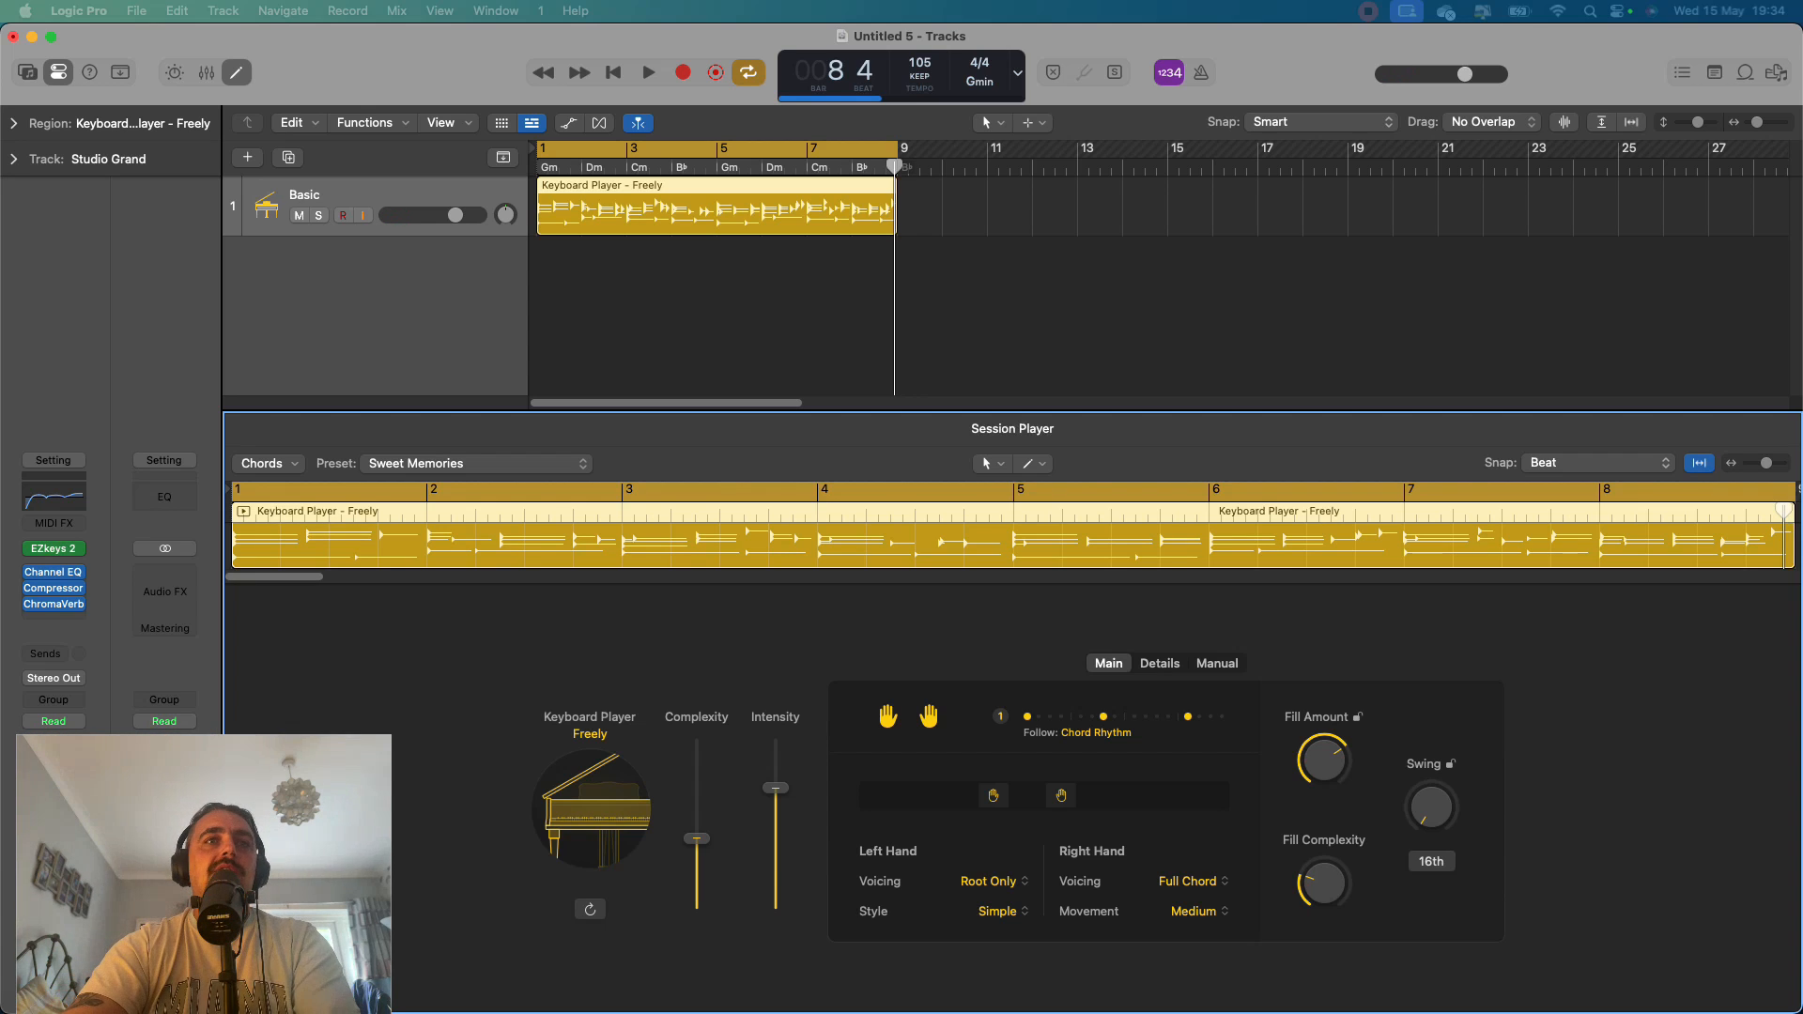
# Lower the keyboard region's Complexity to about a quarter and briefly audition it.
pyautogui.moveTo(696, 837)
pyautogui.mouseDown()
pyautogui.moveTo(696, 781)
pyautogui.moveTo(696, 864)
pyautogui.mouseUp()
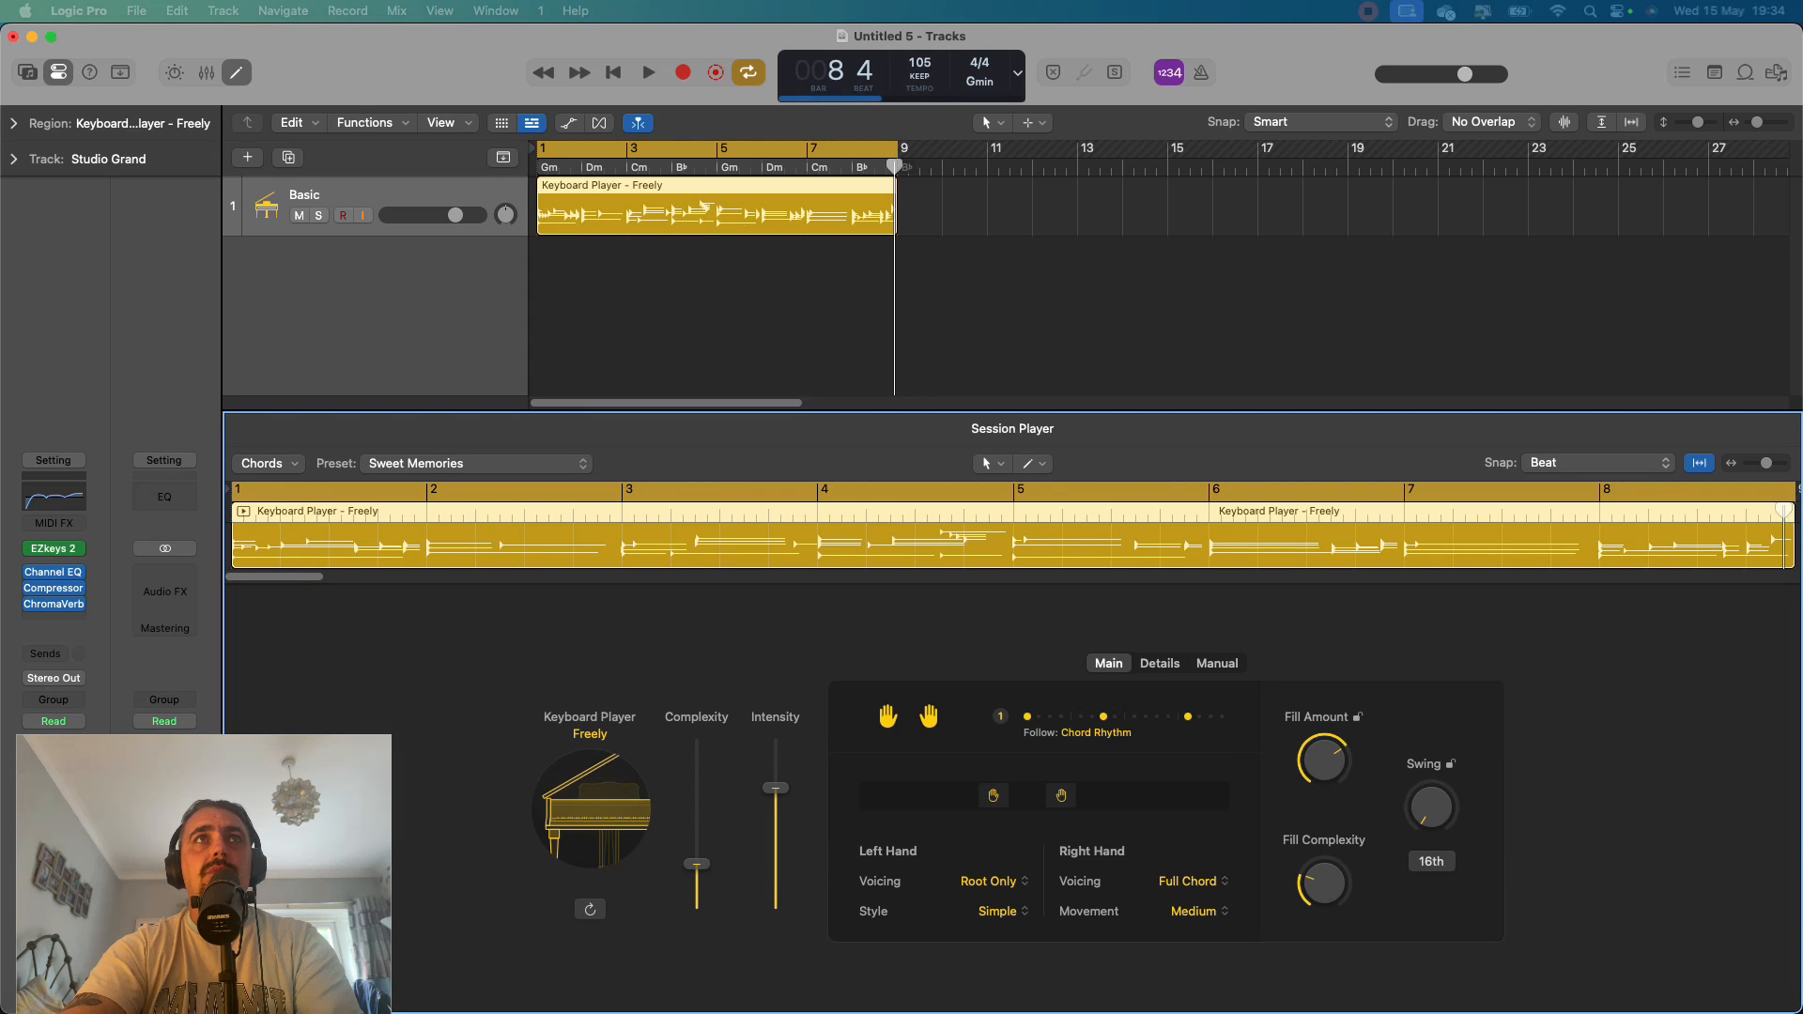
pyautogui.press('space')
# Show the global tracks, examine the chord settings of the first Gm chord unchanged, and hide the global tracks again.
pyautogui.press('g')
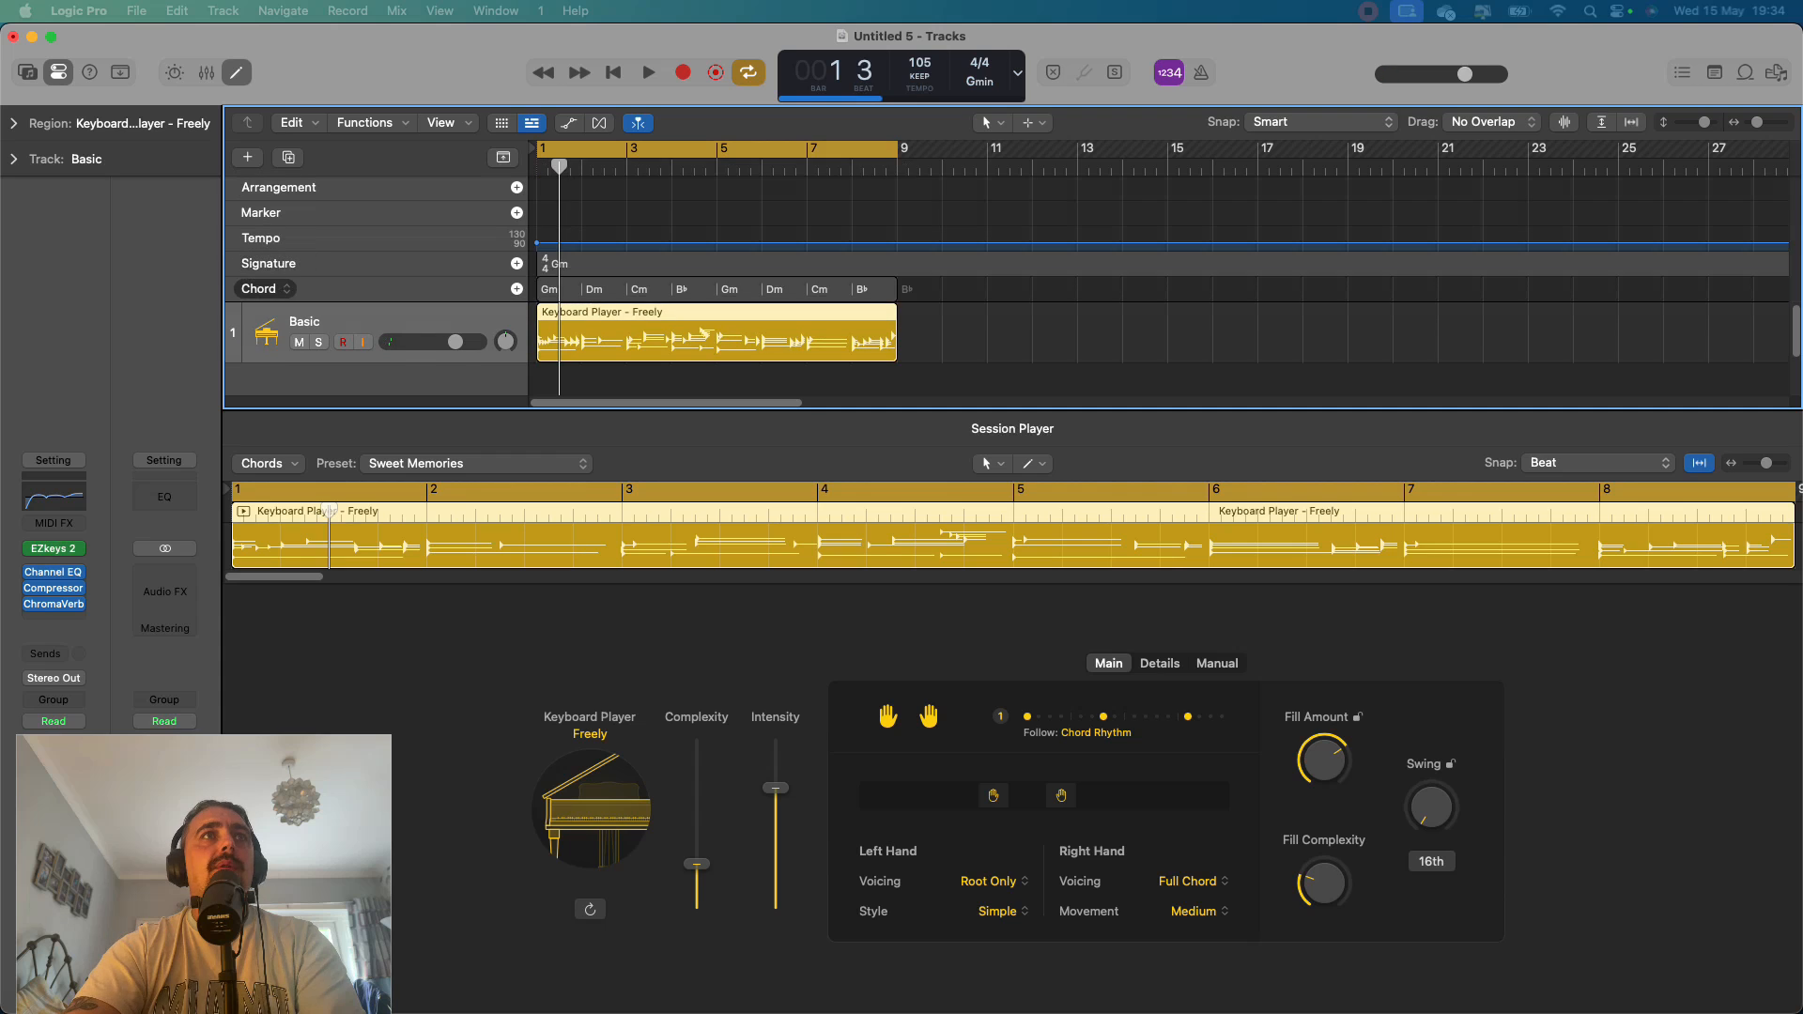
pyautogui.click(604, 289)
pyautogui.doubleClick(559, 289)
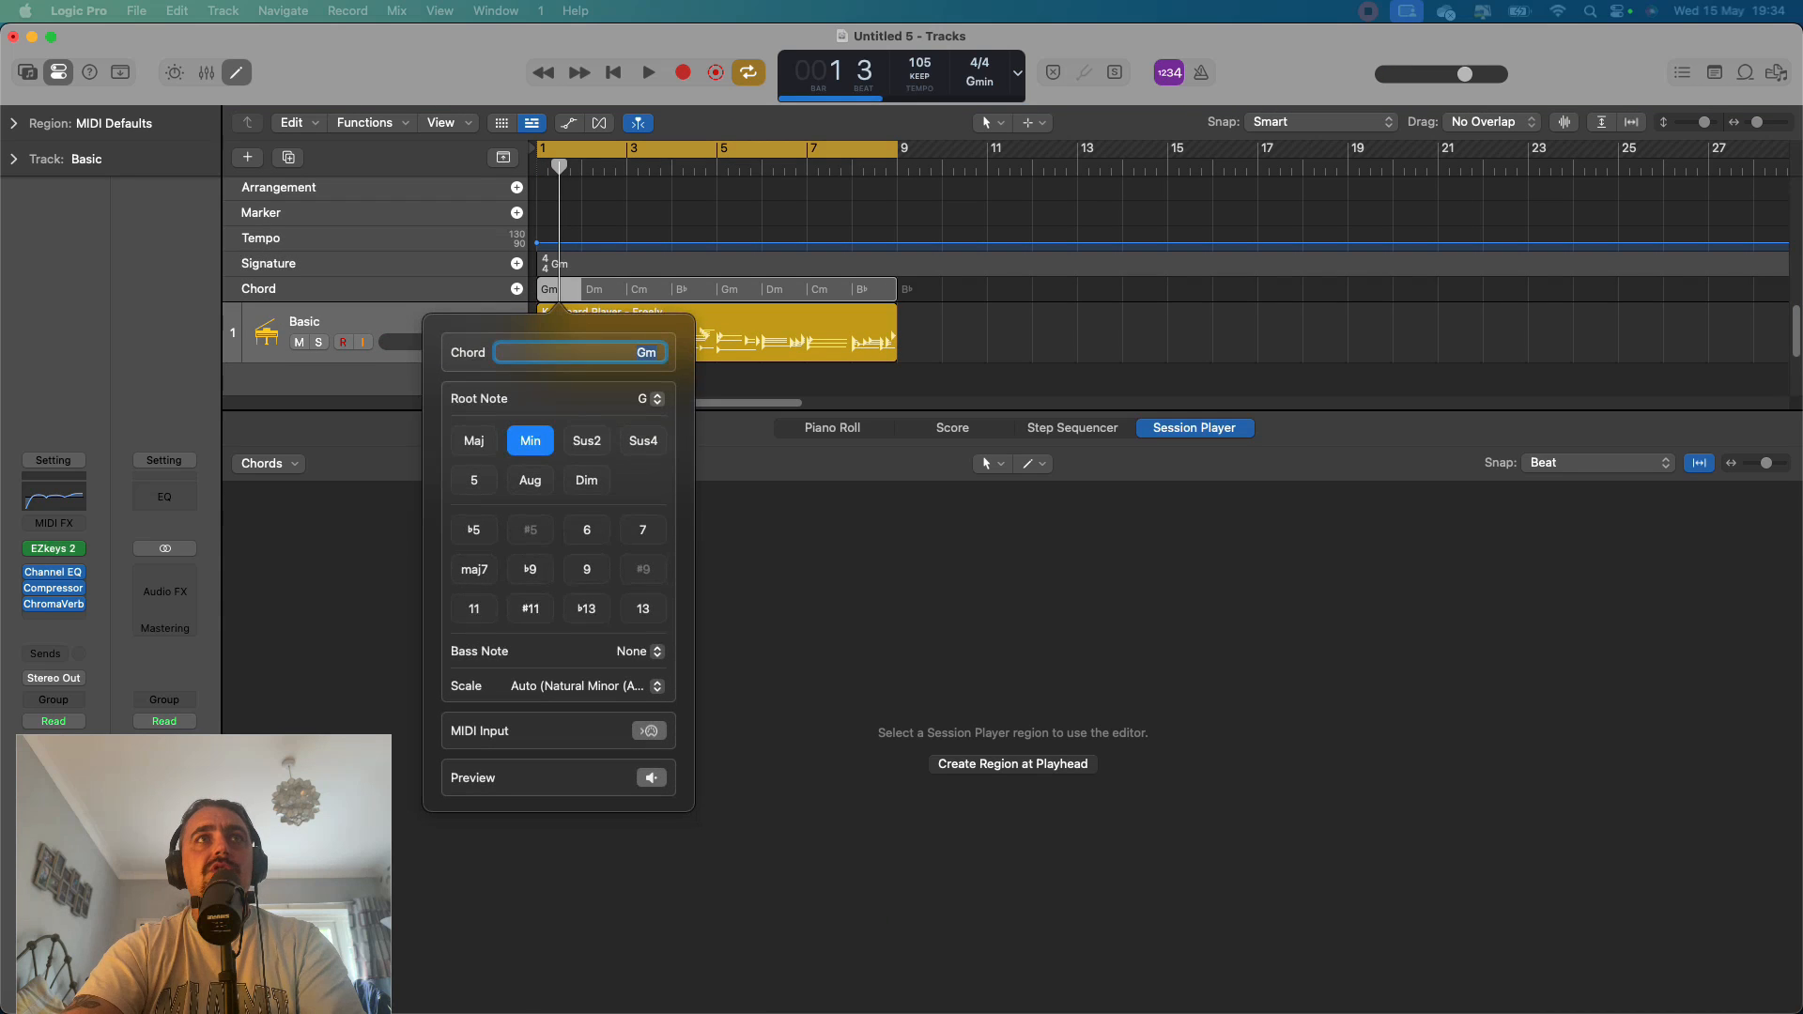
pyautogui.press('Escape')
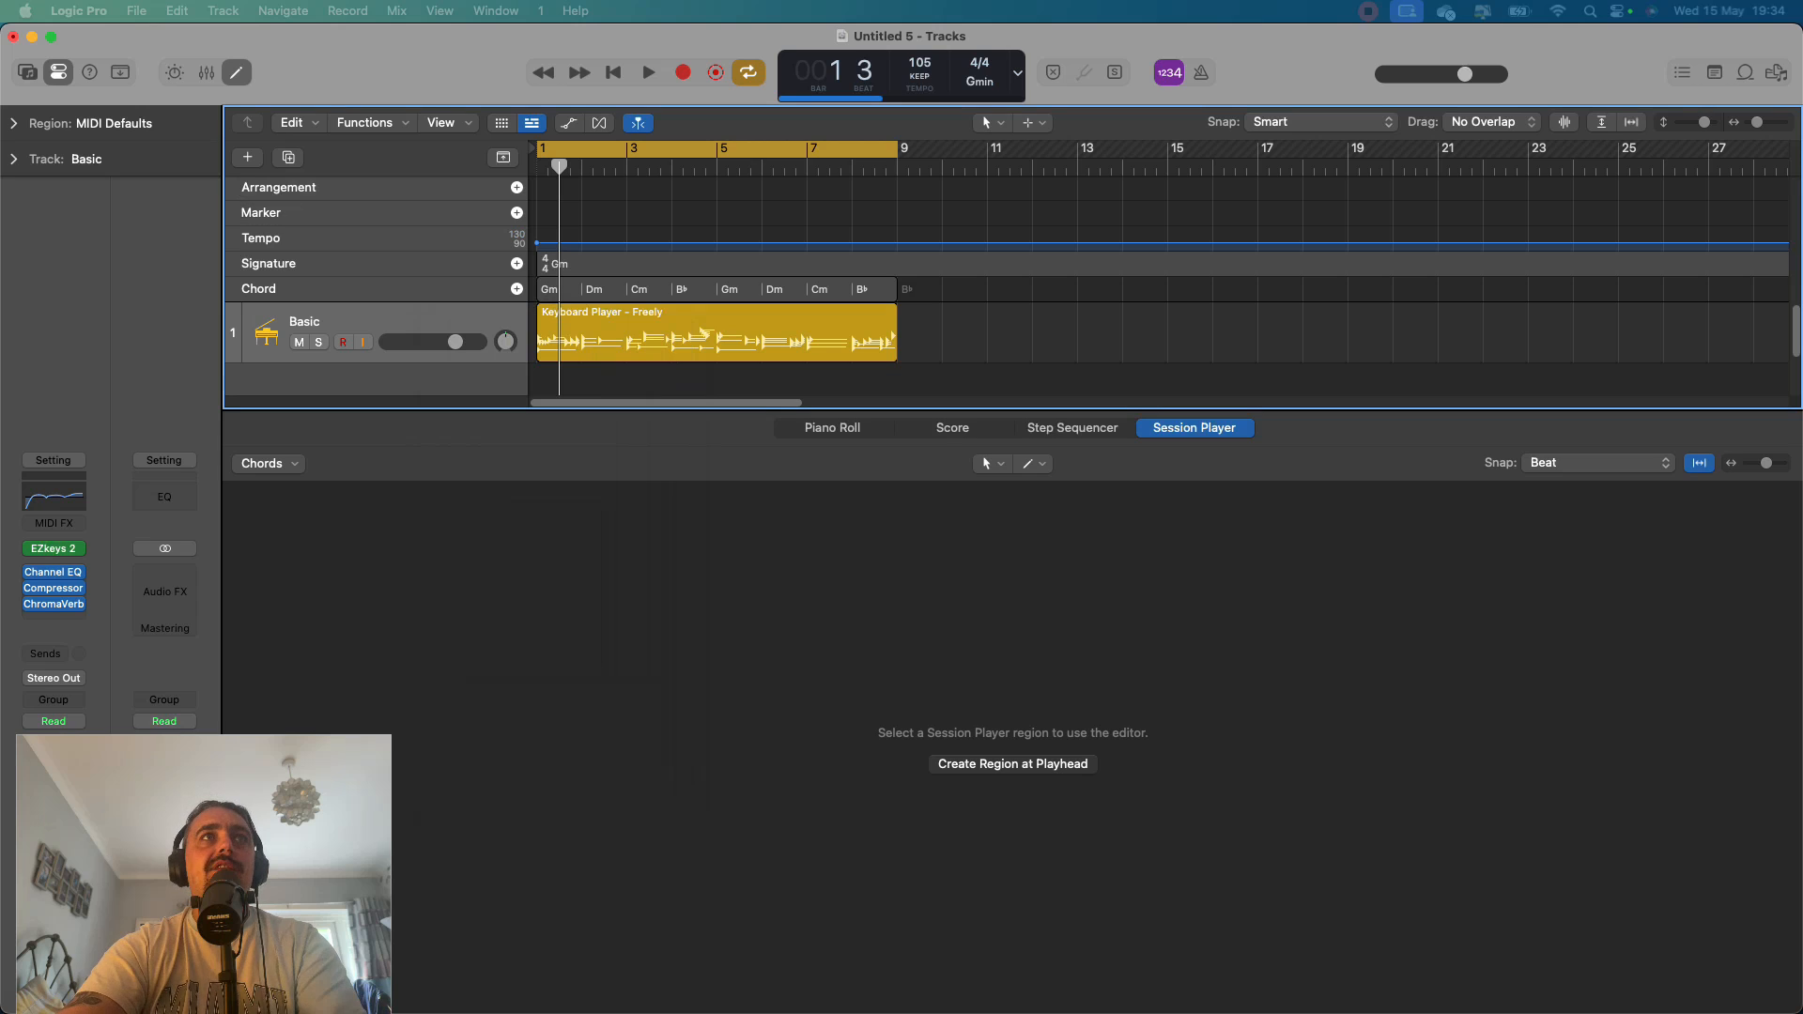
pyautogui.press('g')
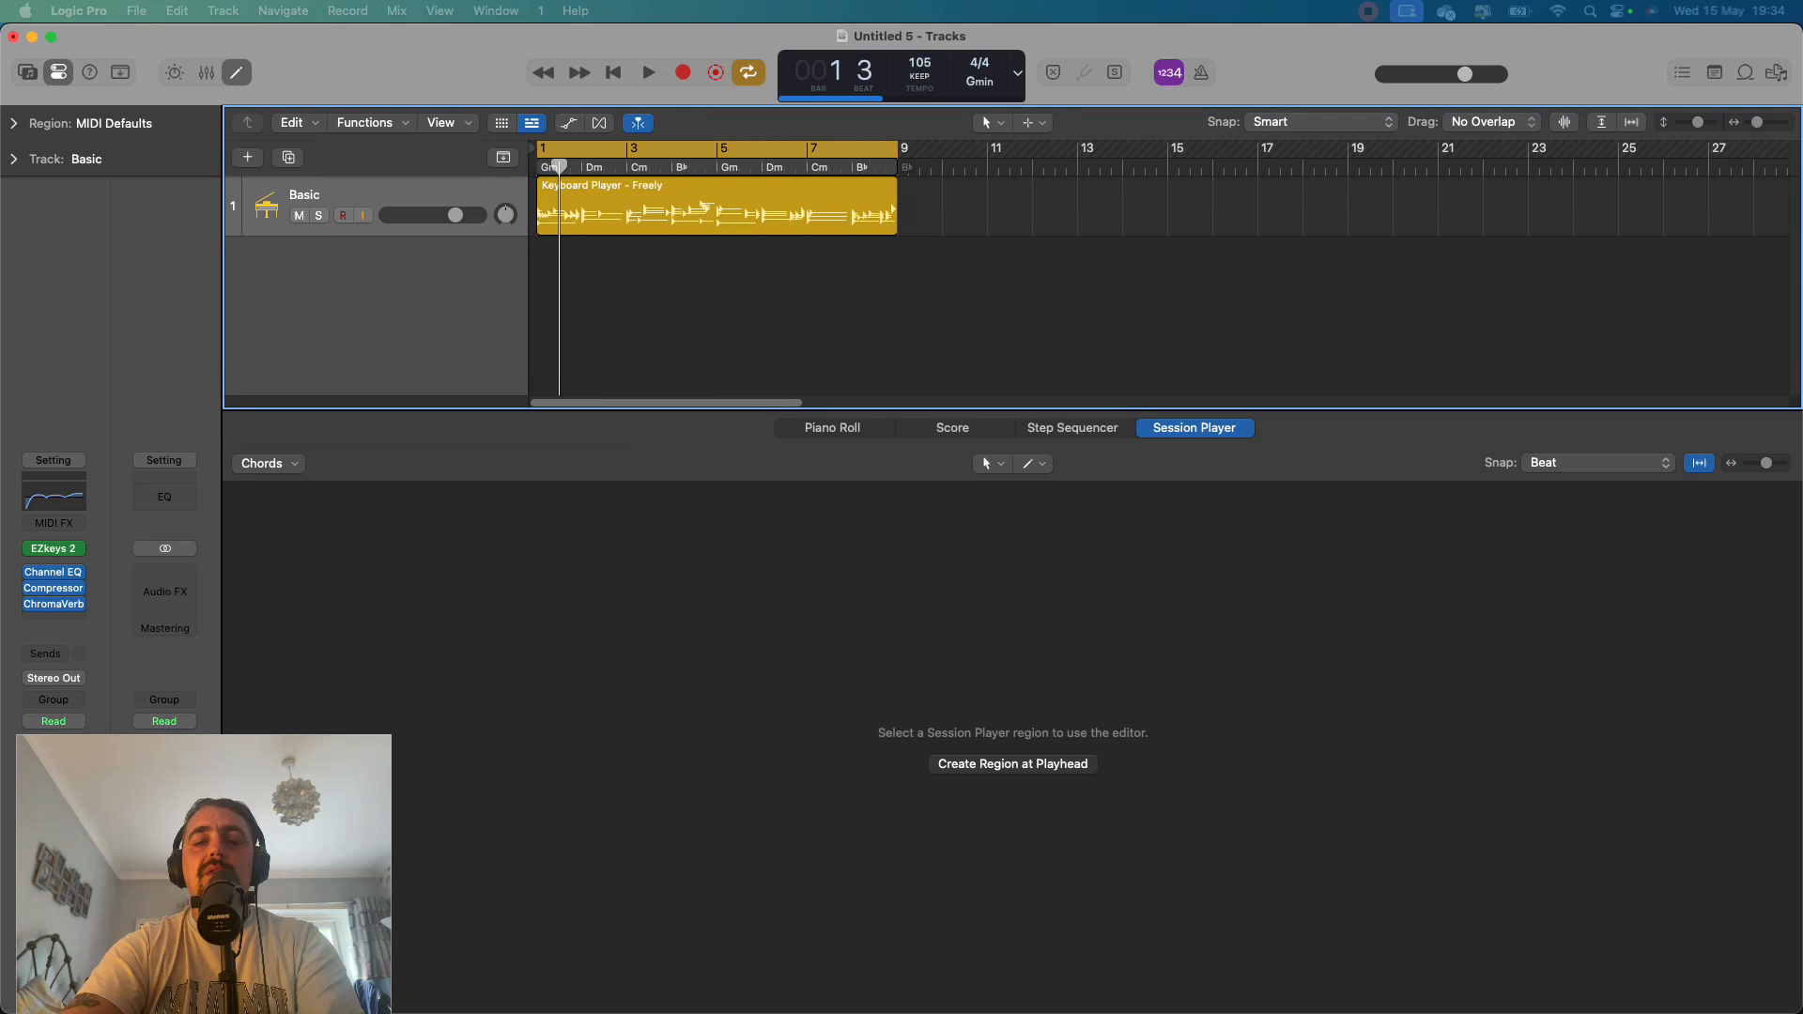
# Play the first bar of the keyboard region from the start of the project.
pyautogui.press('Return')
pyautogui.press('space')
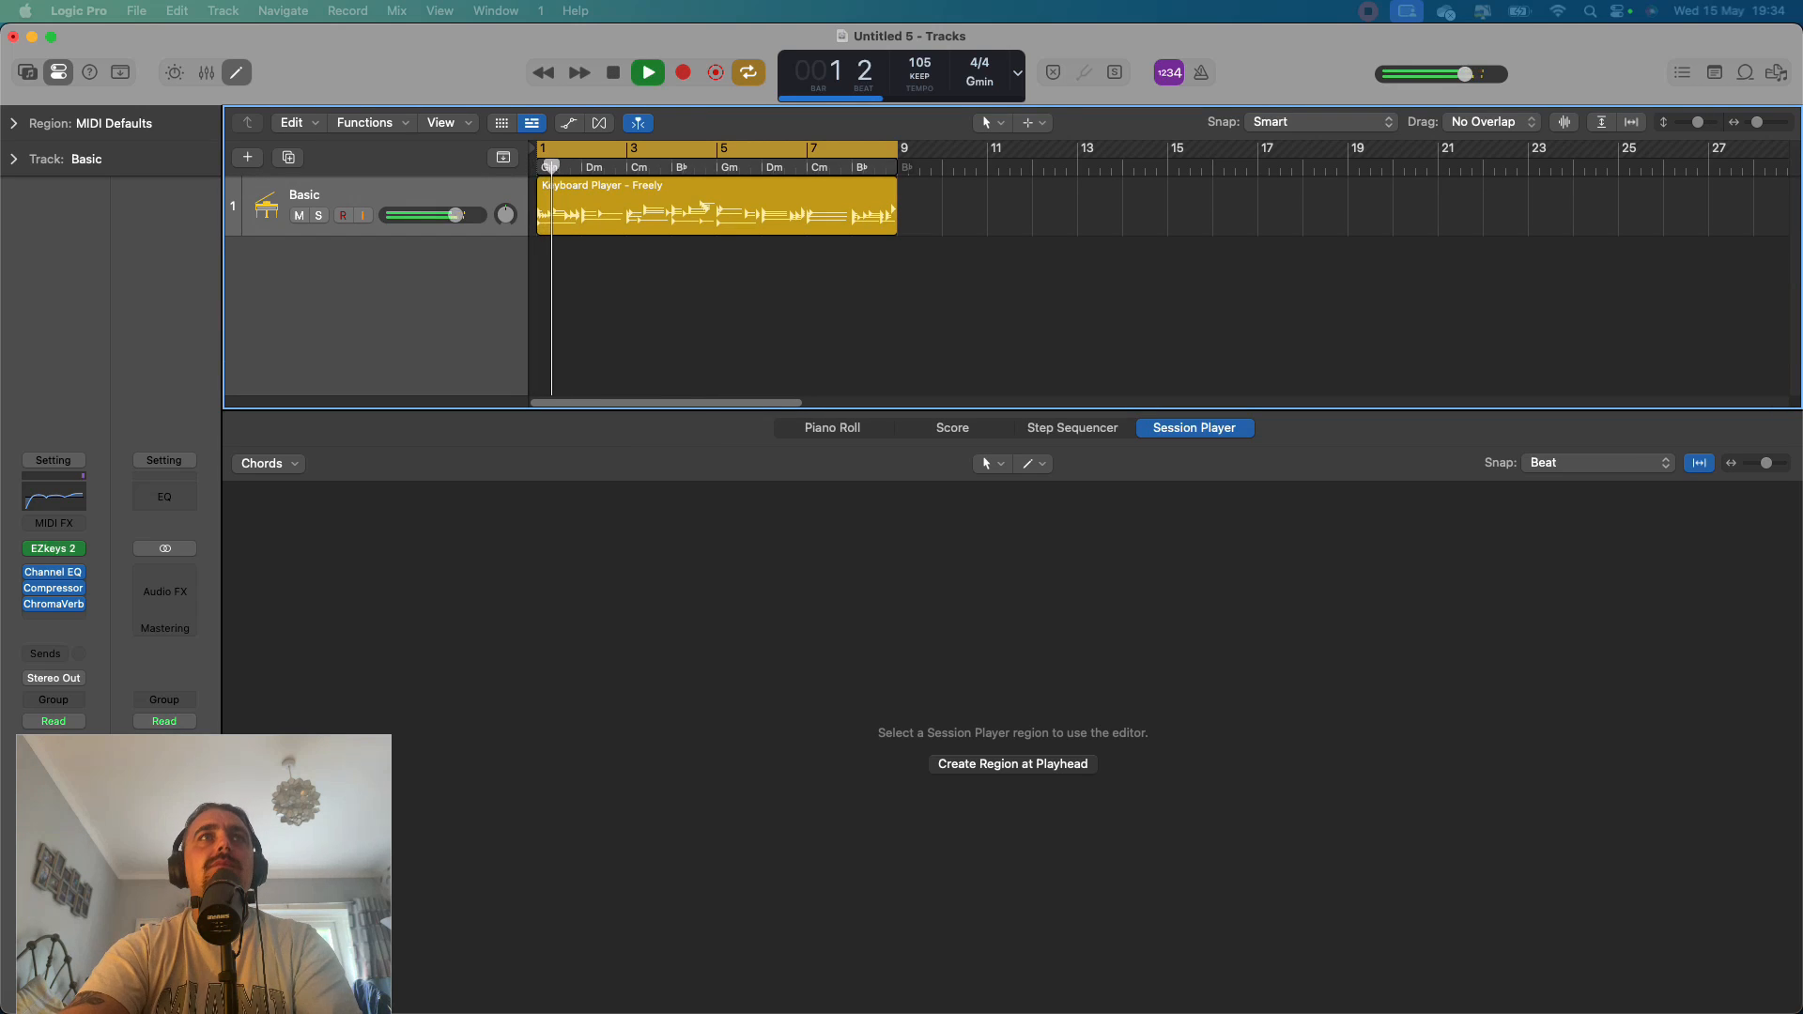
pyautogui.press('space')
# Reopen the keyboard region in the Session Player editor, raise its Complexity to maximum and play the result.
pyautogui.doubleClick(717, 206)
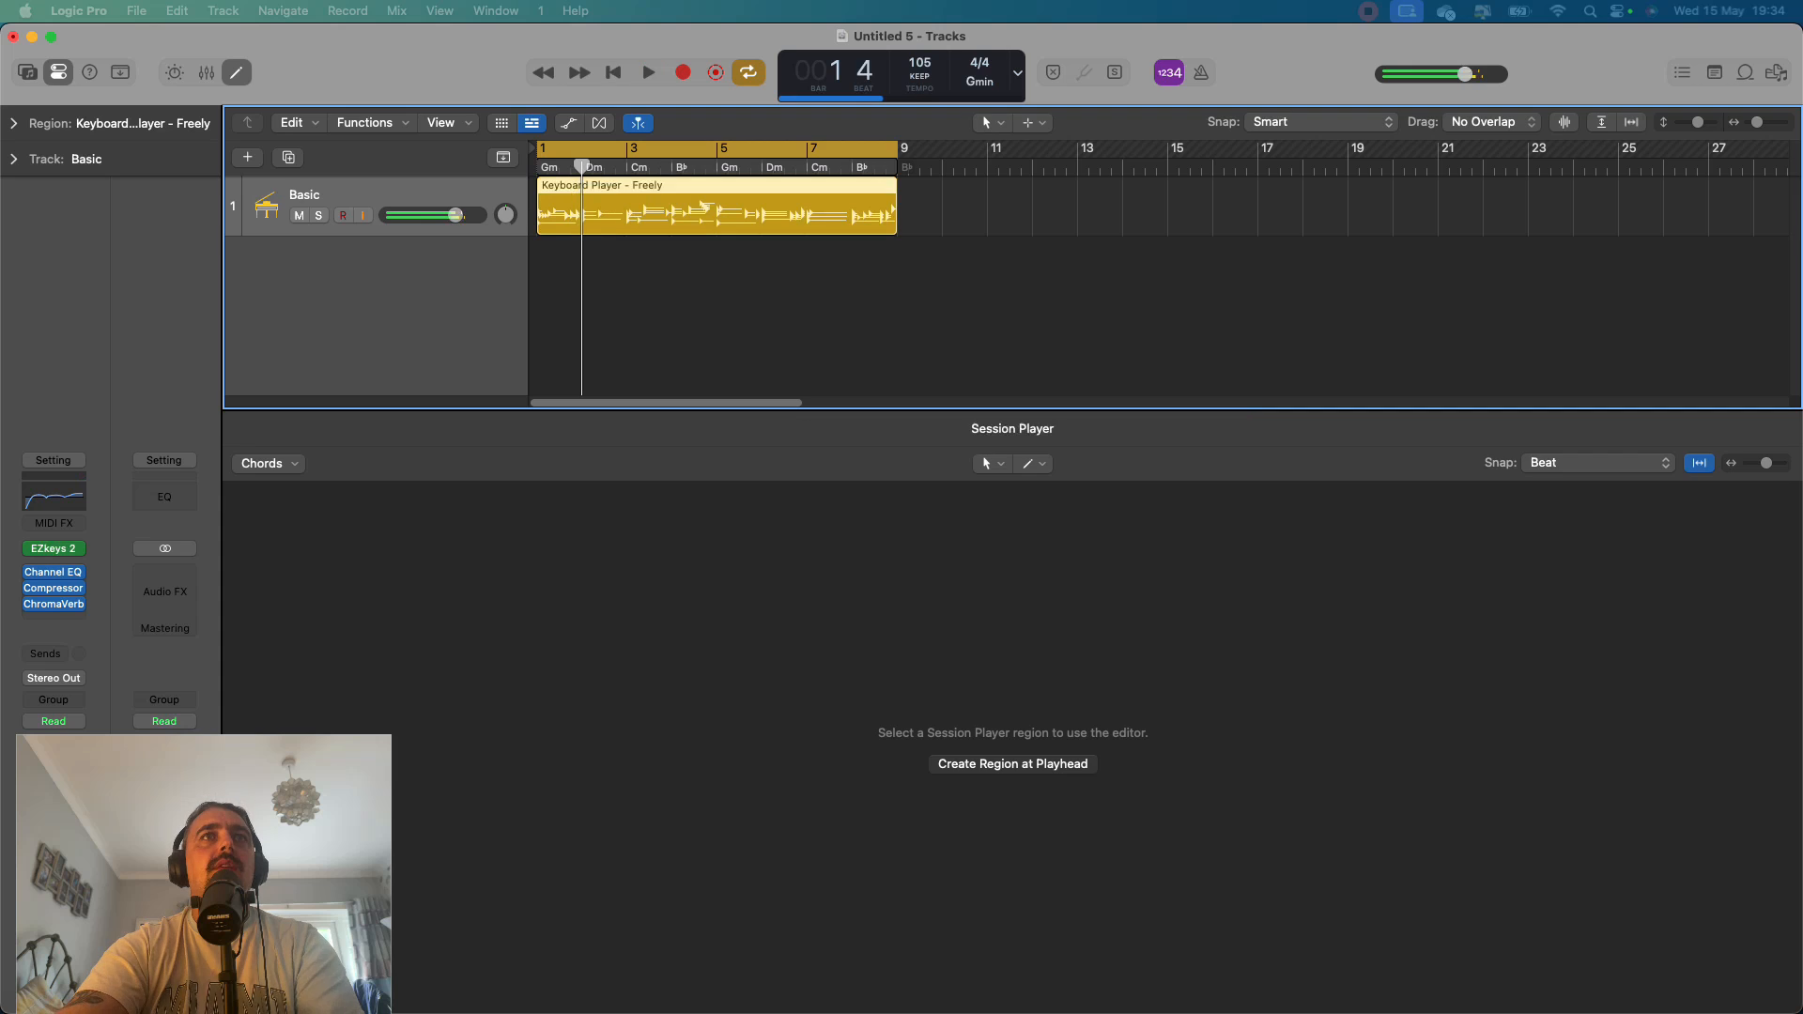
pyautogui.doubleClick(716, 207)
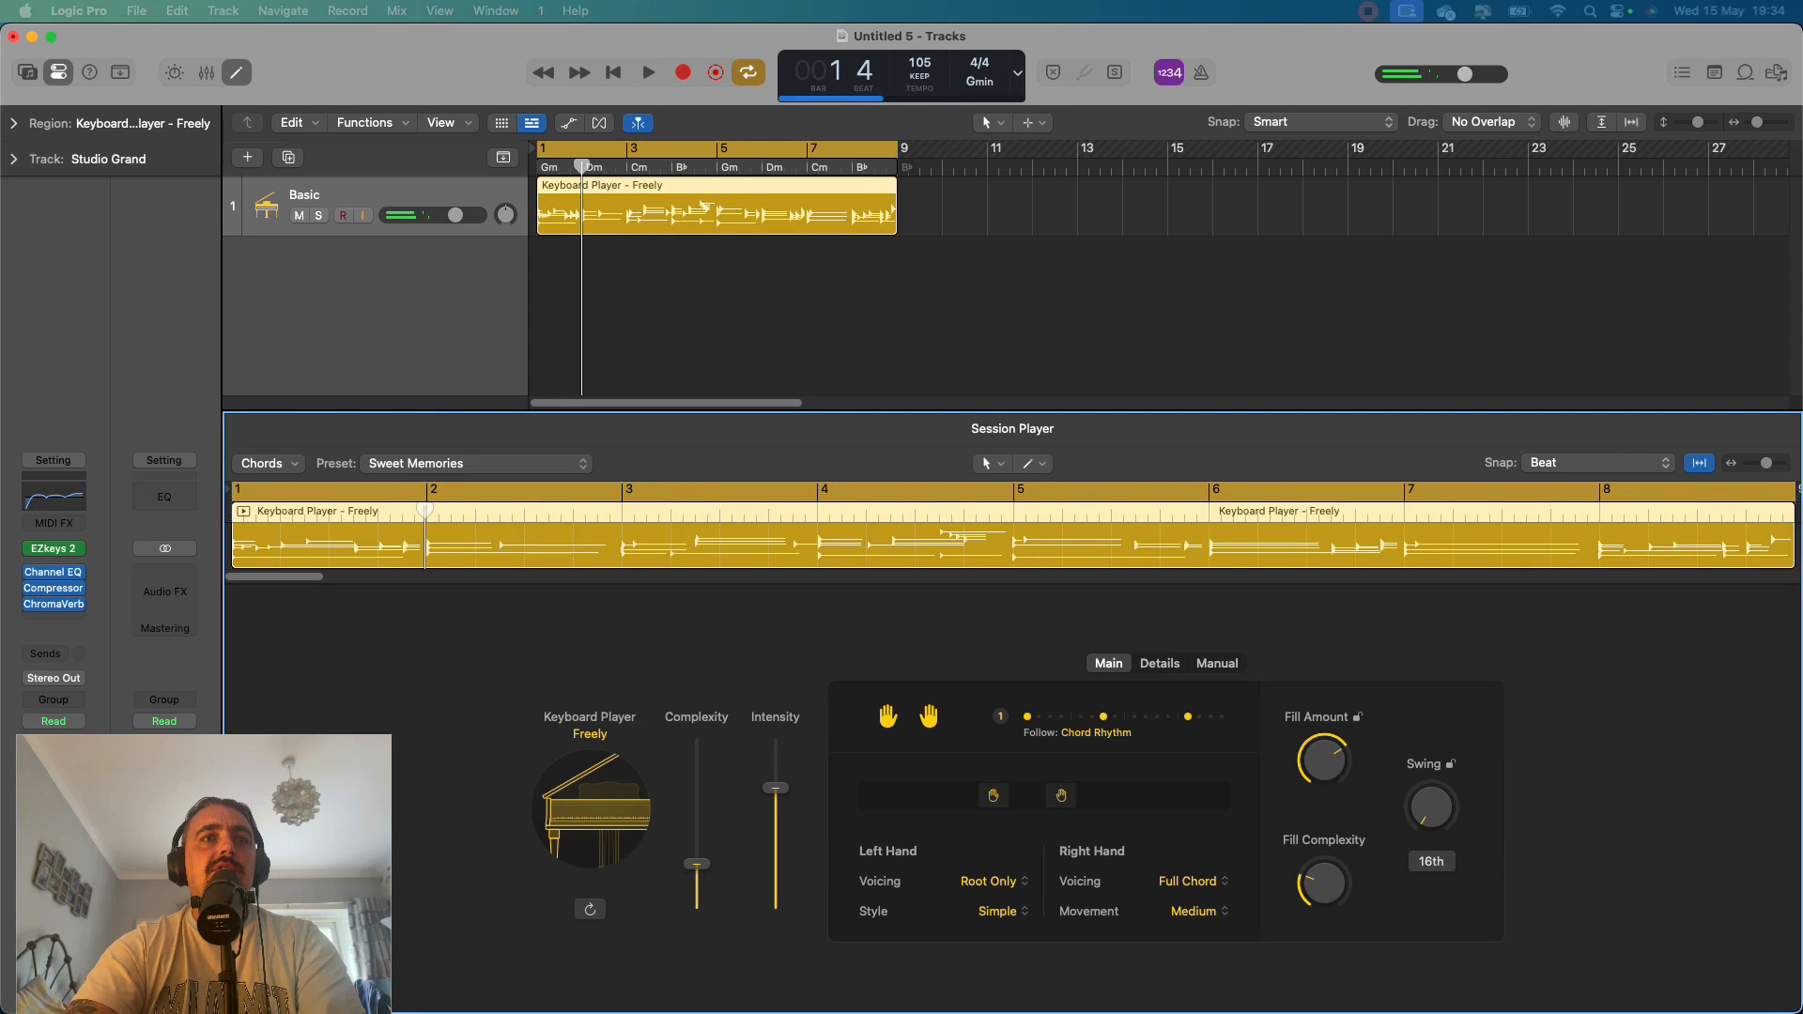
pyautogui.moveTo(697, 760); pyautogui.dragTo(697, 738)
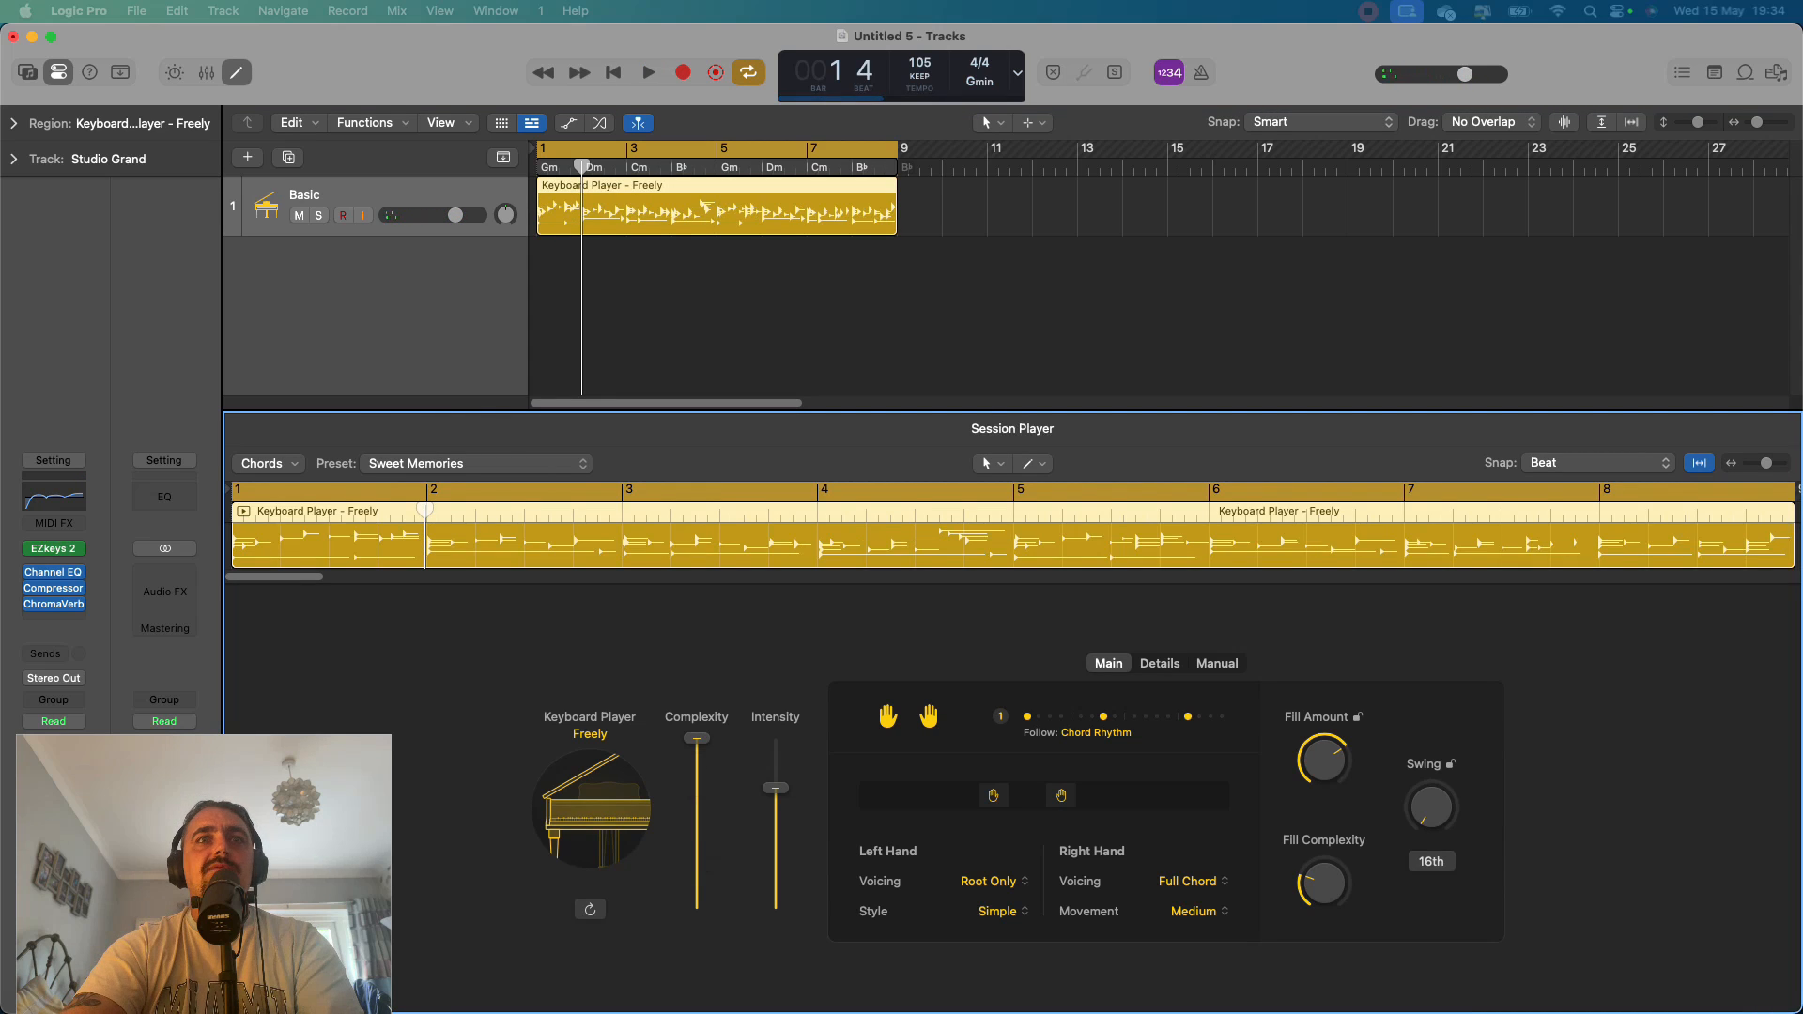
pyautogui.press('space')
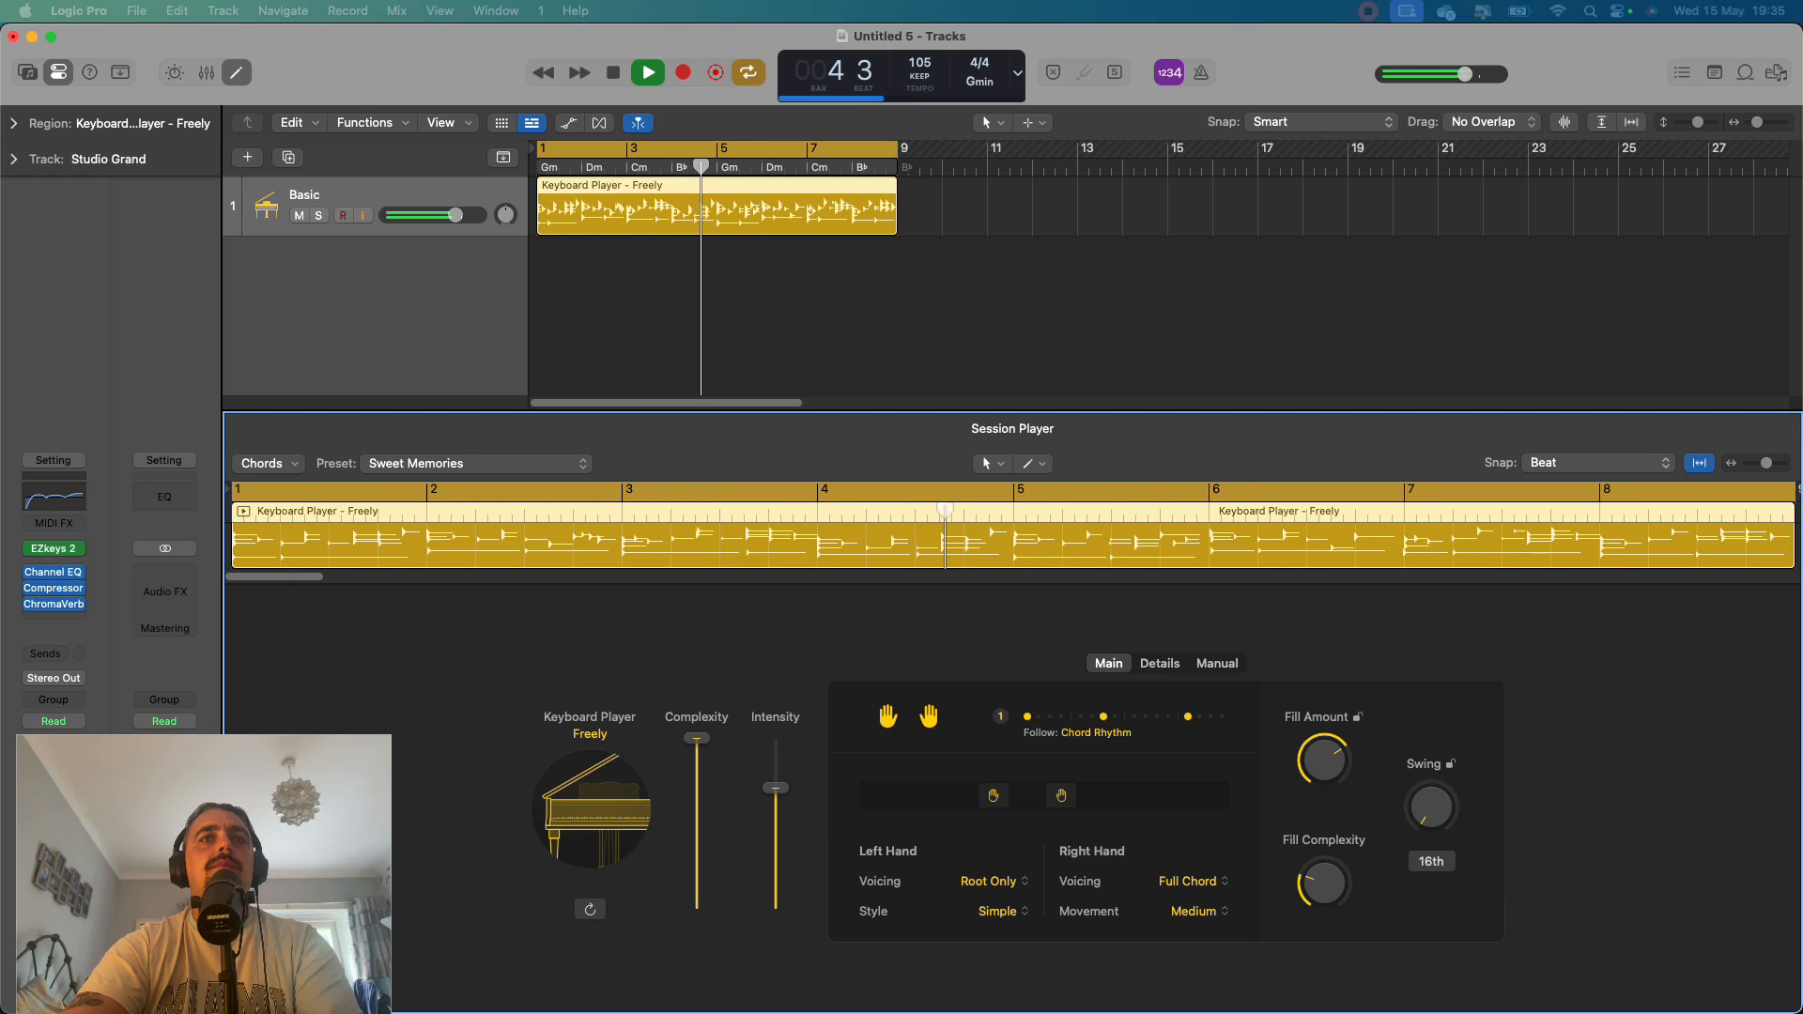
# Compare the keyboard region's Intensity at minimum and maximum during playback, set it to about 80 percent, and stop.
pyautogui.moveTo(775, 788); pyautogui.dragTo(776, 901)
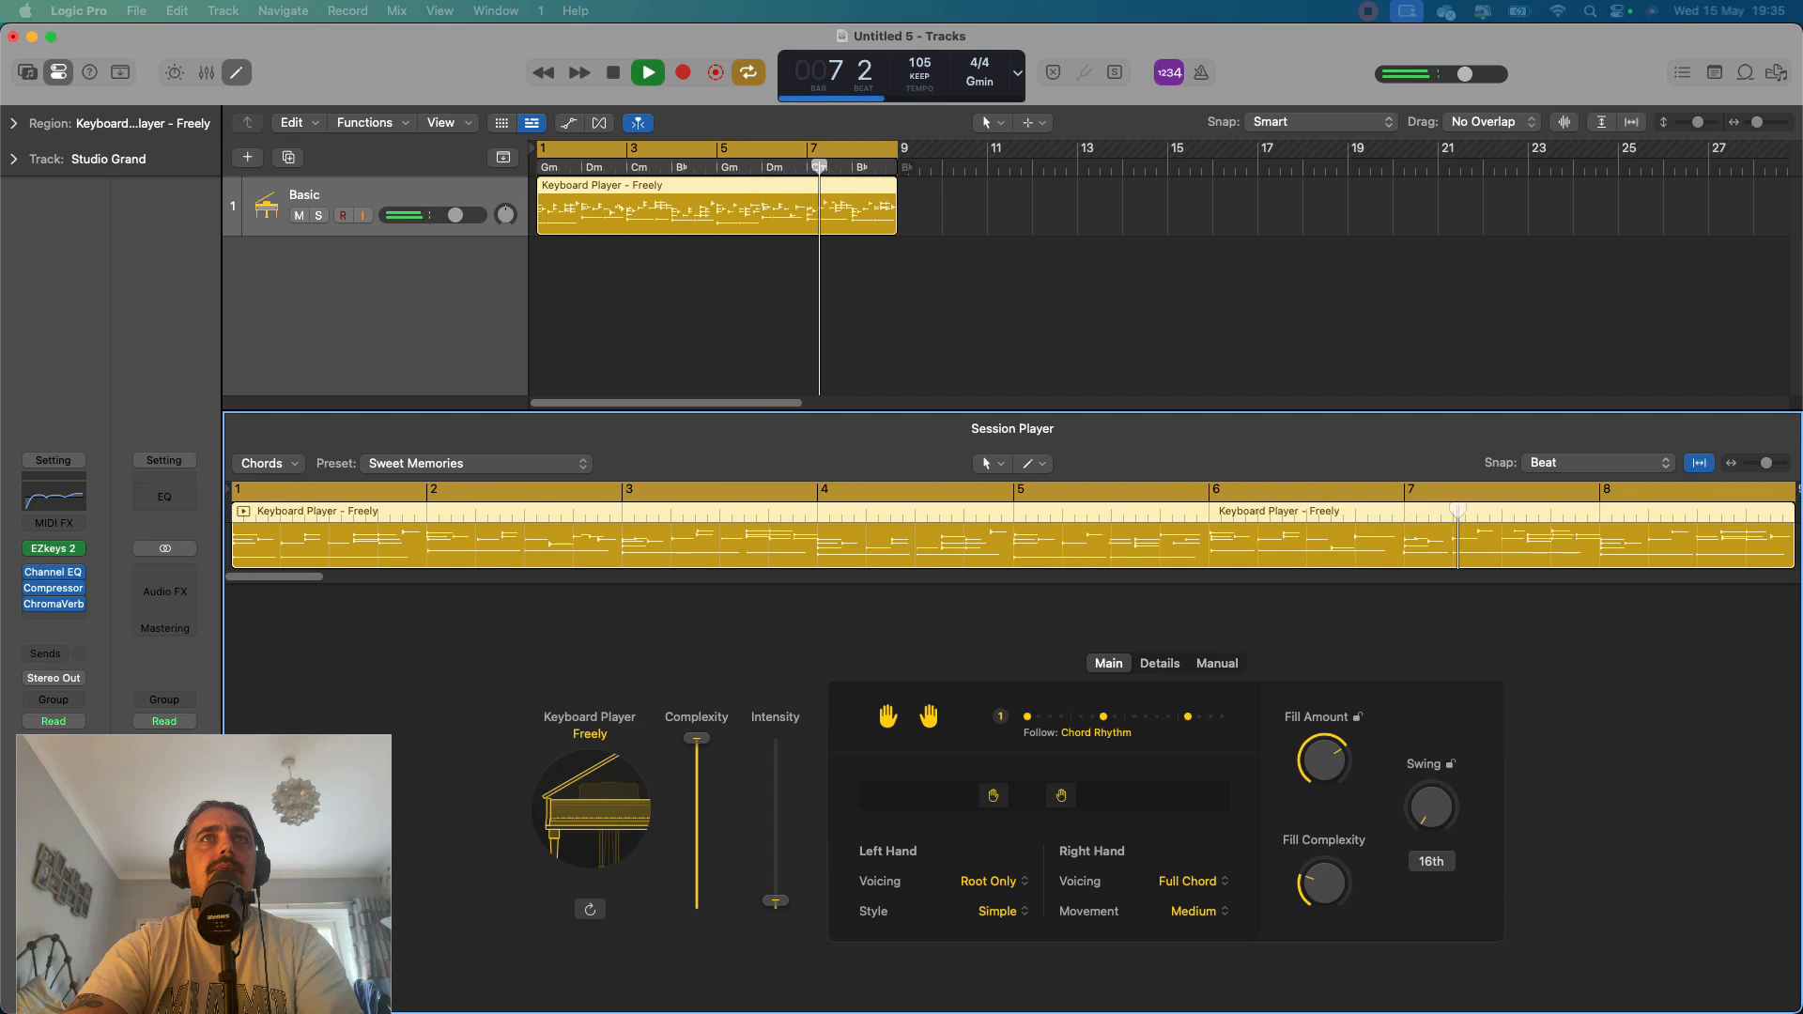
pyautogui.moveTo(776, 901); pyautogui.dragTo(776, 738)
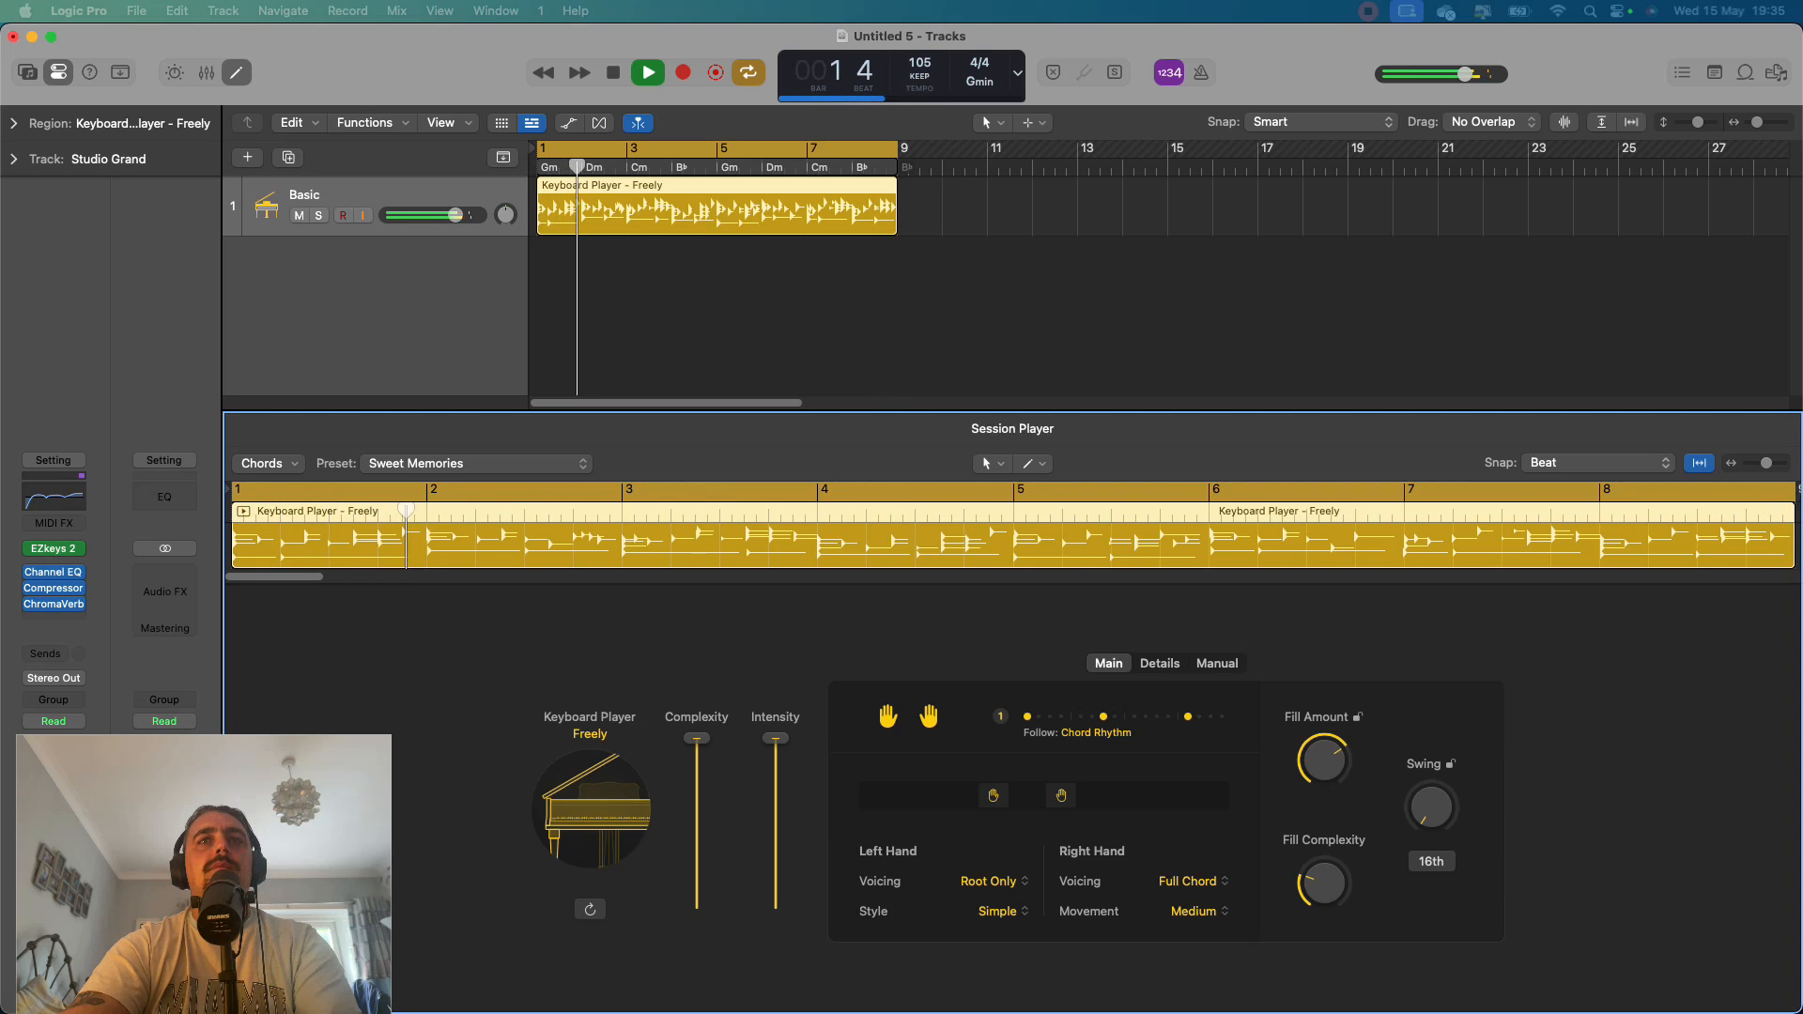
pyautogui.moveTo(776, 738); pyautogui.dragTo(776, 773)
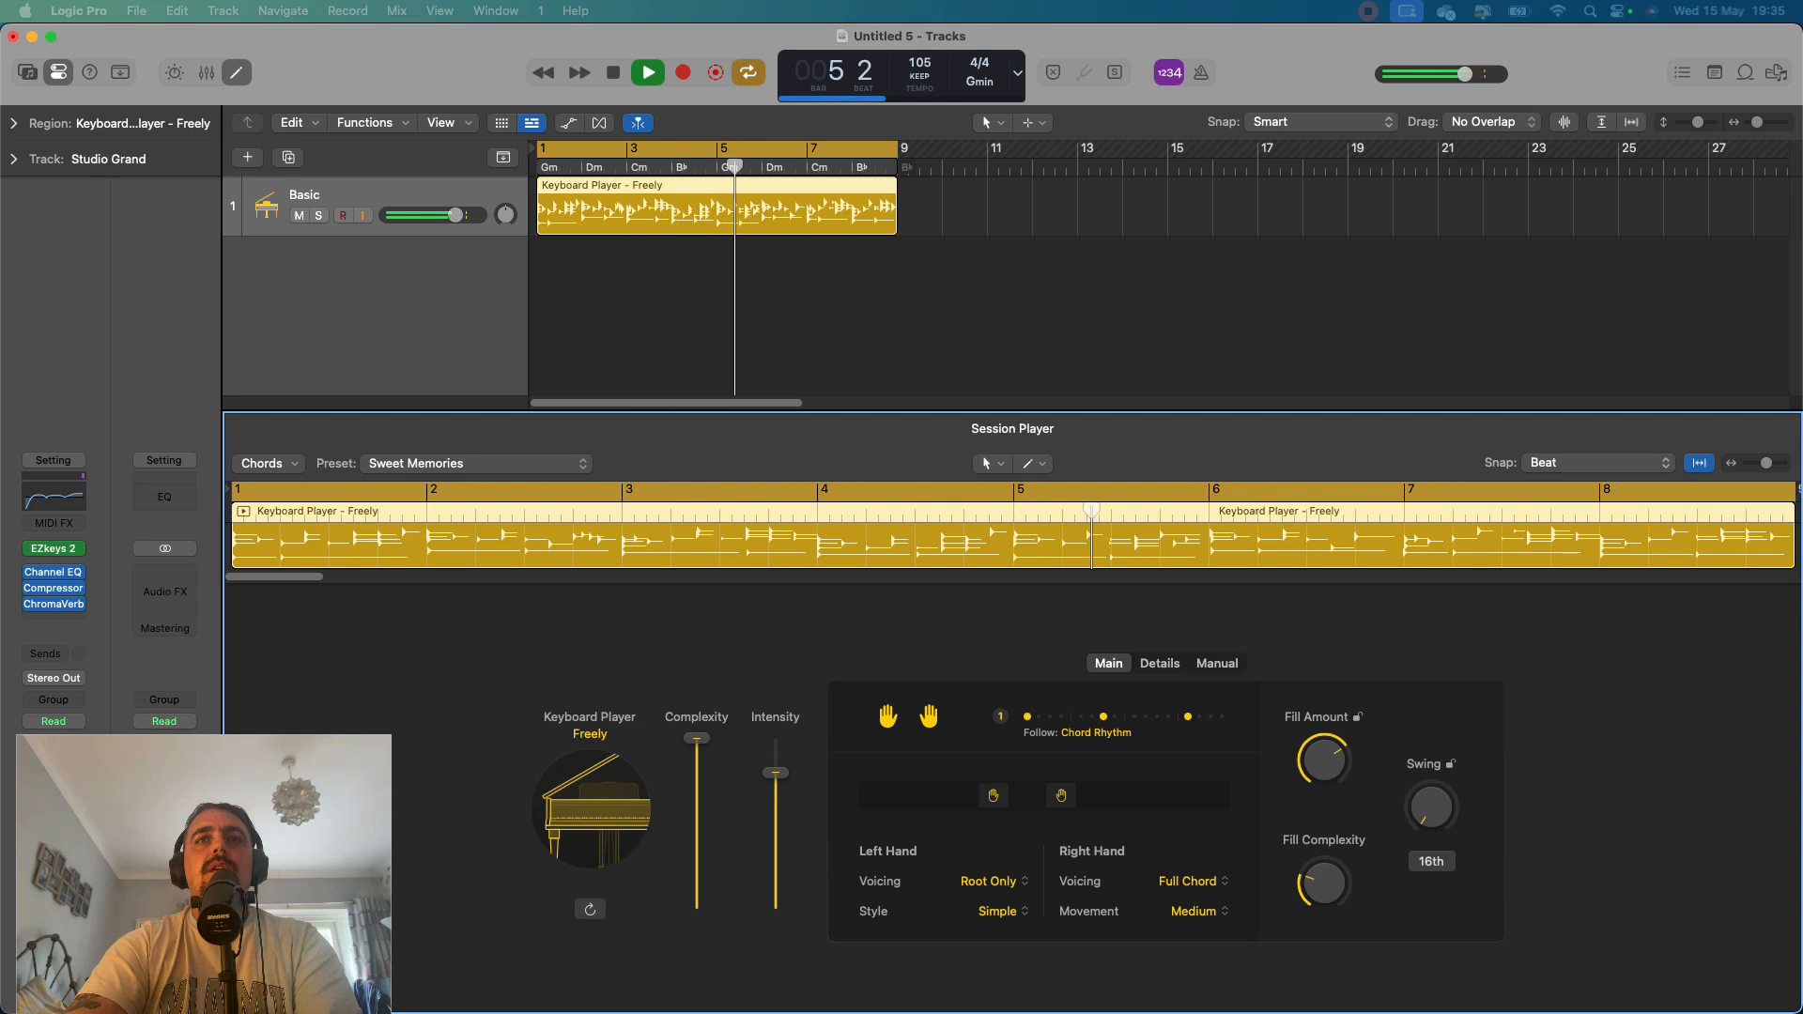
pyautogui.press('space')
# Examine the rhythm pattern choices and the Details settings, and return to the Main settings.
pyautogui.click(1101, 729)
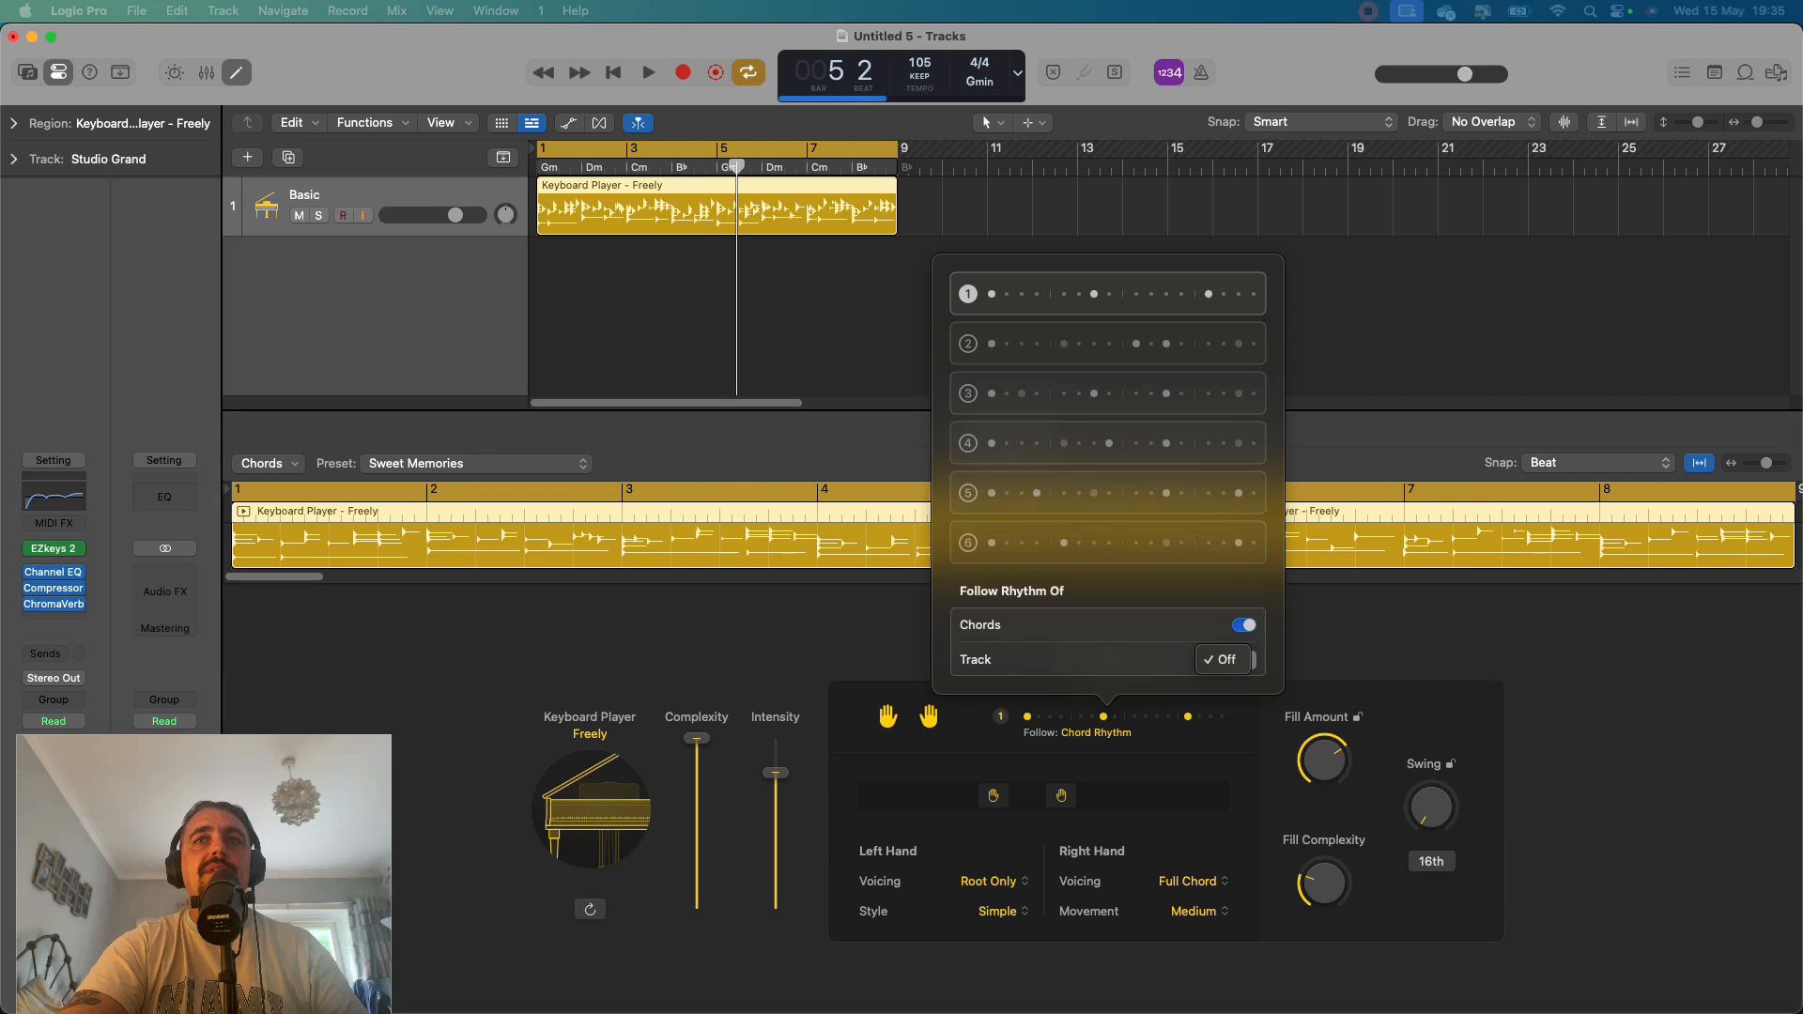
pyautogui.press('Escape')
pyautogui.click(1159, 664)
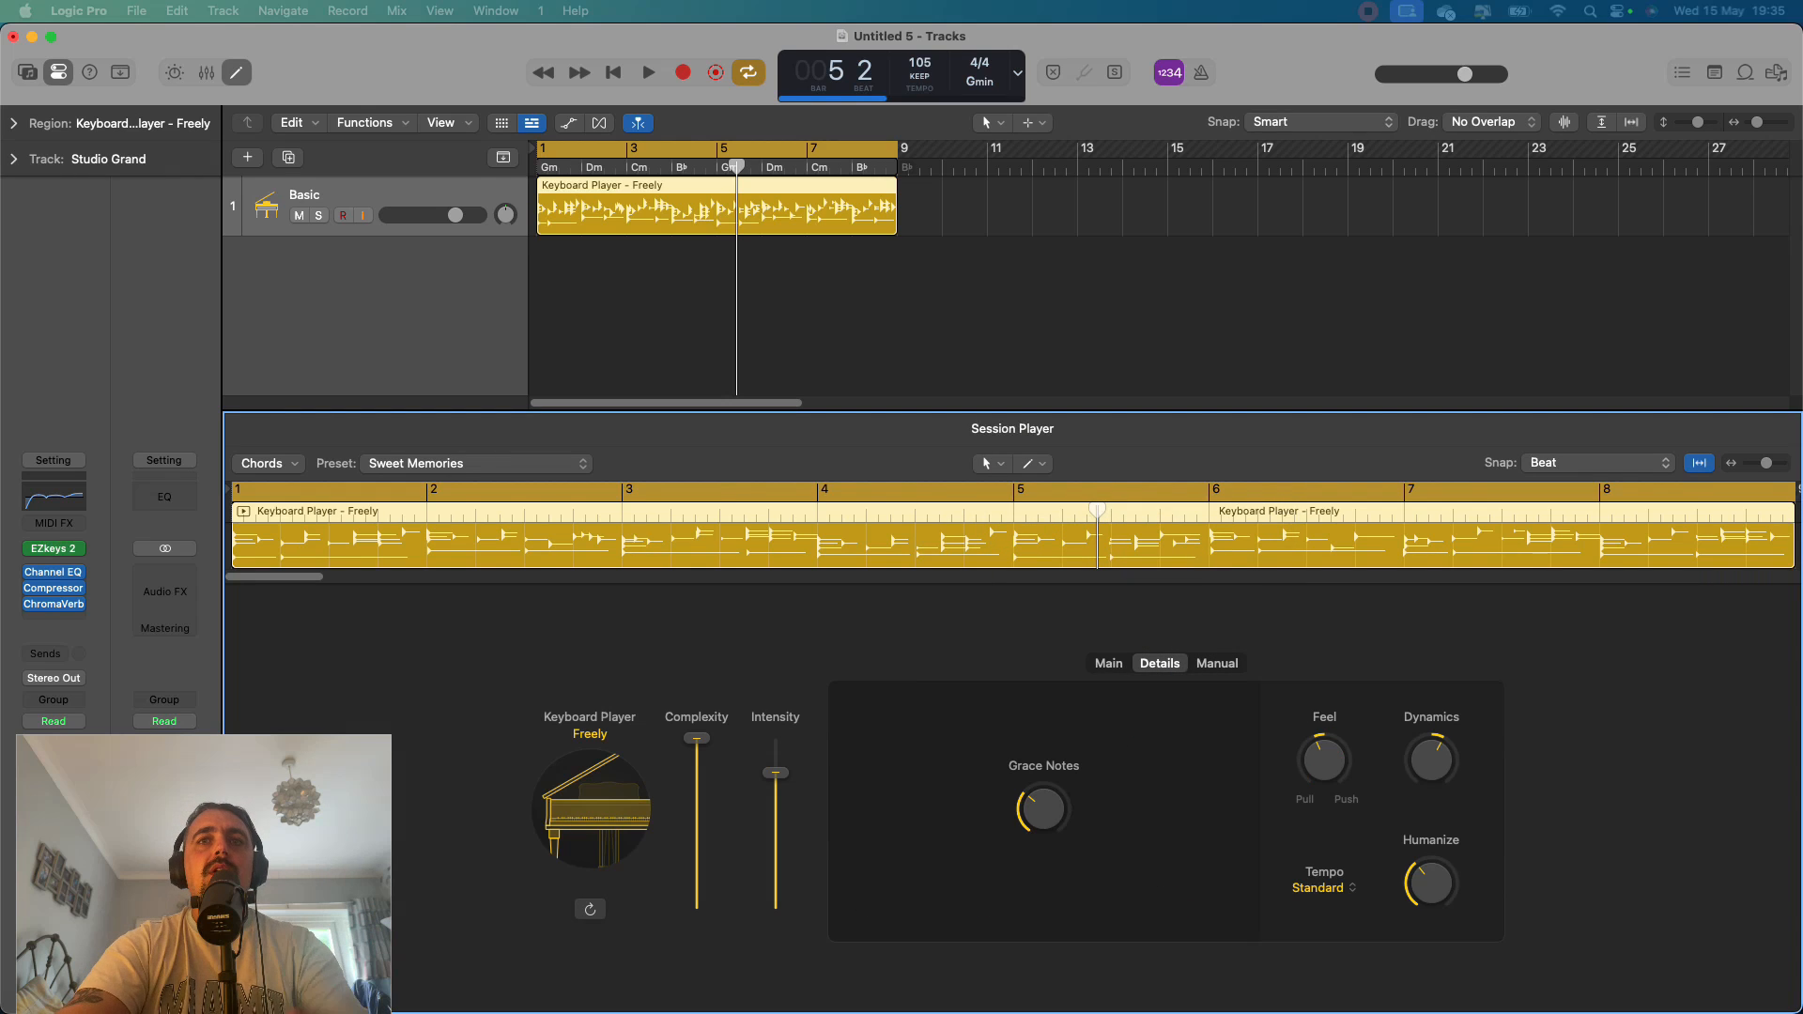
pyautogui.click(1109, 664)
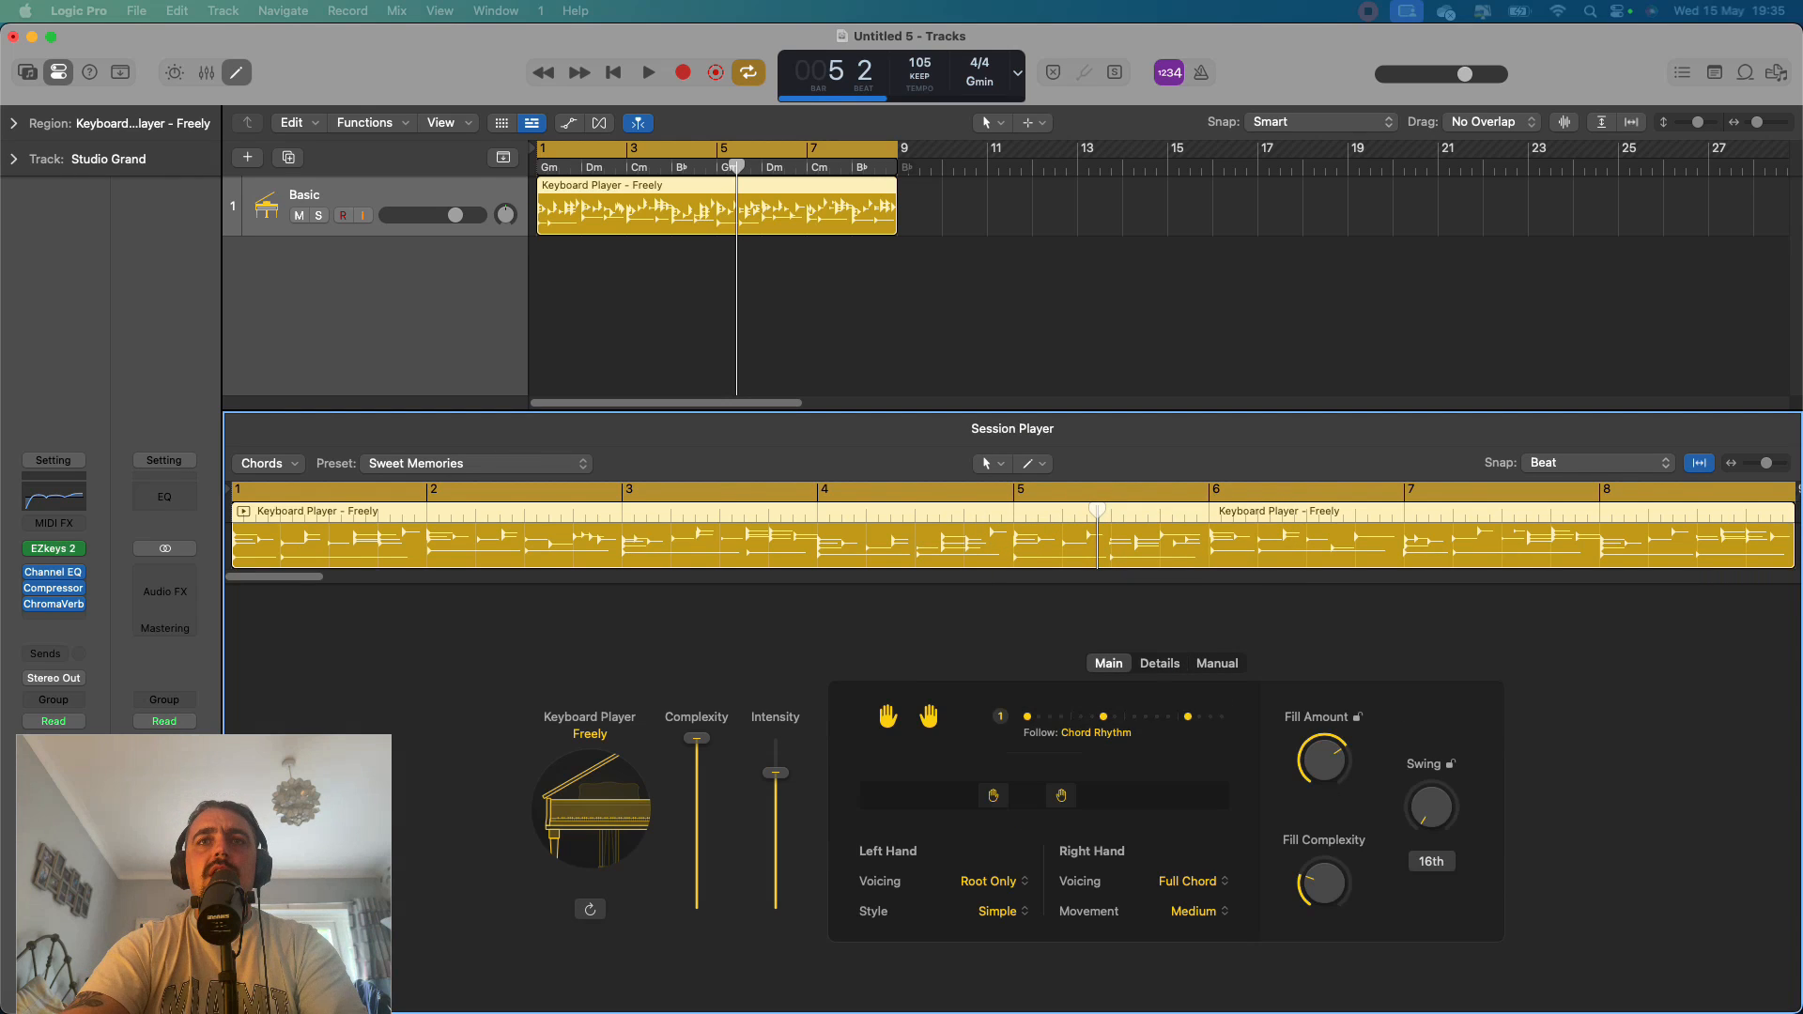
# Audition rhythm patterns 2 and 3 for the keyboard region and restore pattern 1.
pyautogui.click(1103, 718)
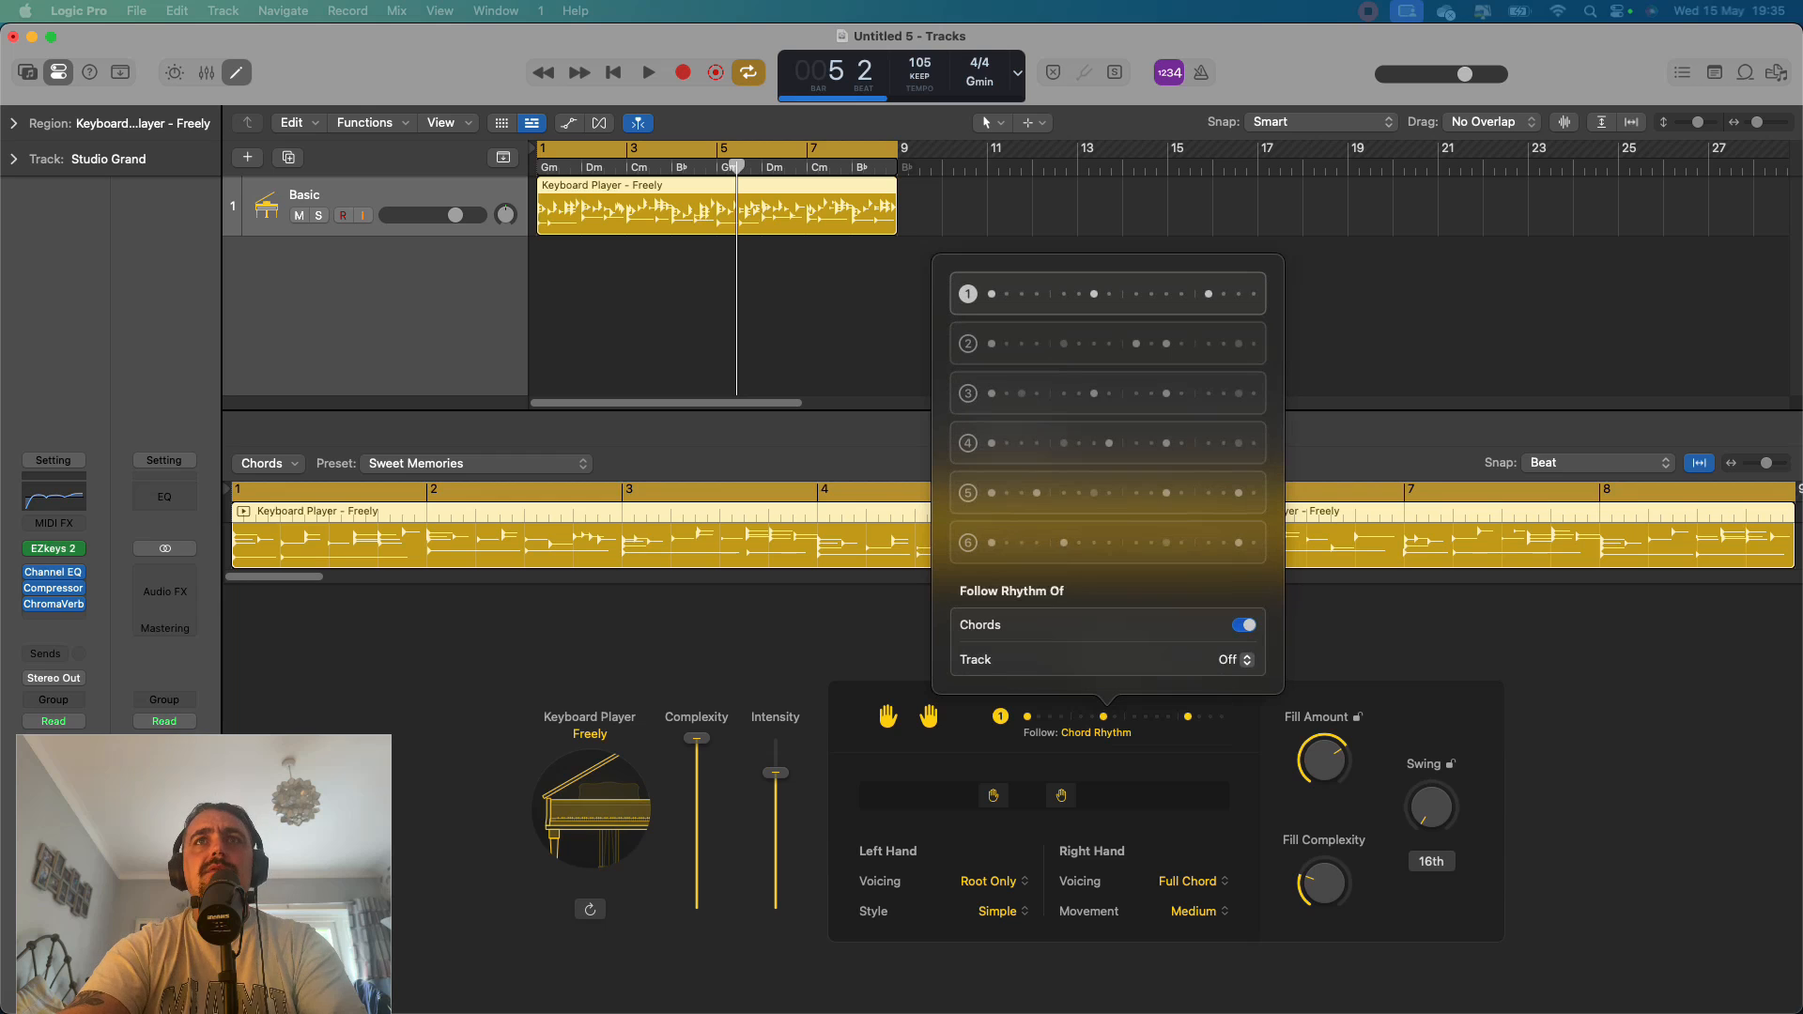
pyautogui.click(1108, 343)
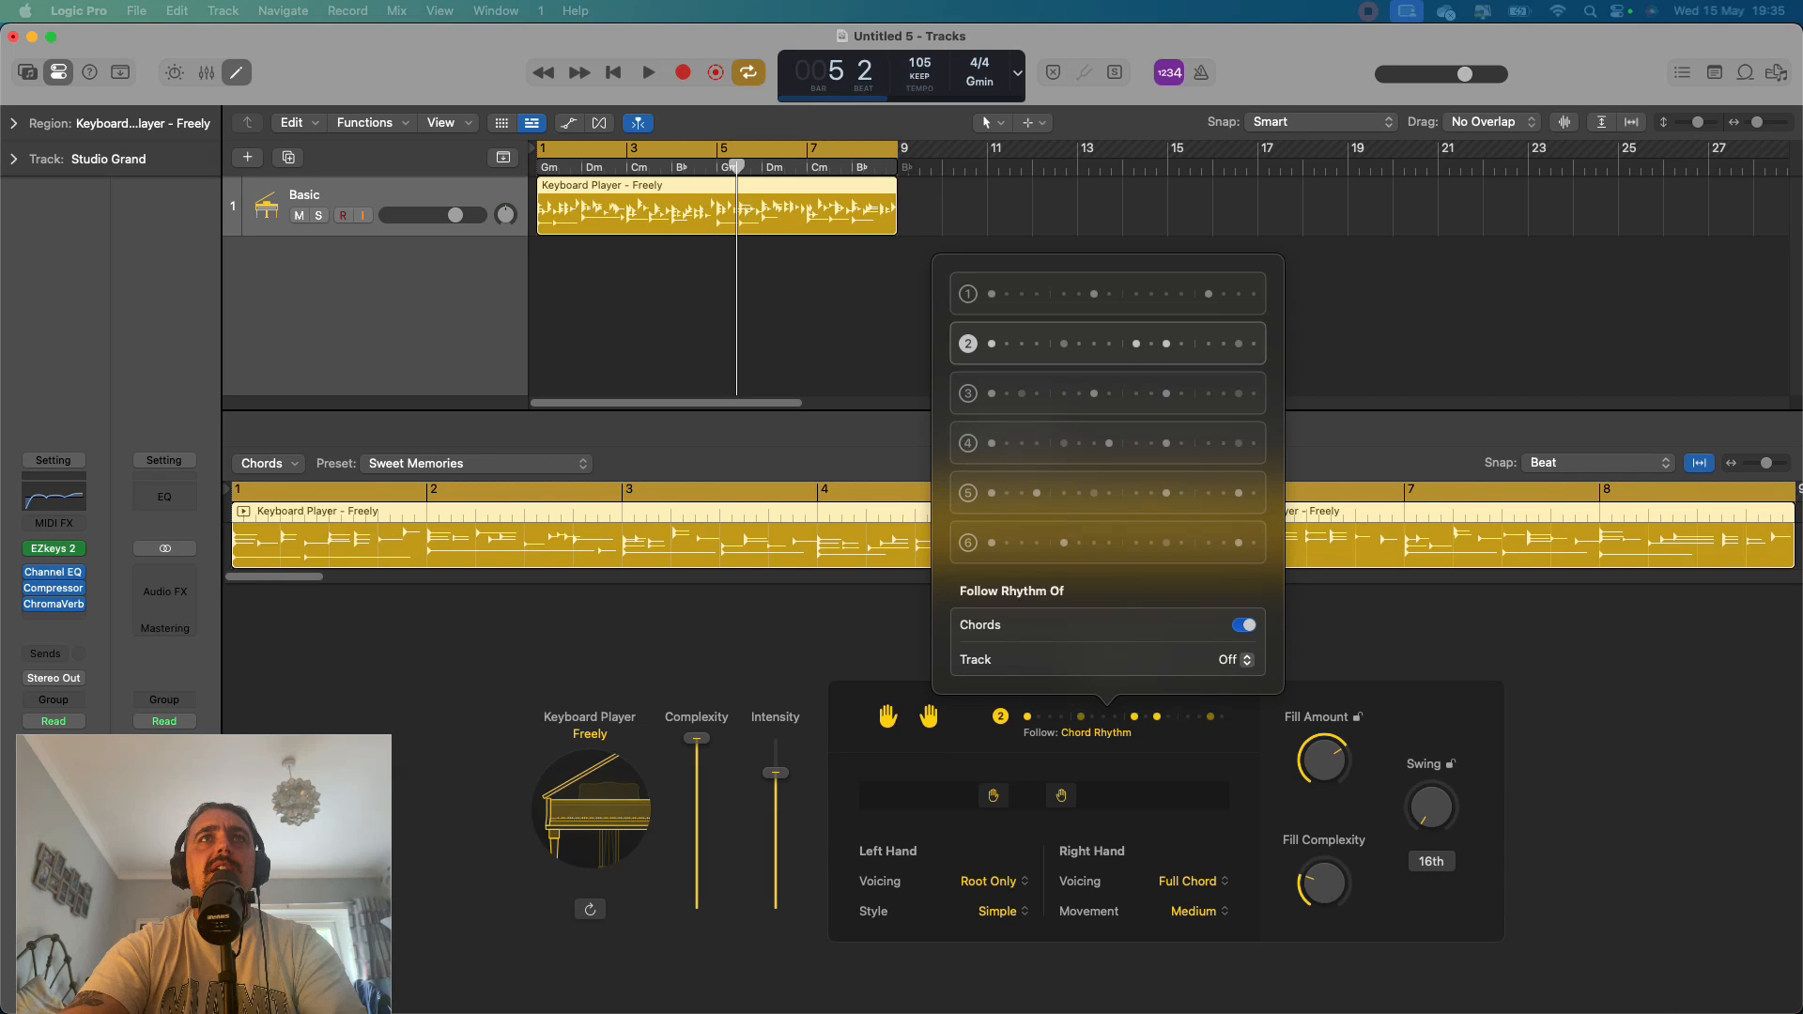
pyautogui.press('space')
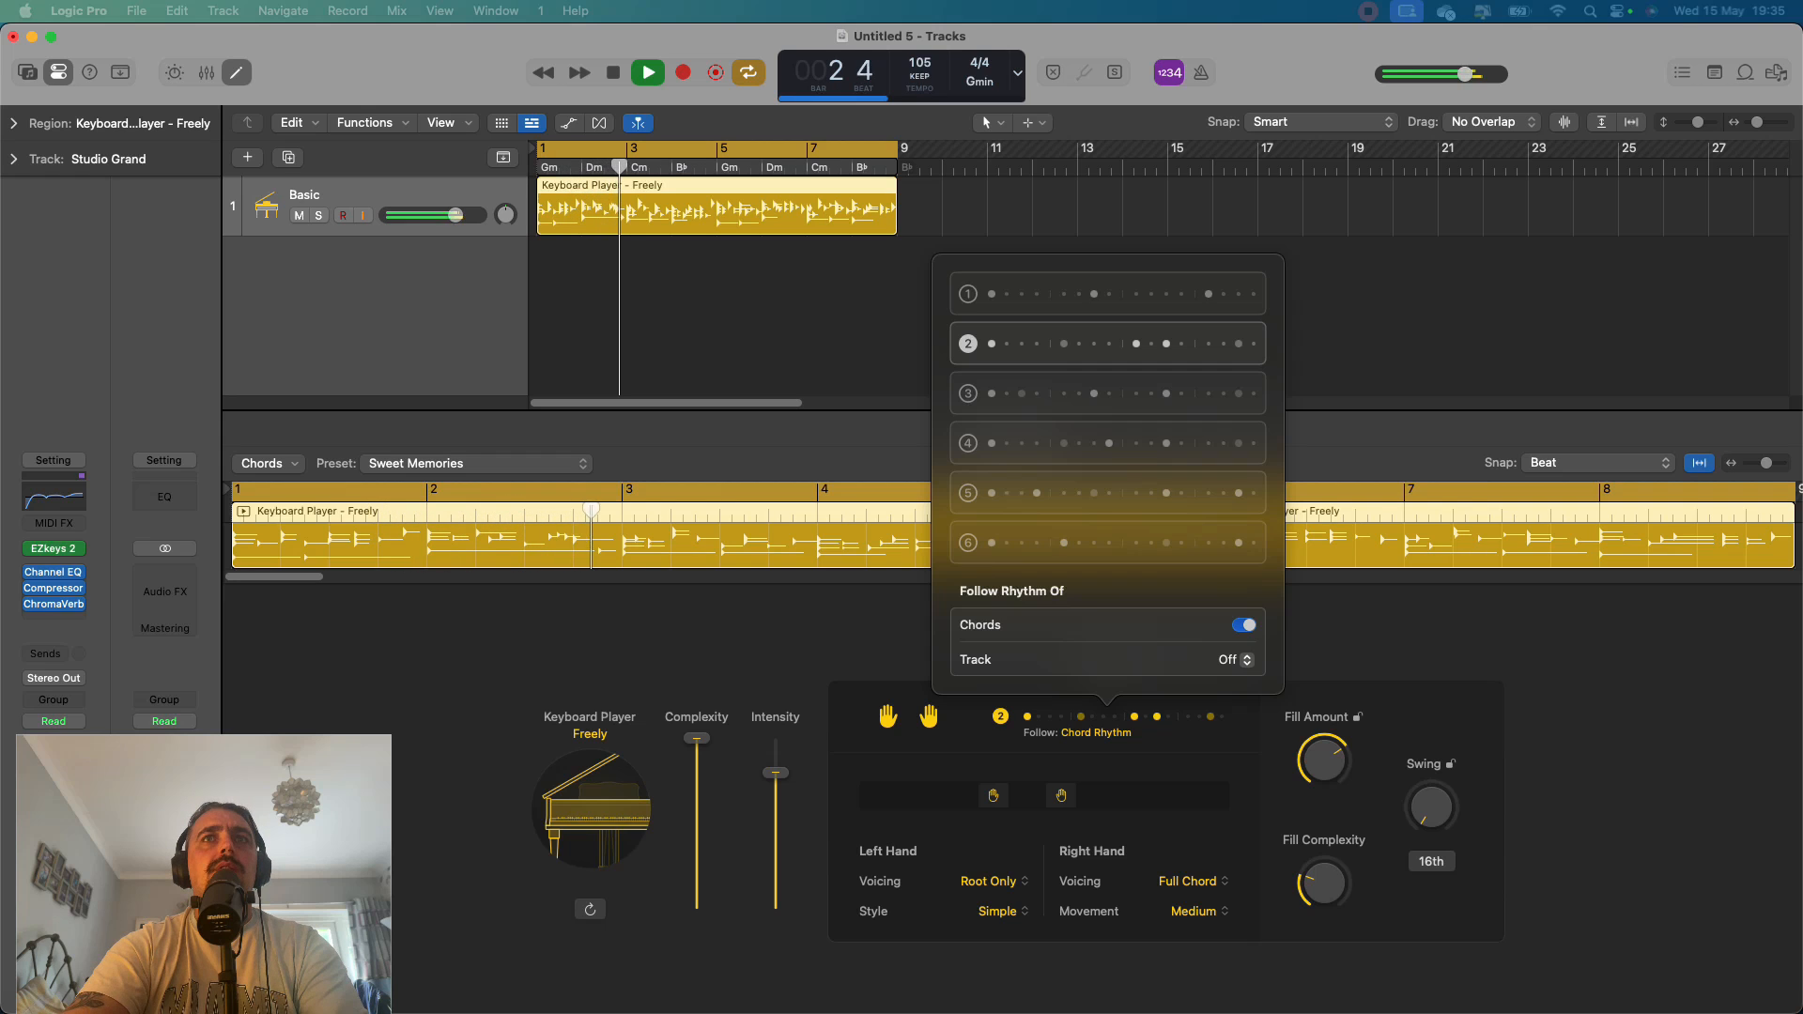
pyautogui.click(1108, 393)
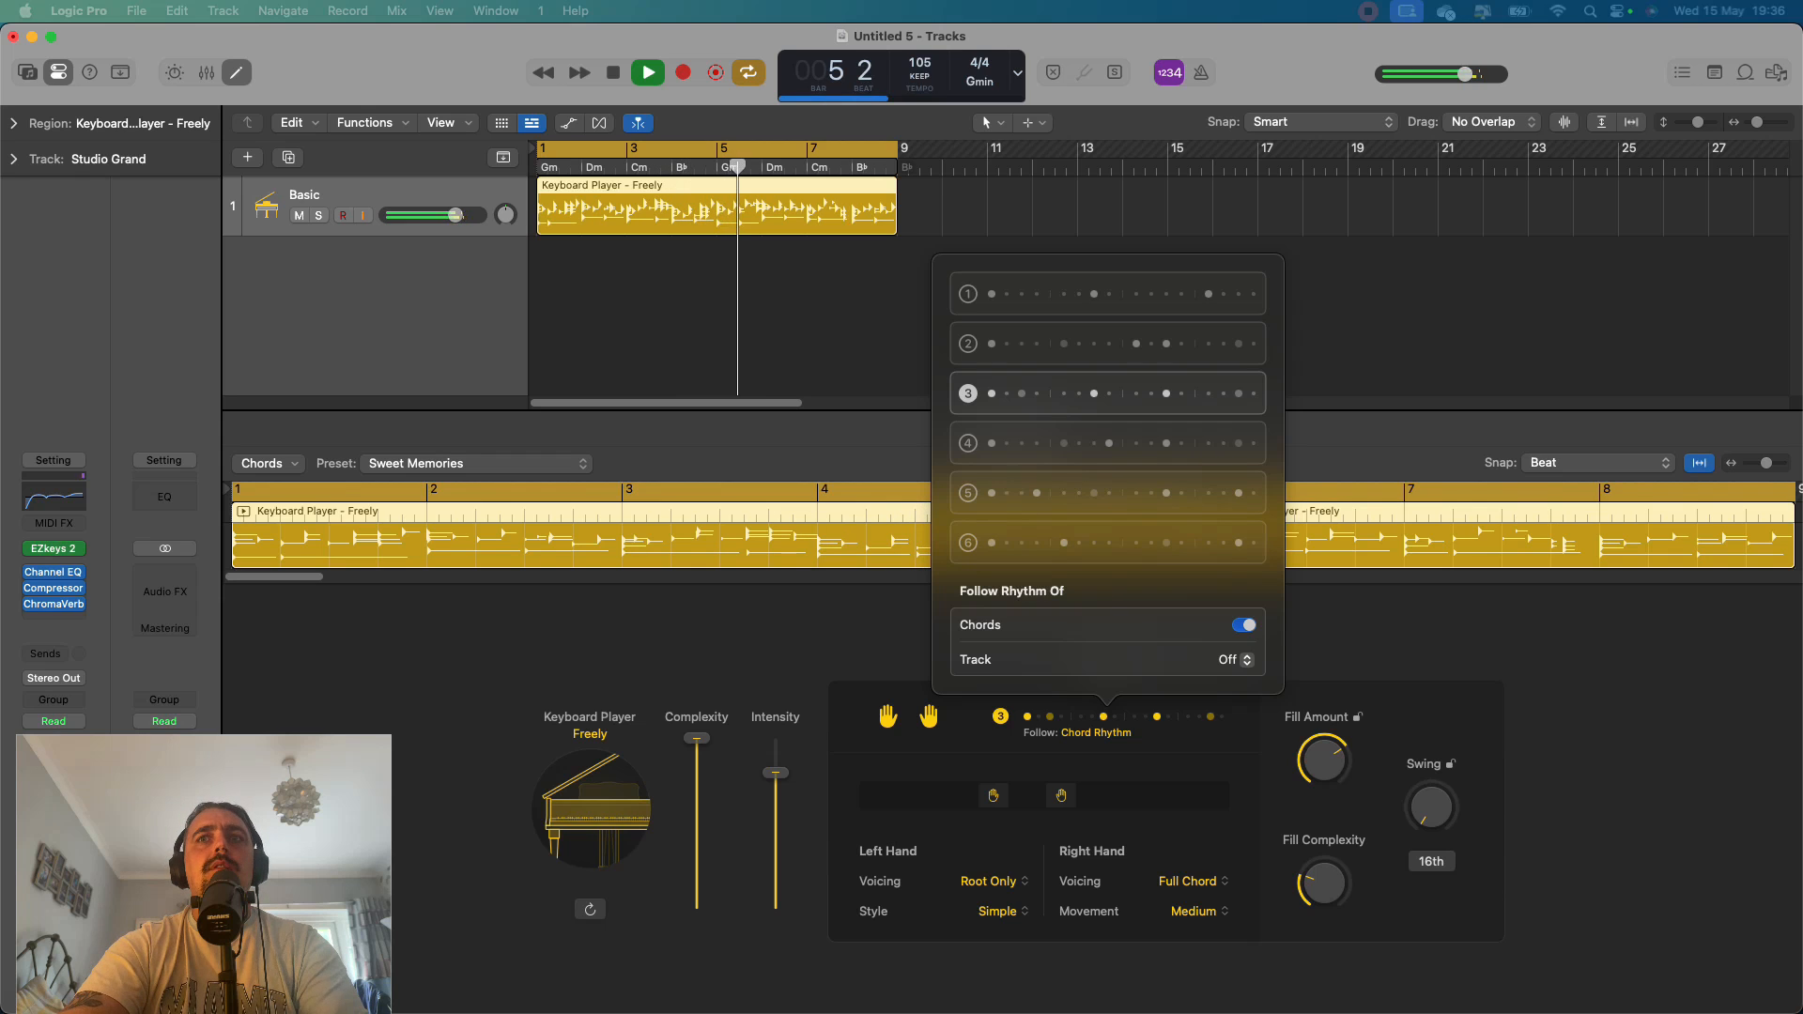
pyautogui.click(1109, 294)
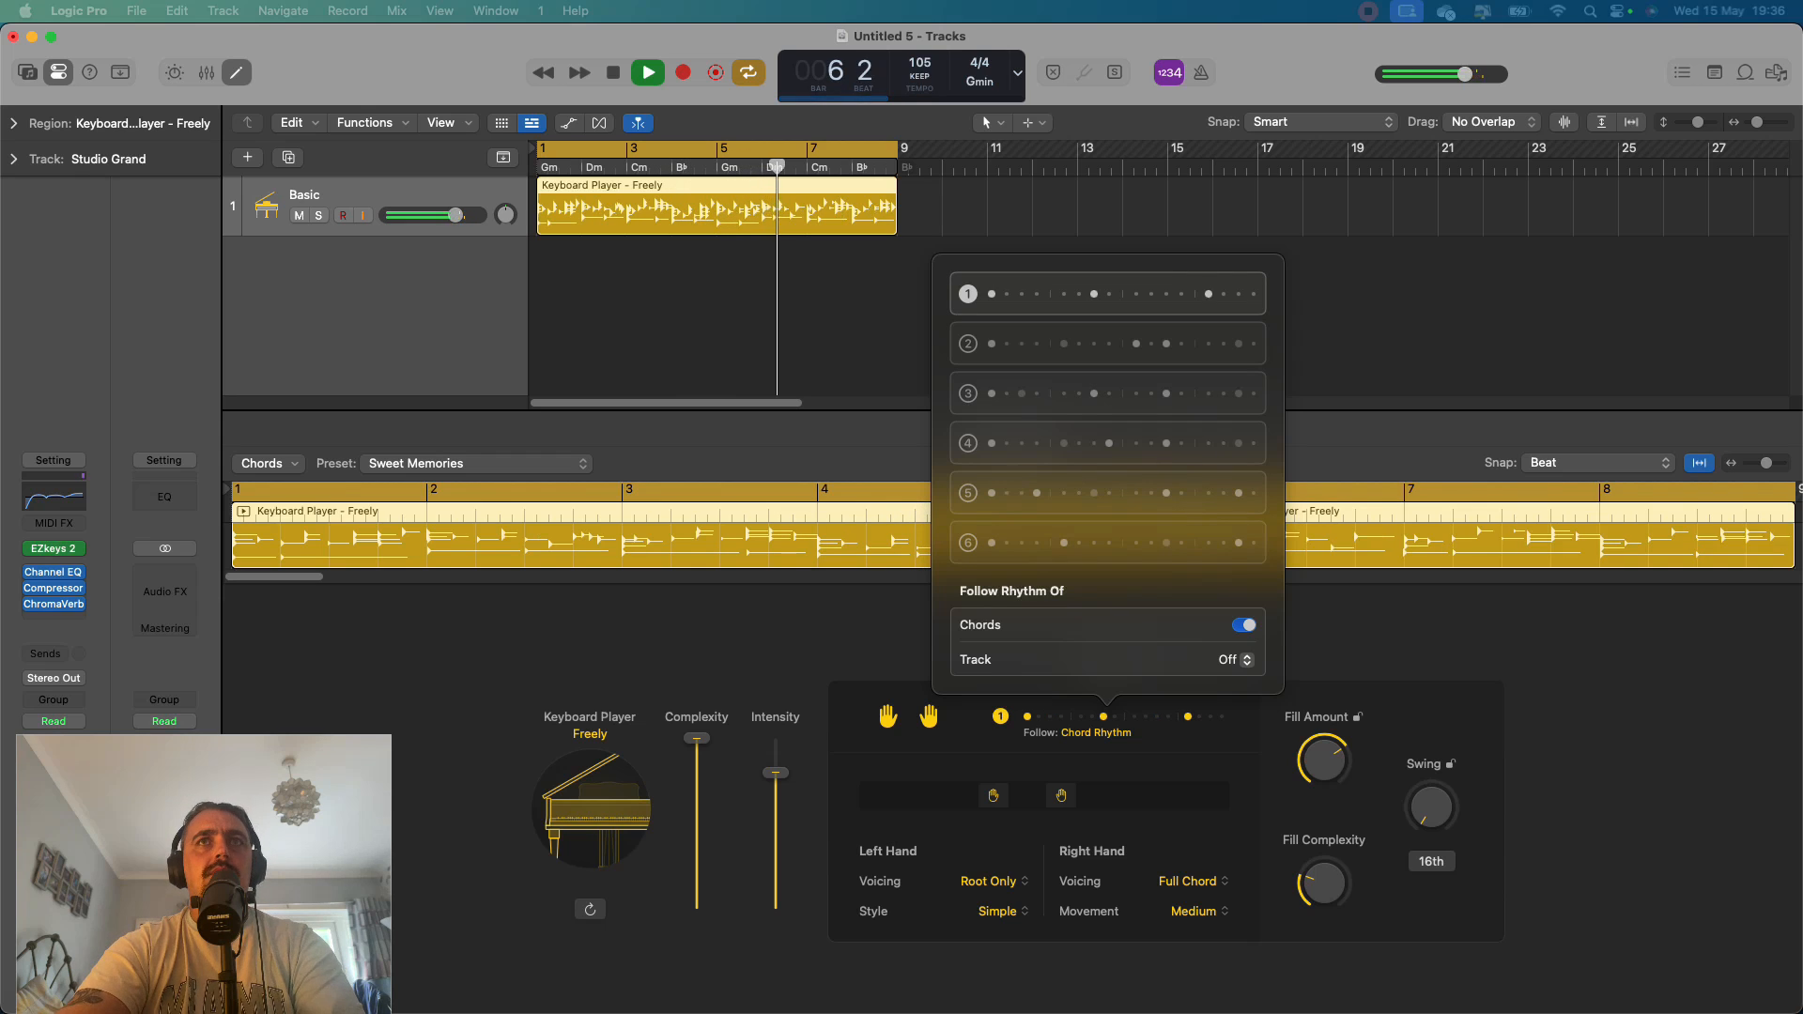
pyautogui.press('space')
pyautogui.press('Escape')
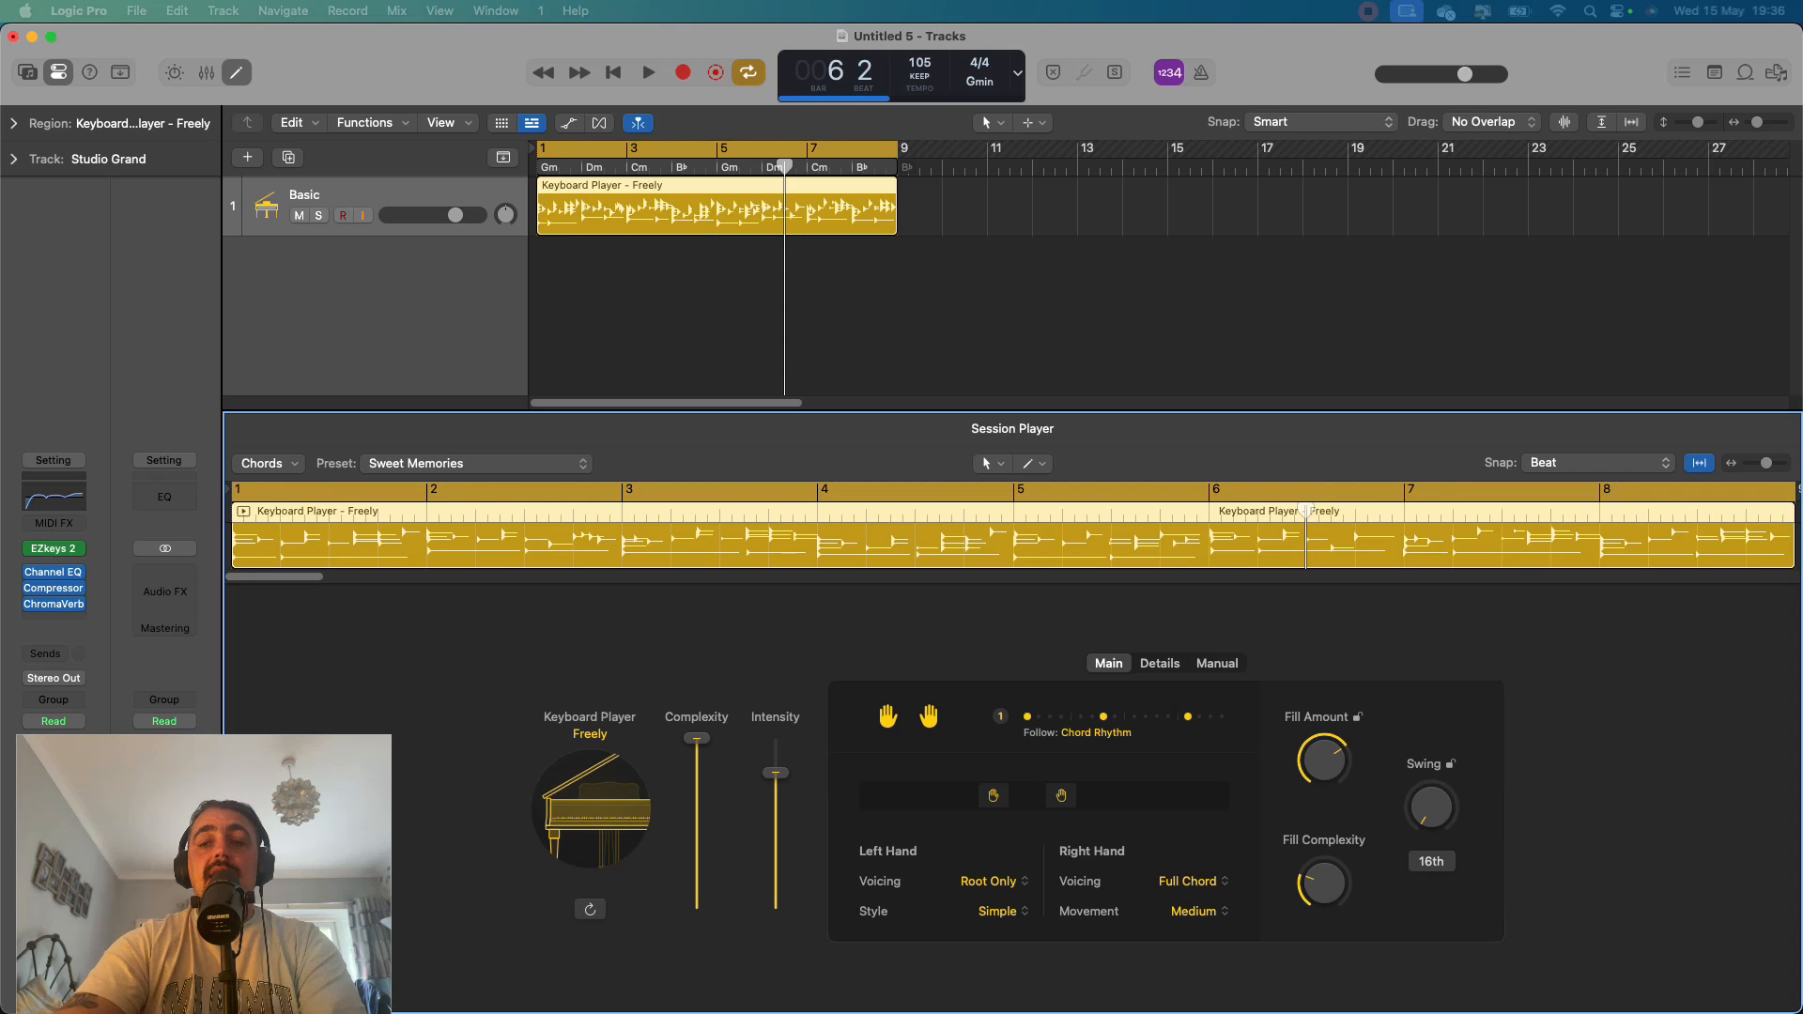
# Audition the region from the start with the right hand switched off and back on, and set Fill Amount to 34 %.
pyautogui.press('Return')
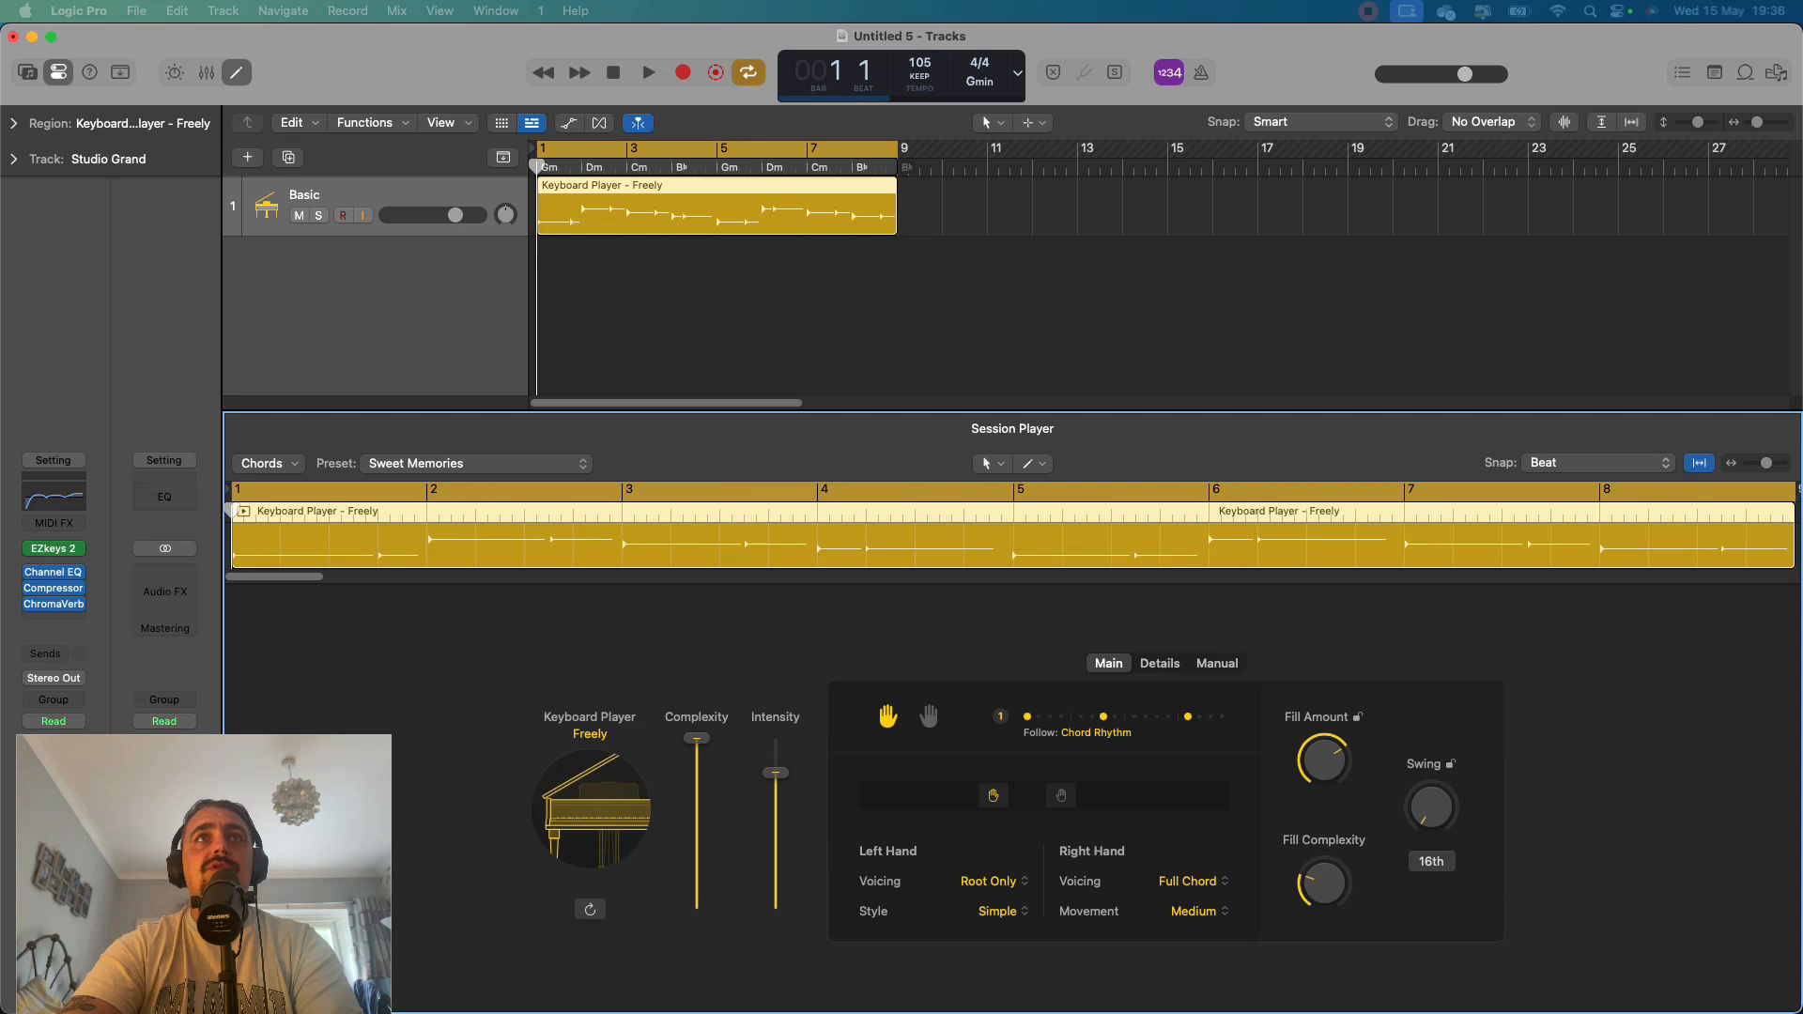
pyautogui.press('space')
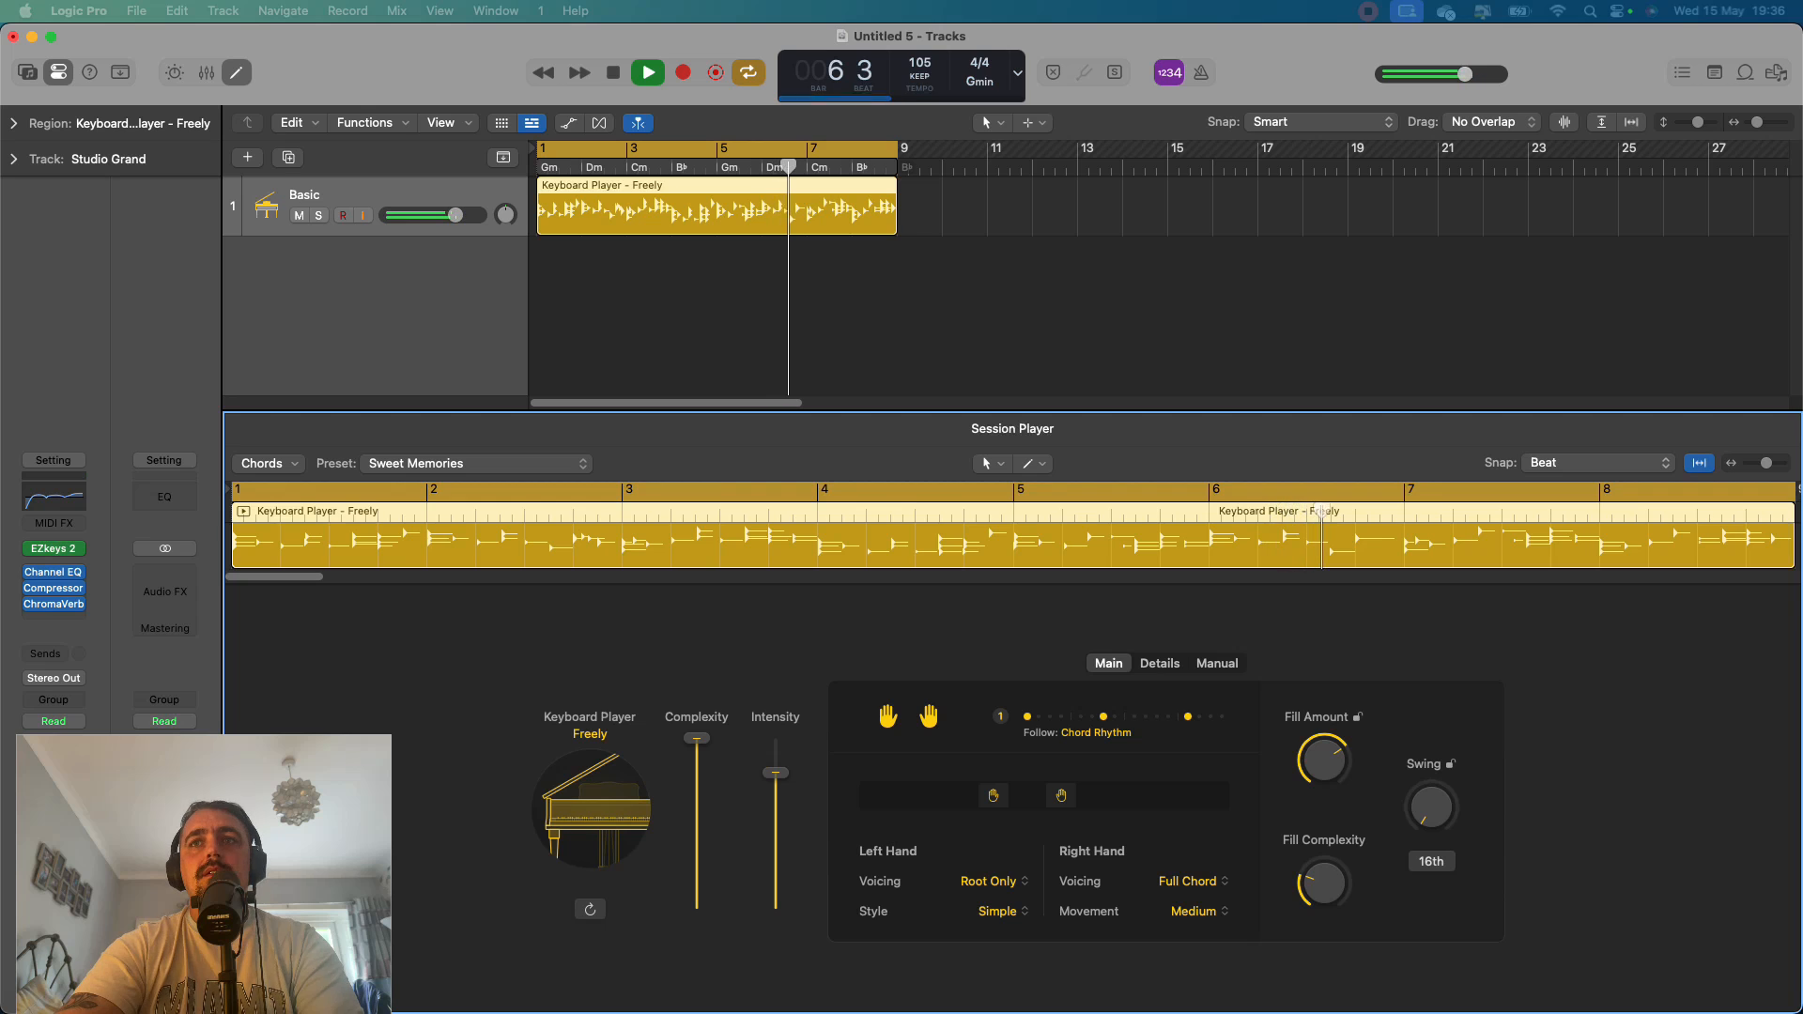
pyautogui.press('space')
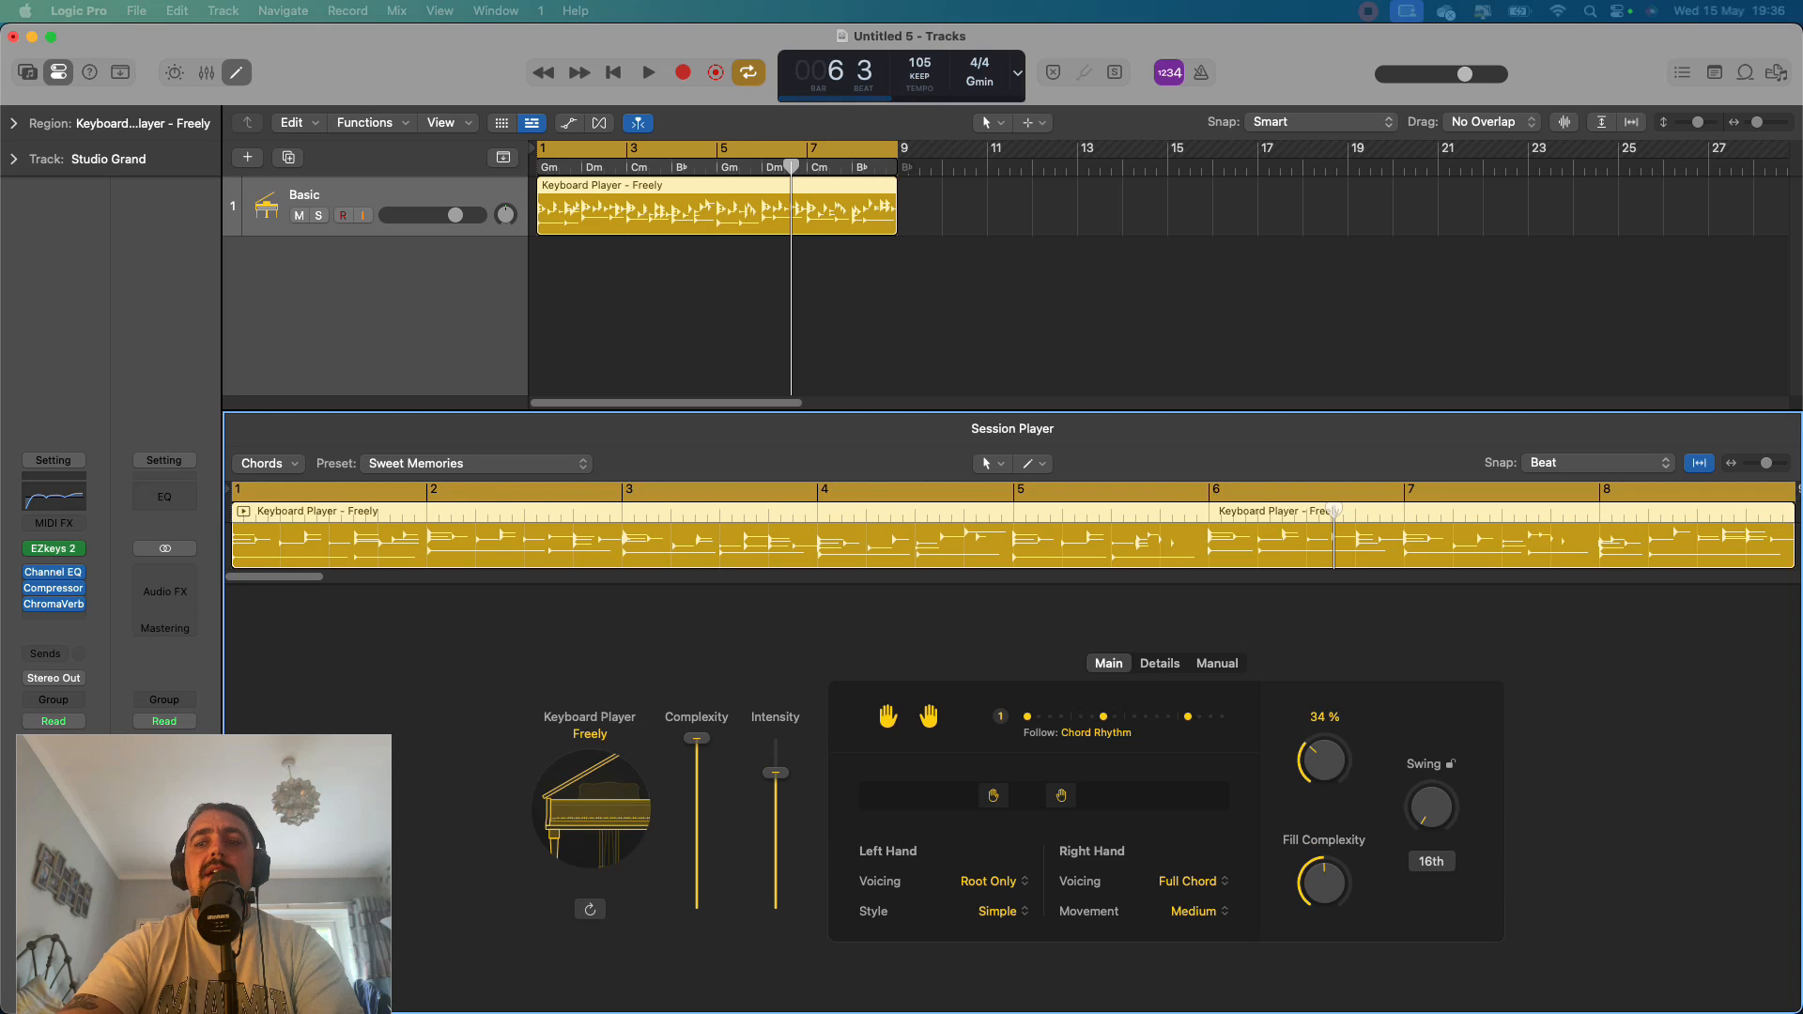
# While playing from the start, try Root & Octave for the left hand, choose Root, Fifth & Octave voicing, and set its Style to Complex.
pyautogui.press('Return')
pyautogui.press('space')
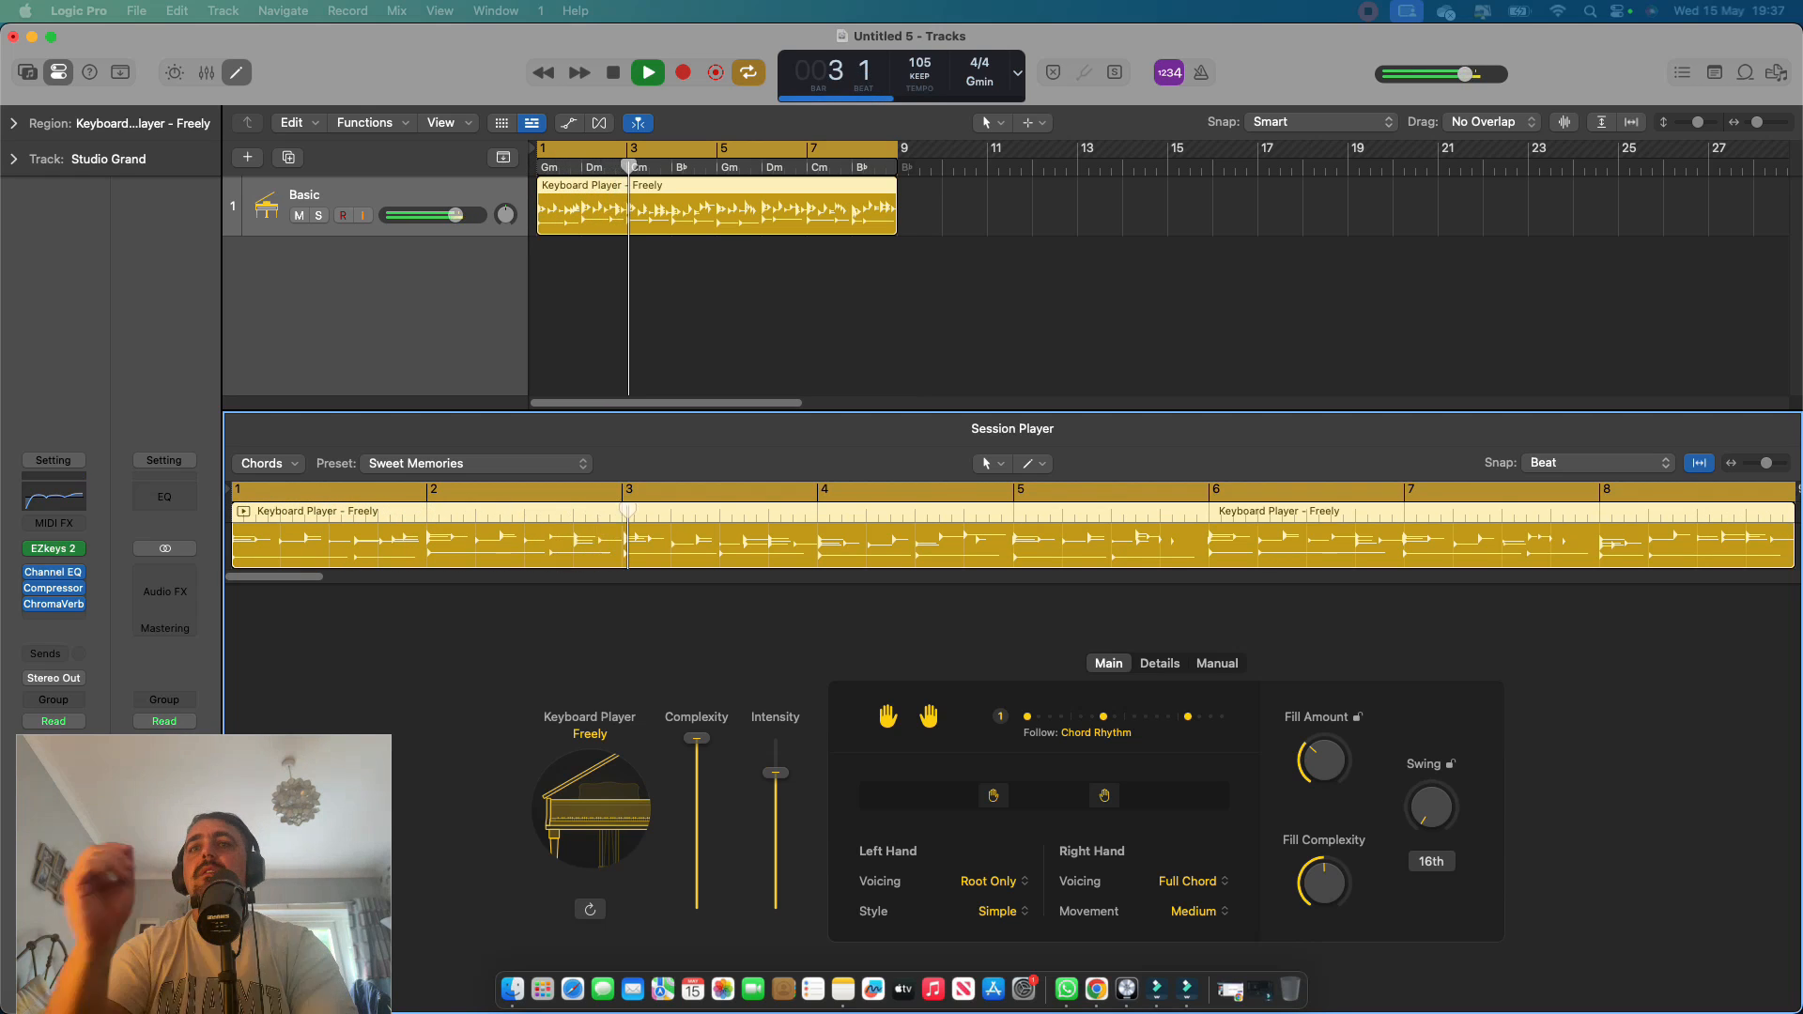
pyautogui.click(993, 881)
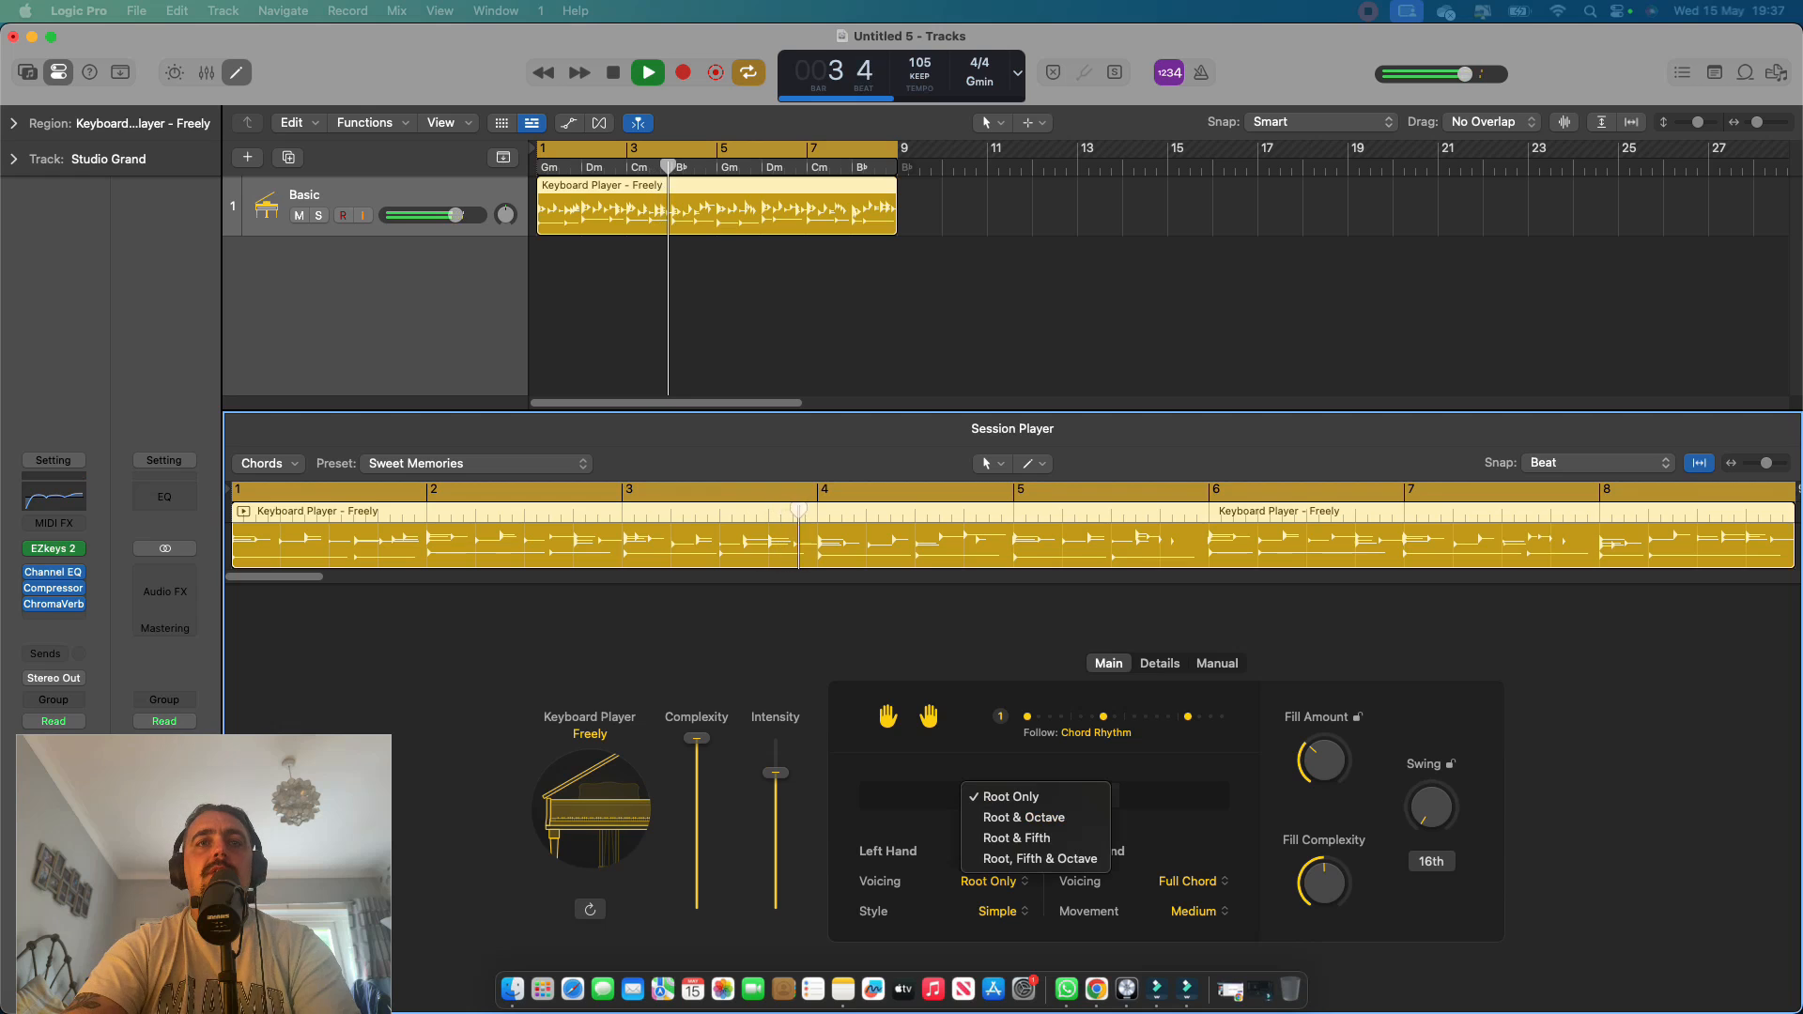
pyautogui.click(1024, 817)
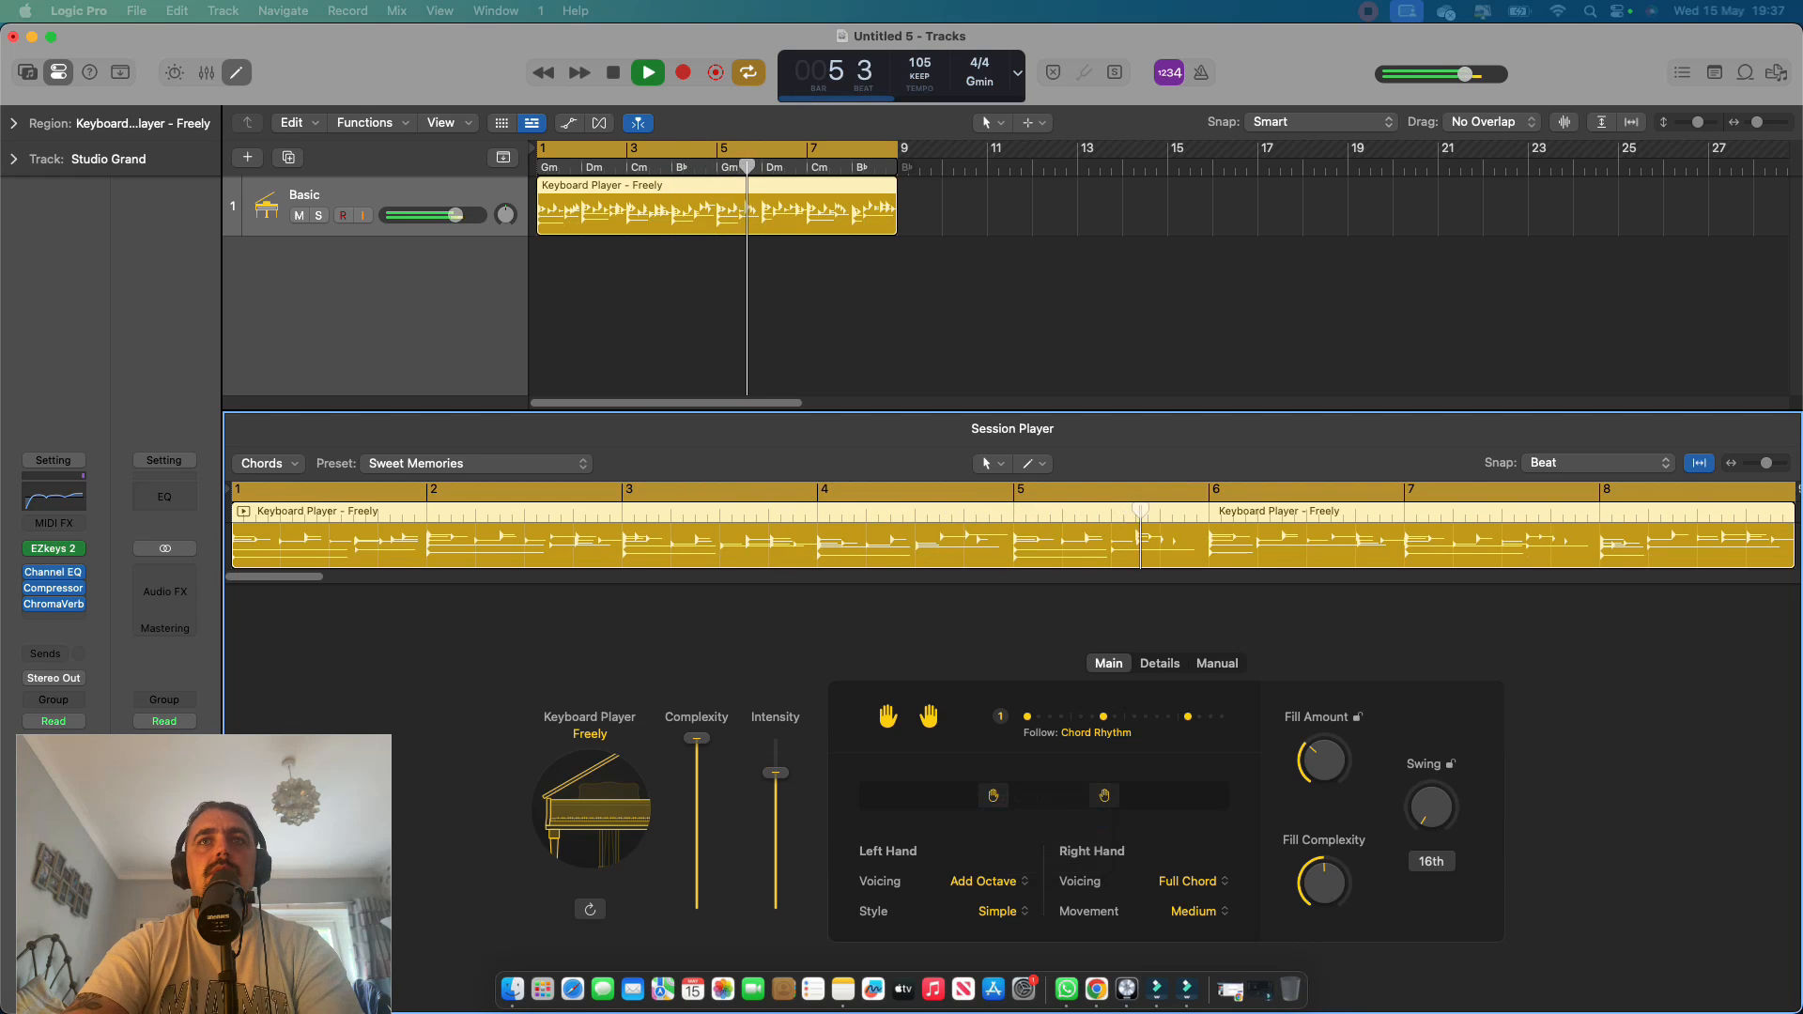
pyautogui.click(986, 881)
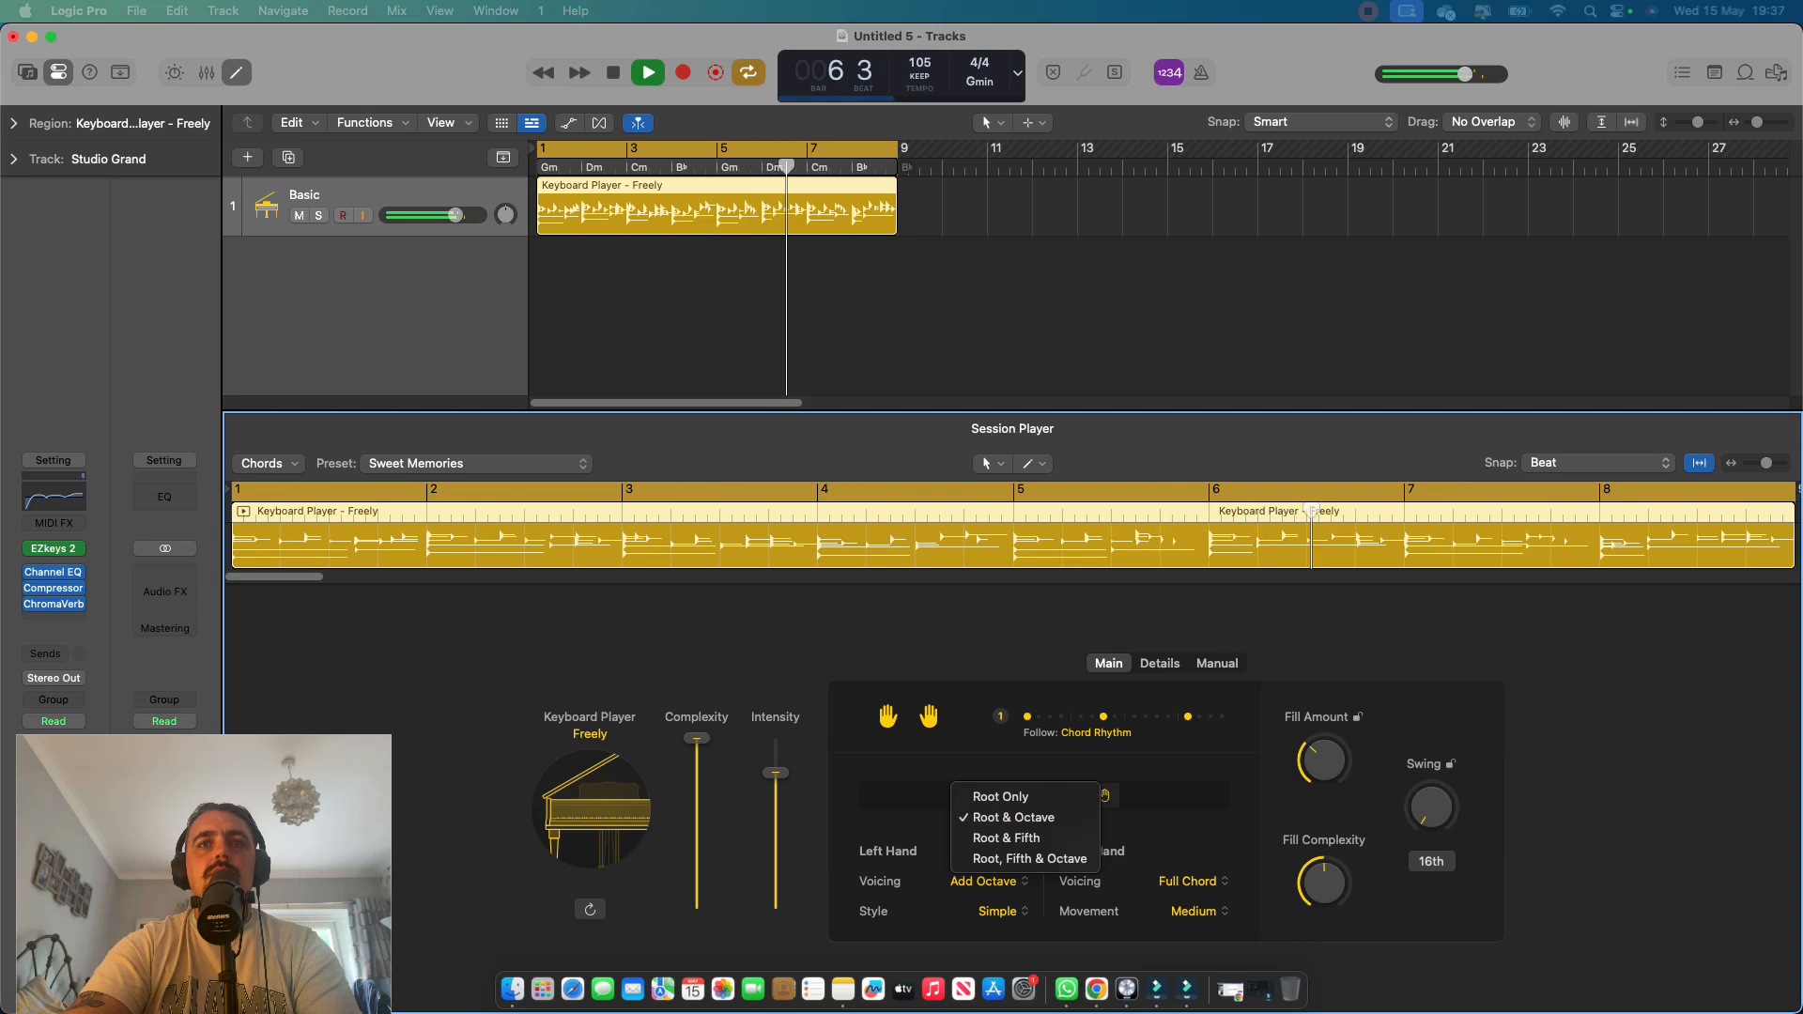
pyautogui.click(1031, 859)
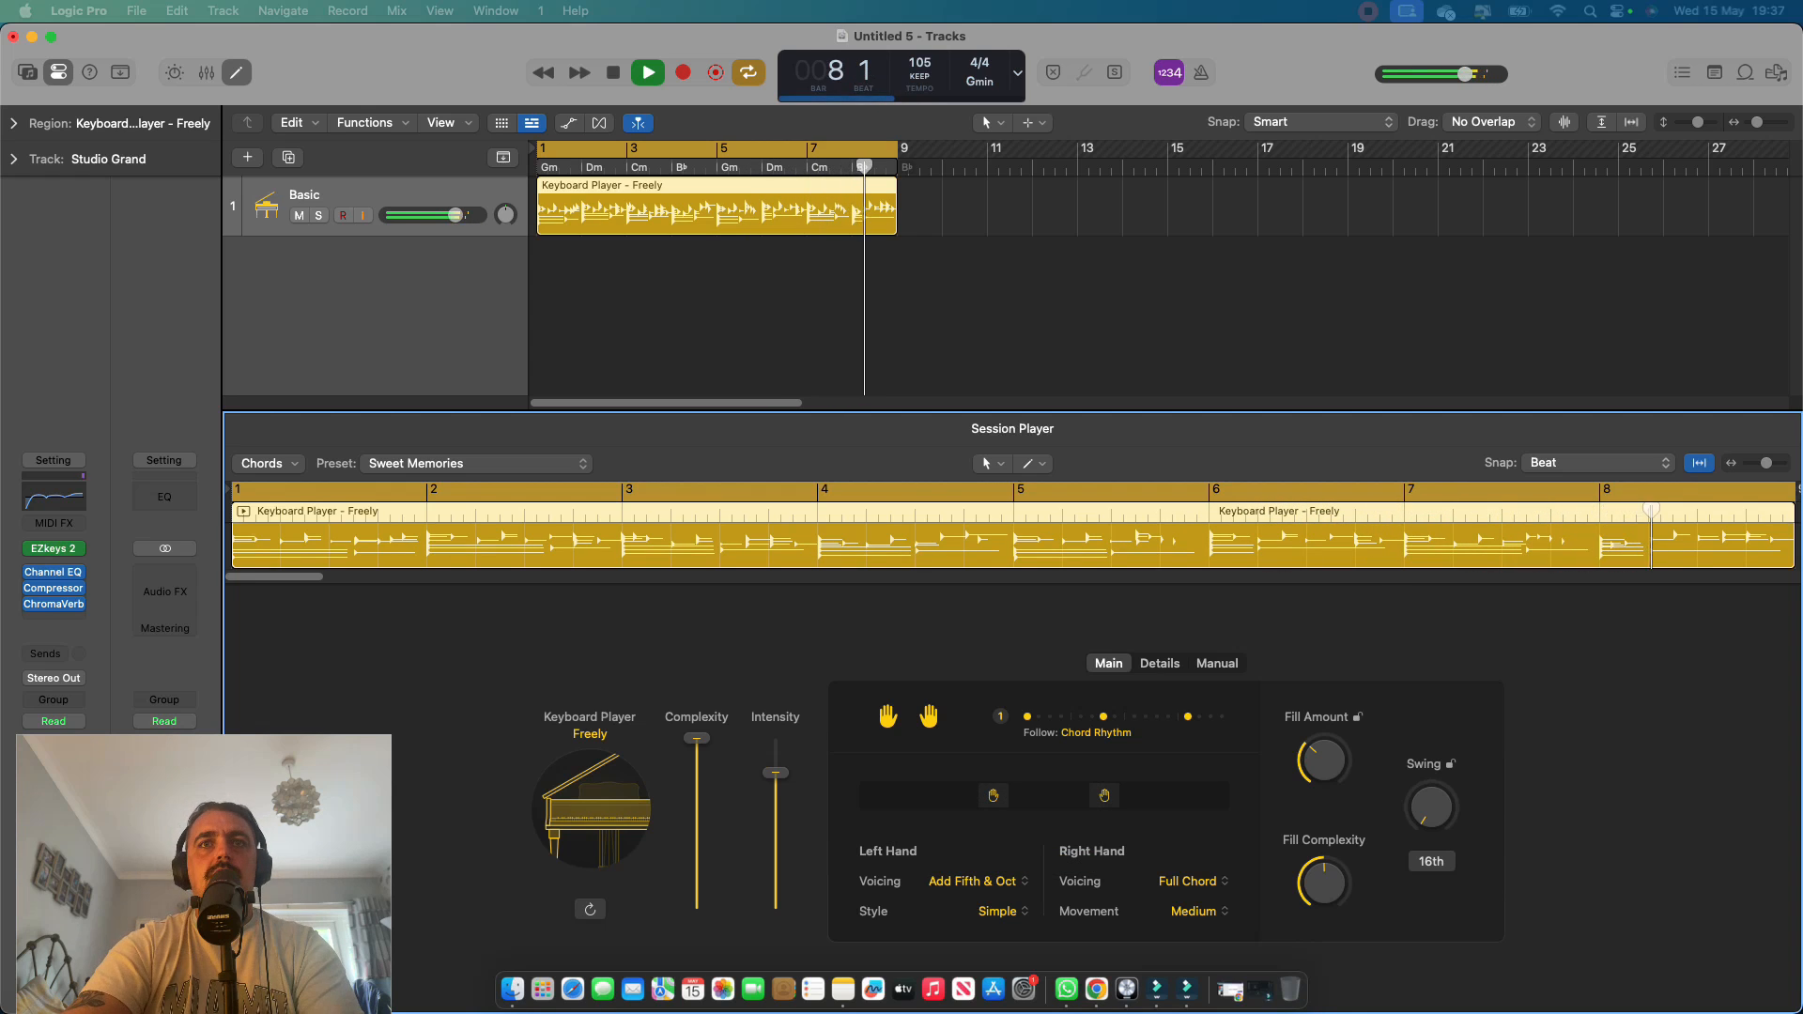
pyautogui.click(1003, 911)
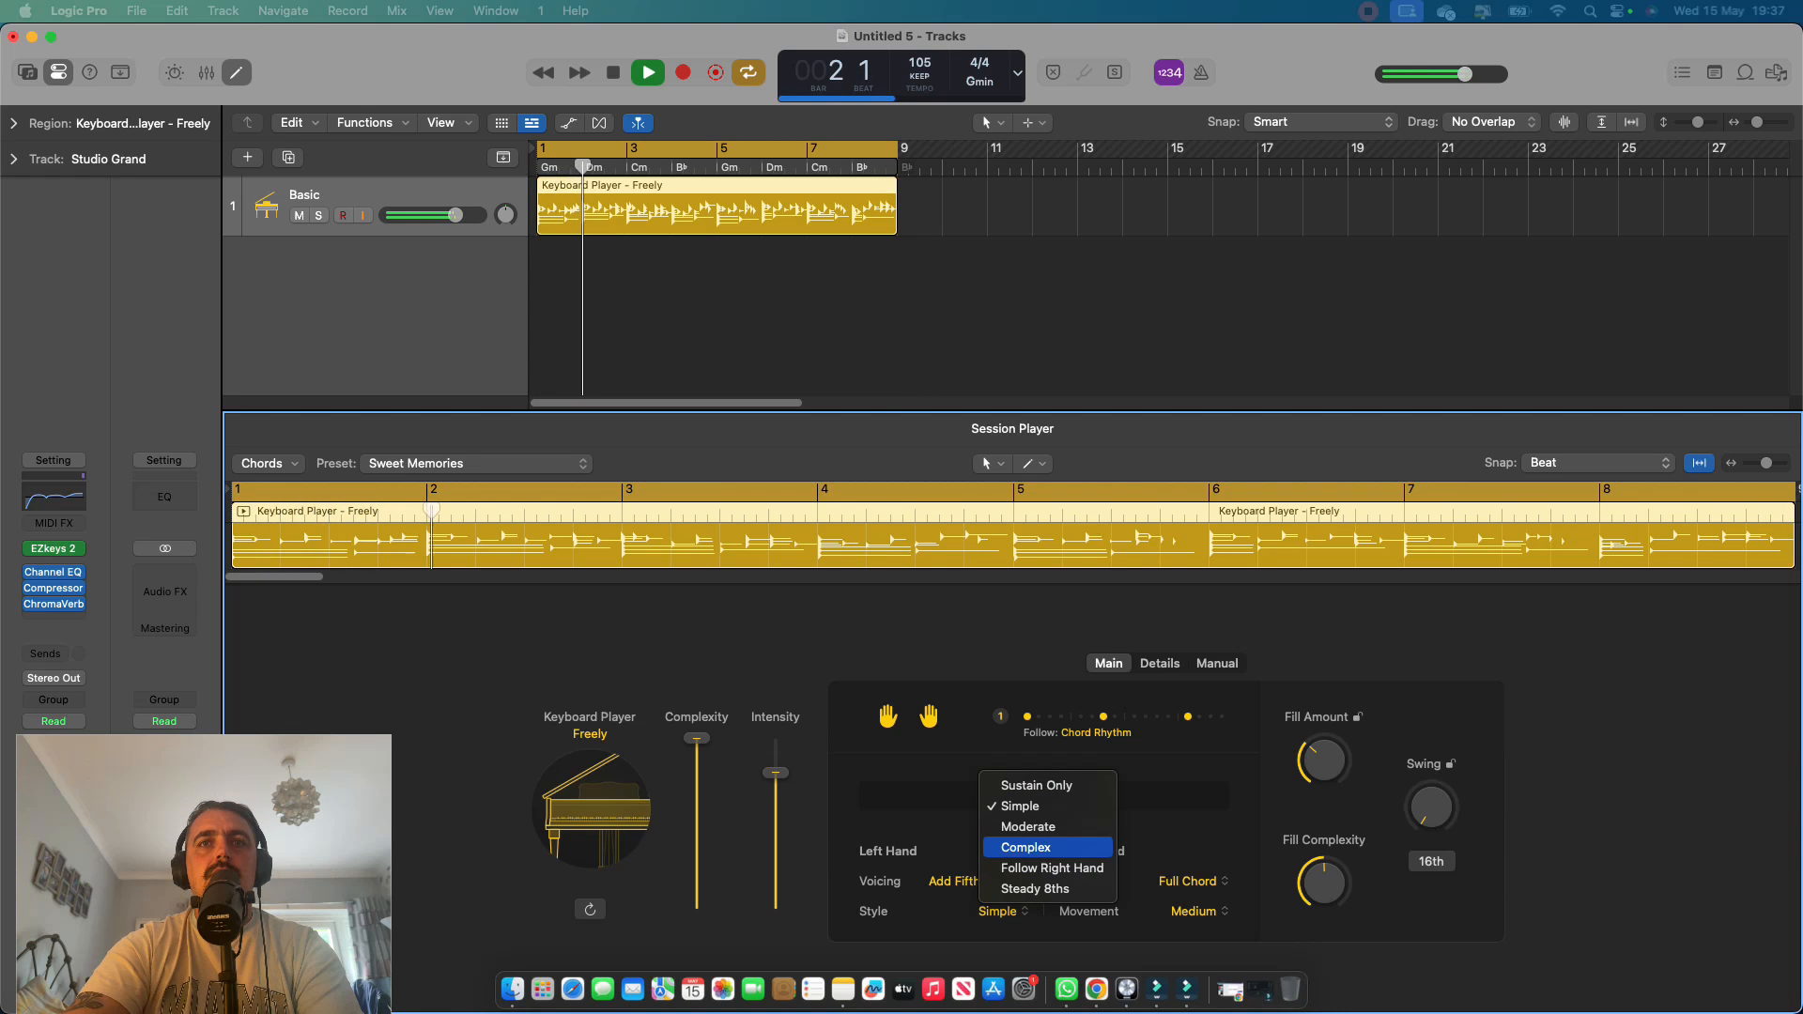
pyautogui.click(1033, 847)
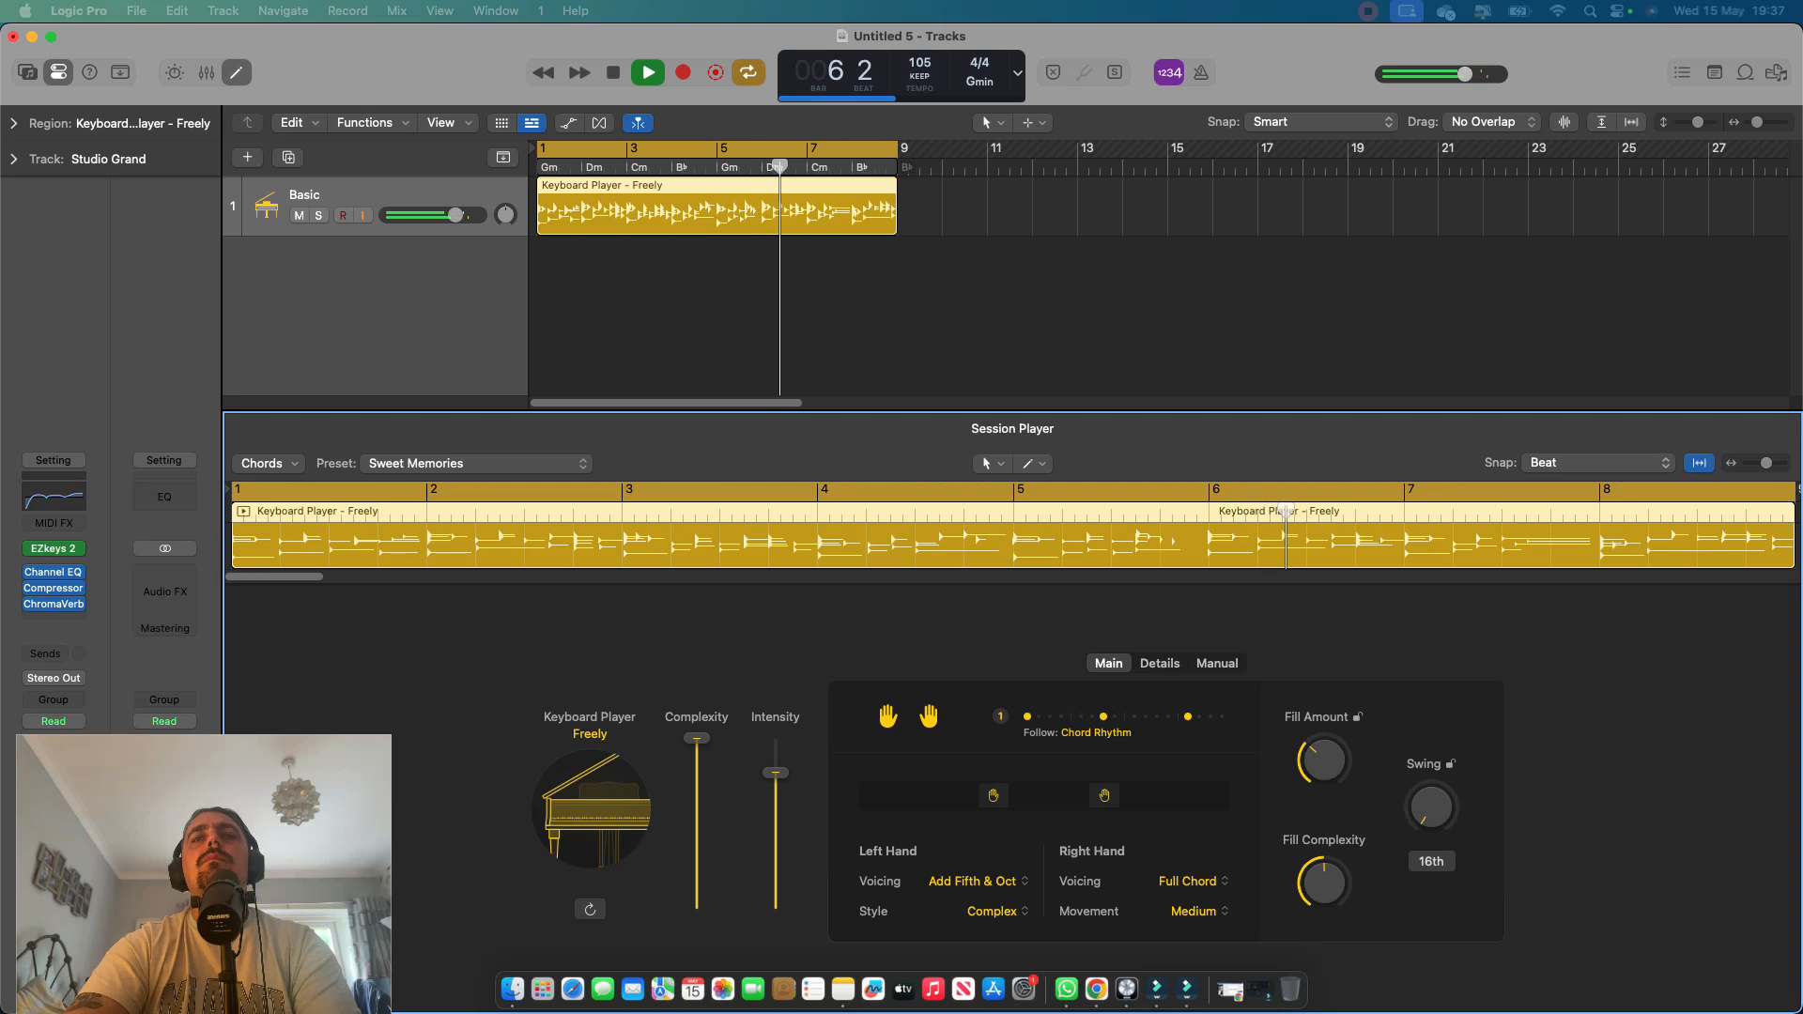
# Set the right hand's Movement to Large Range and its Voicing to 4+ Voice (Fixed Inversion), listen to the result, and stop playback.
pyautogui.click(1199, 911)
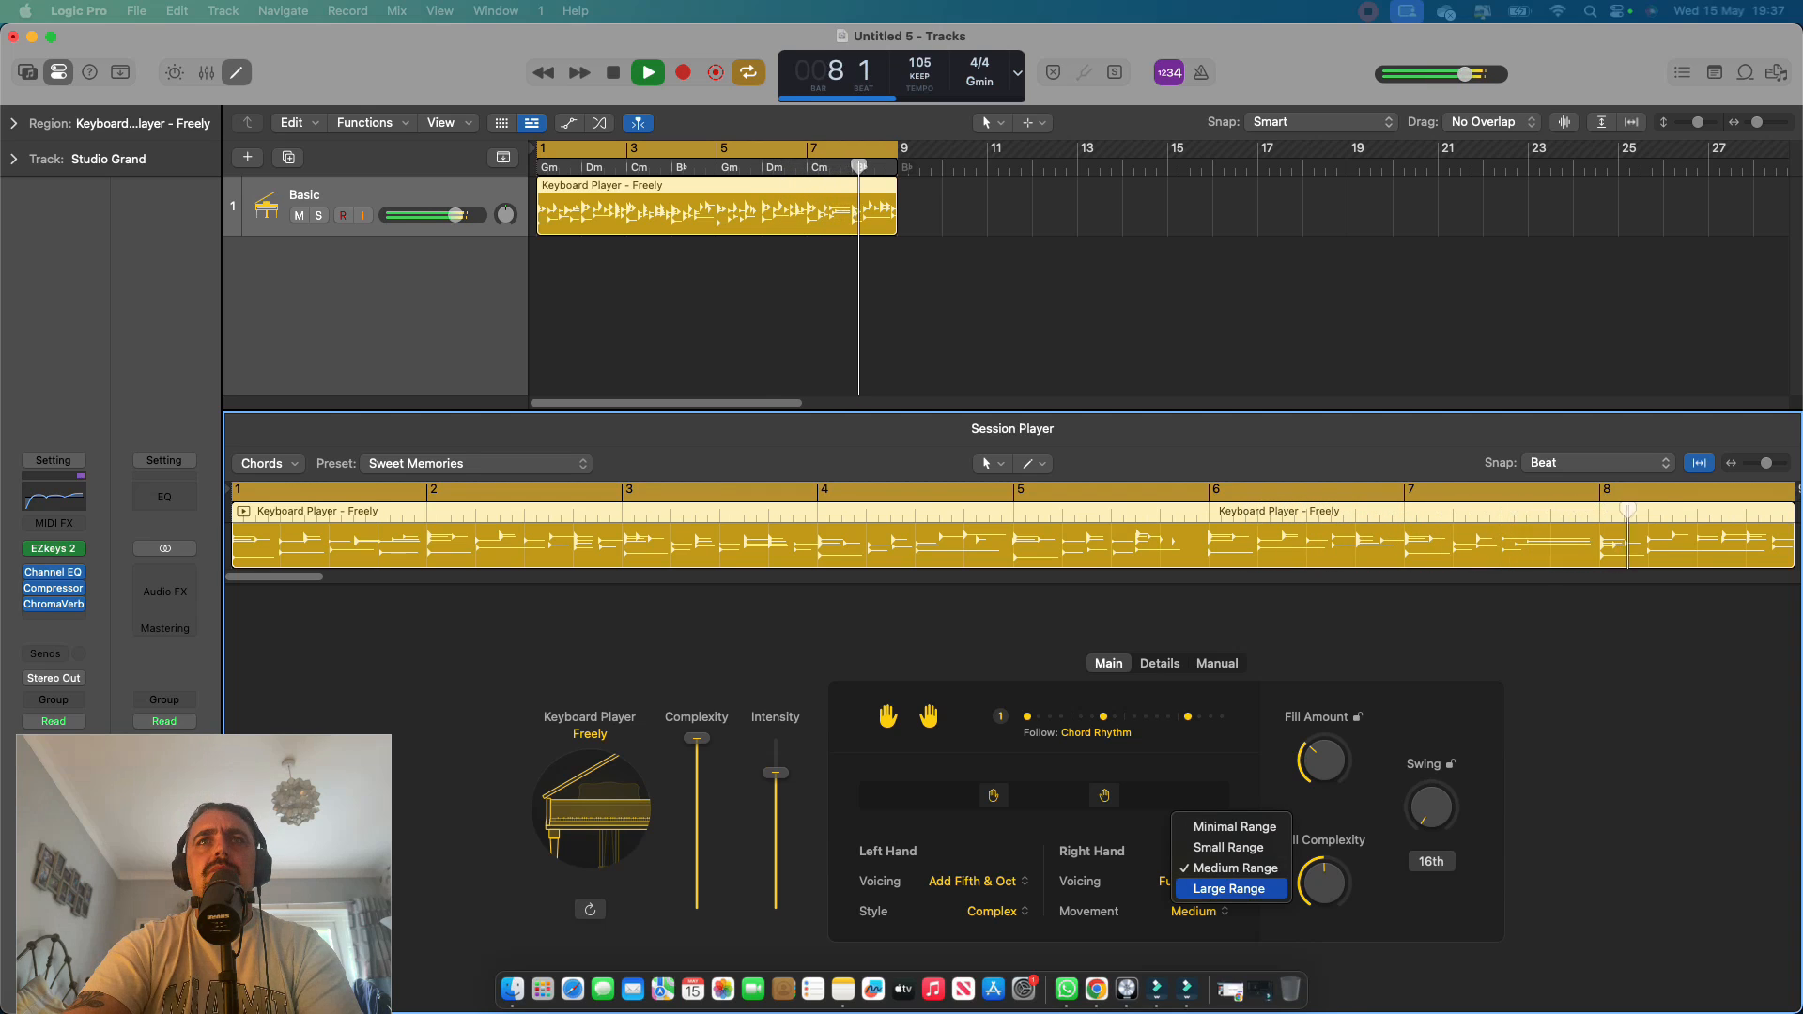
pyautogui.click(1228, 888)
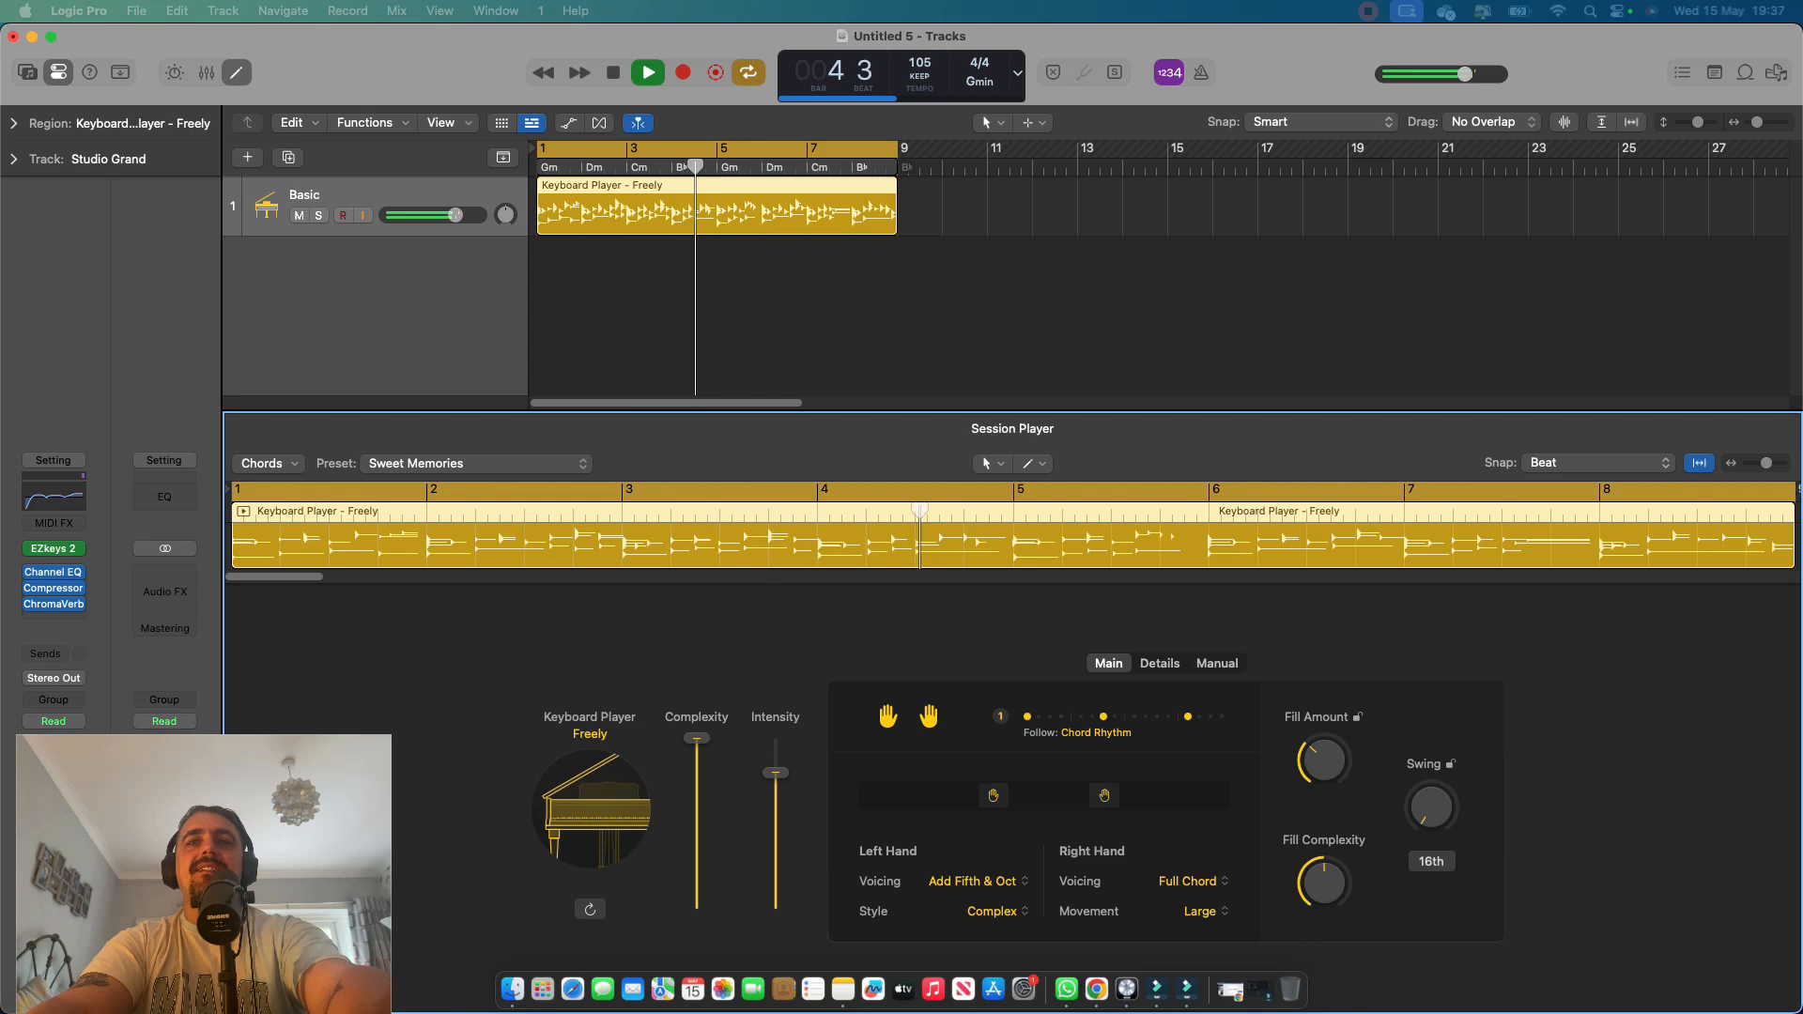
pyautogui.click(1190, 880)
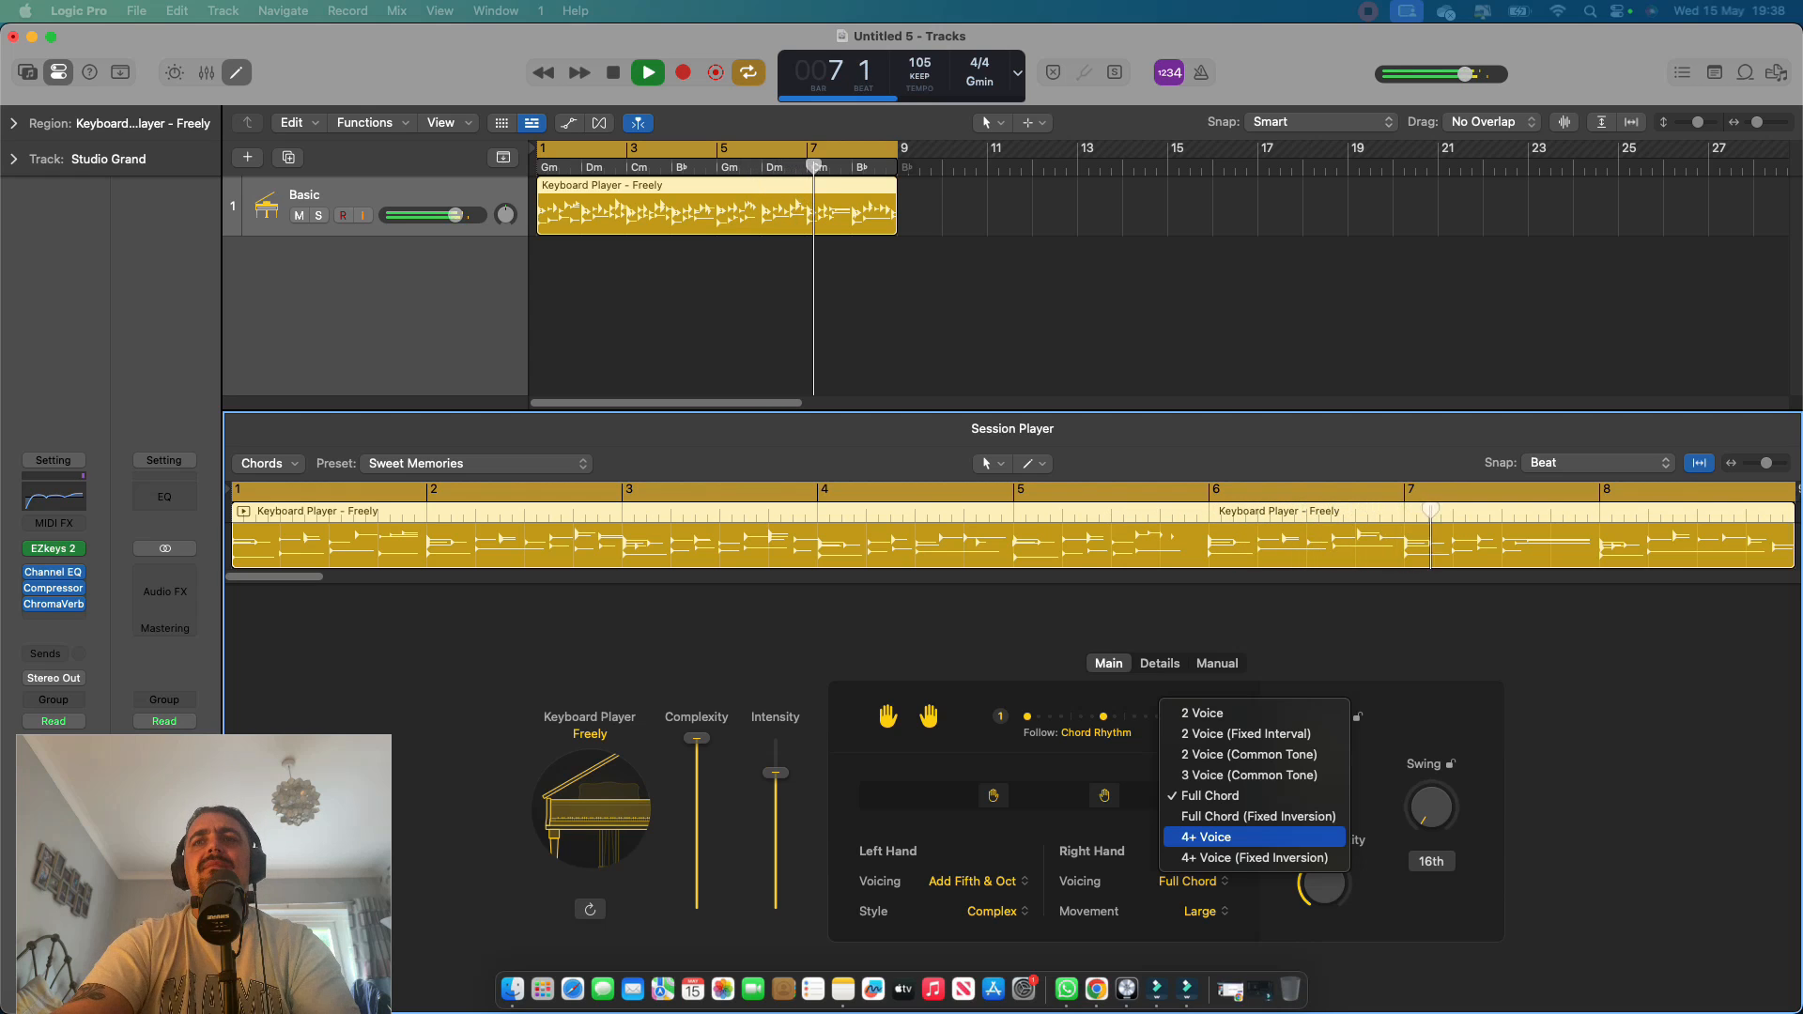
pyautogui.click(1255, 857)
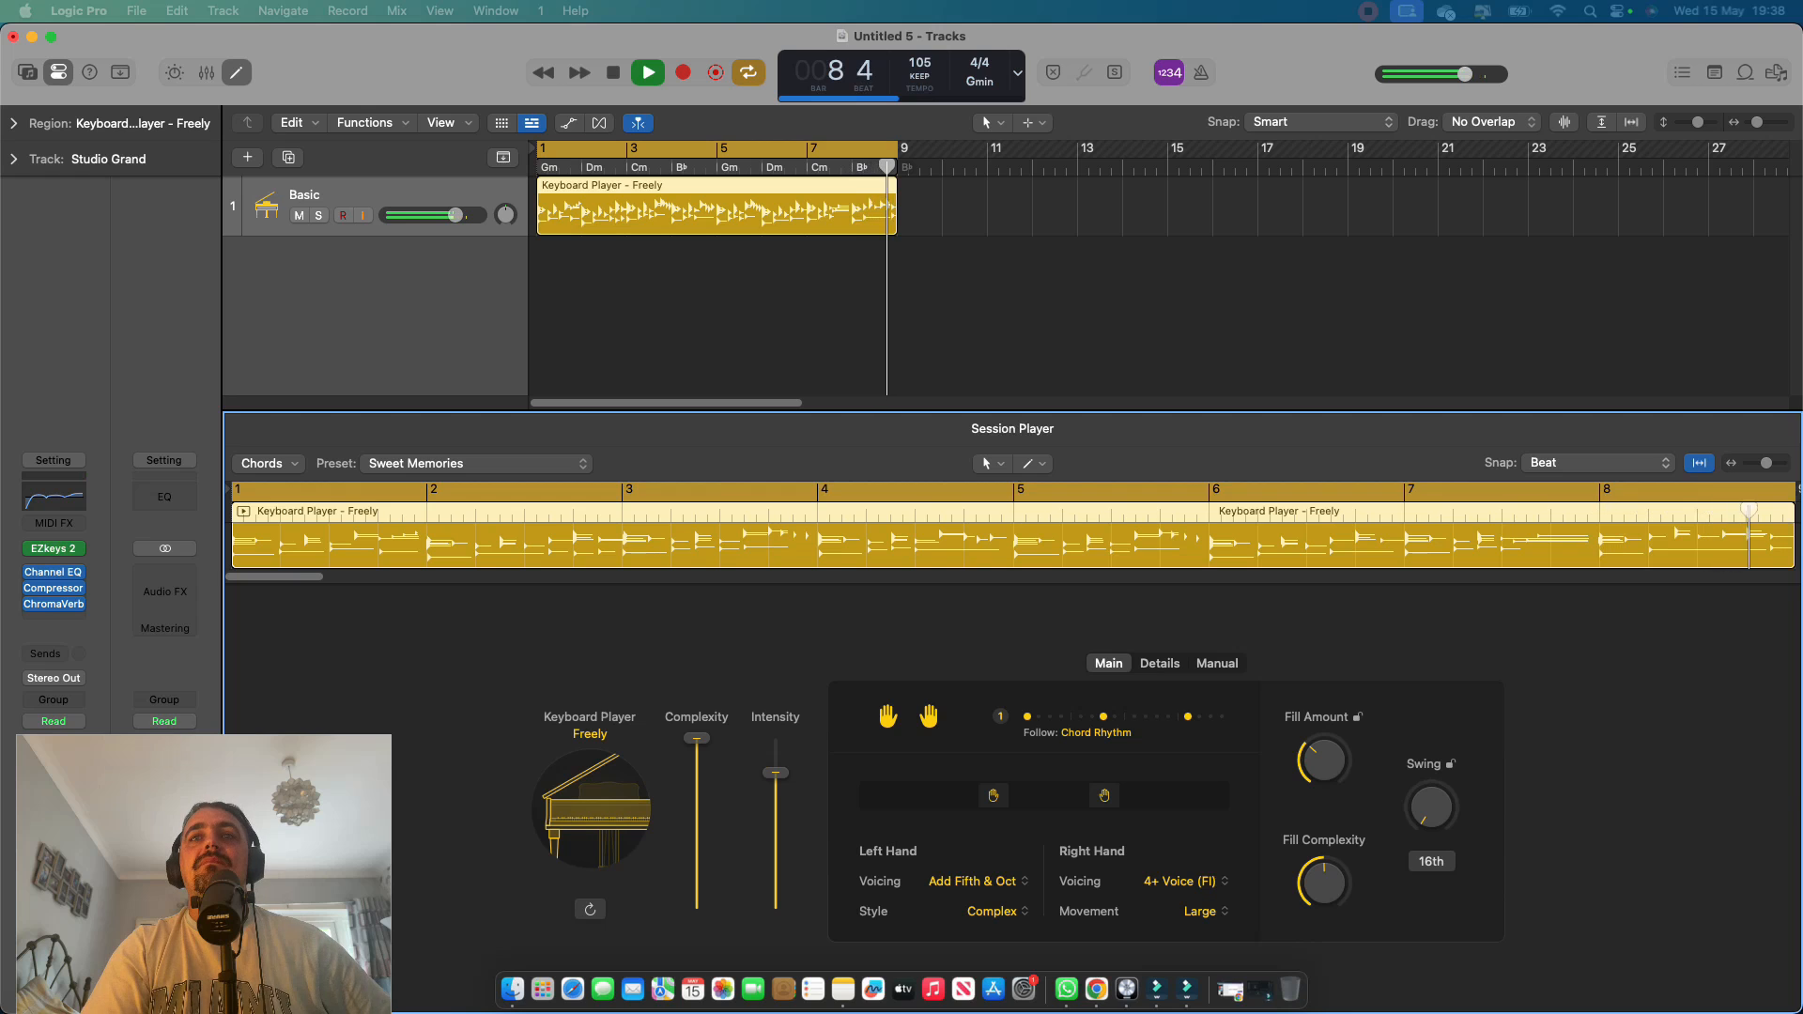
pyautogui.press('space')
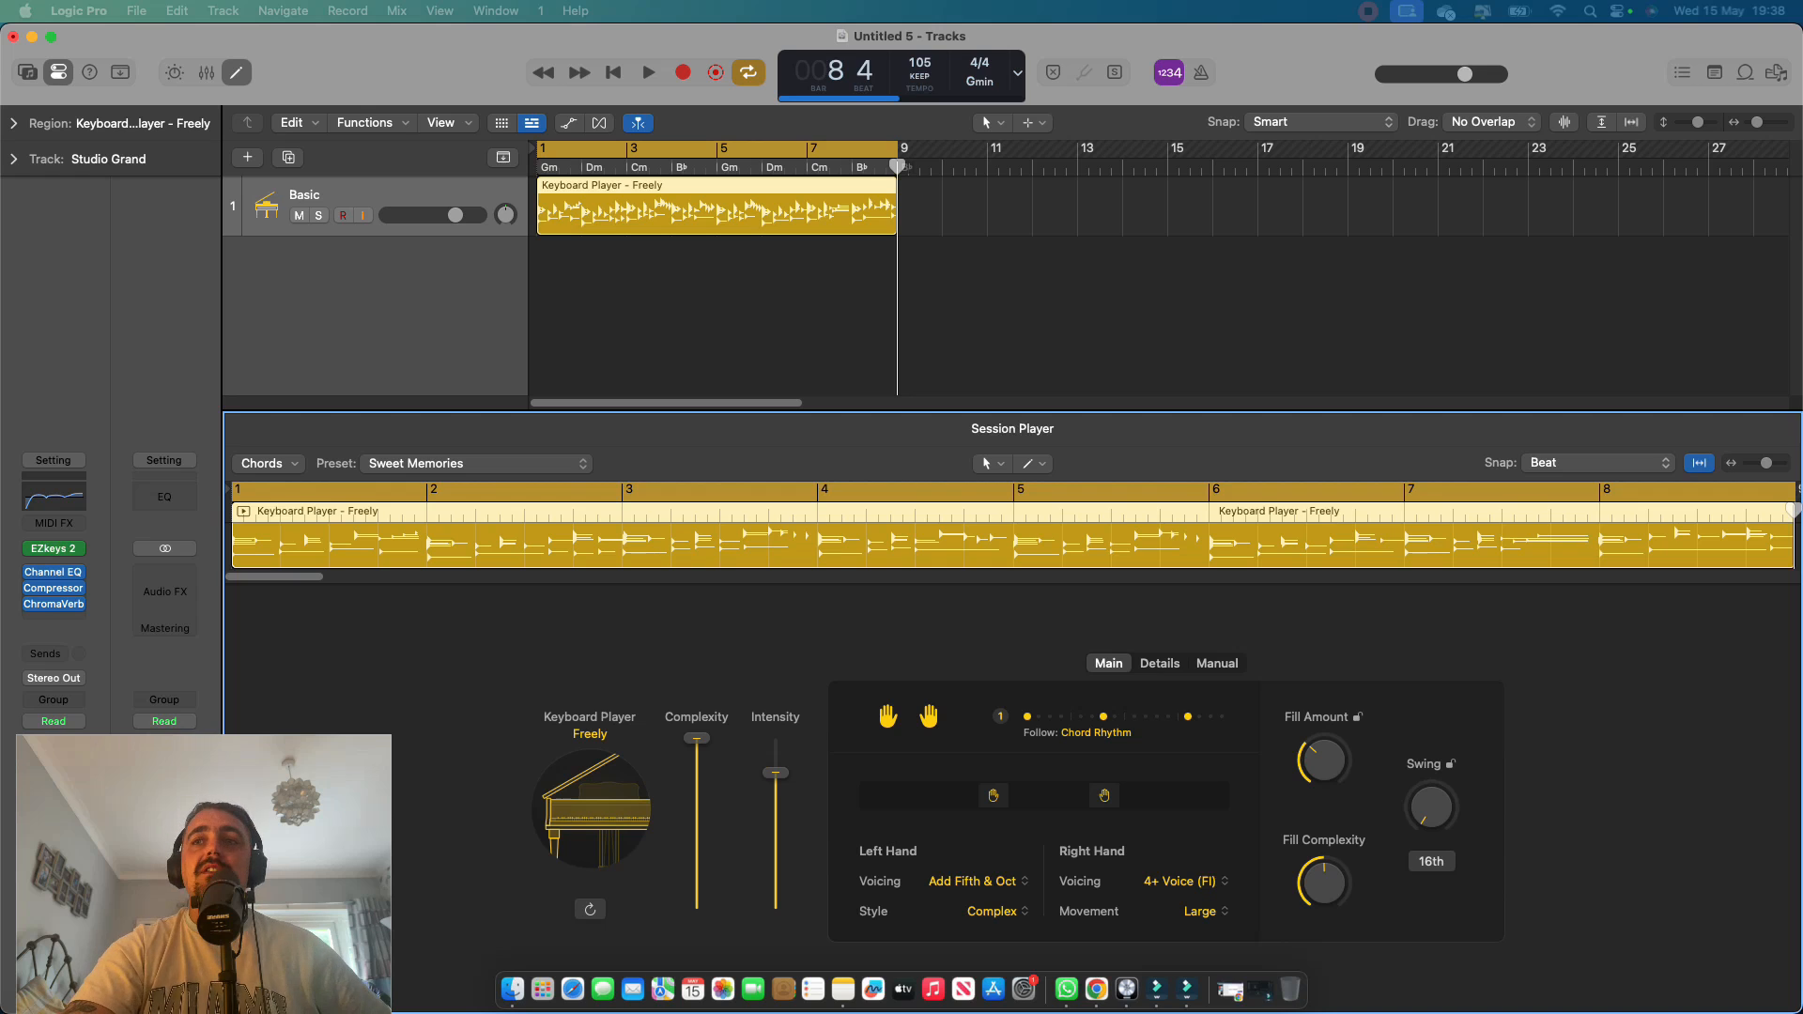
# Check the Tempo options in the Details settings, set Humanize to 54 %, and play the region.
pyautogui.click(1160, 664)
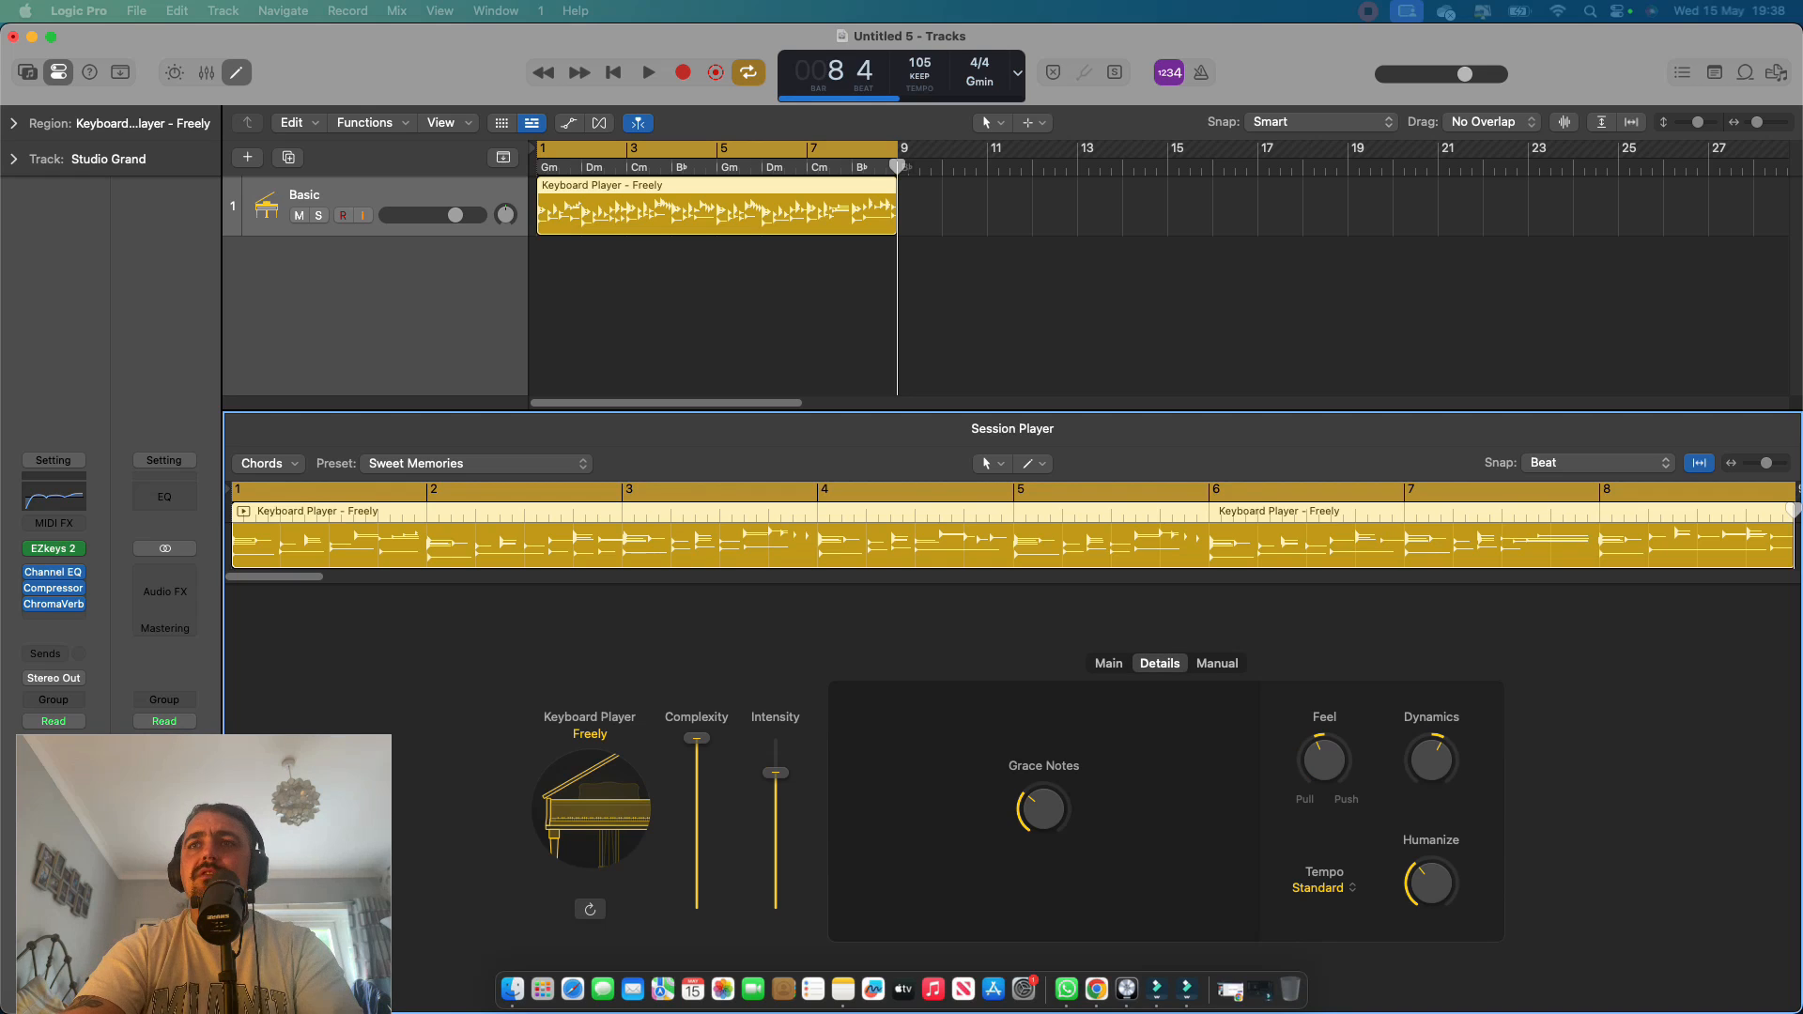
pyautogui.click(1323, 887)
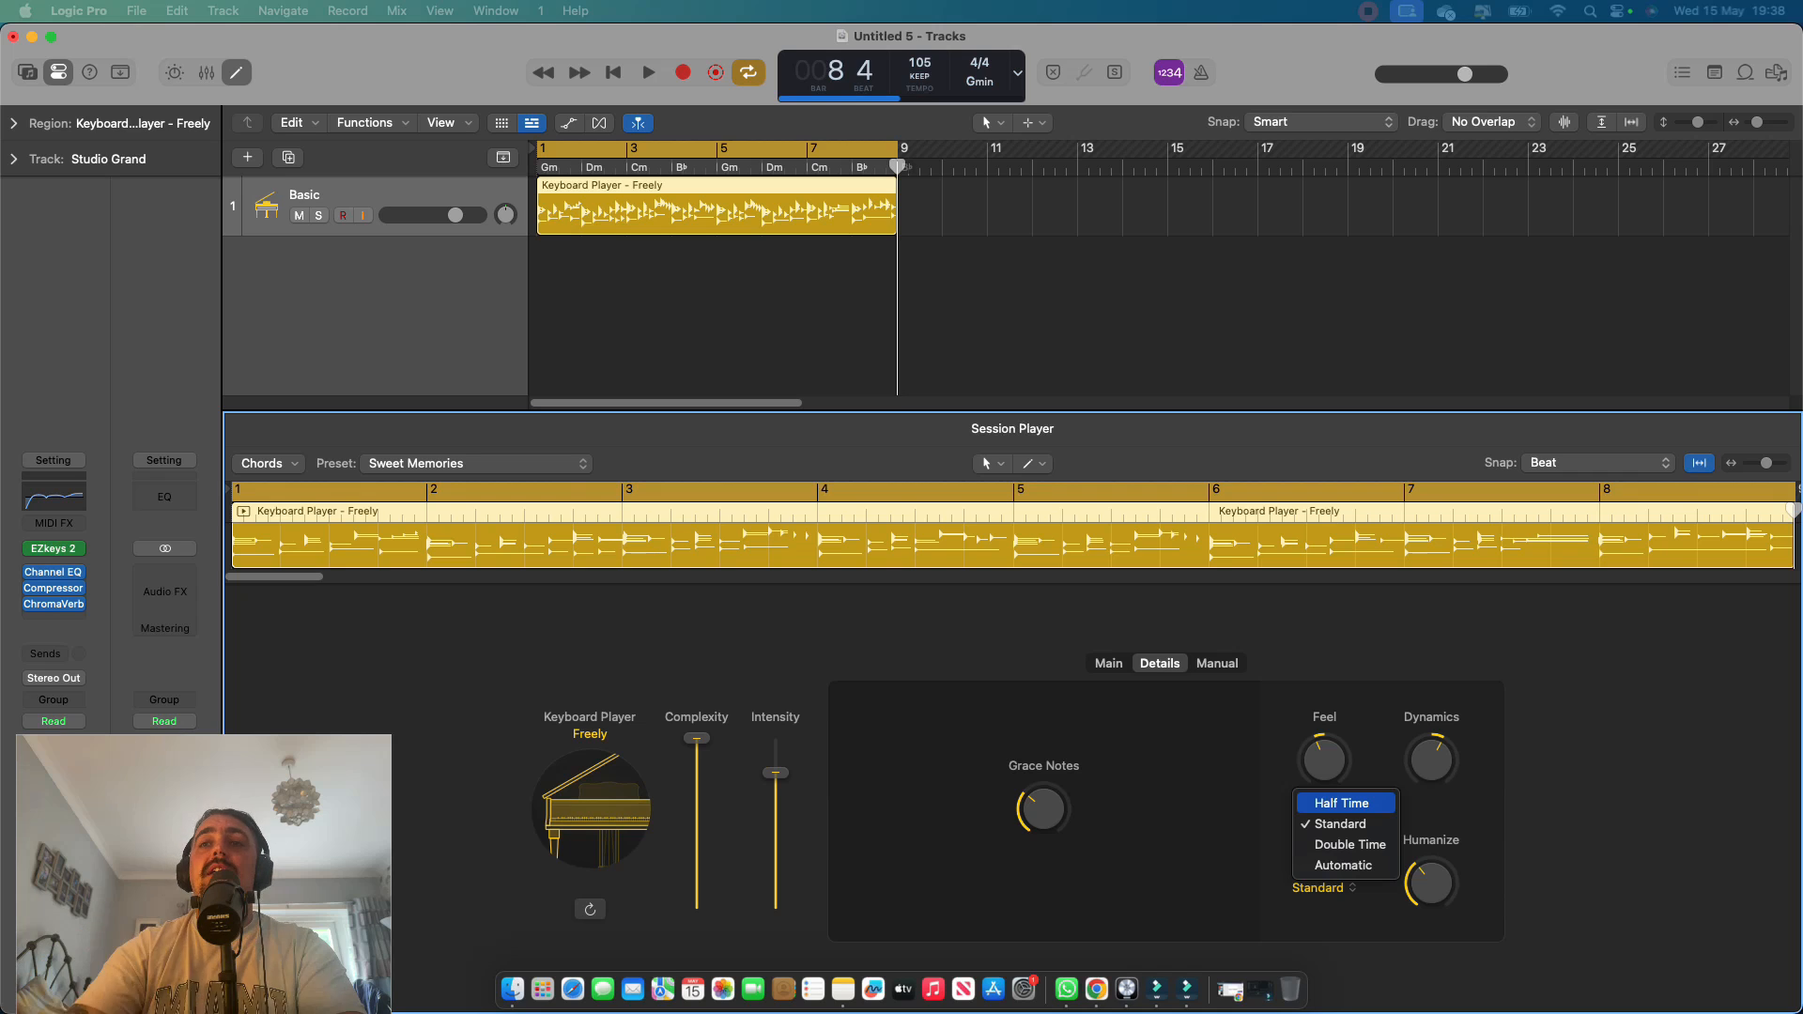
pyautogui.press('Escape')
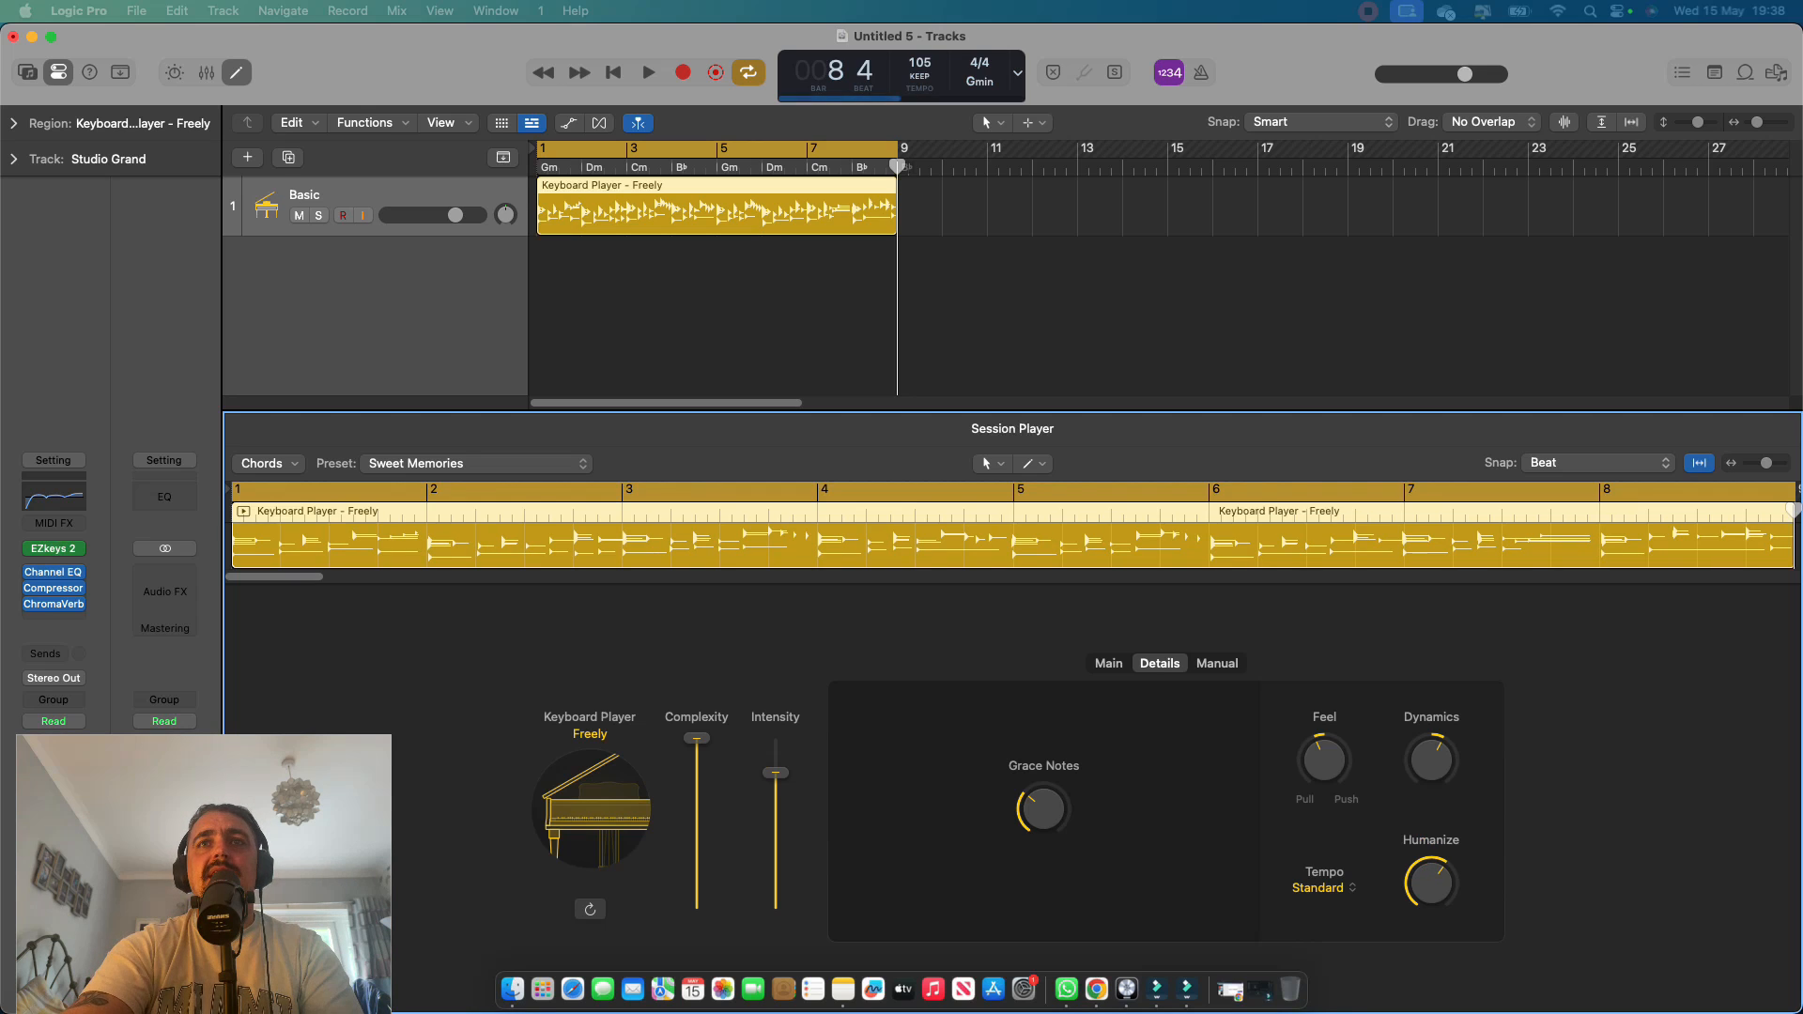
pyautogui.moveTo(1431, 882); pyautogui.dragTo(1431, 893)
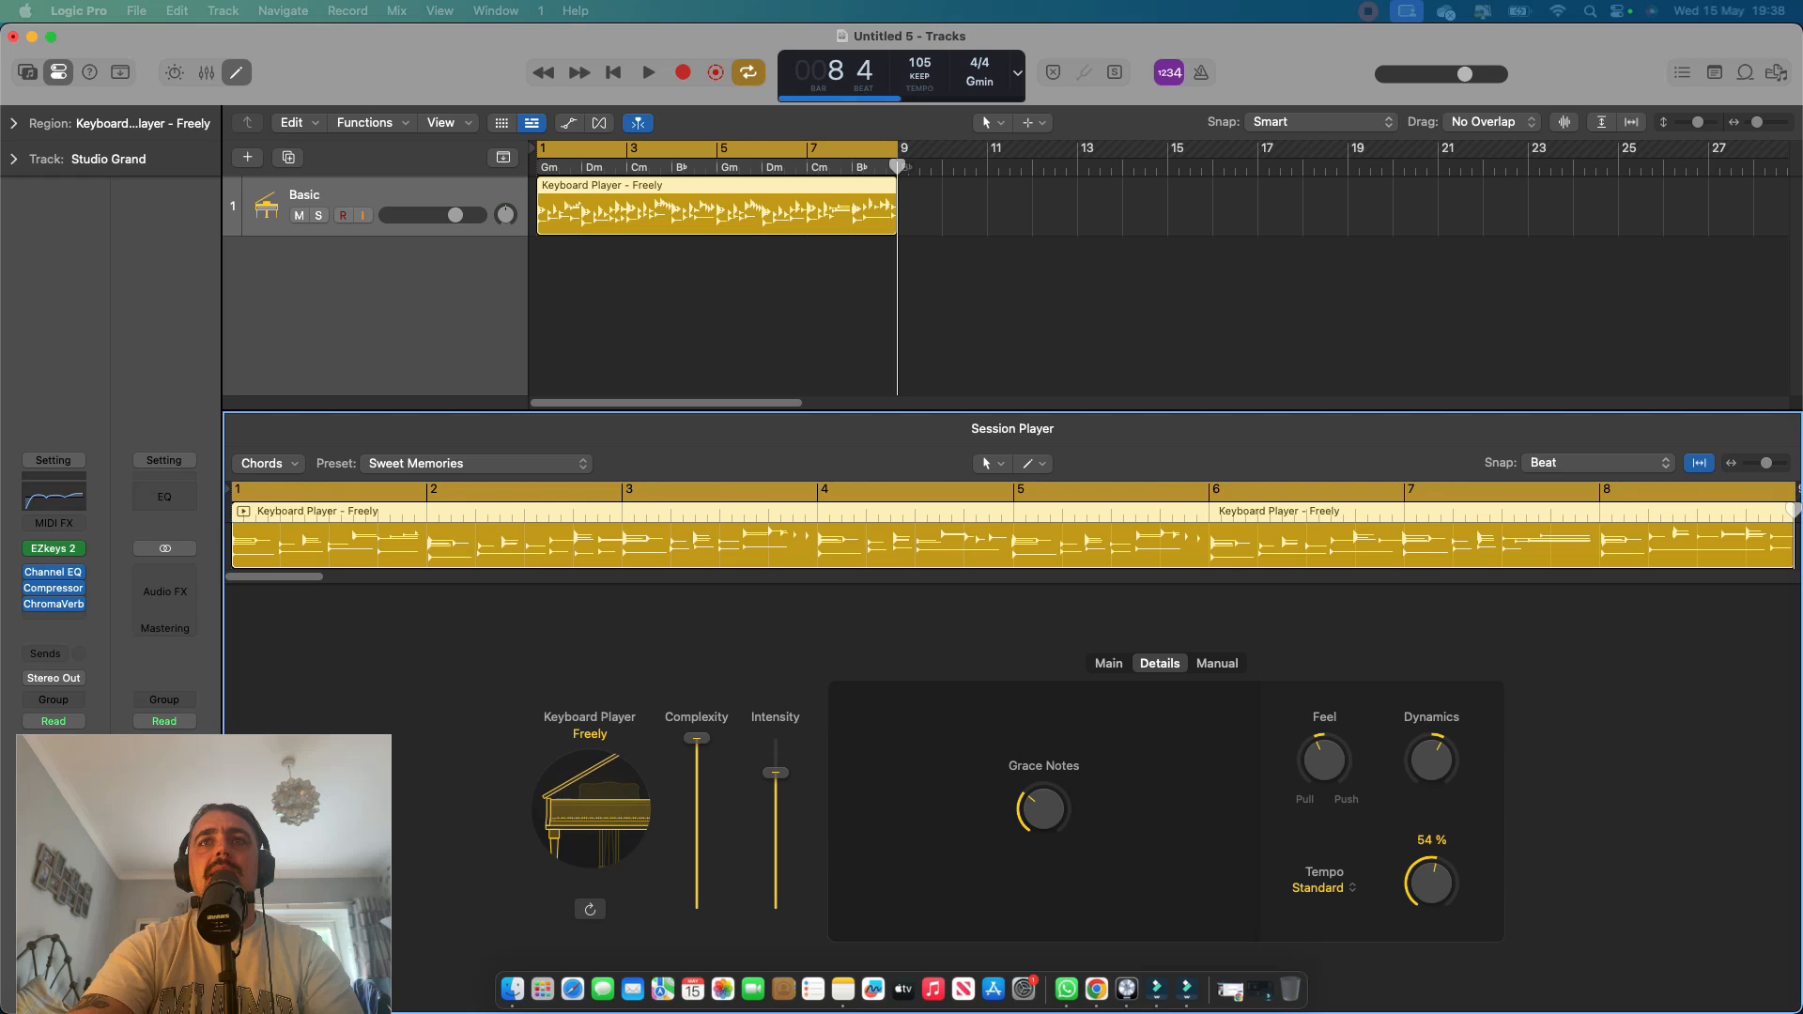
pyautogui.press('space')
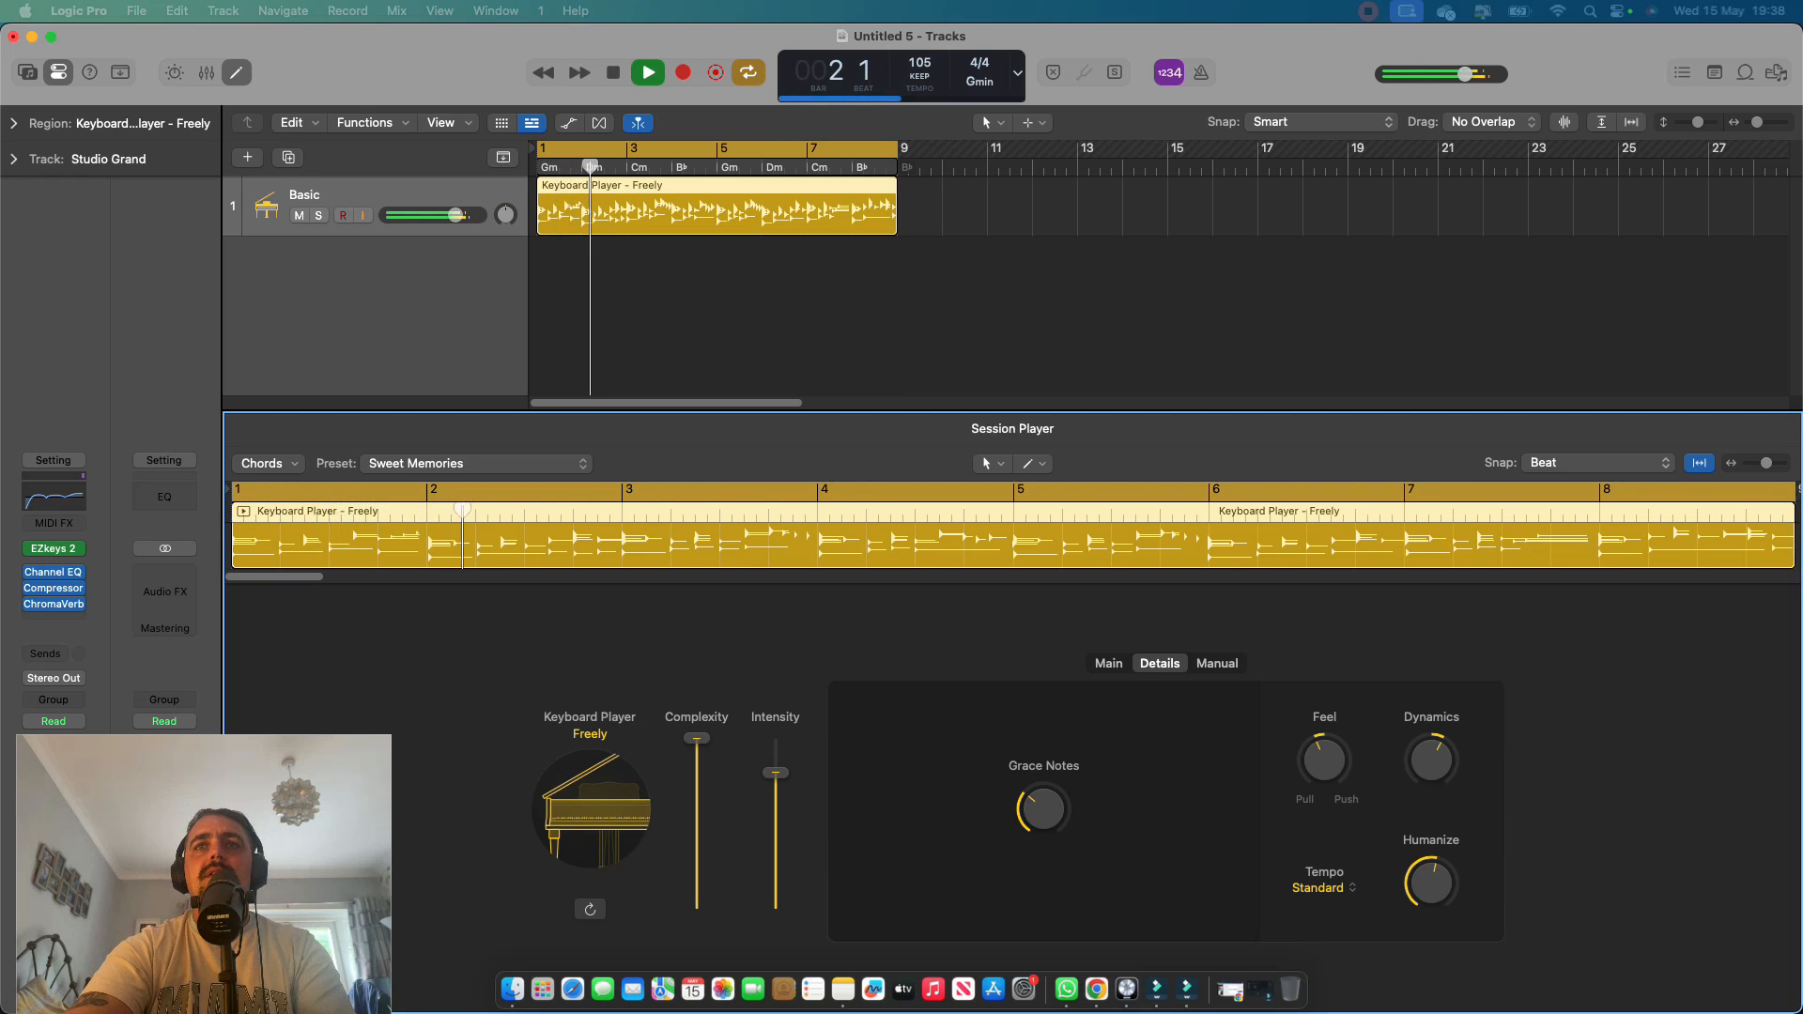
# Return to the Main settings, stop playback, and select the Basic track.
pyautogui.click(1108, 664)
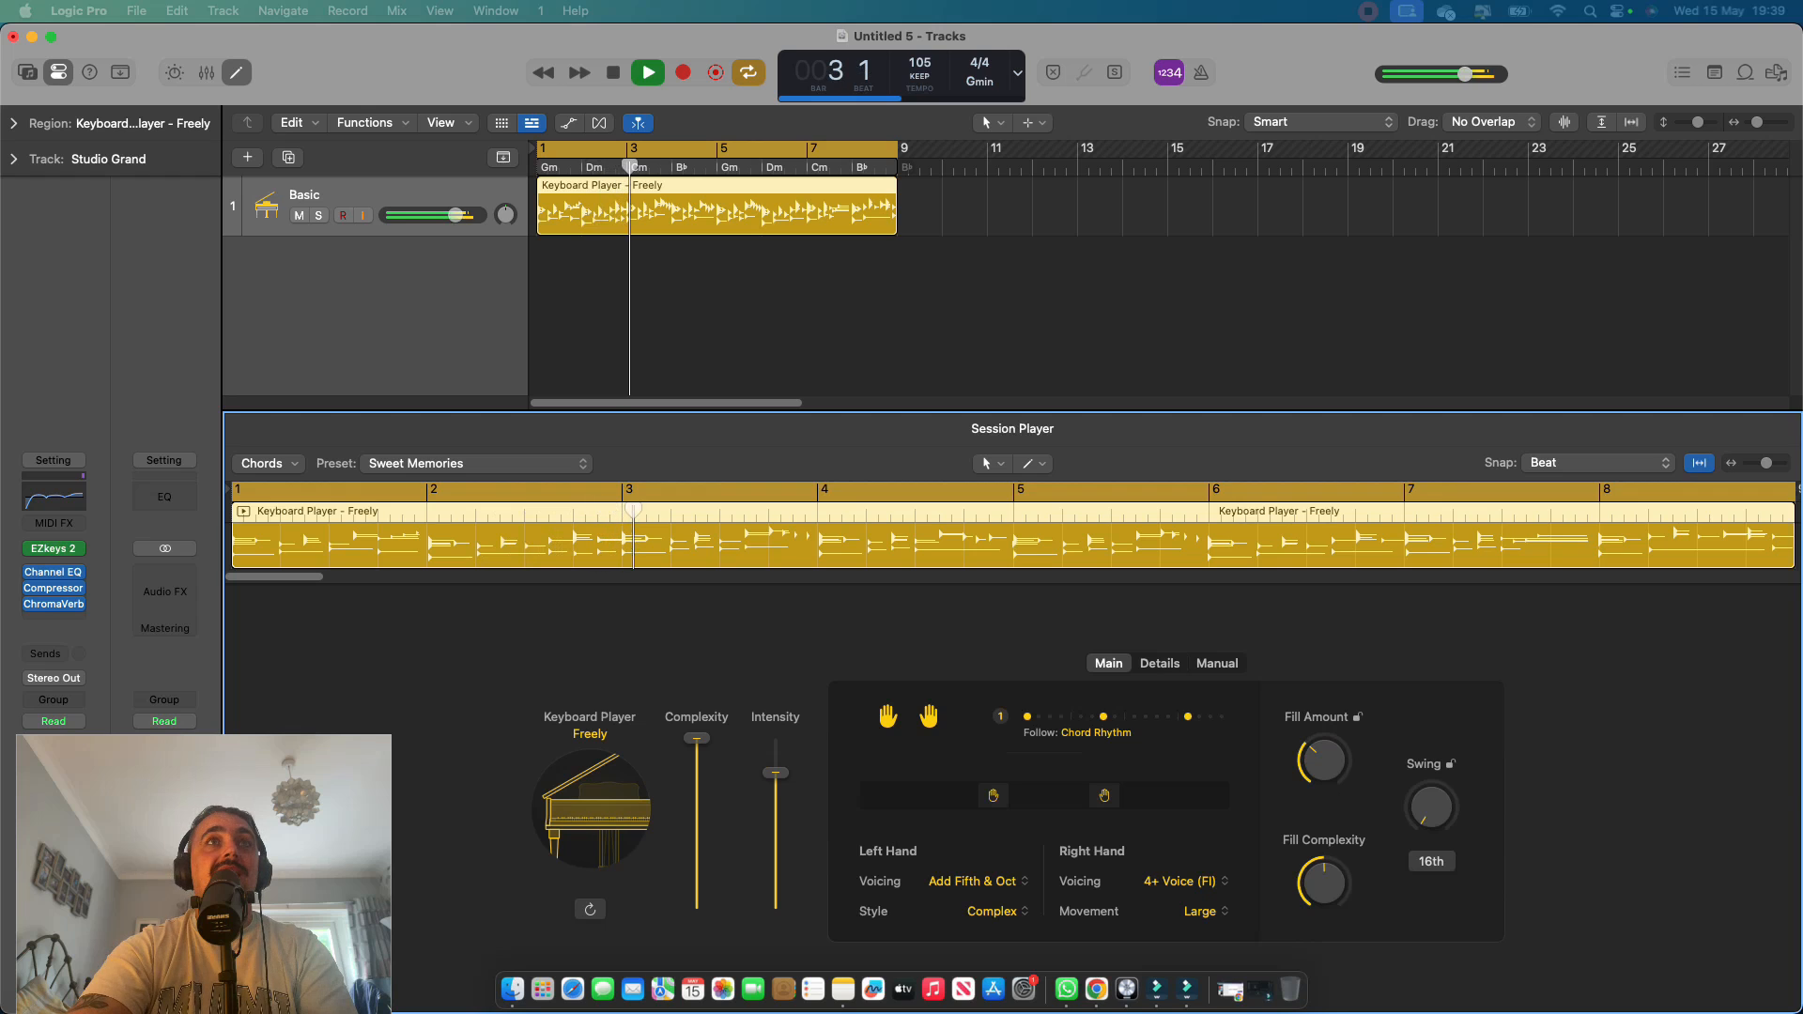
pyautogui.press('space')
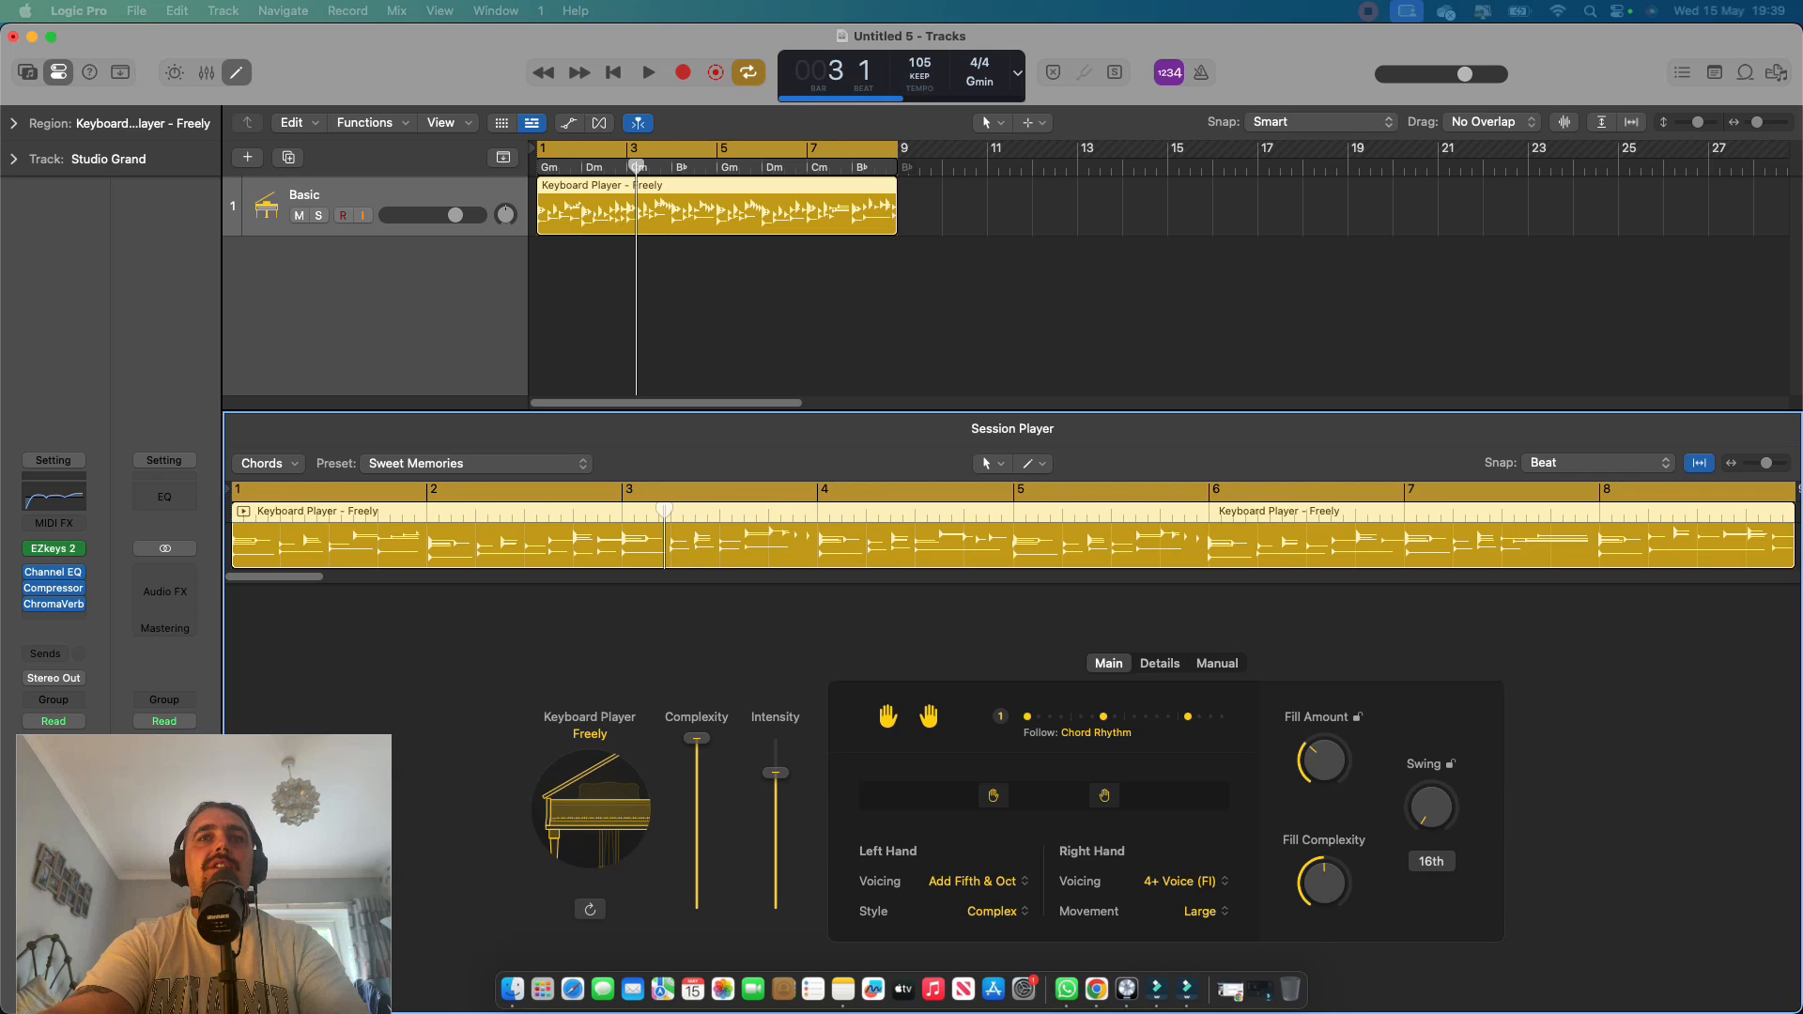
pyautogui.click(375, 195)
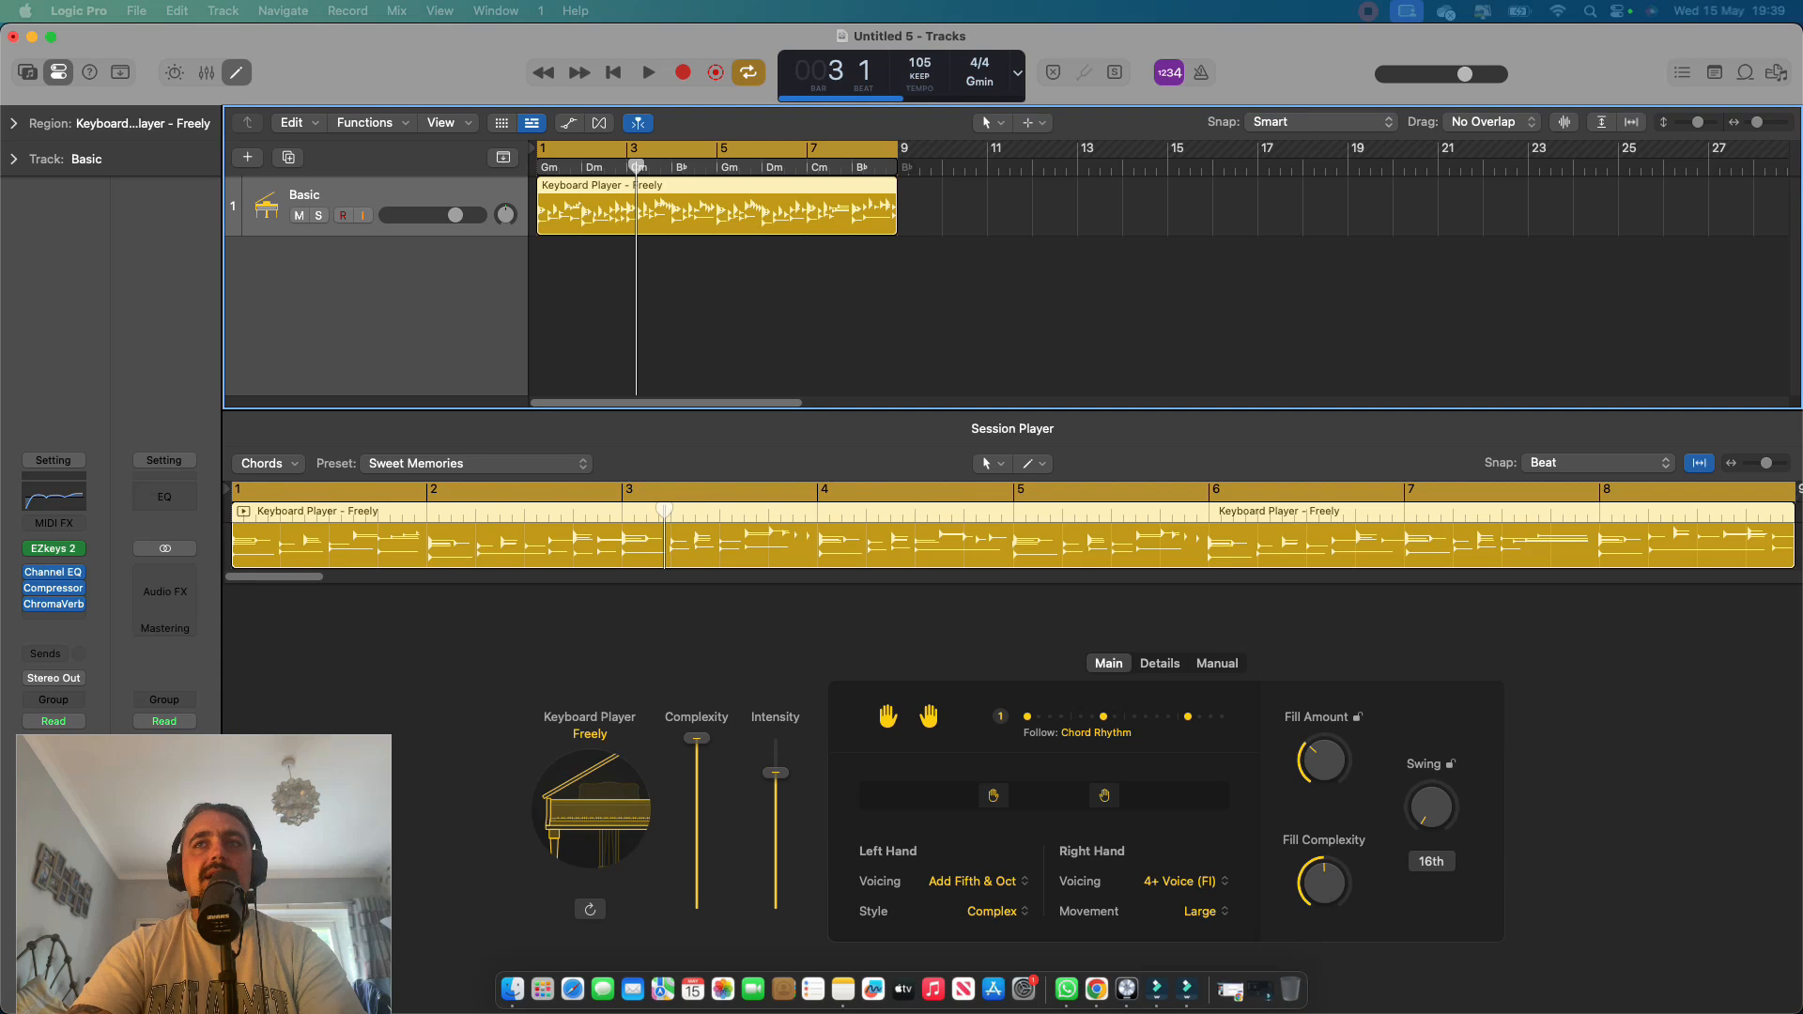
# Add a Drummer Session Player track without downloading its sound pack, and play the arrangement briefly from the start.
pyautogui.press('Return')
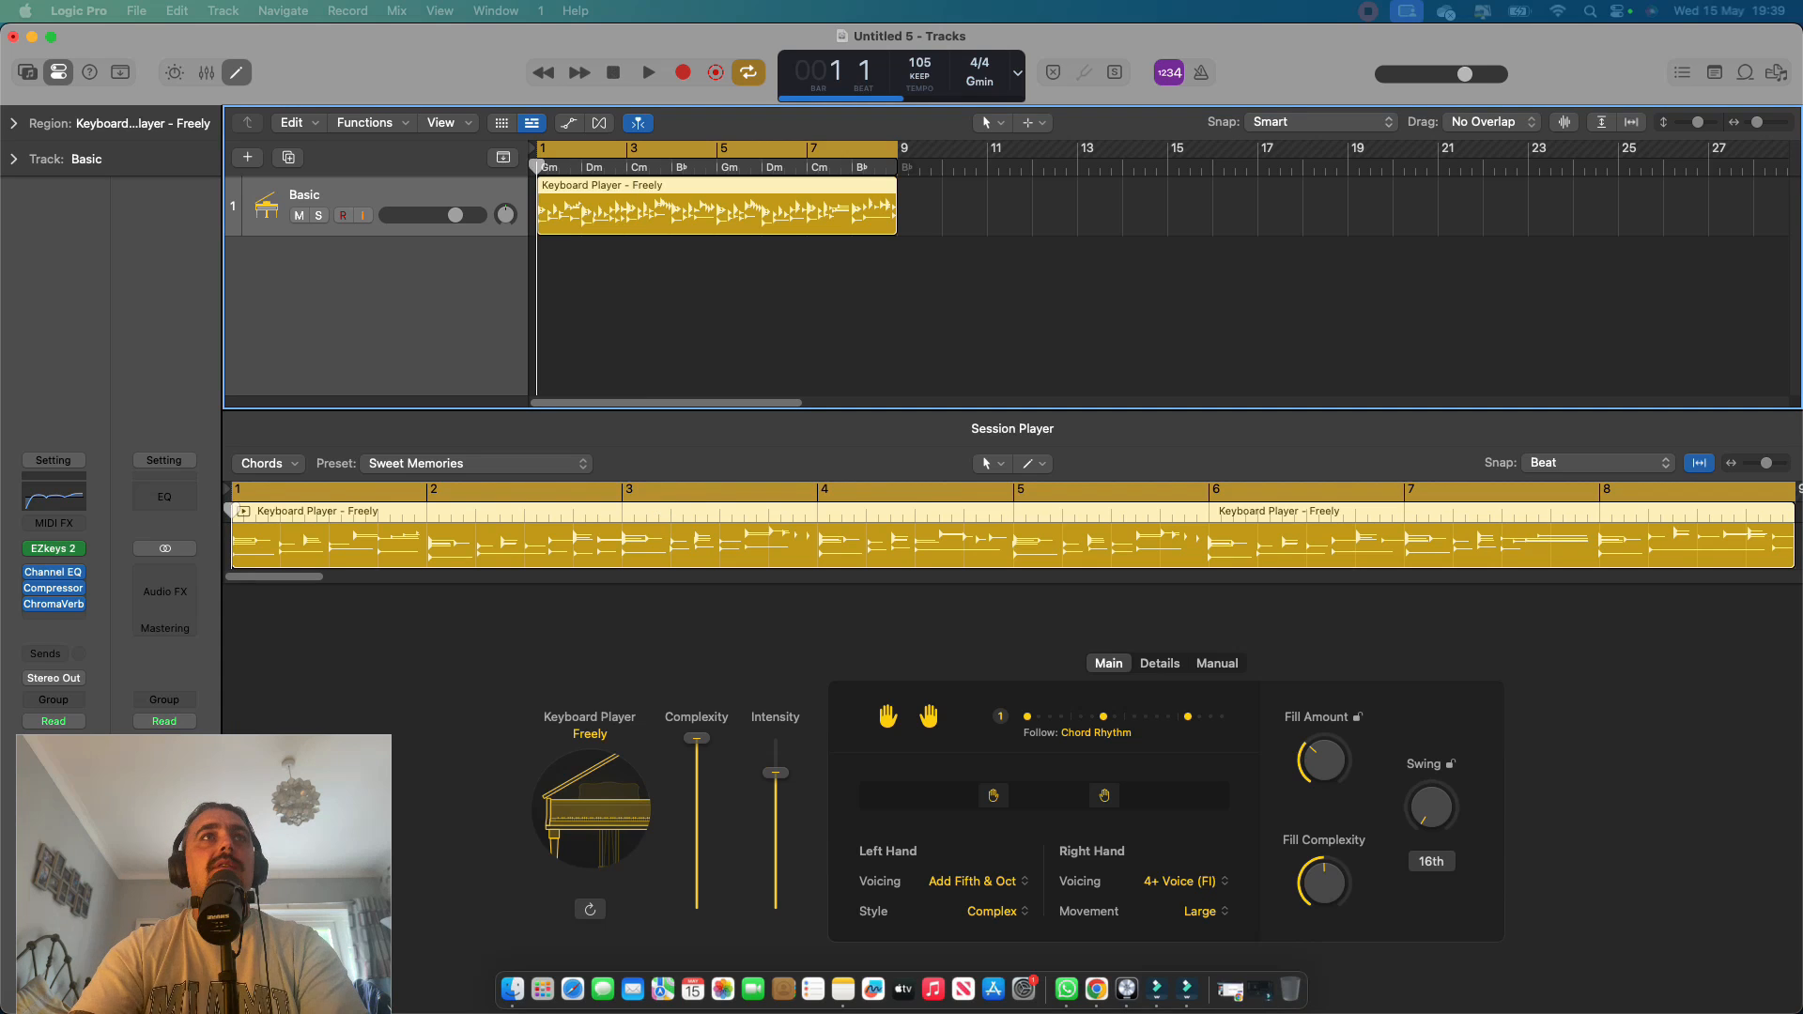
pyautogui.click(246, 158)
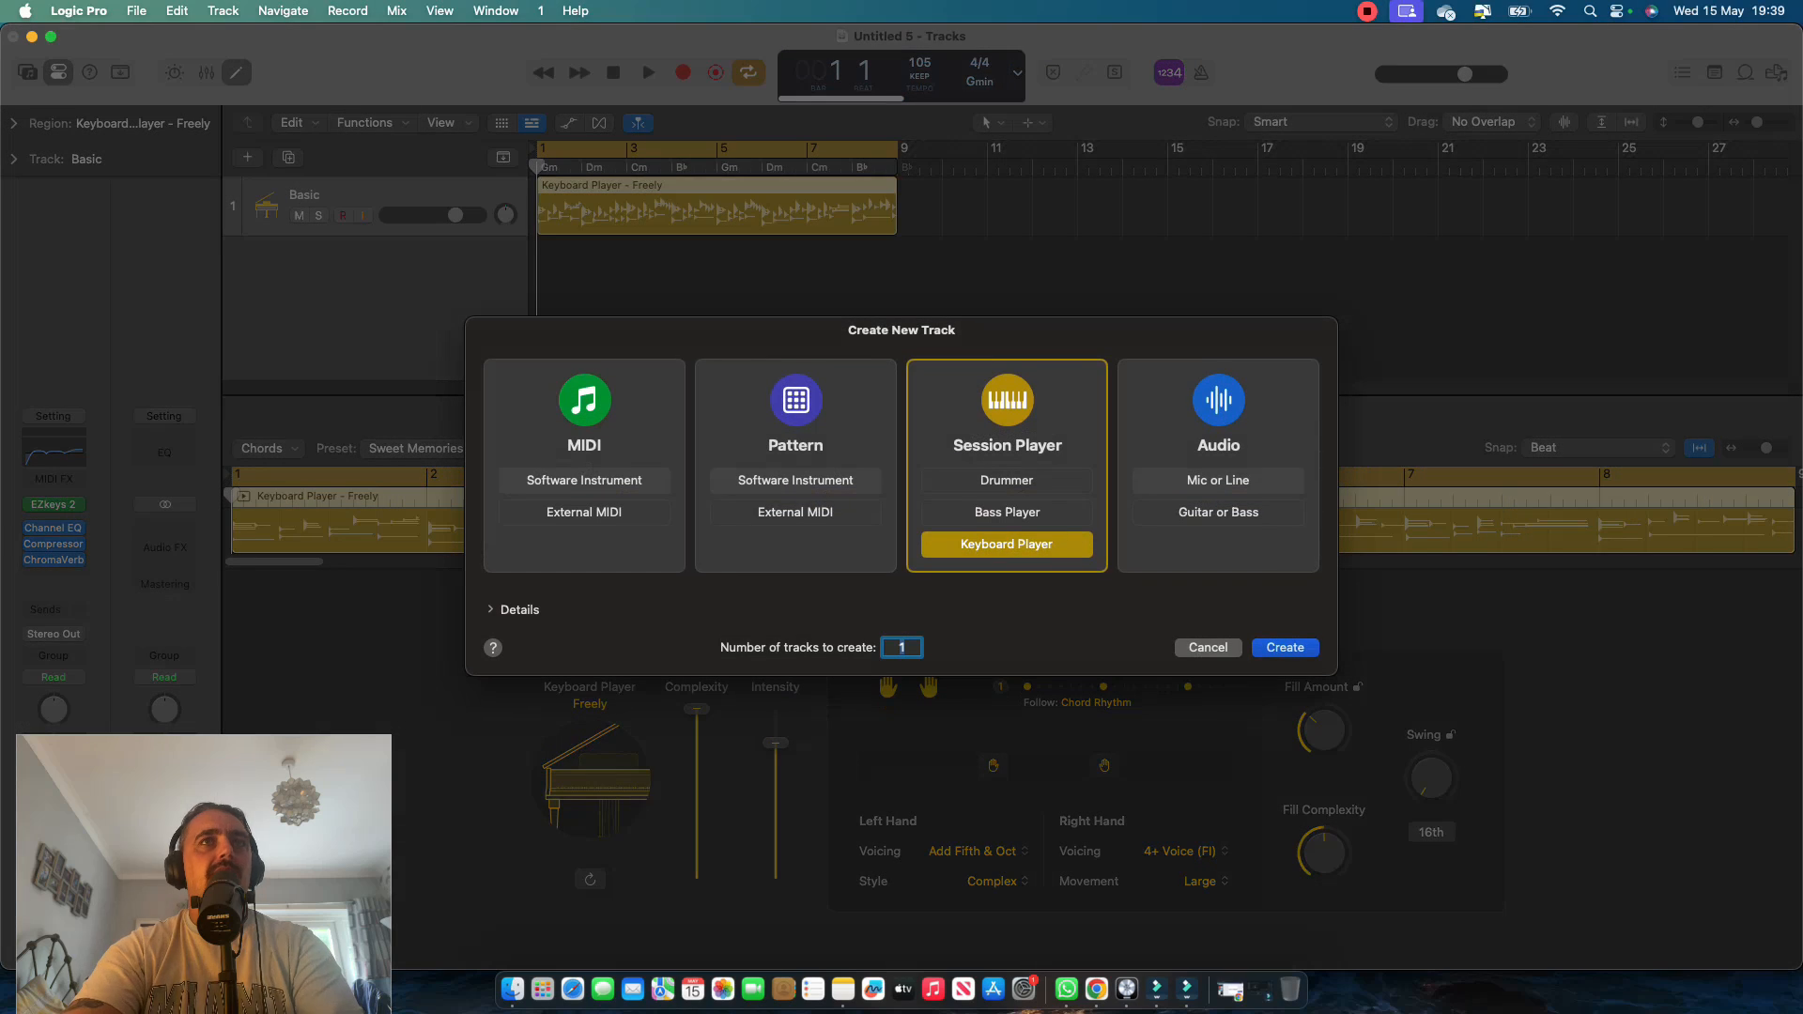
pyautogui.click(1006, 480)
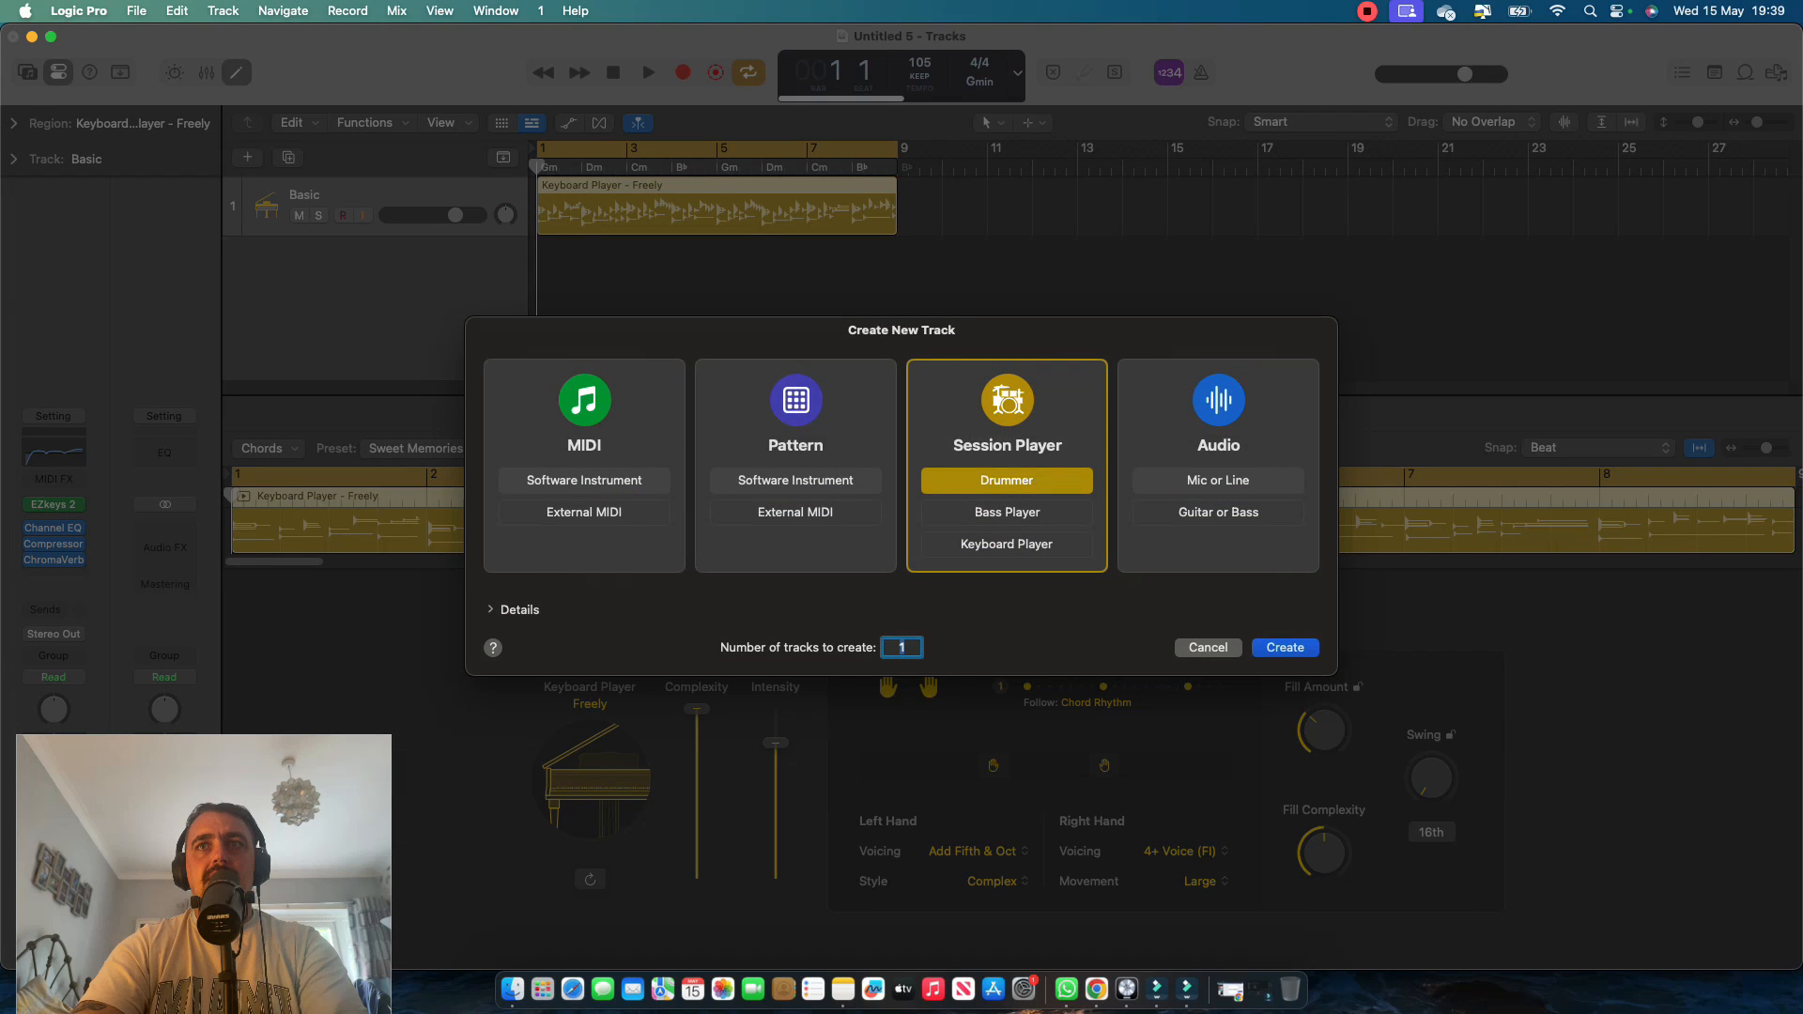
pyautogui.press('Return')
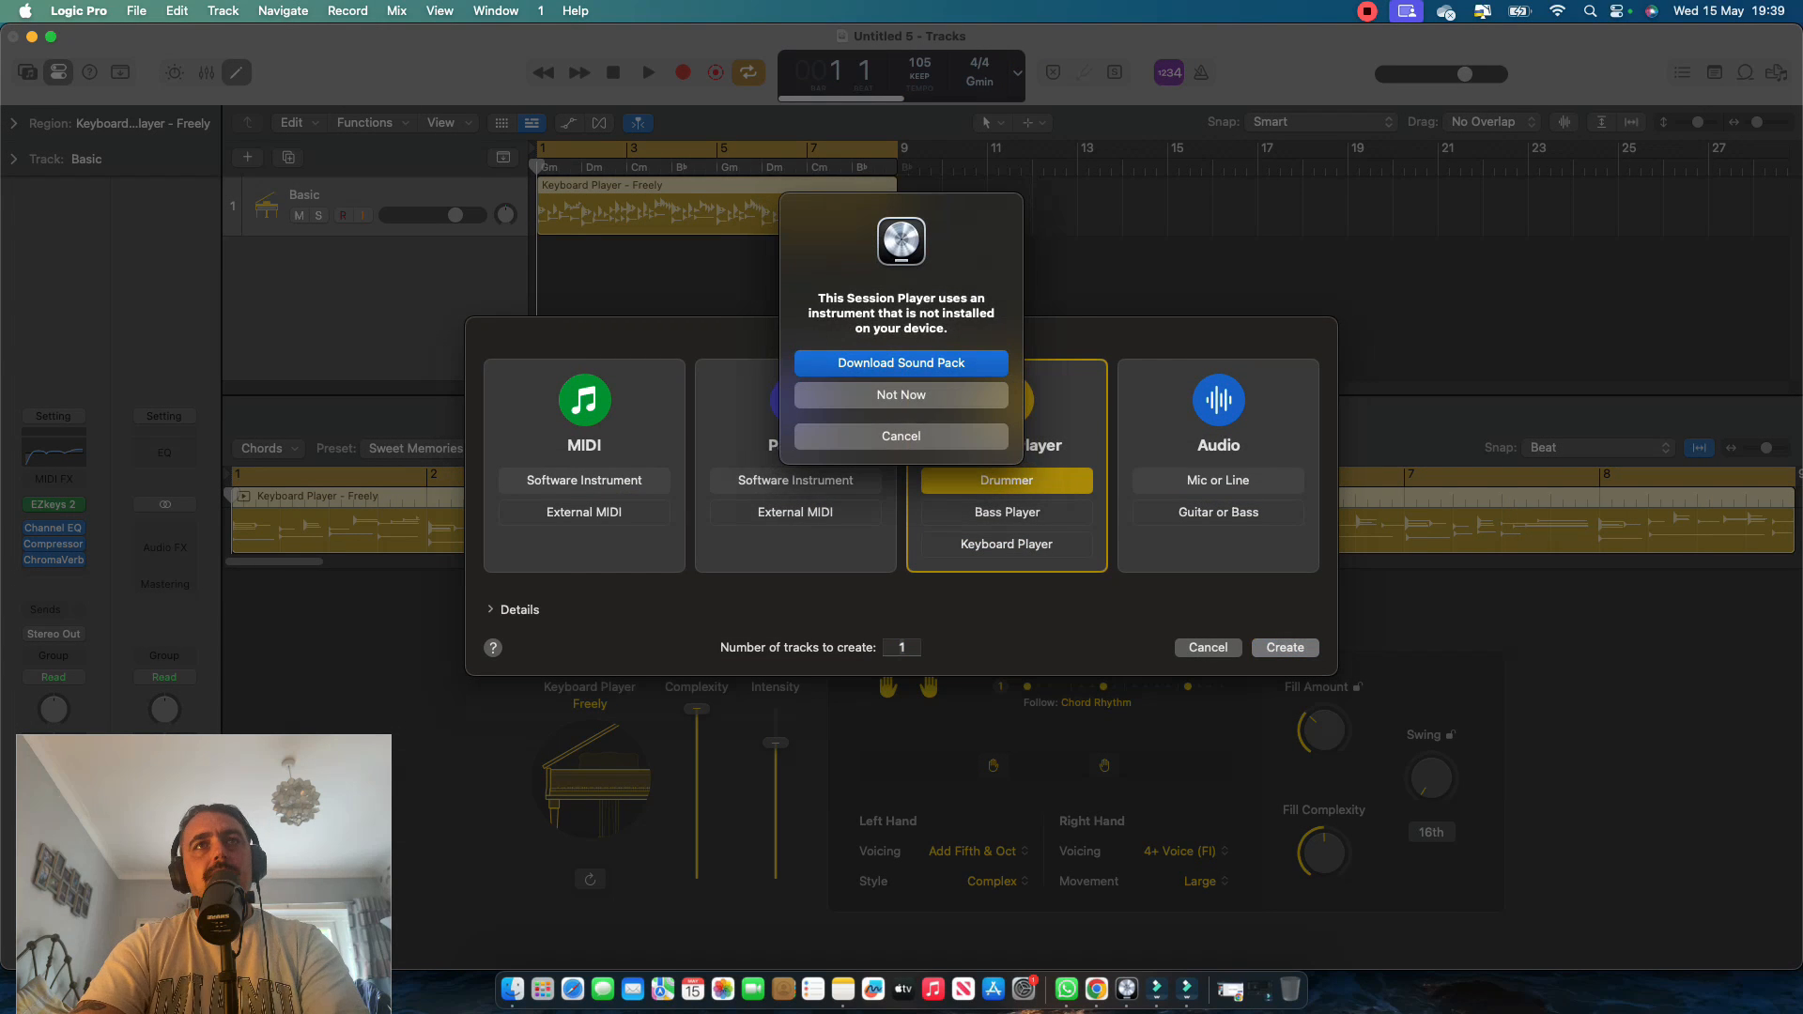
pyautogui.click(901, 395)
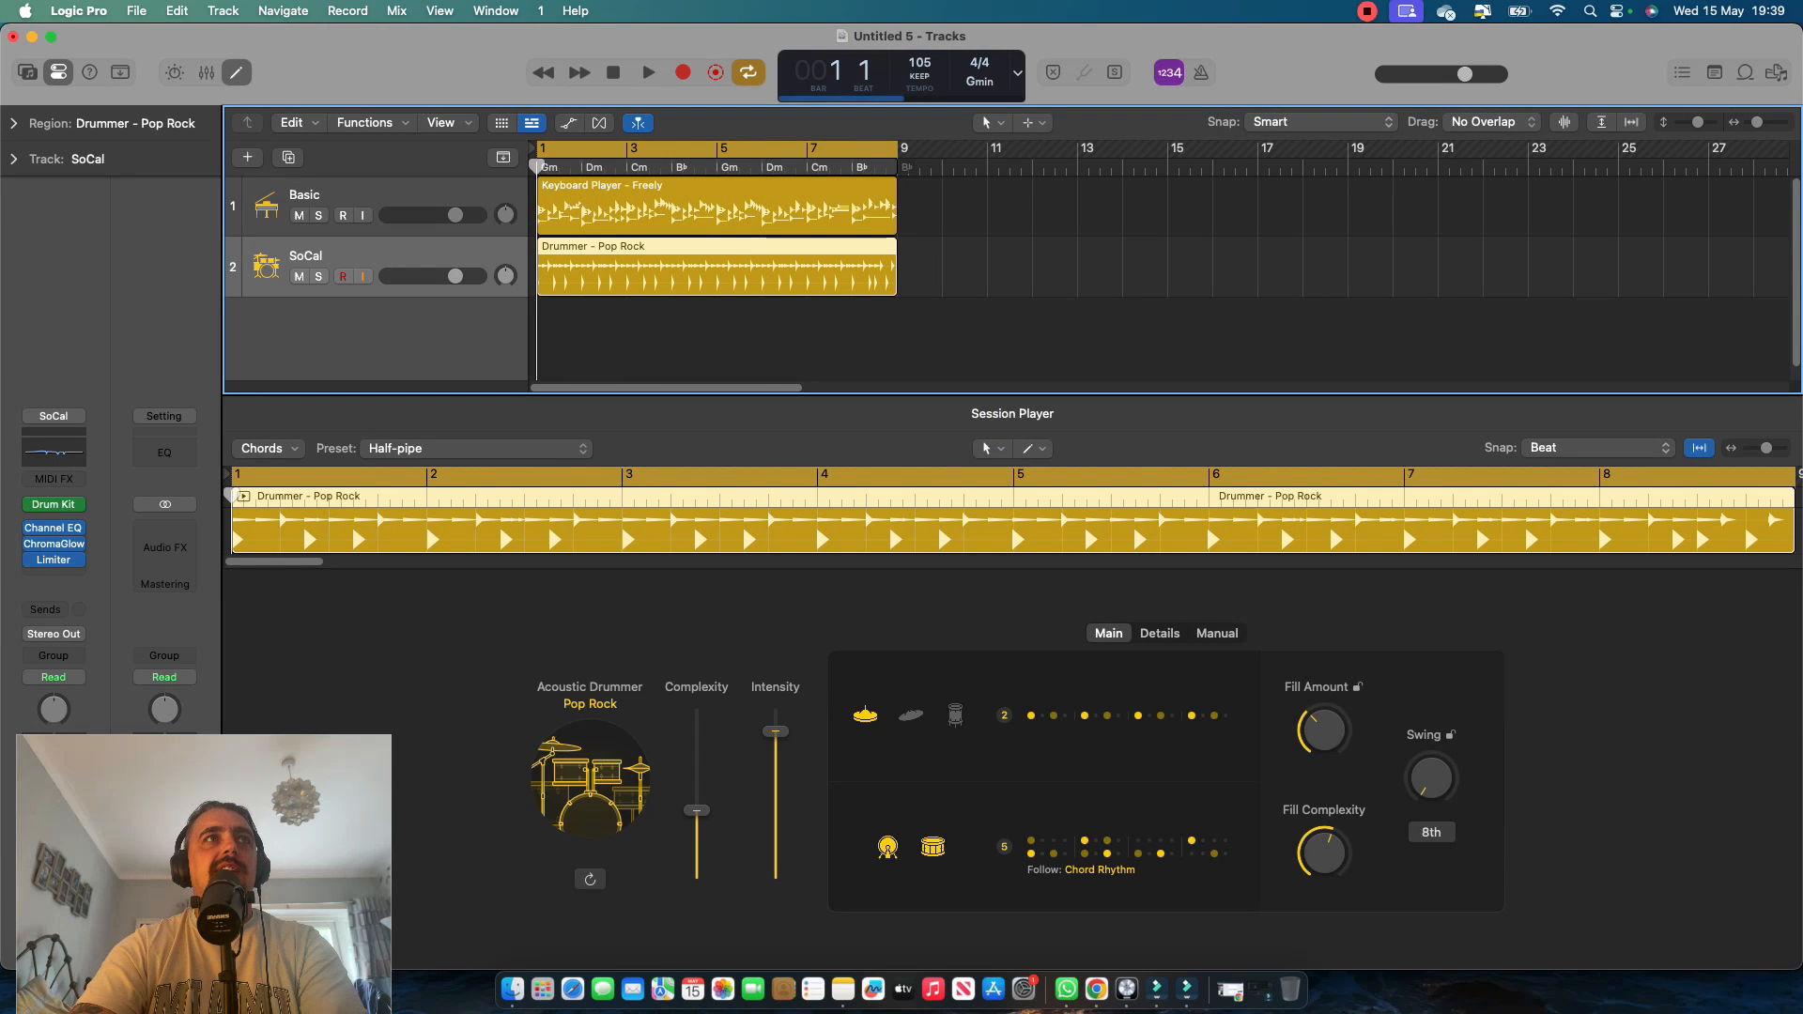
pyautogui.press('space')
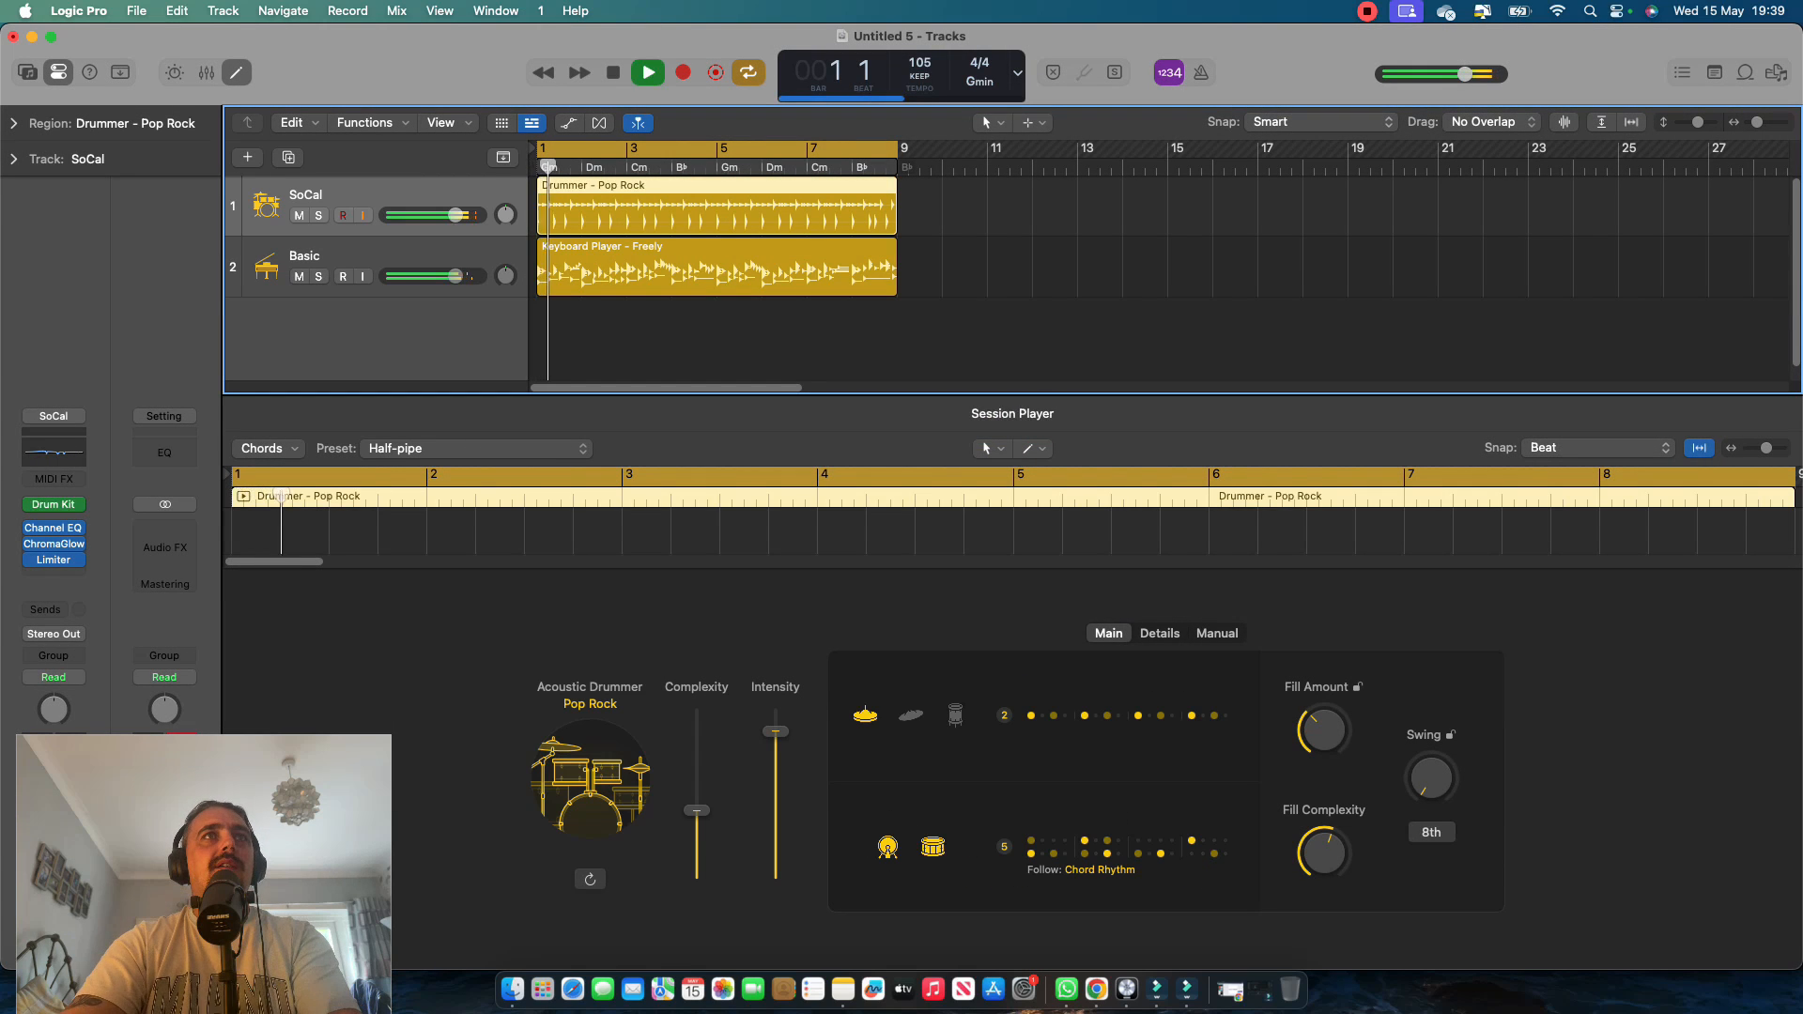
pyautogui.press('space')
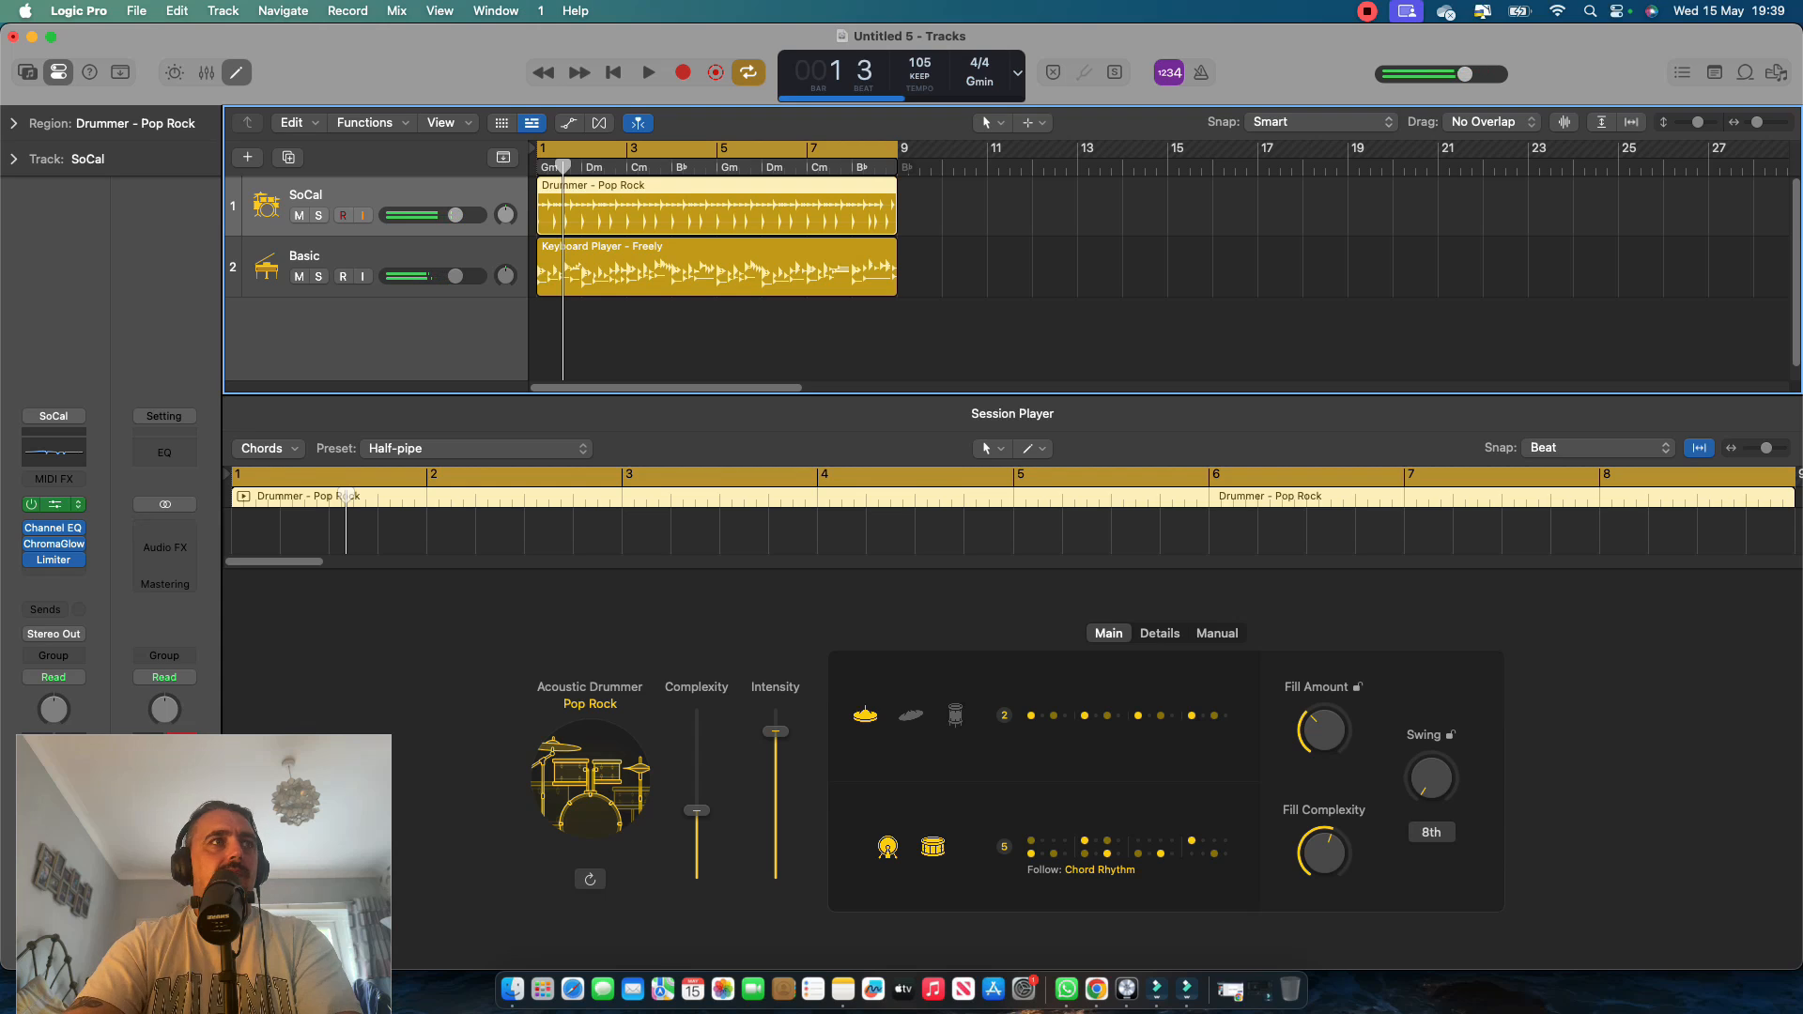
# Replace the drummer track's Drum Kit Designer instrument with Toontrack's EZdrummer 3 in stereo.
pyautogui.click(78, 504)
pyautogui.moveTo(178, 933)
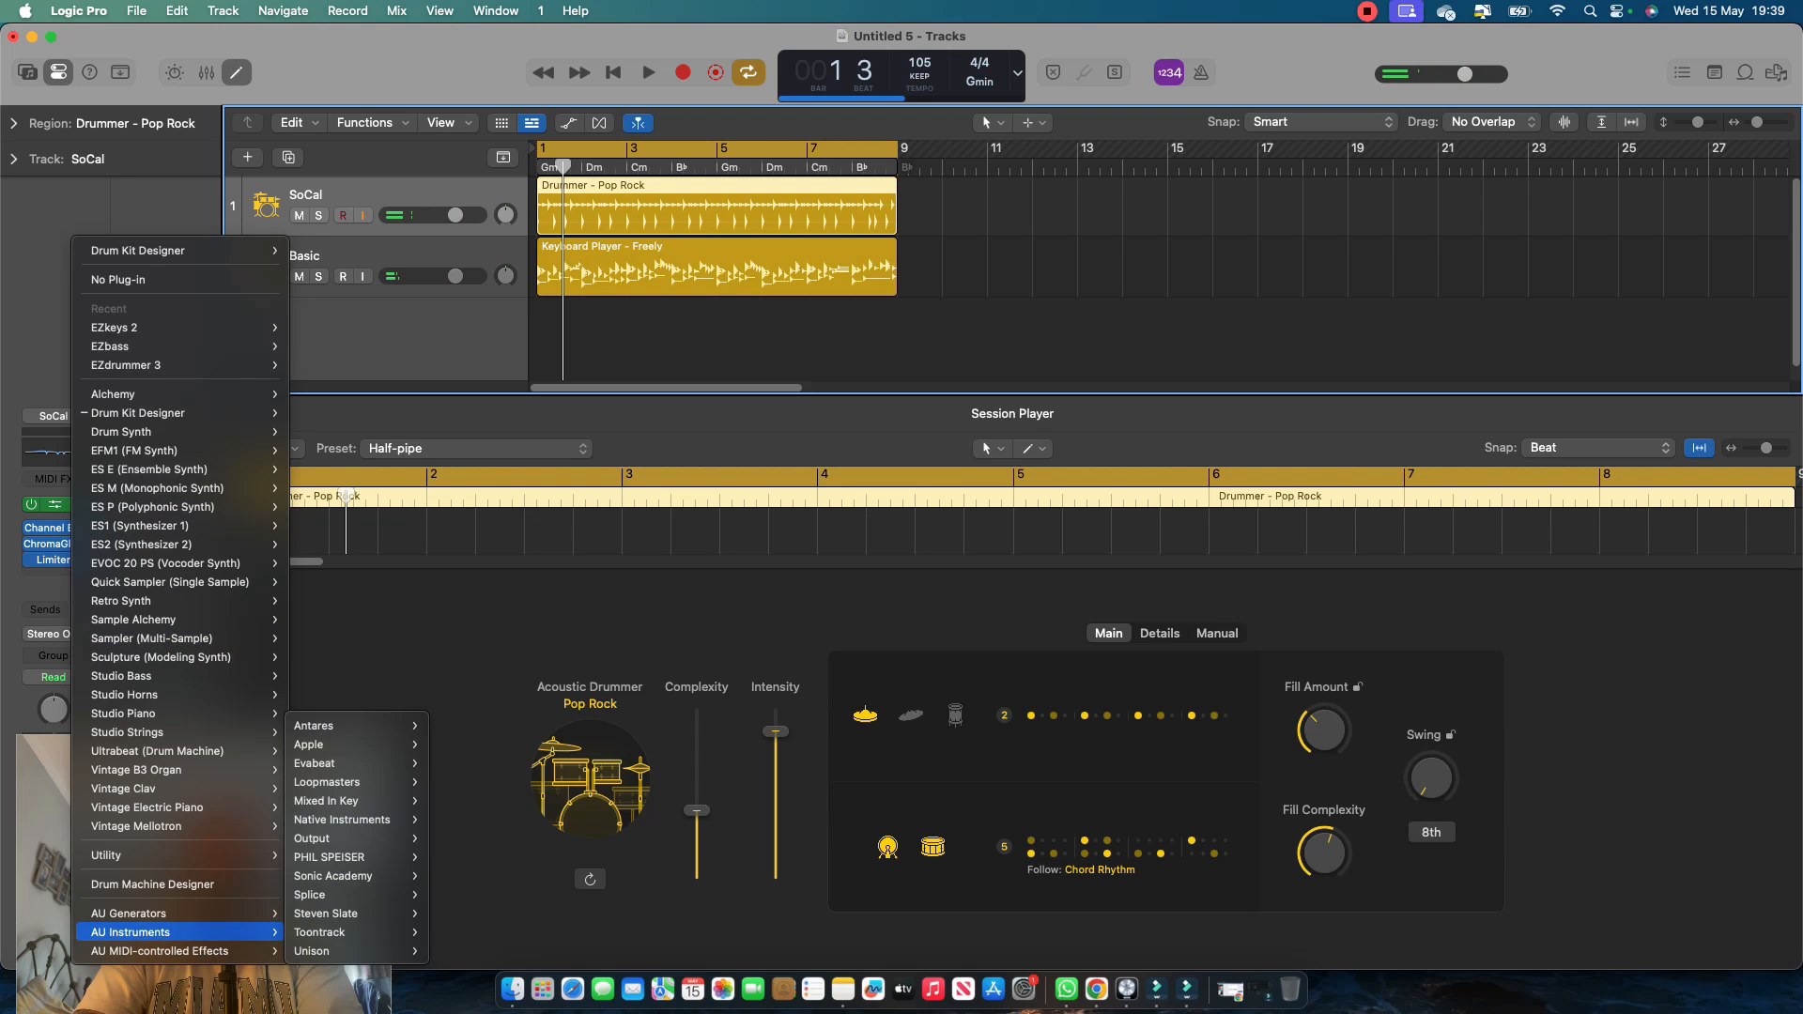
pyautogui.moveTo(324, 932)
pyautogui.moveTo(469, 932)
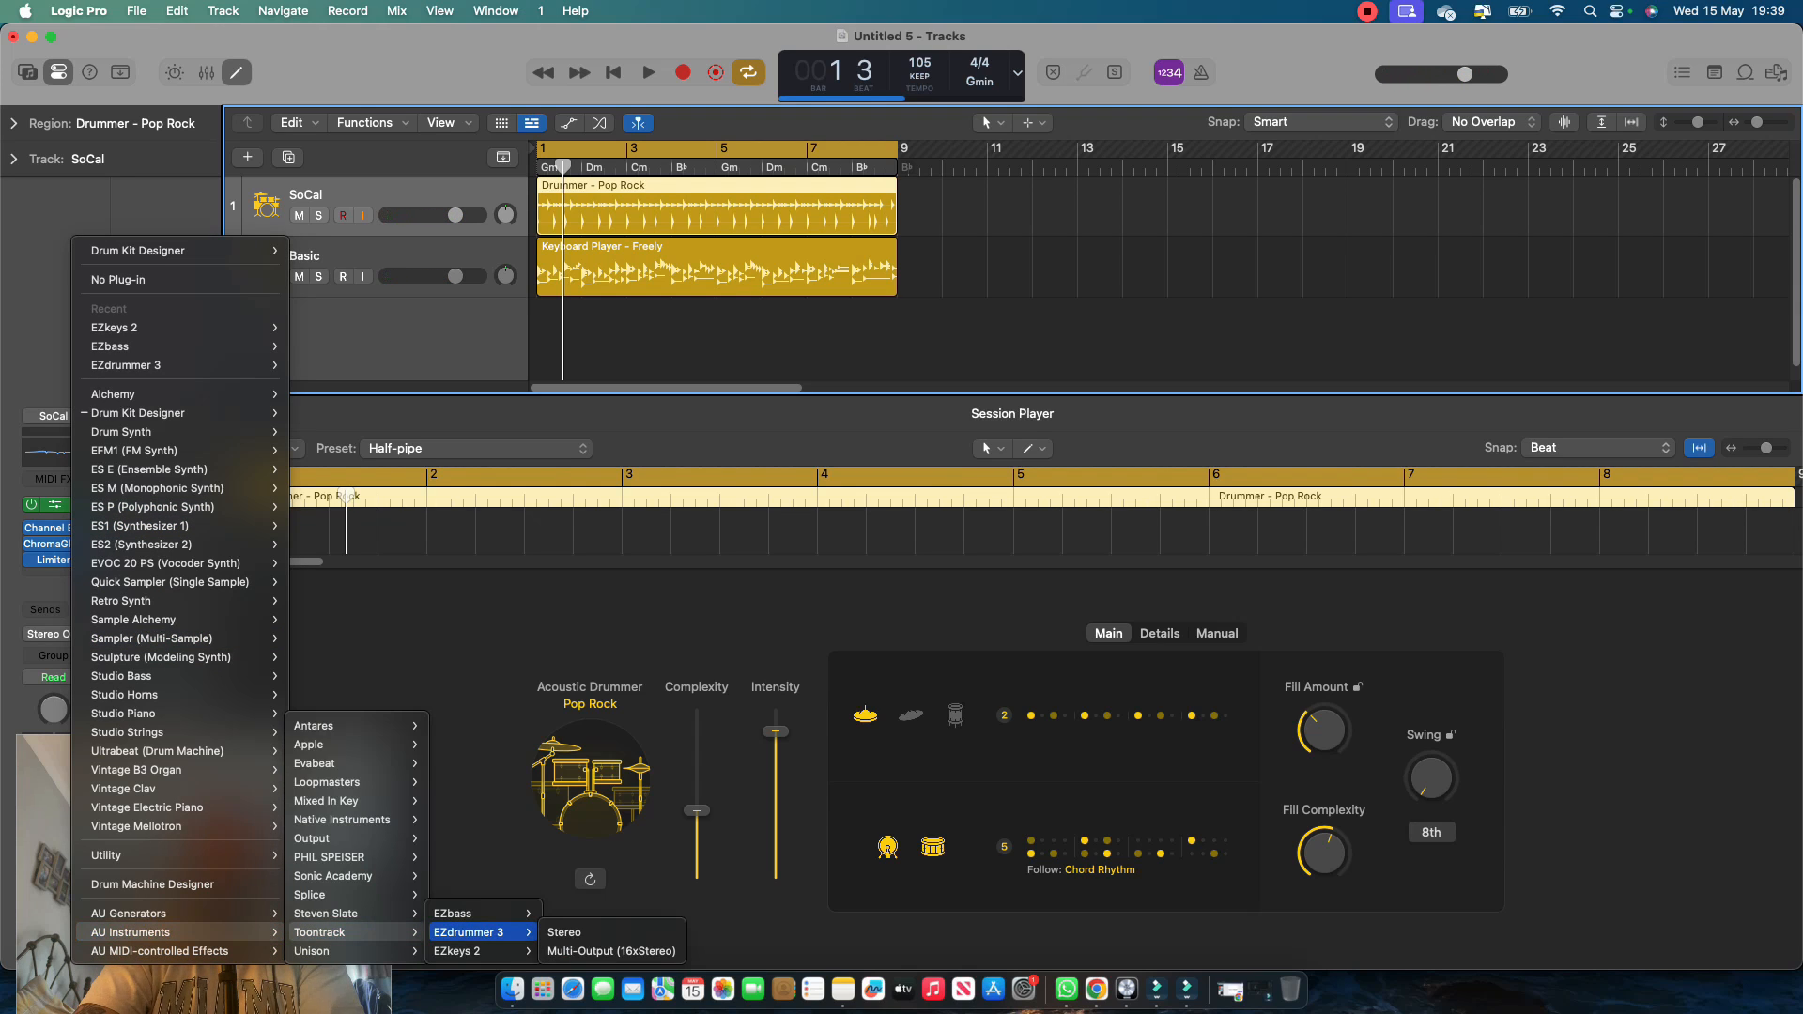
pyautogui.click(565, 933)
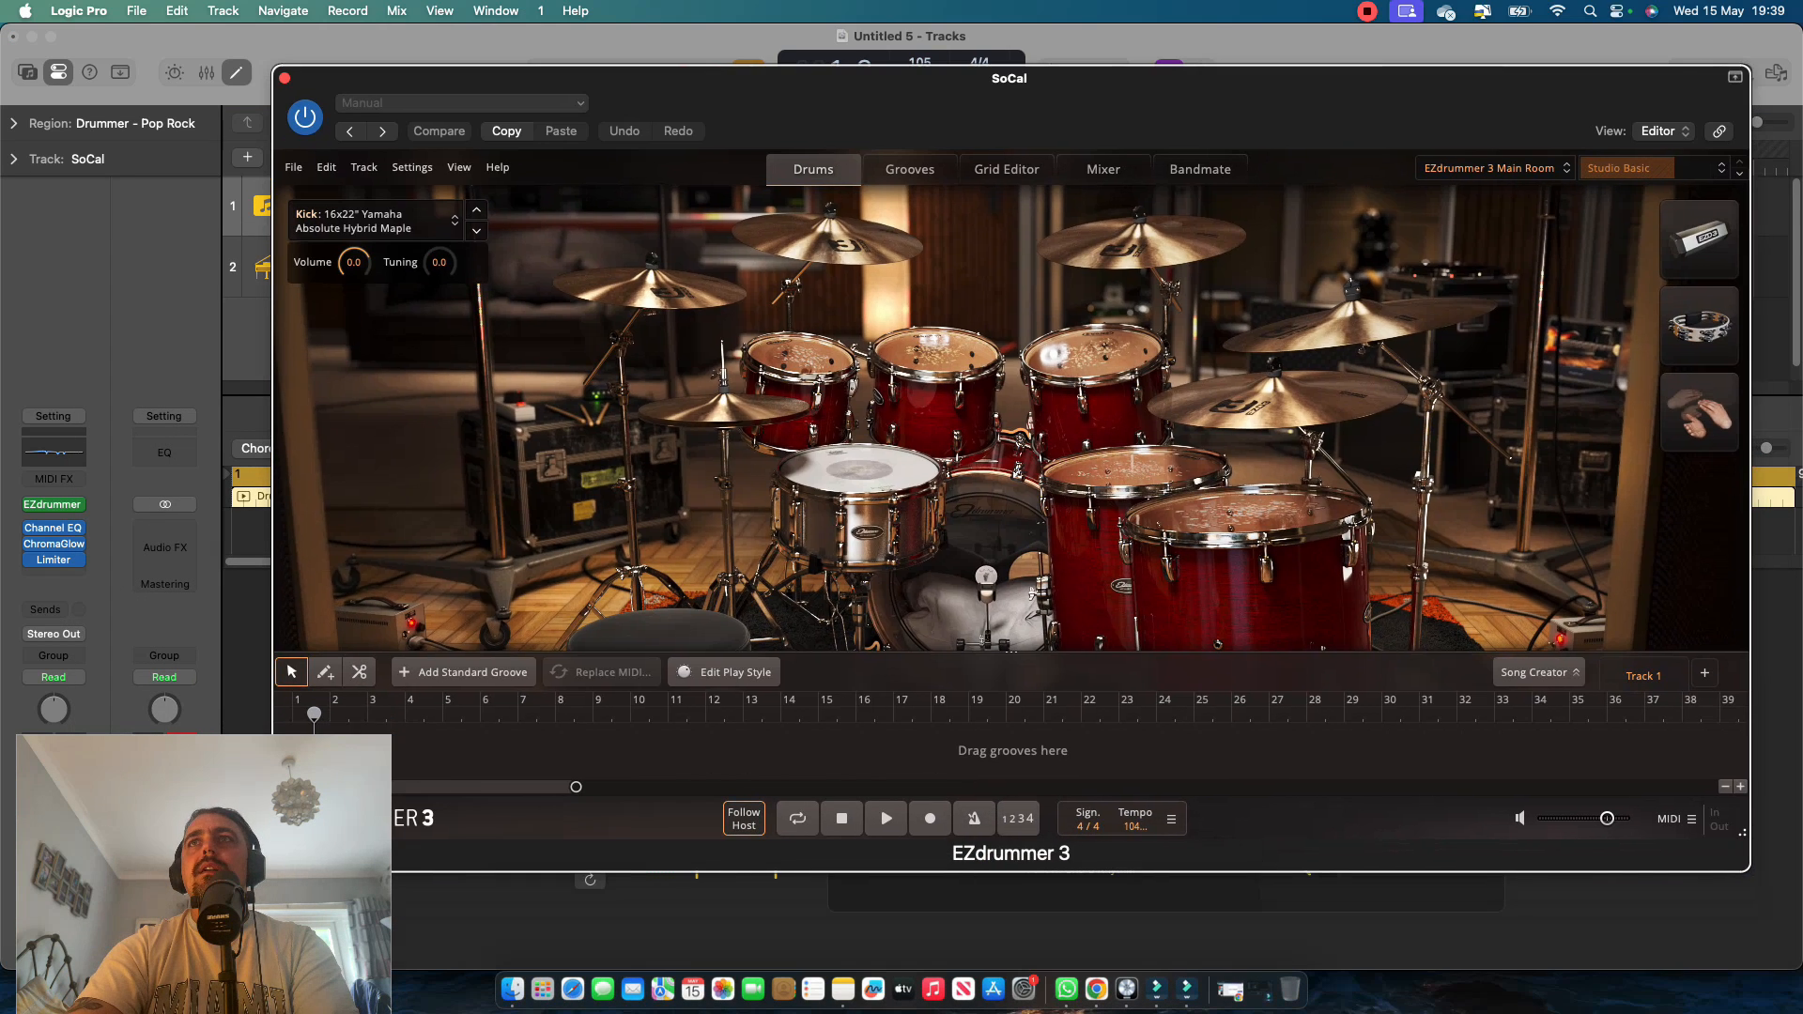
# Load the user preset The Westlands NEW in EZdrummer 3, audition it with the keyboard part, and close the plug-in window.
pyautogui.click(1493, 169)
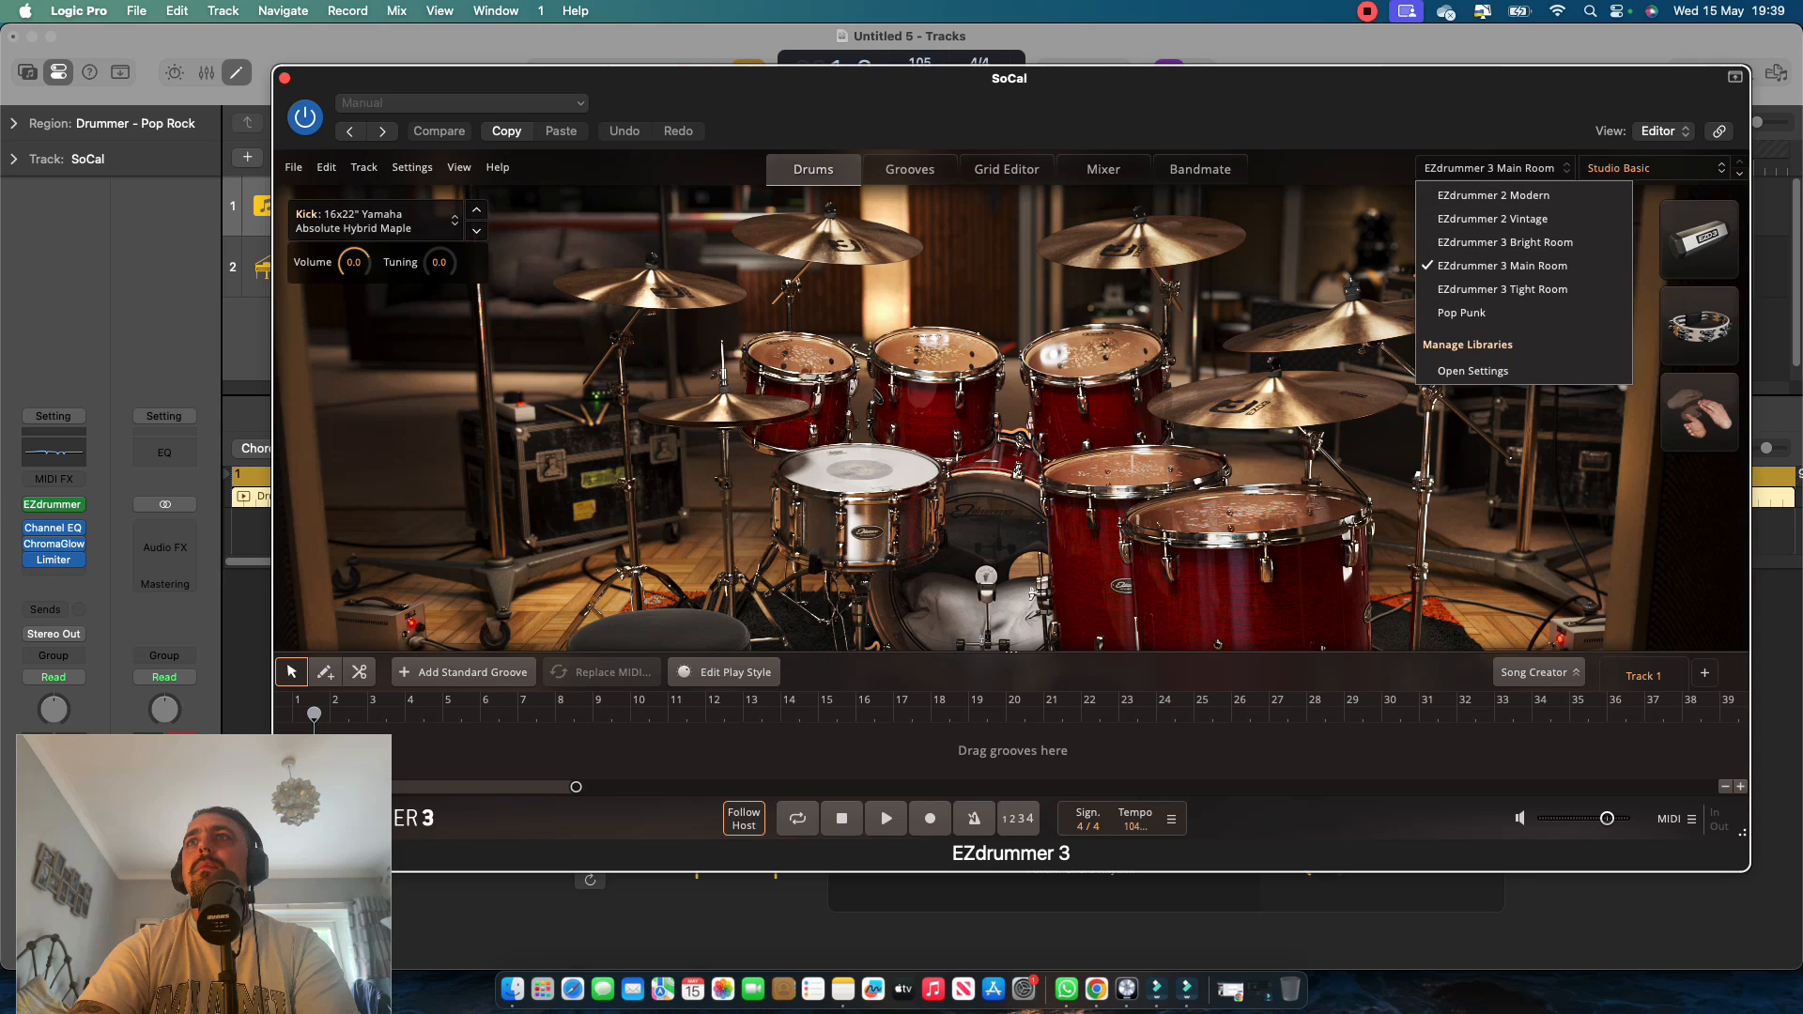
pyautogui.click(1653, 168)
pyautogui.moveTo(1602, 310)
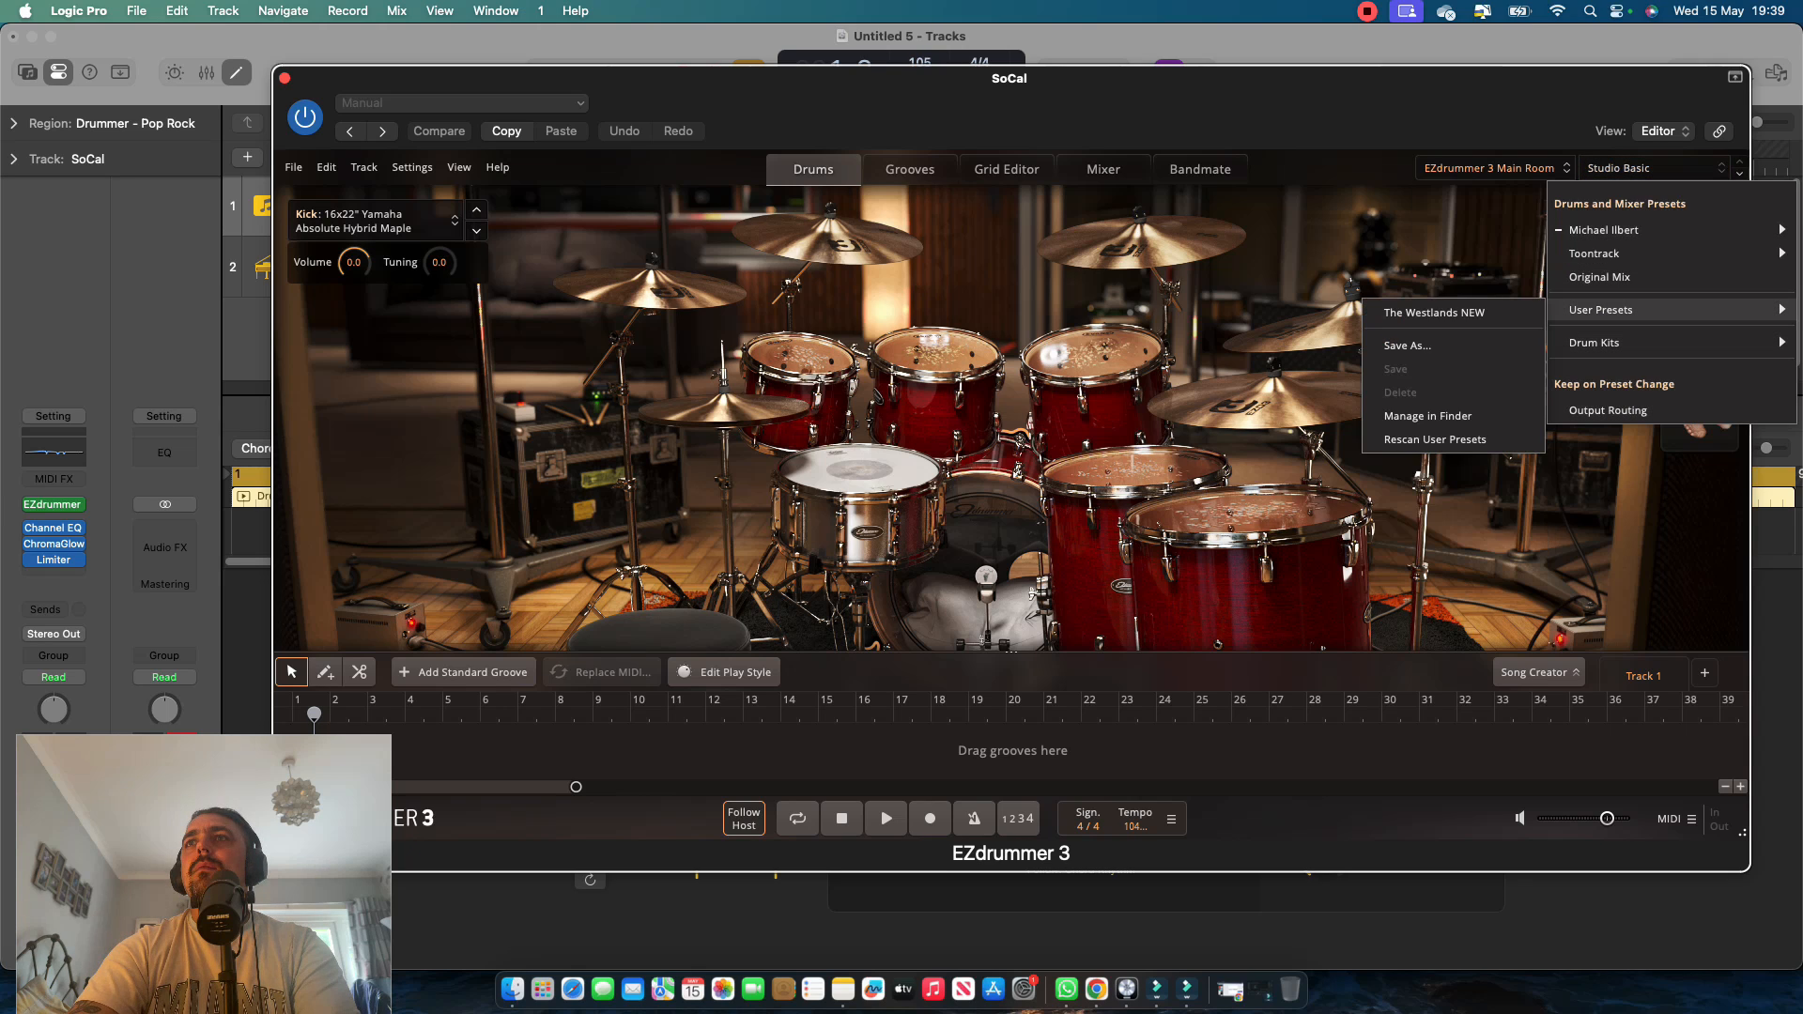
pyautogui.click(1434, 313)
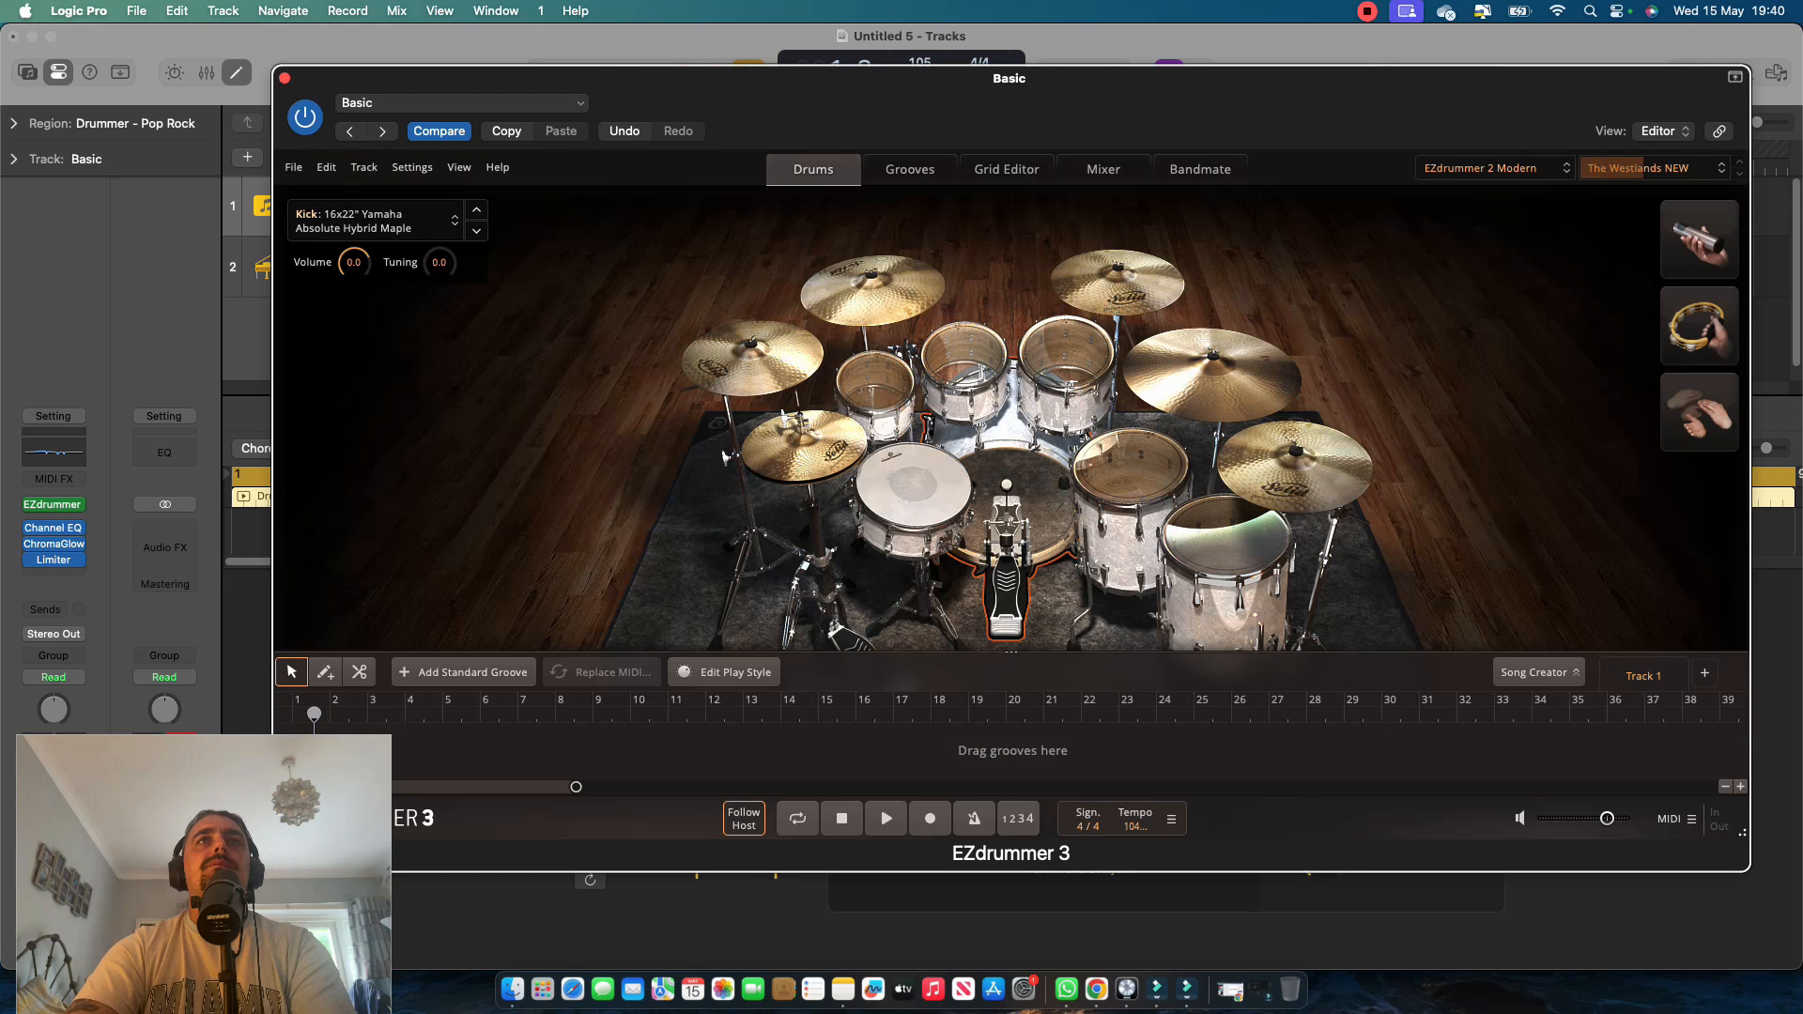
pyautogui.press('space')
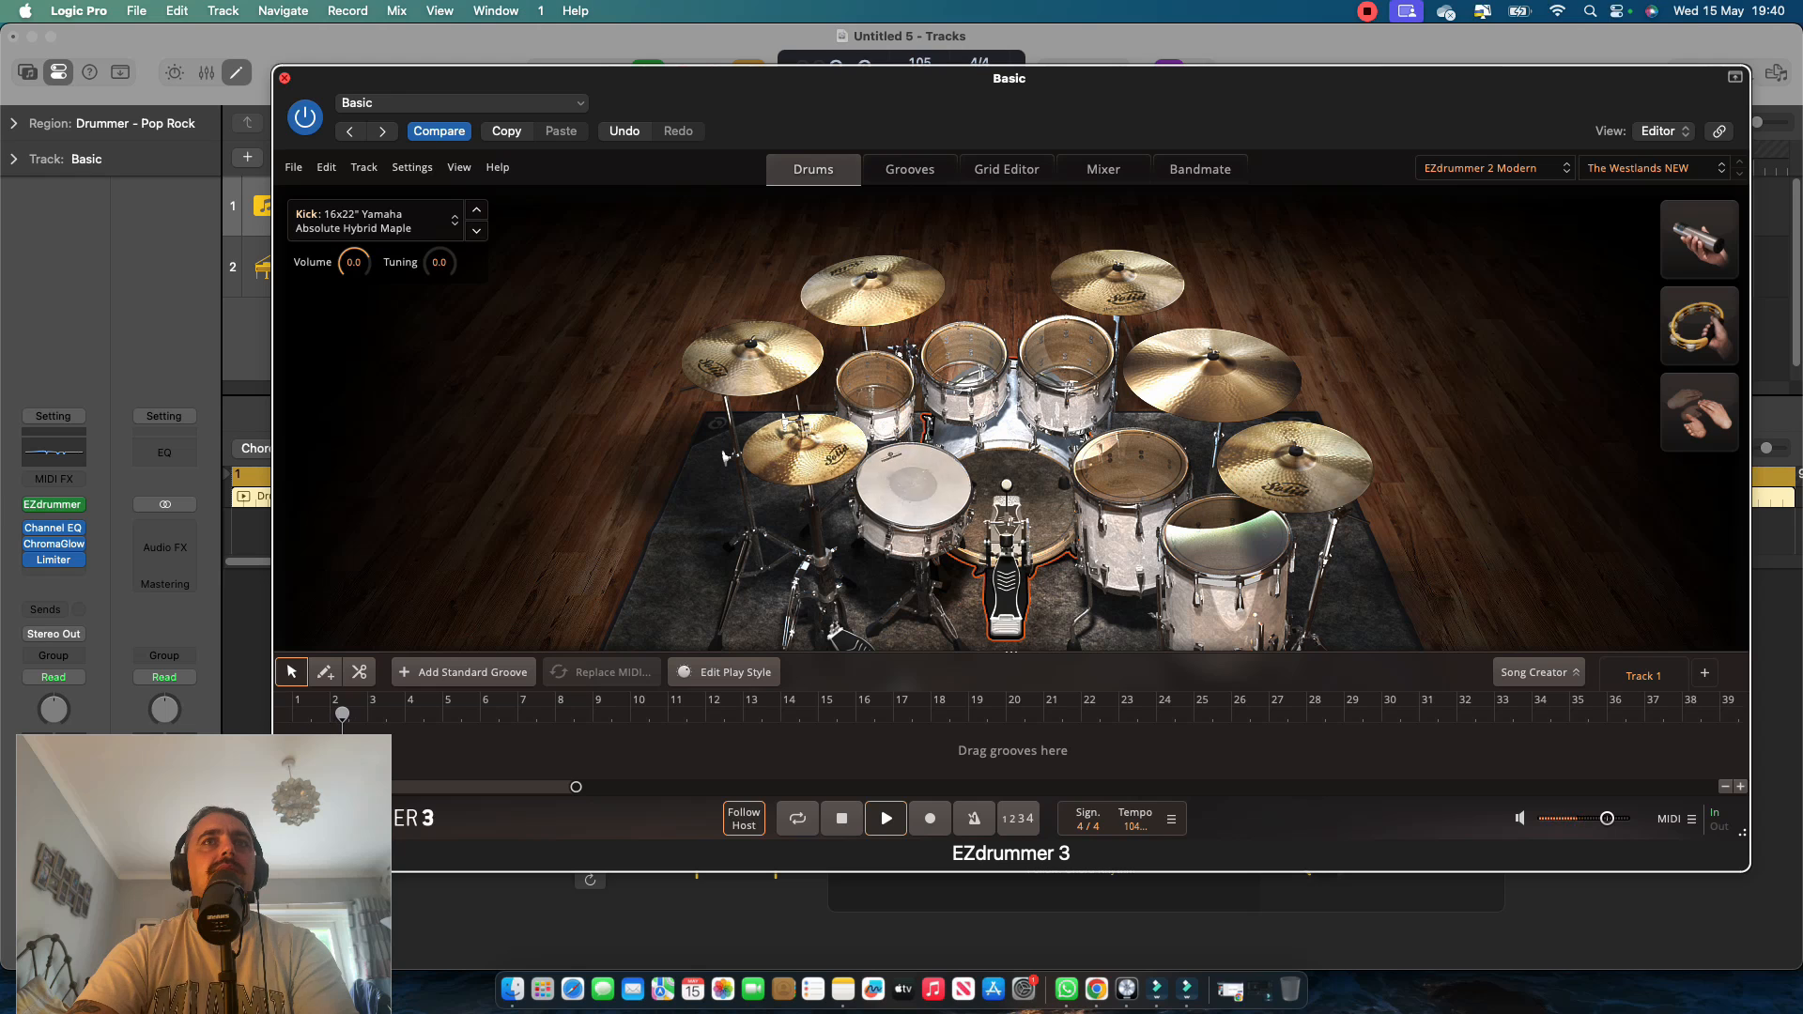
pyautogui.press('super+w')
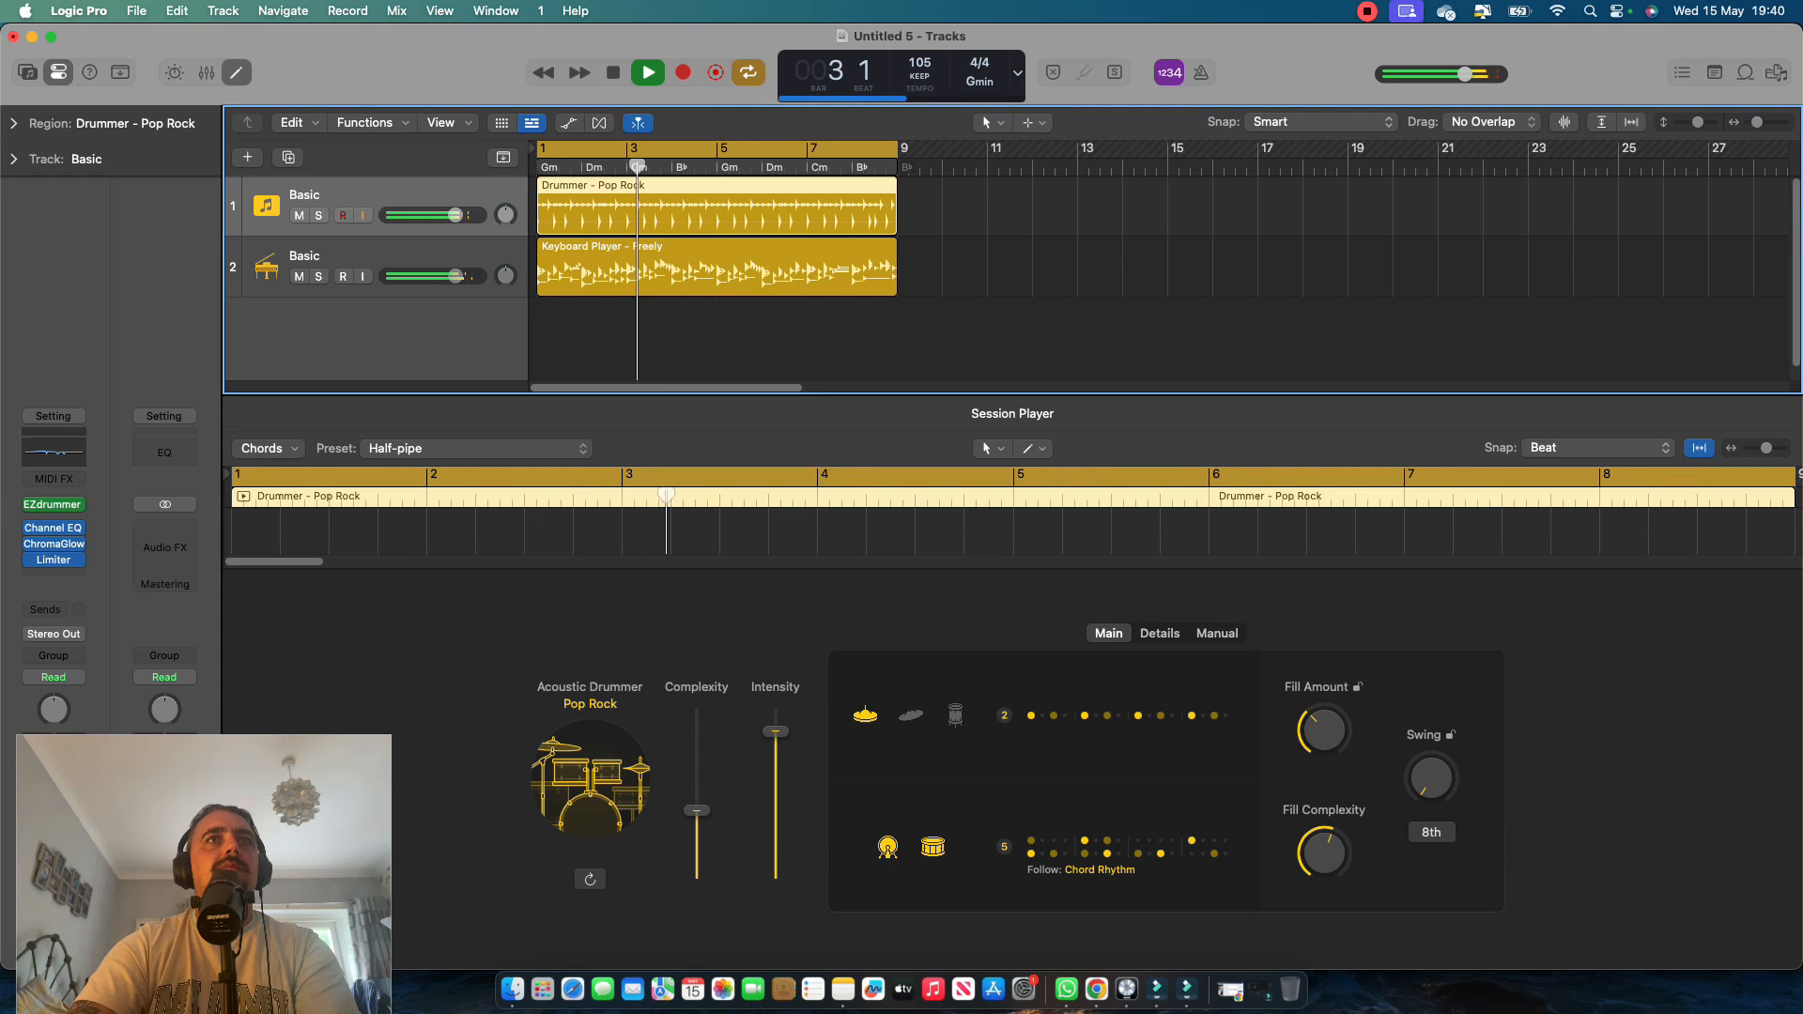
pyautogui.press('space')
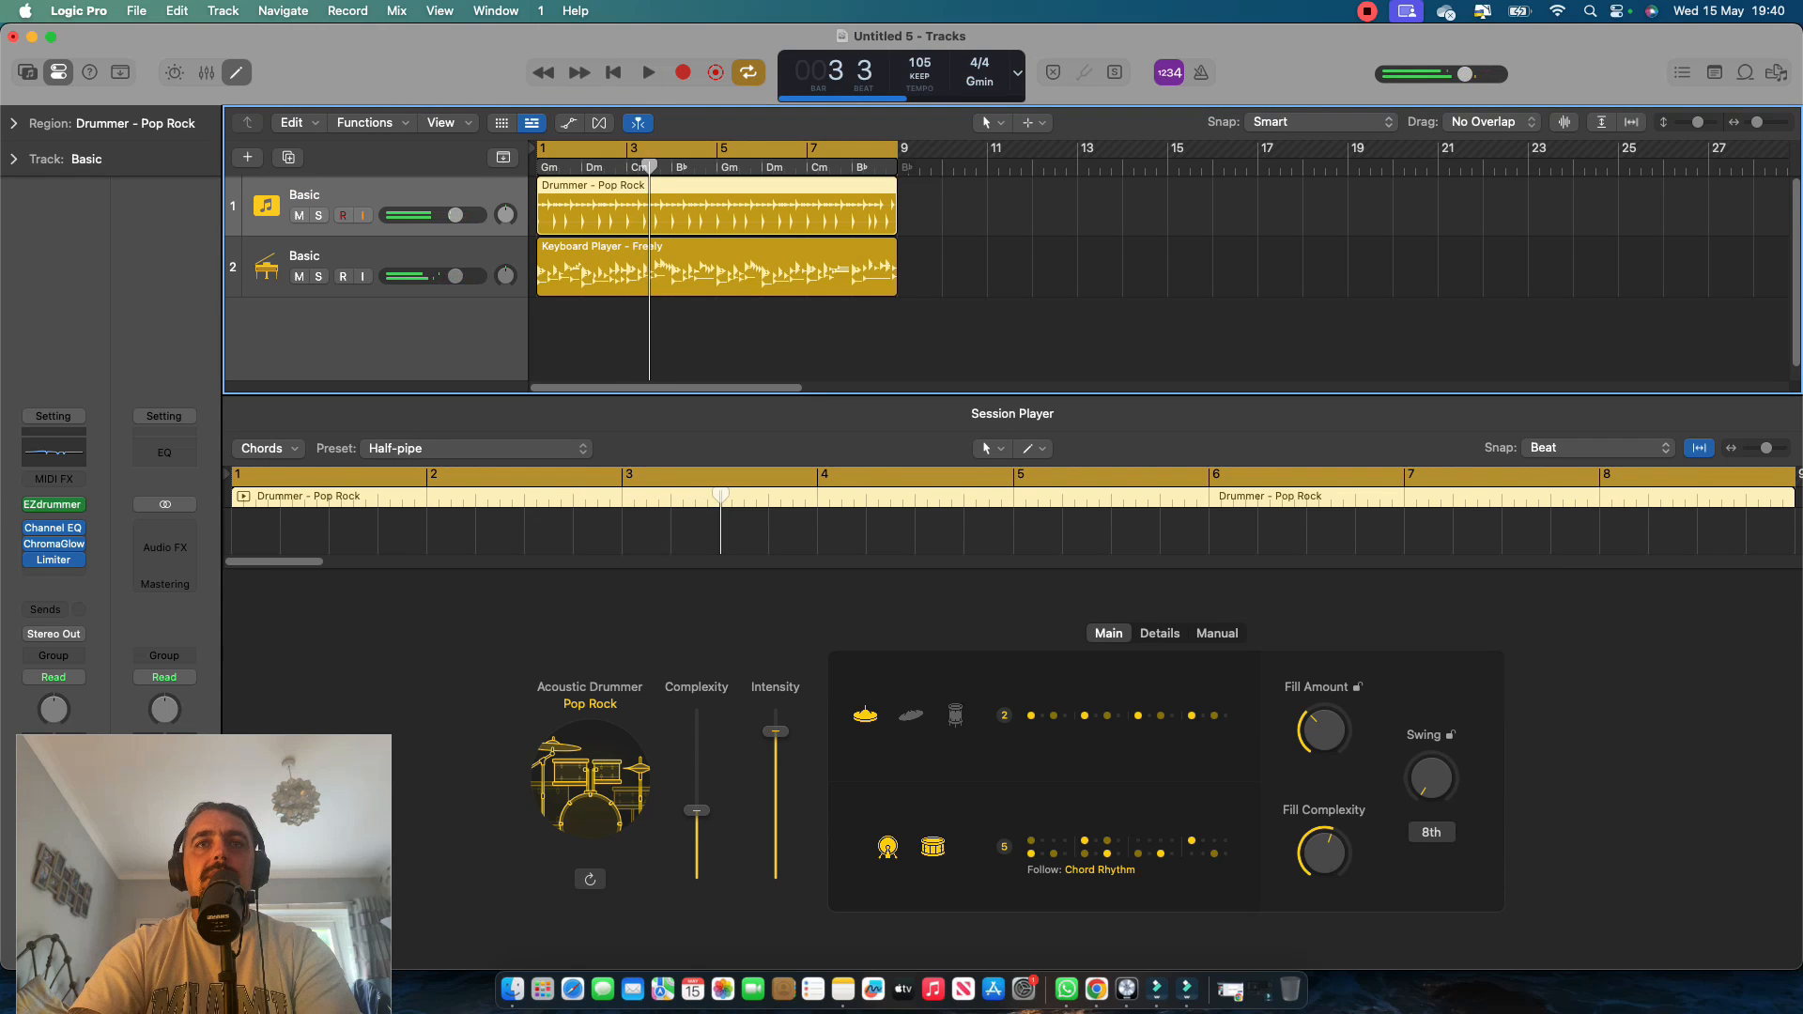
# Lower the drummer's Complexity slightly, browse the acoustic drummer styles, and choose Pop Songwriter without downloading its sound pack.
pyautogui.moveTo(696, 810)
pyautogui.mouseDown()
pyautogui.moveTo(696, 750)
pyautogui.moveTo(696, 818)
pyautogui.mouseUp()
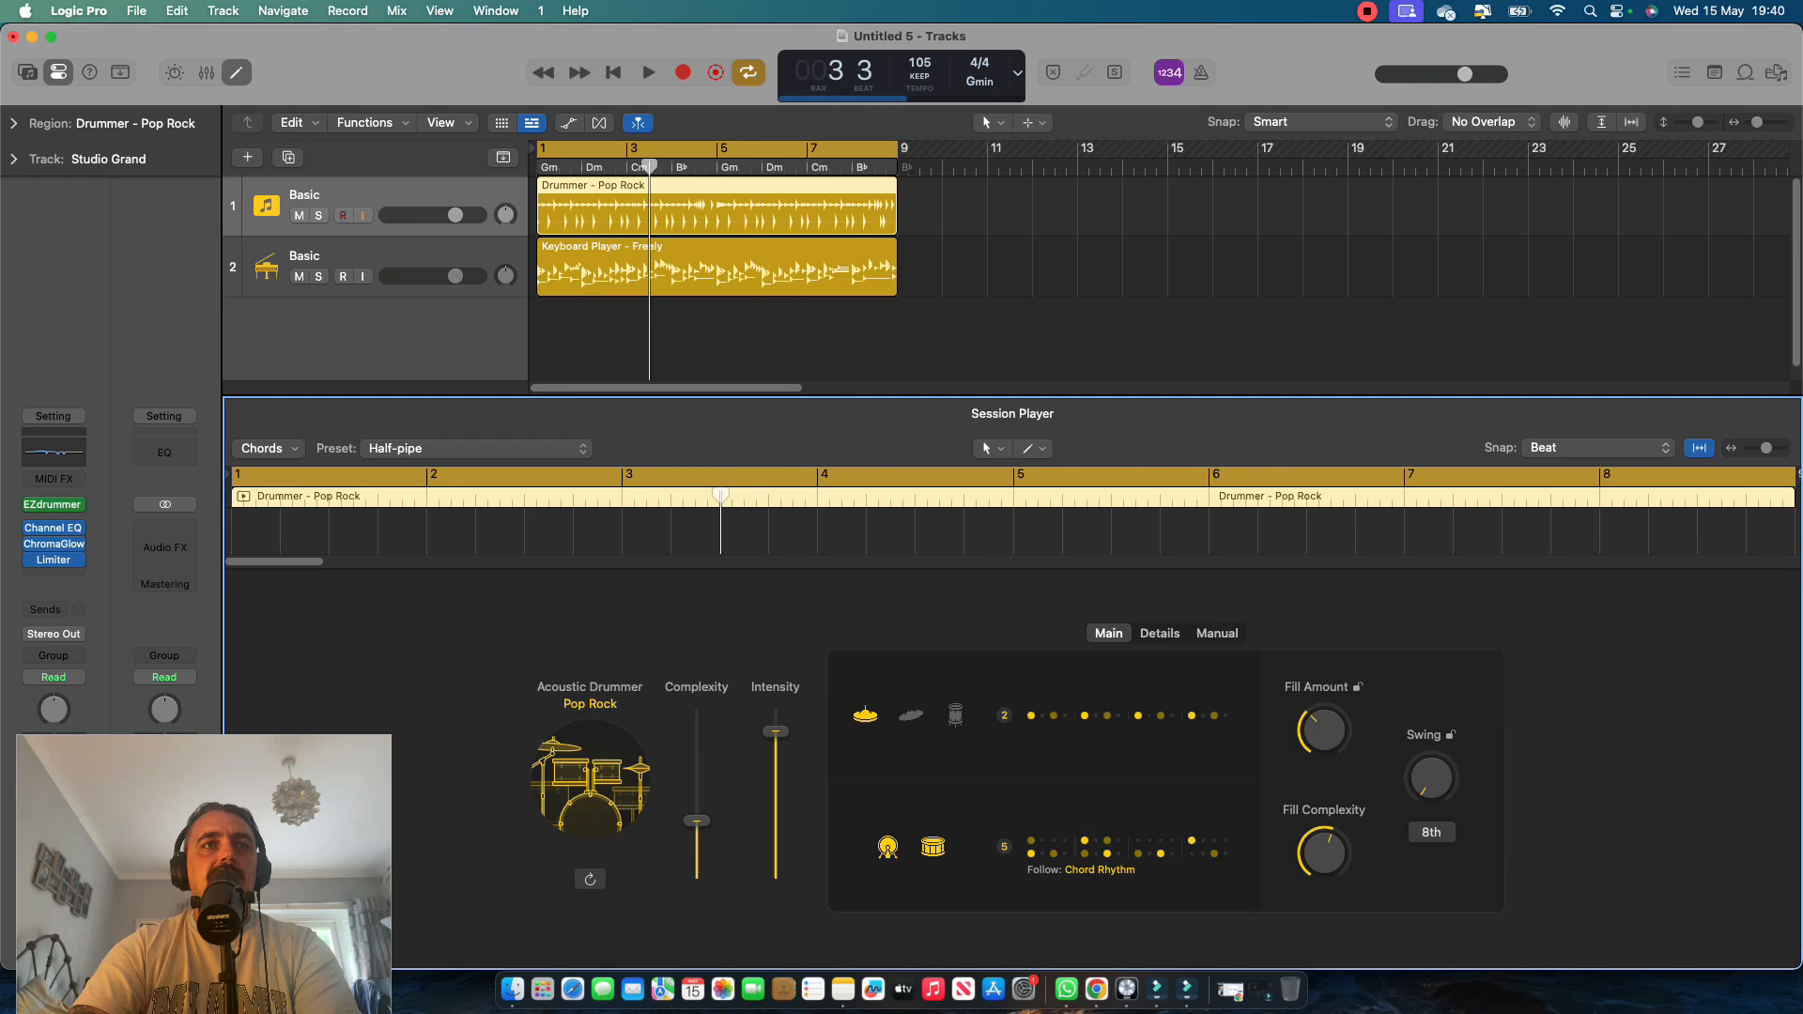
pyautogui.click(590, 703)
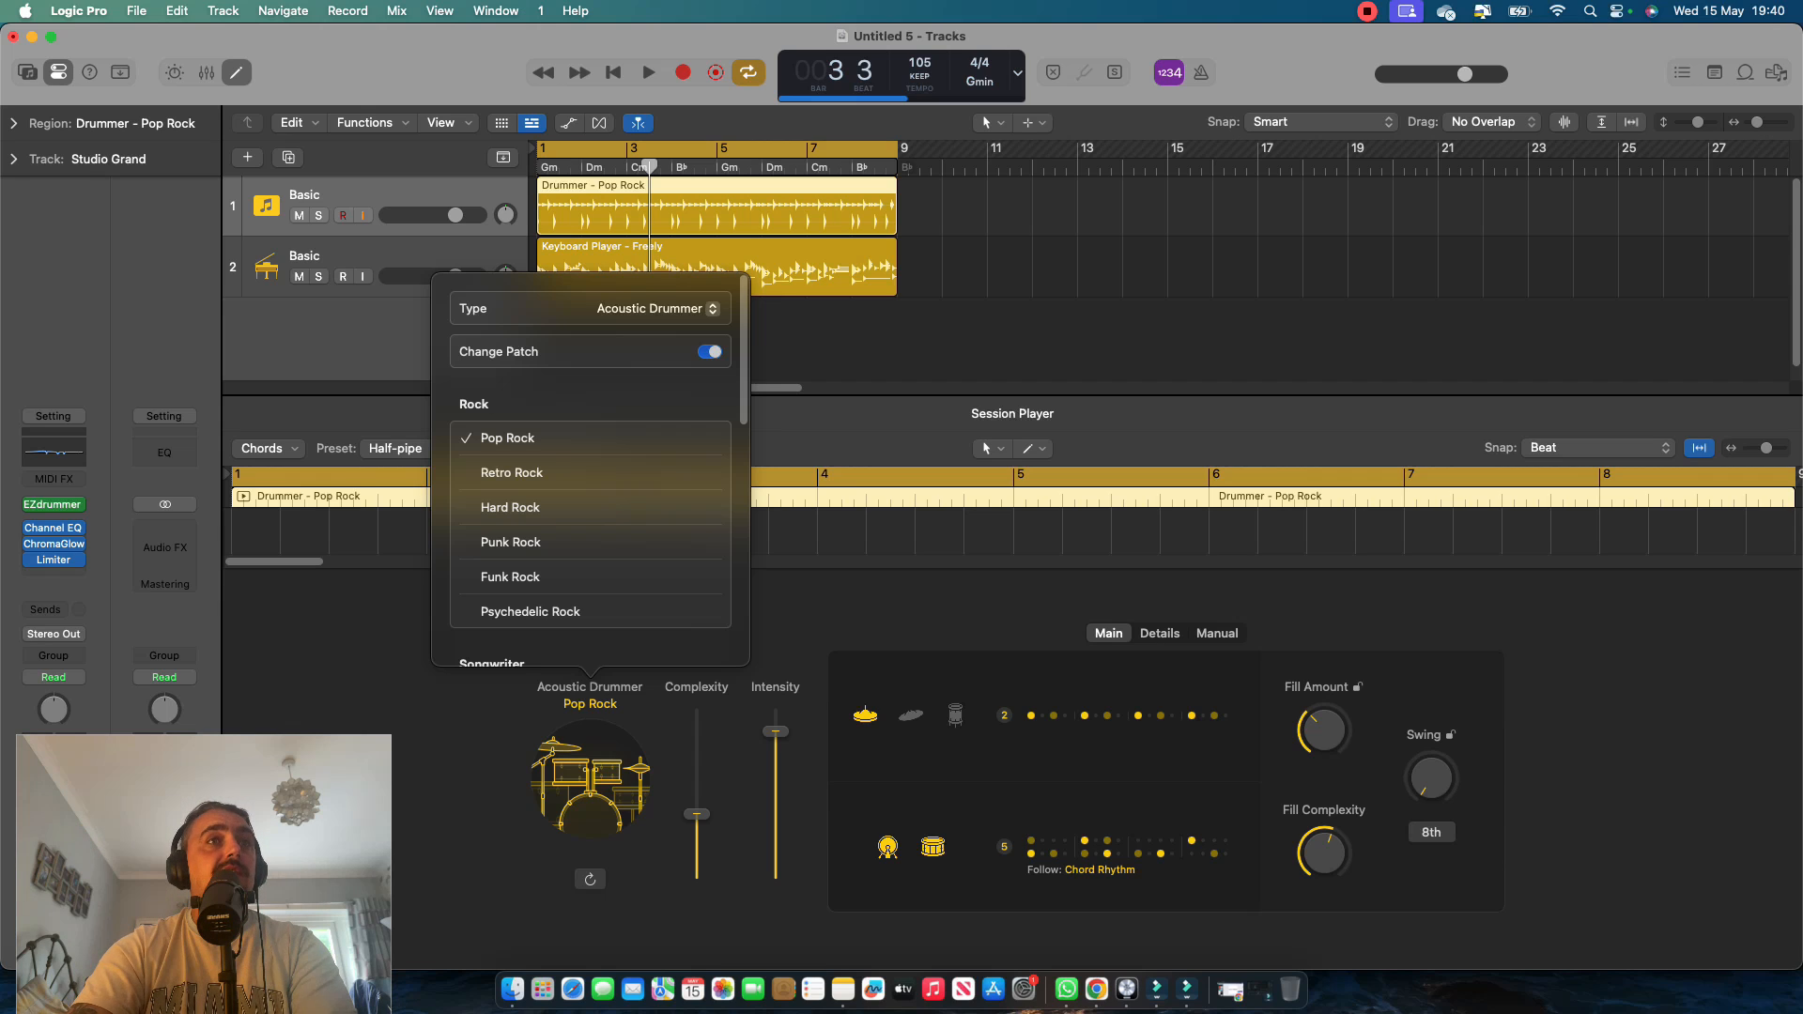
pyautogui.scroll(-5, 590, 466)
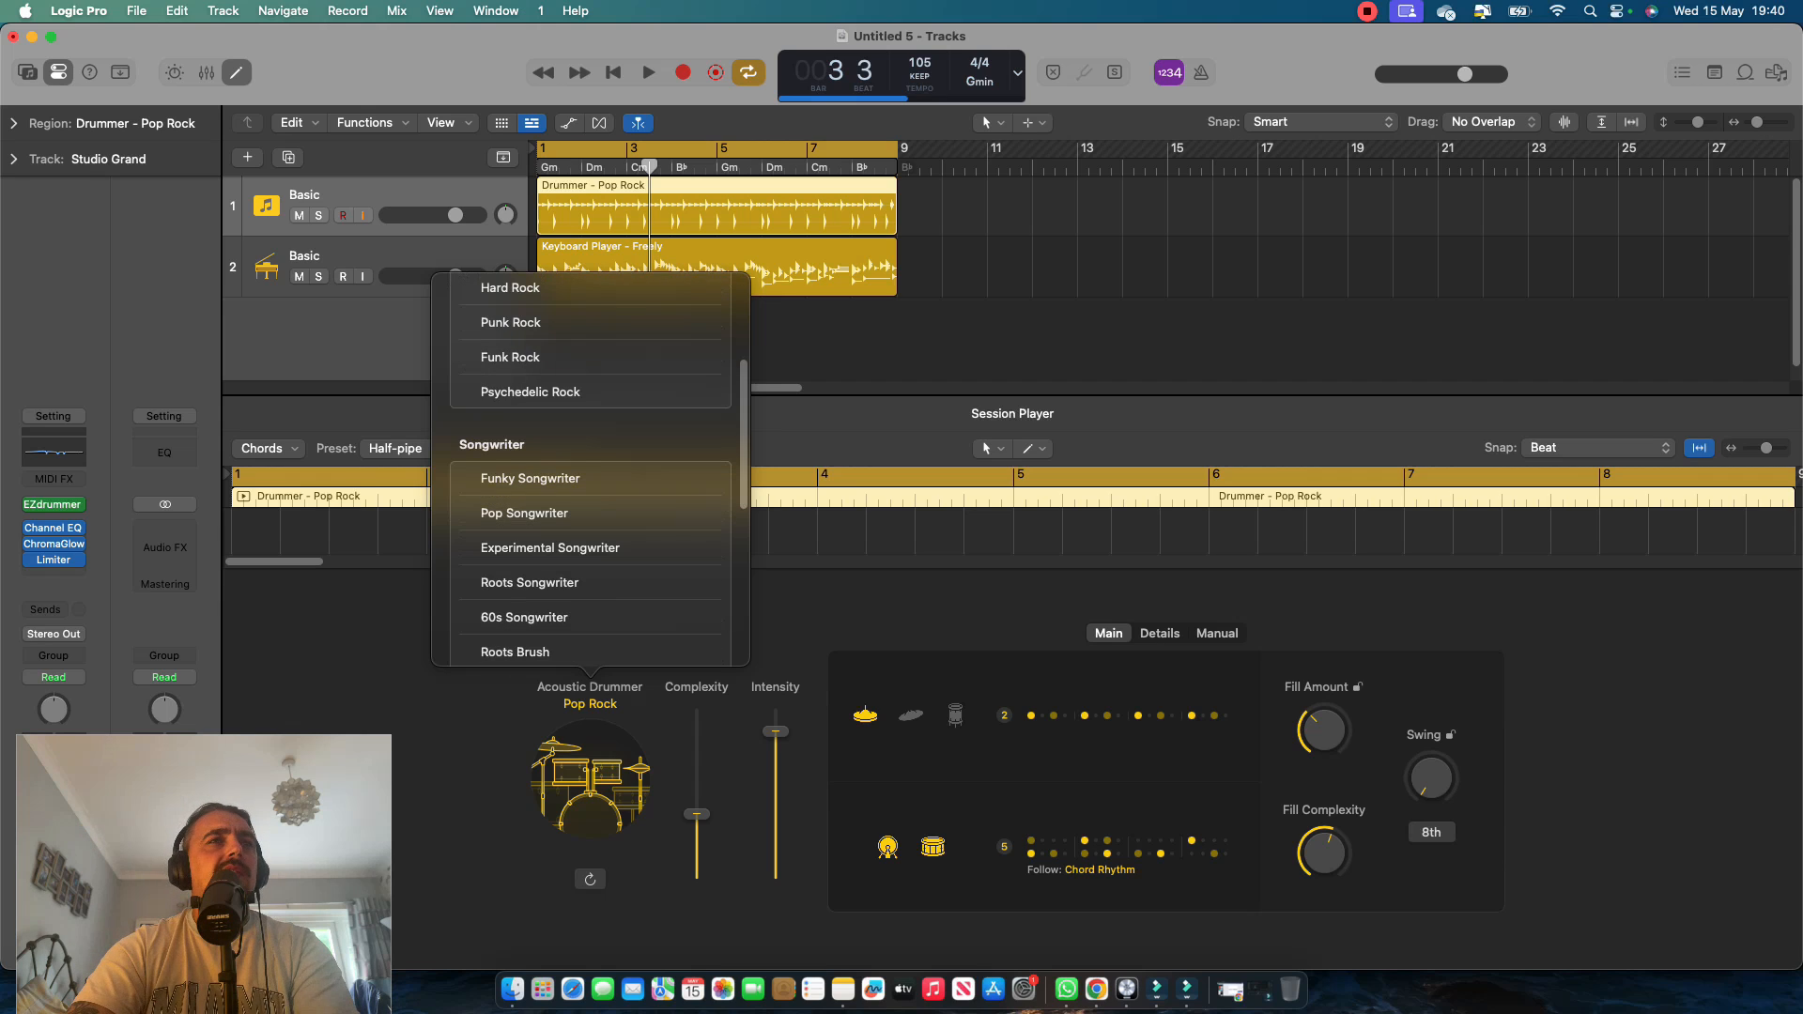
pyautogui.scroll(-2, 590, 467)
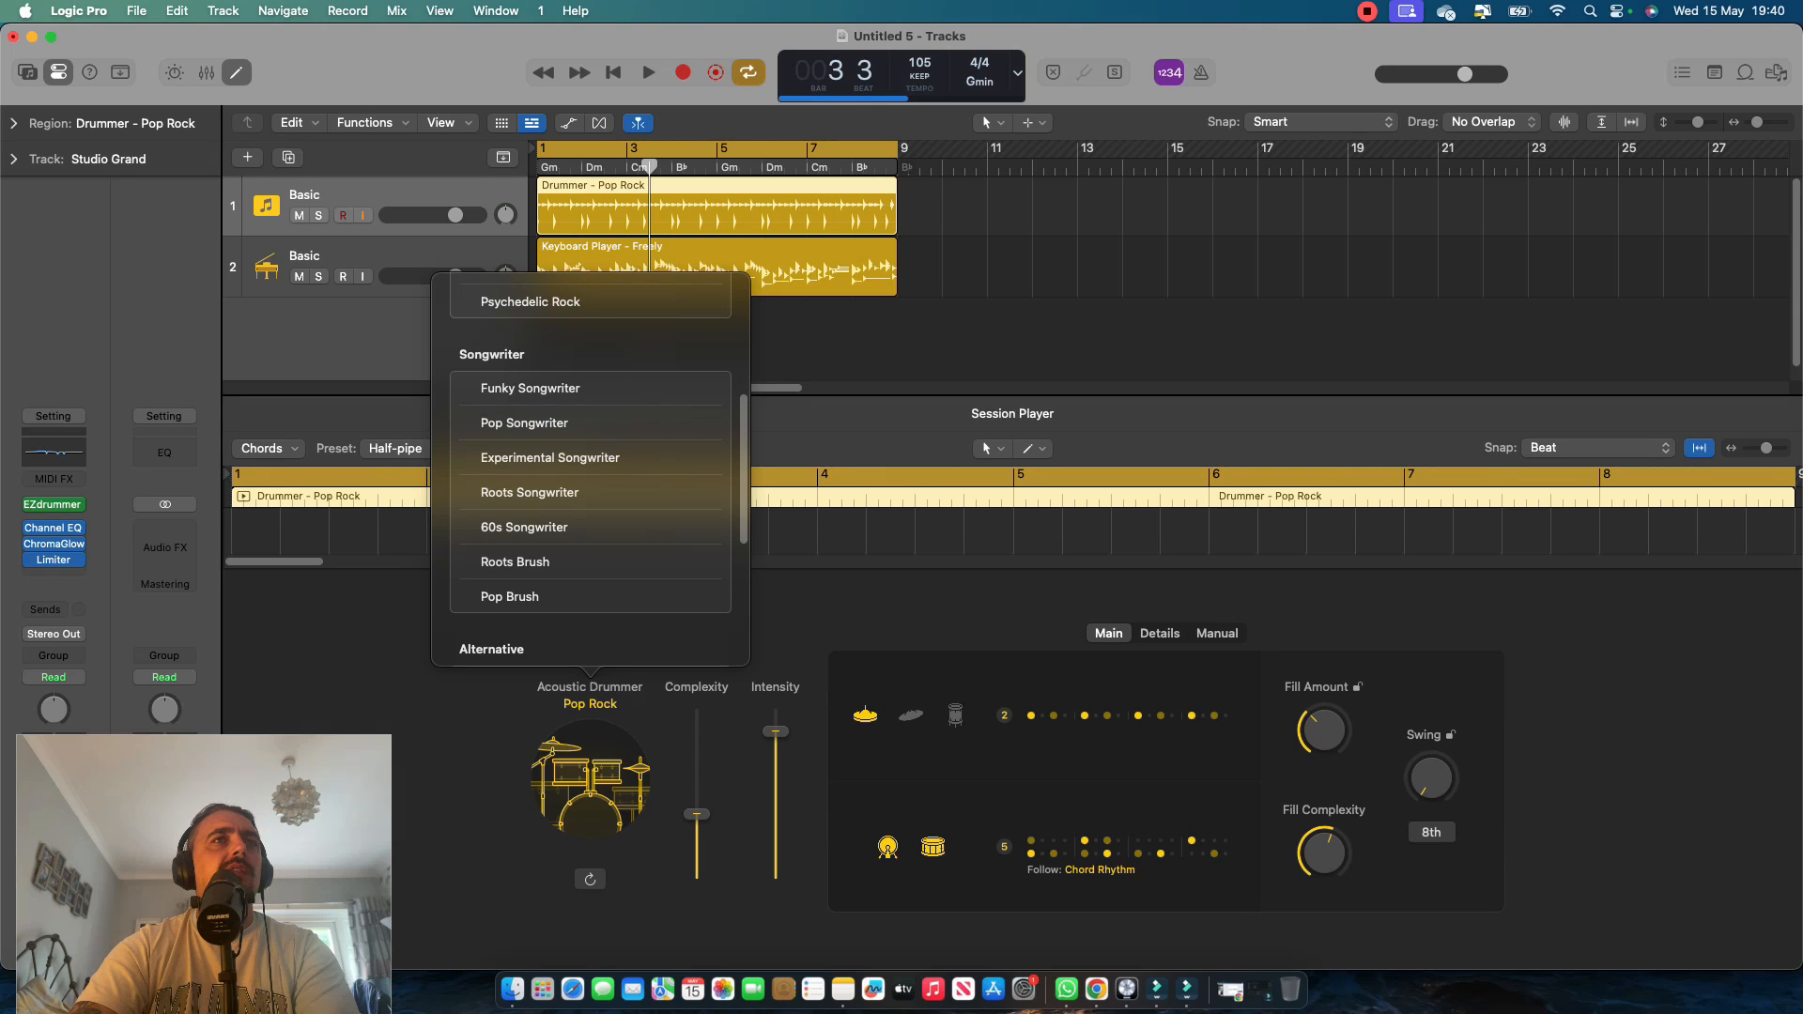
pyautogui.scroll(-7, 590, 470)
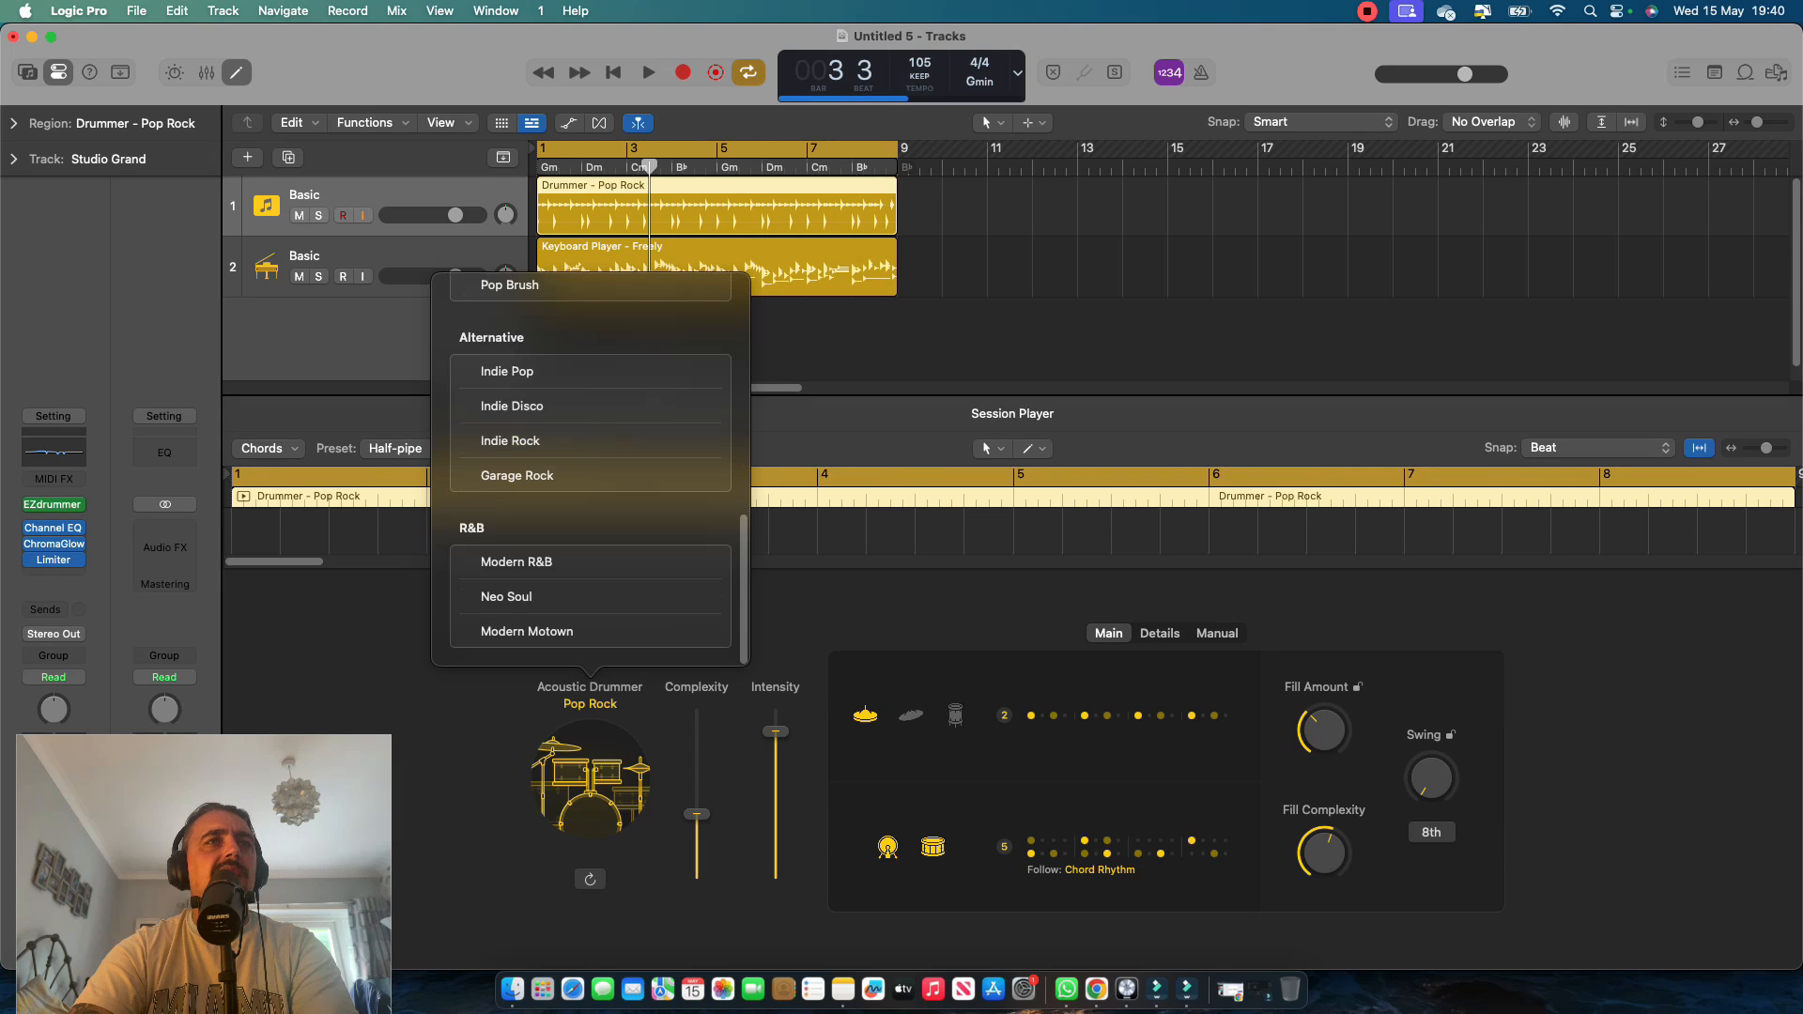
pyautogui.scroll(7, 590, 469)
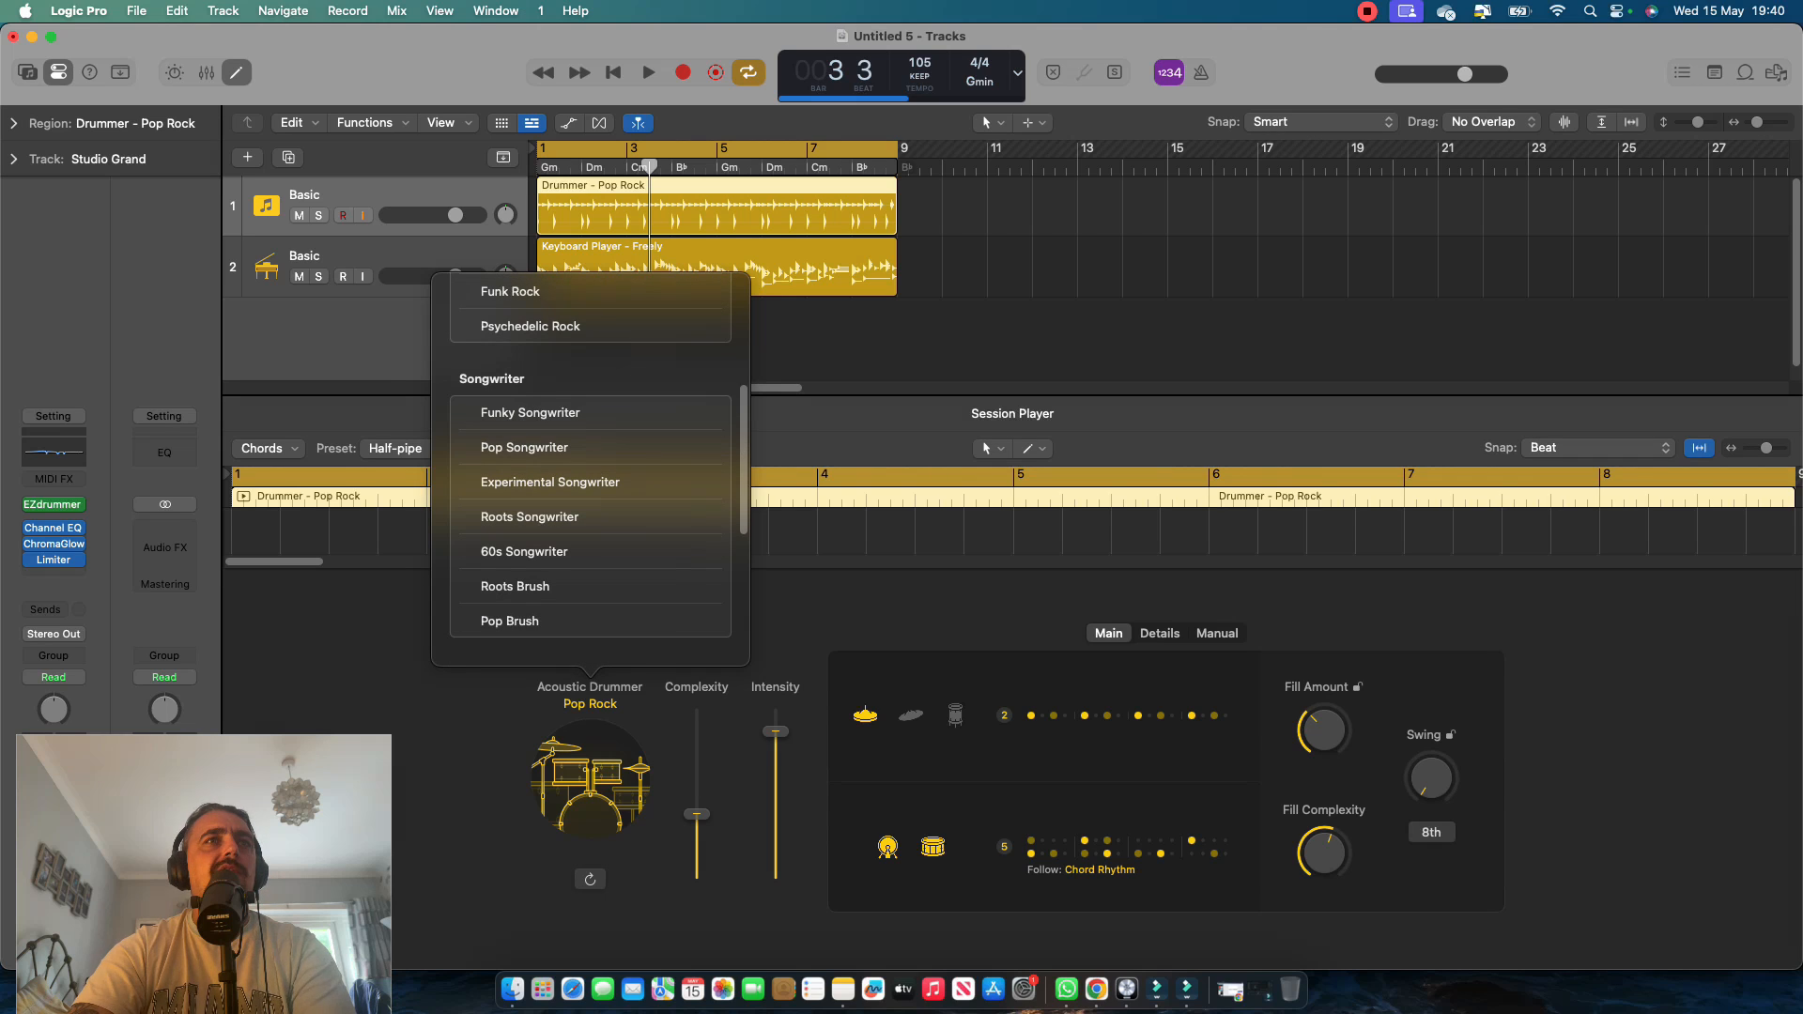
pyautogui.click(524, 447)
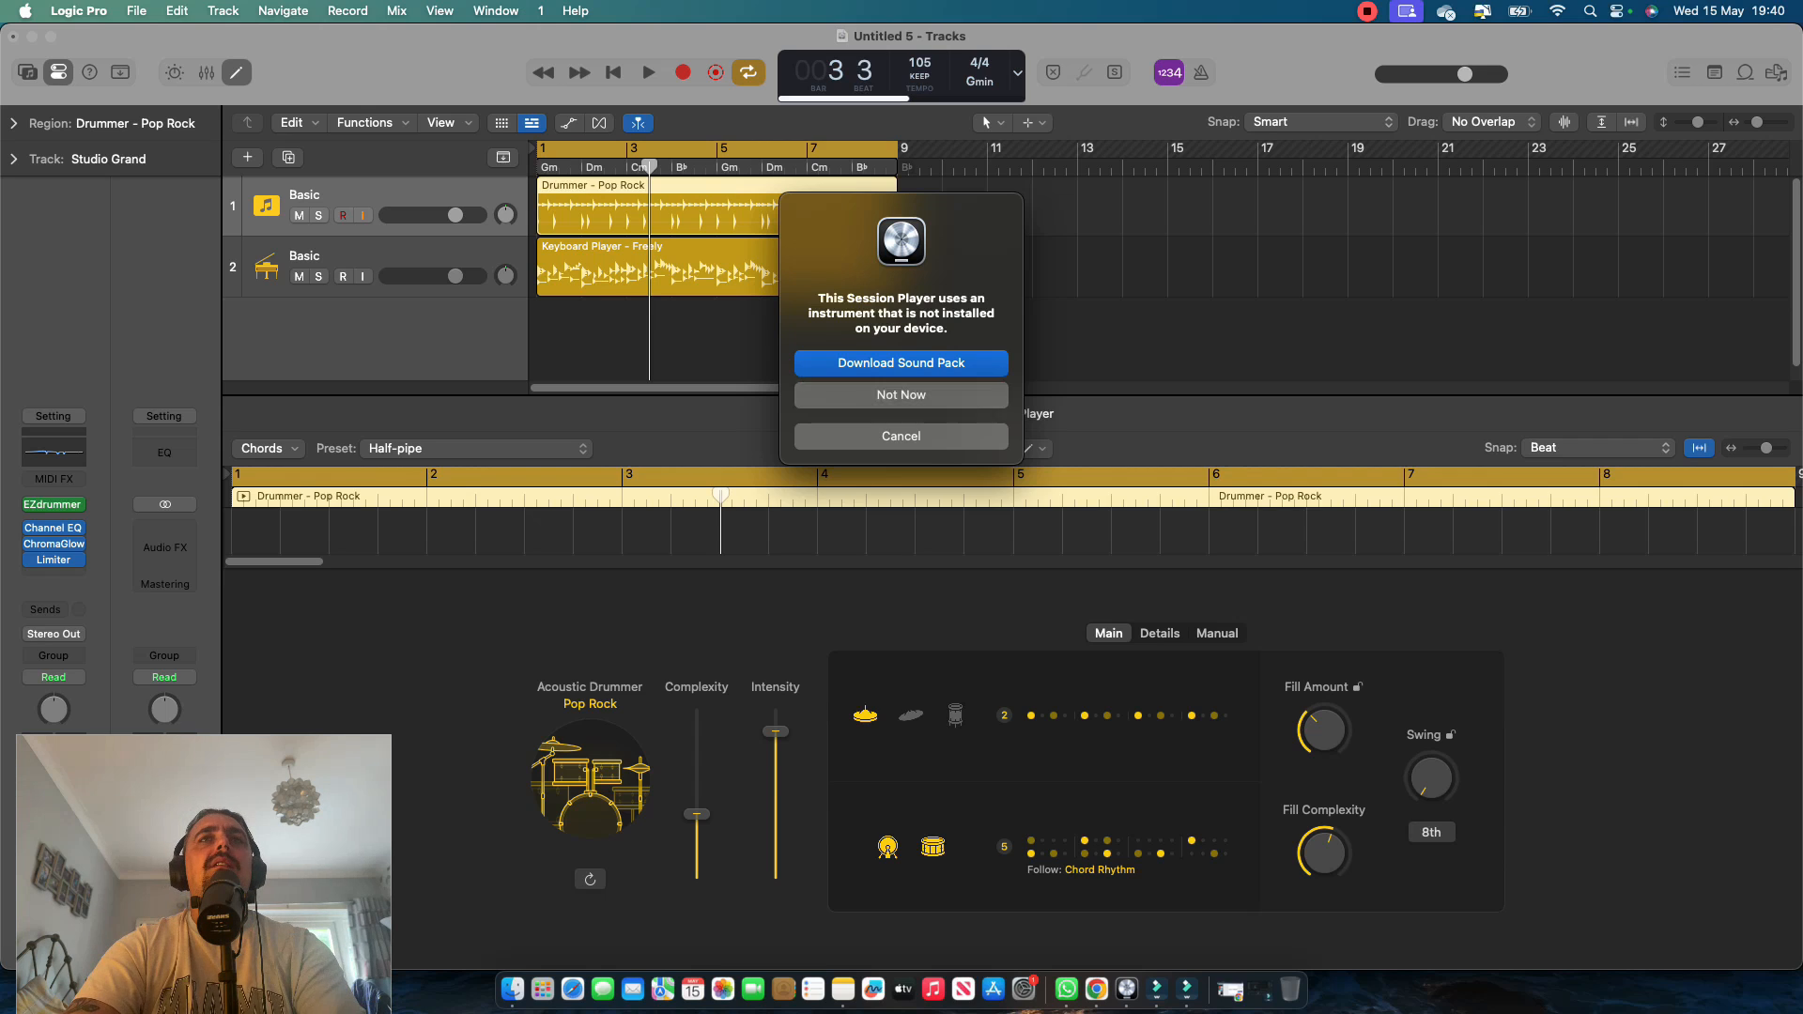
pyautogui.click(901, 395)
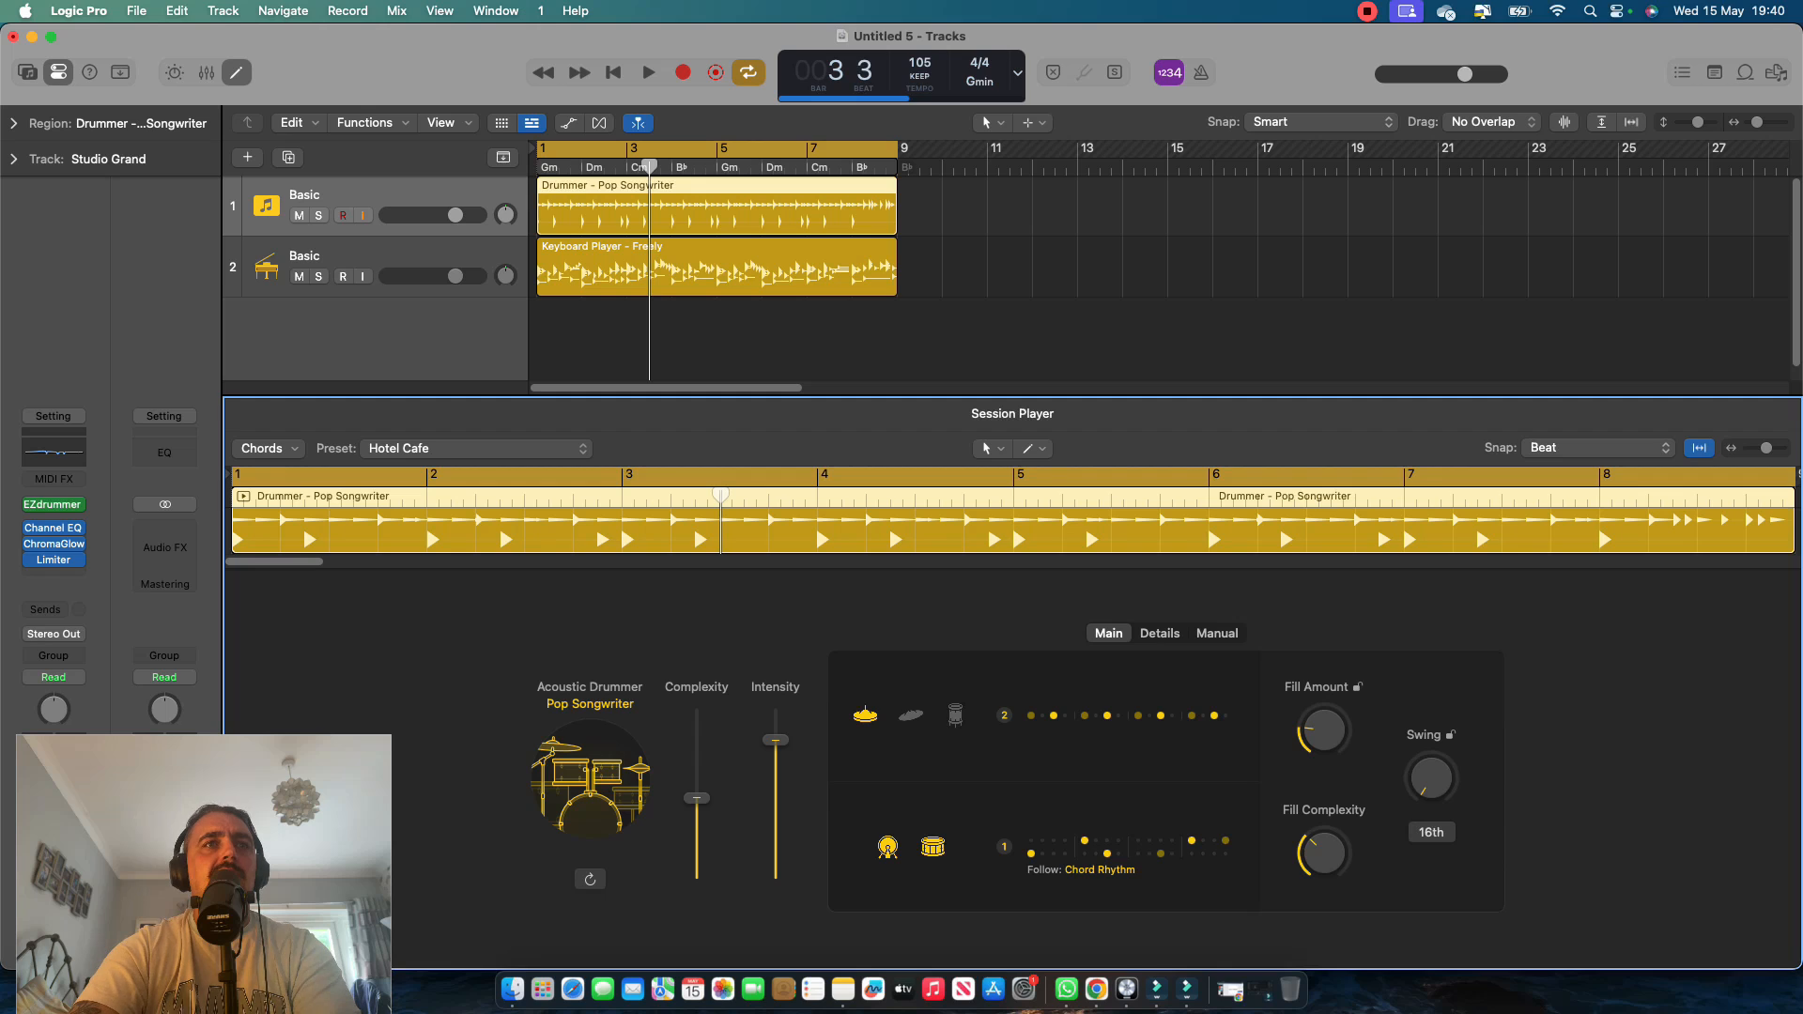
# During playback, choose pattern 1 for the drummer's hi-hat, raise Complexity, and set Intensity to maximum.
pyautogui.press('space')
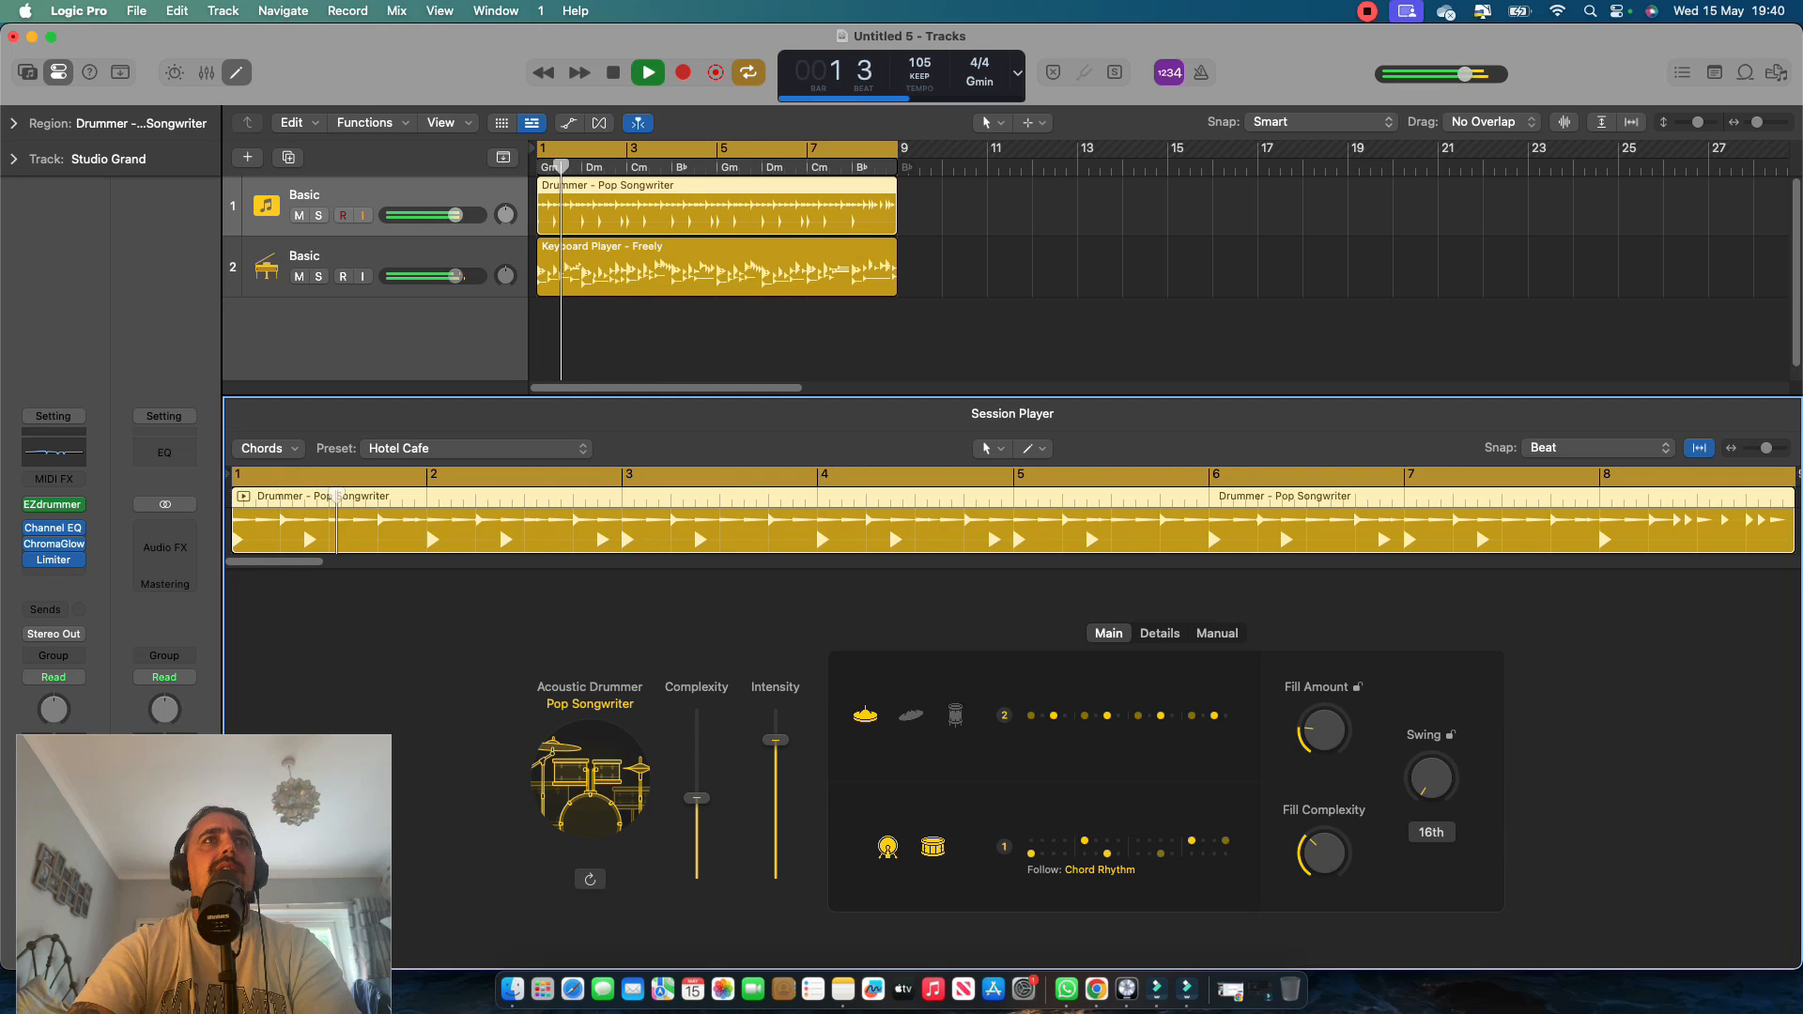
pyautogui.click(1108, 716)
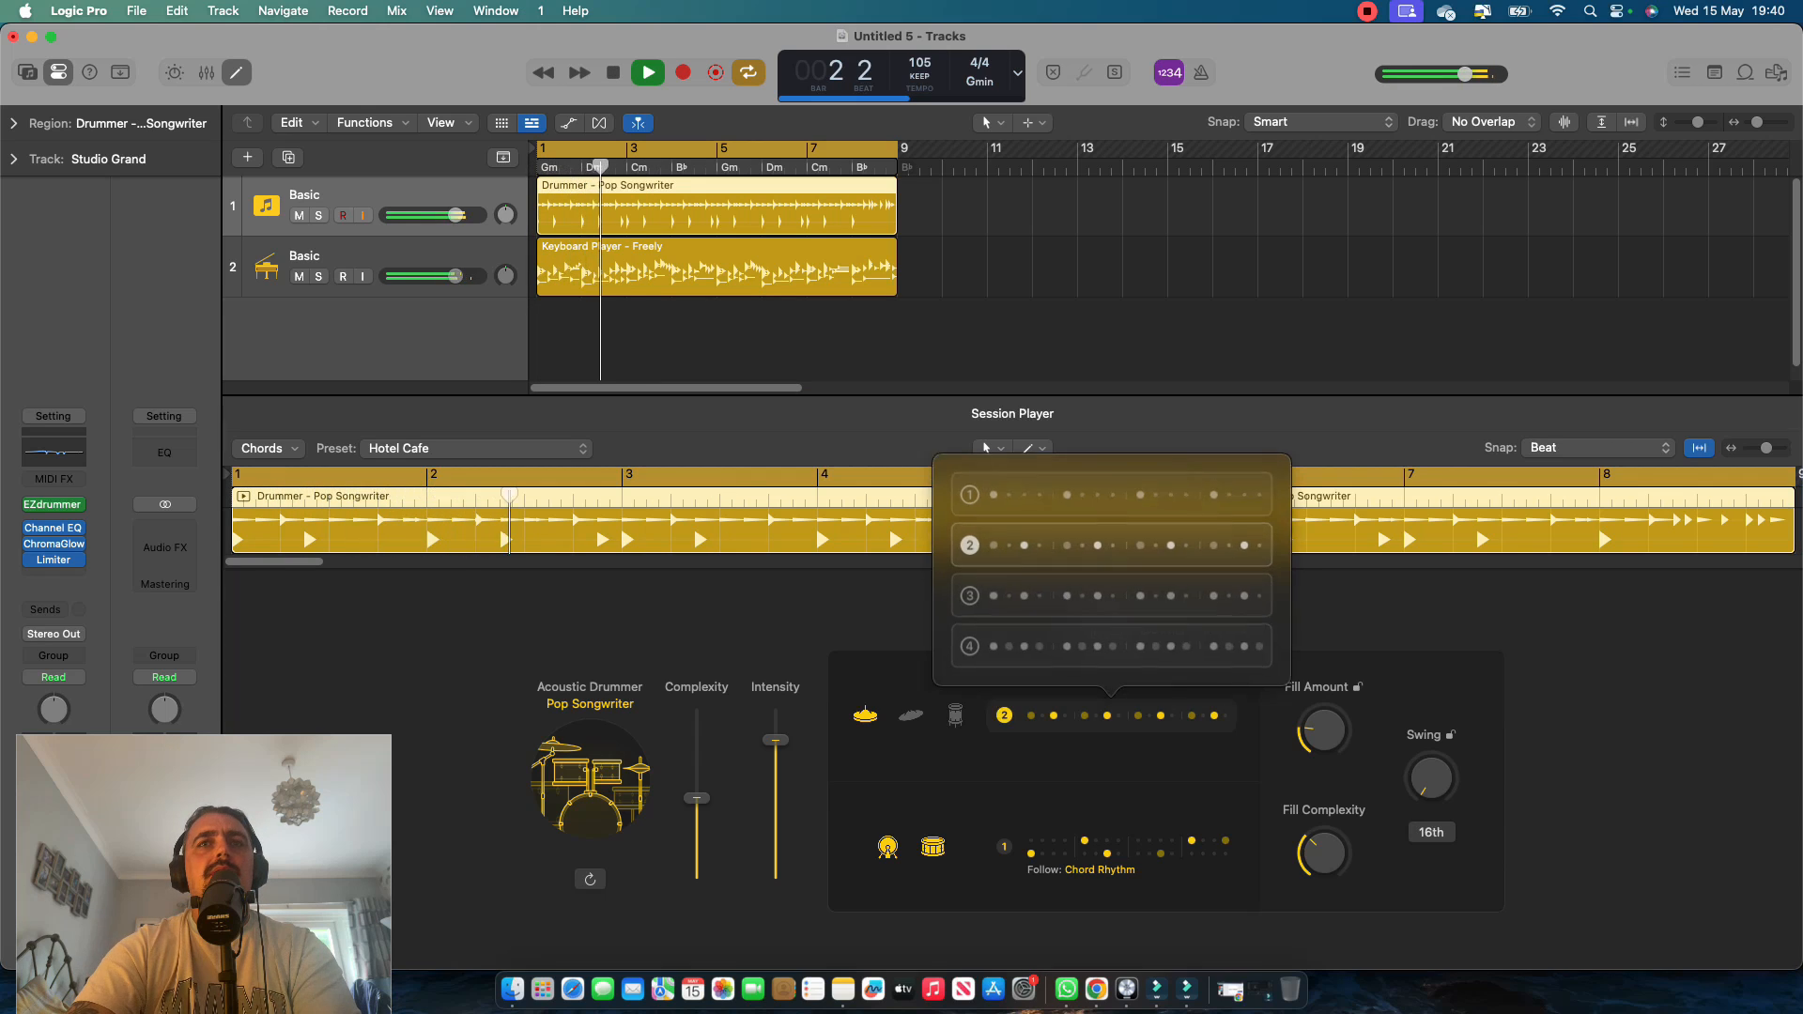
pyautogui.click(1112, 498)
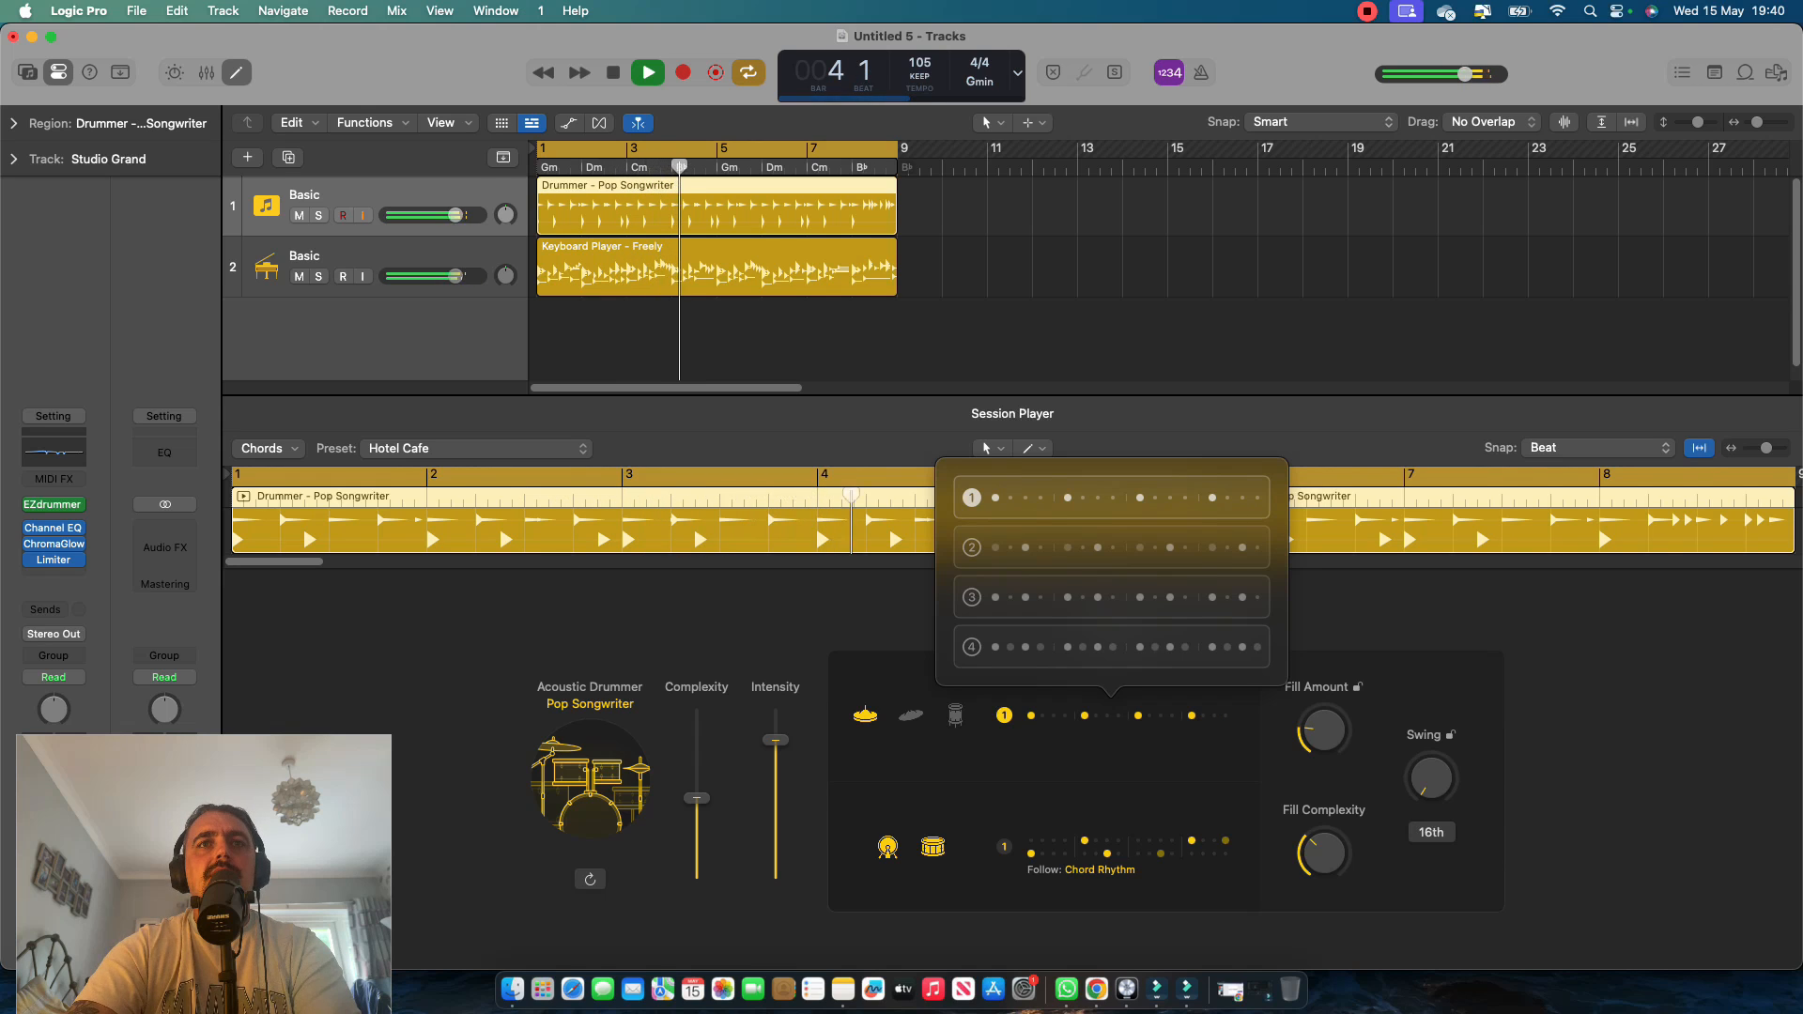
pyautogui.moveTo(697, 798); pyautogui.dragTo(775, 709)
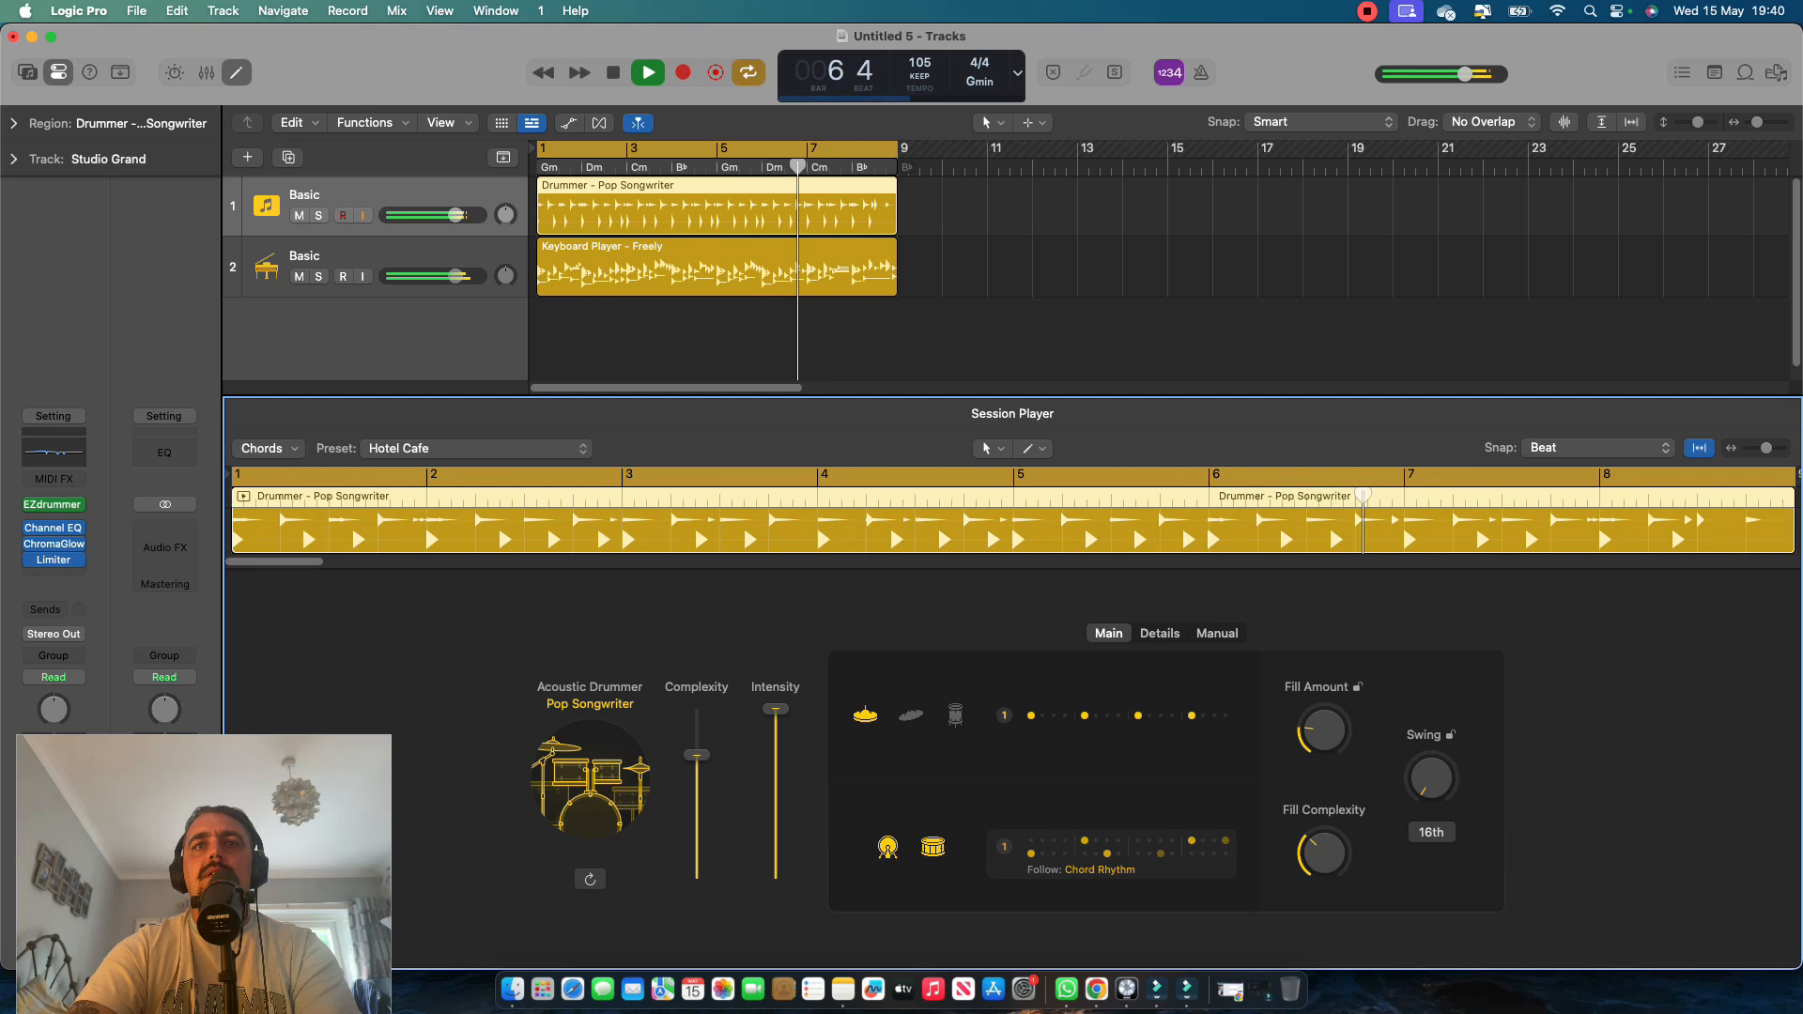
# Make the drummer's kick and snare pattern follow the rhythm of the Basic keyboard track.
pyautogui.click(1111, 846)
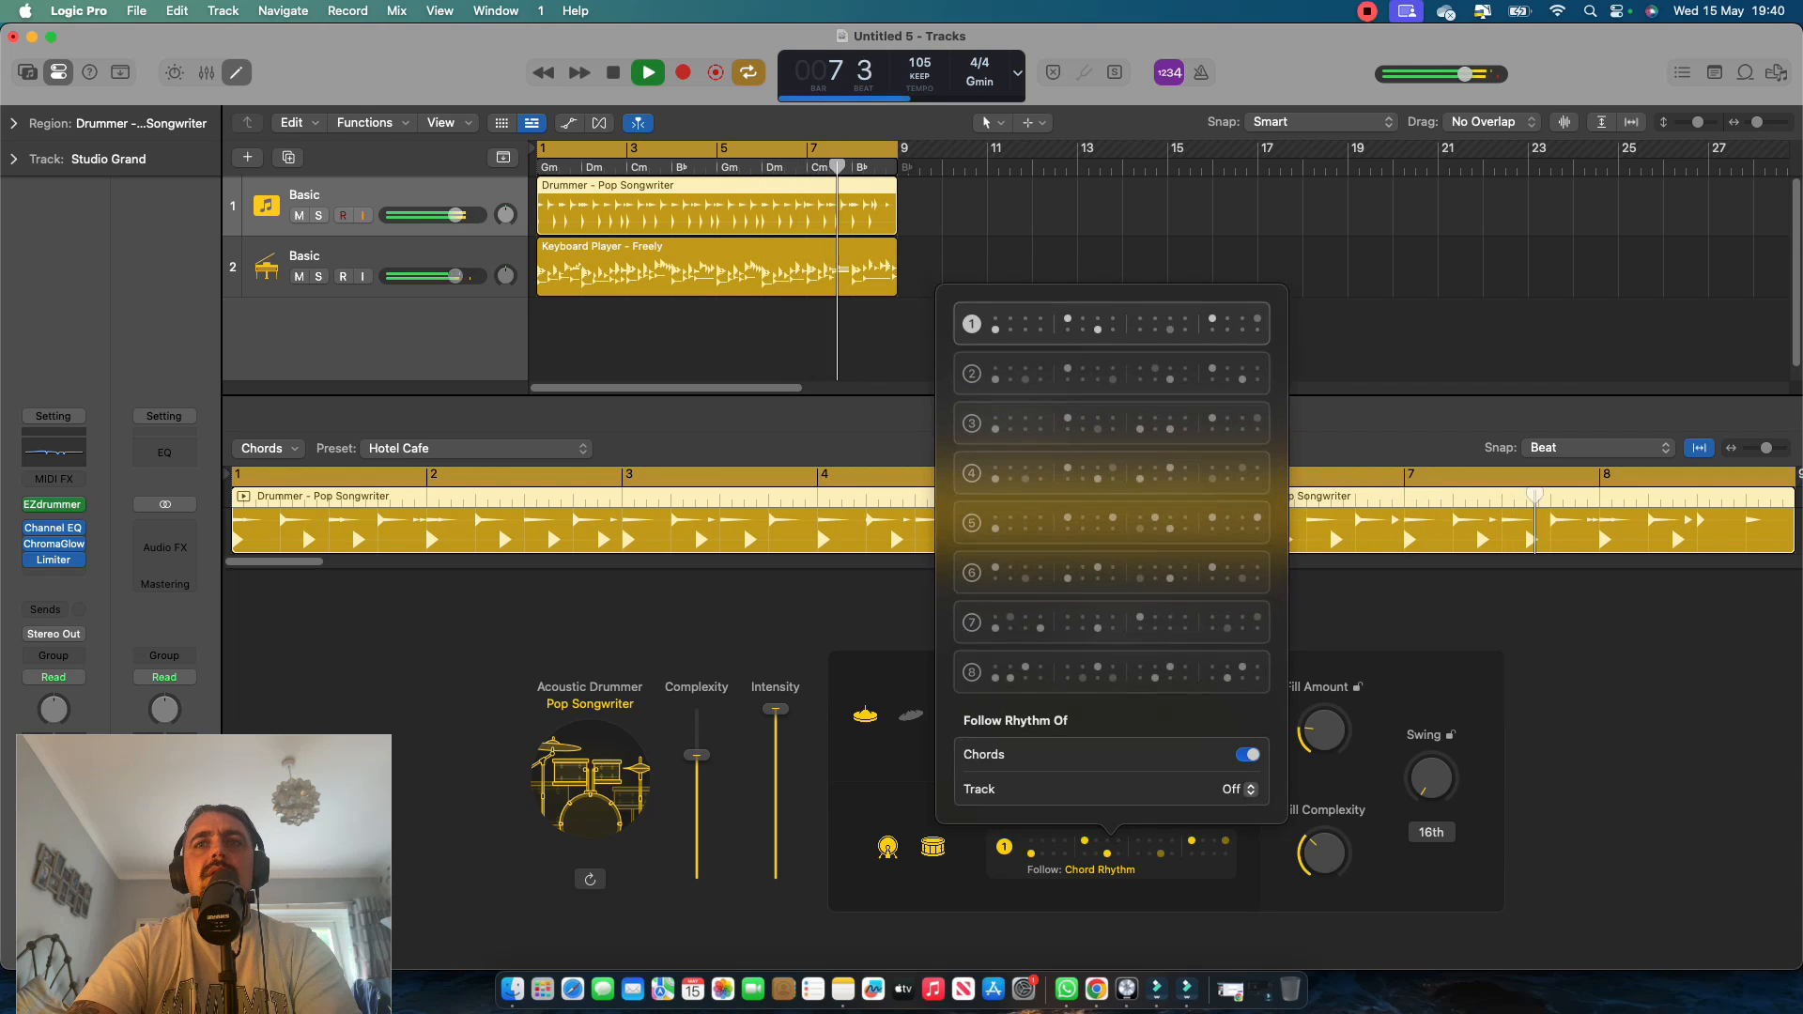
pyautogui.click(1245, 789)
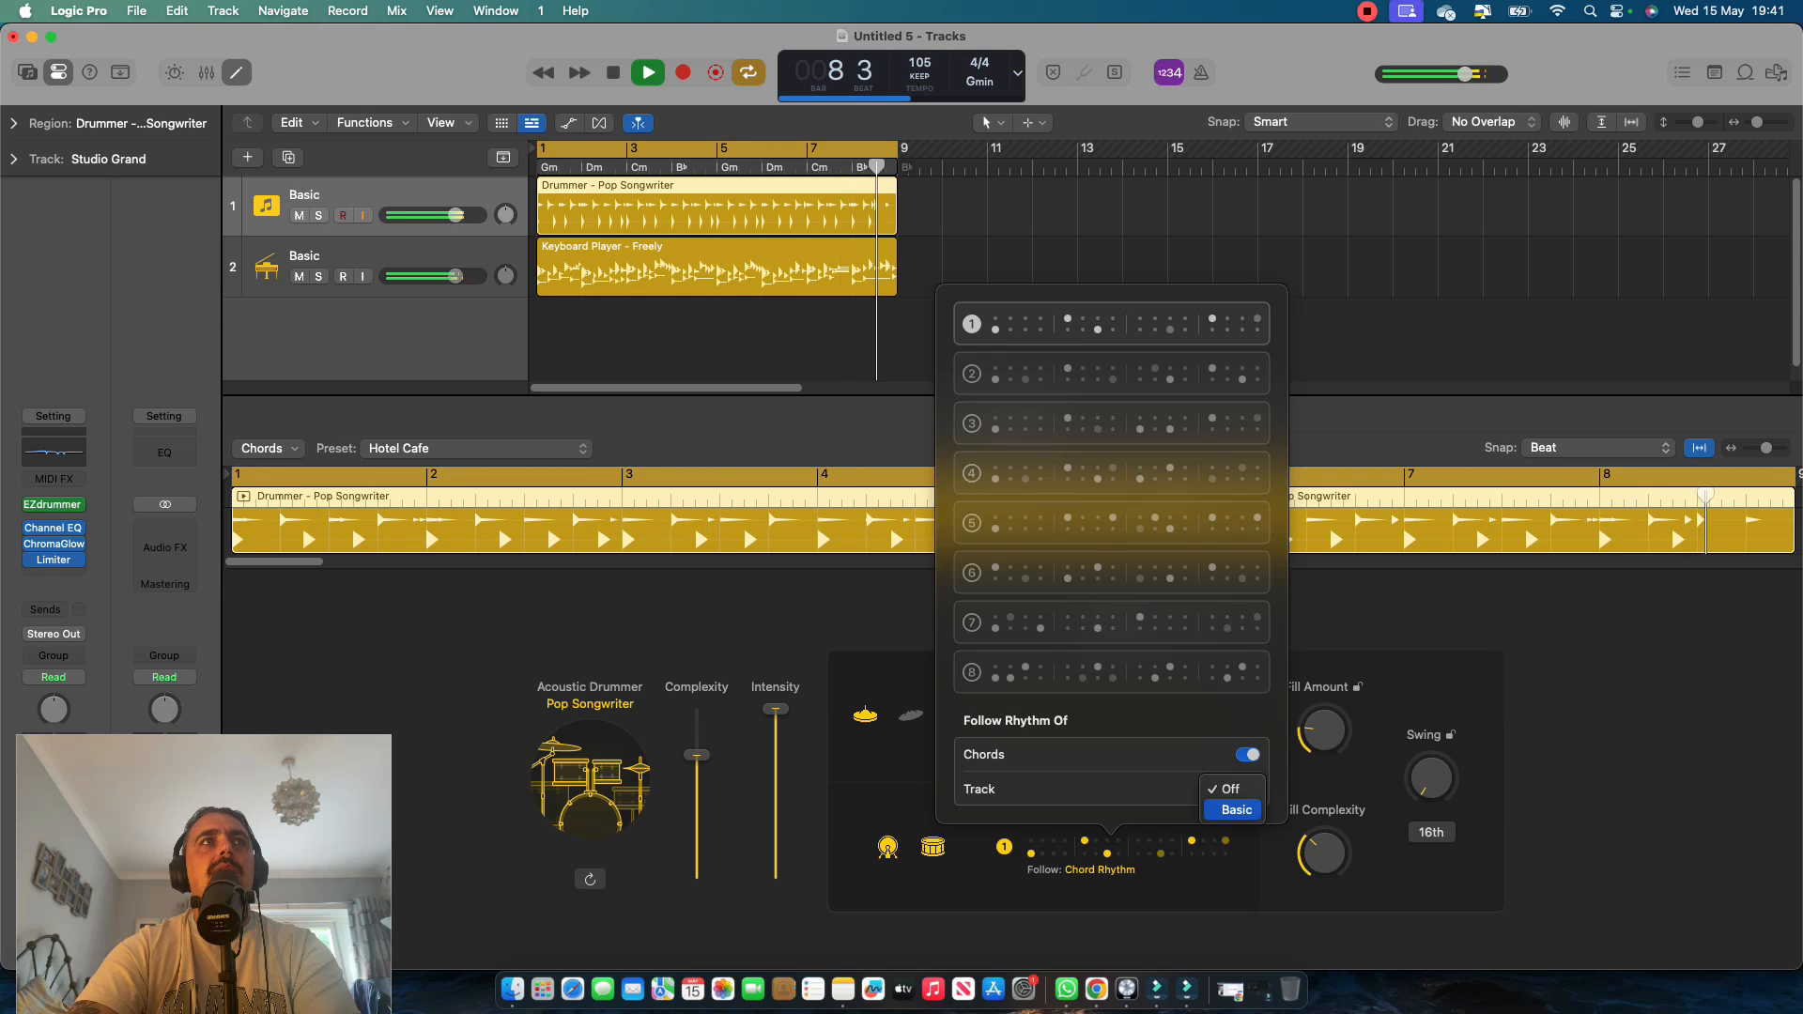
pyautogui.click(1237, 809)
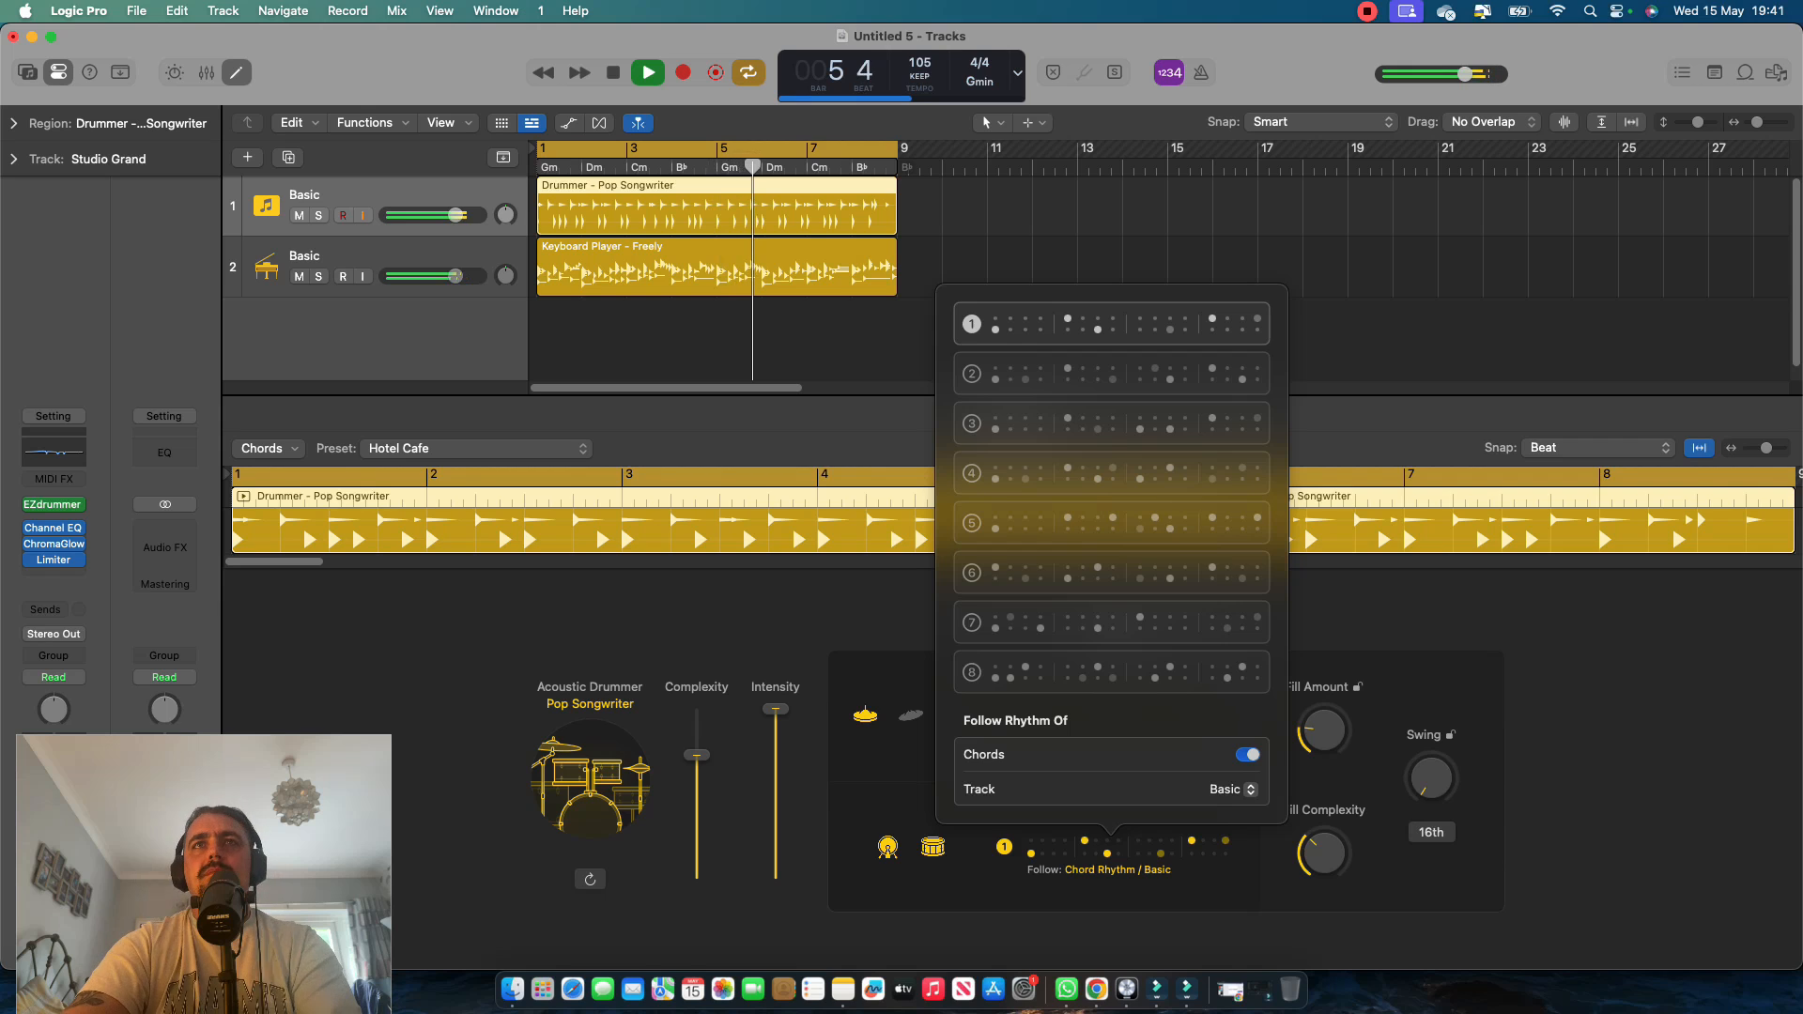
pyautogui.press('Escape')
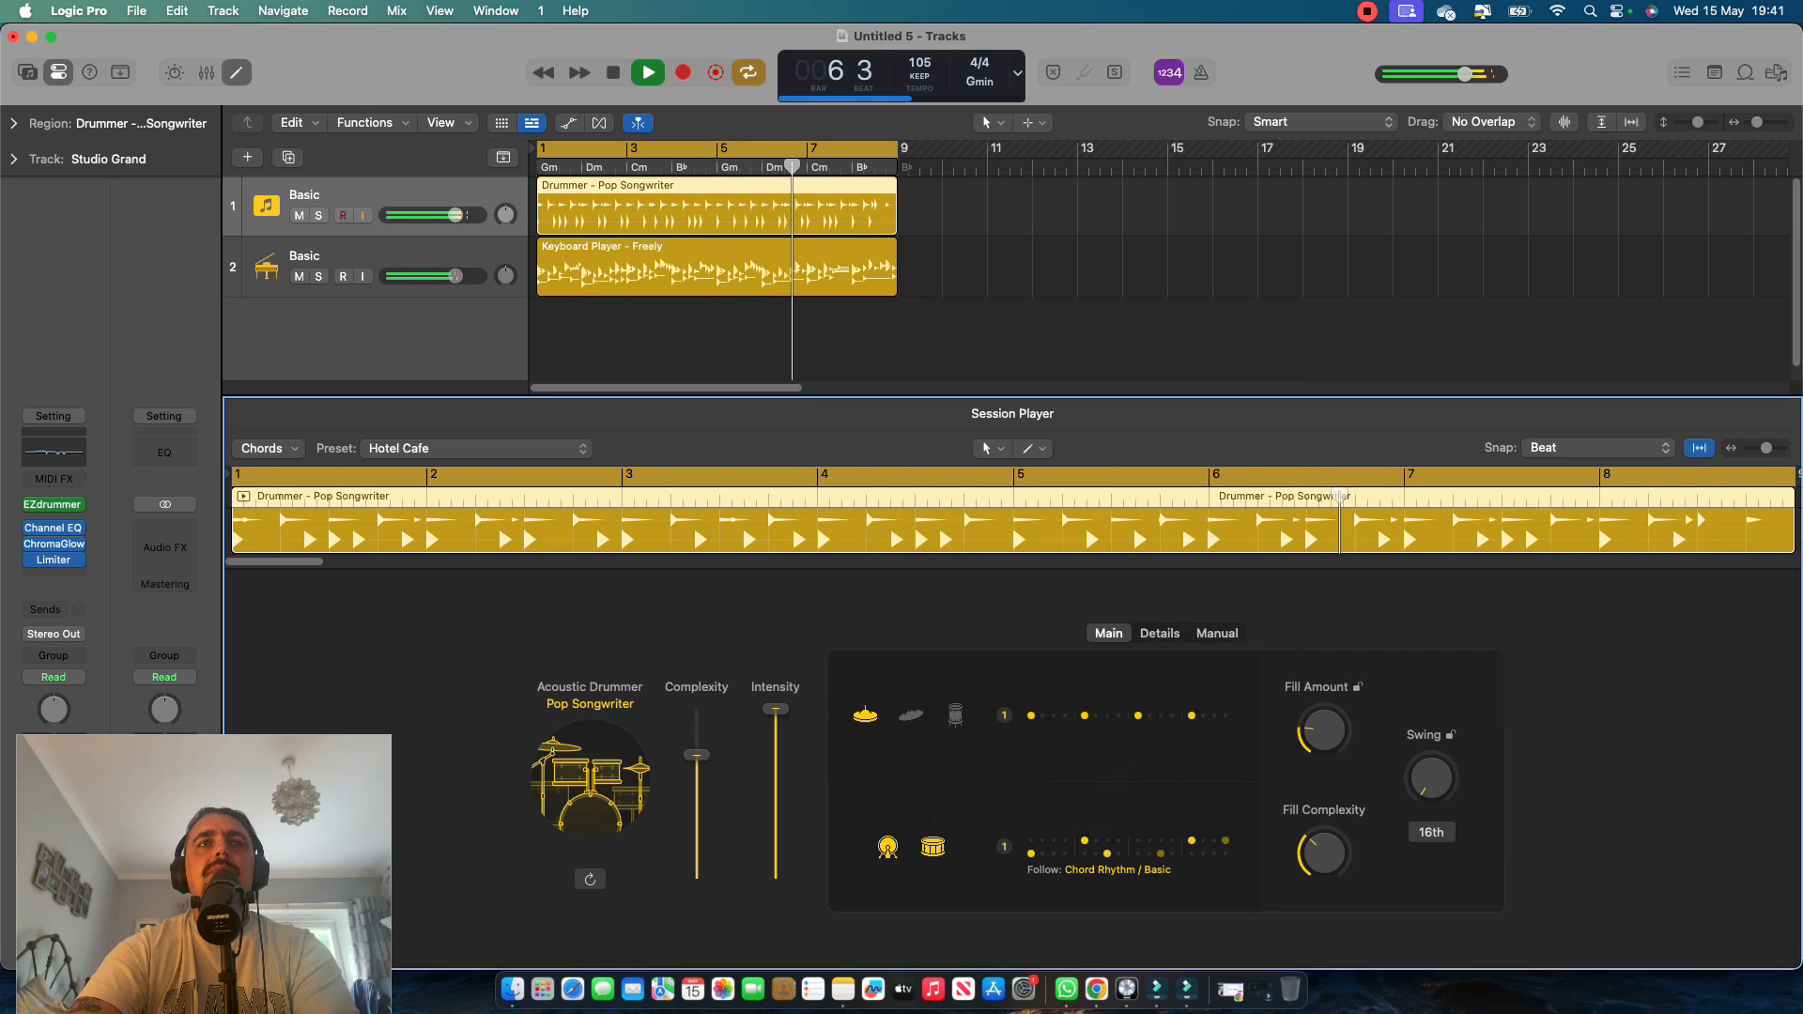
# Balance the two tracks during playback by lowering the drum volume slightly and the keyboard volume further.
pyautogui.moveTo(457, 215); pyautogui.dragTo(452, 215)
pyautogui.moveTo(456, 276); pyautogui.dragTo(430, 276)
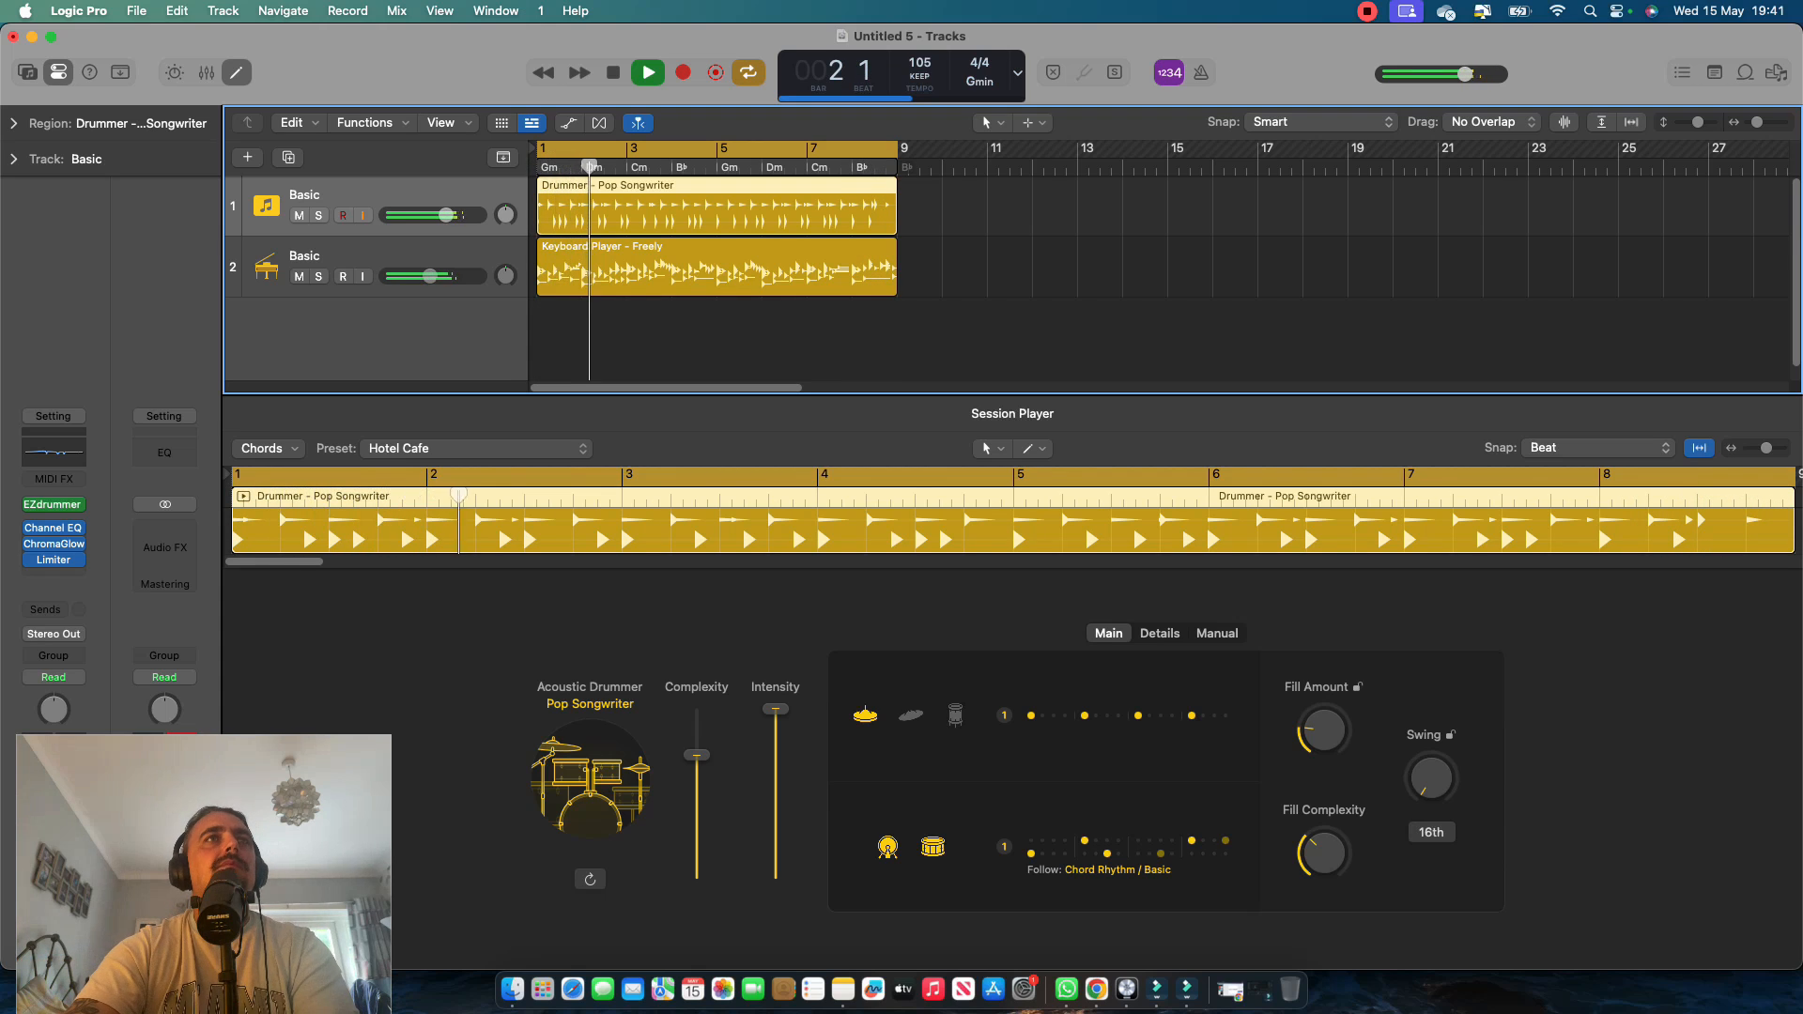
pyautogui.moveTo(430, 276); pyautogui.dragTo(426, 276)
pyautogui.moveTo(446, 215); pyautogui.dragTo(447, 215)
pyautogui.moveTo(425, 276); pyautogui.dragTo(430, 276)
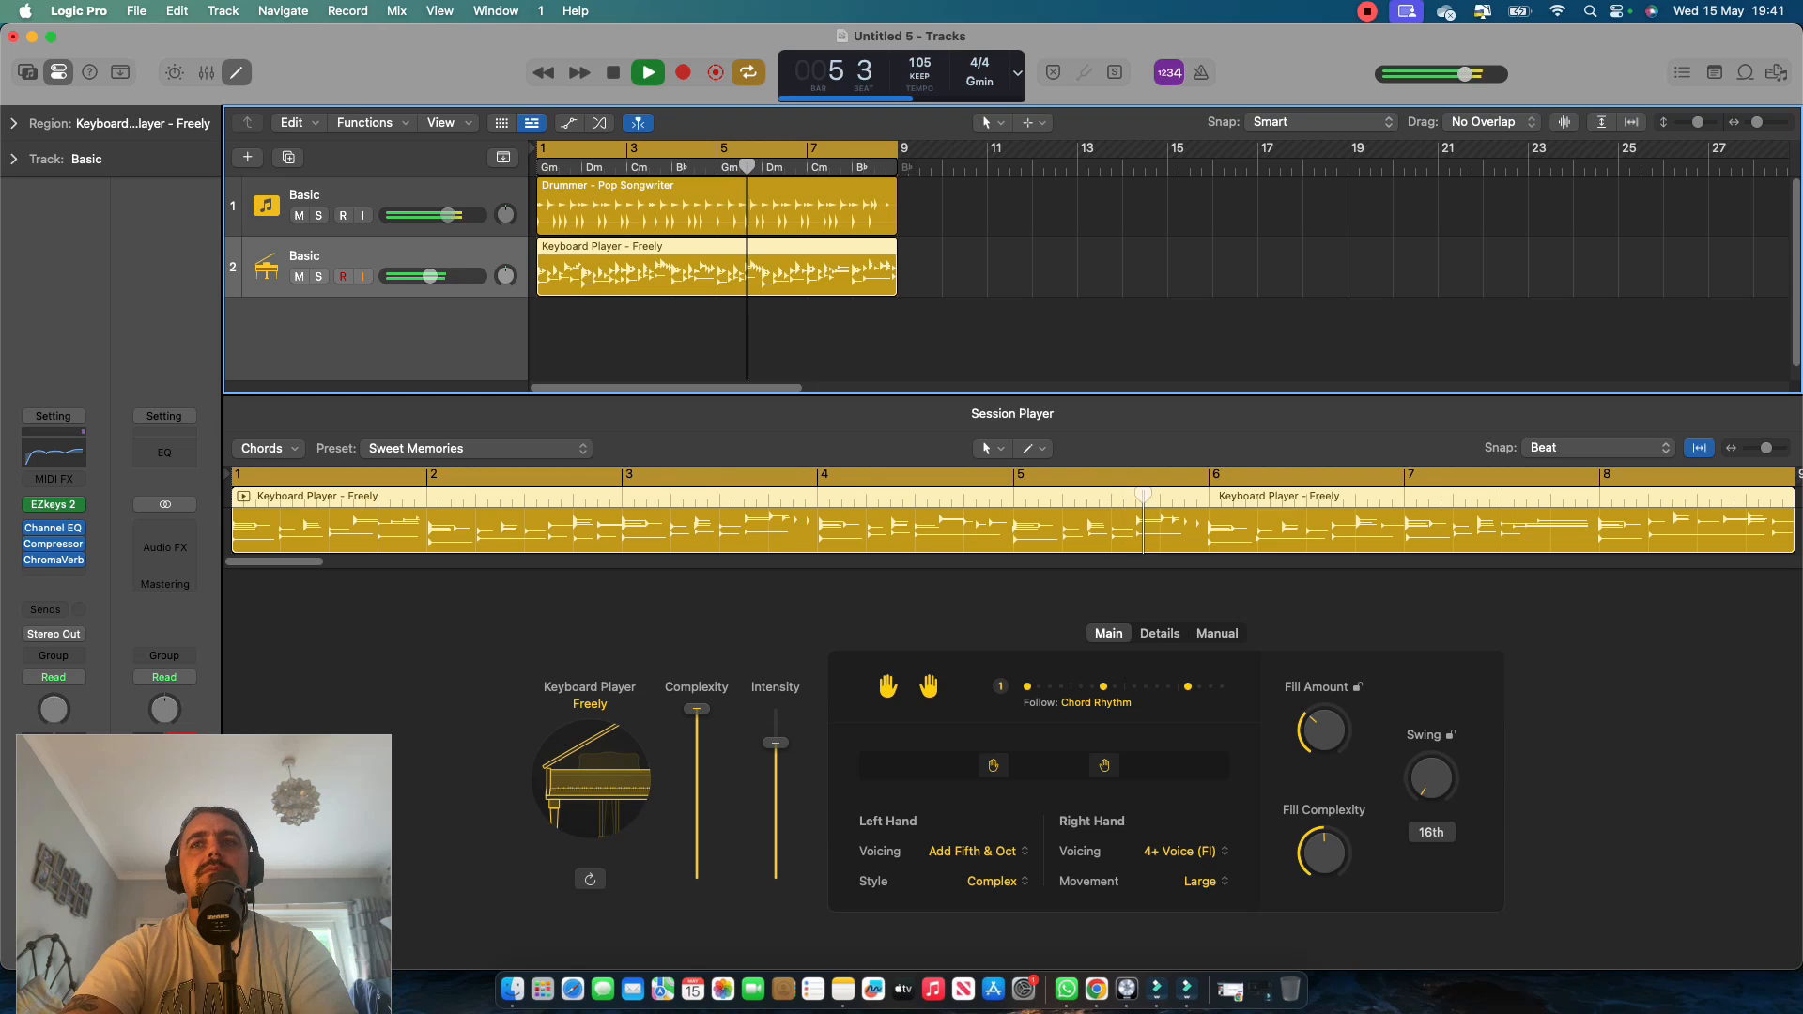
# Try the Half Time tempo for the Freely keyboard player, listen from the start, and set it back to Standard.
pyautogui.click(1160, 633)
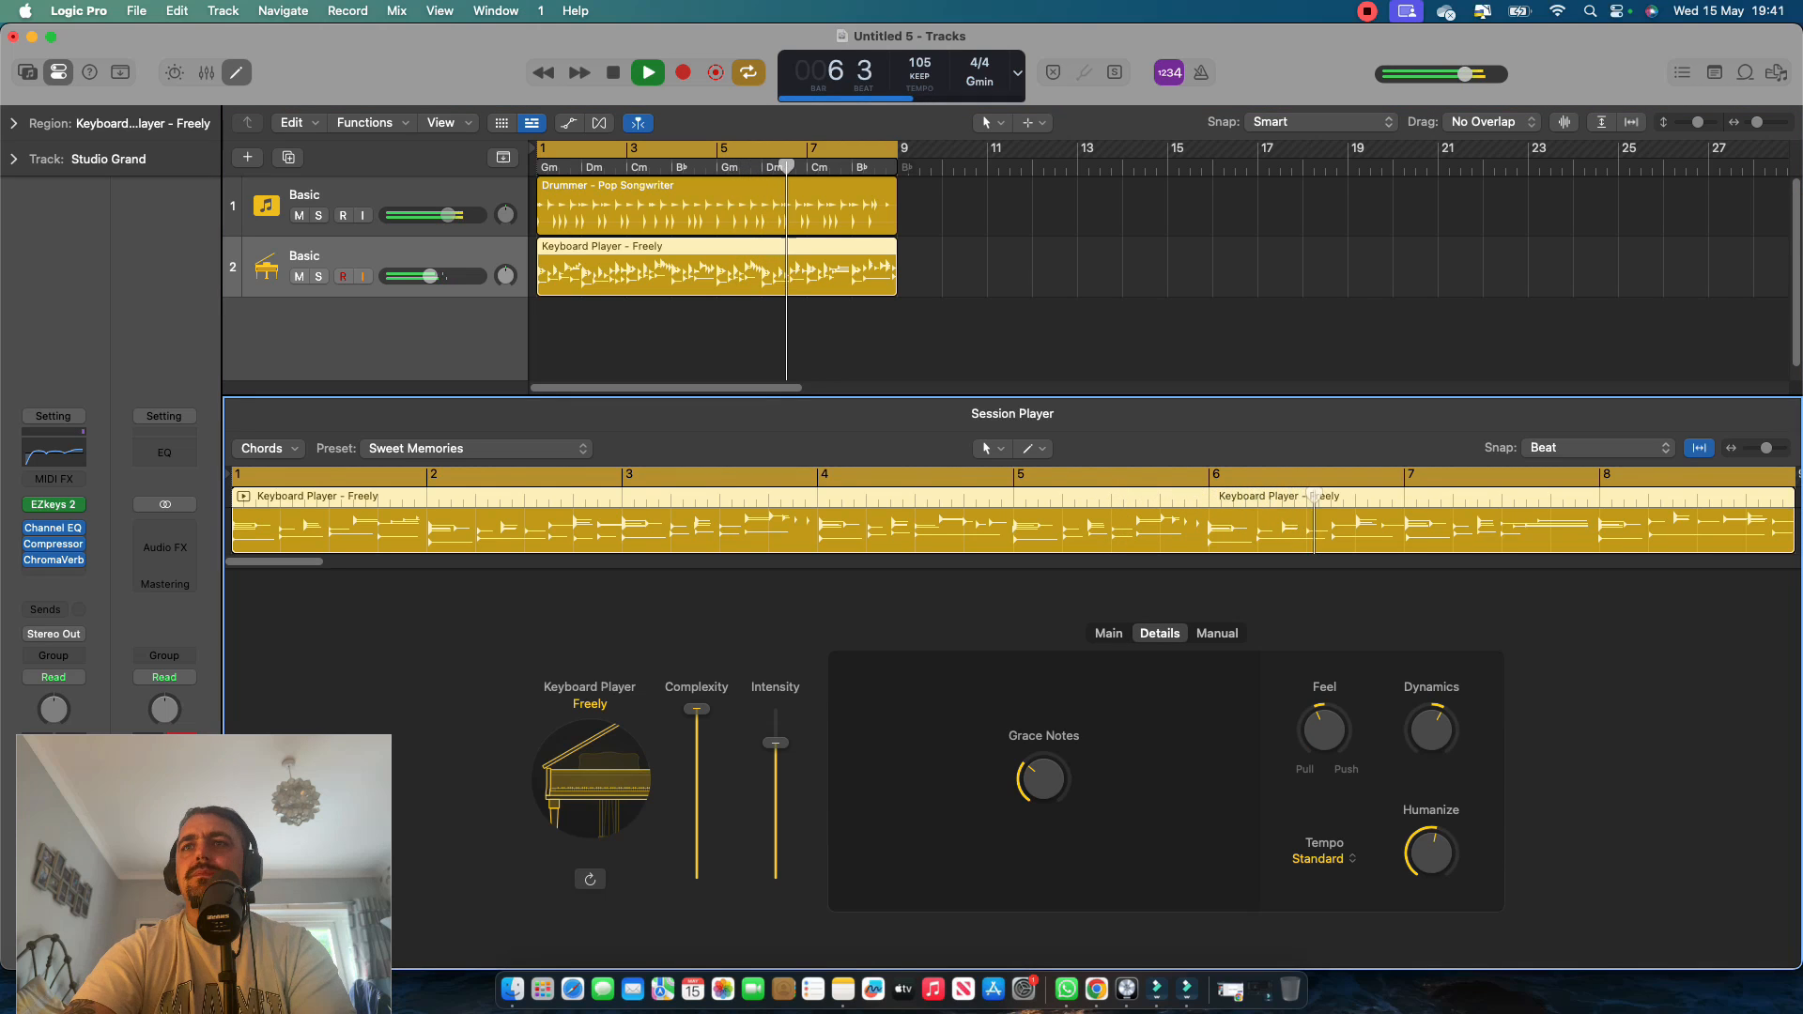
pyautogui.click(1319, 858)
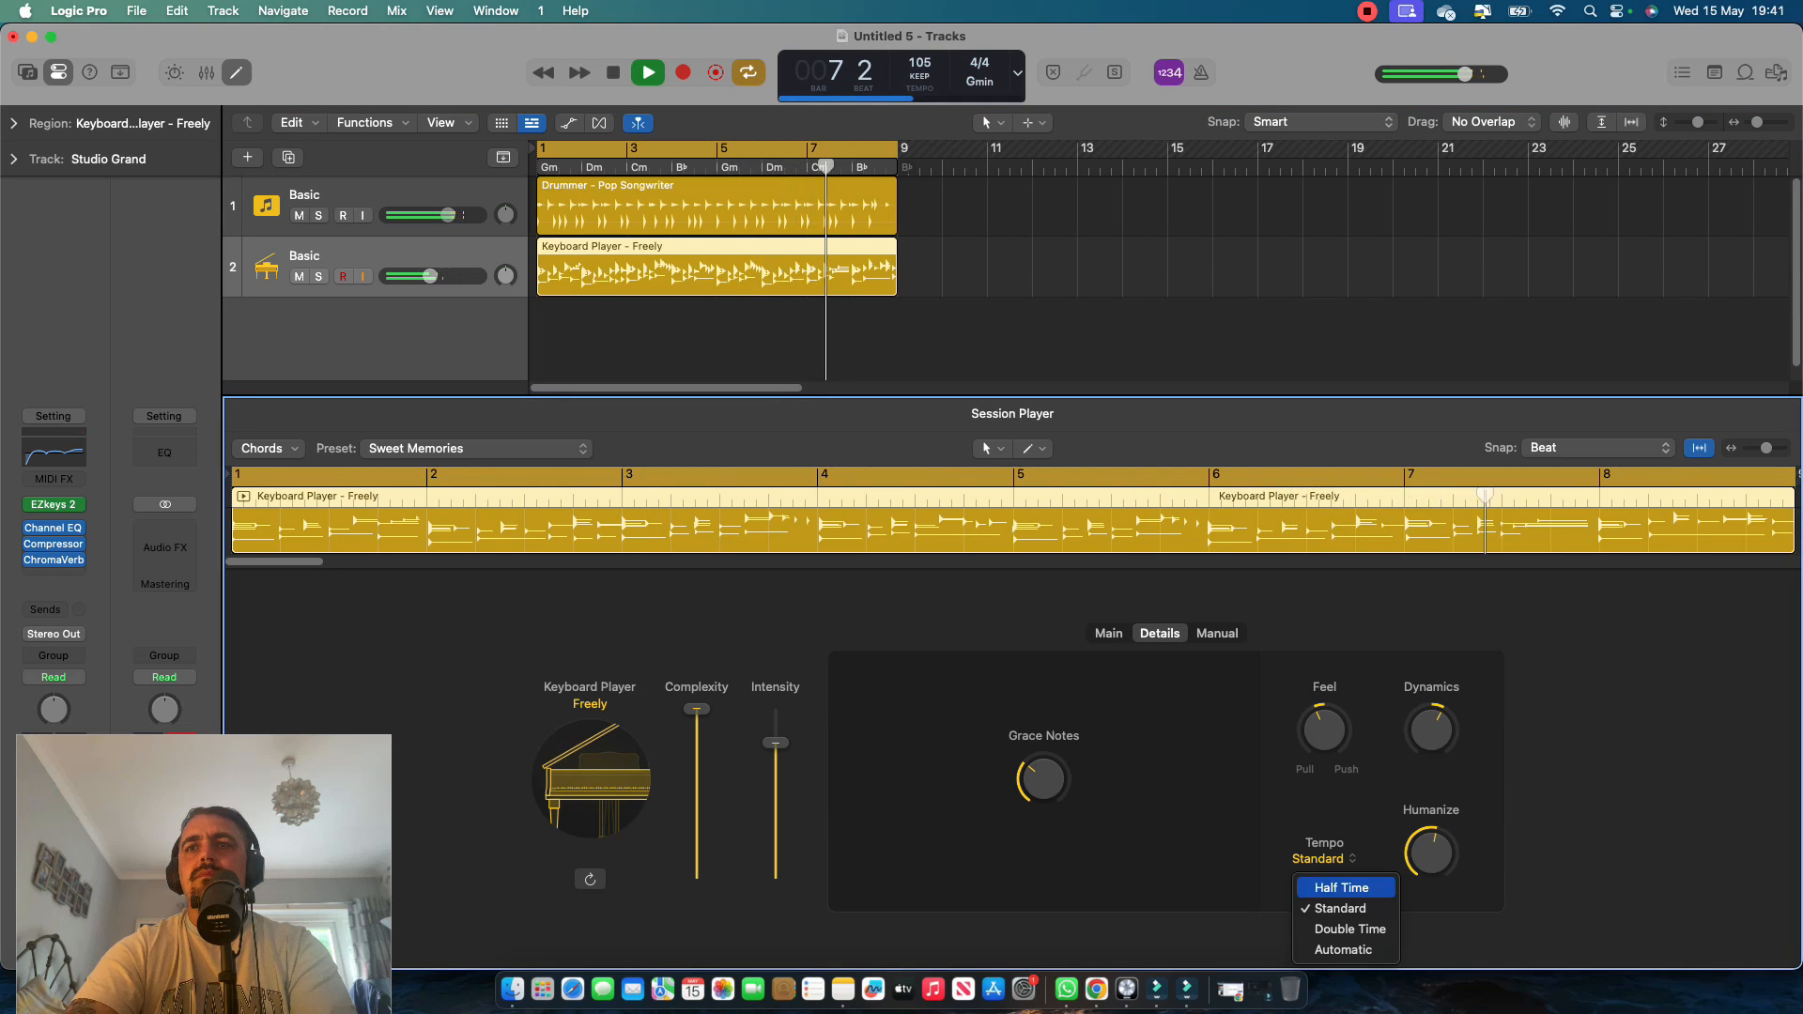
pyautogui.click(1333, 887)
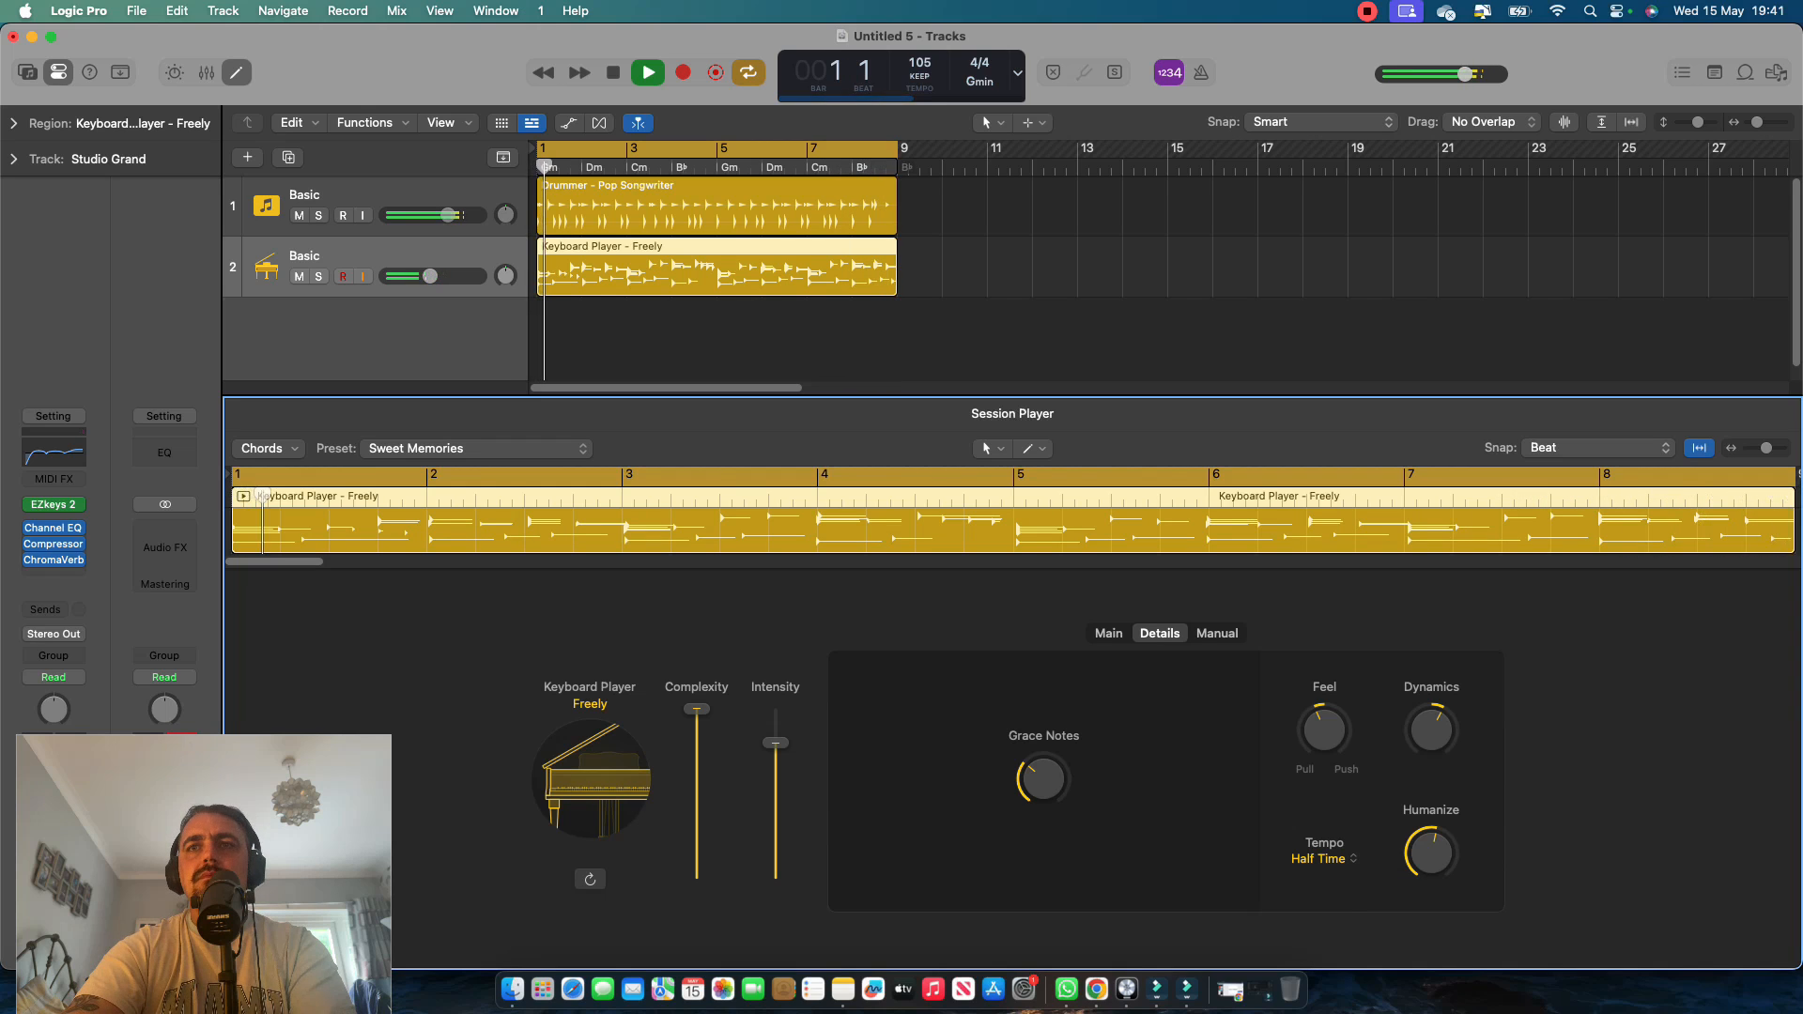
pyautogui.press('space')
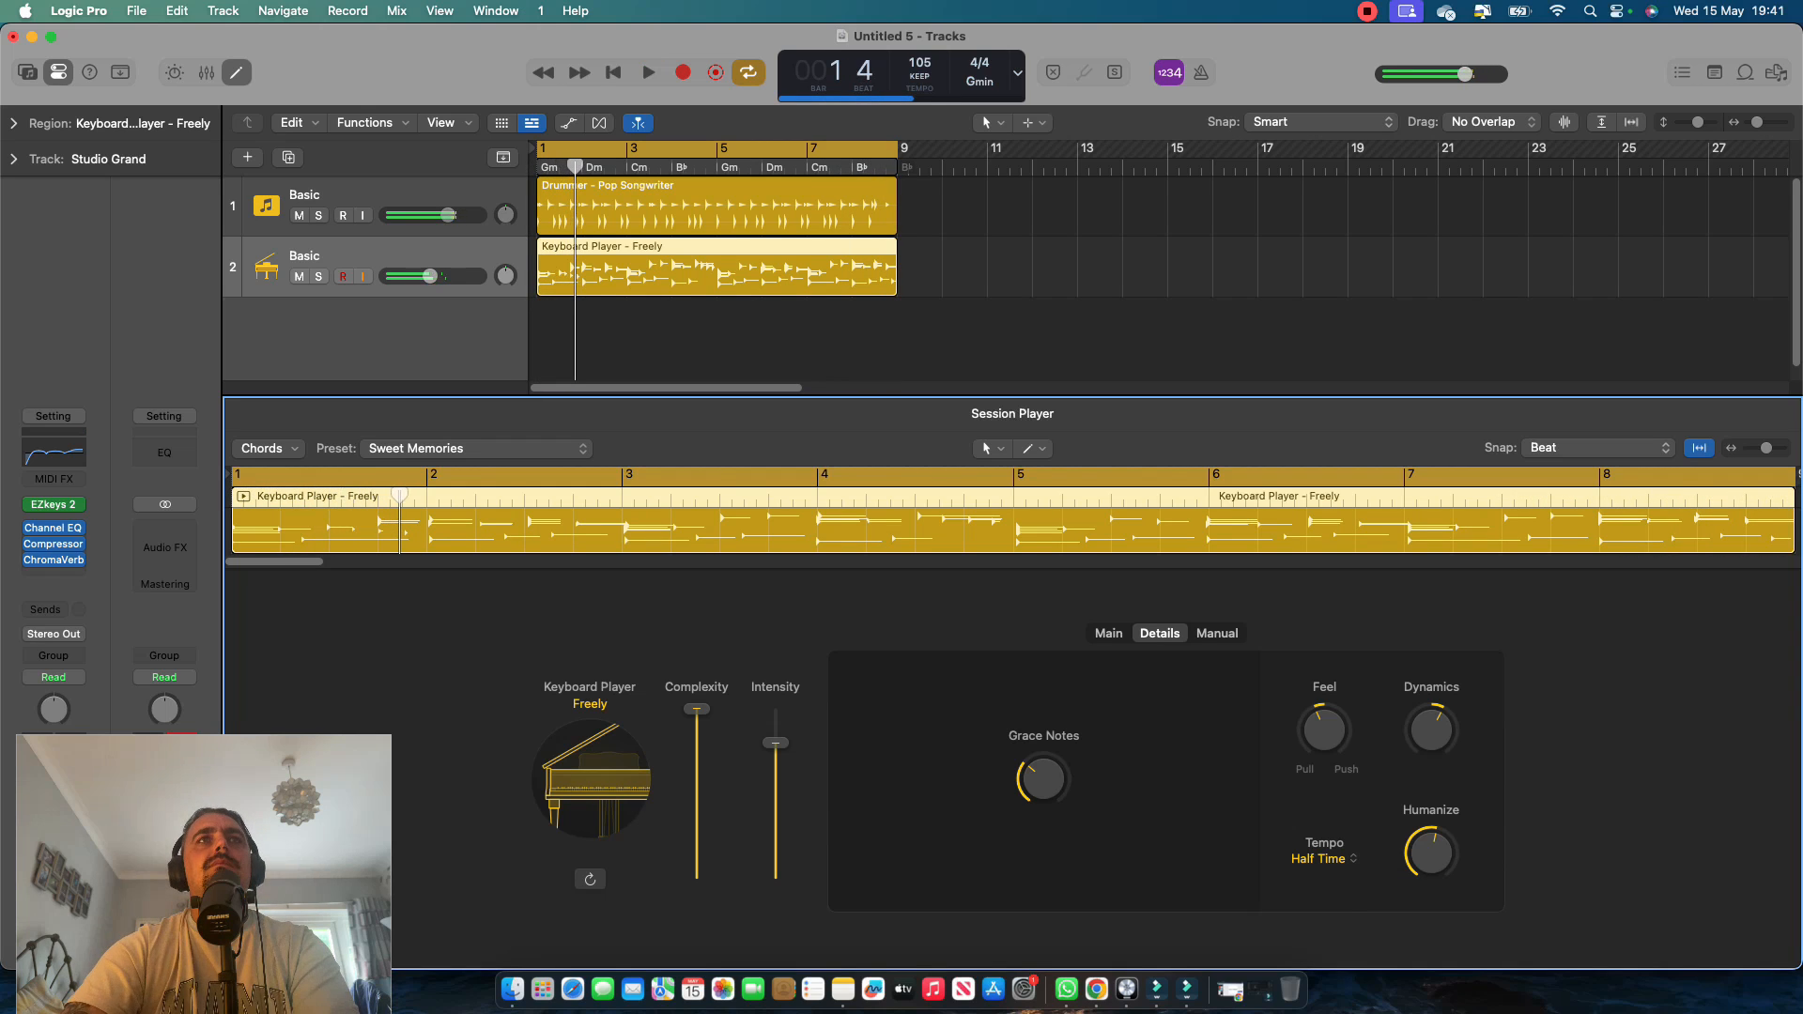
pyautogui.press('Return')
pyautogui.press('space')
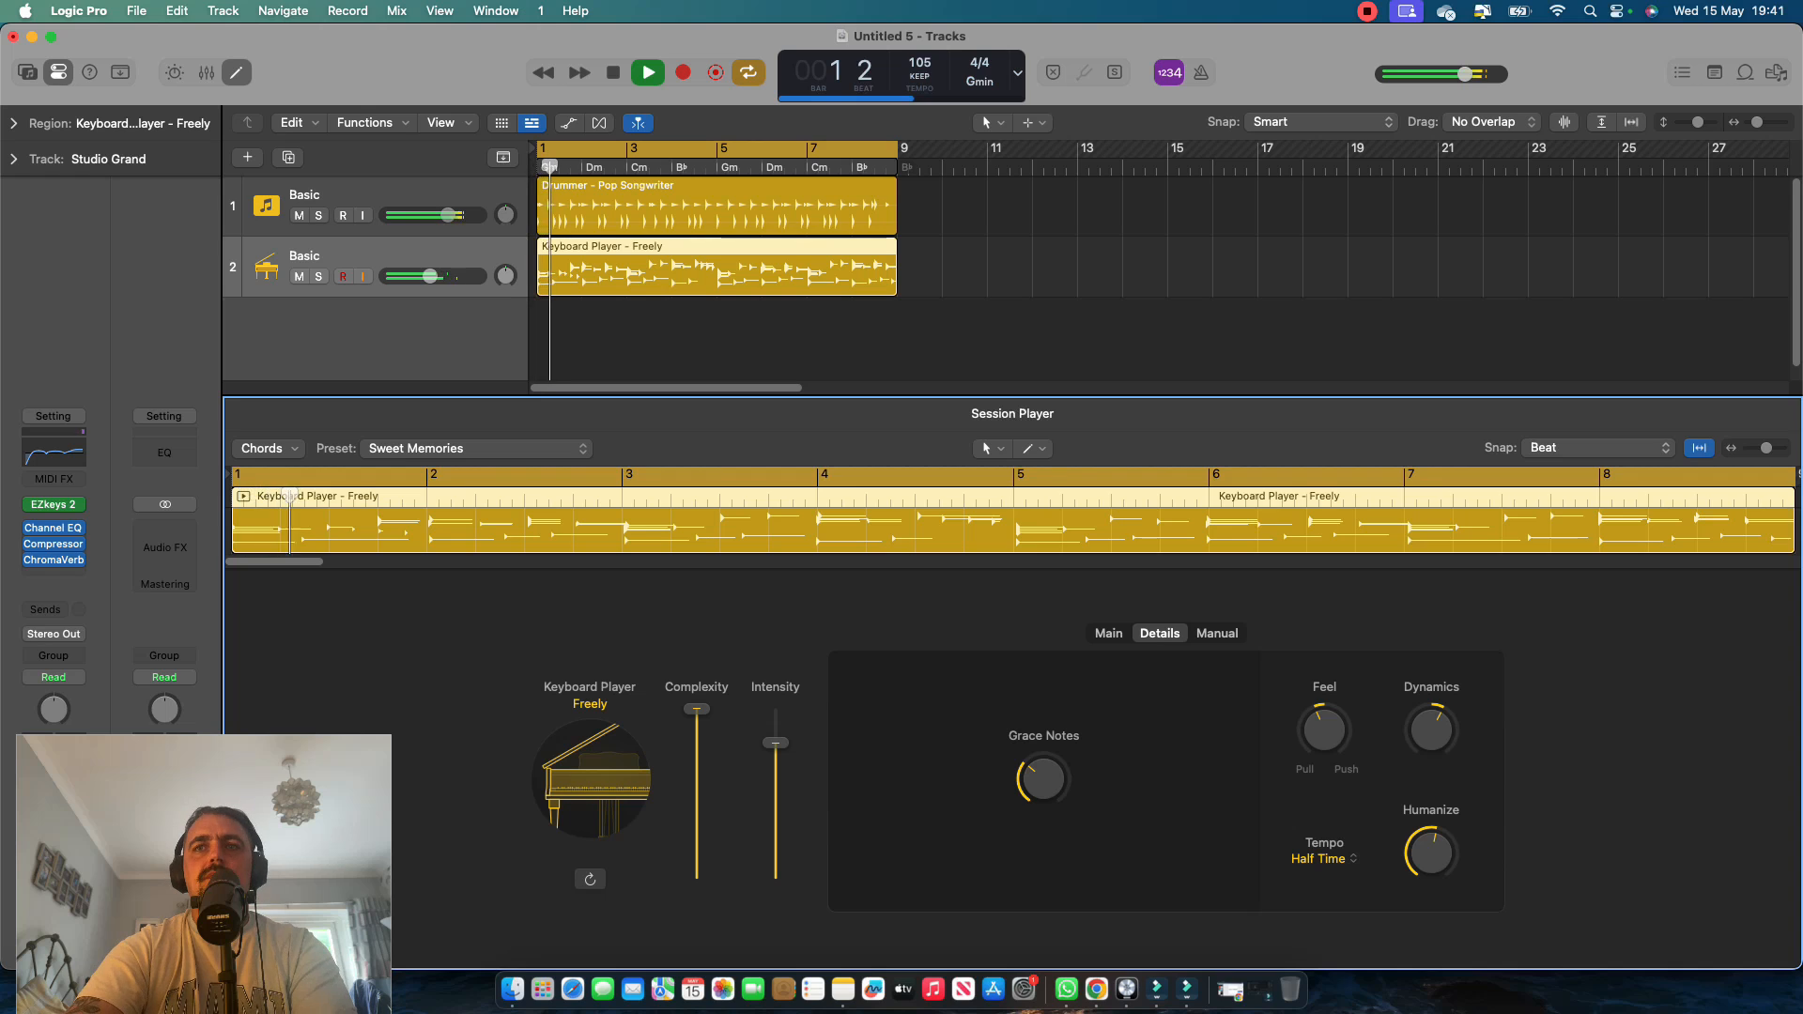
pyautogui.click(1319, 858)
pyautogui.click(1333, 907)
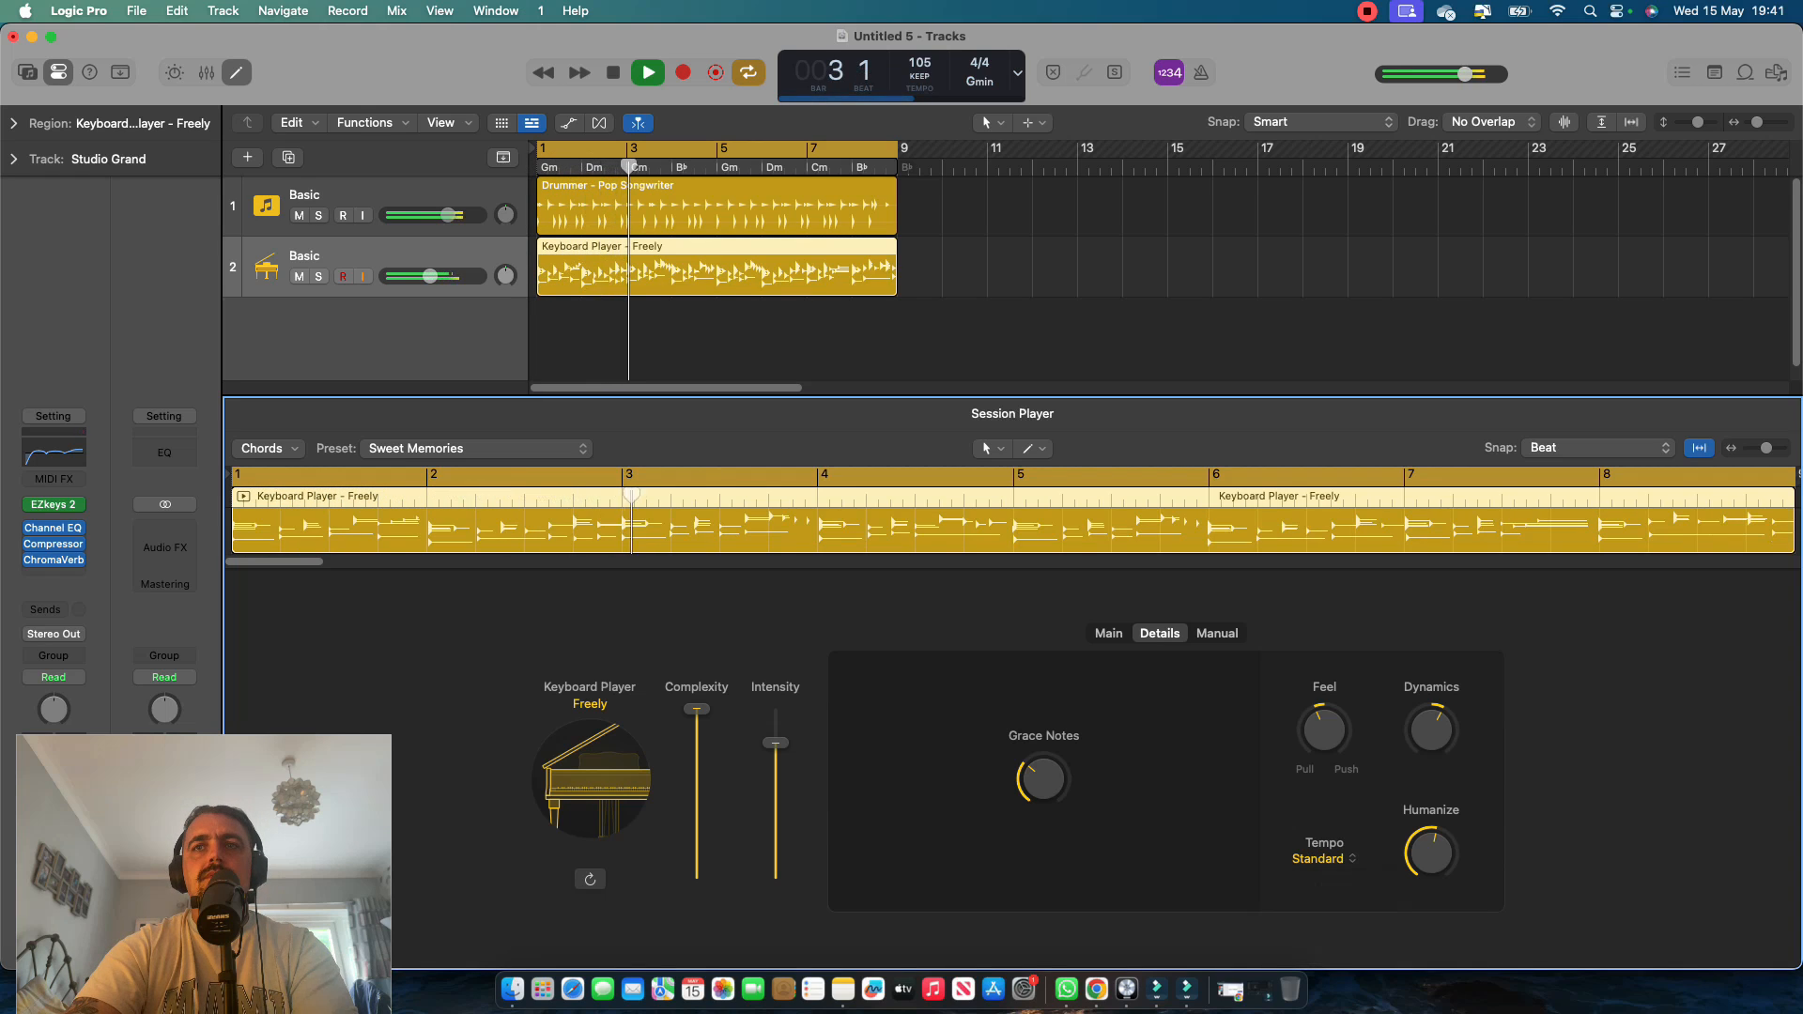
# Audition the keyboard player's Double Time tempo during playback and return it to Standard.
pyautogui.click(1318, 858)
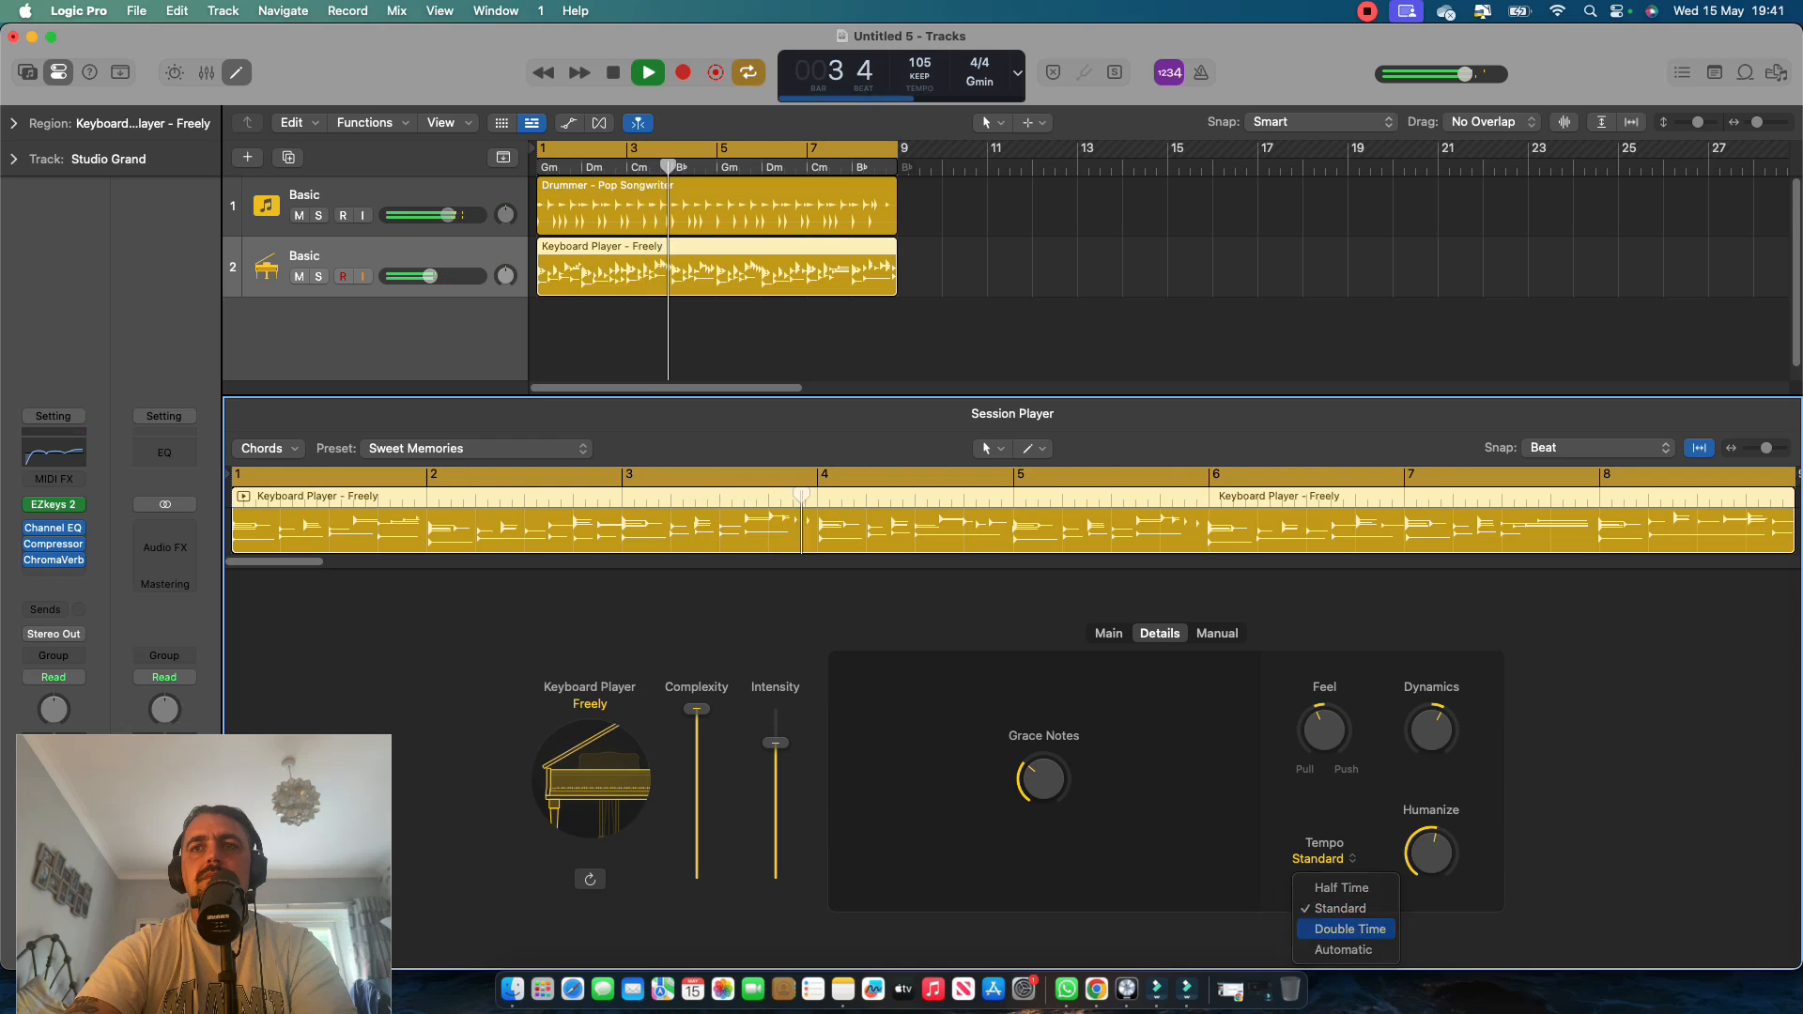
pyautogui.click(1334, 928)
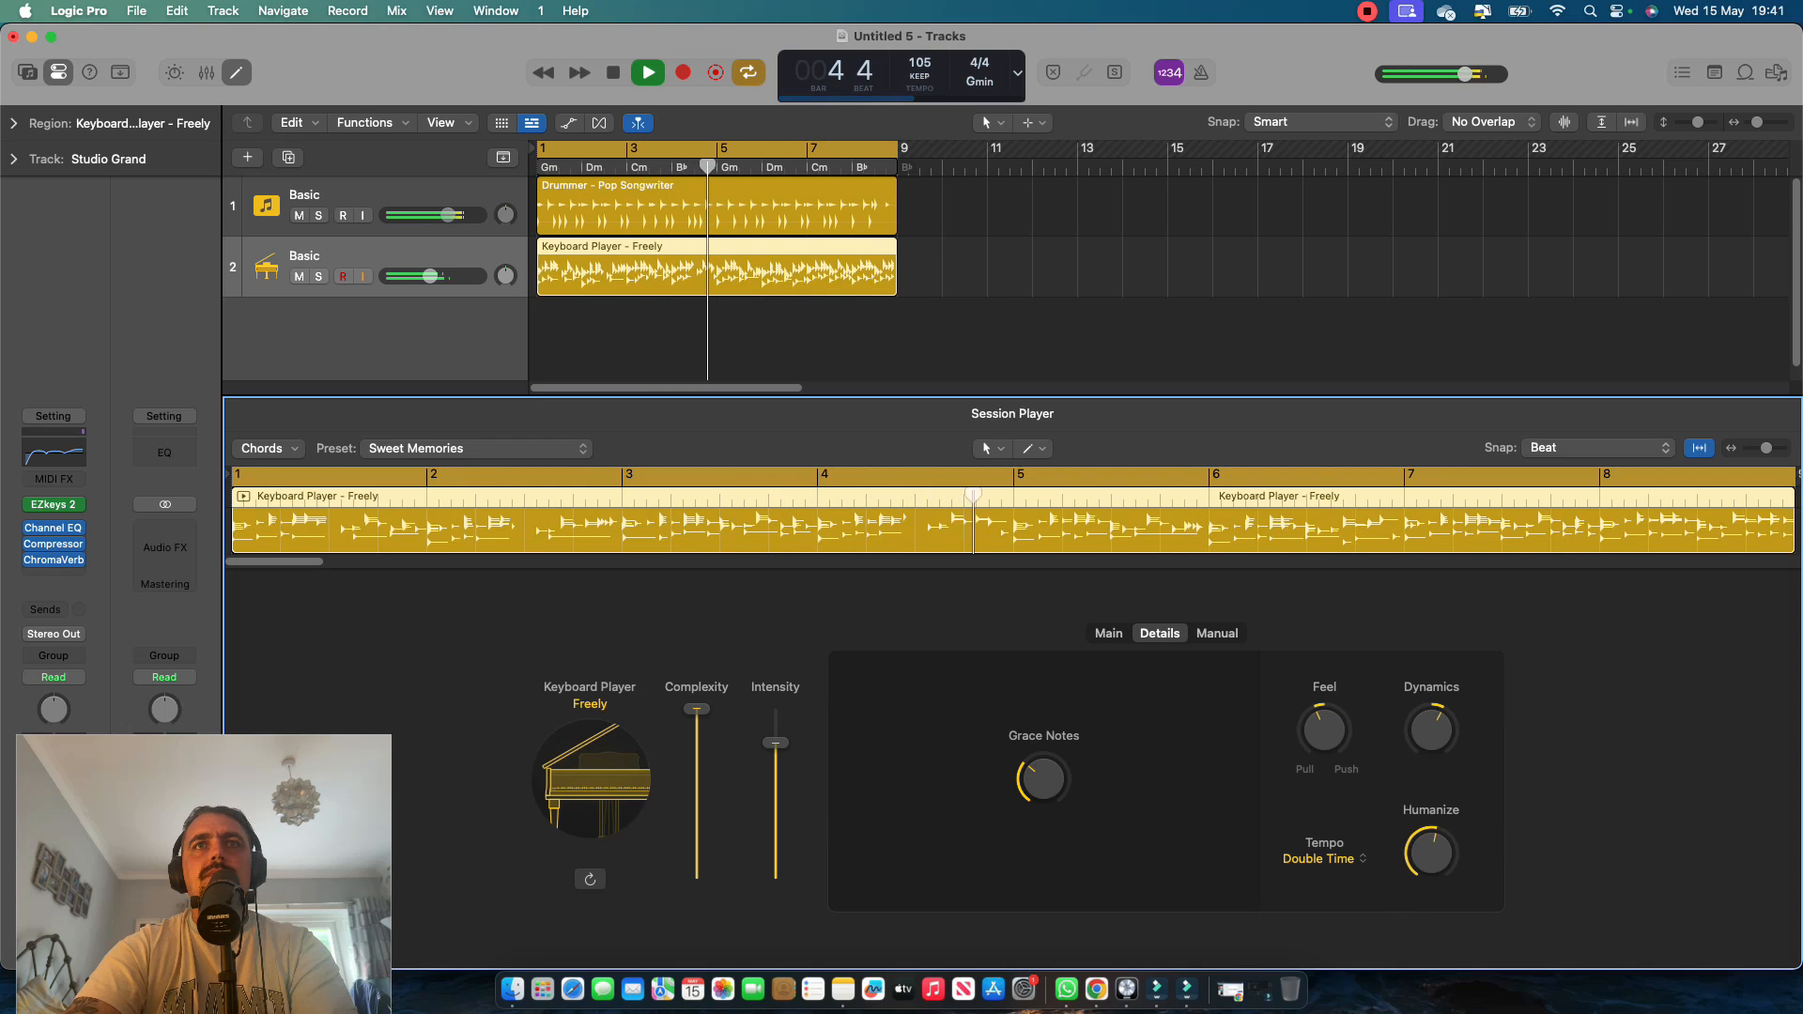
pyautogui.click(1318, 858)
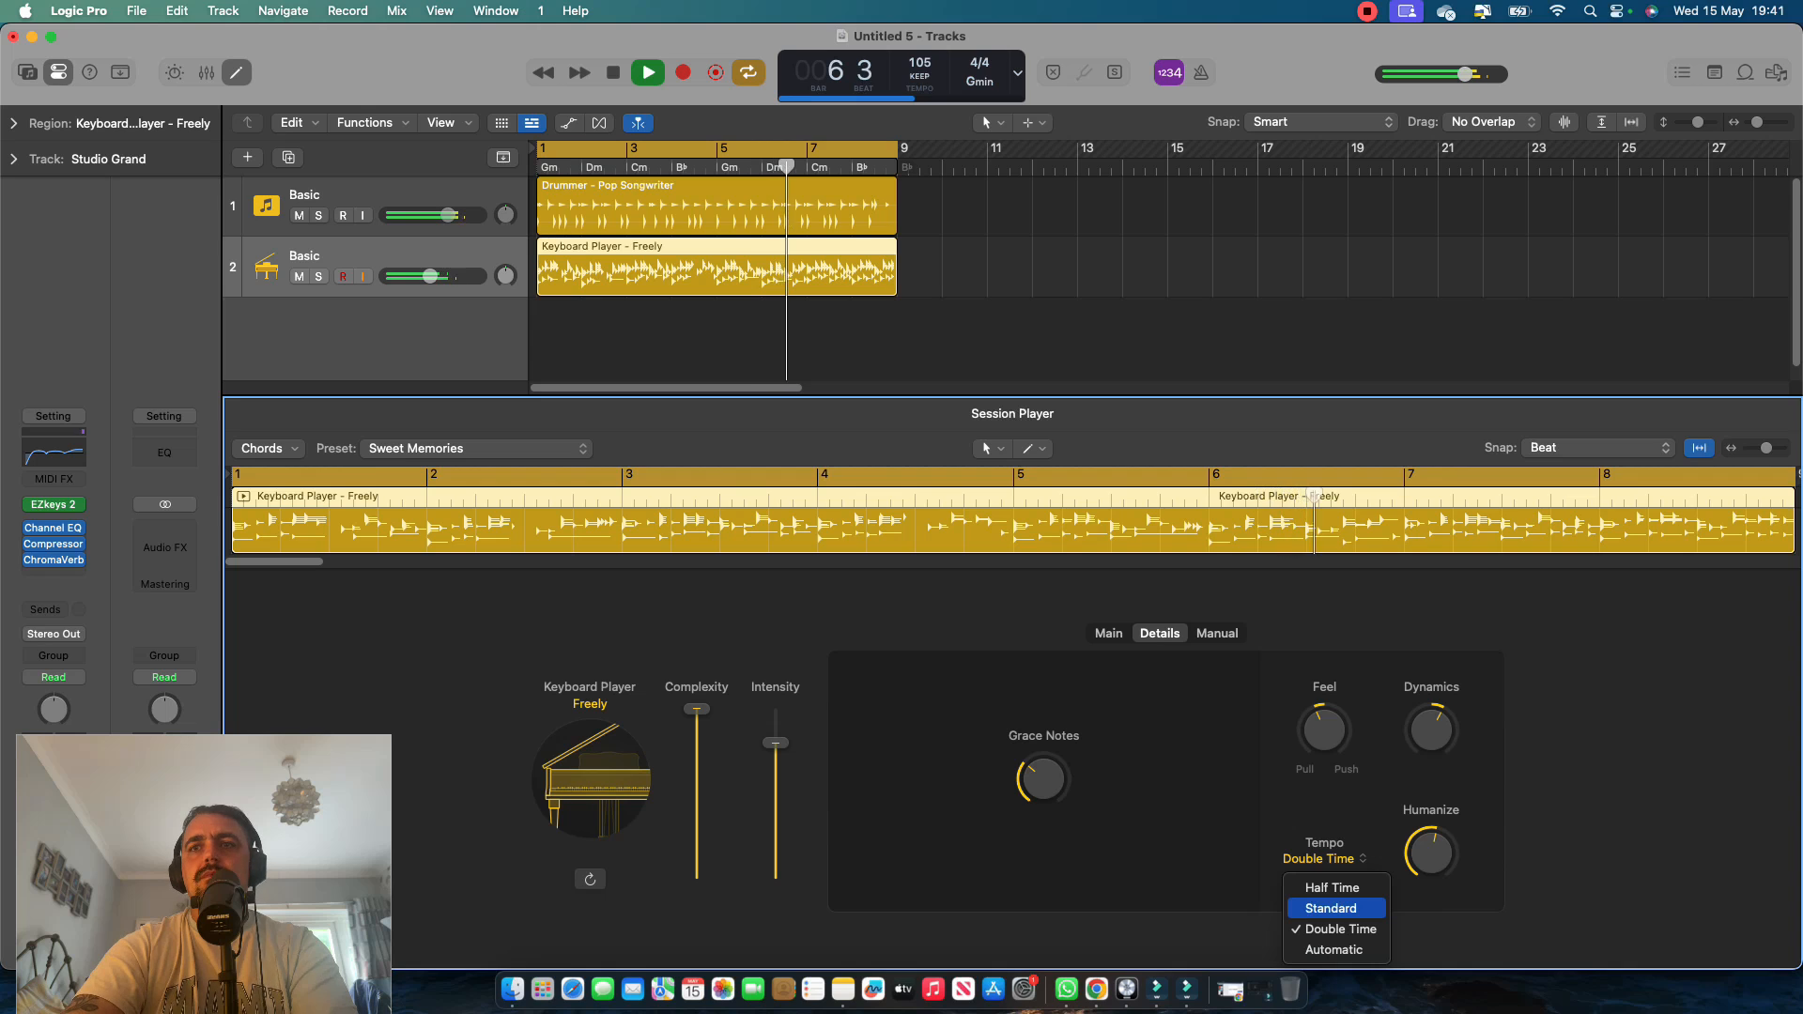
pyautogui.click(1330, 909)
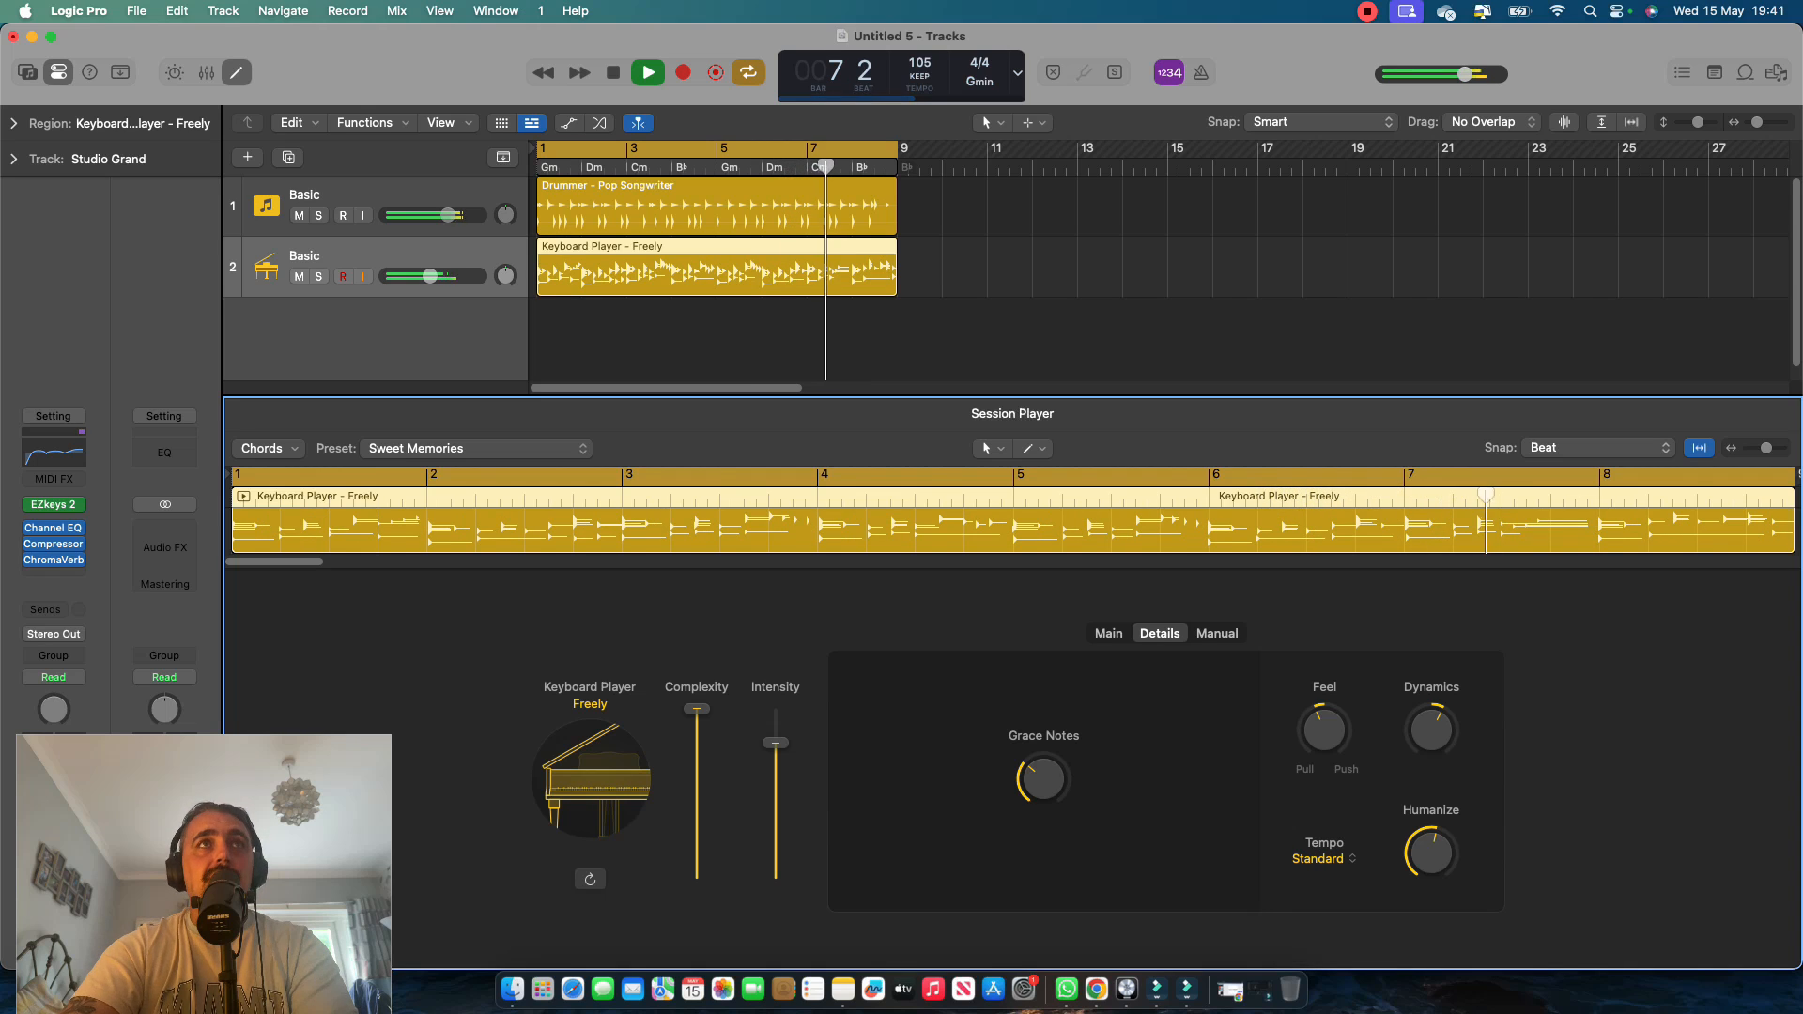
# Set the Pop Songwriter drummer's tempo to Half Time and raise its Complexity slightly during playback.
pyautogui.click(742, 208)
pyautogui.click(1318, 858)
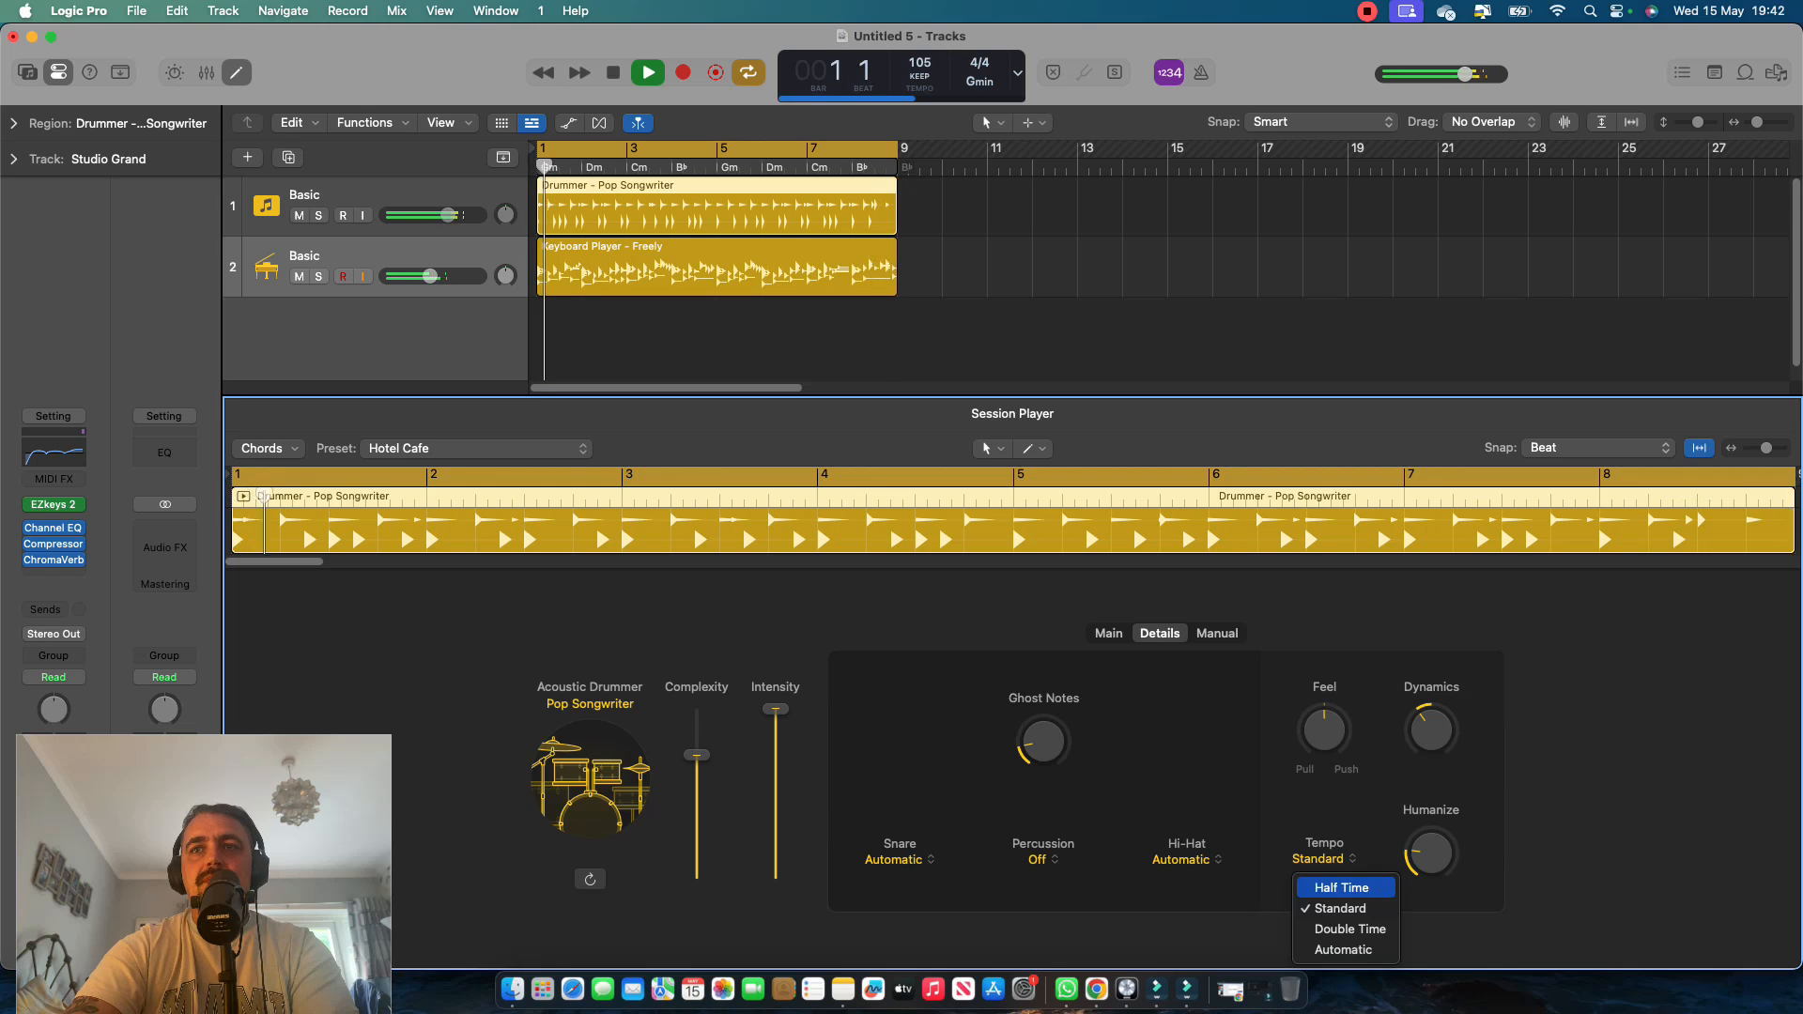
pyautogui.click(1342, 888)
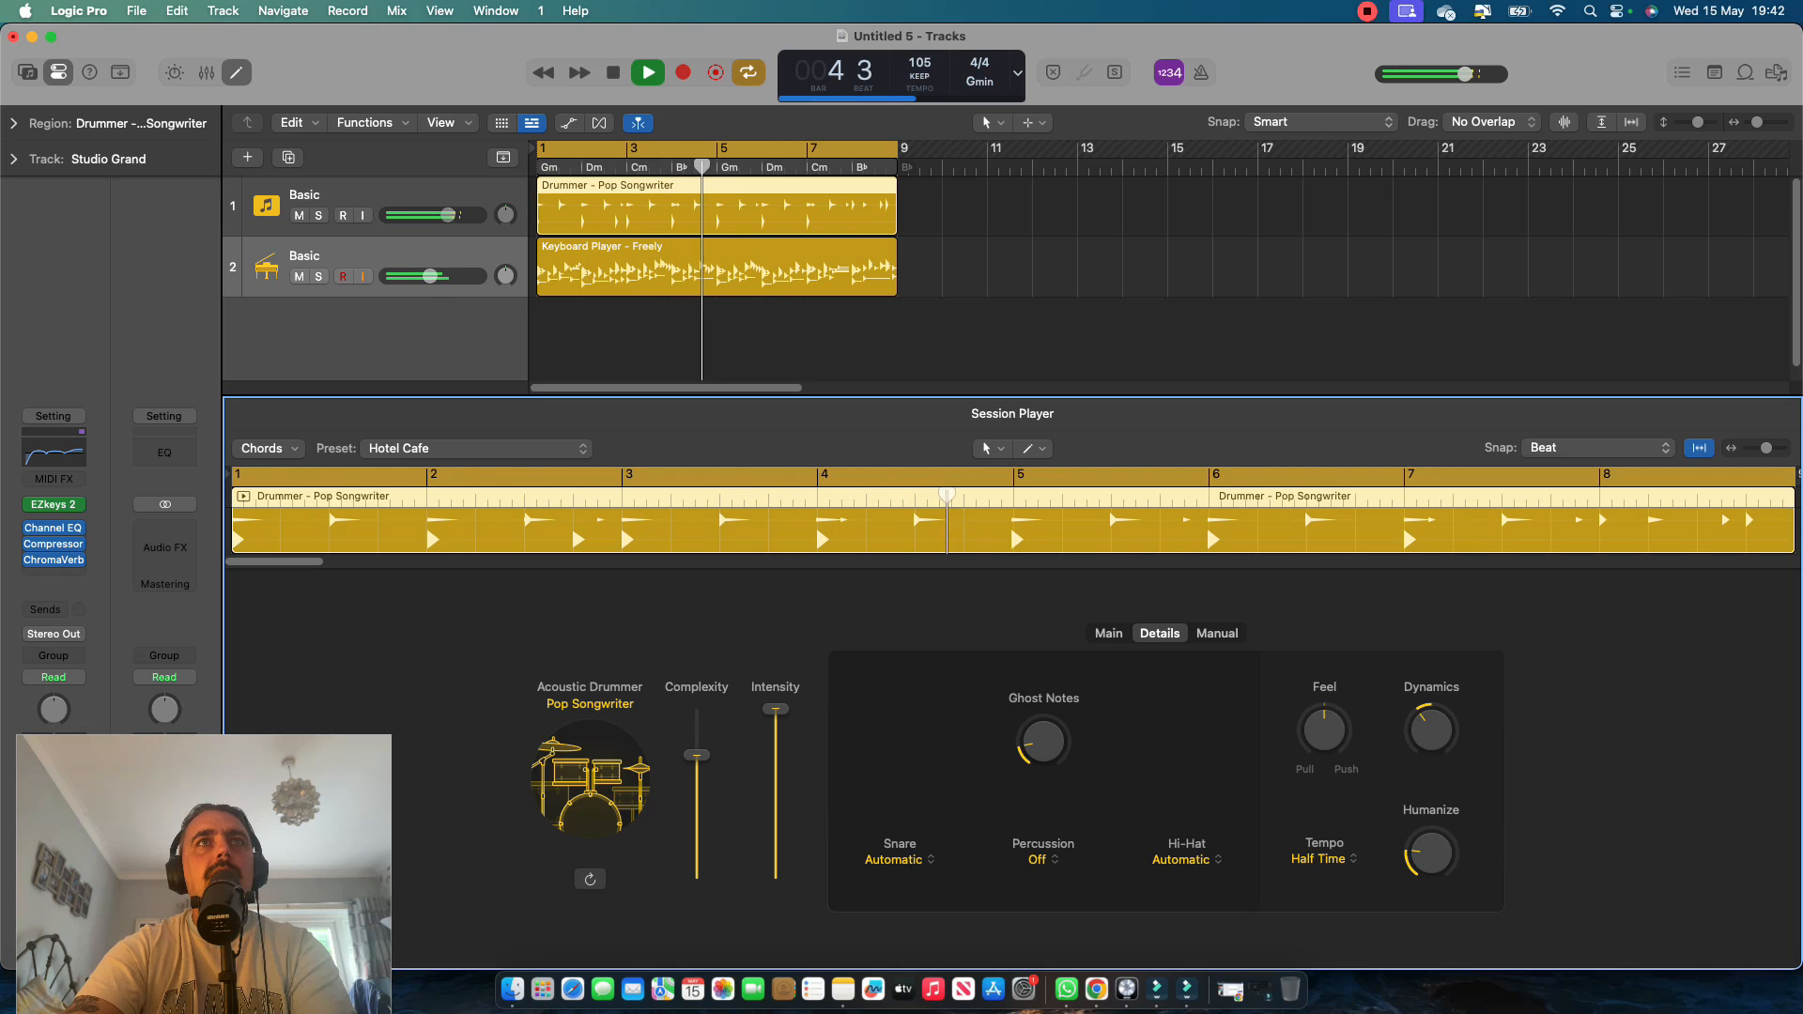
pyautogui.moveTo(697, 755); pyautogui.dragTo(696, 733)
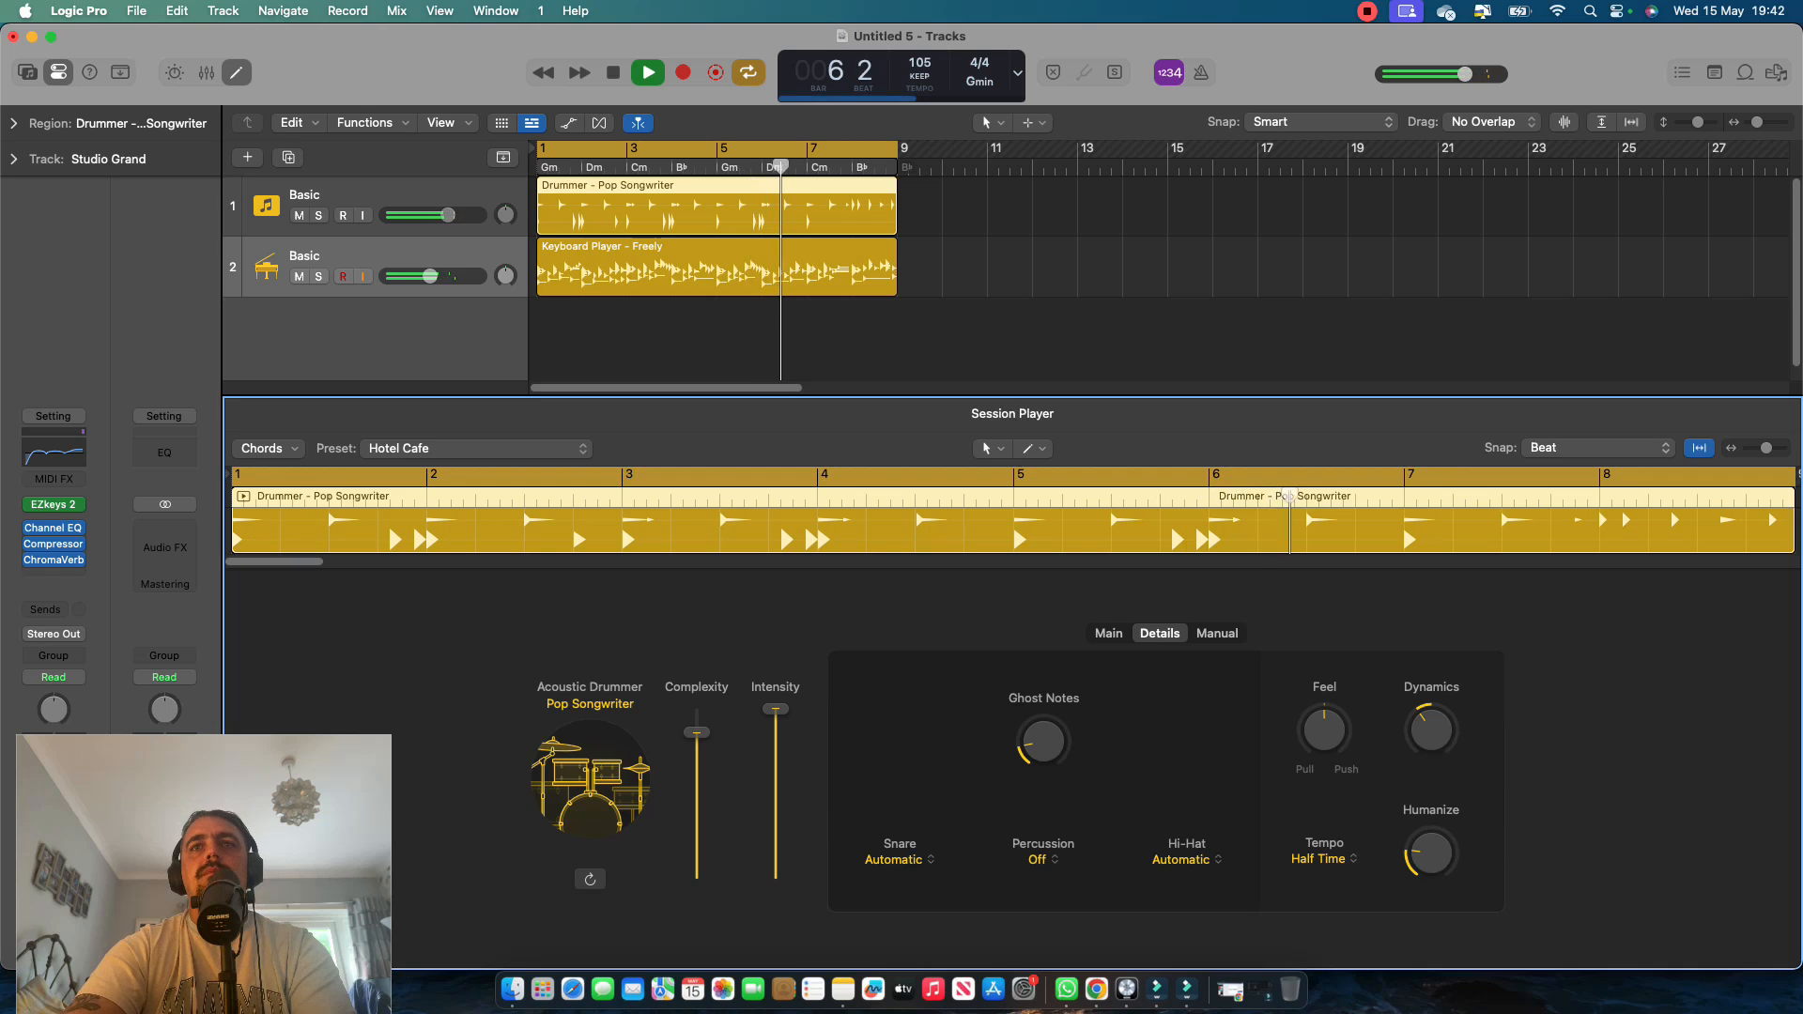
# Check the drummer's kick and snare pattern and rhythm-follow options without changing them.
pyautogui.click(1108, 634)
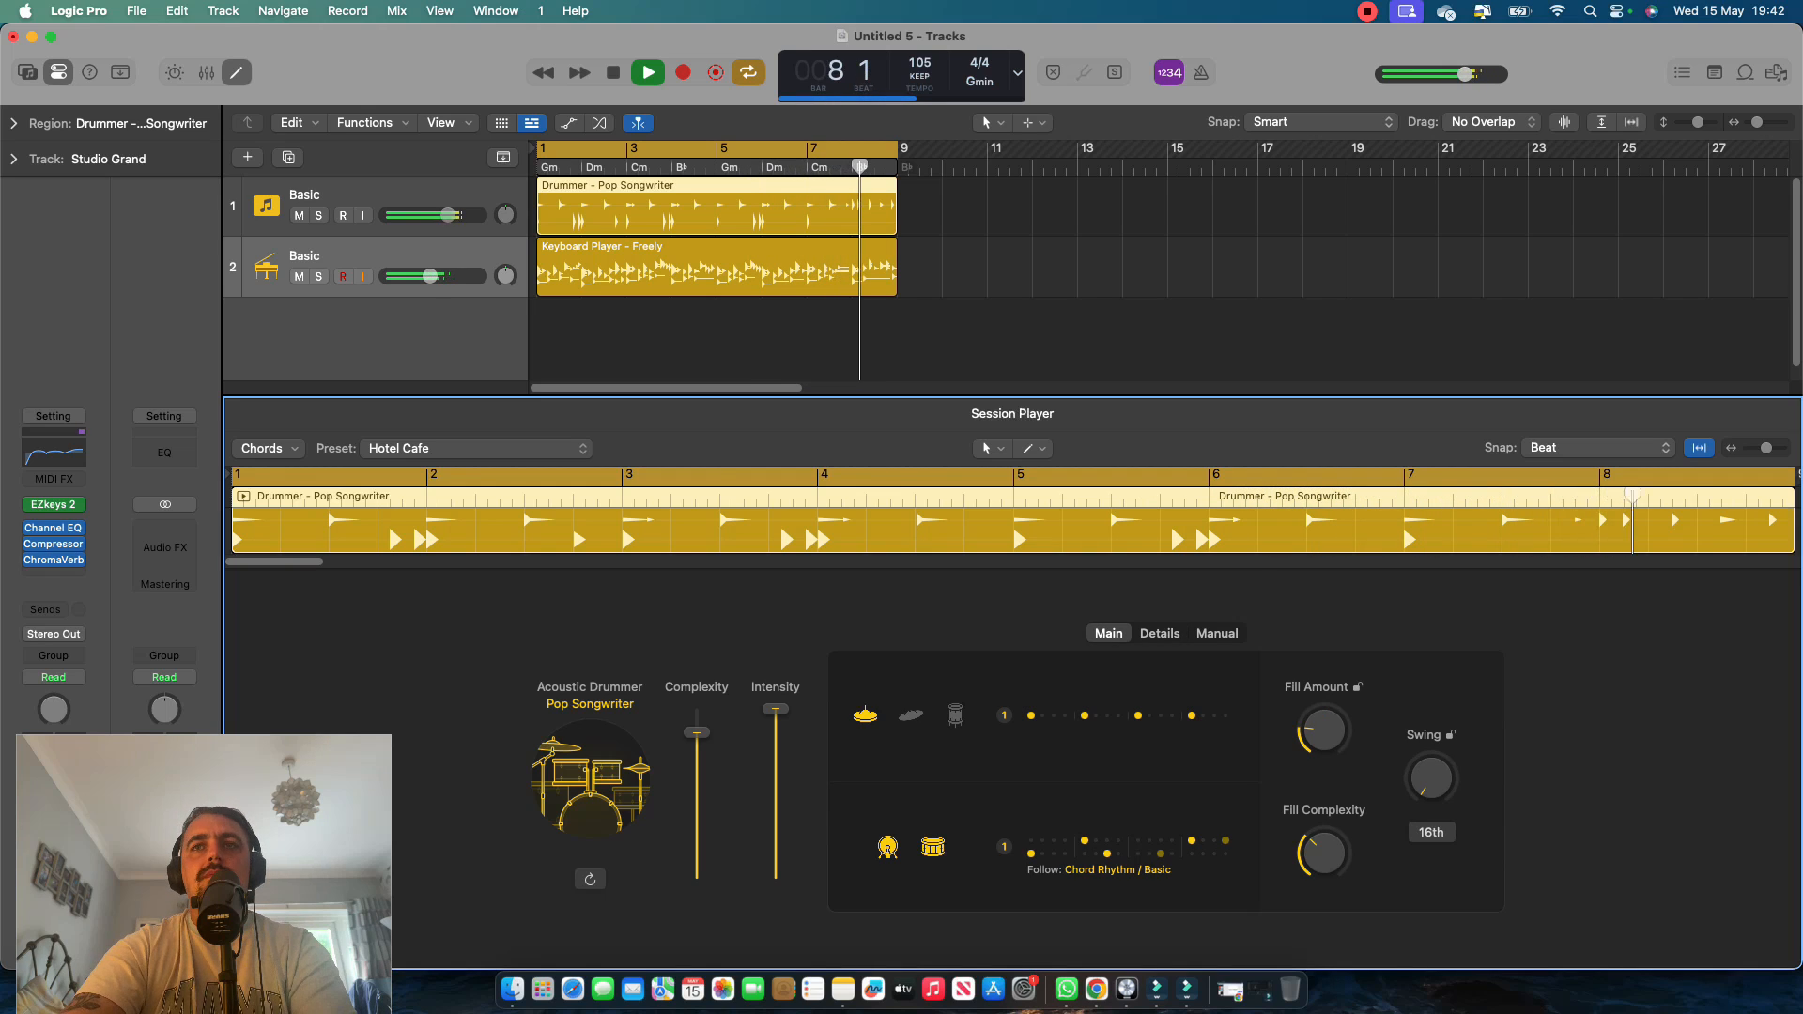
pyautogui.click(1111, 848)
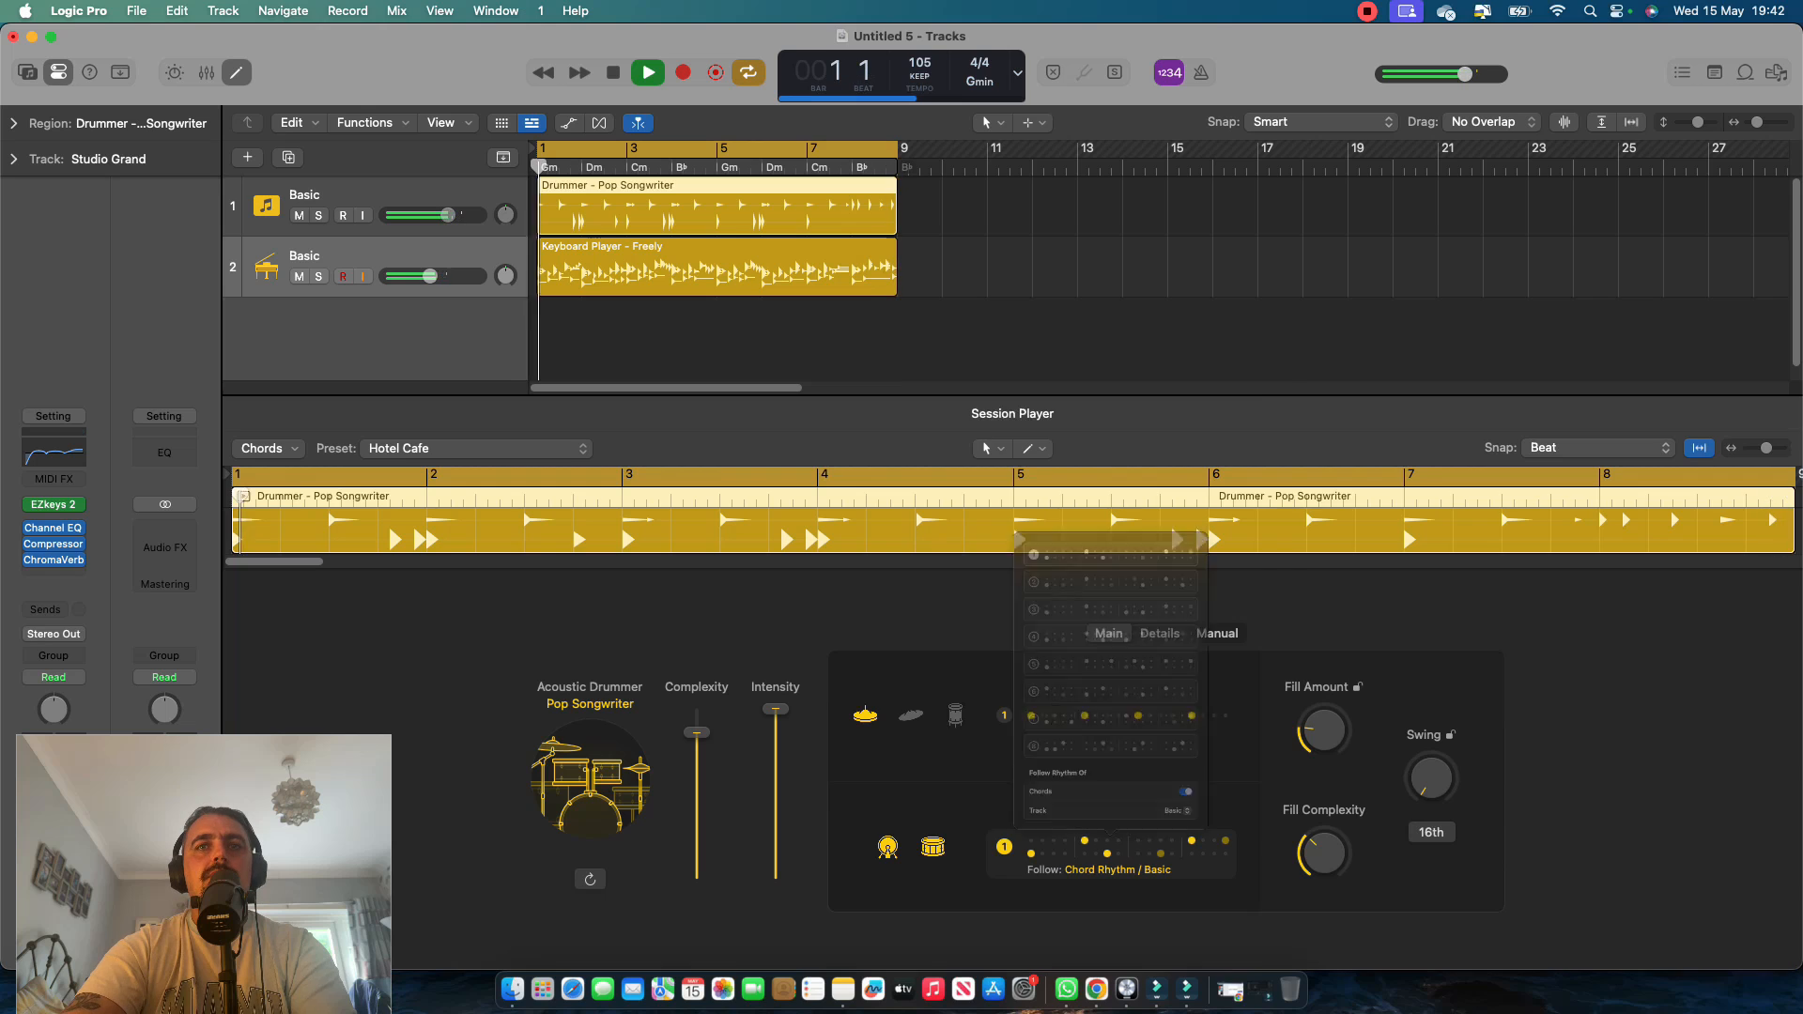
pyautogui.press('Escape')
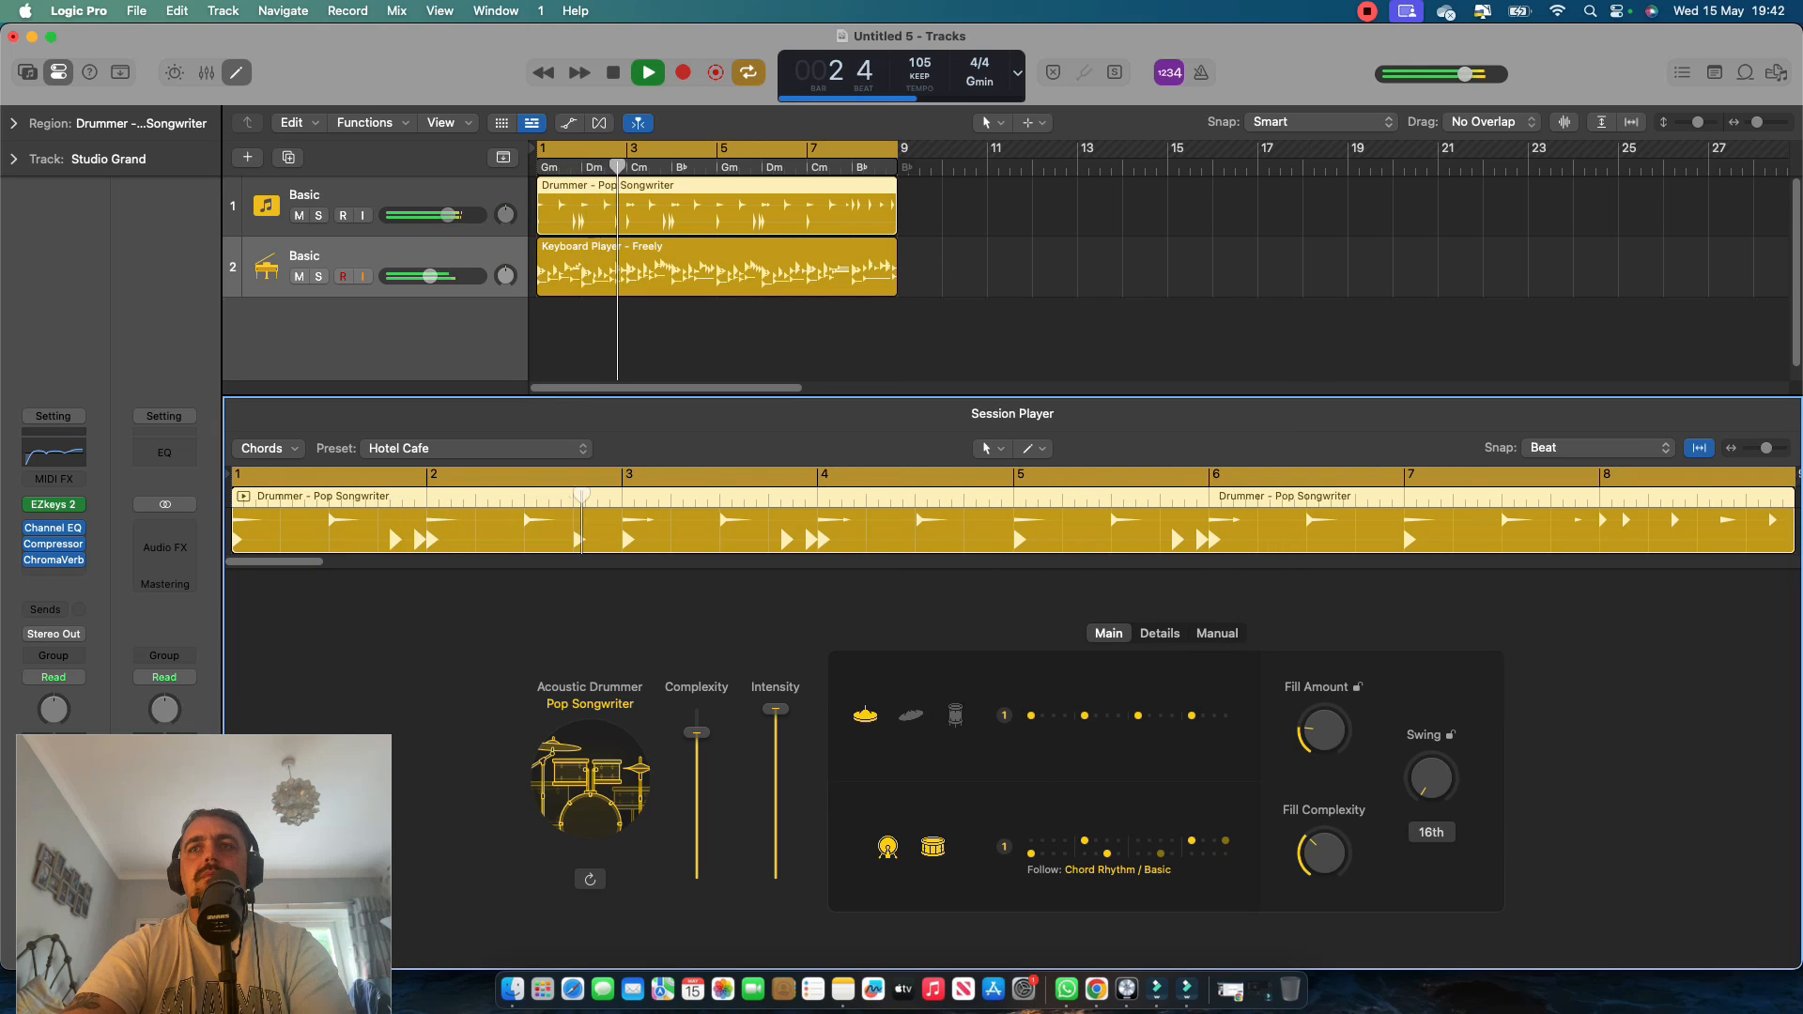
# Try Double Time for the drummer's tempo during playback and set it to Standard.
pyautogui.click(1160, 633)
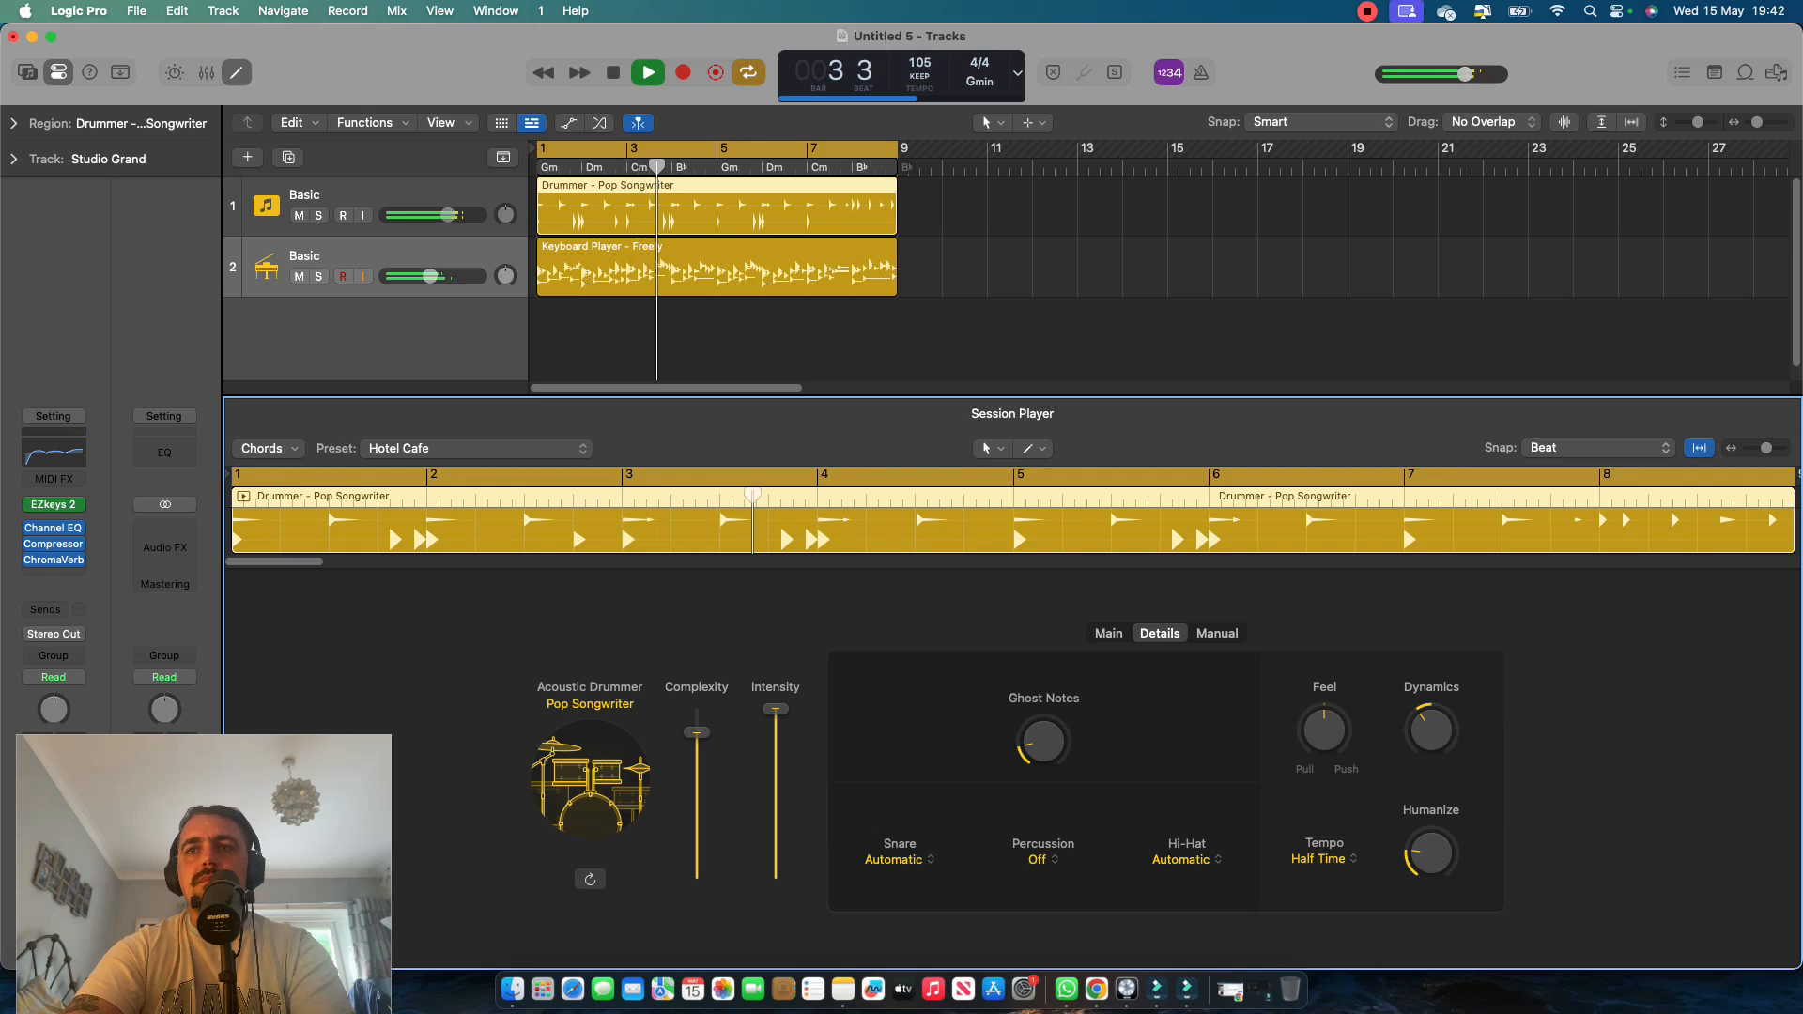
pyautogui.click(1324, 859)
pyautogui.press('Down')
pyautogui.press('Down')
pyautogui.press('Return')
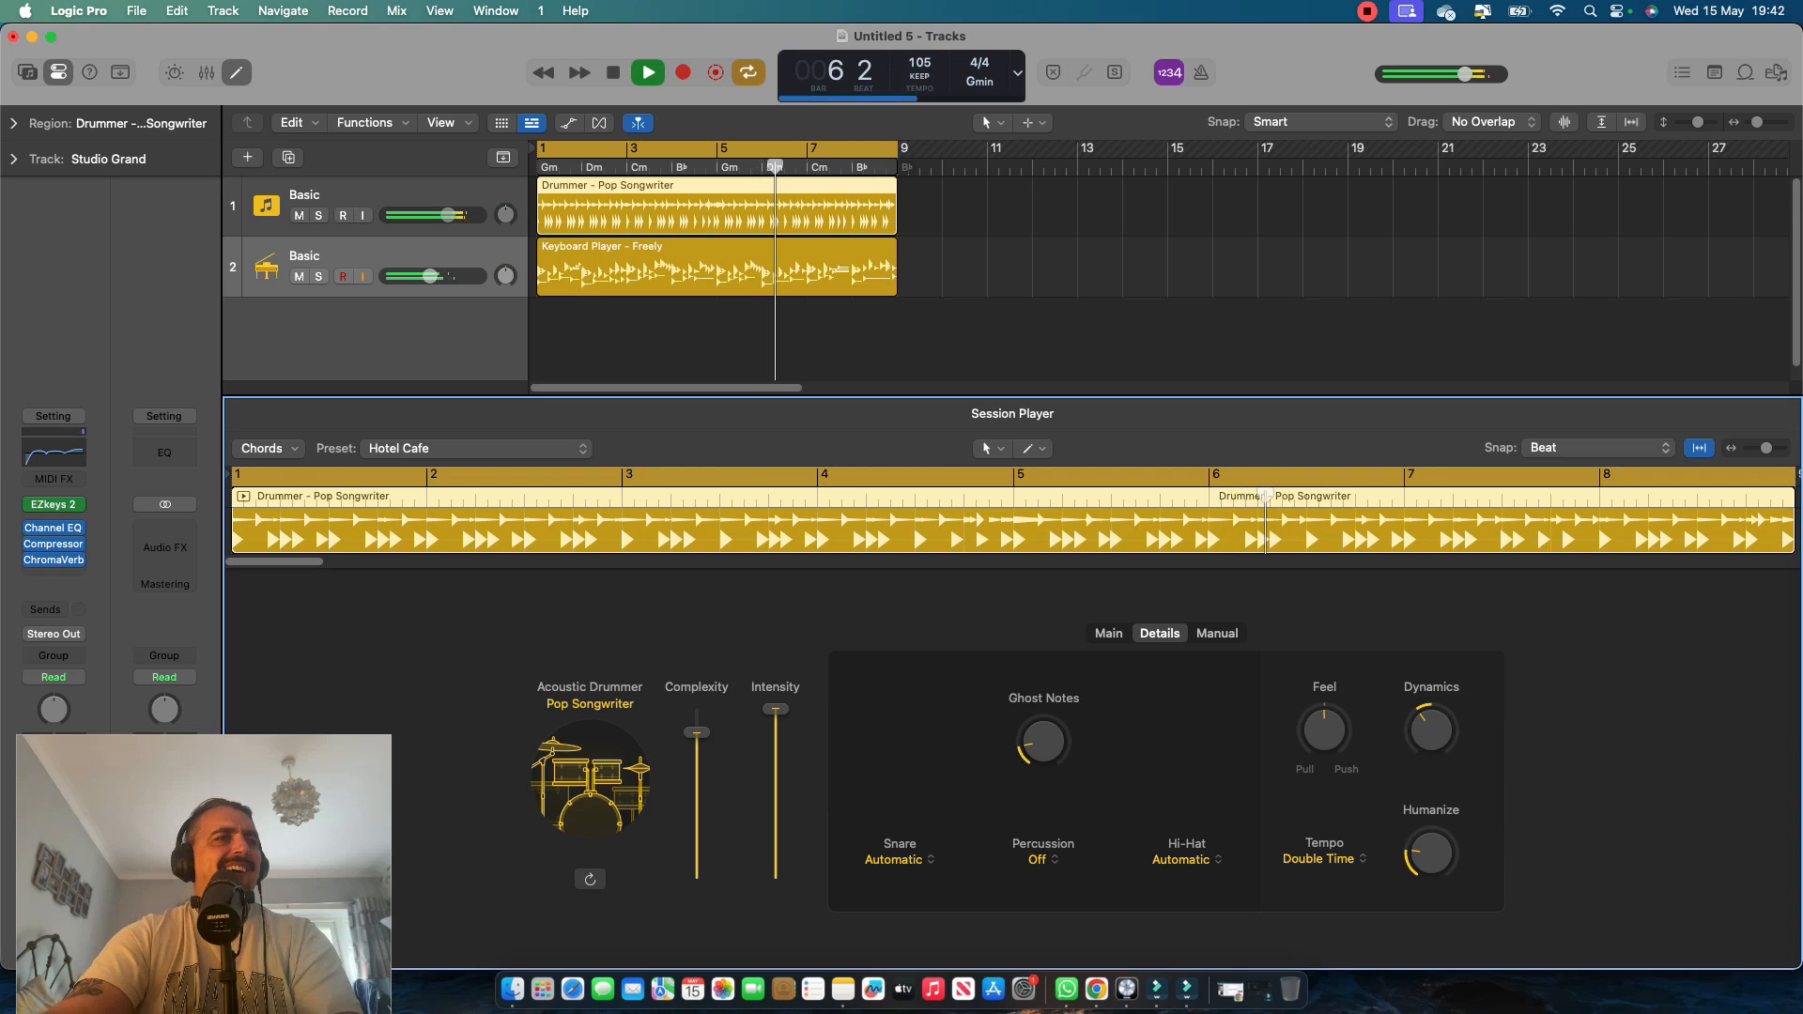
pyautogui.click(1324, 860)
pyautogui.click(1329, 907)
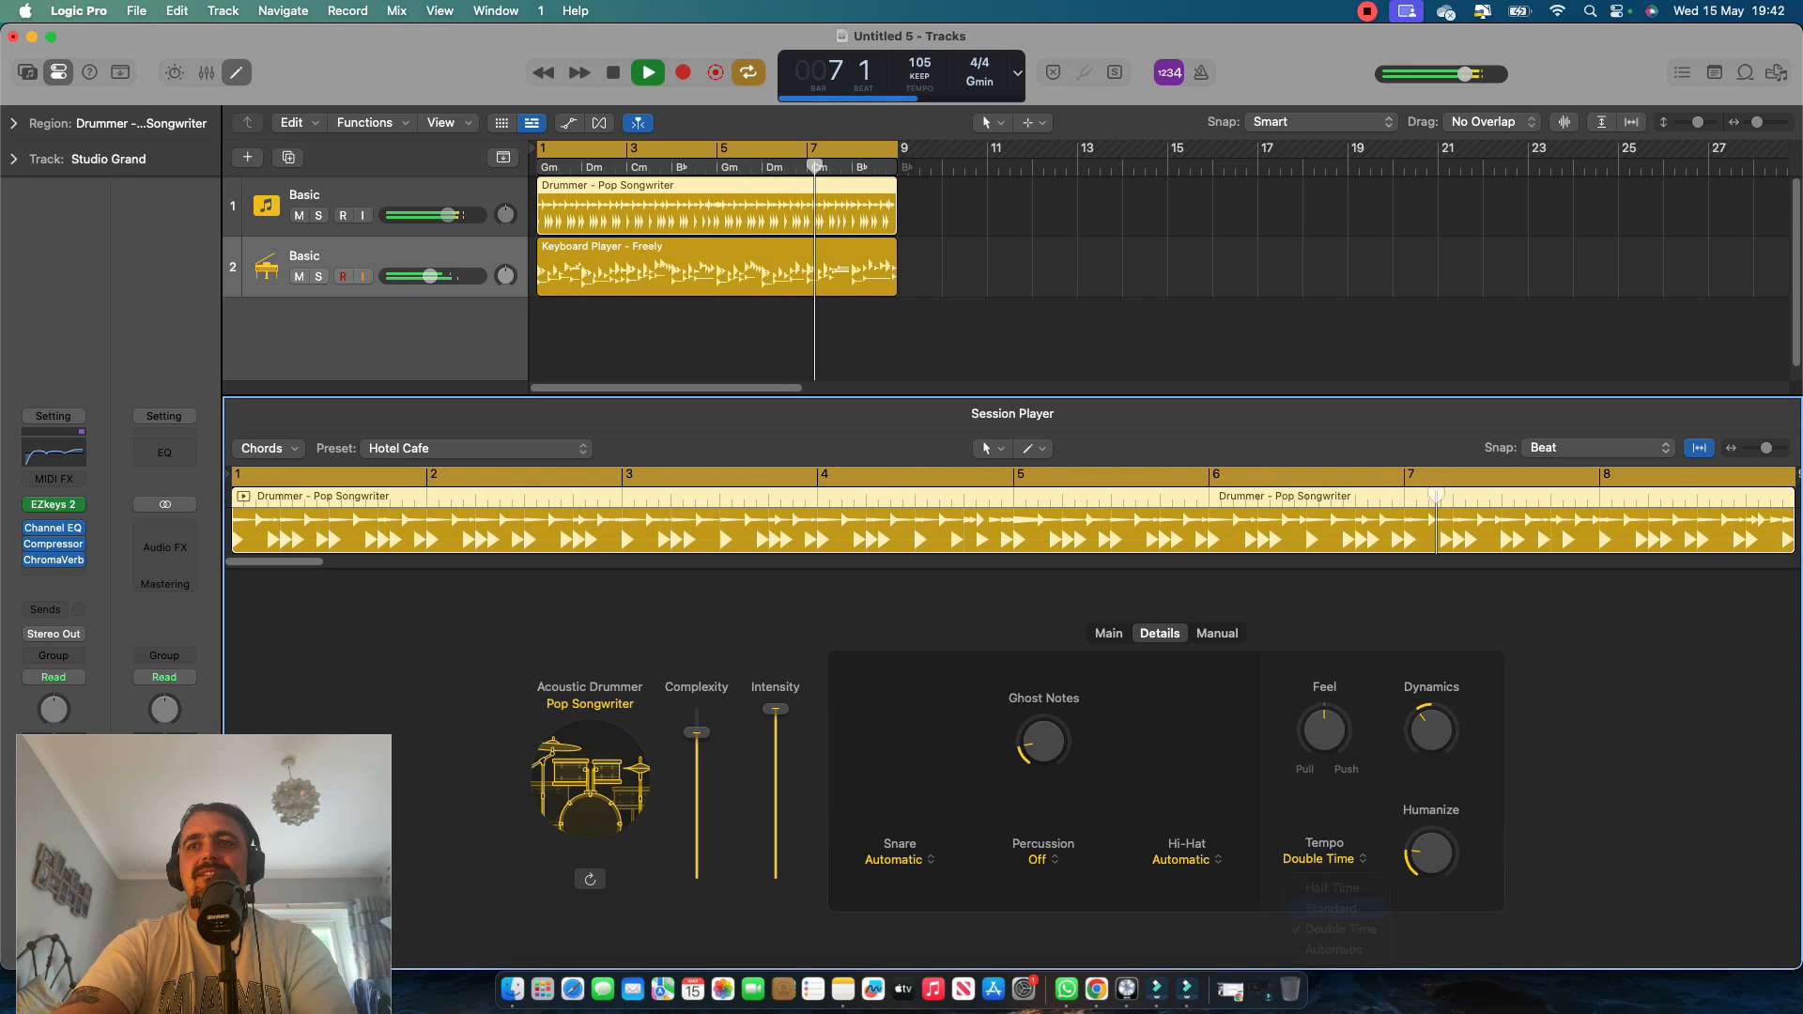
# Raise the drummer's Humanize amount, nudge Dynamics up slightly, and view the snare articulation options without changing them.
pyautogui.moveTo(1430, 853); pyautogui.dragTo(1430, 823)
pyautogui.moveTo(1430, 730); pyautogui.dragTo(1430, 726)
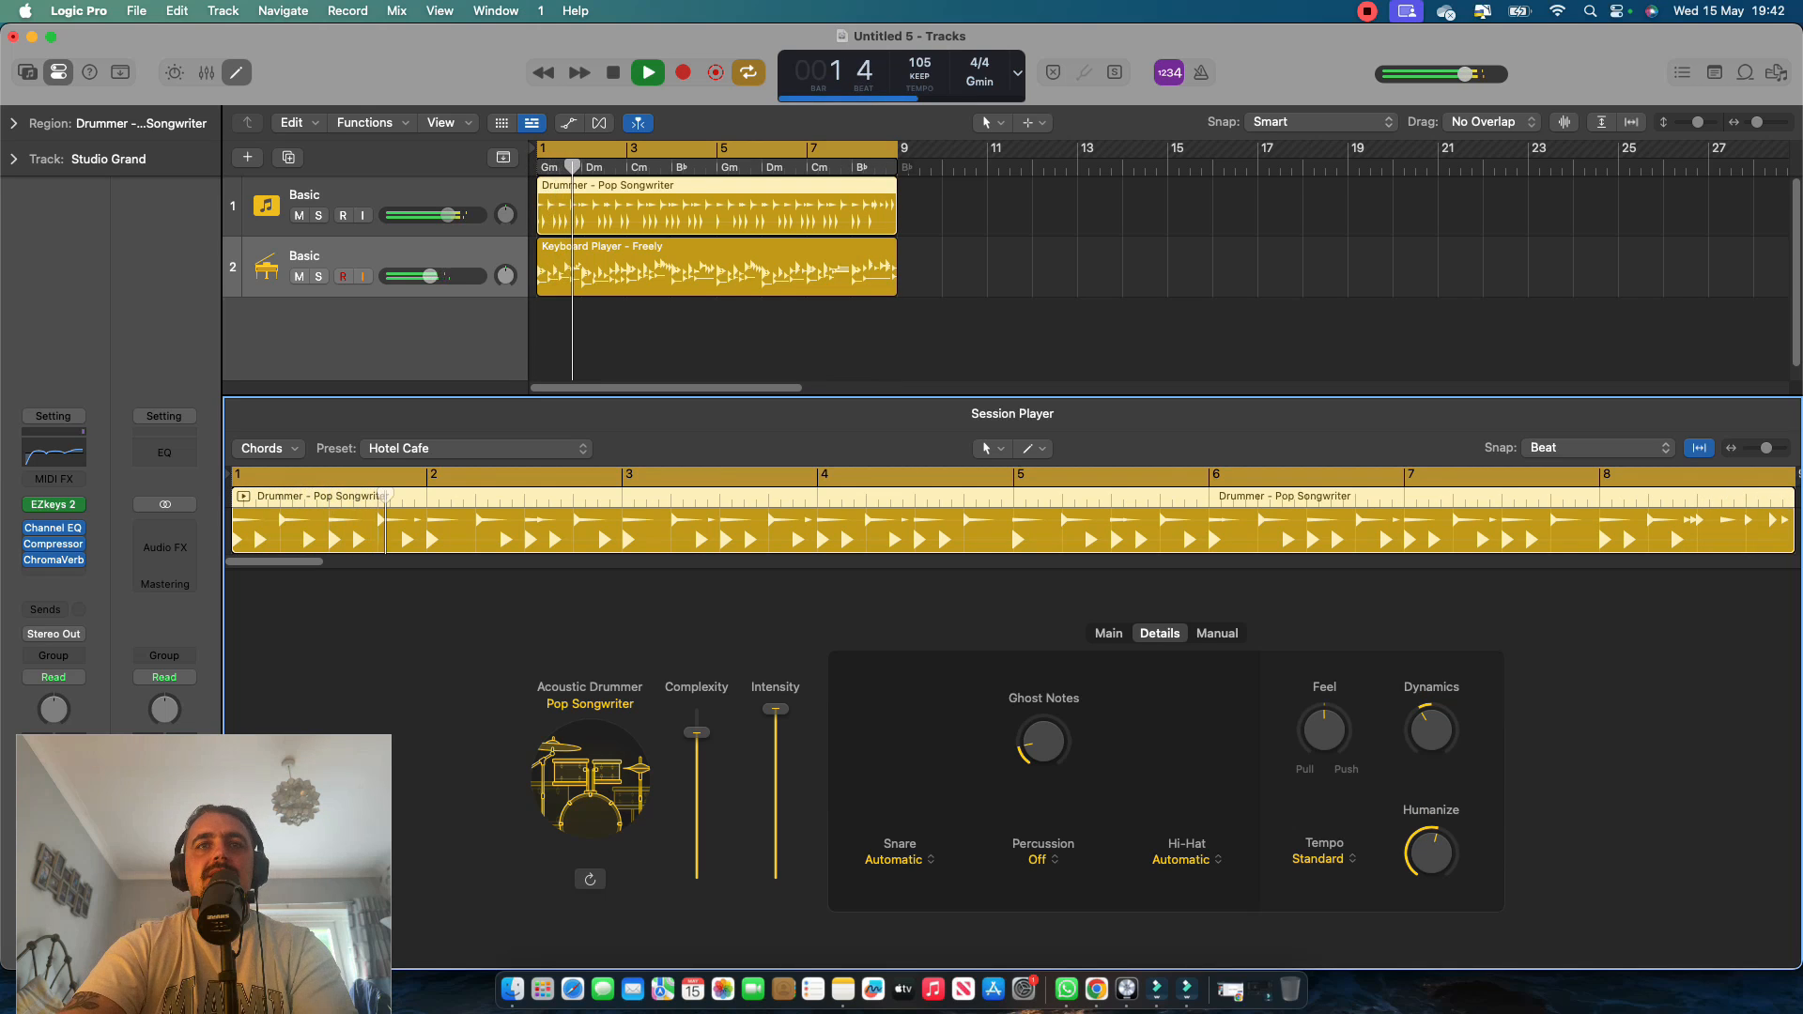
pyautogui.click(897, 859)
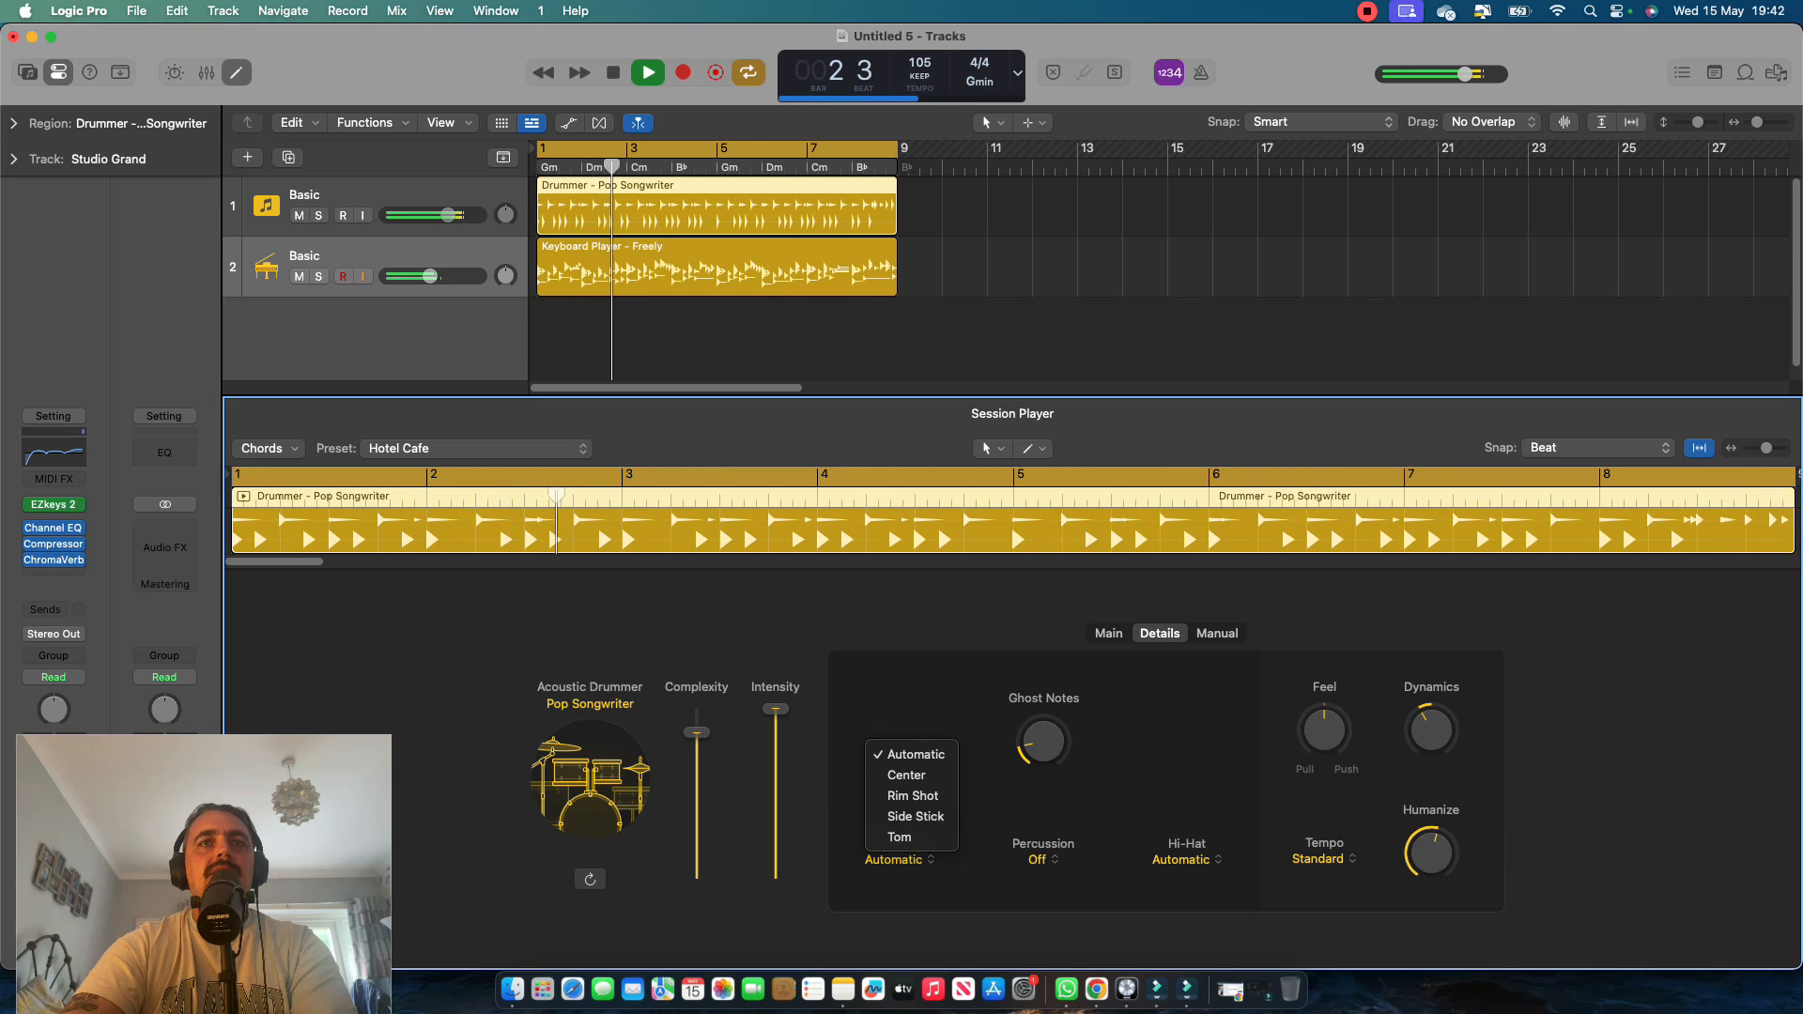
pyautogui.press('Escape')
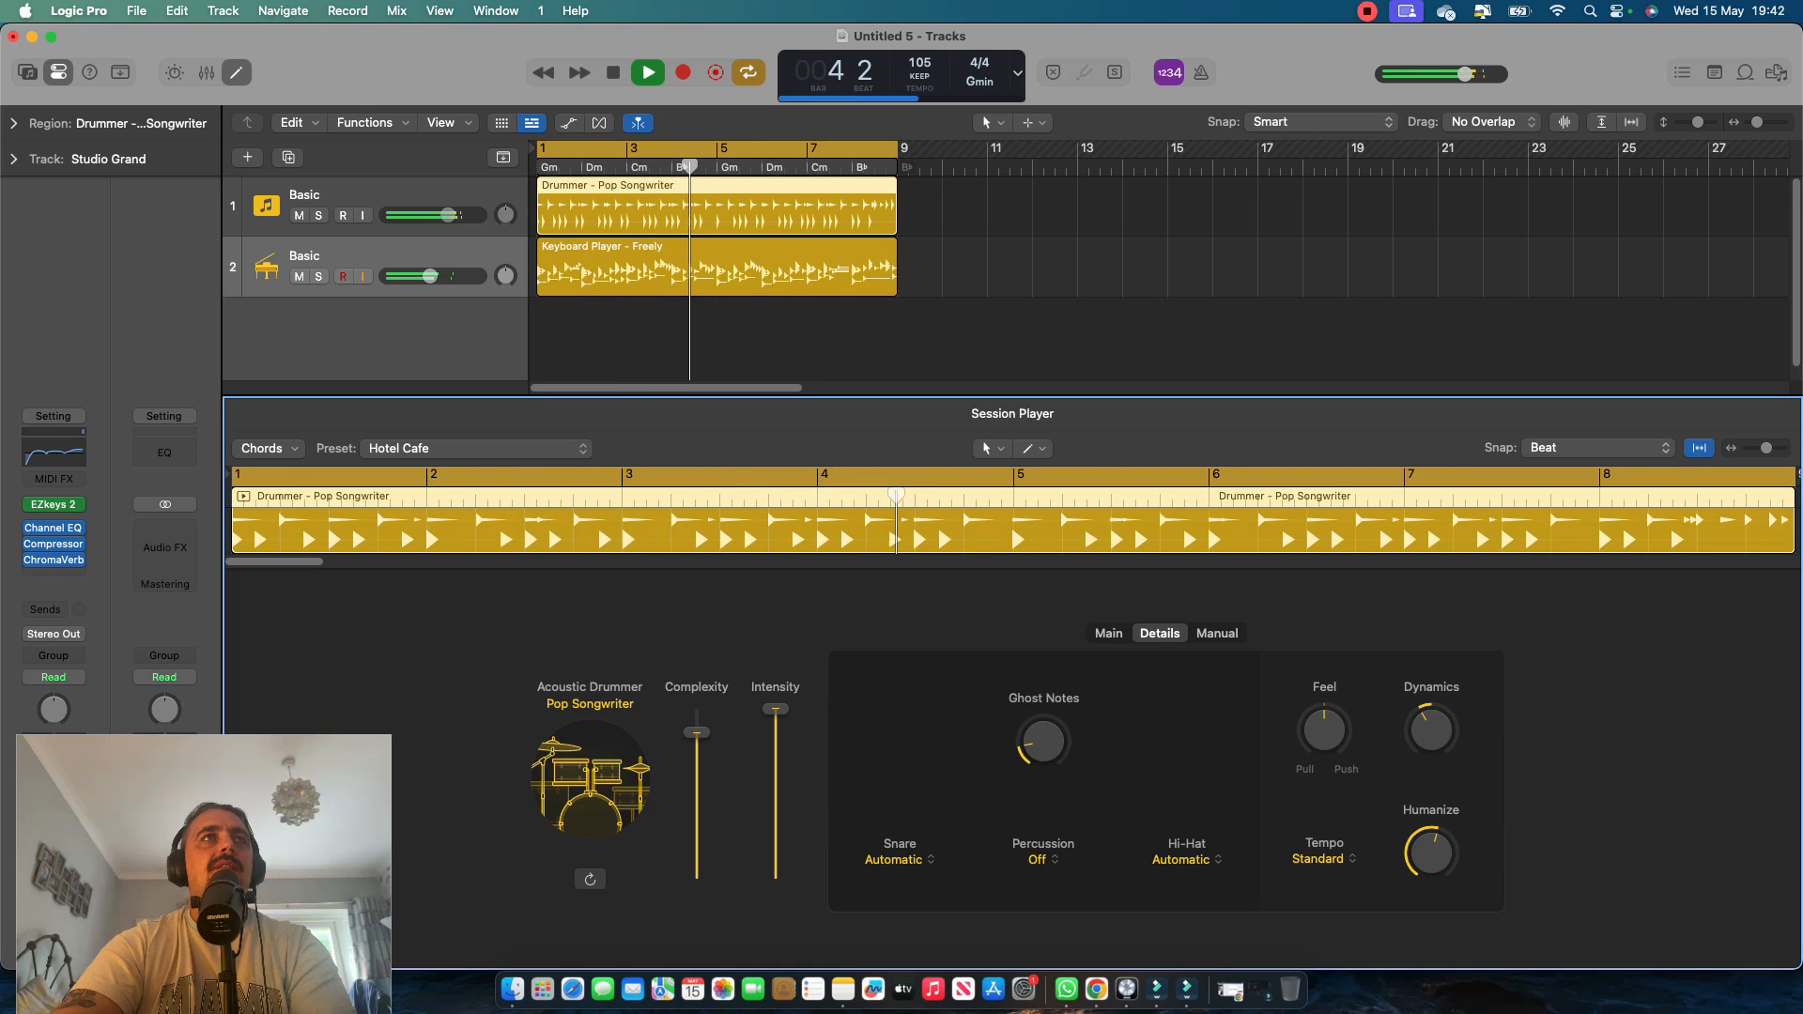
# Stop playback, look over the drummer's main settings and manual pattern grid, and return the playhead to the start.
pyautogui.press('space')
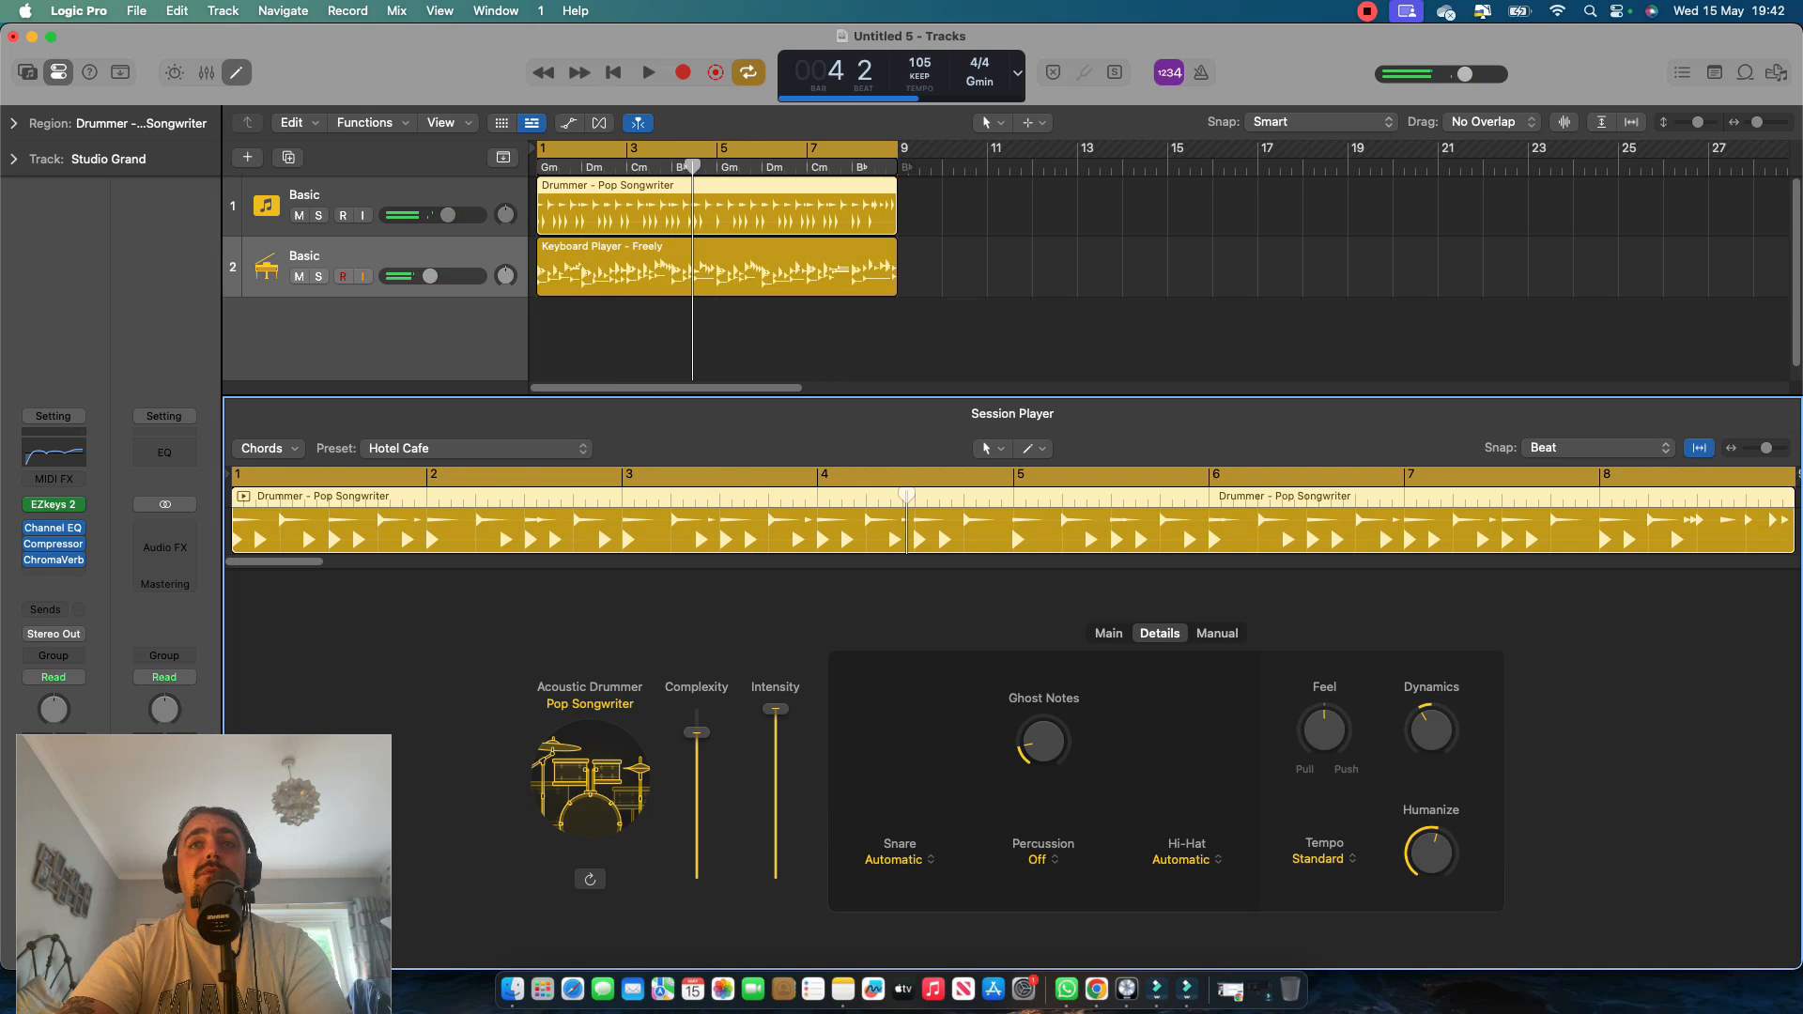
pyautogui.click(1108, 634)
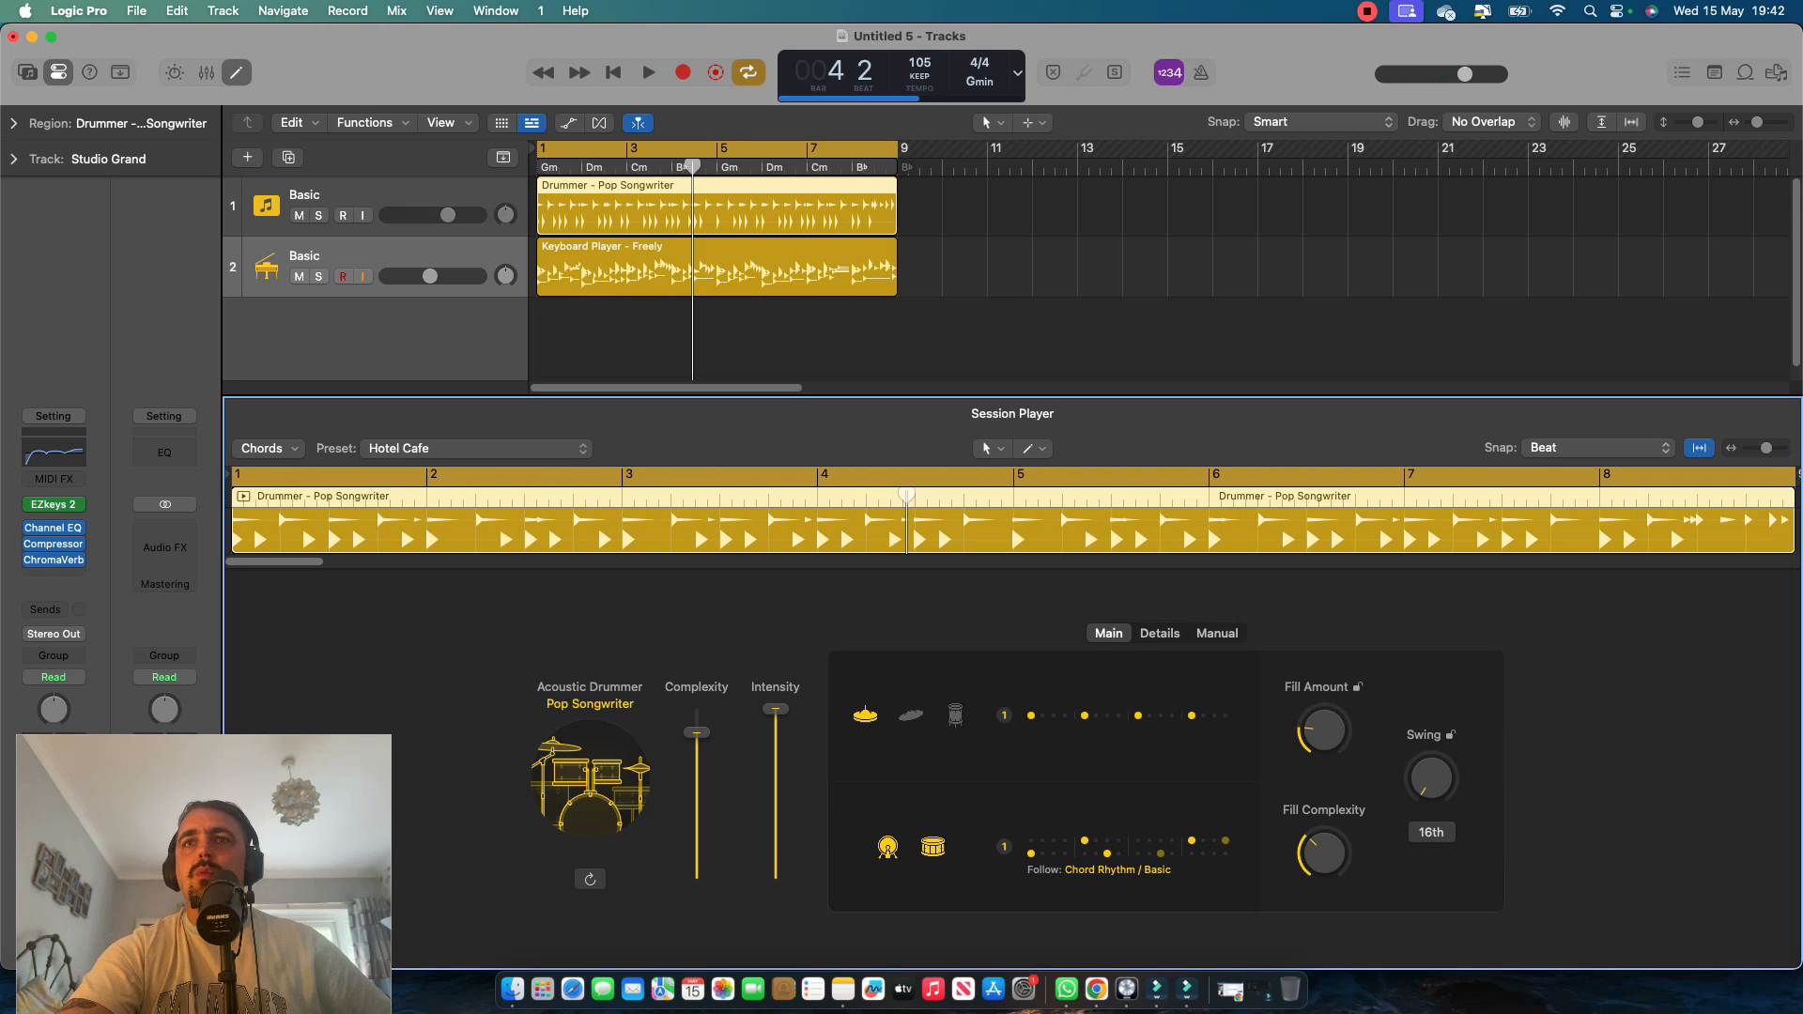
pyautogui.click(1217, 634)
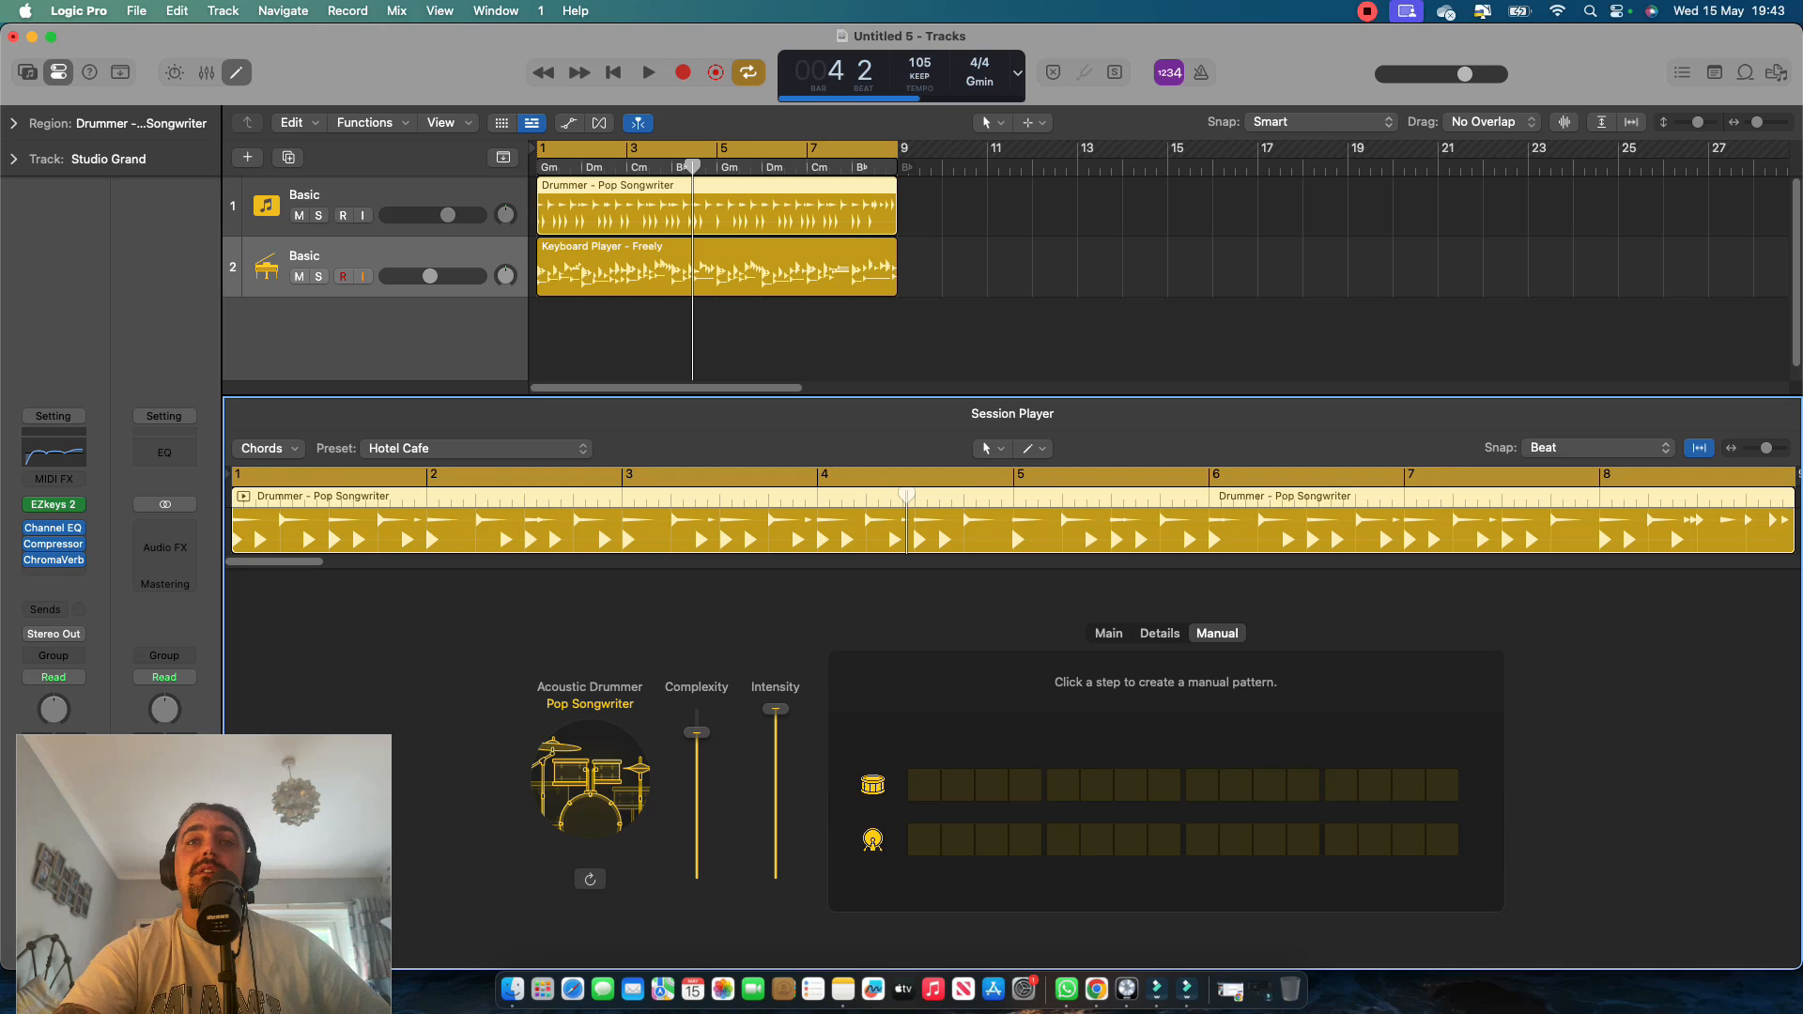
pyautogui.click(1108, 634)
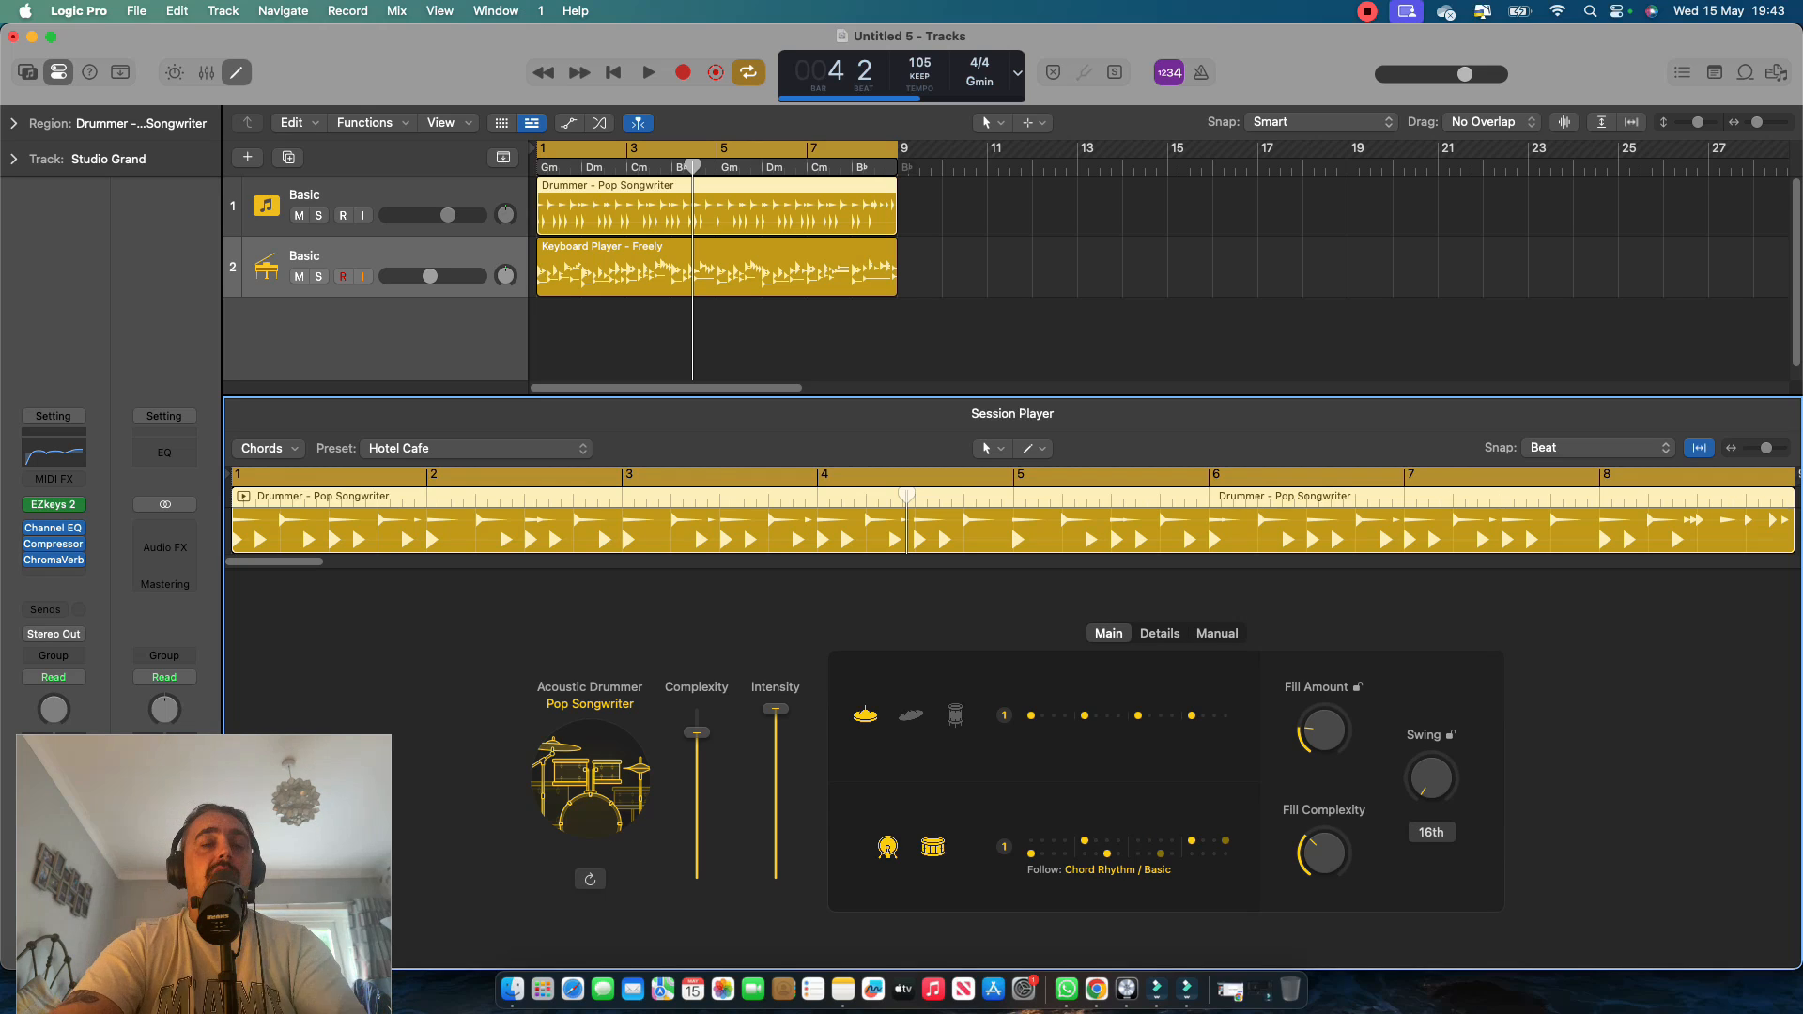
pyautogui.press('Return')
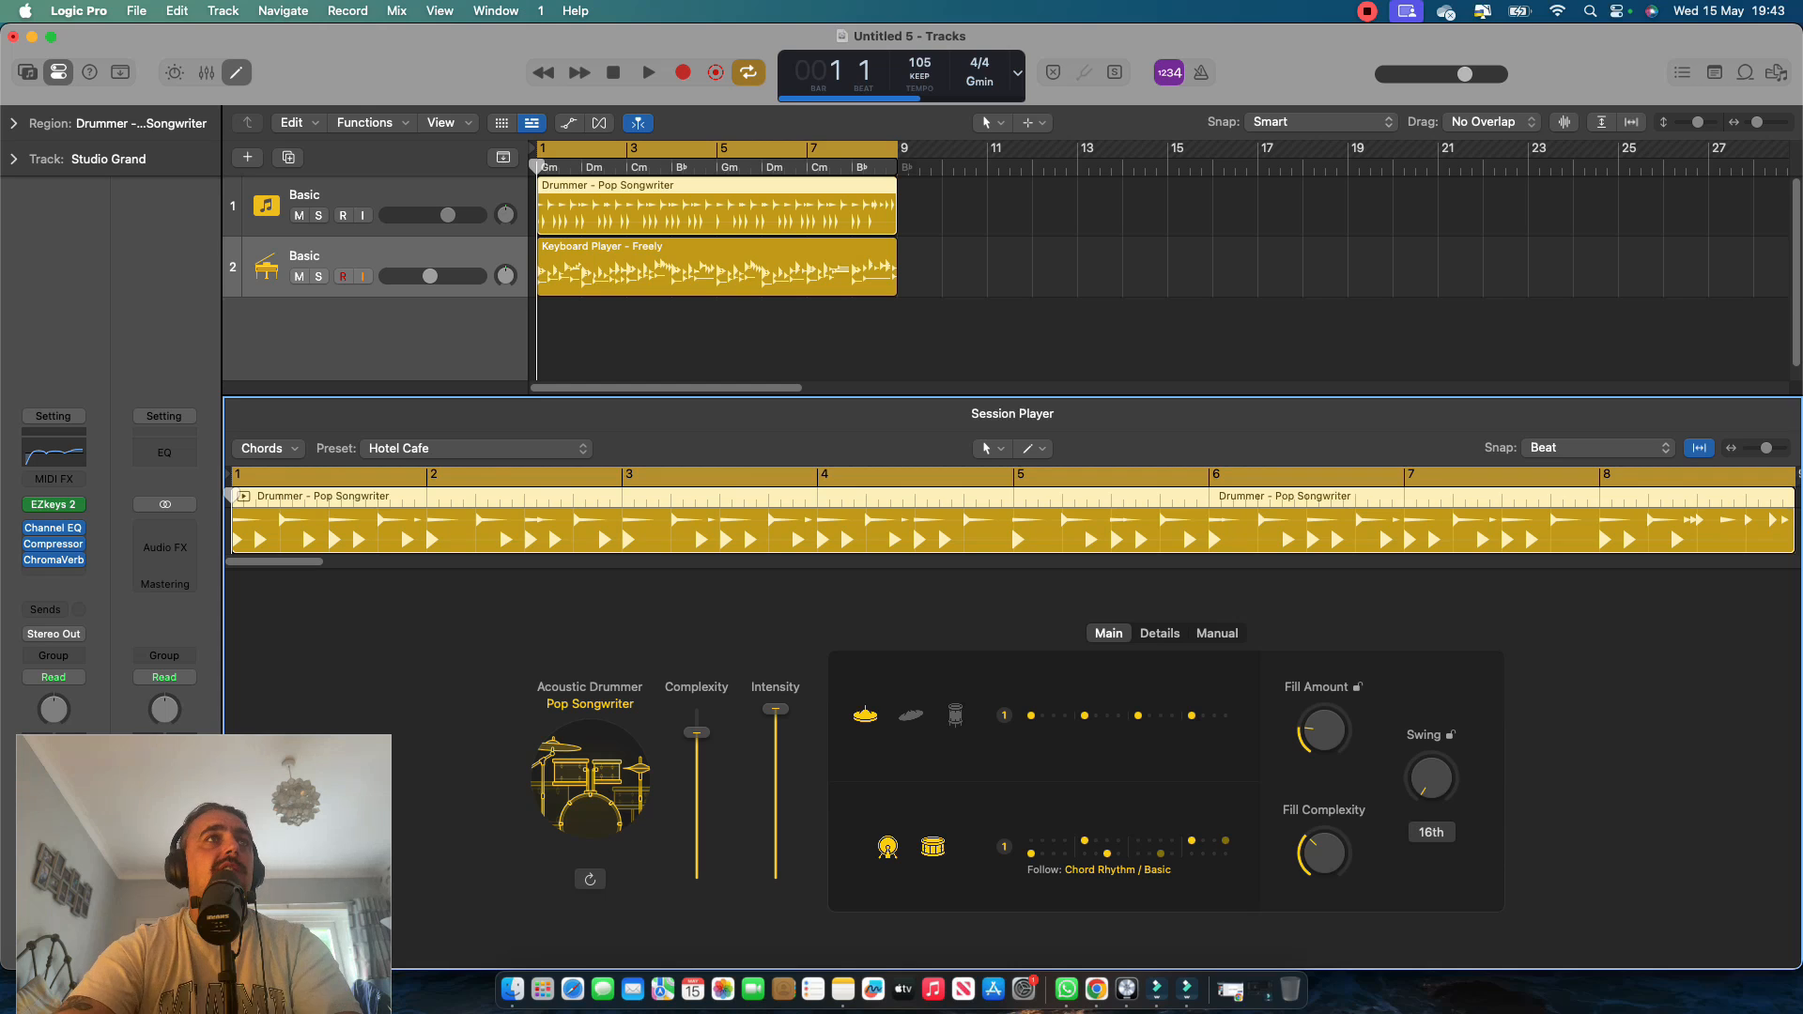
# Create a Bass Player session track without downloading its sound pack.
pyautogui.press('alt+super+n')
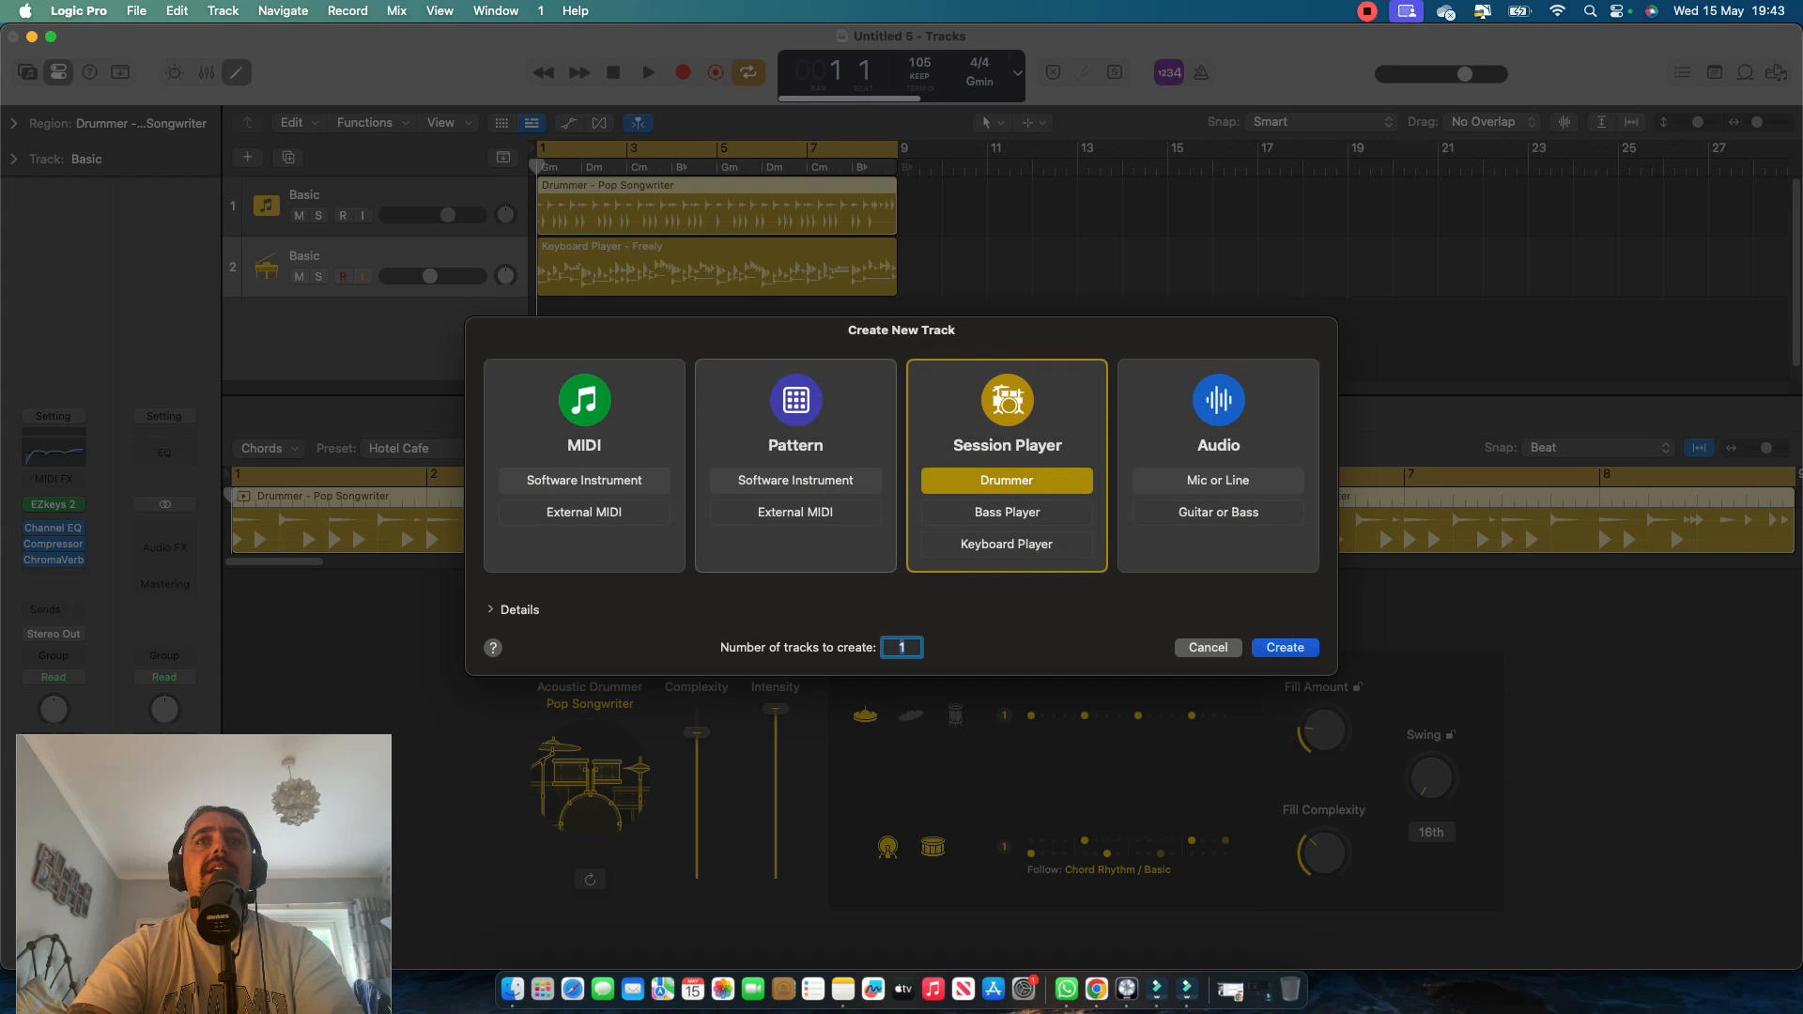
pyautogui.click(1007, 512)
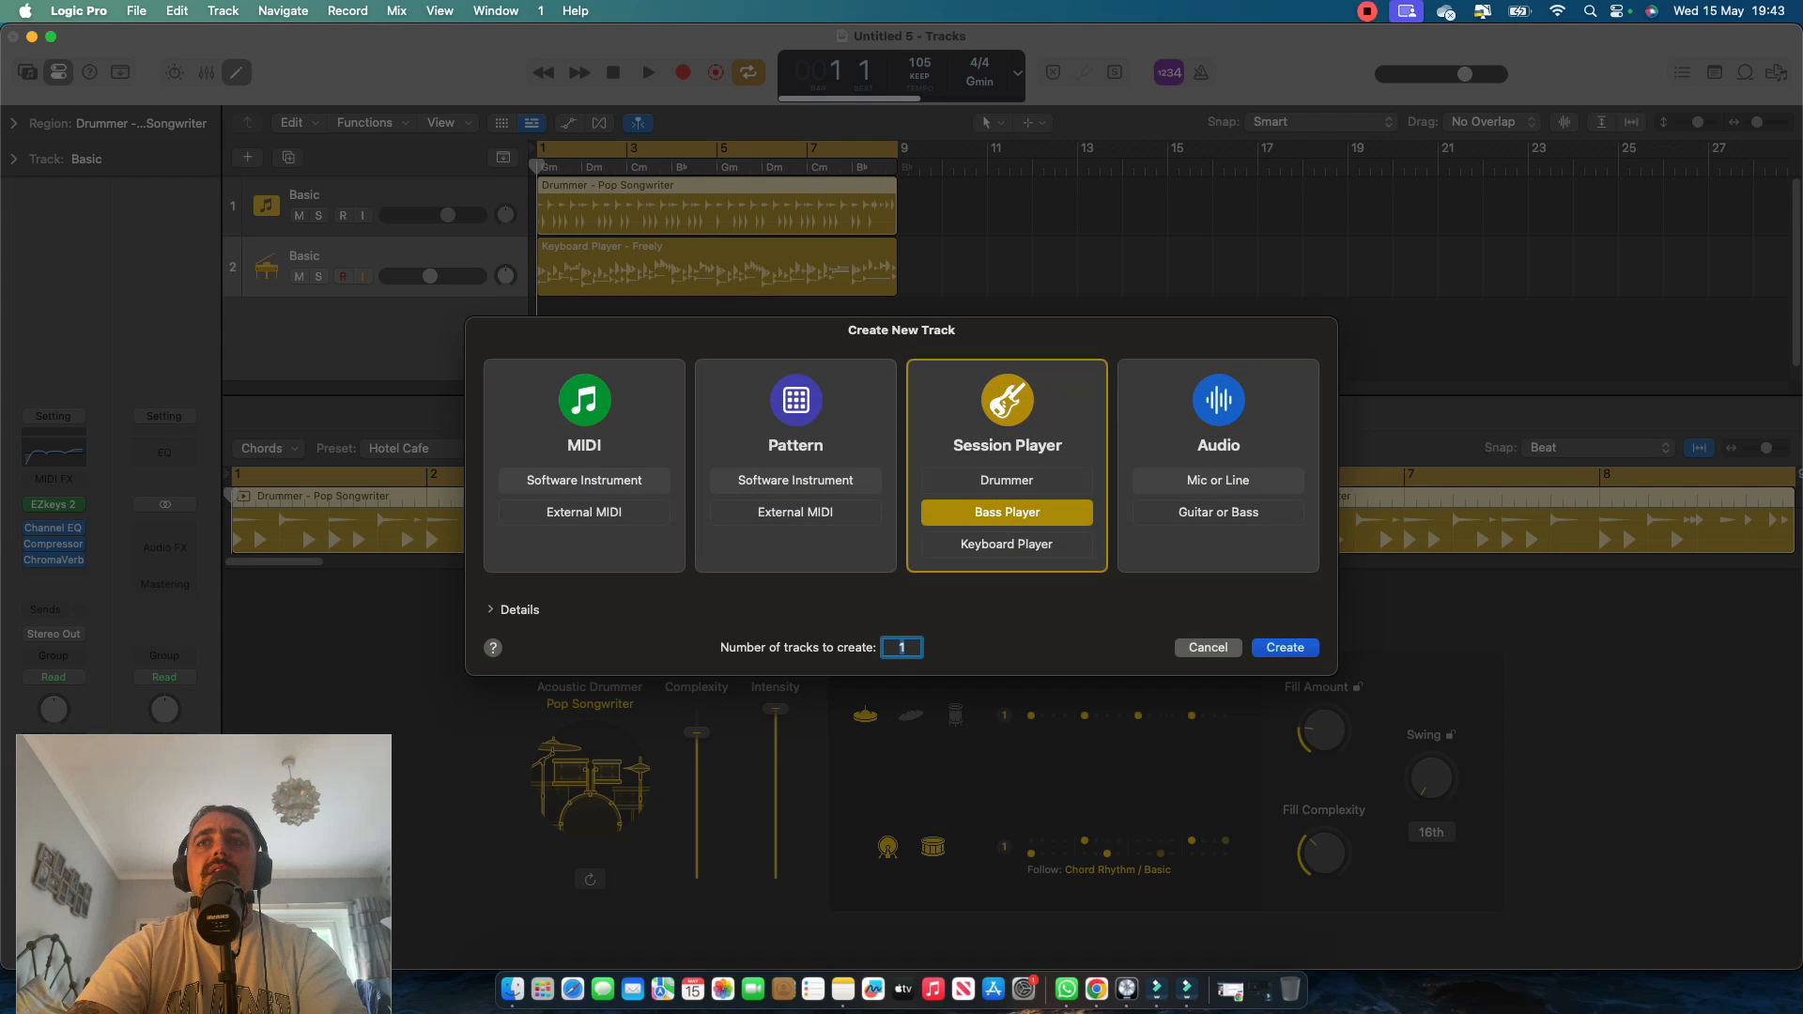
pyautogui.press('Return')
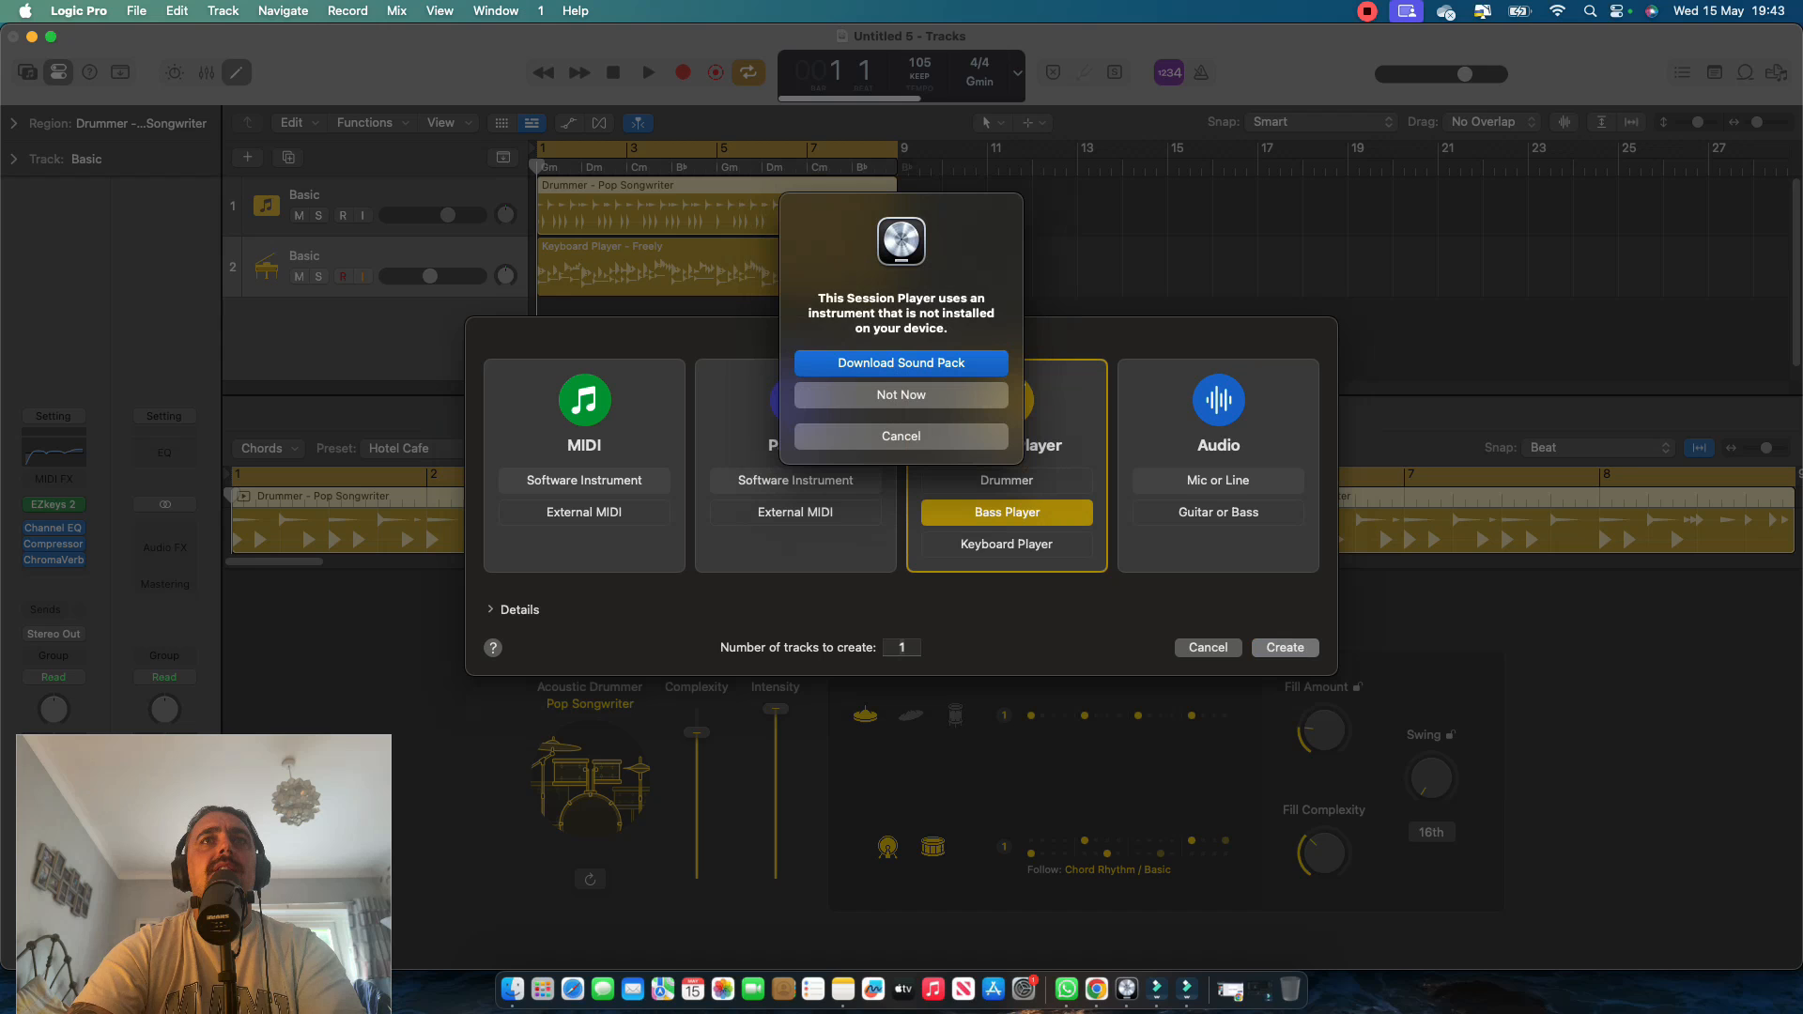
pyautogui.click(902, 396)
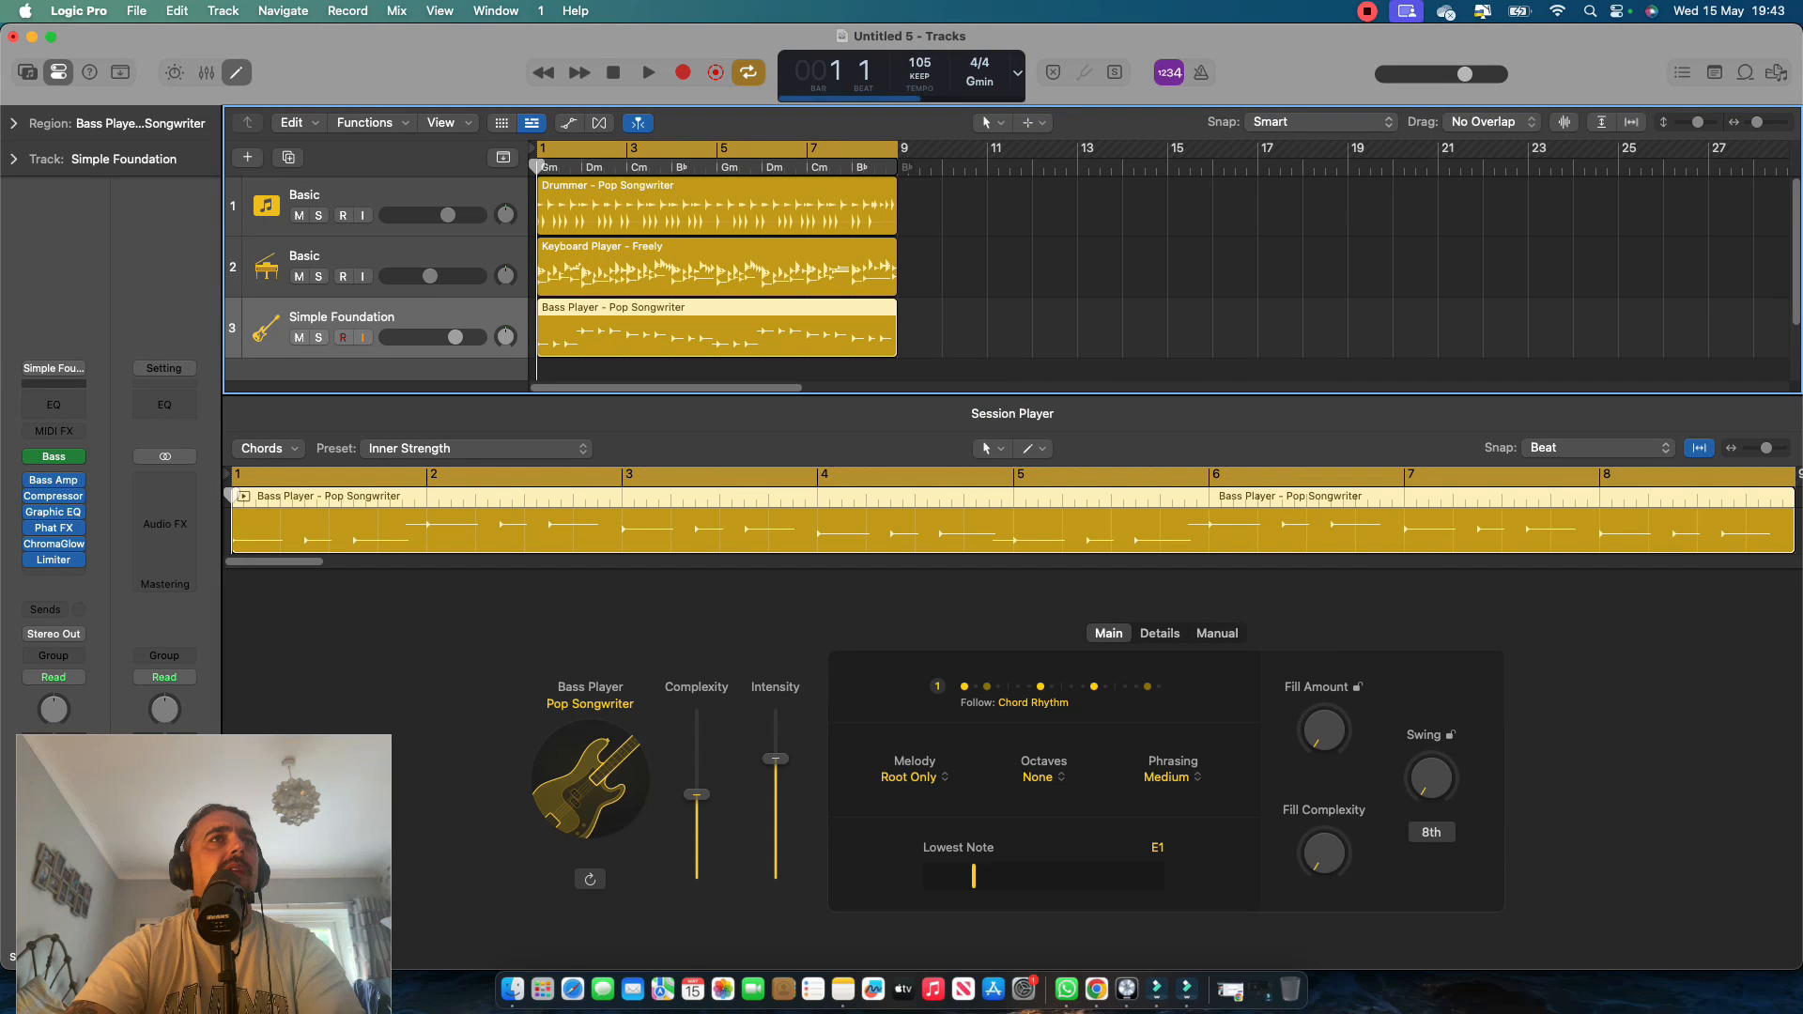
# Replace the Studio Bass instrument on the Simple Foundation track with Toontrack's EZbass.
pyautogui.press('space')
pyautogui.click(54, 384)
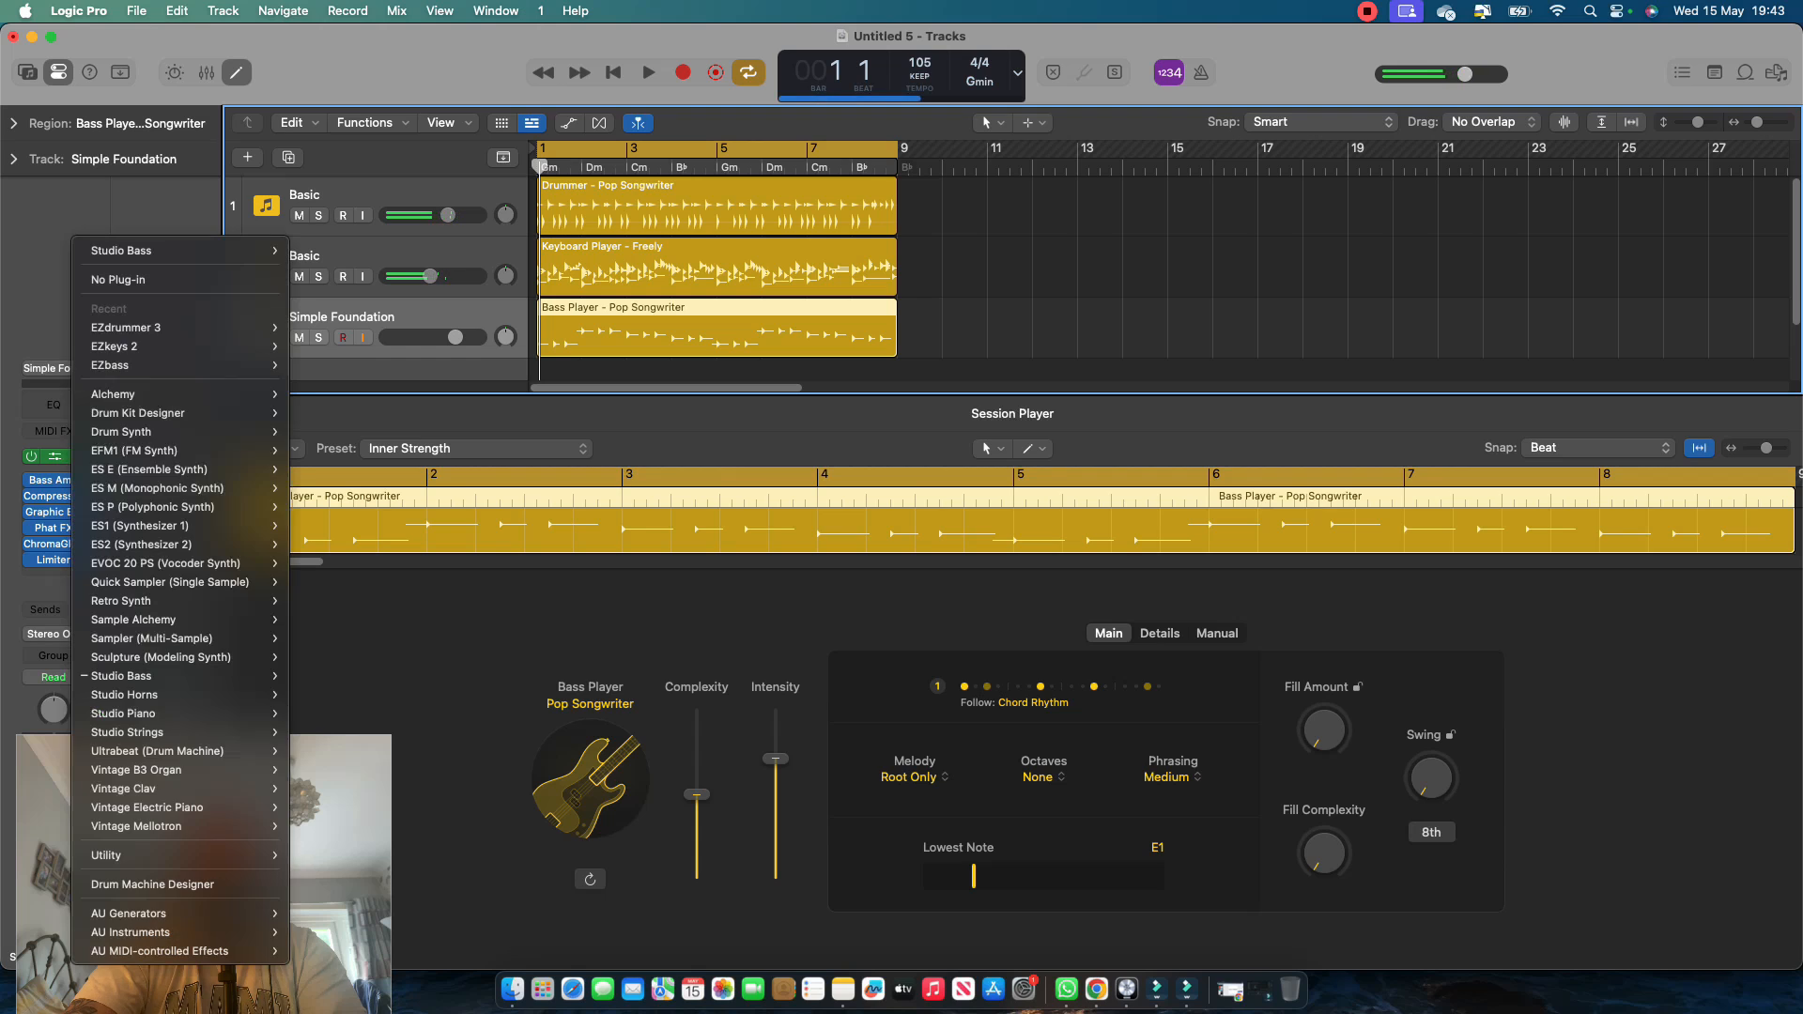
pyautogui.moveTo(141, 933)
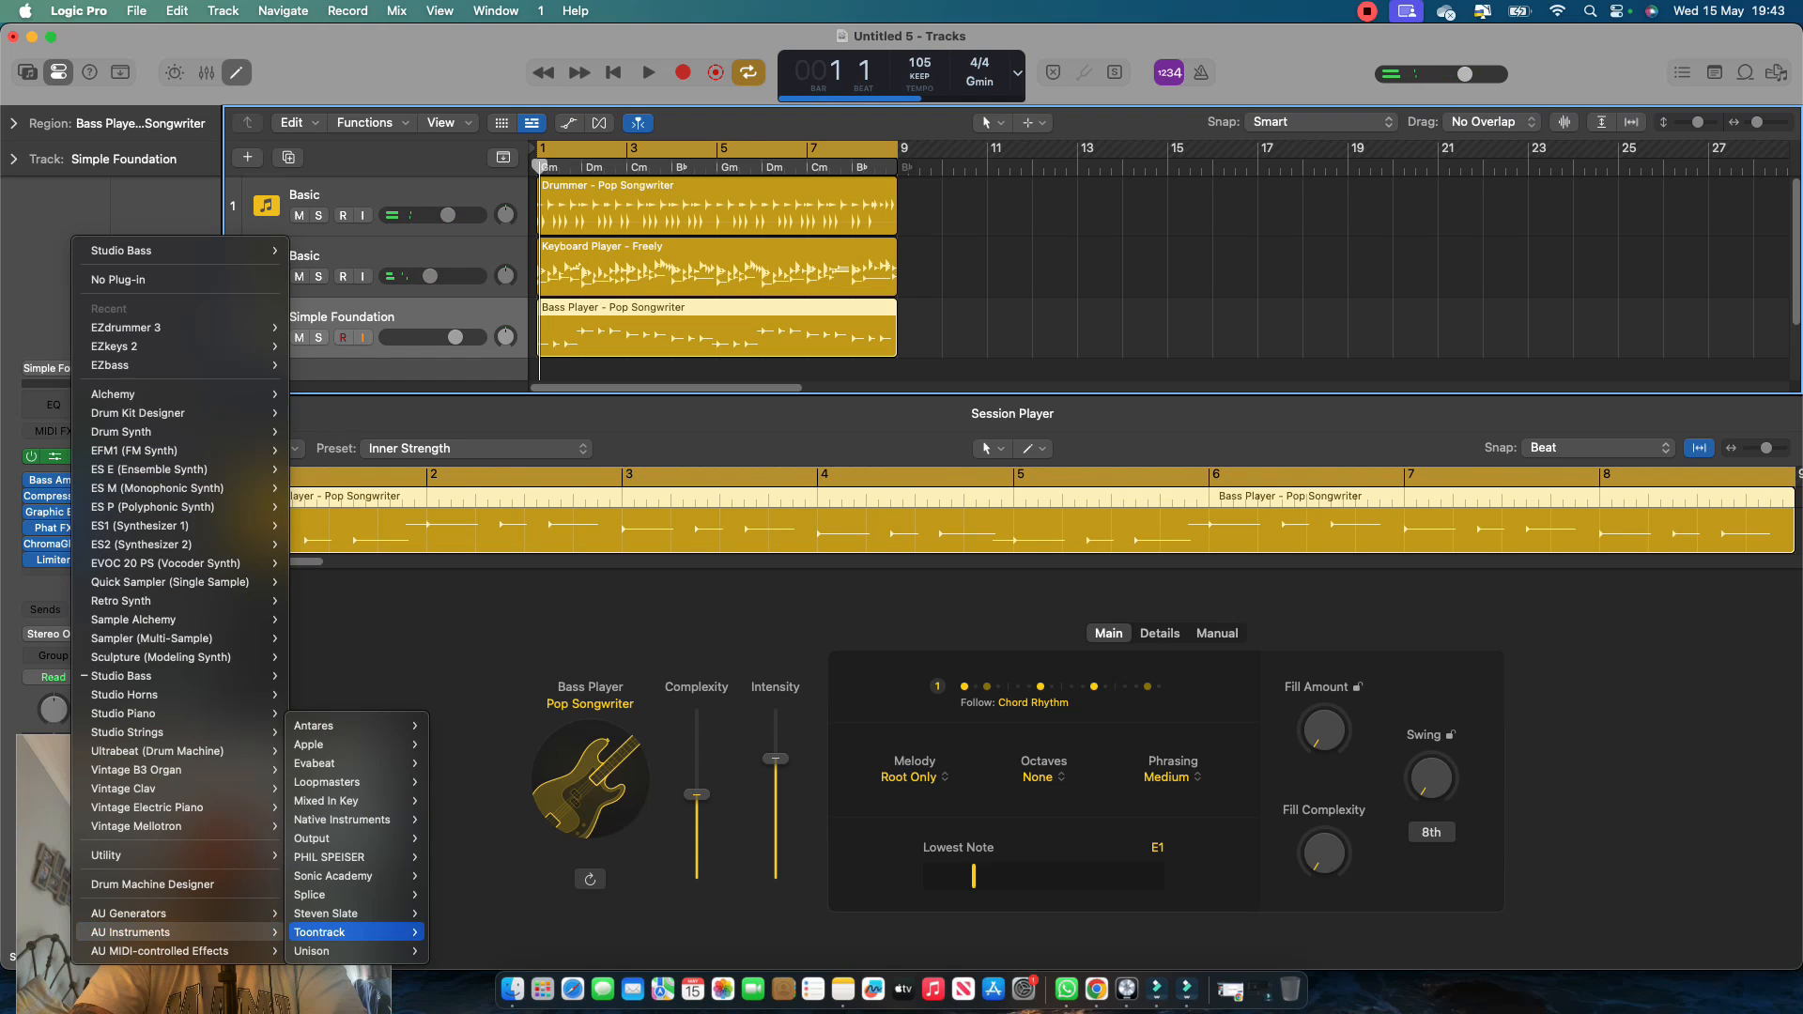
pyautogui.moveTo(357, 933)
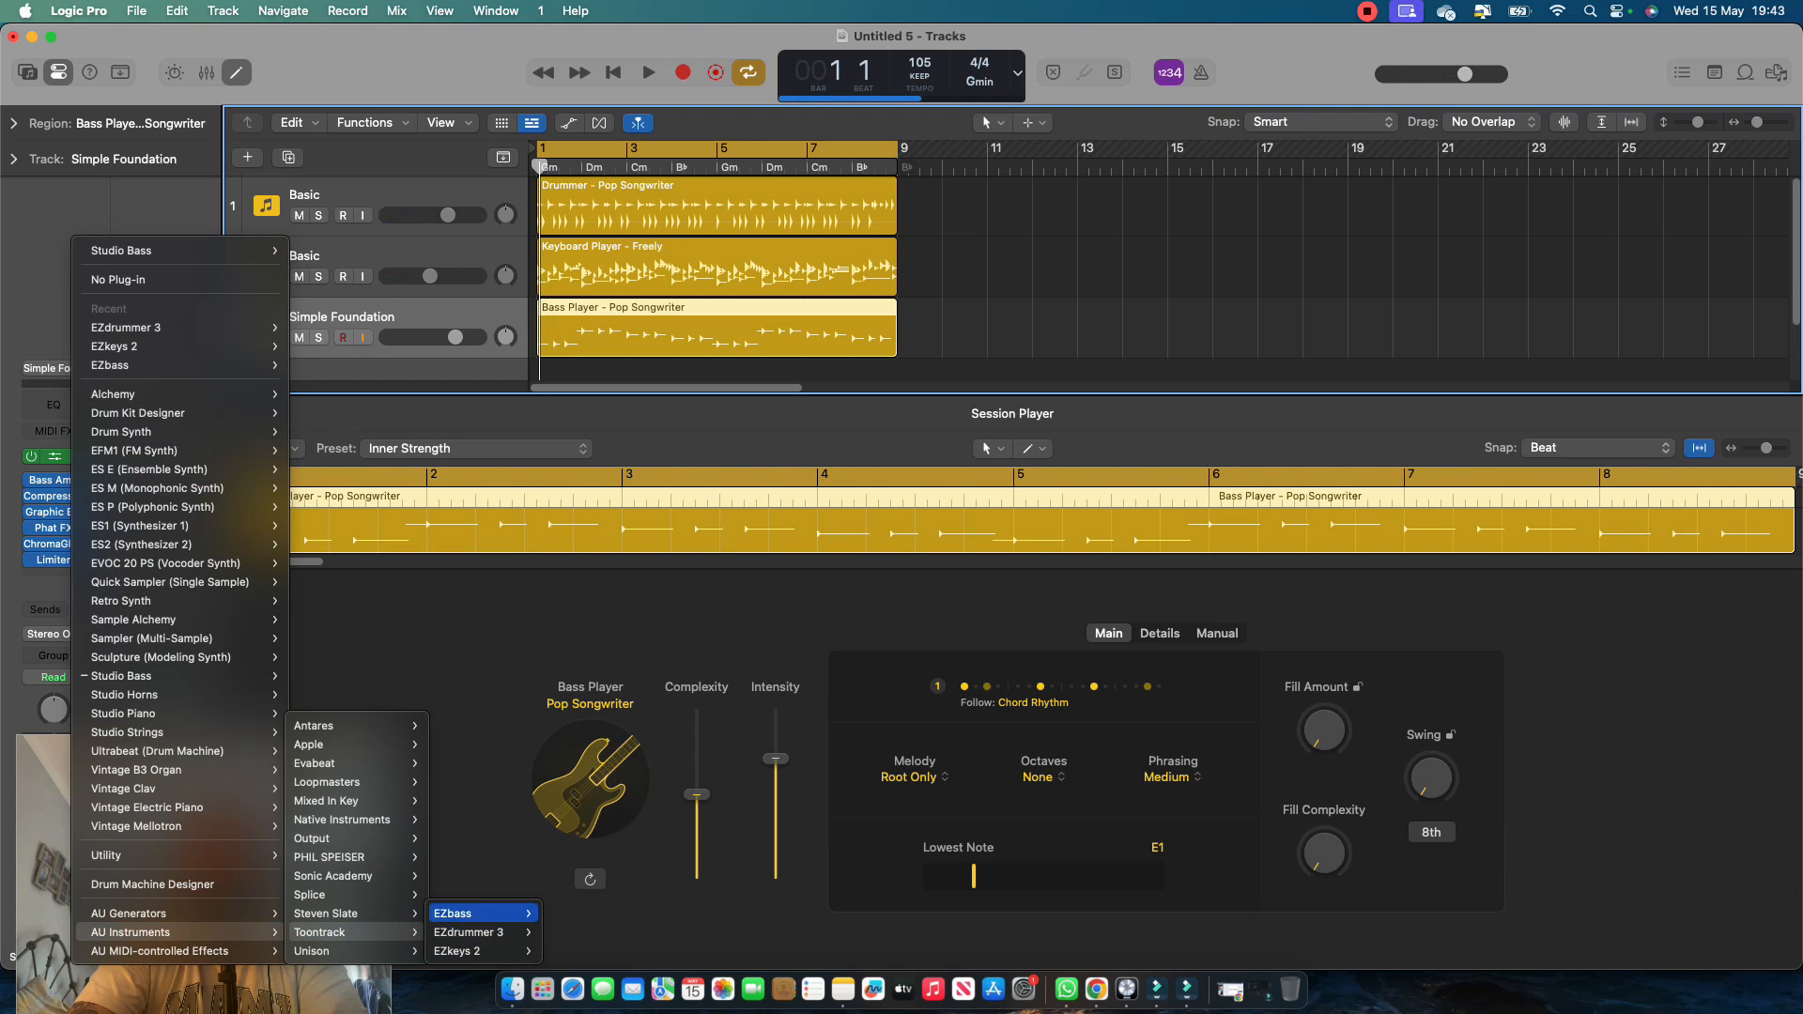
pyautogui.moveTo(469, 913)
pyautogui.click(582, 914)
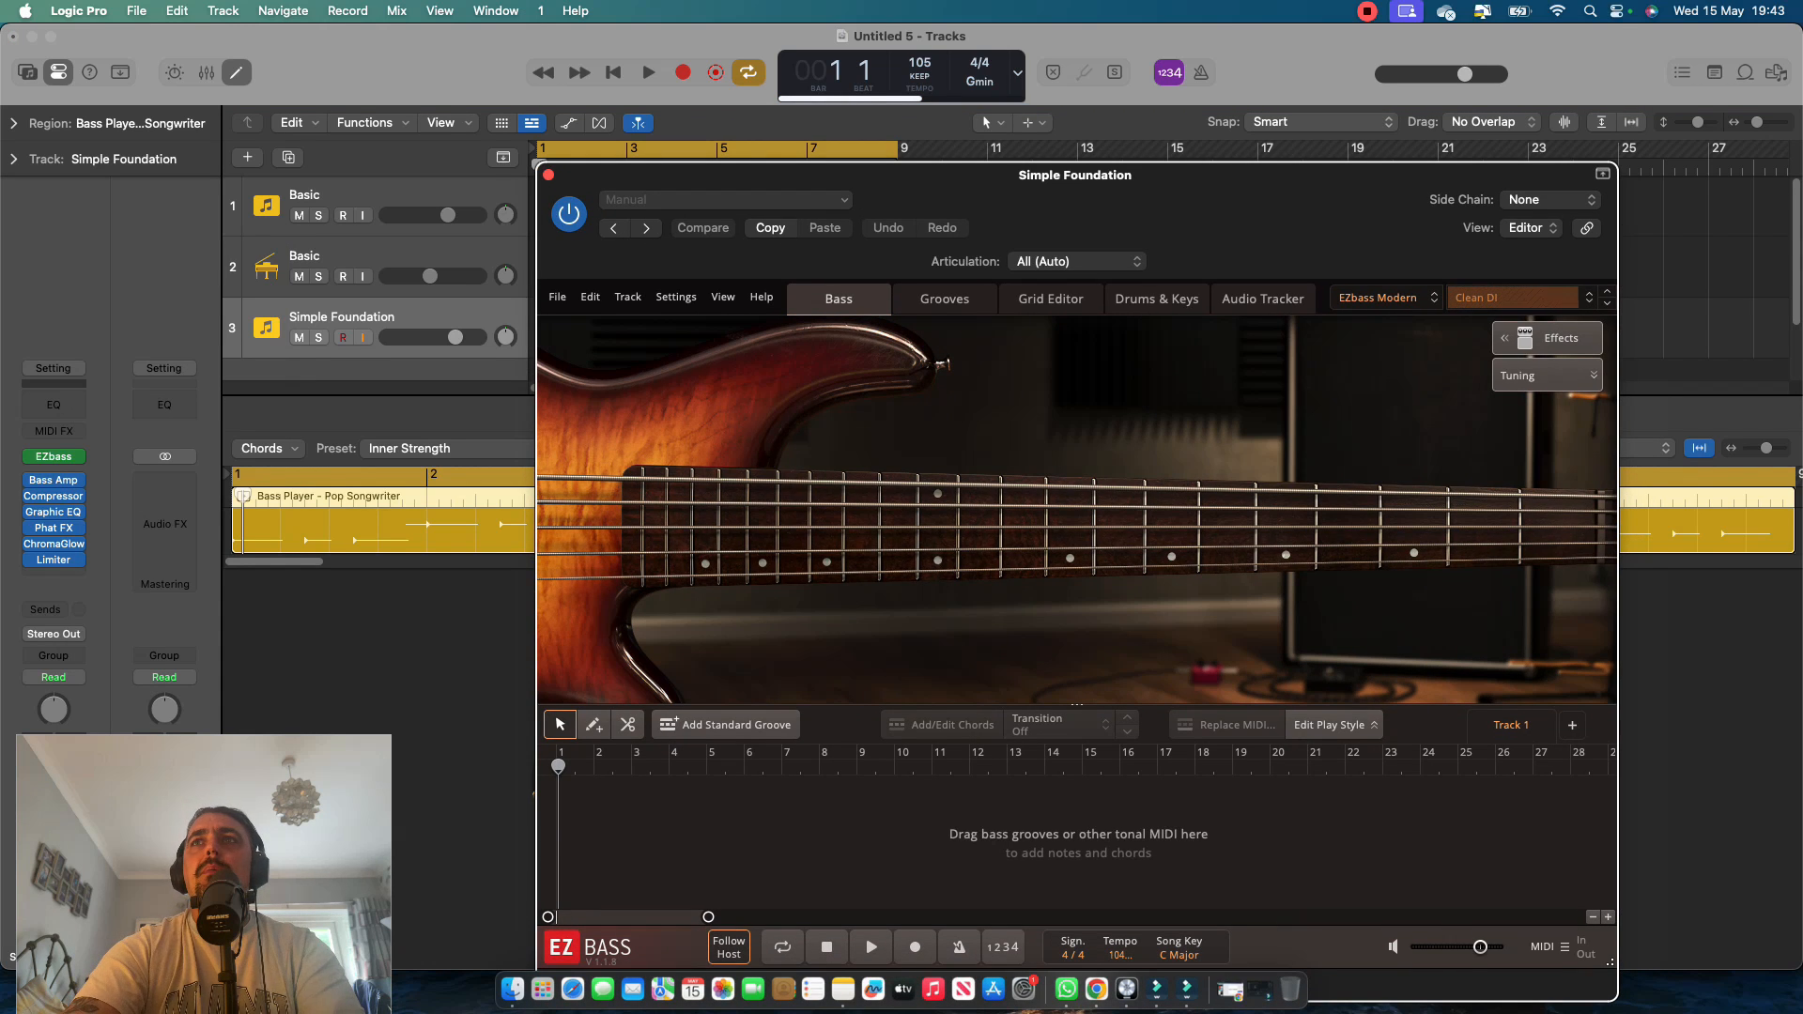
# Load the Deep Amp preset in EZbass, show its effects controls, and close the plug-in window.
pyautogui.click(1583, 298)
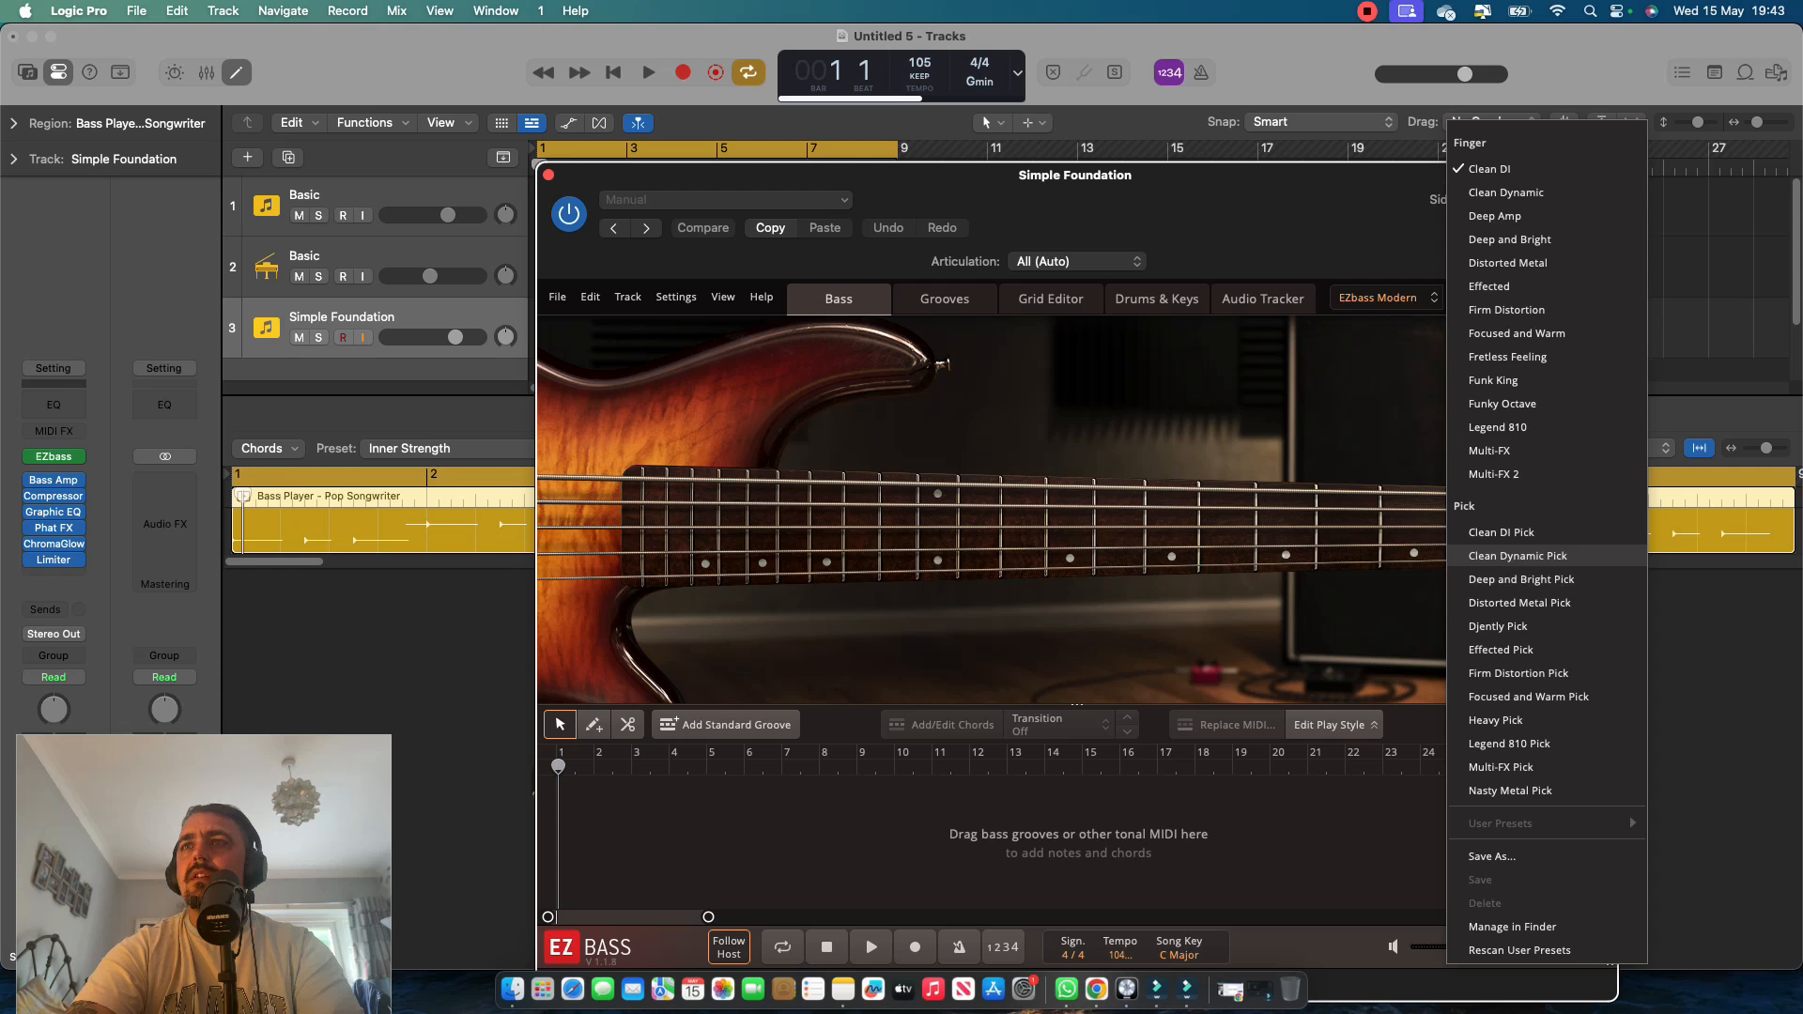
pyautogui.click(1495, 216)
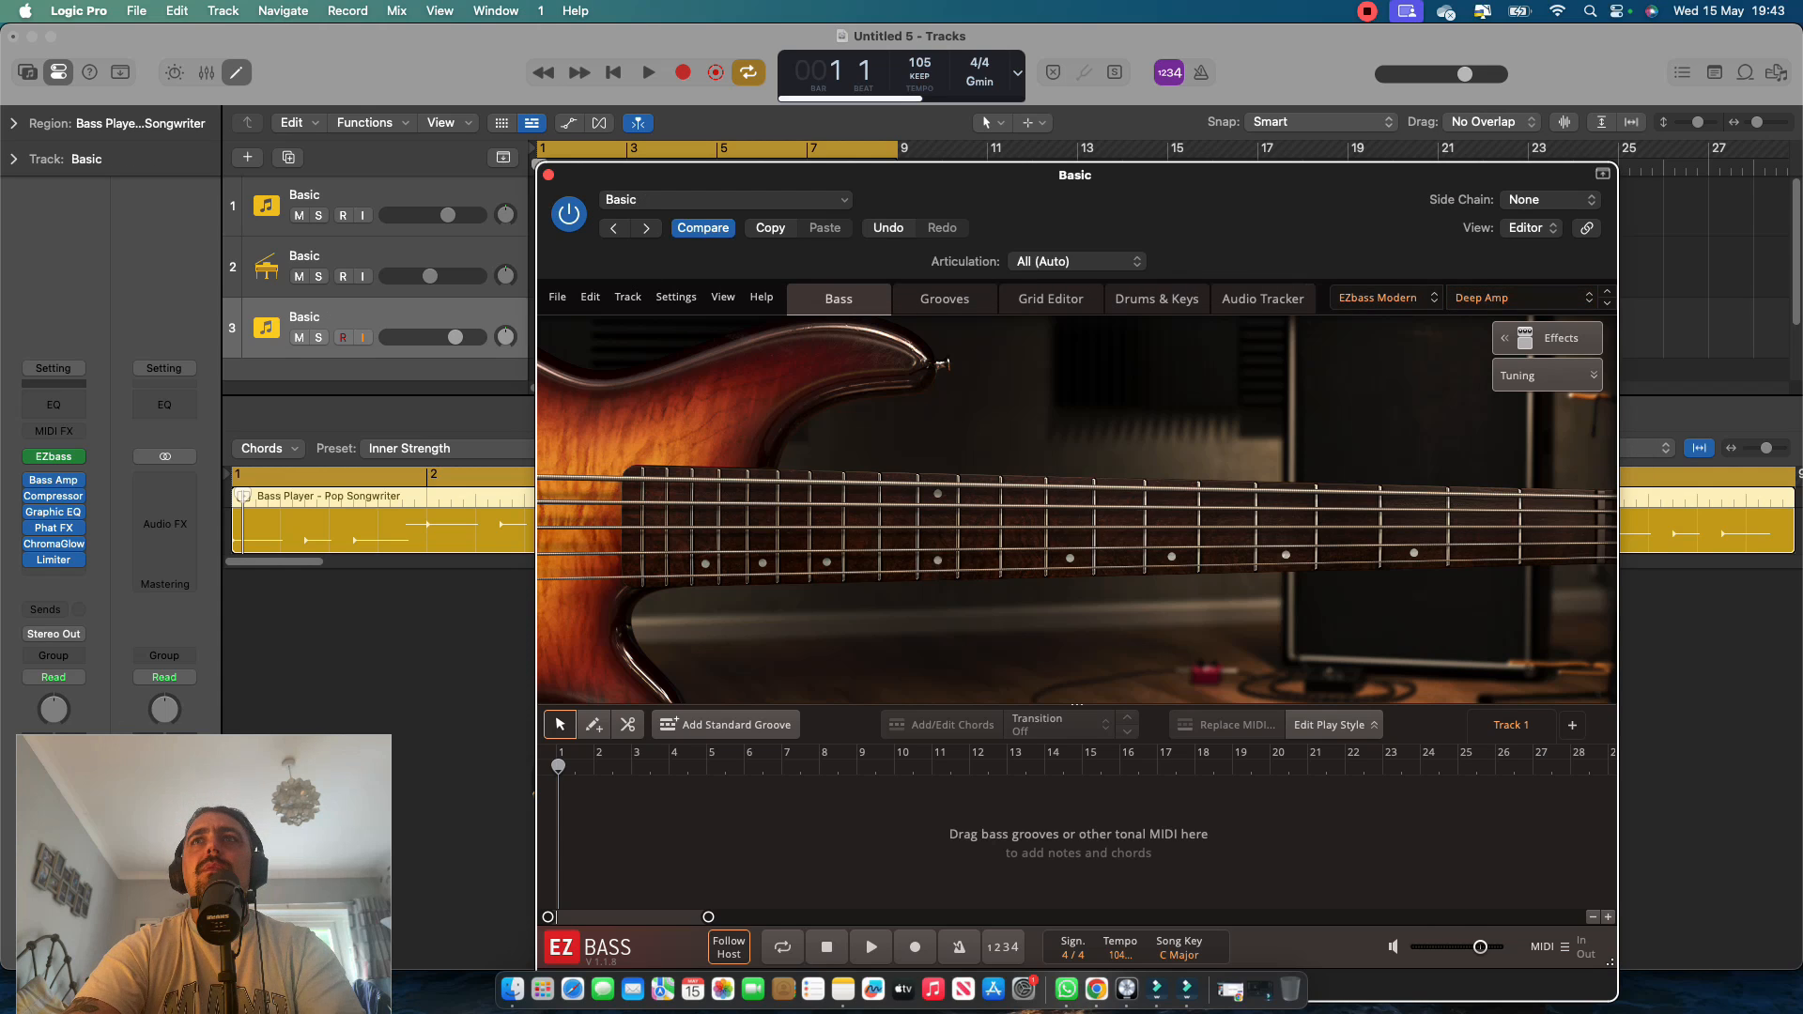
pyautogui.click(1388, 298)
pyautogui.click(1548, 338)
pyautogui.click(1547, 338)
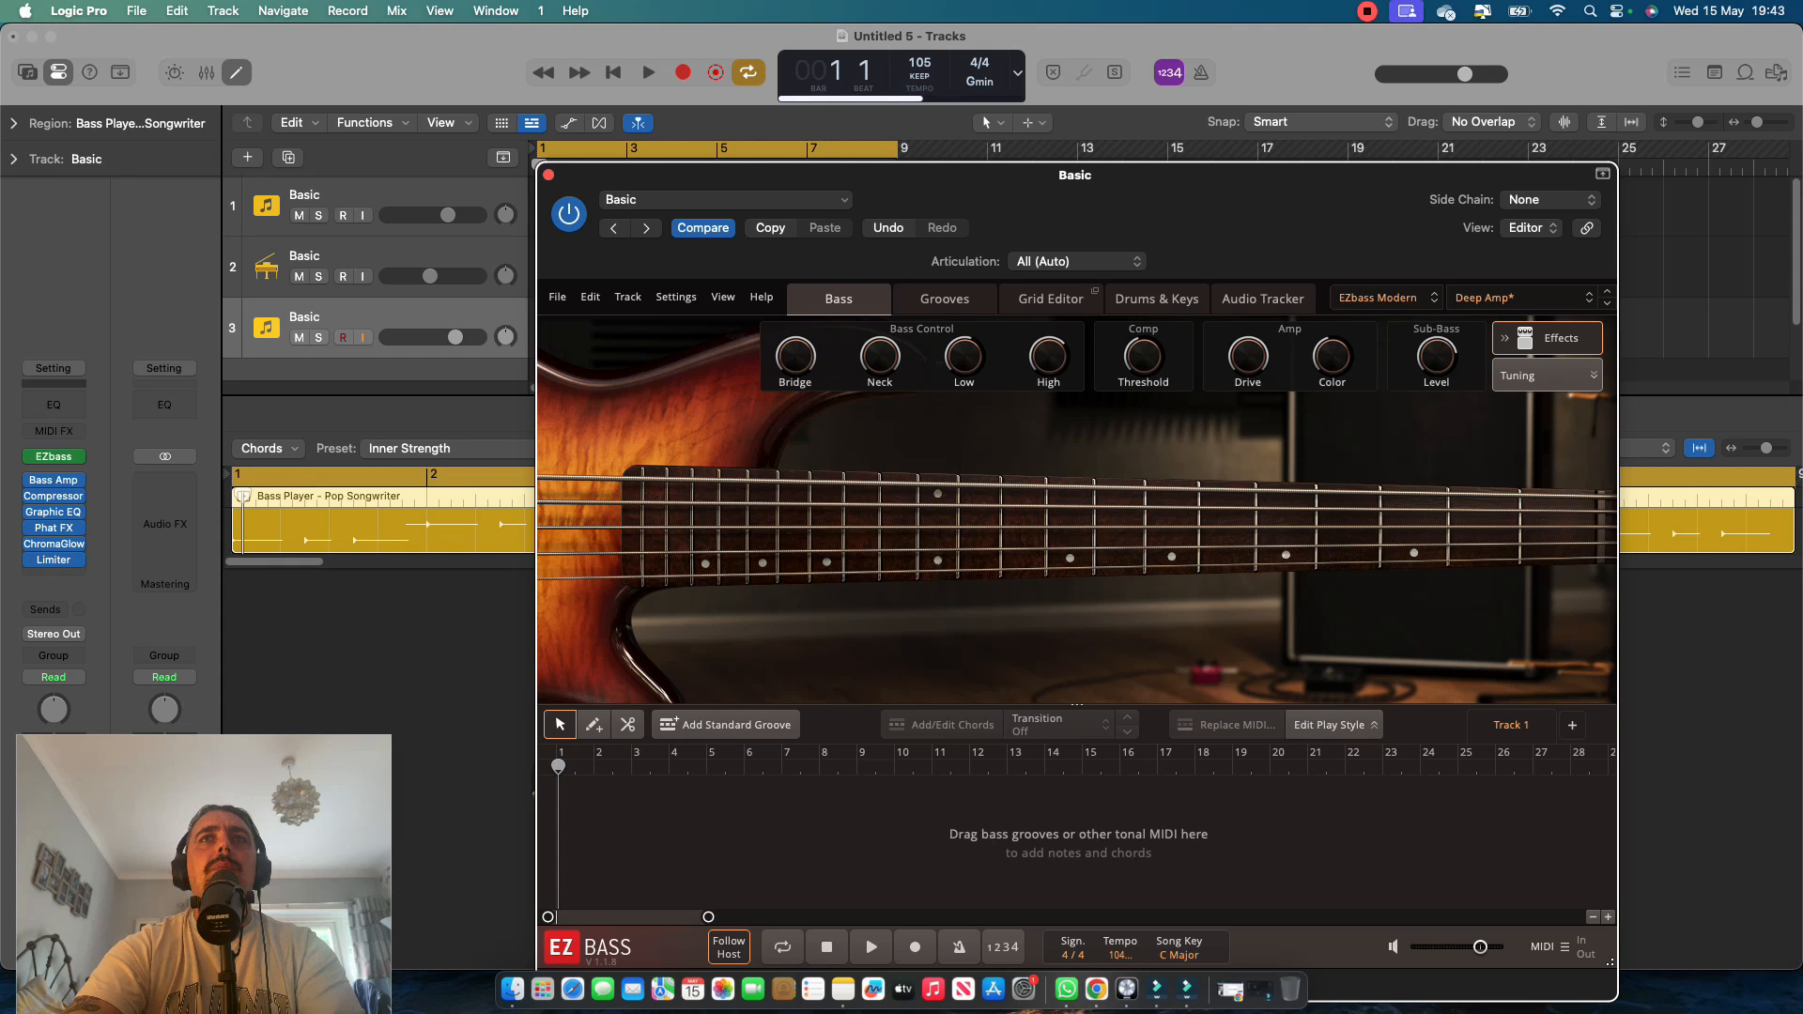
pyautogui.press('super+w')
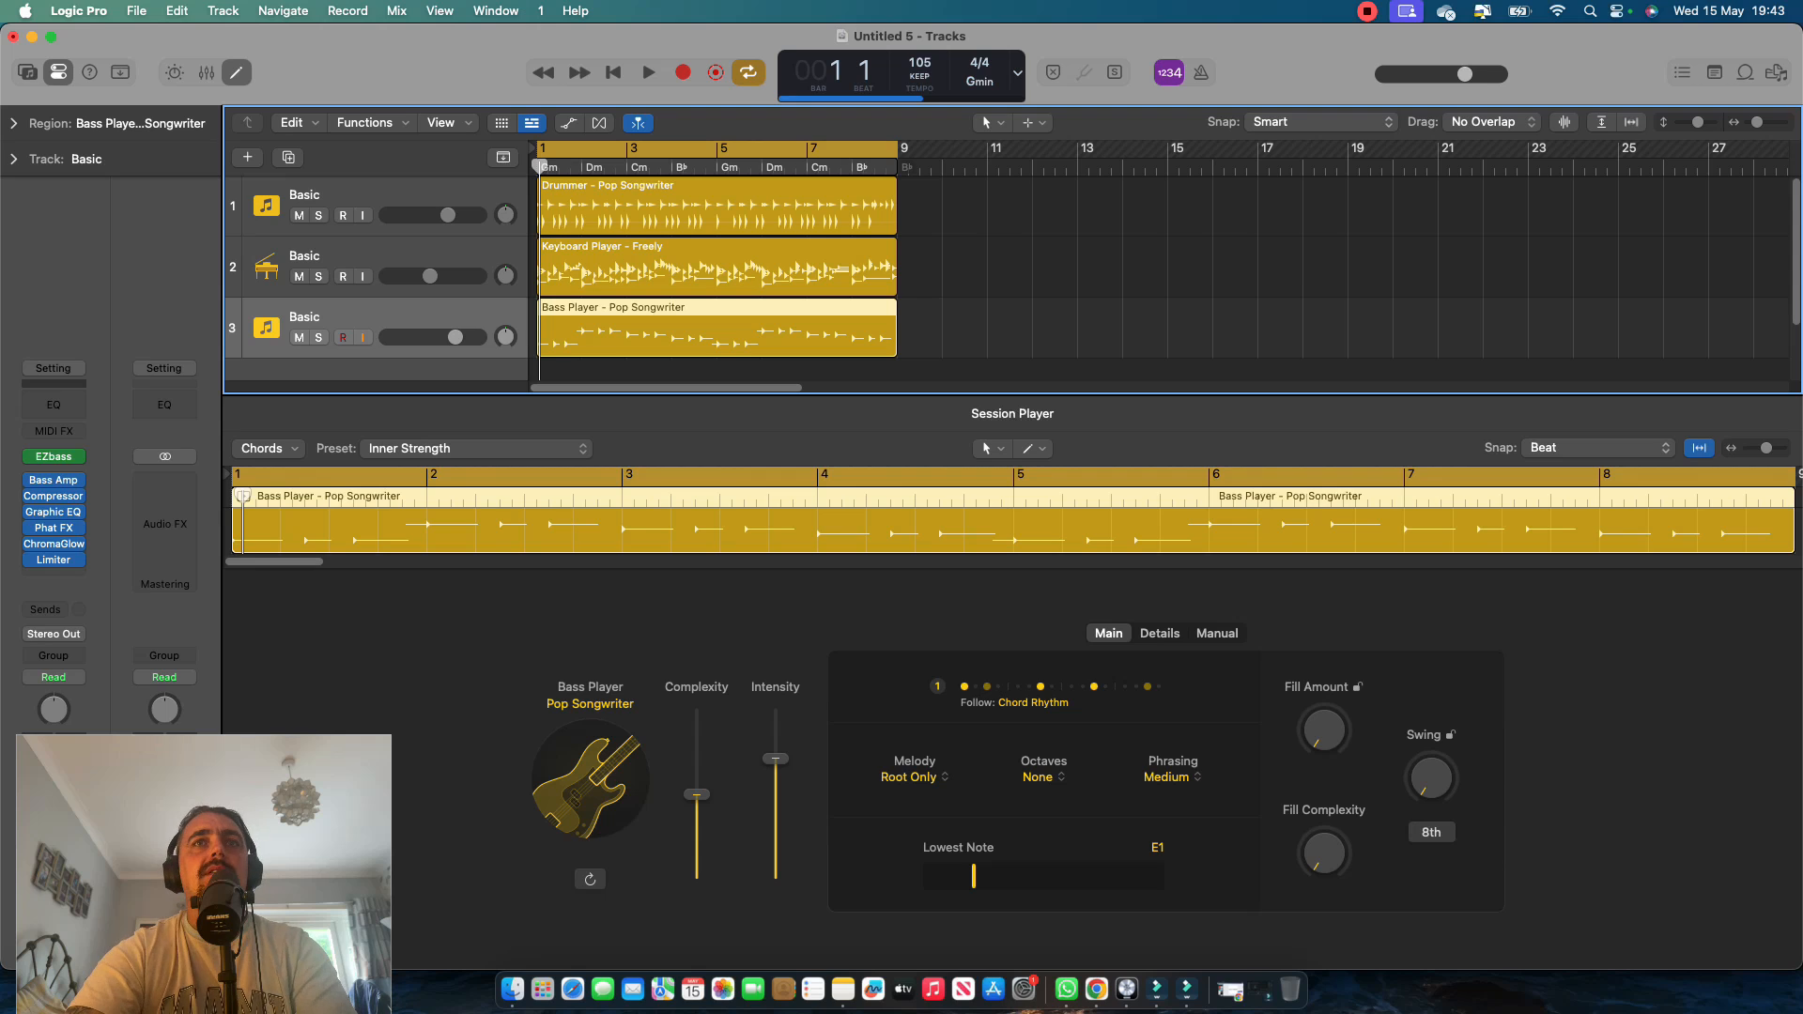
# Play the arrangement, and look over the bass player's detail settings, manual pattern and rhythm-follow track choices without changing them.
pyautogui.press('space')
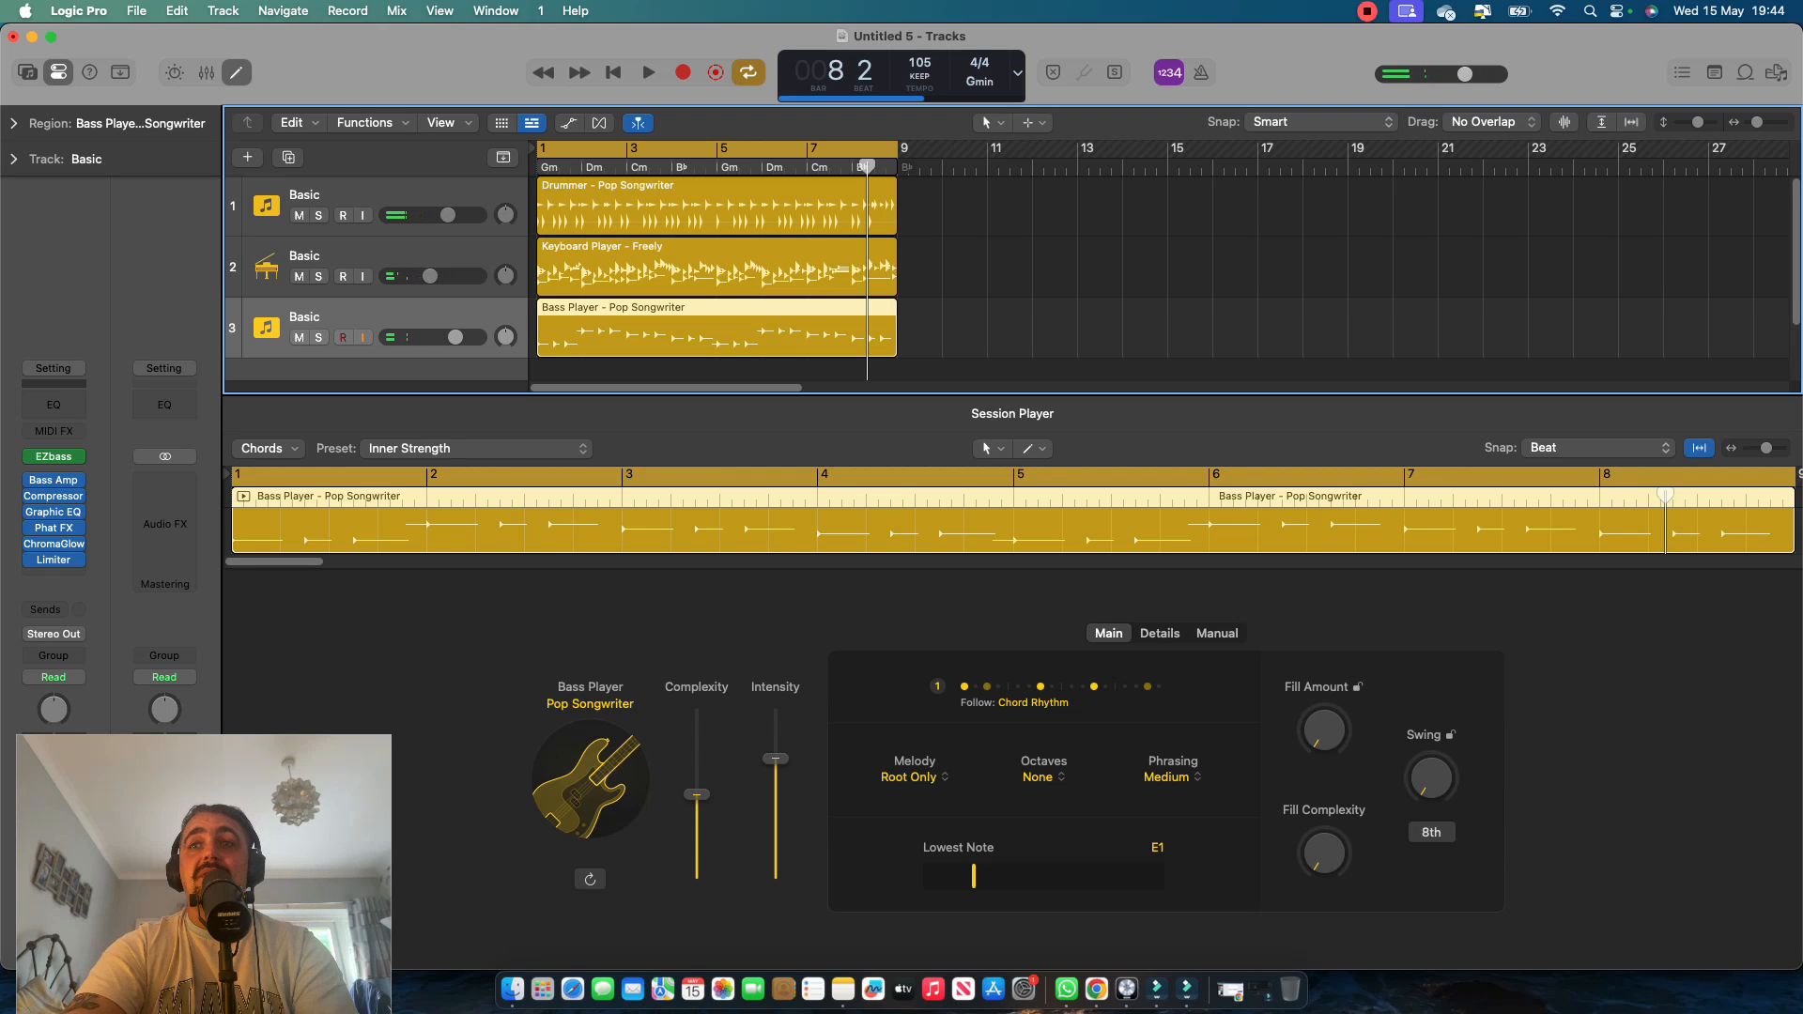
pyautogui.click(1160, 634)
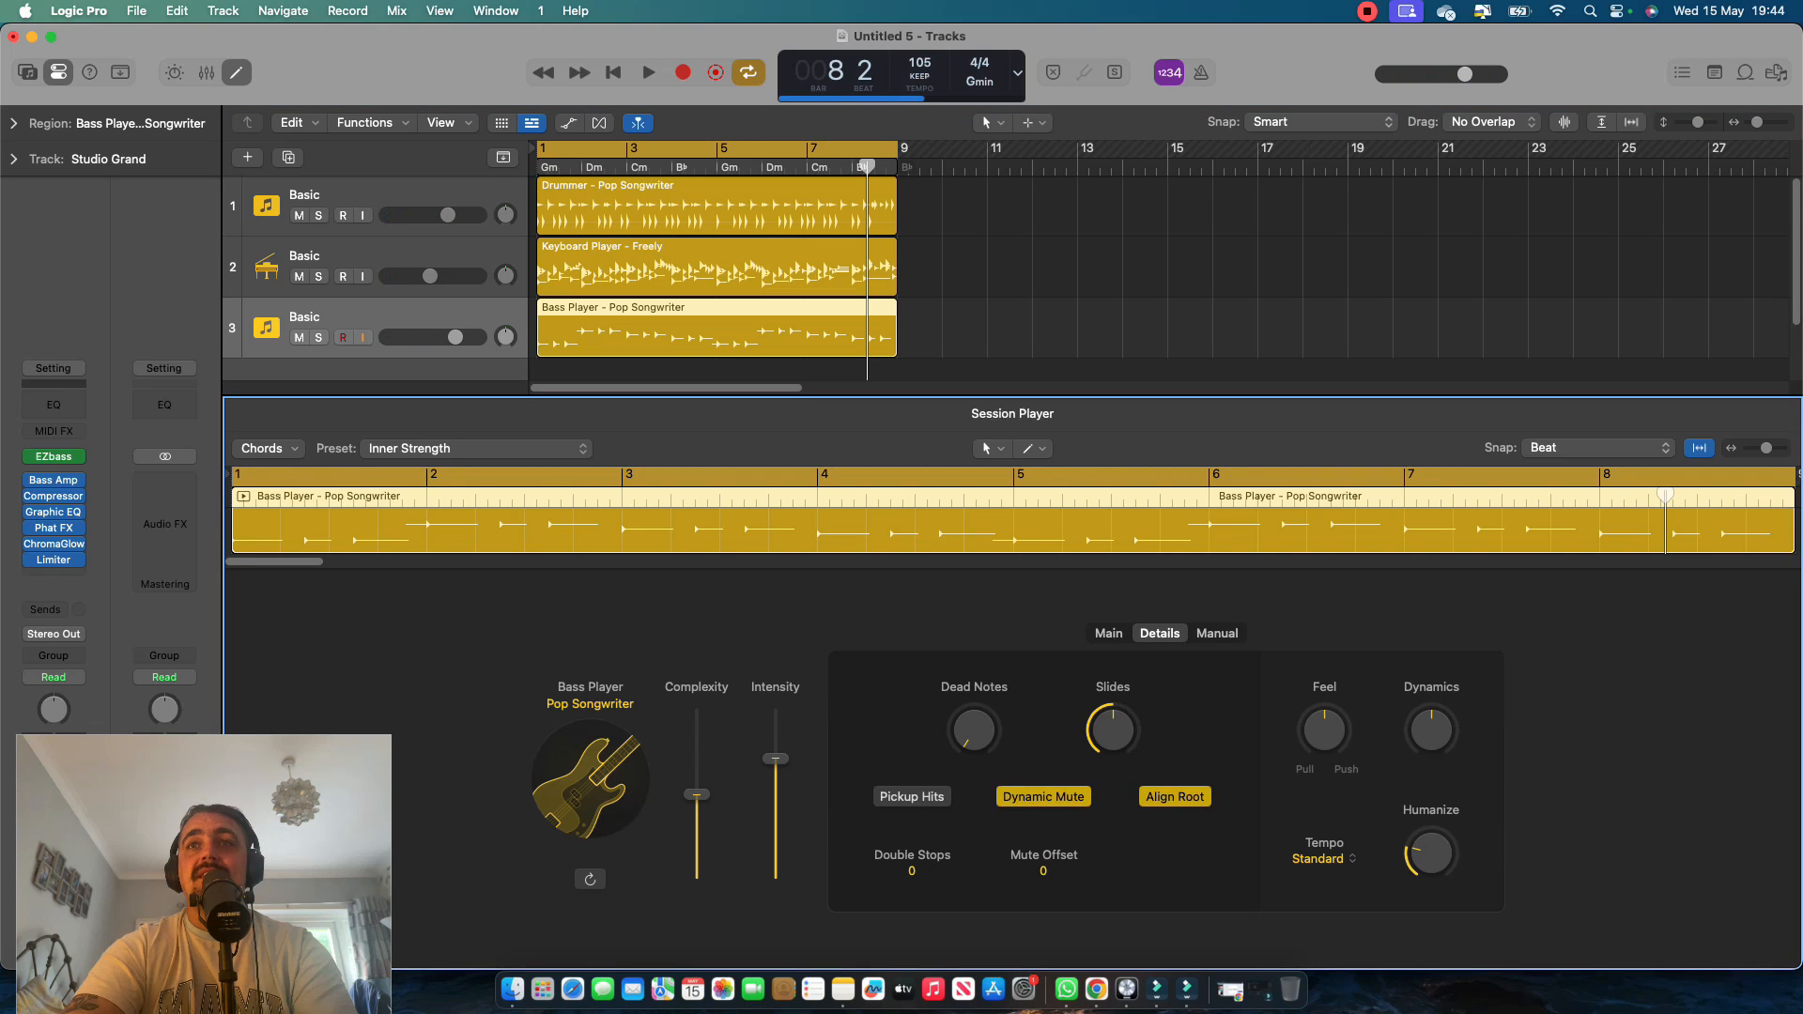
pyautogui.click(1217, 633)
pyautogui.click(1109, 634)
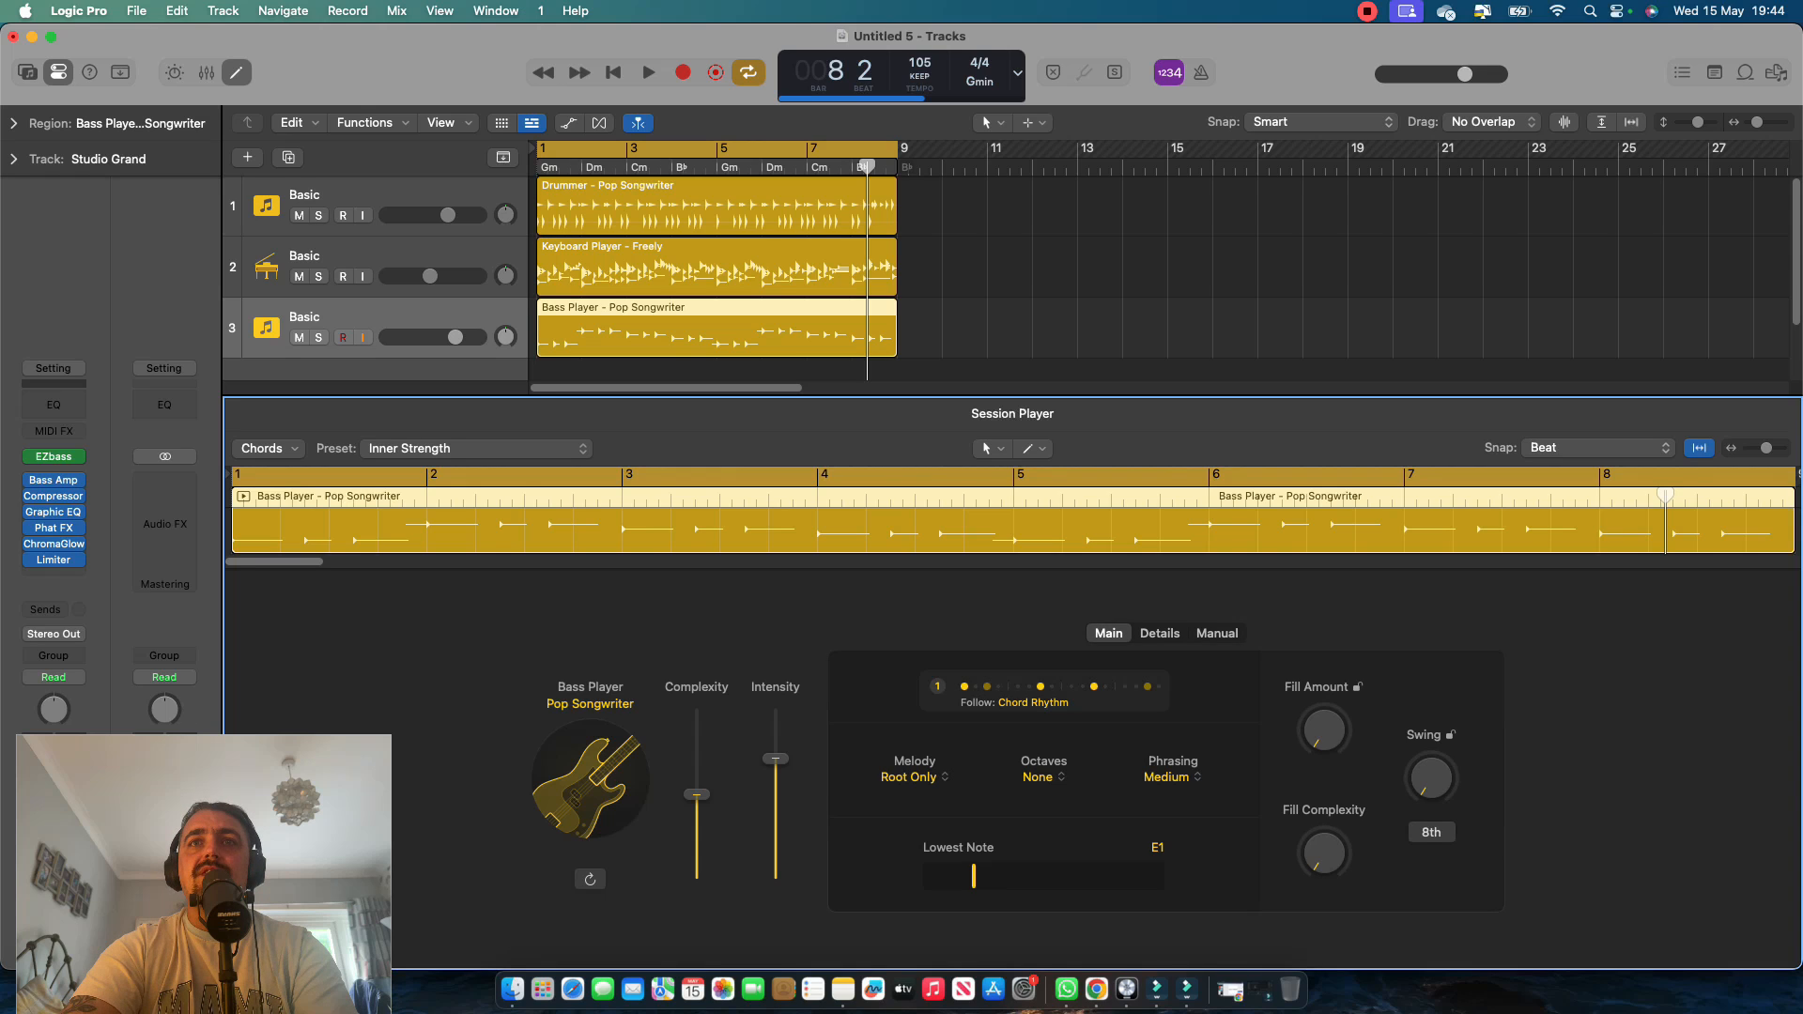
pyautogui.click(1043, 690)
pyautogui.click(1165, 629)
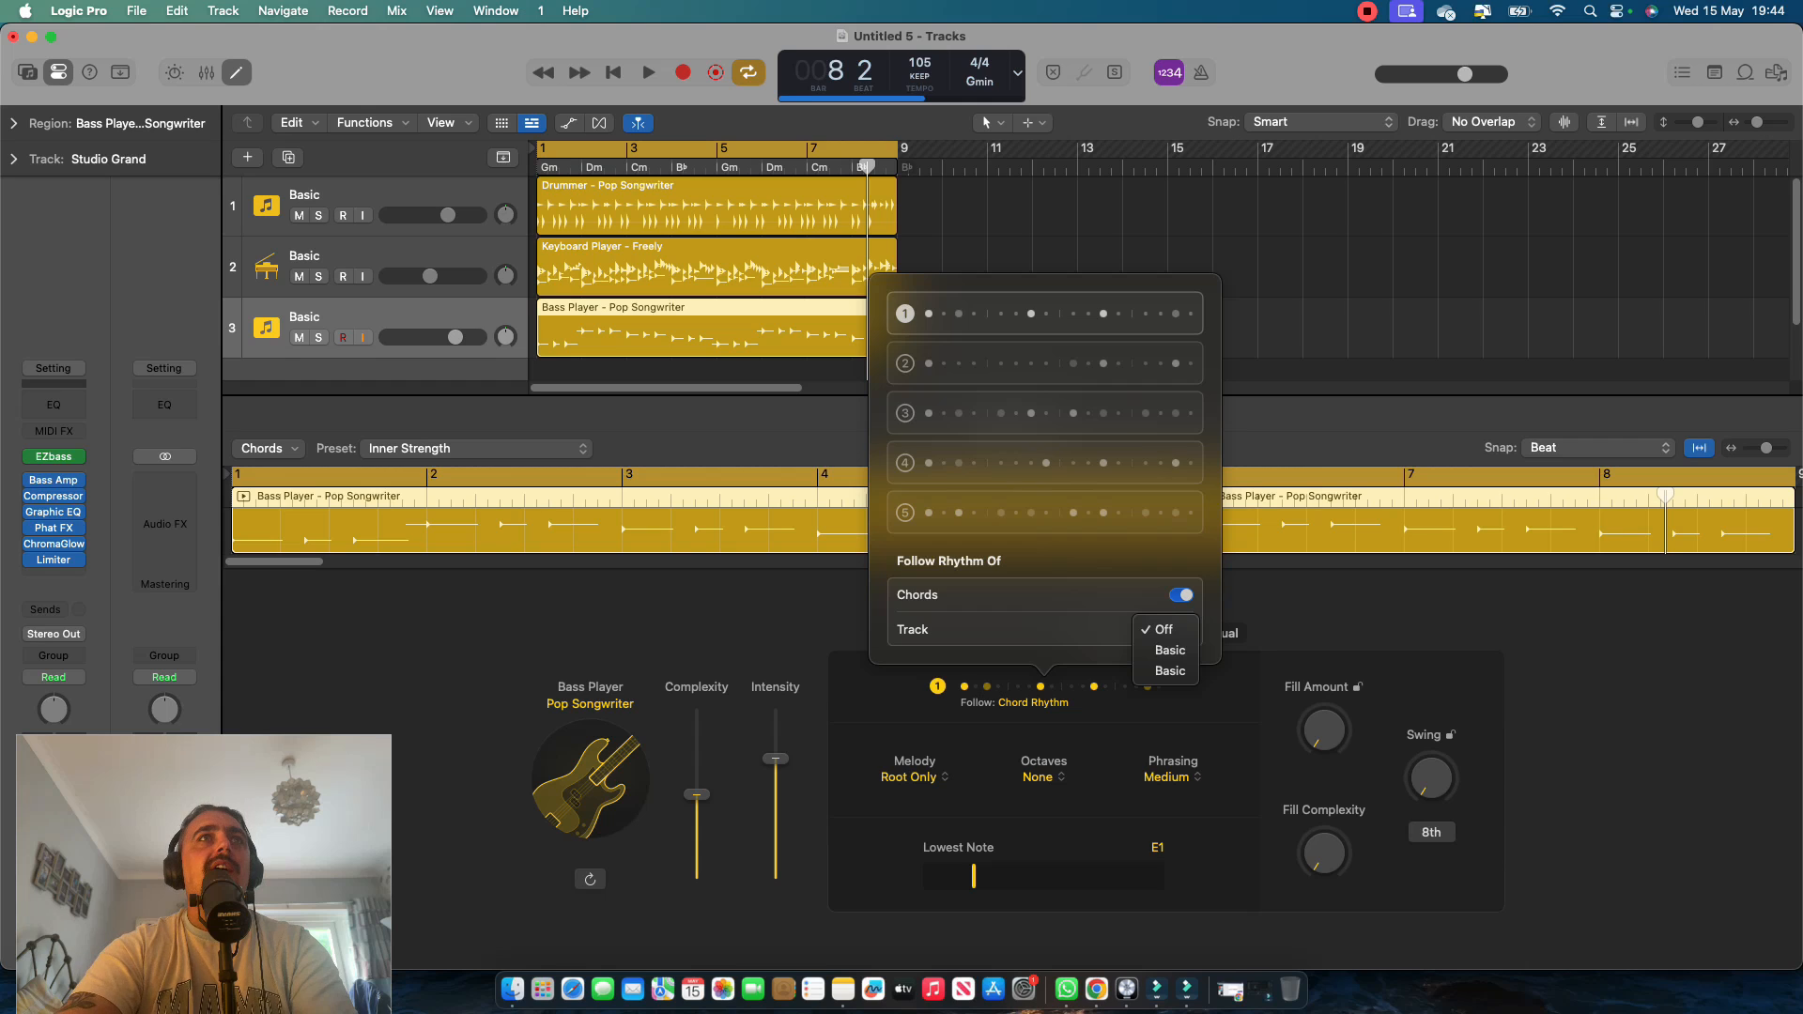
pyautogui.press('Escape')
# Rename the drummer, keyboard and bass tracks Drums, Keys and BAss, and move the bass track above Keys.
pyautogui.click(319, 216)
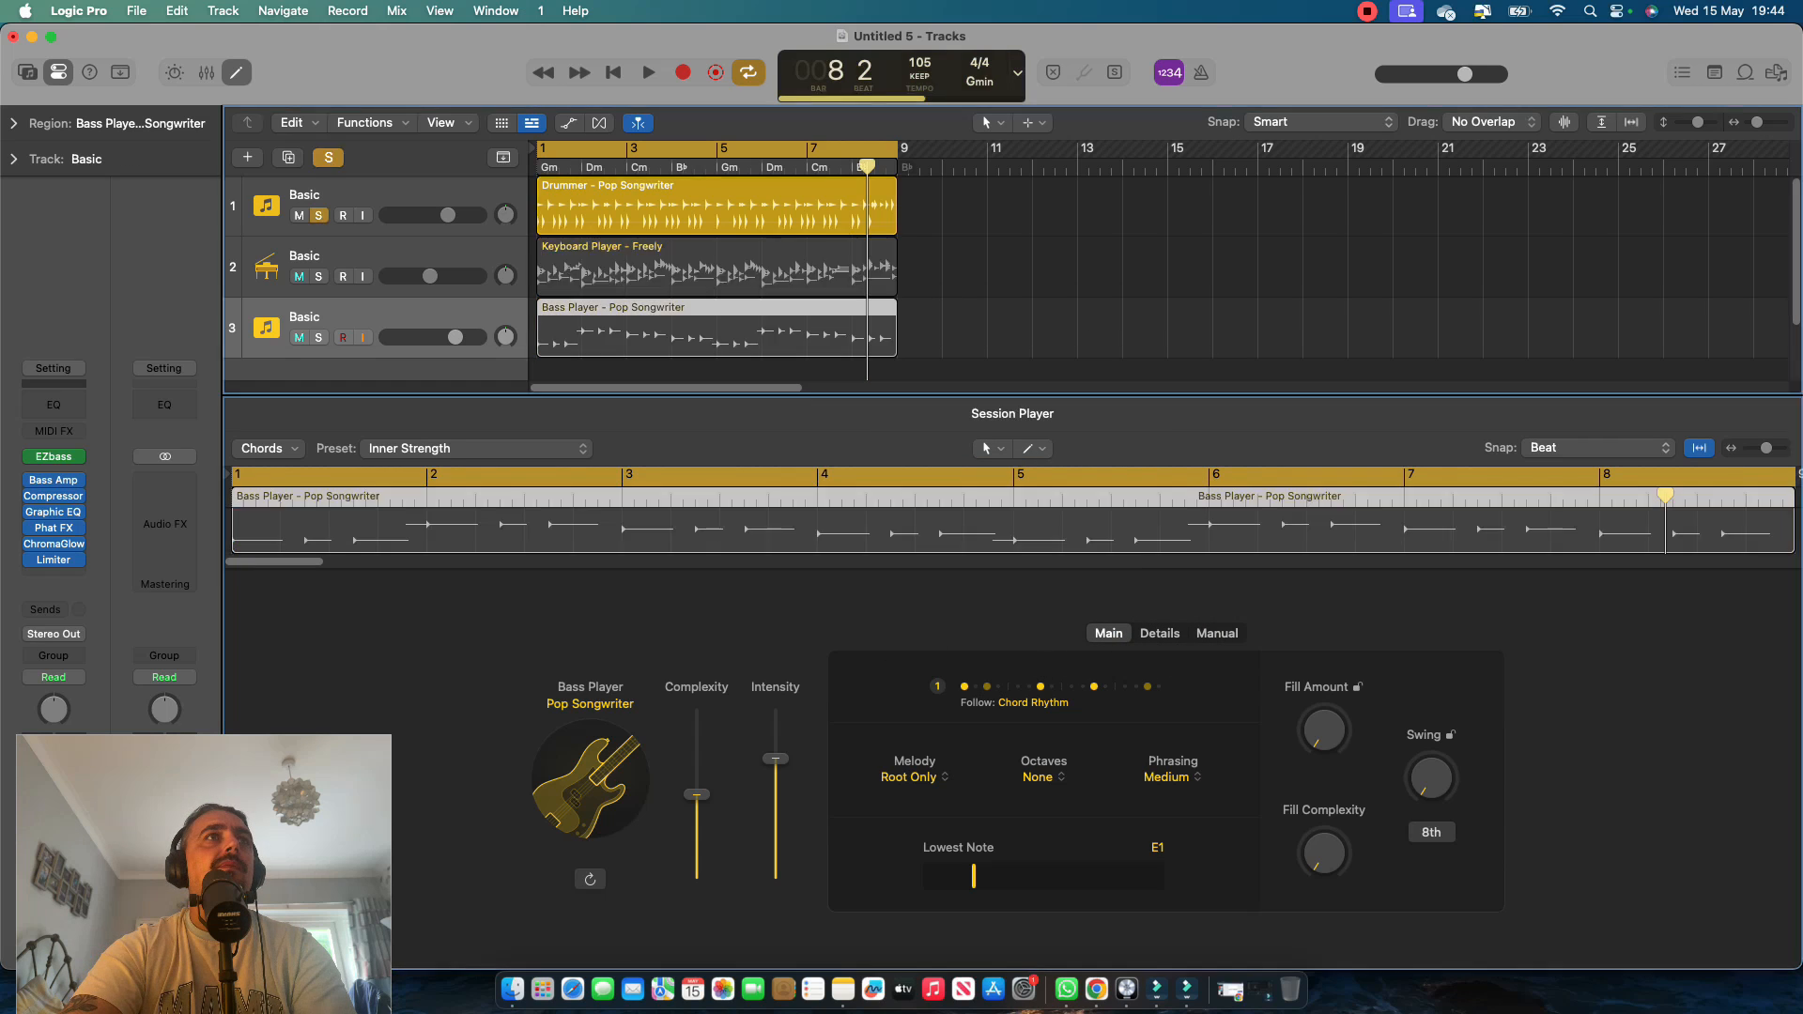
pyautogui.click(318, 216)
pyautogui.doubleClick(305, 195)
pyautogui.write('Drums')
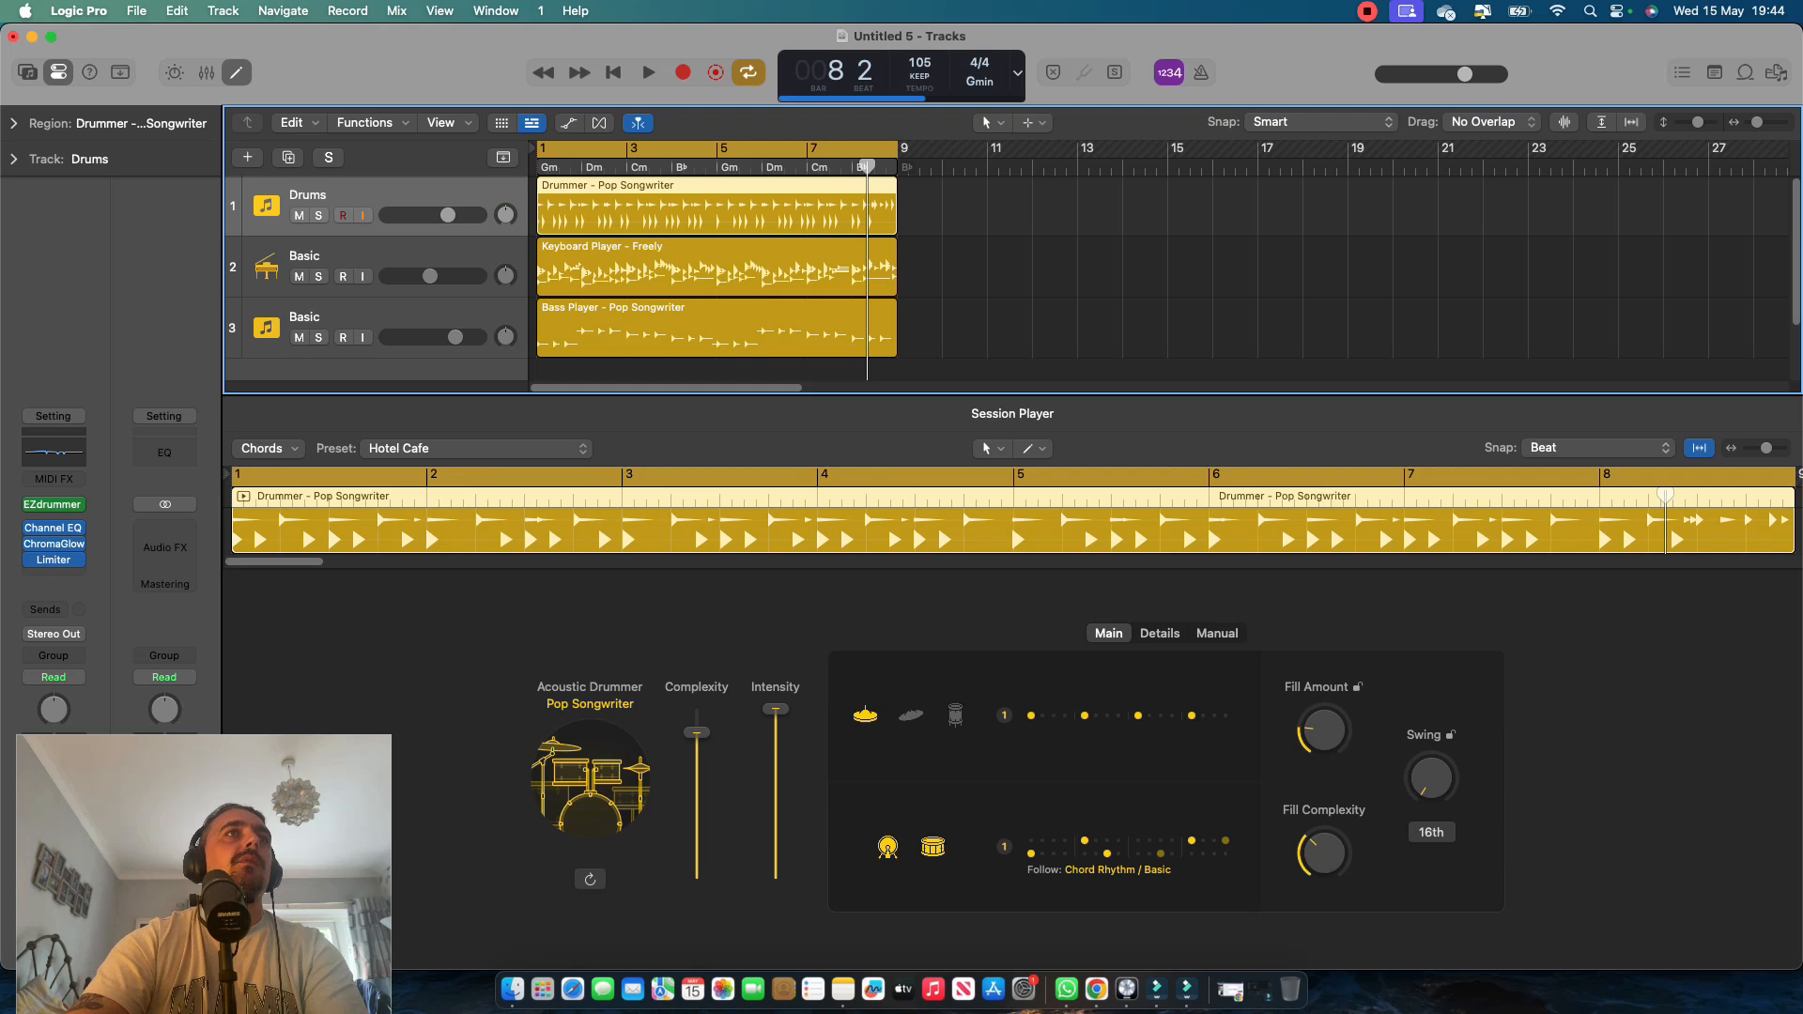
pyautogui.doubleClick(305, 256)
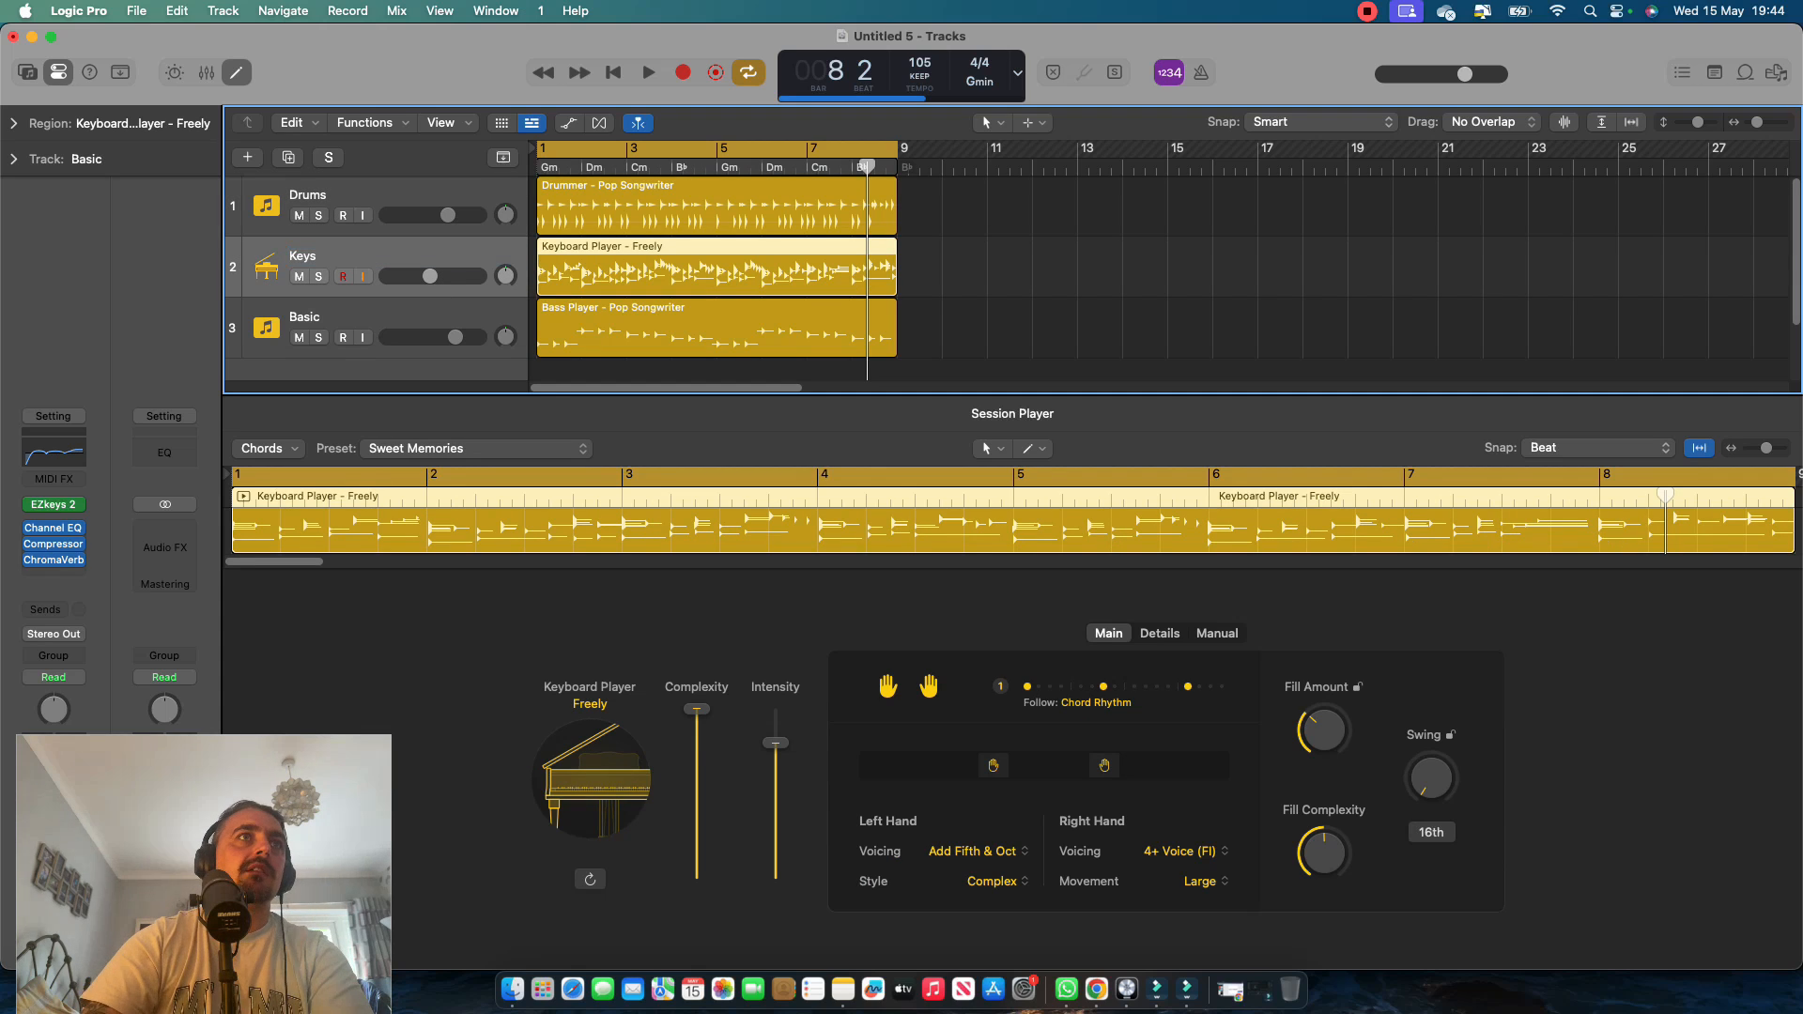
pyautogui.doubleClick(304, 318)
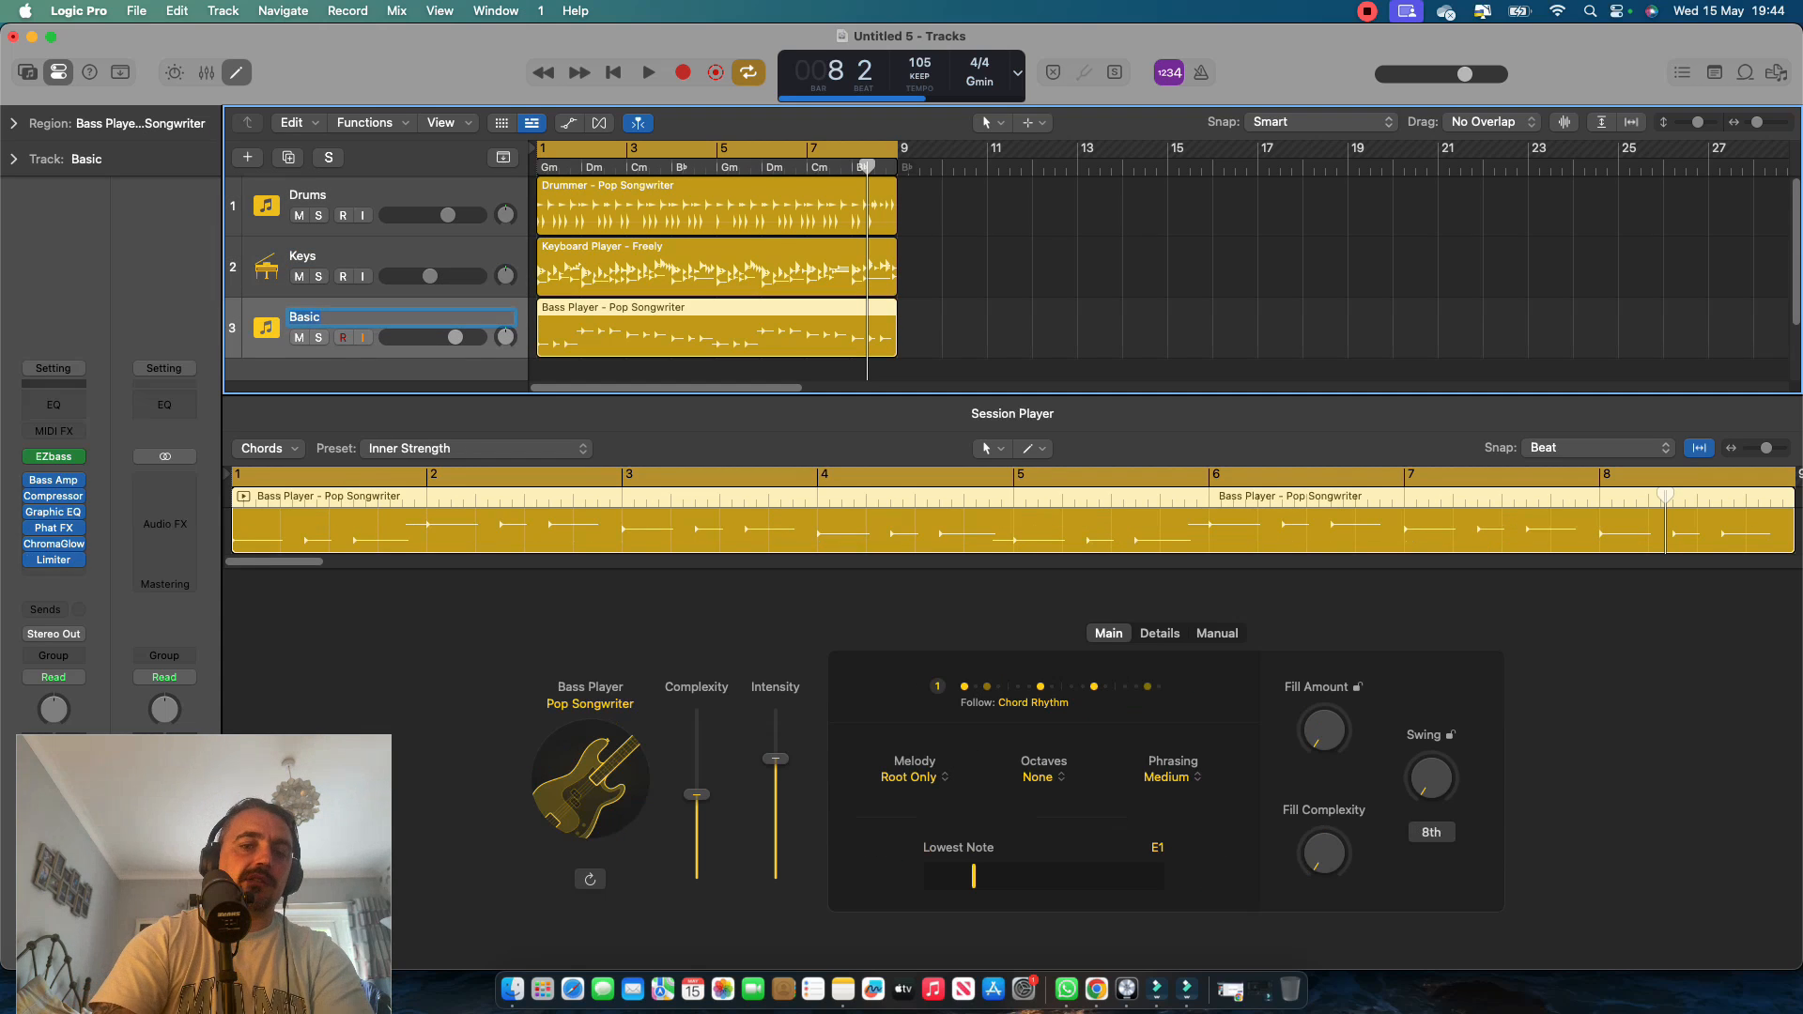
pyautogui.moveTo(305, 319); pyautogui.dragTo(304, 261)
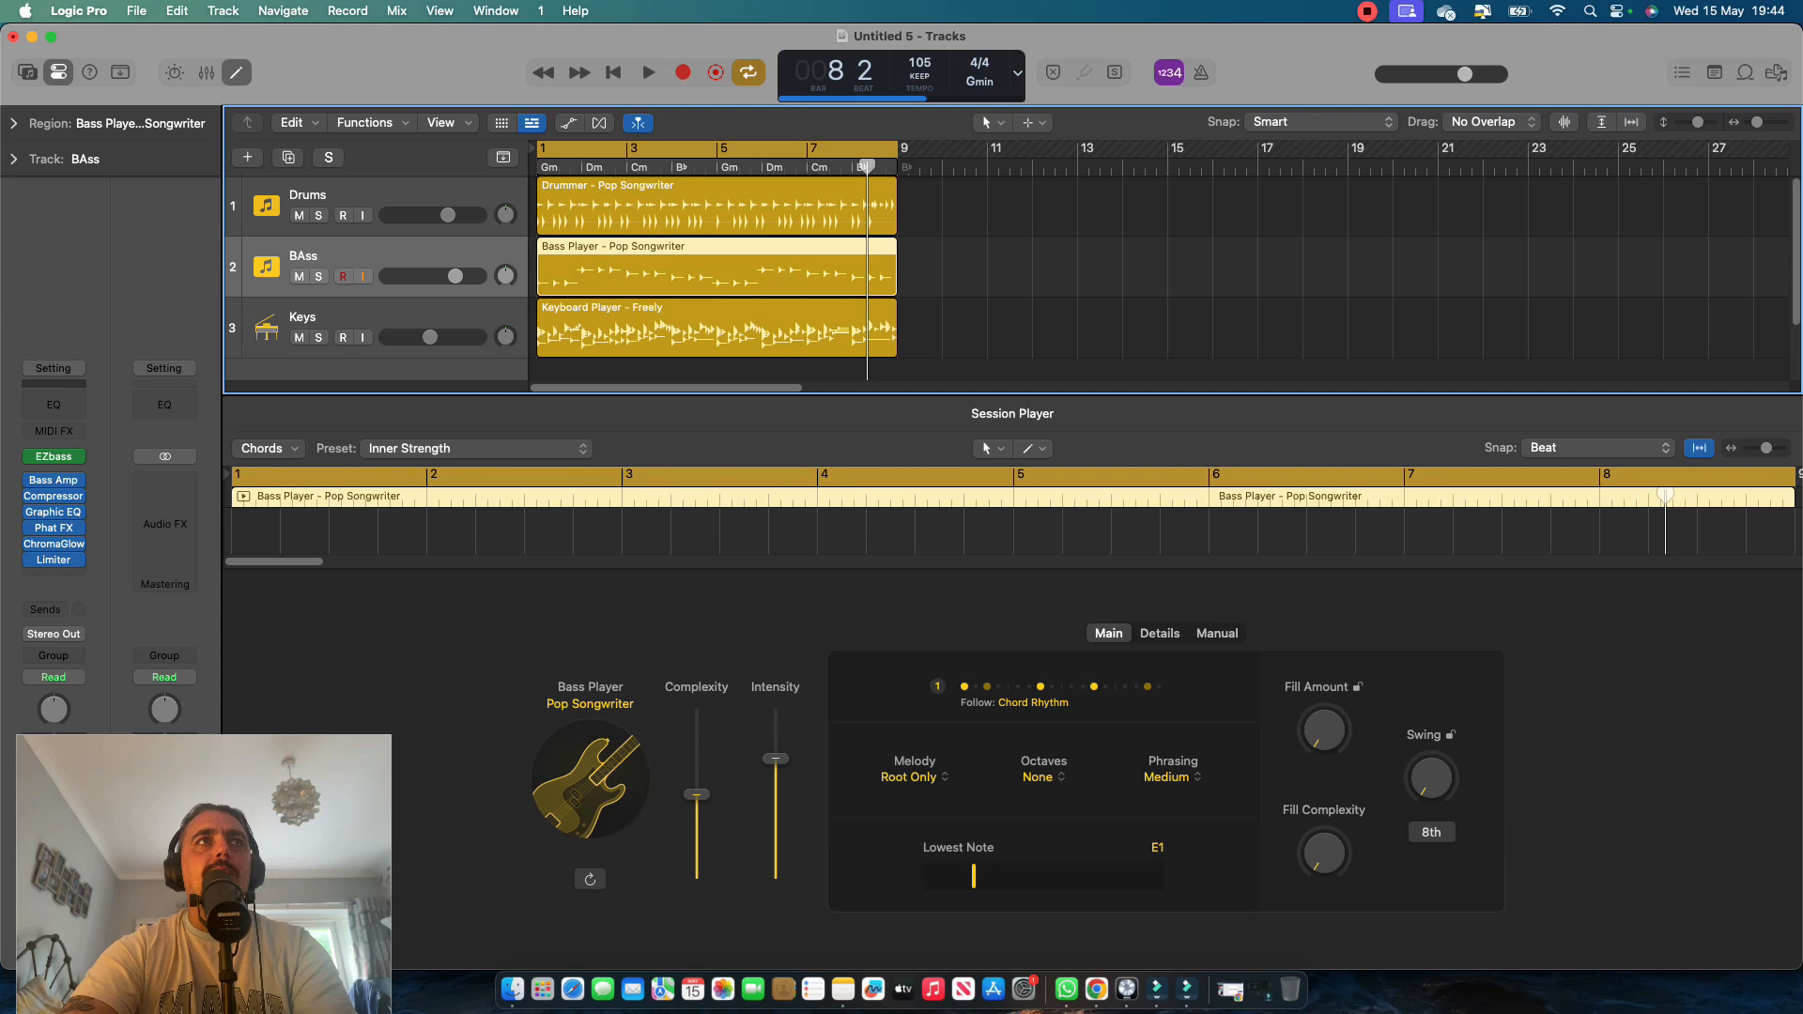
# Play the arrangement, raise the bass player's Complexity, and make its rhythm follow the Drums track as well as the chords.
pyautogui.press('space')
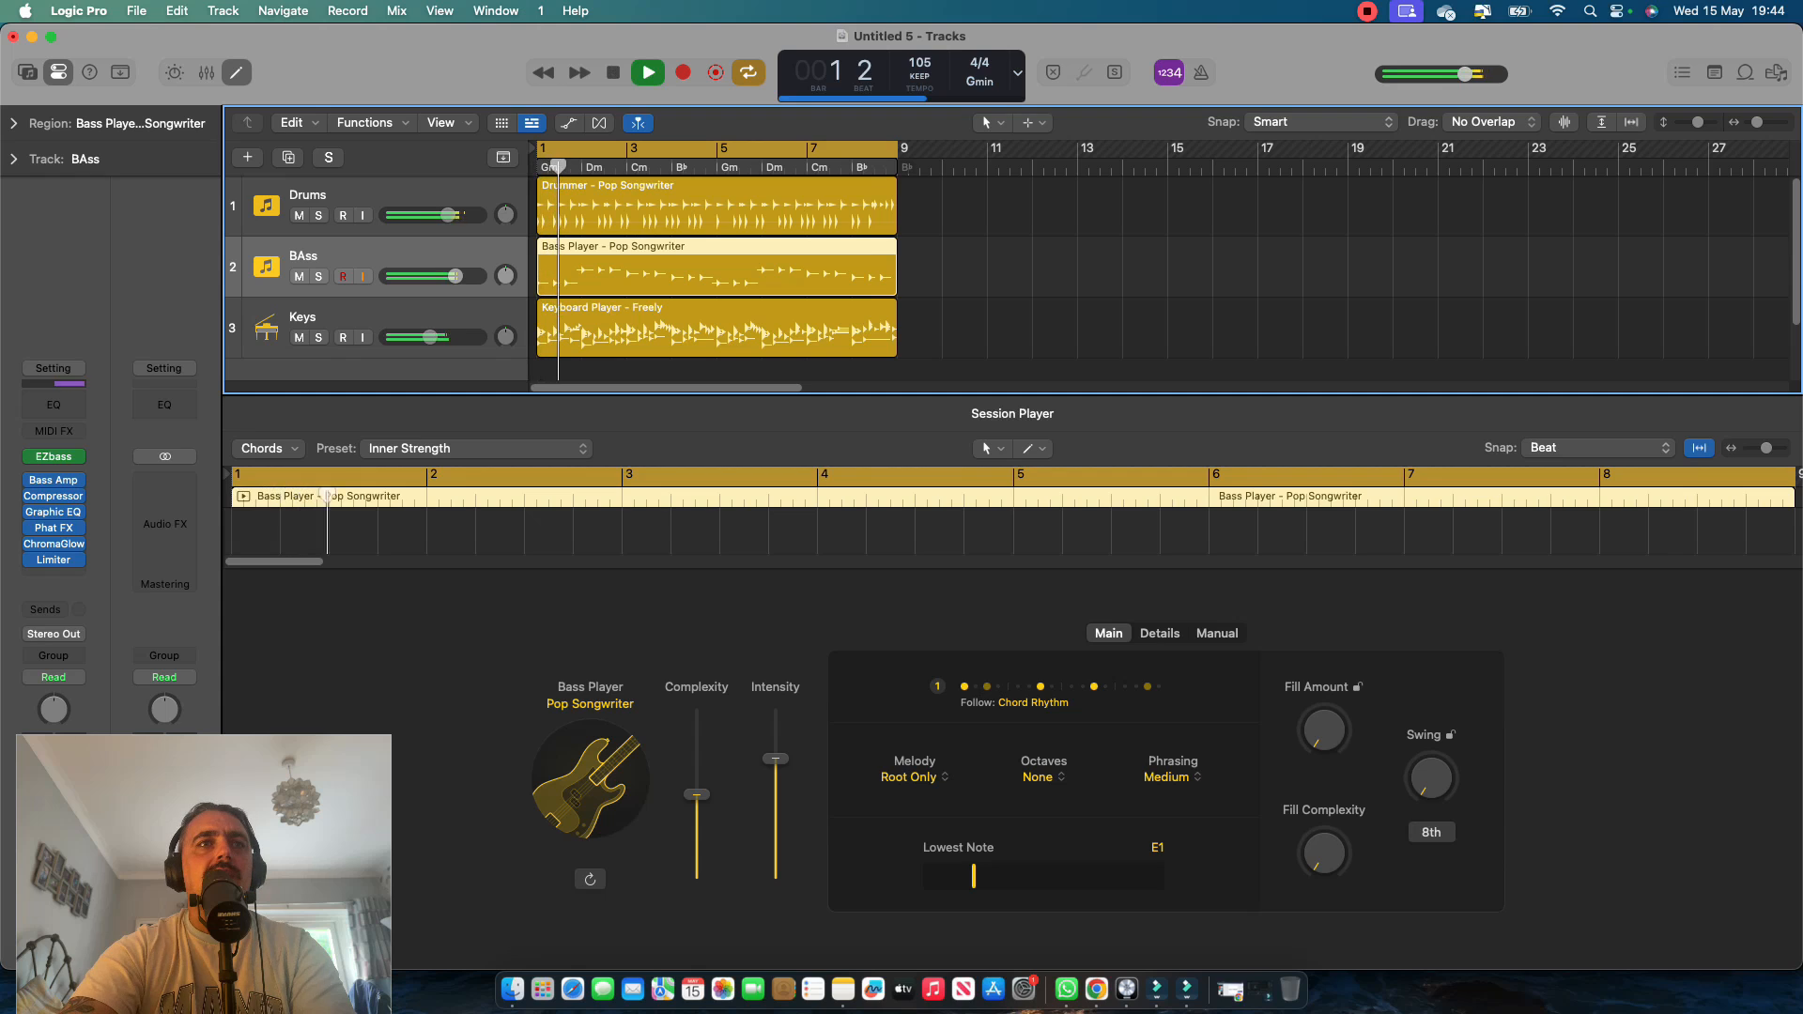
pyautogui.click(696, 728)
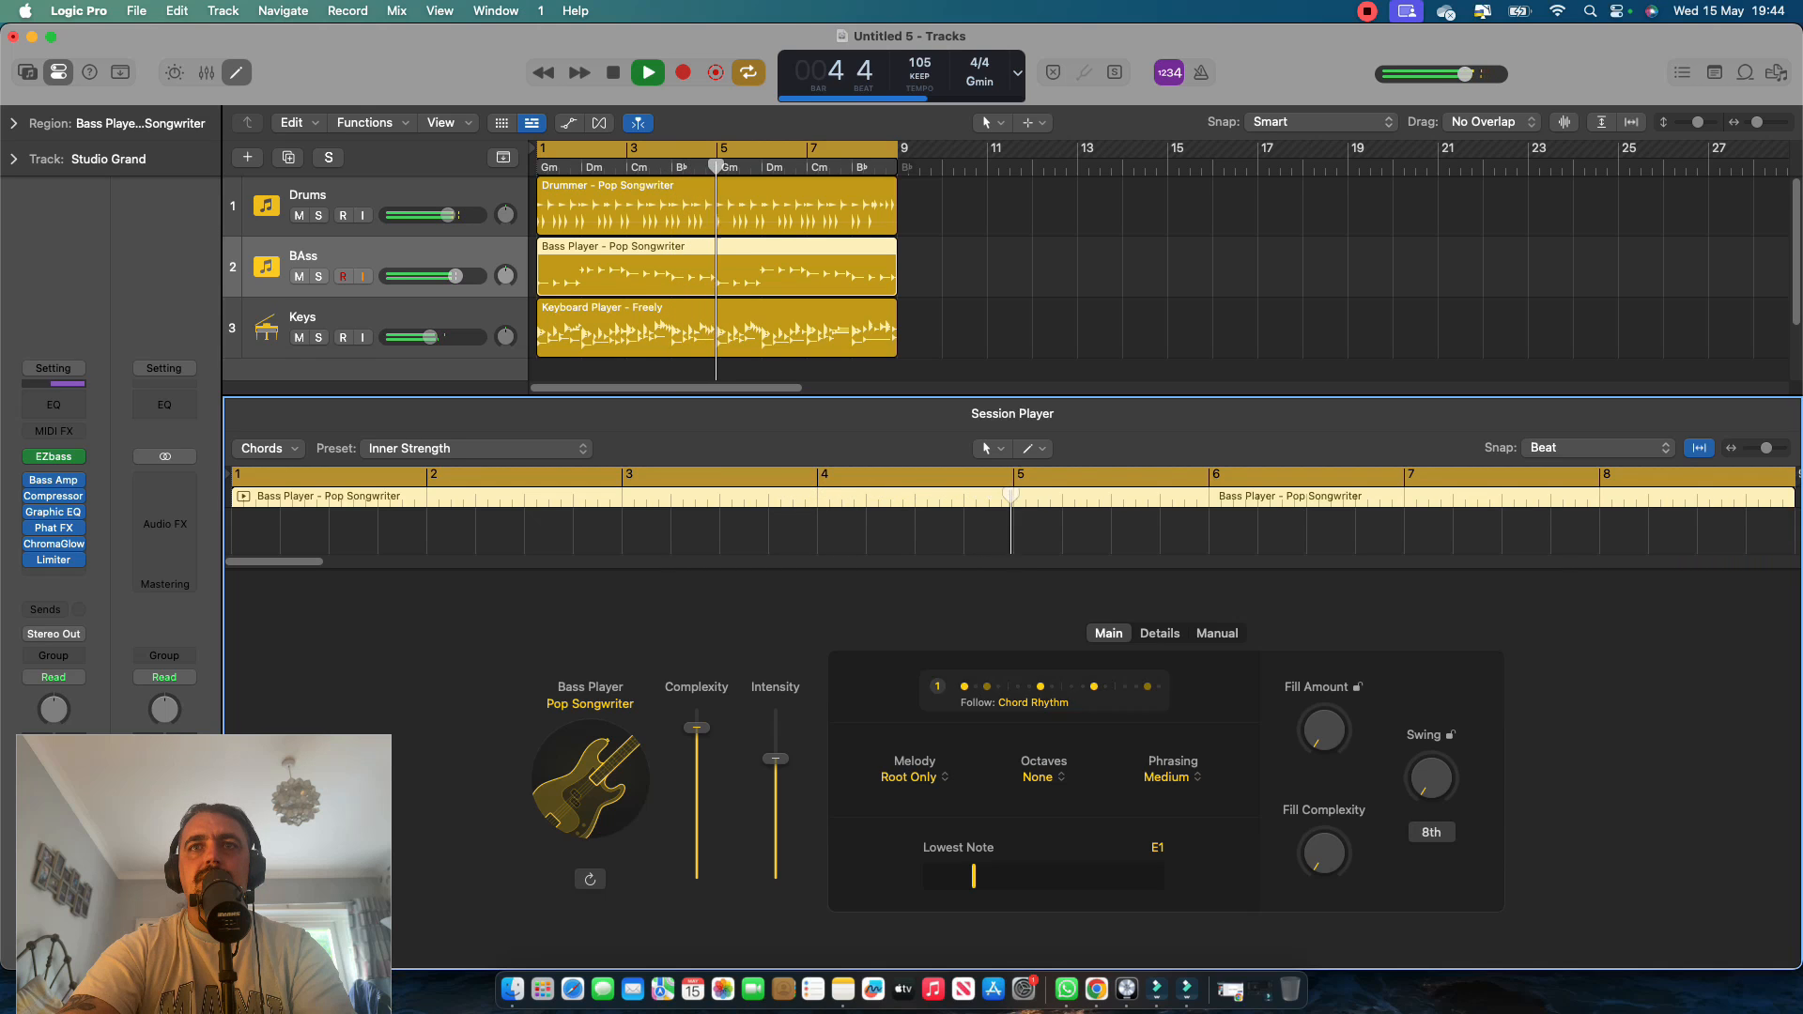
pyautogui.click(1043, 693)
pyautogui.click(1172, 629)
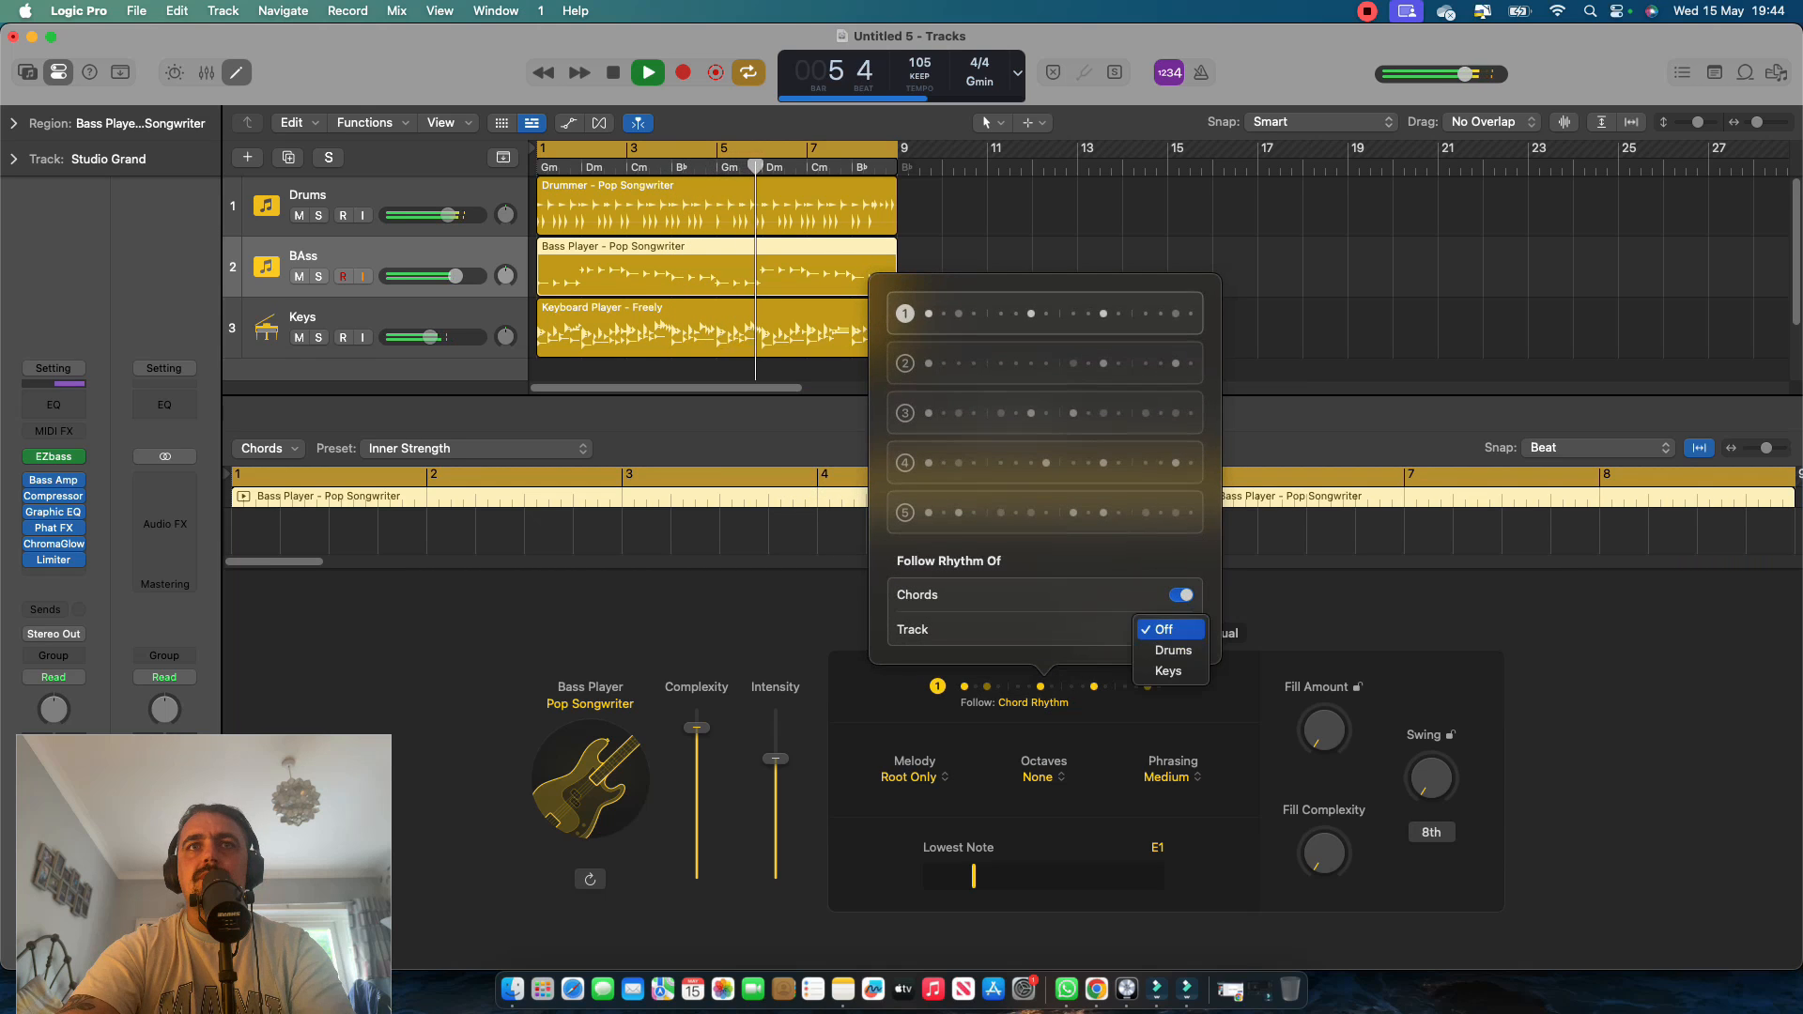
pyautogui.click(1169, 646)
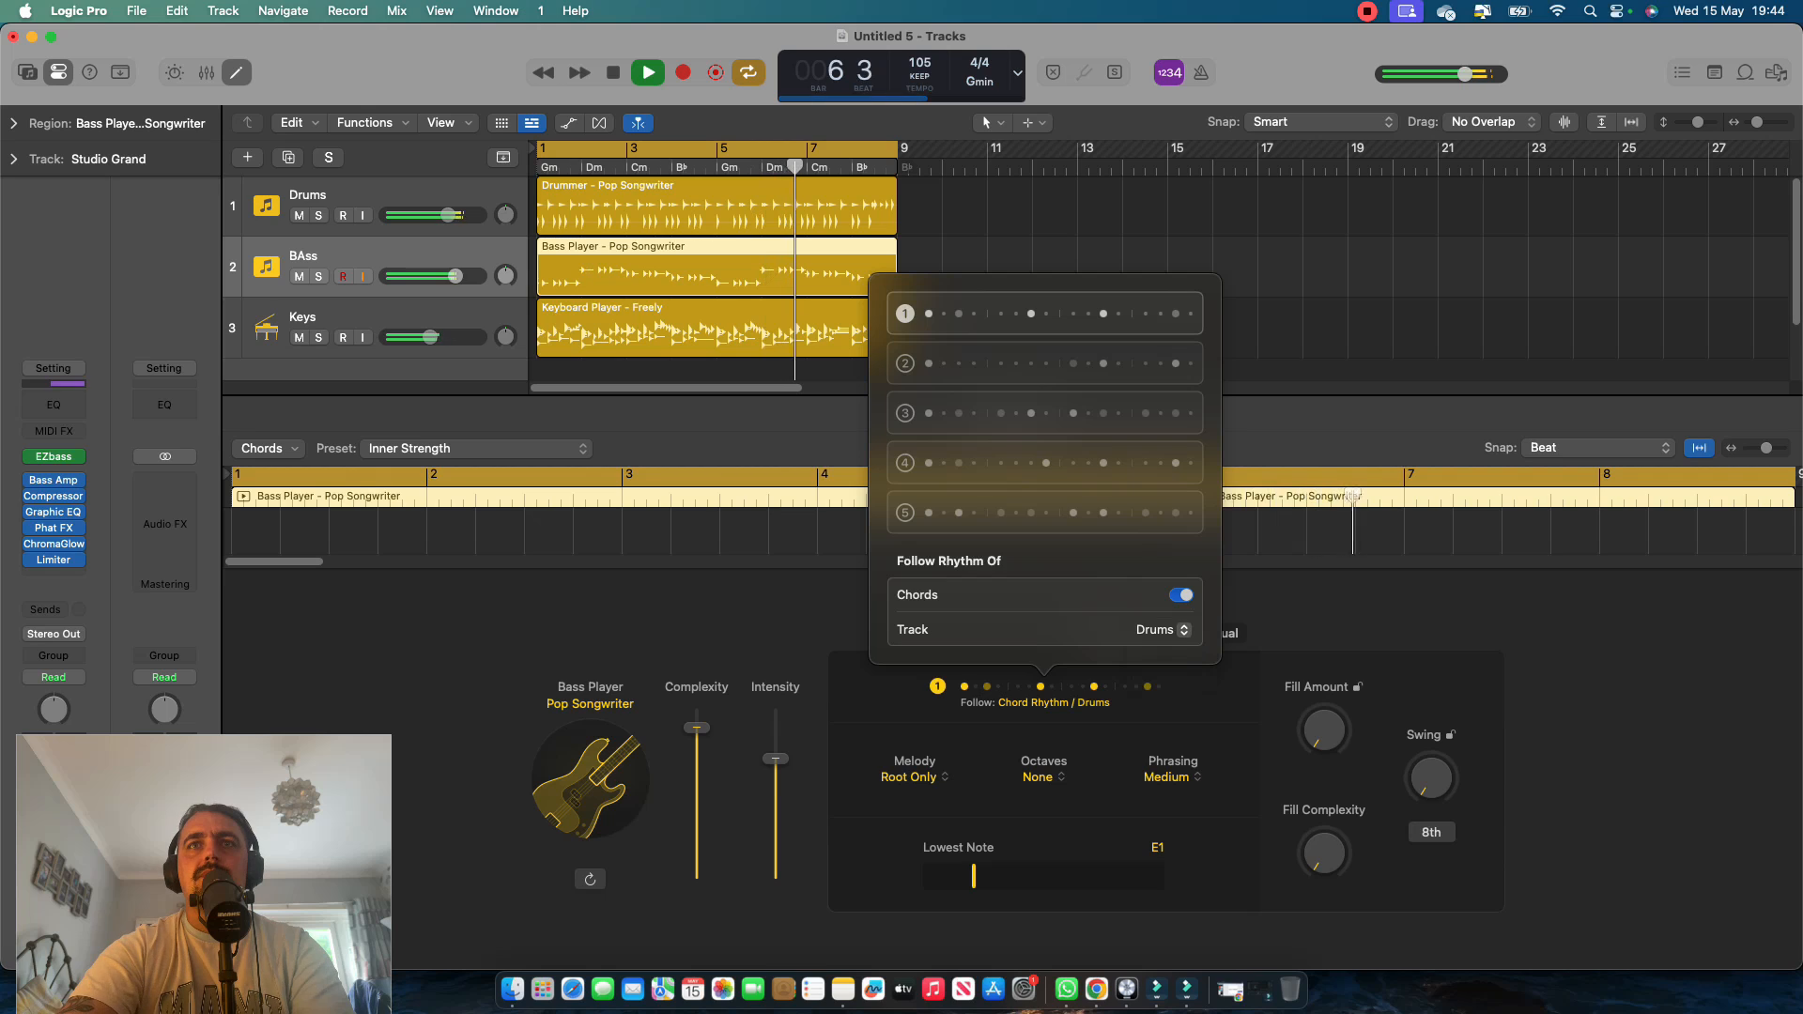
pyautogui.press('Escape')
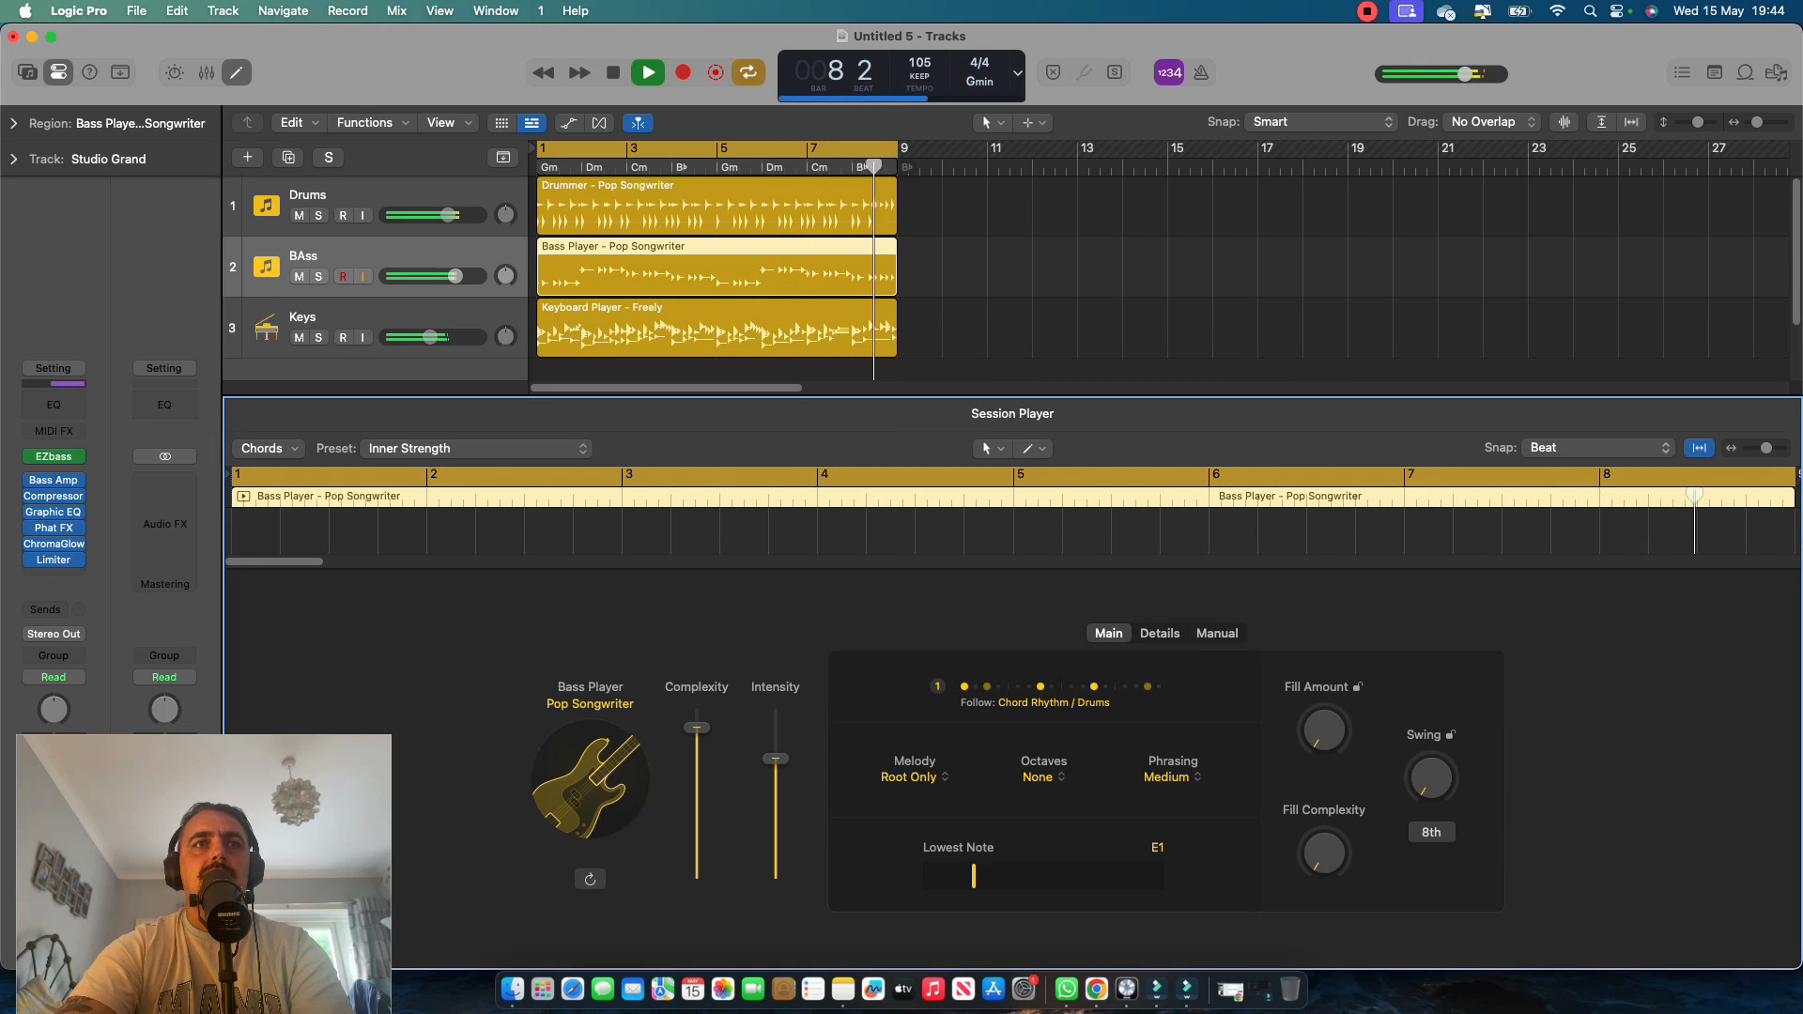
# Lower the bass player's Complexity, nudge Intensity up, raise Fill Amount and Fill Complexity during playback, and stop.
pyautogui.moveTo(697, 728); pyautogui.dragTo(697, 821)
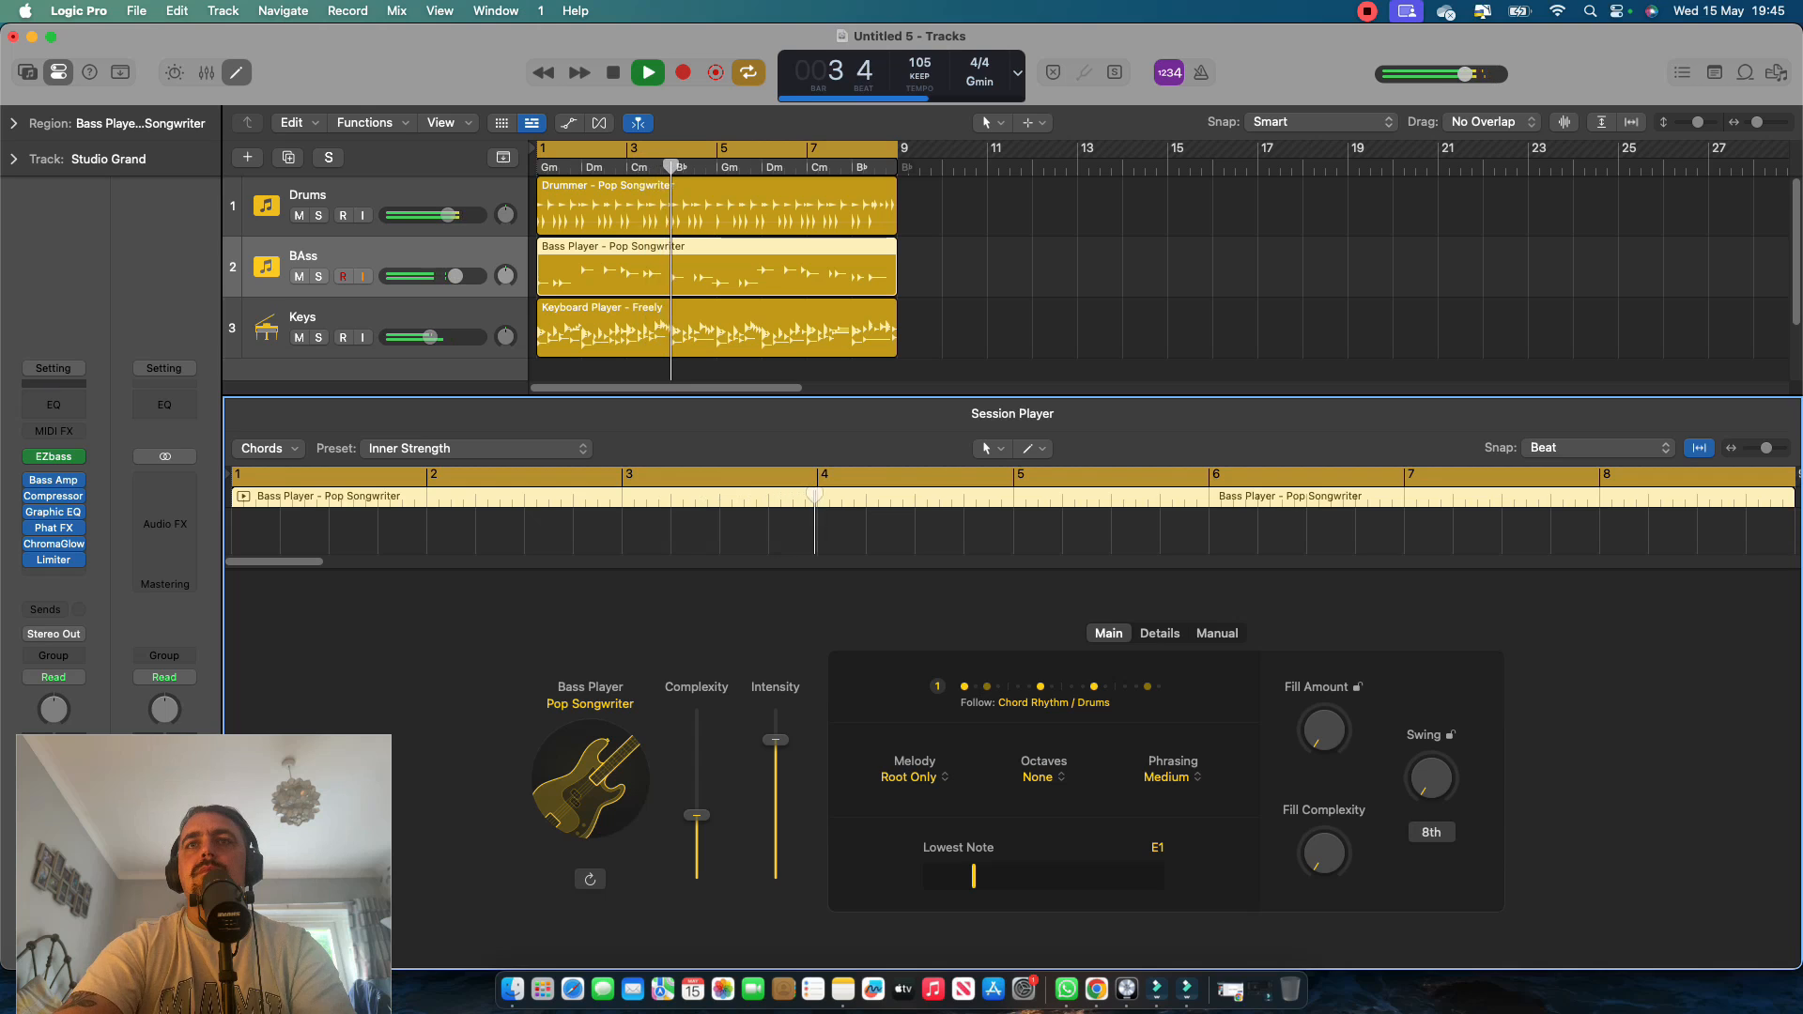
pyautogui.moveTo(1324, 731); pyautogui.dragTo(1324, 695)
pyautogui.moveTo(1324, 853); pyautogui.dragTo(1324, 828)
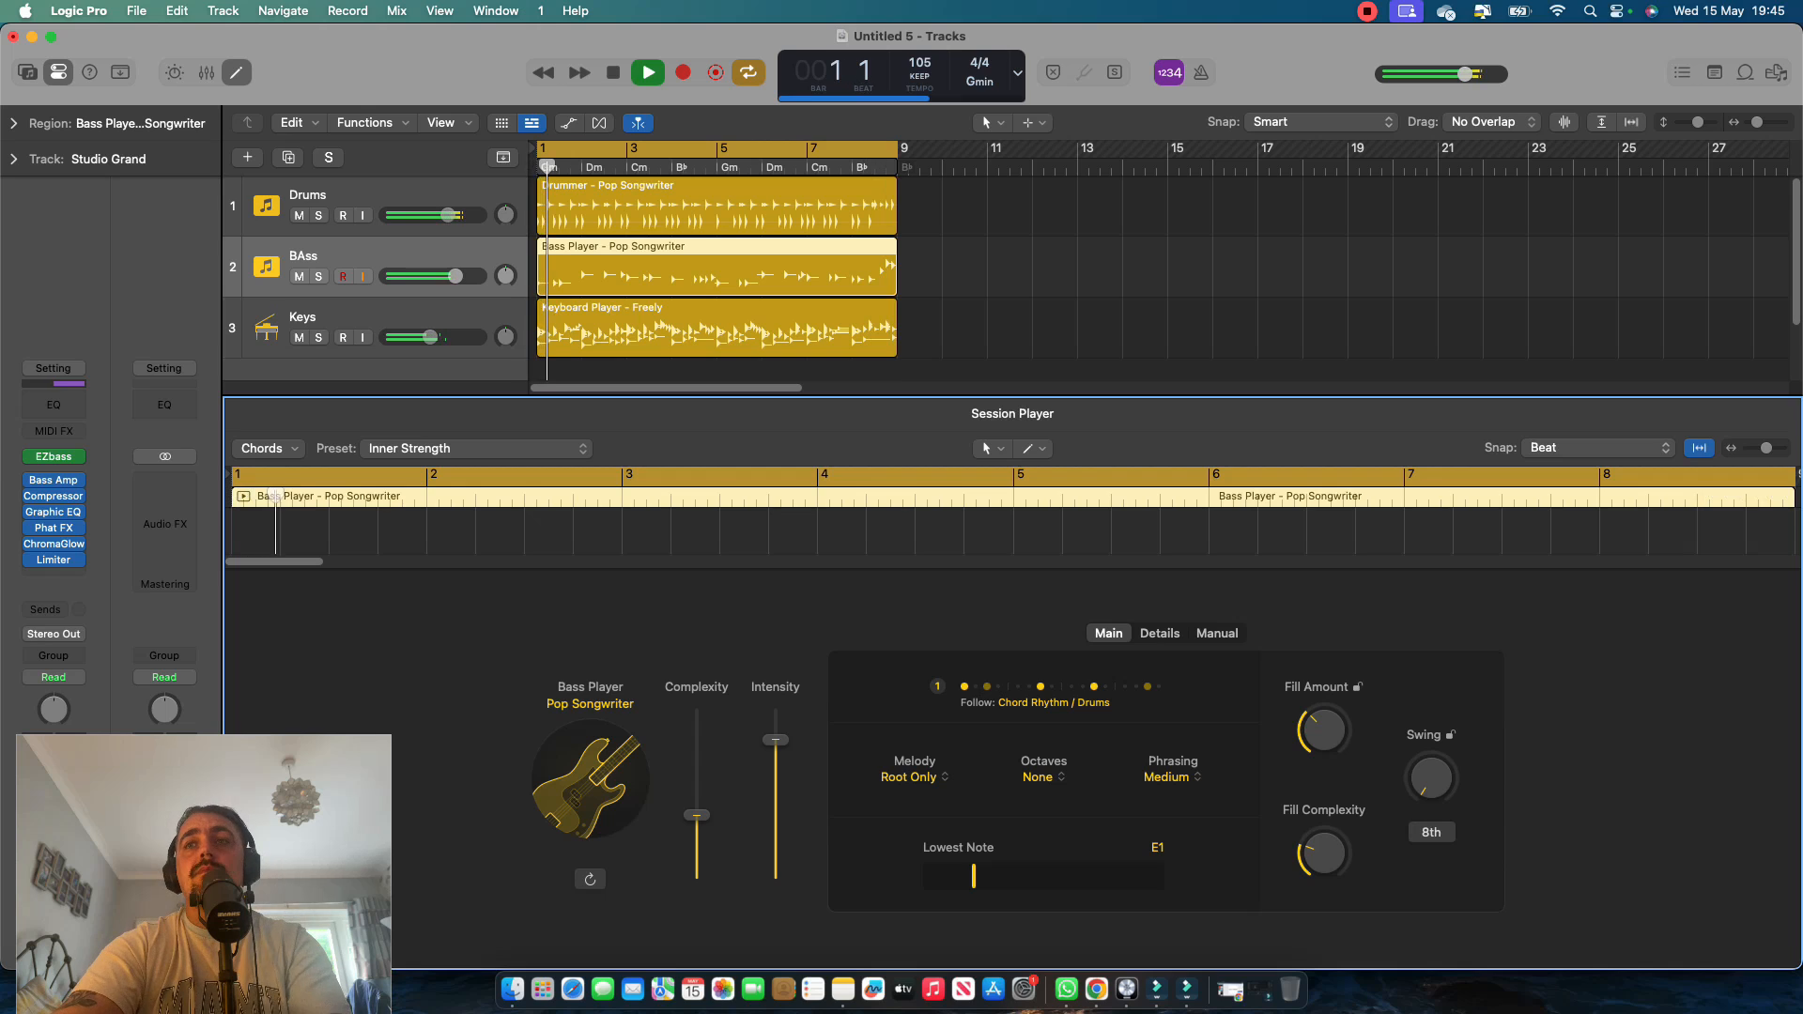
pyautogui.press('space')
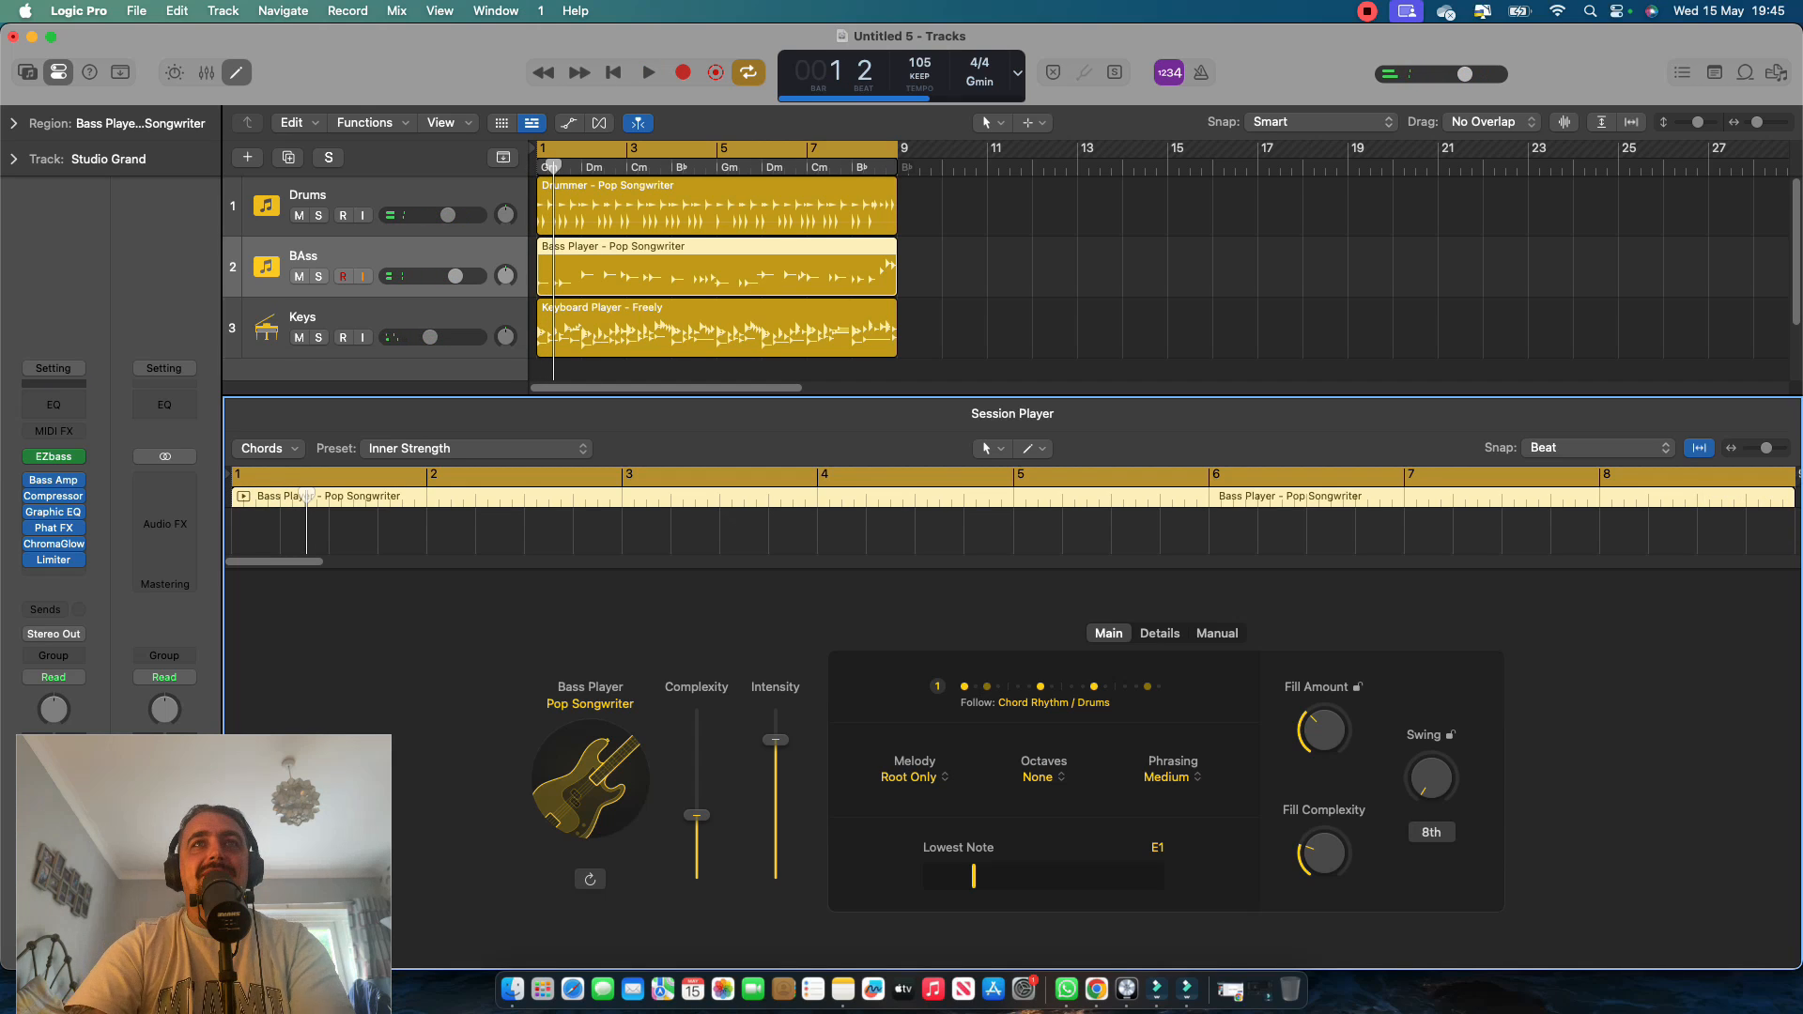
# Replay from the start and set the bass player's Melody to Some Notes and Octaves to Some, leaving Phrasing at Medium.
pyautogui.press('Return')
pyautogui.press('space')
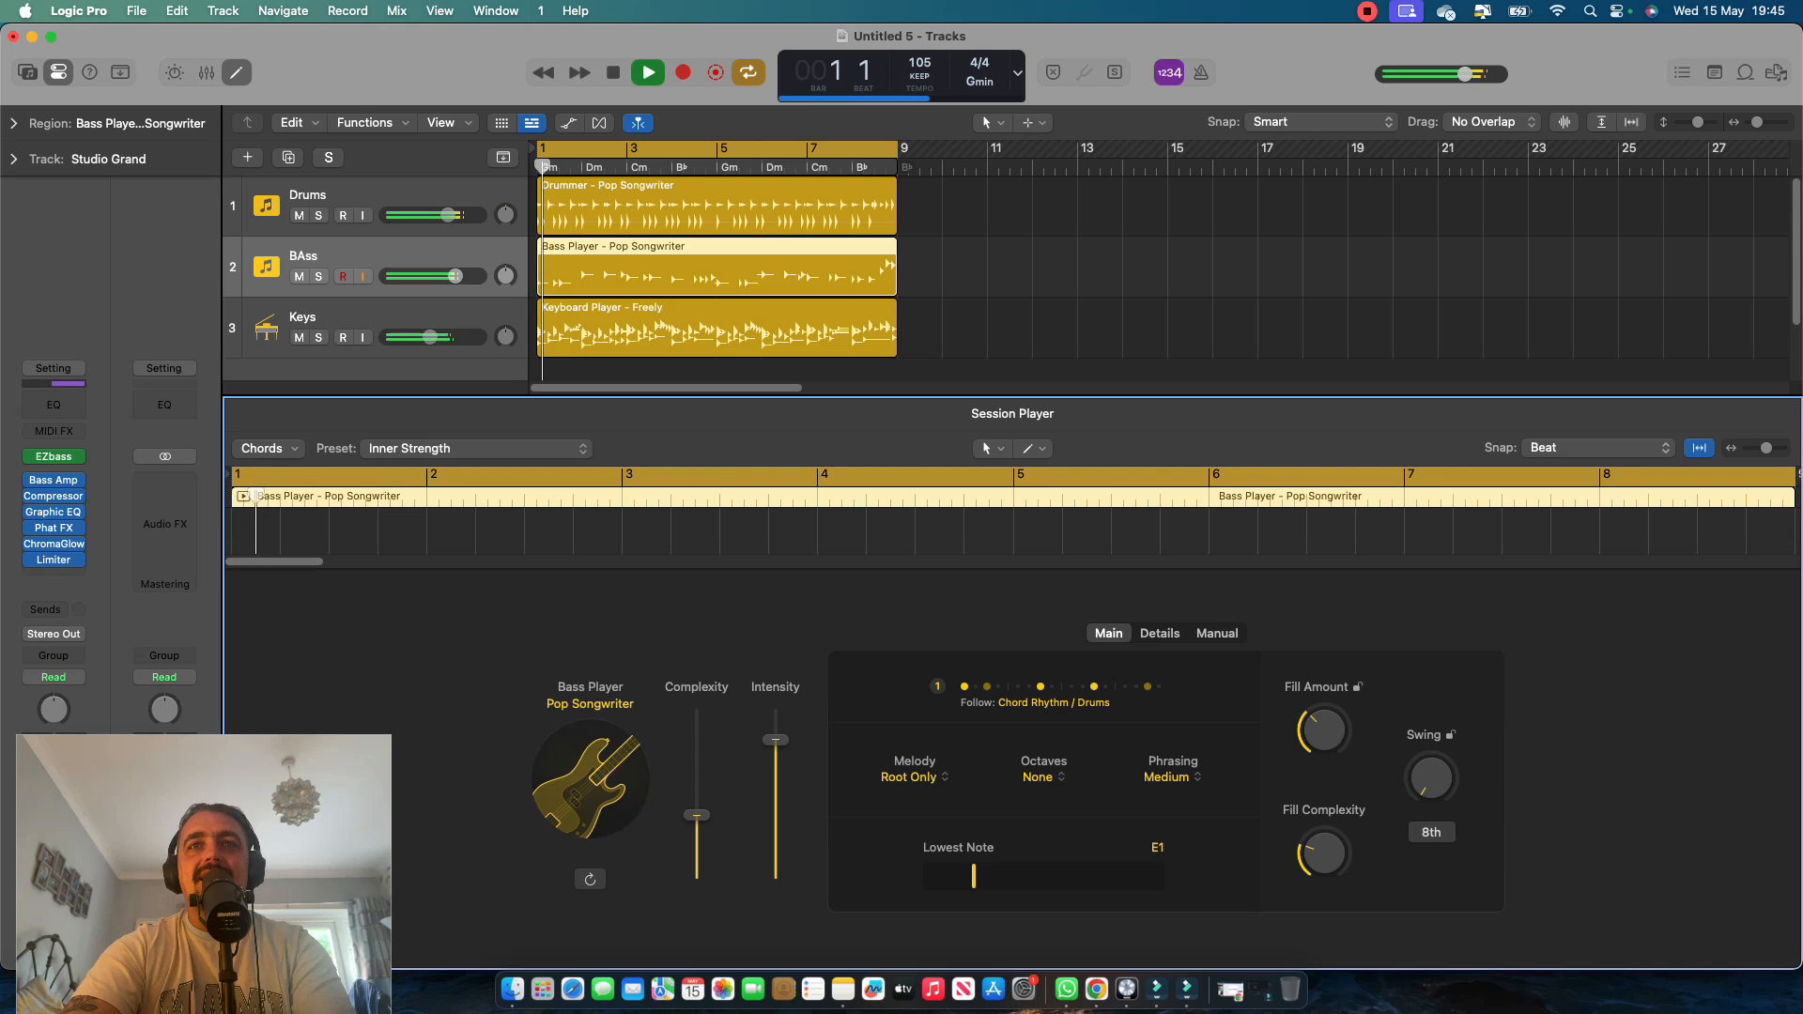
pyautogui.click(909, 777)
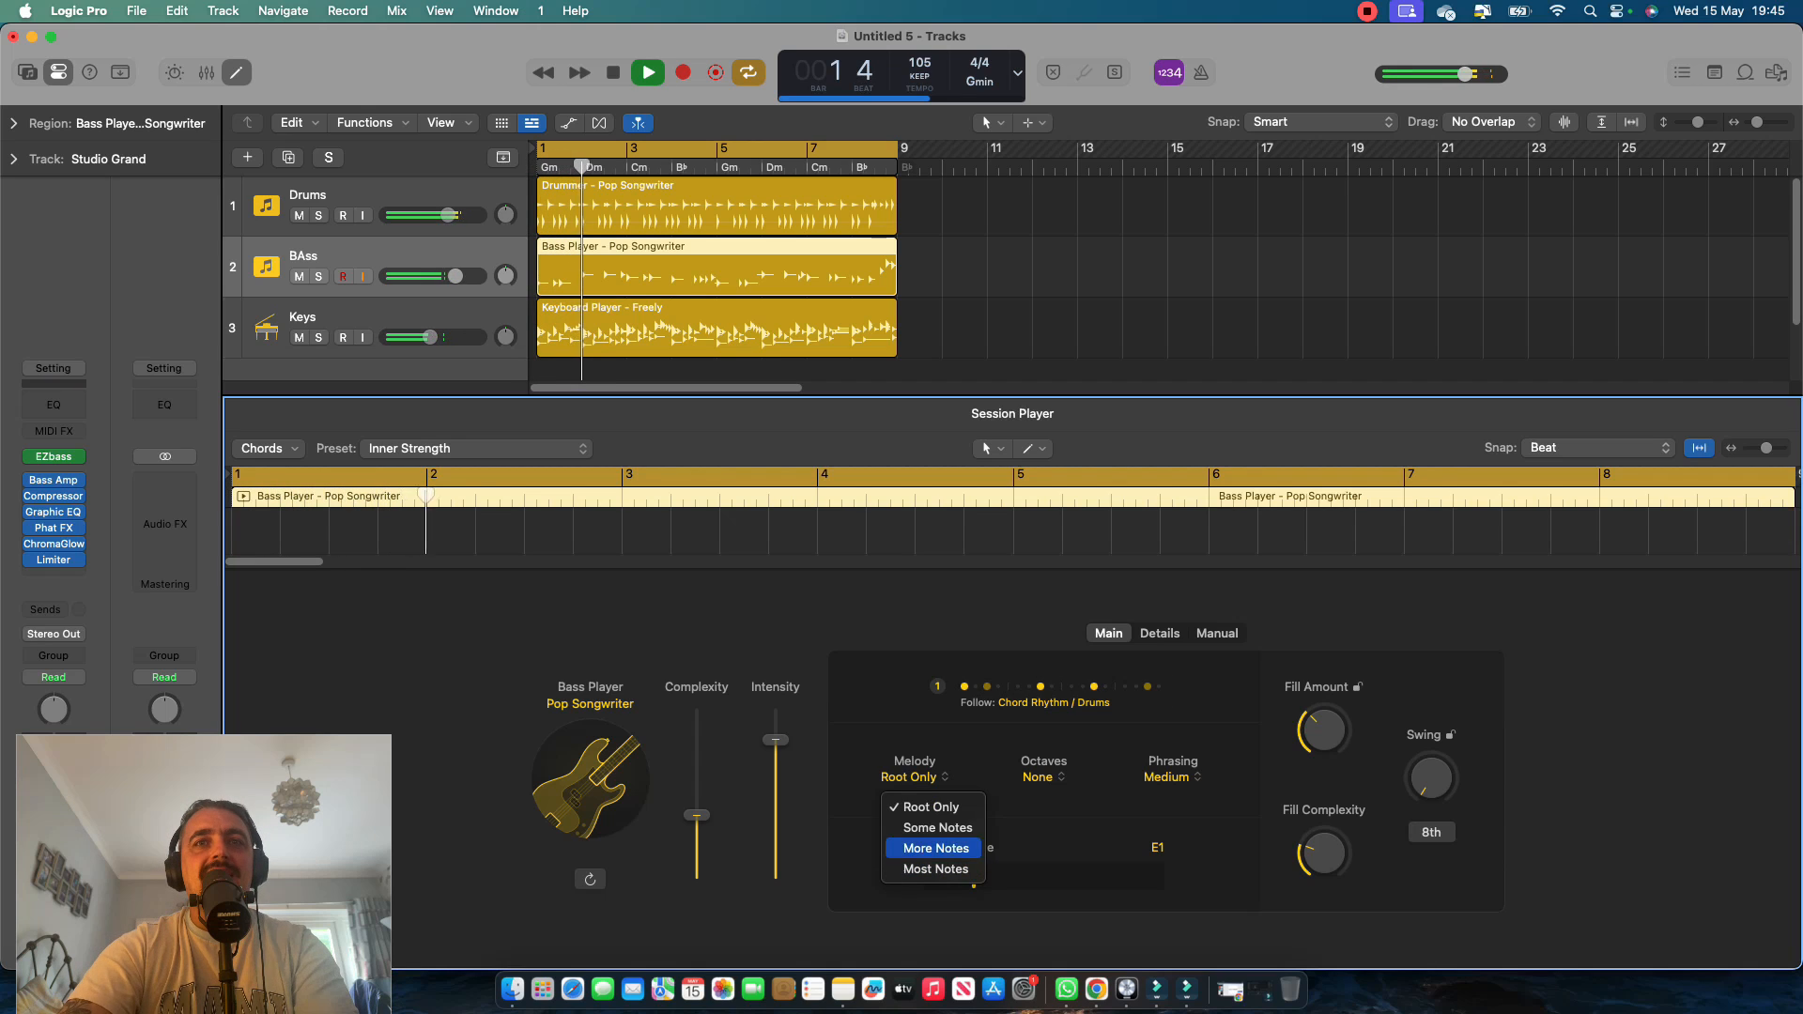
pyautogui.click(938, 828)
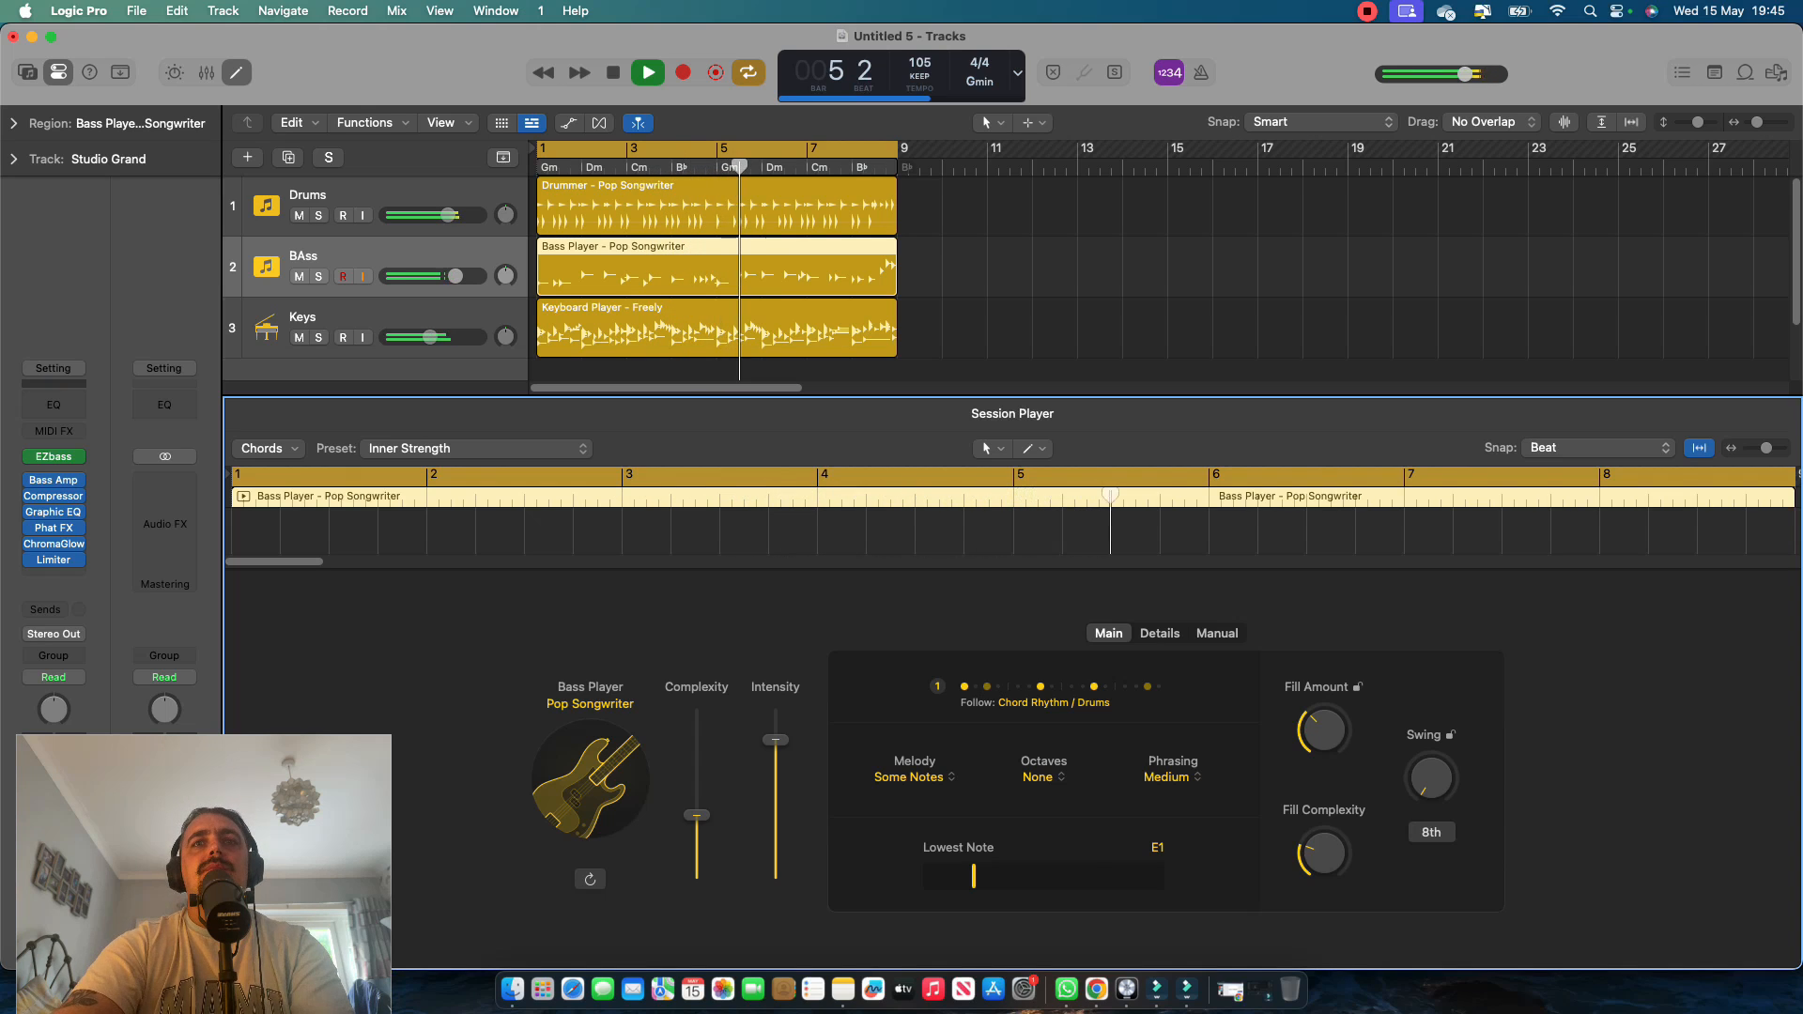
pyautogui.click(1042, 777)
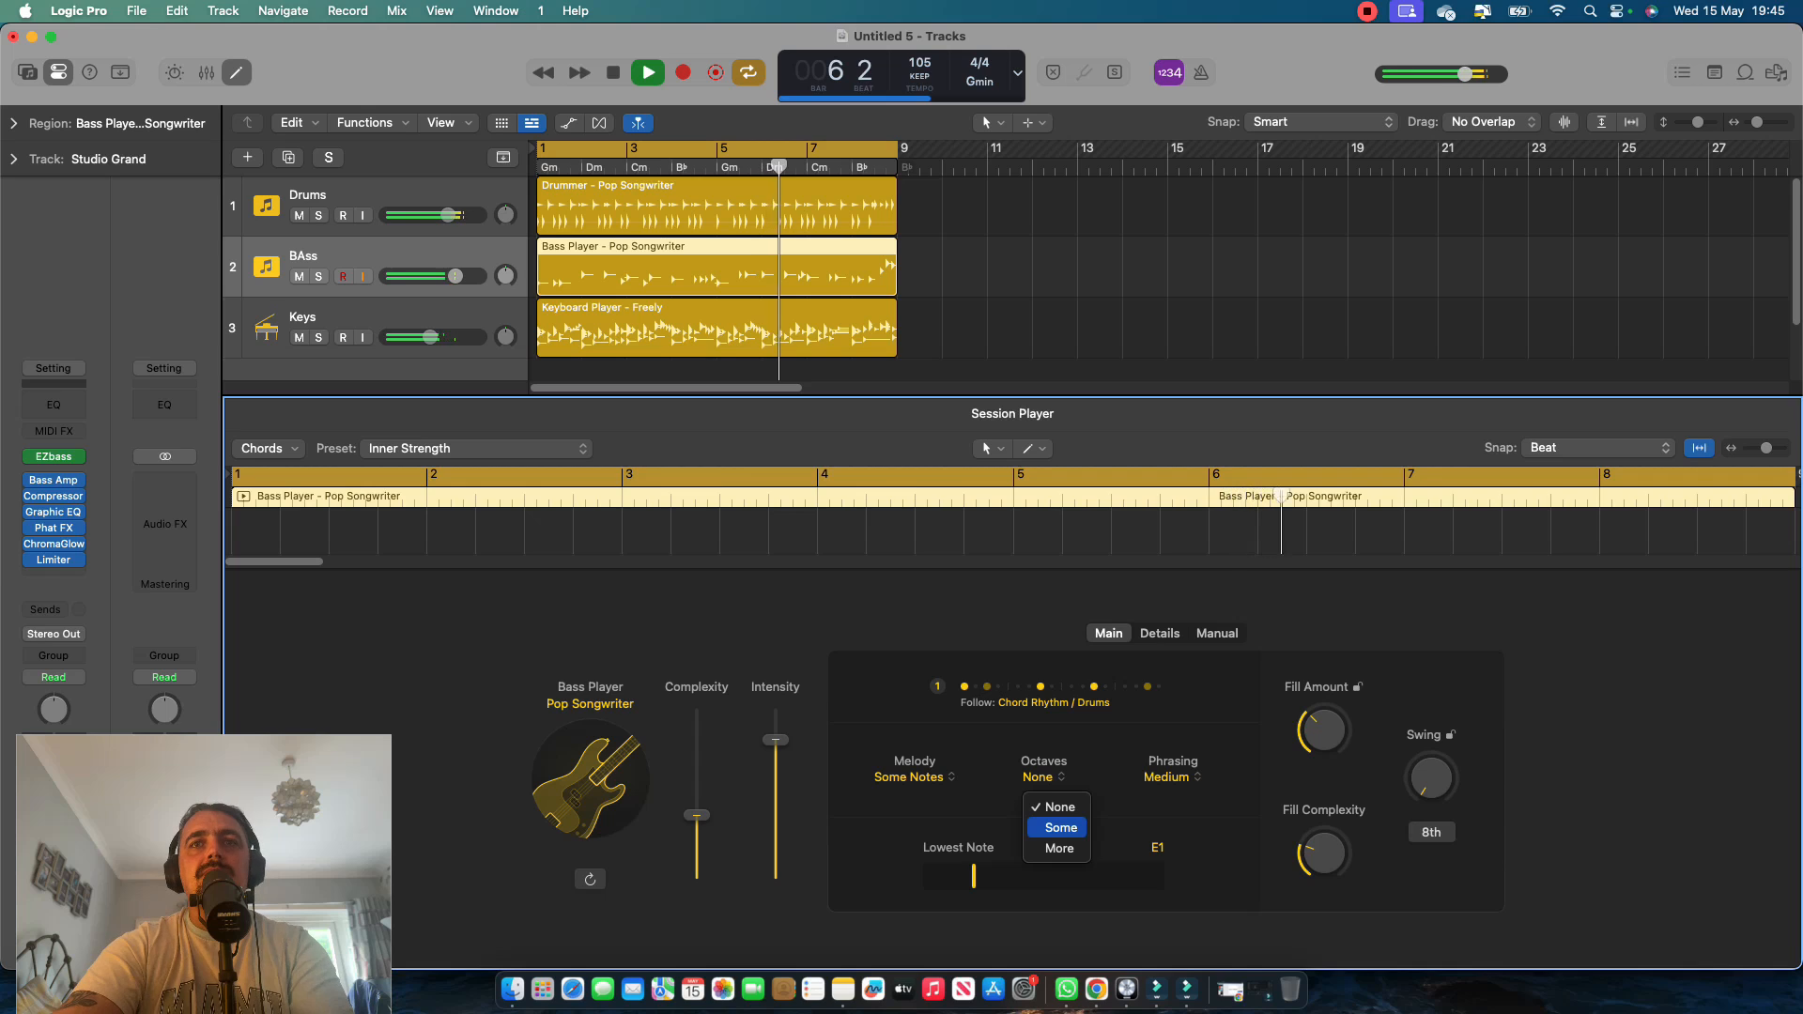
pyautogui.click(1062, 827)
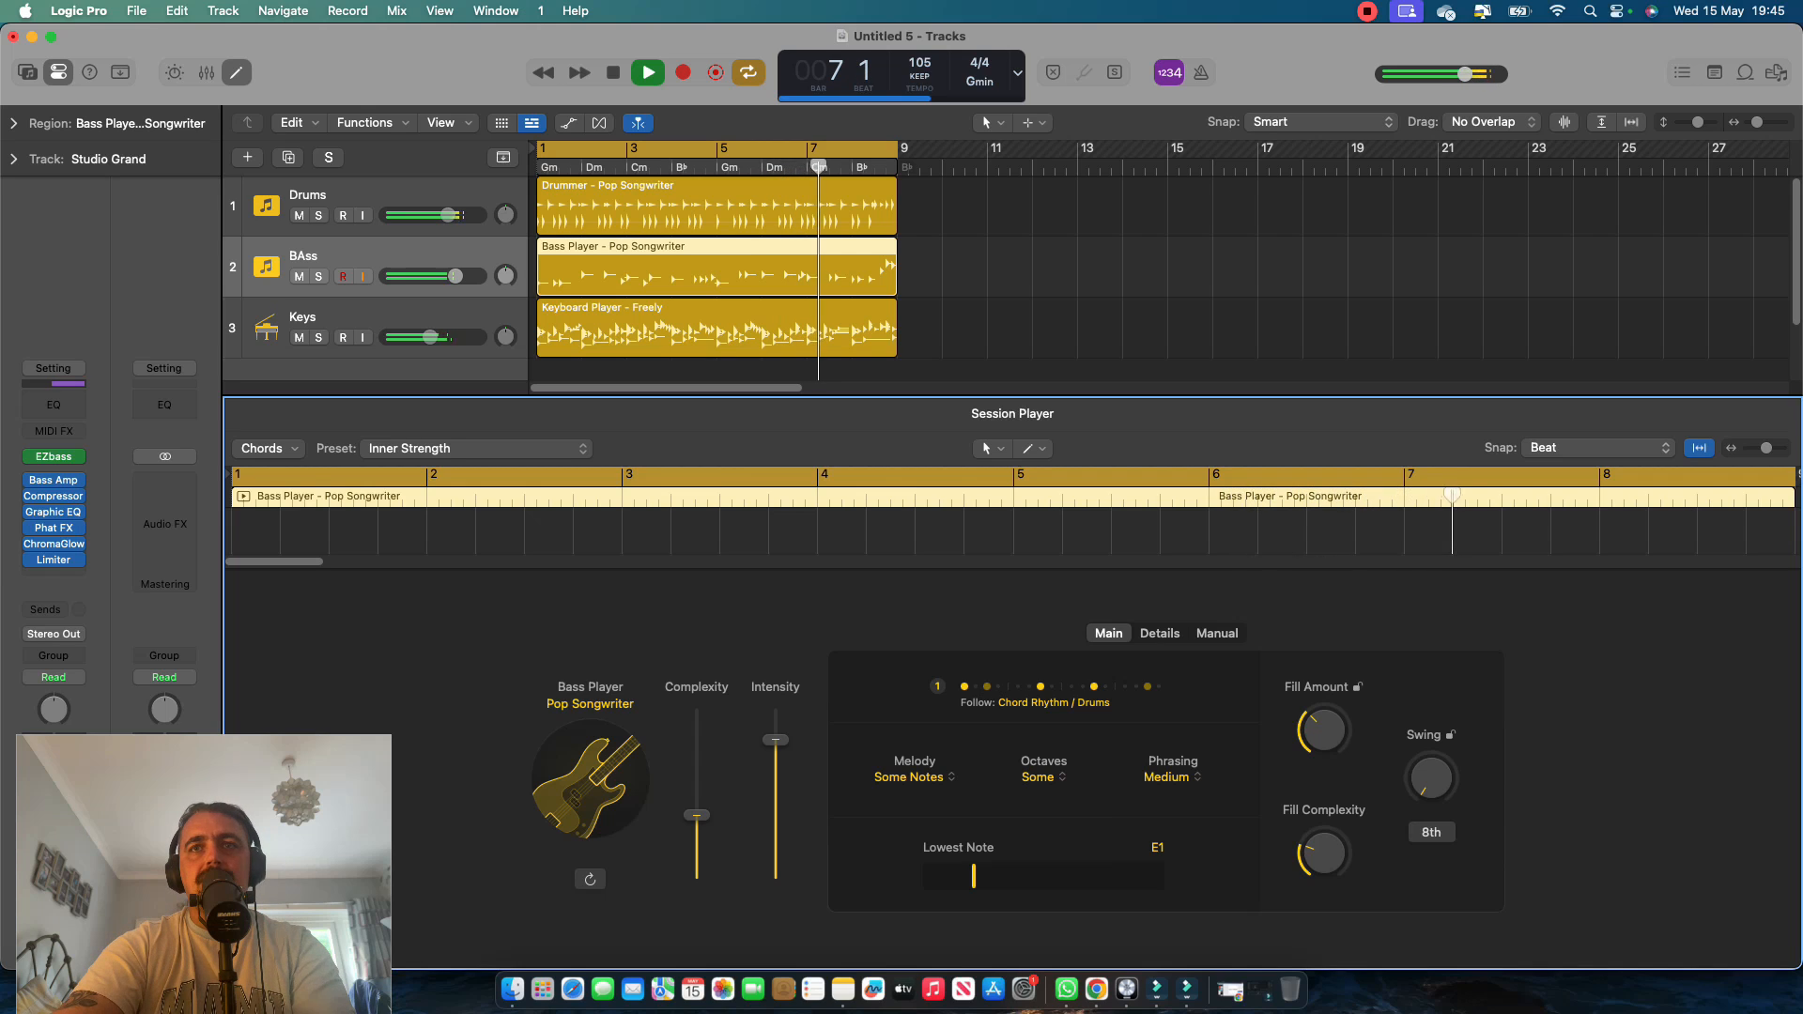
pyautogui.click(1172, 777)
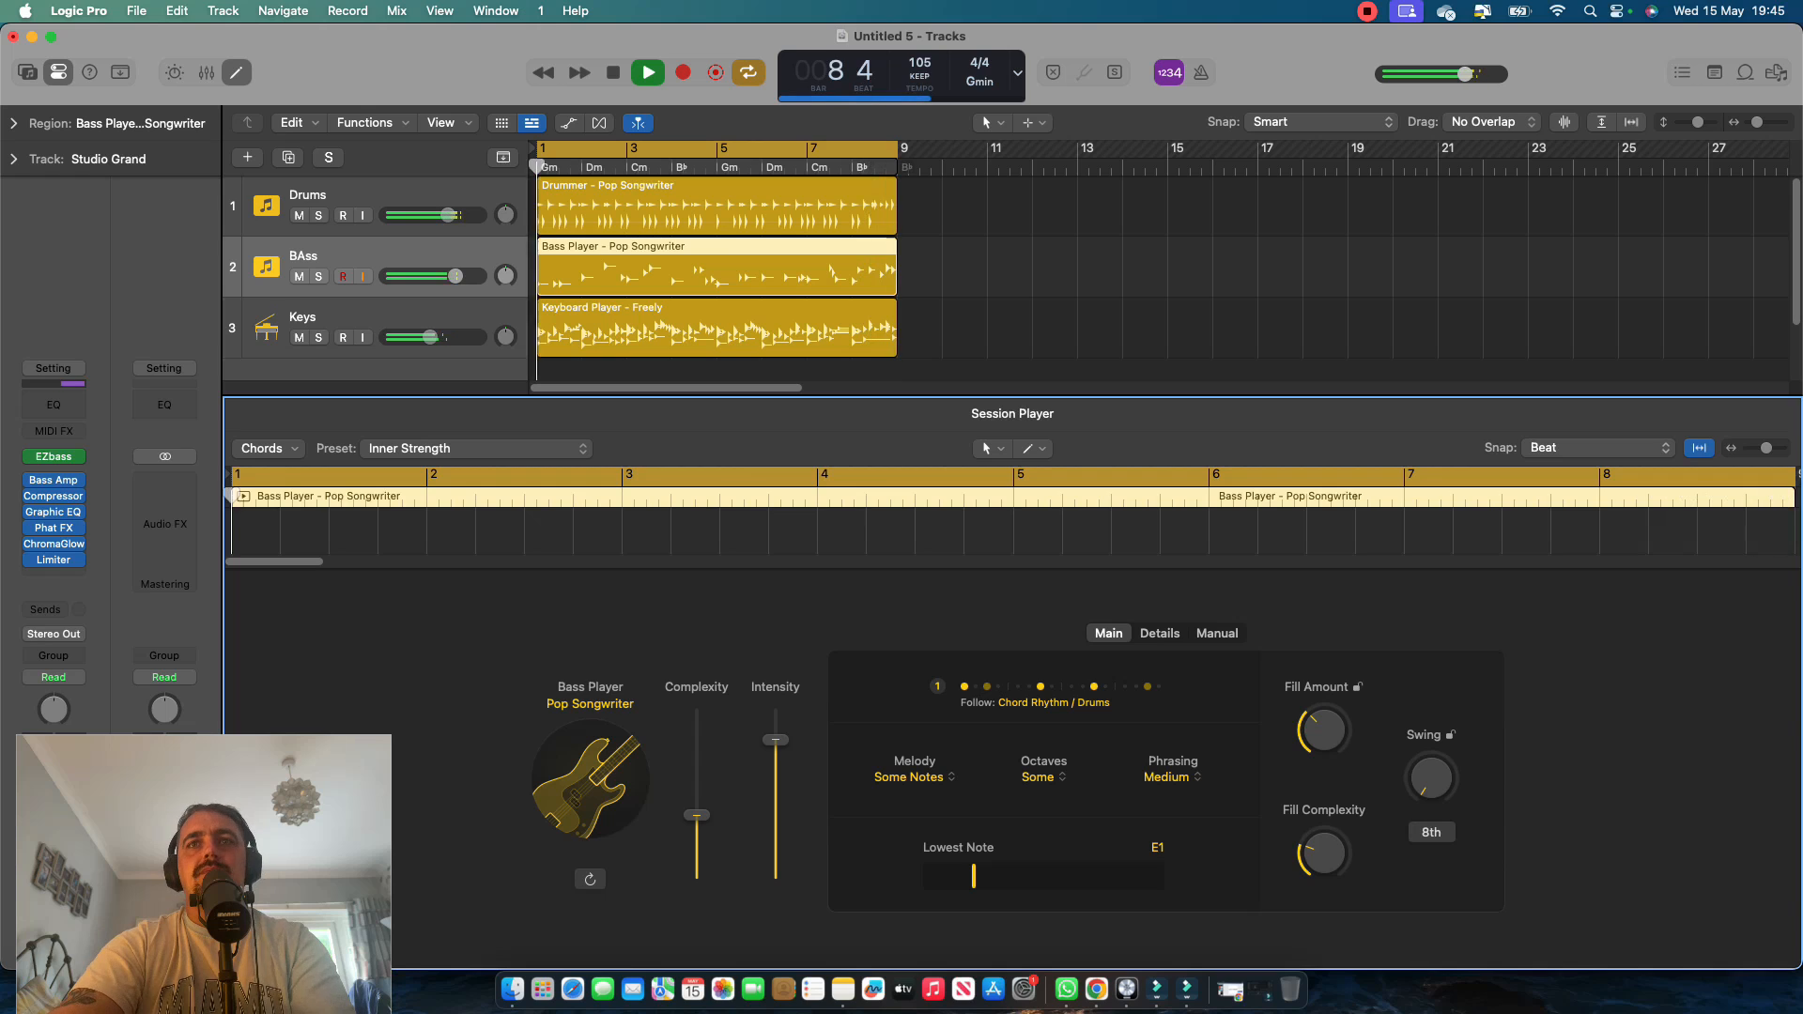
# Compare the bass part with Octaves set to None and back to Some, and stop playback.
pyautogui.click(1043, 777)
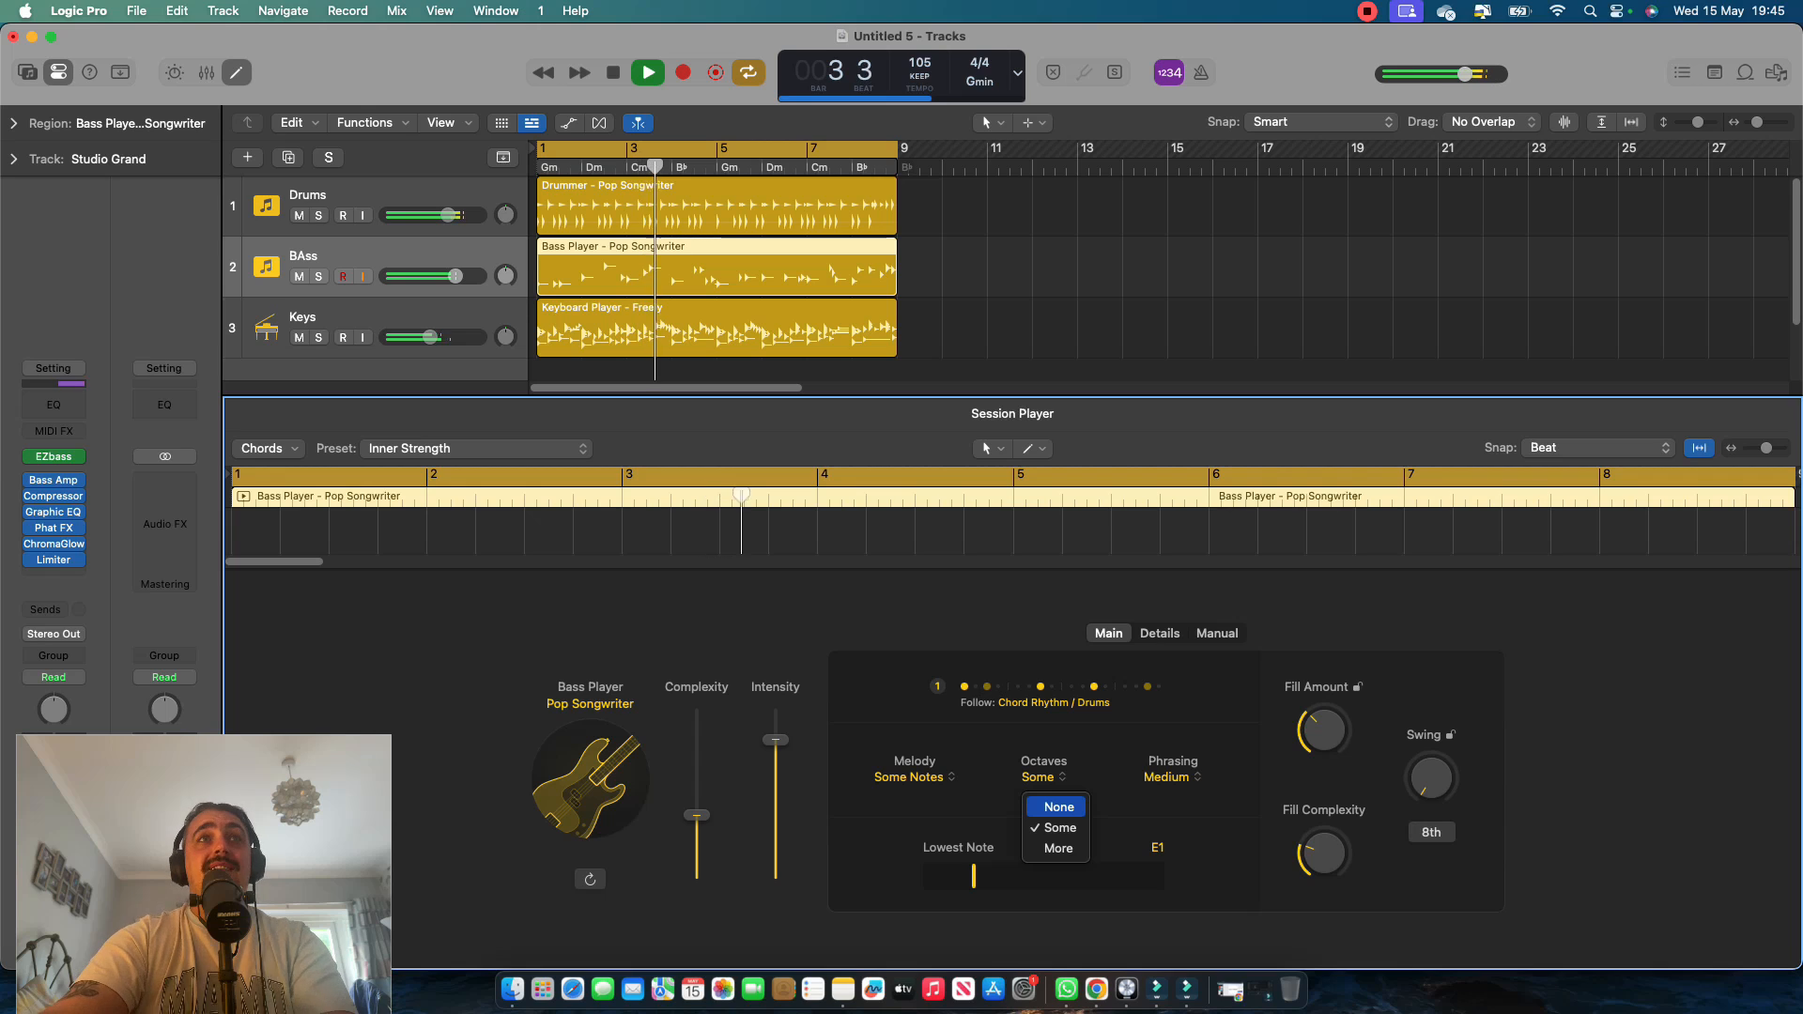
pyautogui.click(1058, 808)
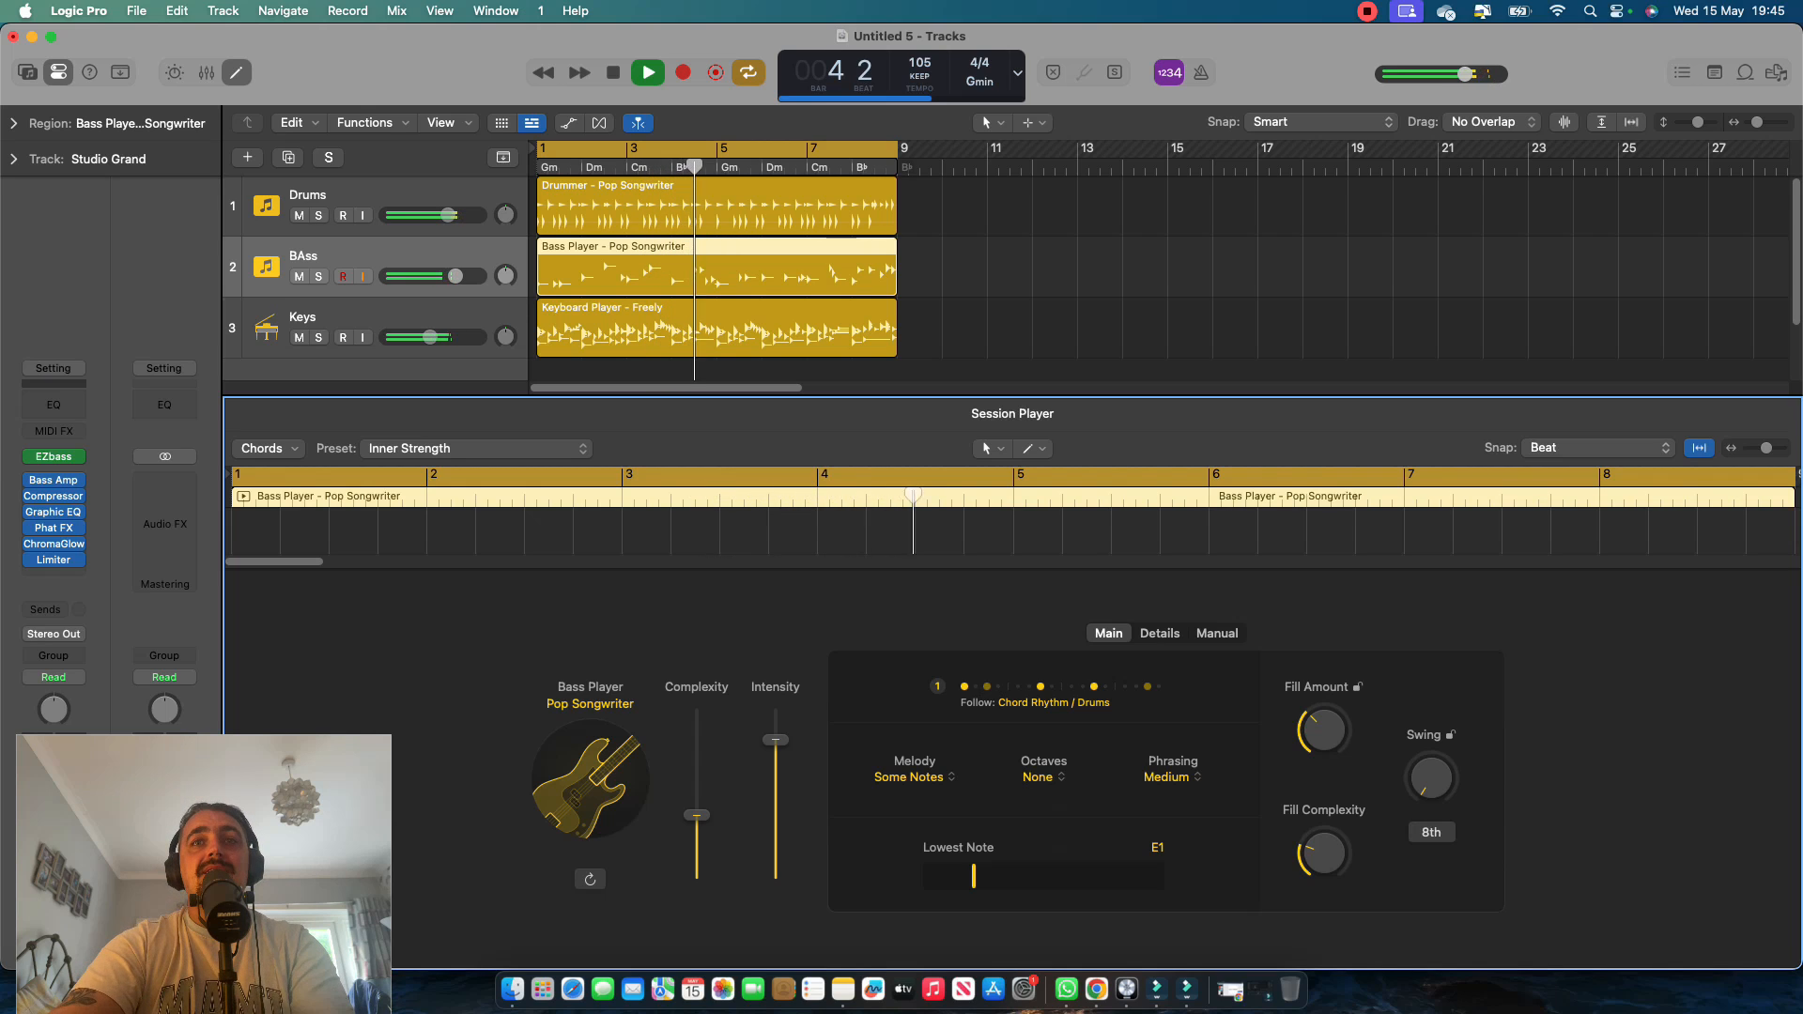
pyautogui.click(1042, 778)
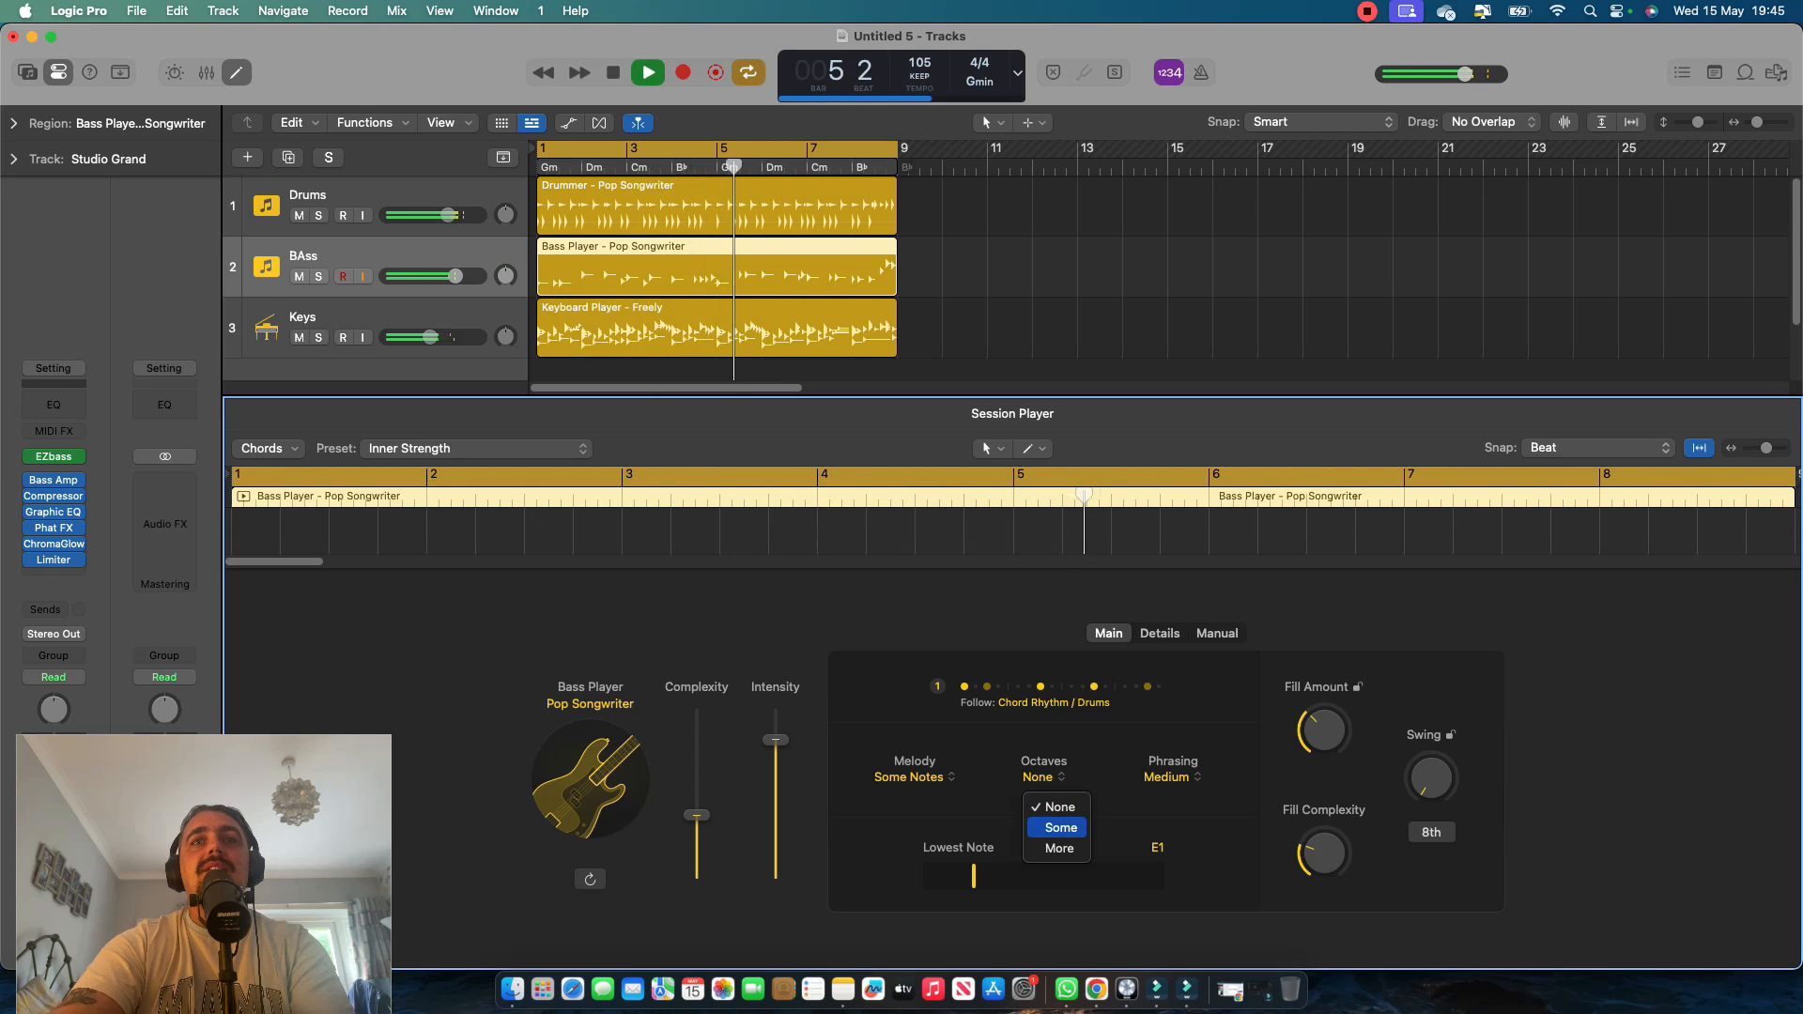
pyautogui.click(1061, 827)
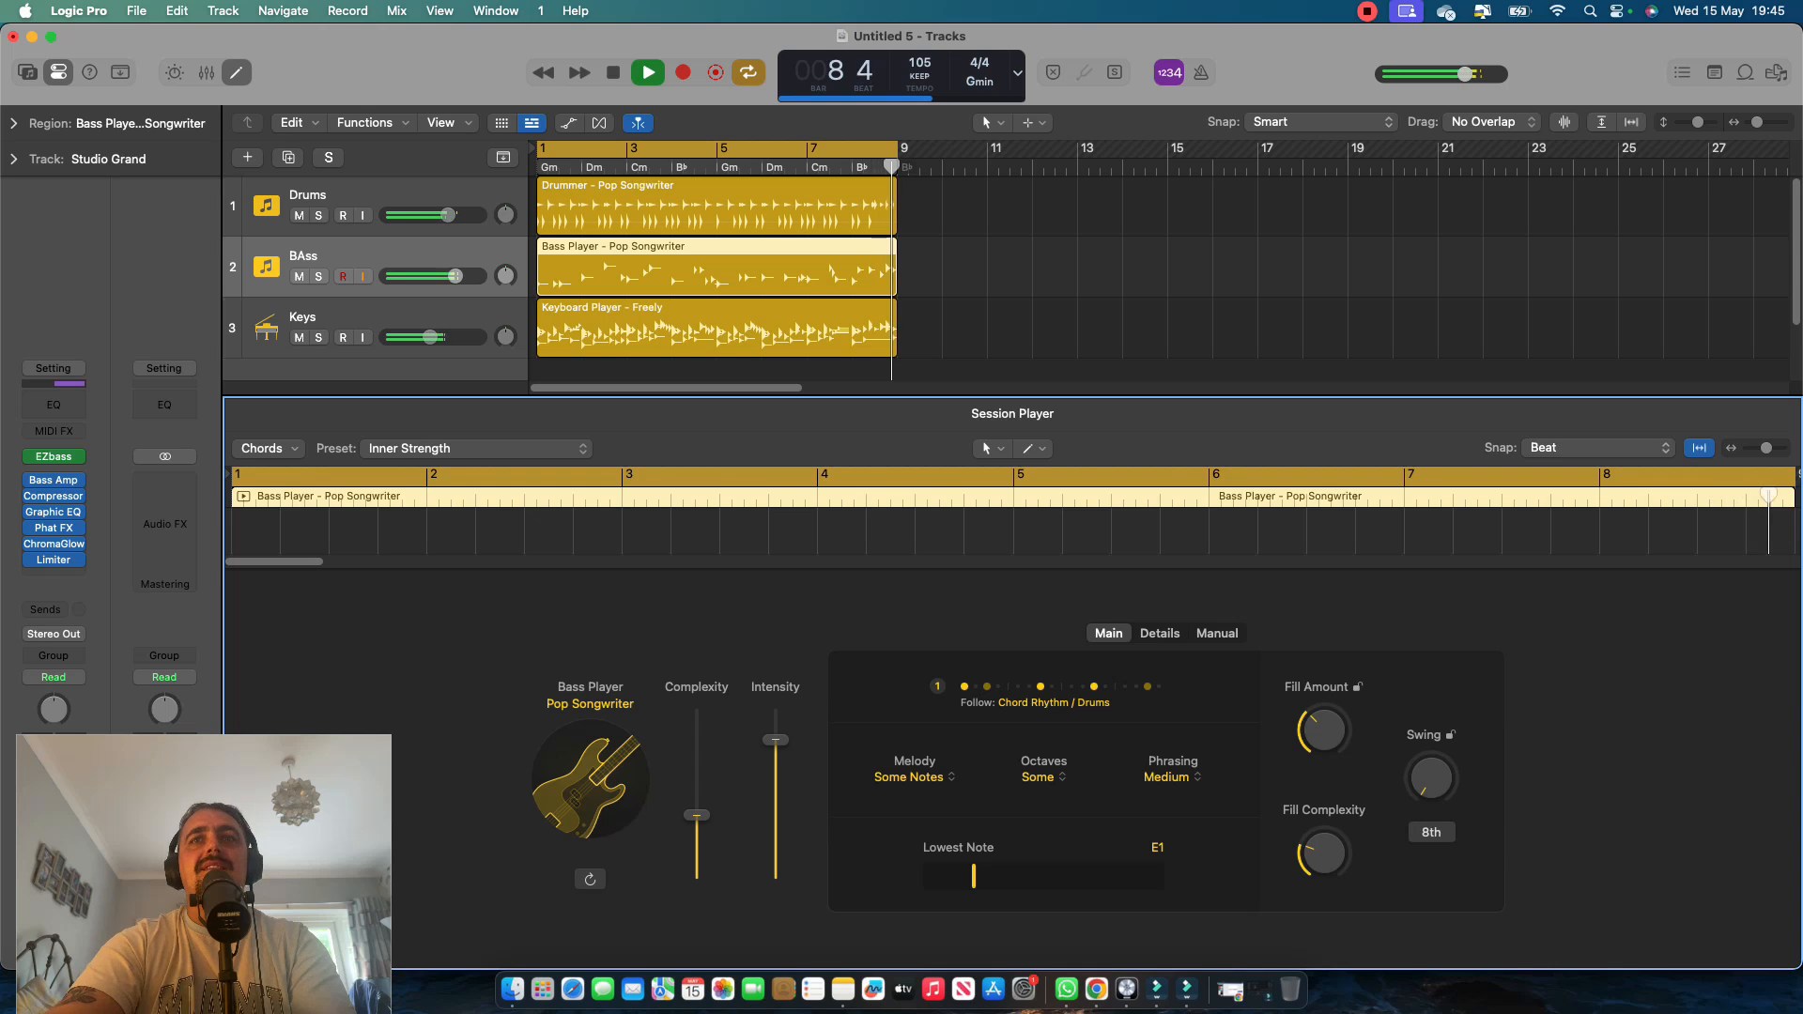
pyautogui.press('space')
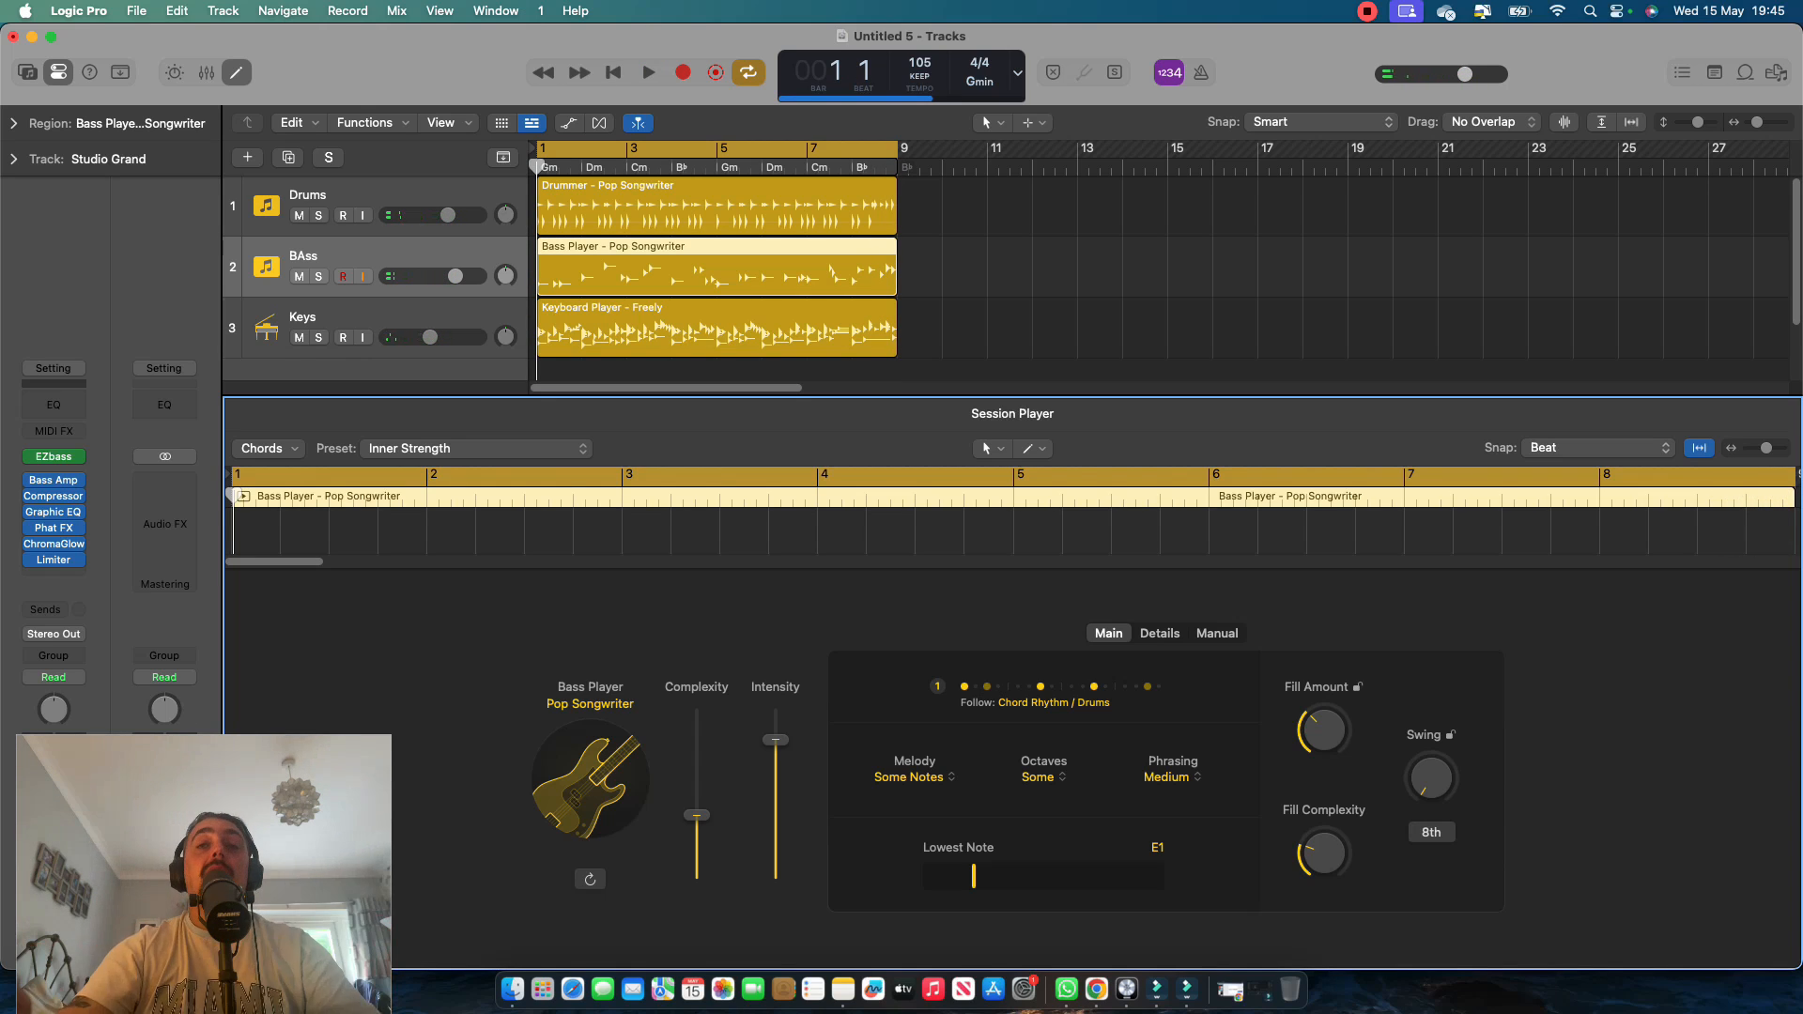
# Raise the bass player's Slides to 72%, increase Humanize slightly, and set Double Stops to 14 during playback.
pyautogui.click(1160, 634)
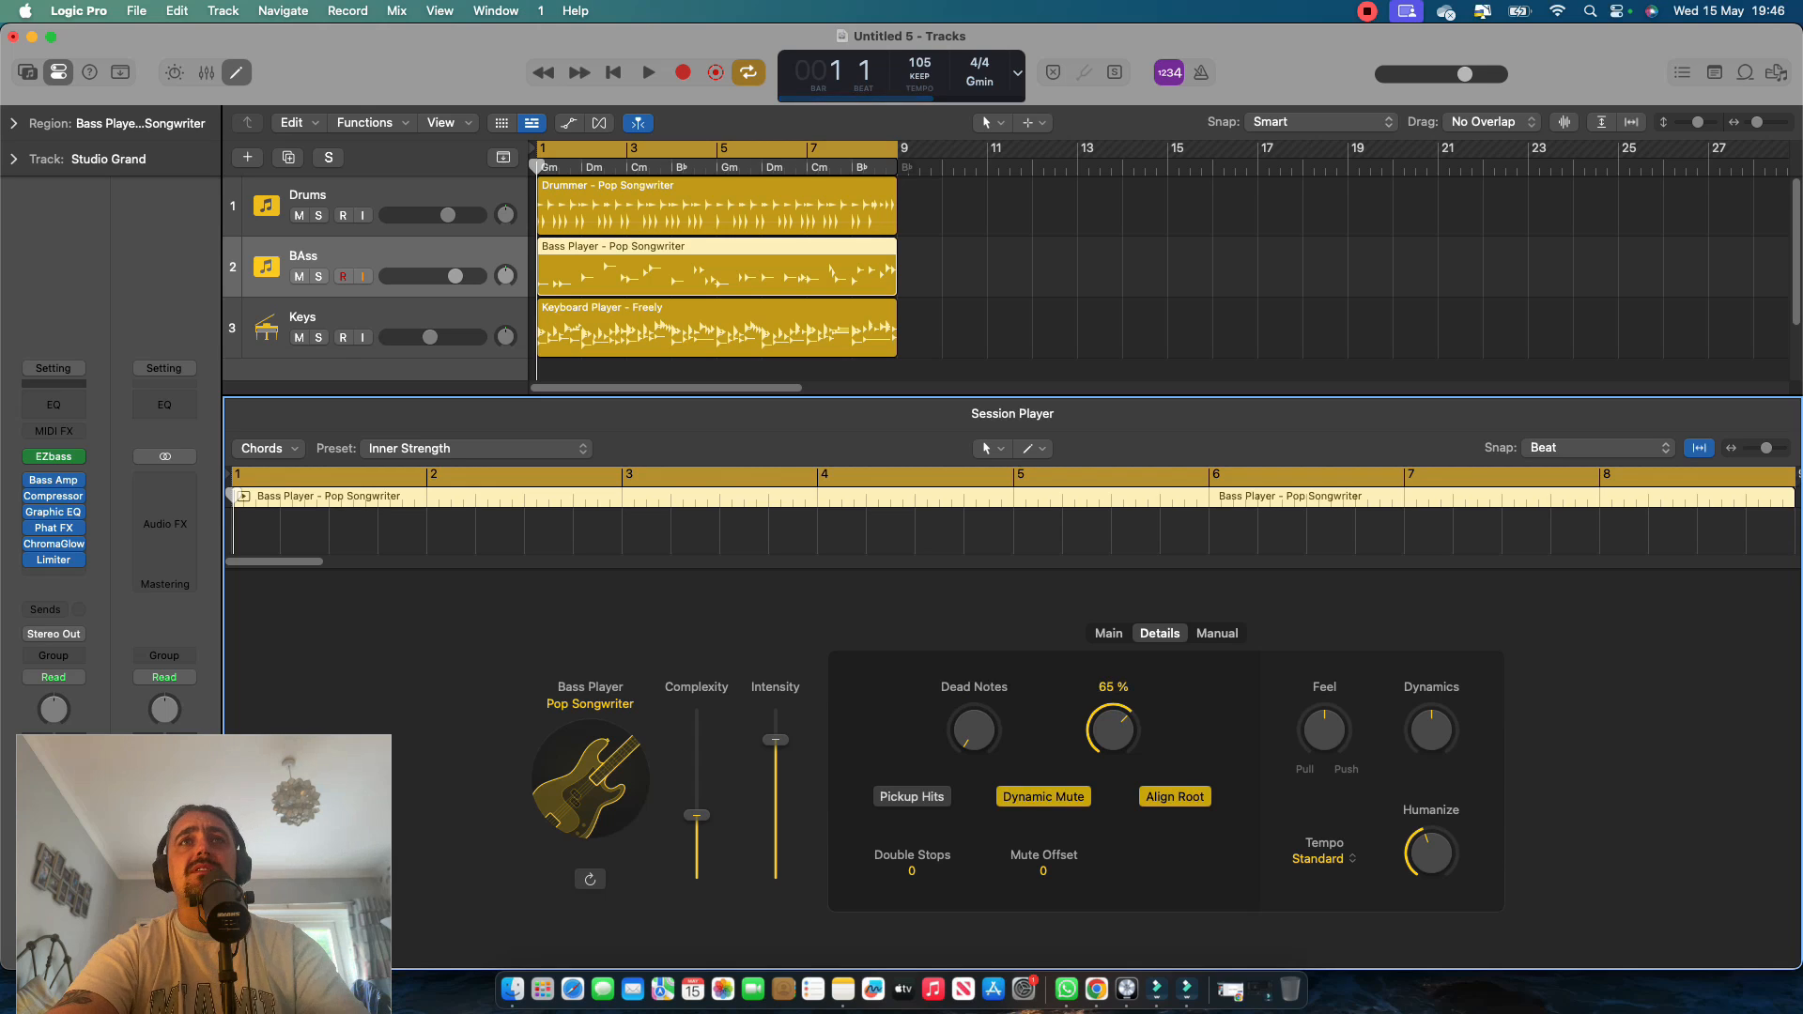
pyautogui.press('space')
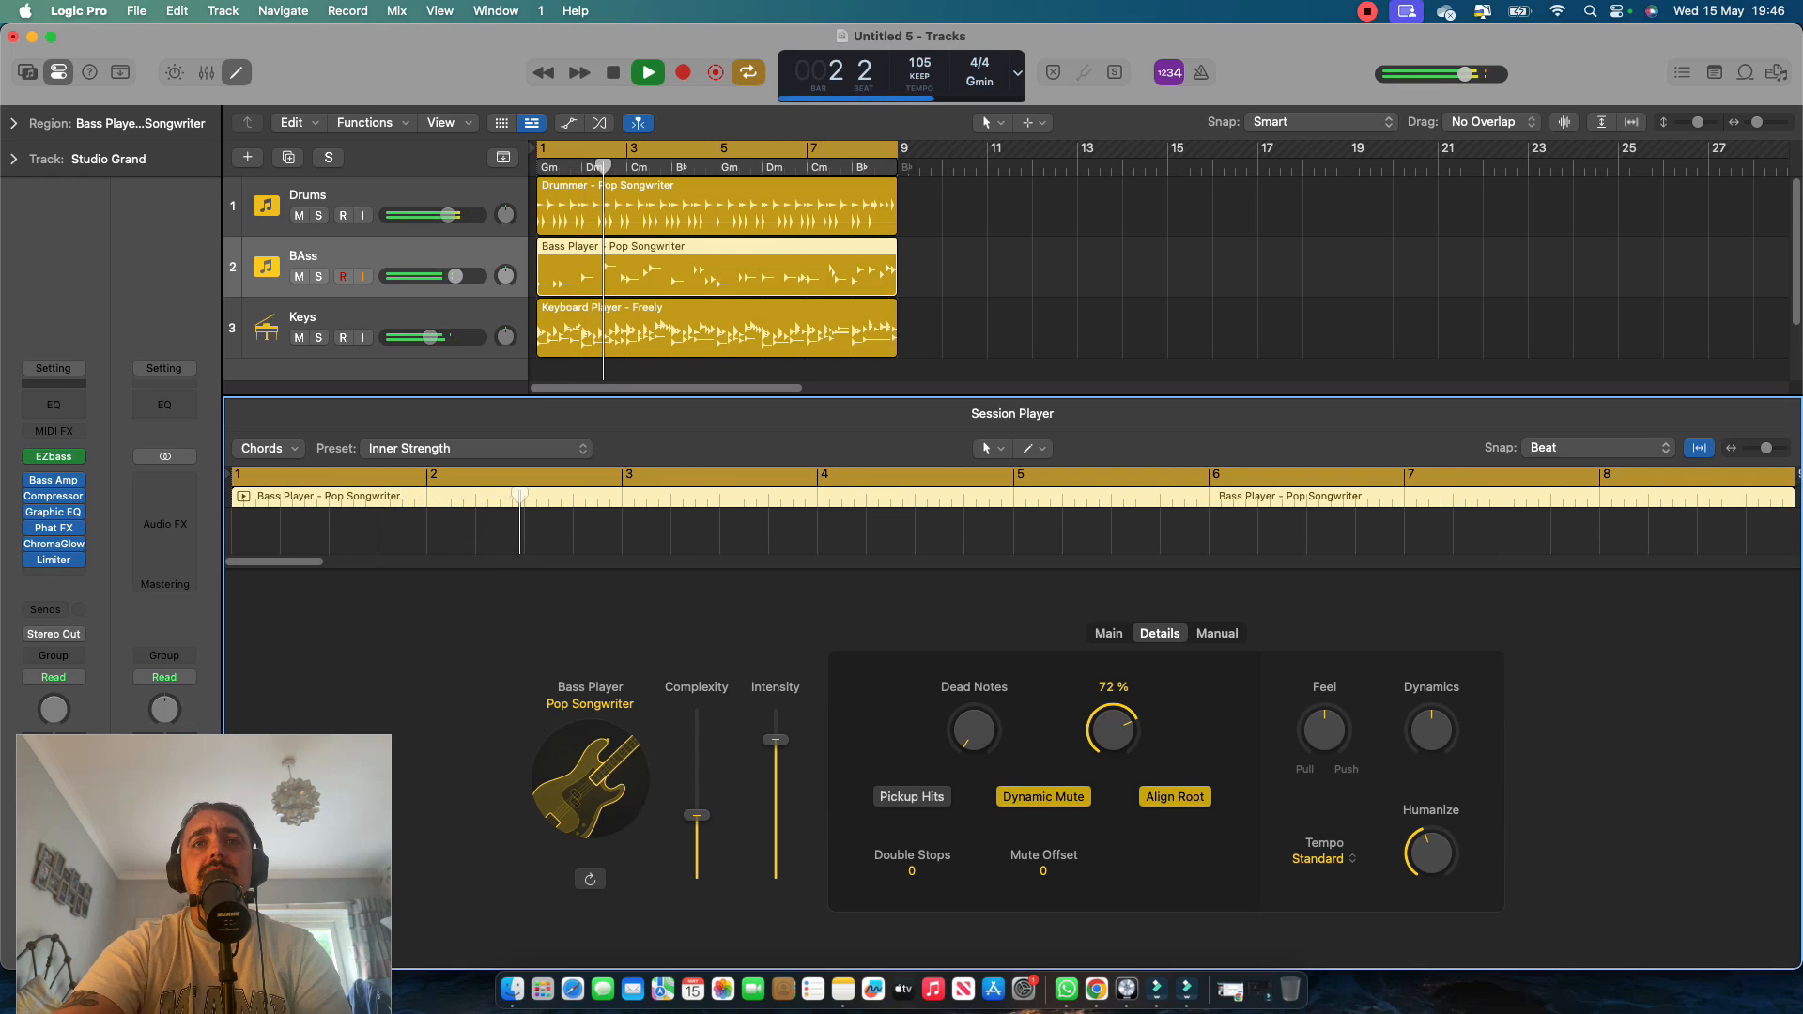
pyautogui.moveTo(912, 871); pyautogui.dragTo(912, 857)
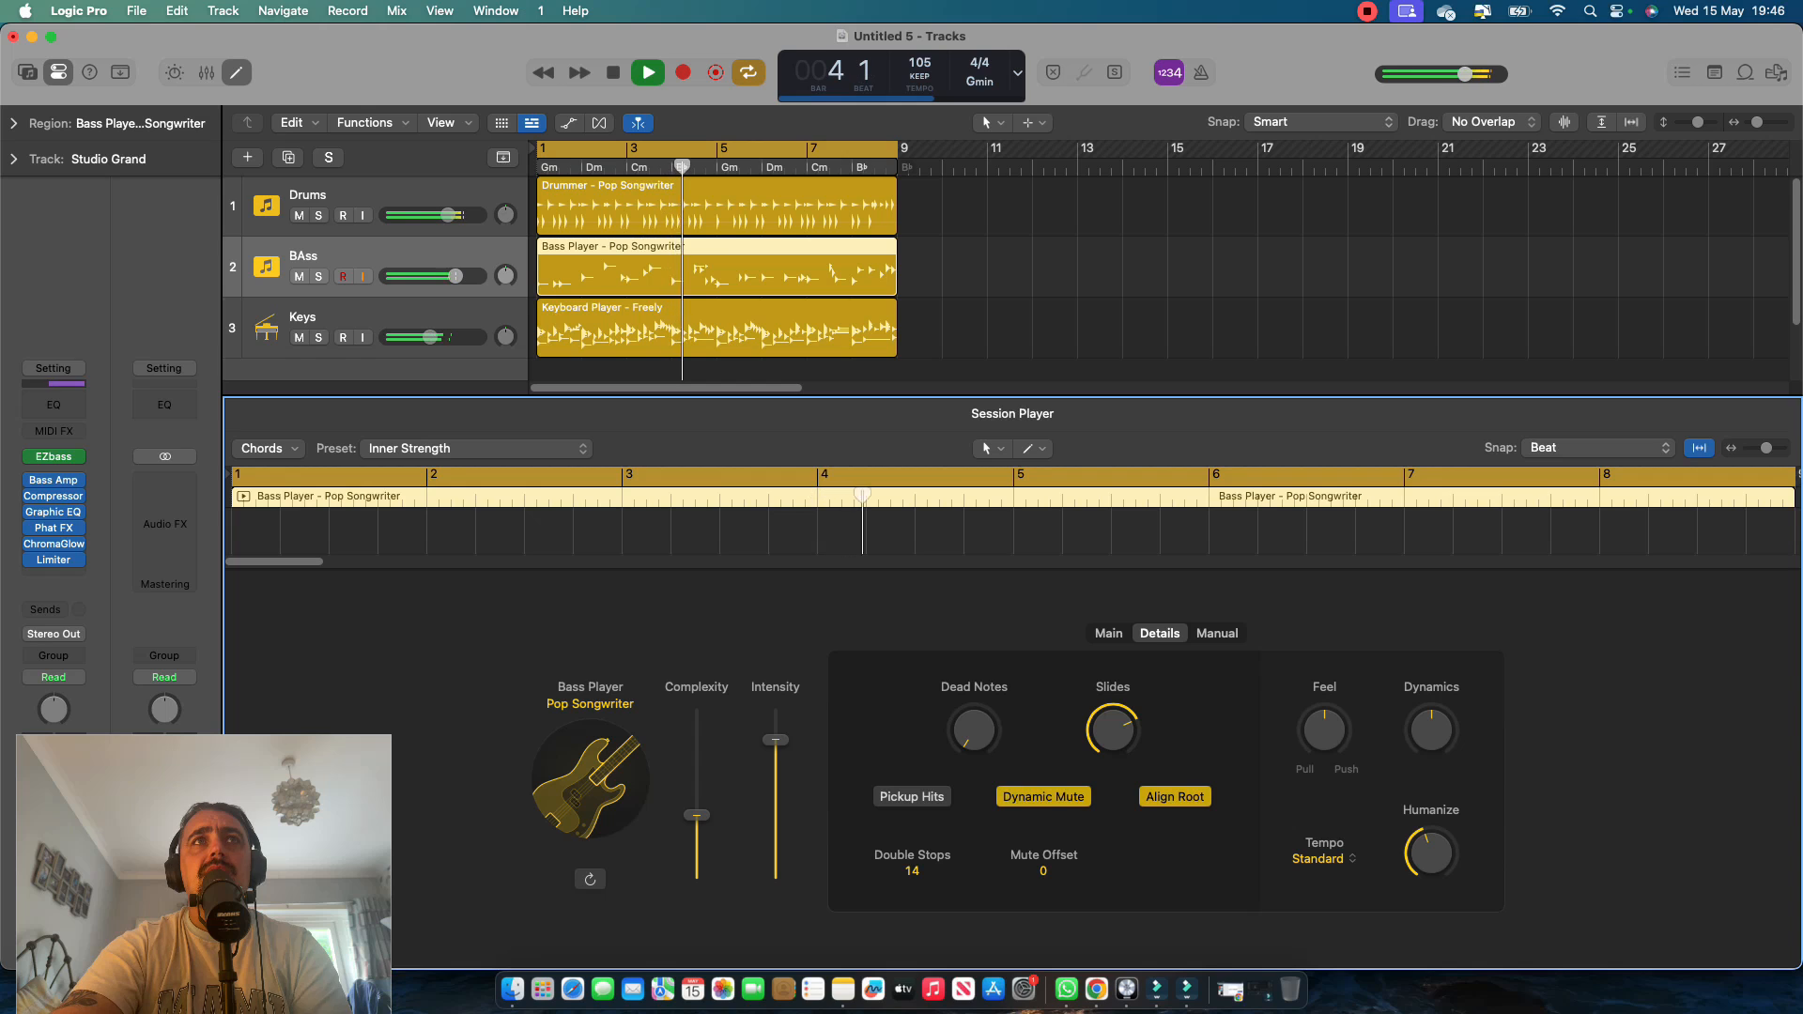
# Replay the song from the start, lower the bass player's Slides amount, and turn on Pickup Hits.
pyautogui.press('space')
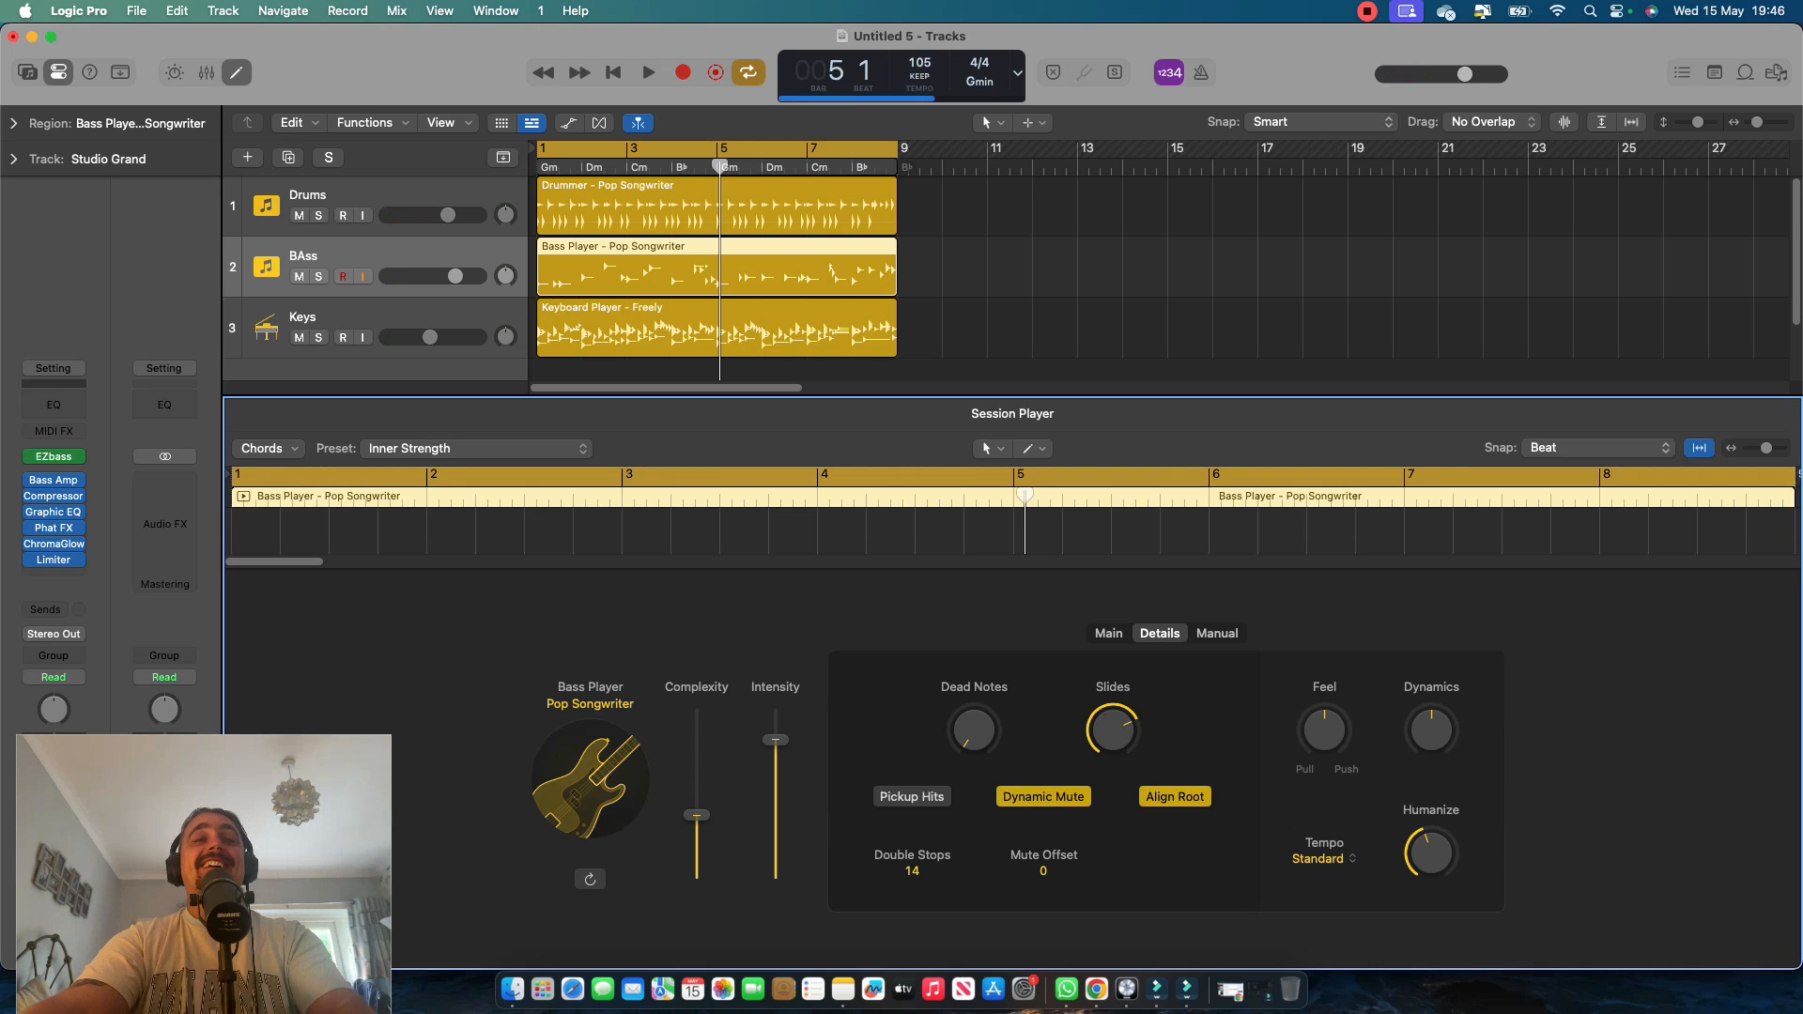
pyautogui.press('Return')
pyautogui.press('space')
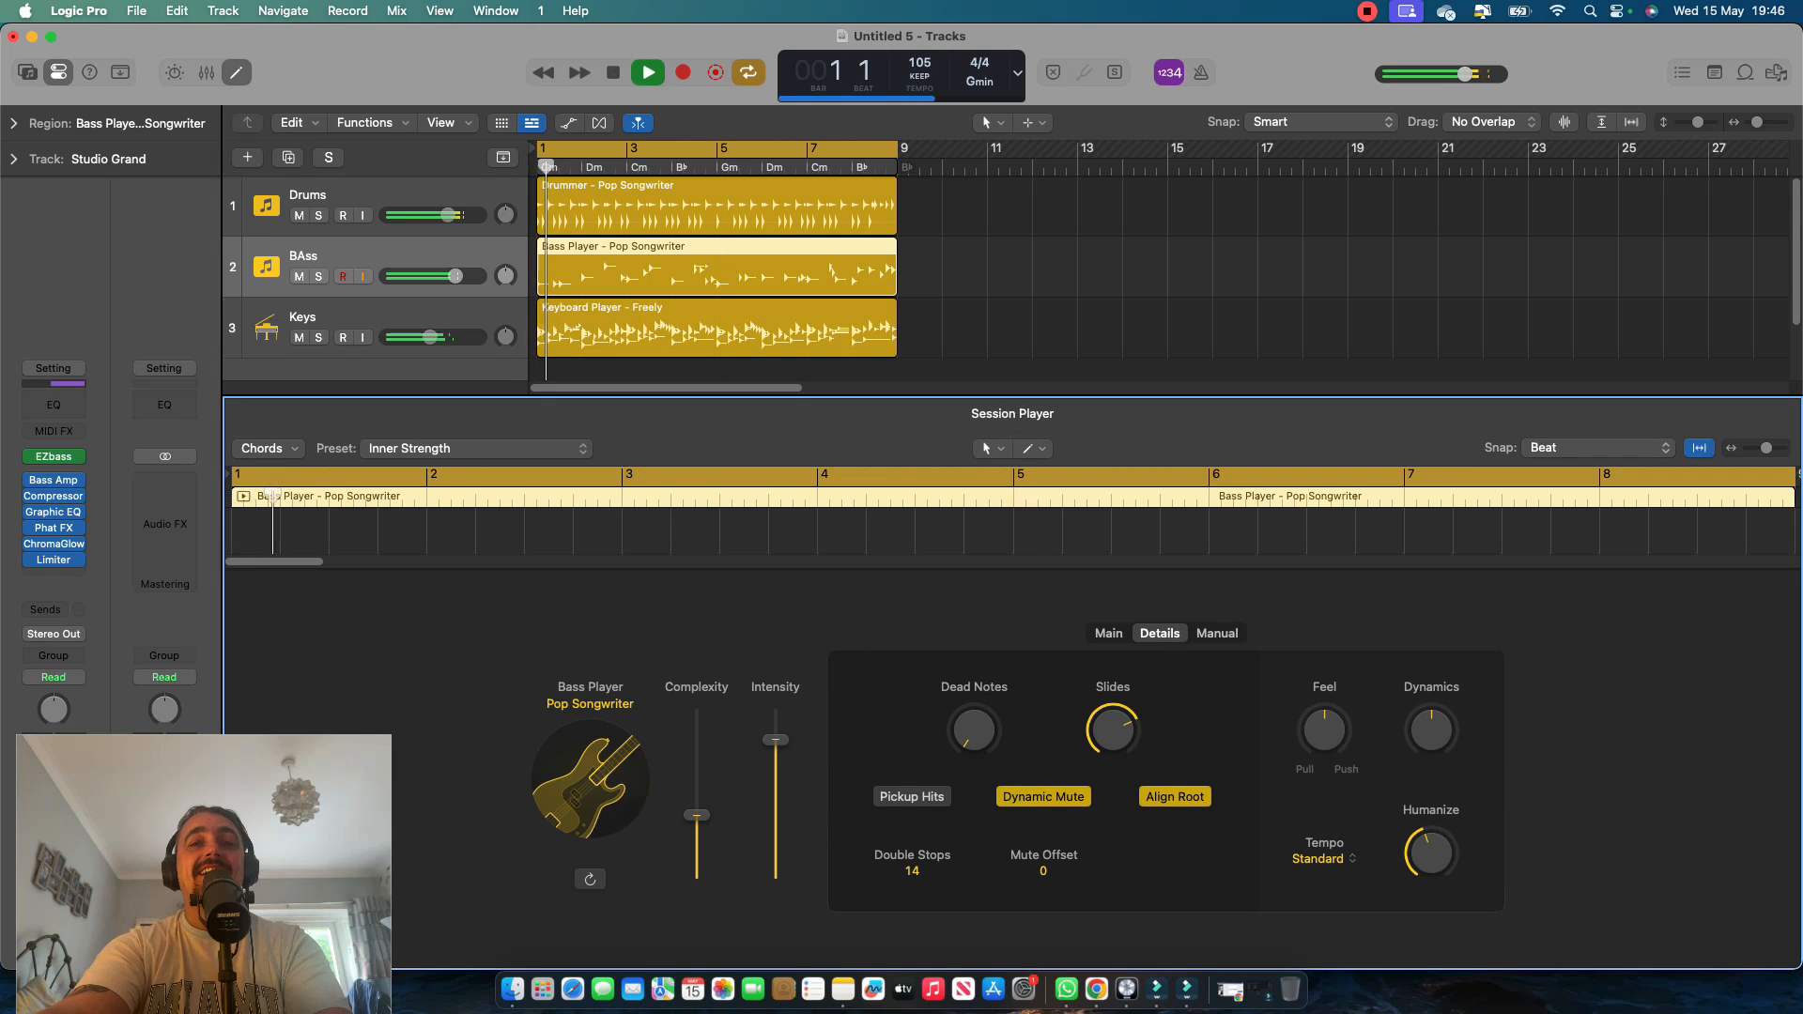
pyautogui.moveTo(912, 872); pyautogui.dragTo(912, 860)
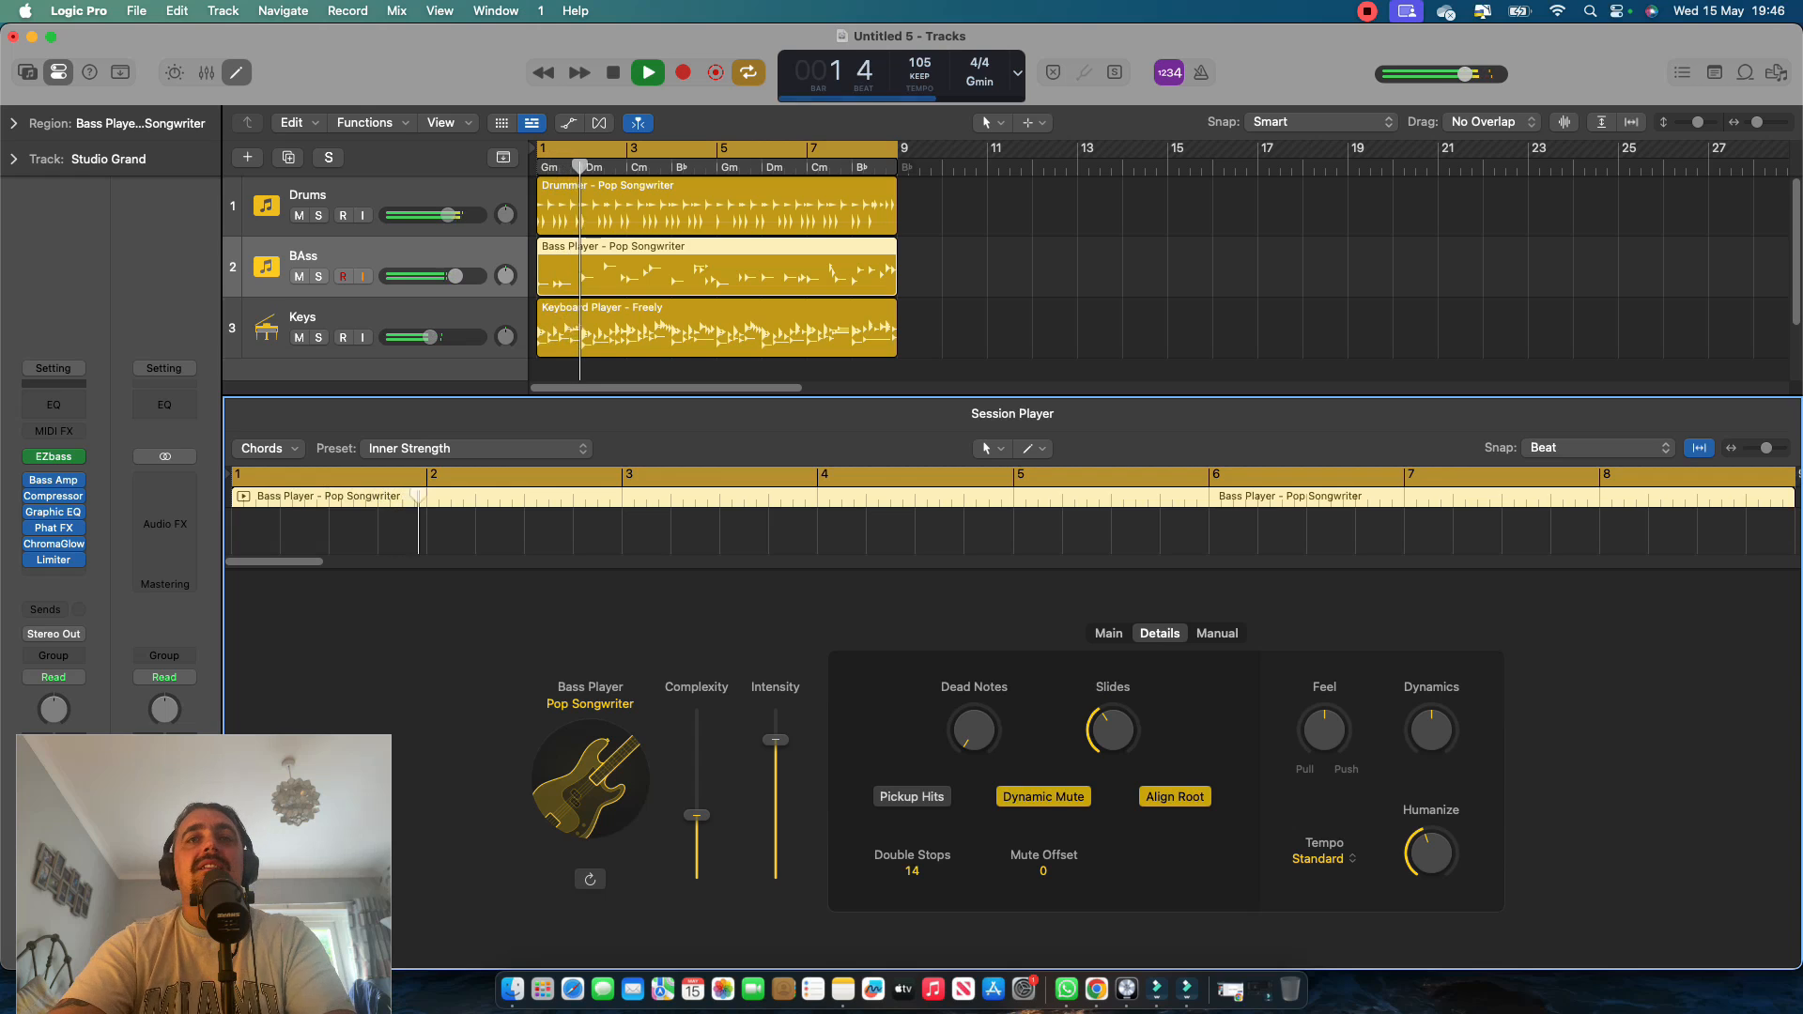
pyautogui.click(912, 797)
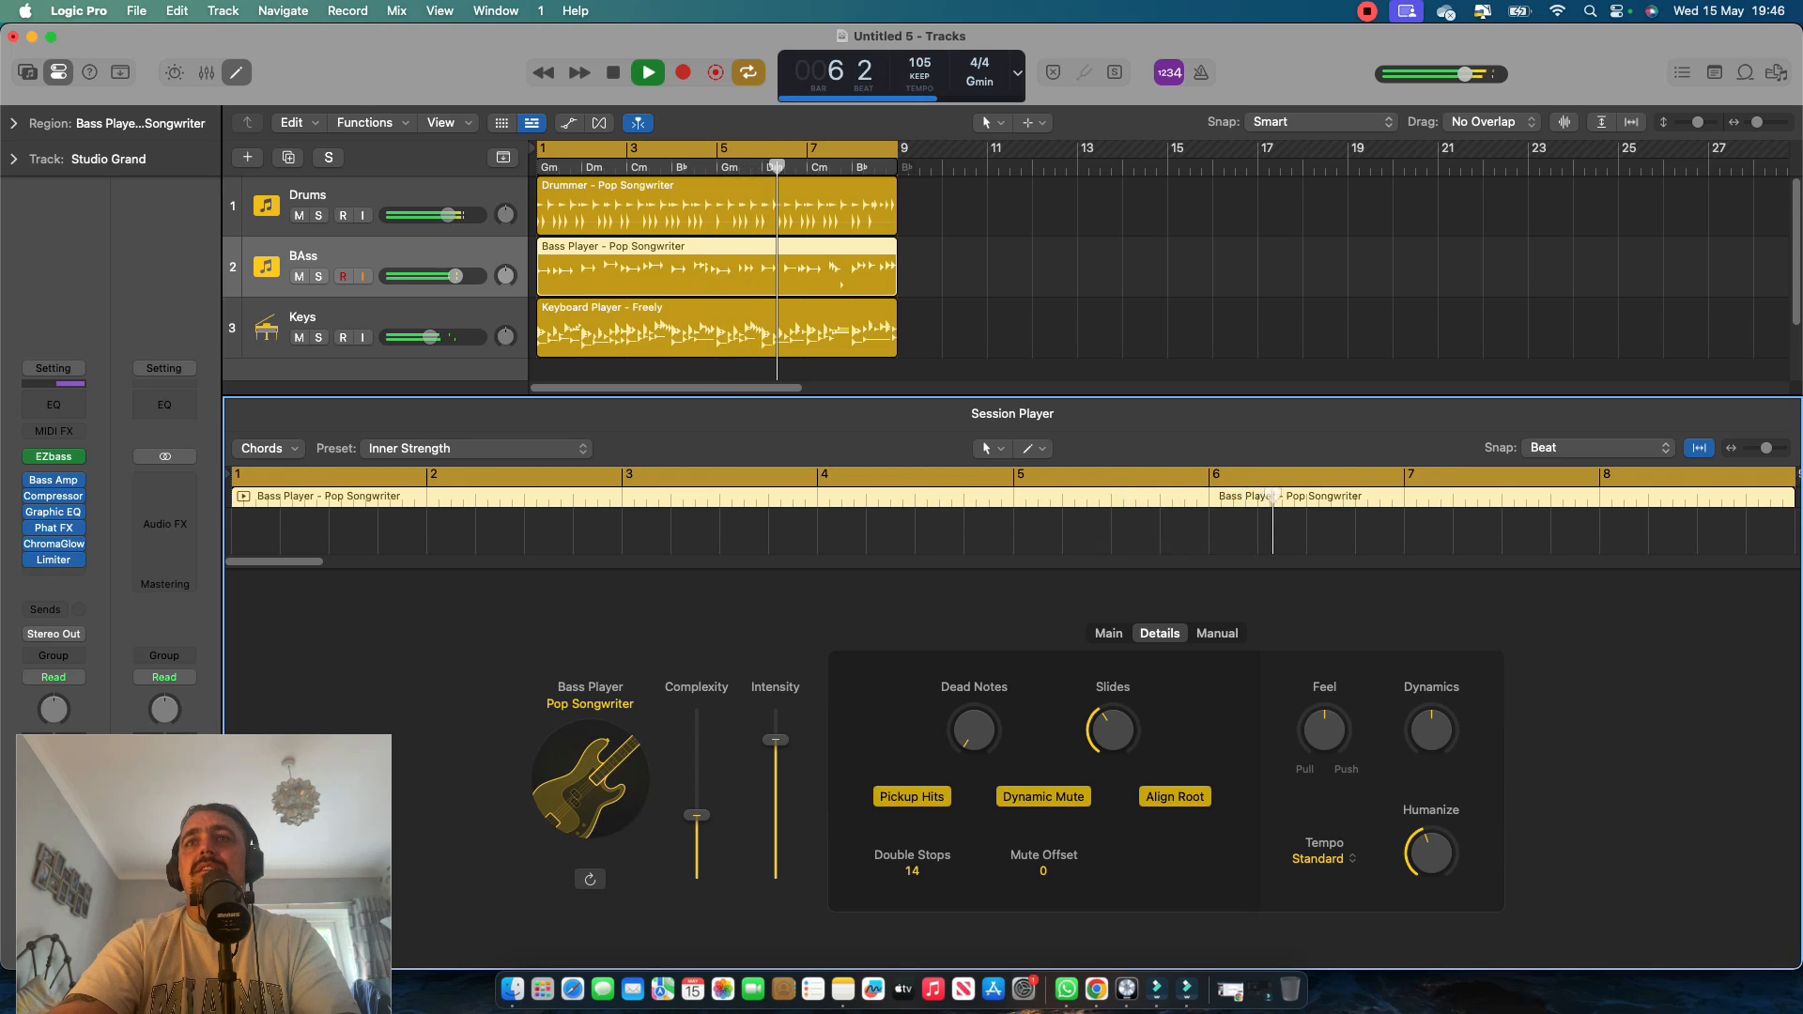
# Check the bass player's Manual and Main settings, return the playhead to the start, and select the Keyboard Player region.
pyautogui.click(1217, 634)
pyautogui.click(1108, 634)
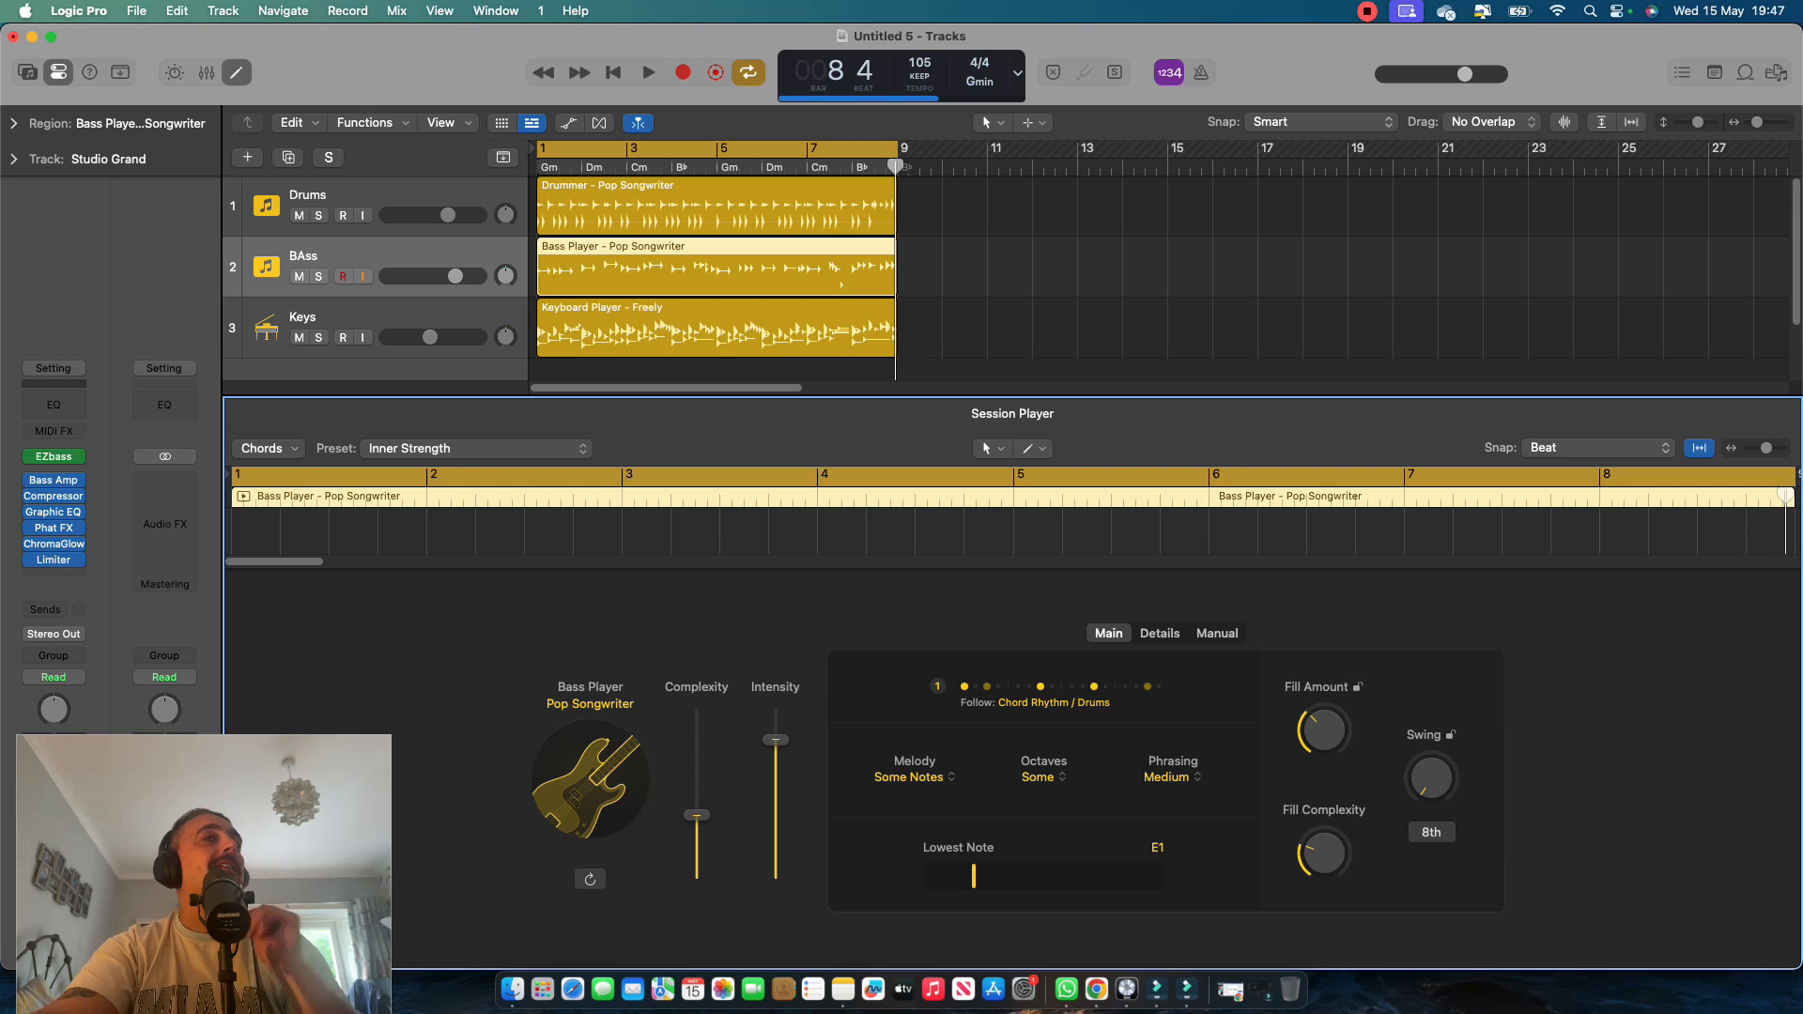
pyautogui.press('Return')
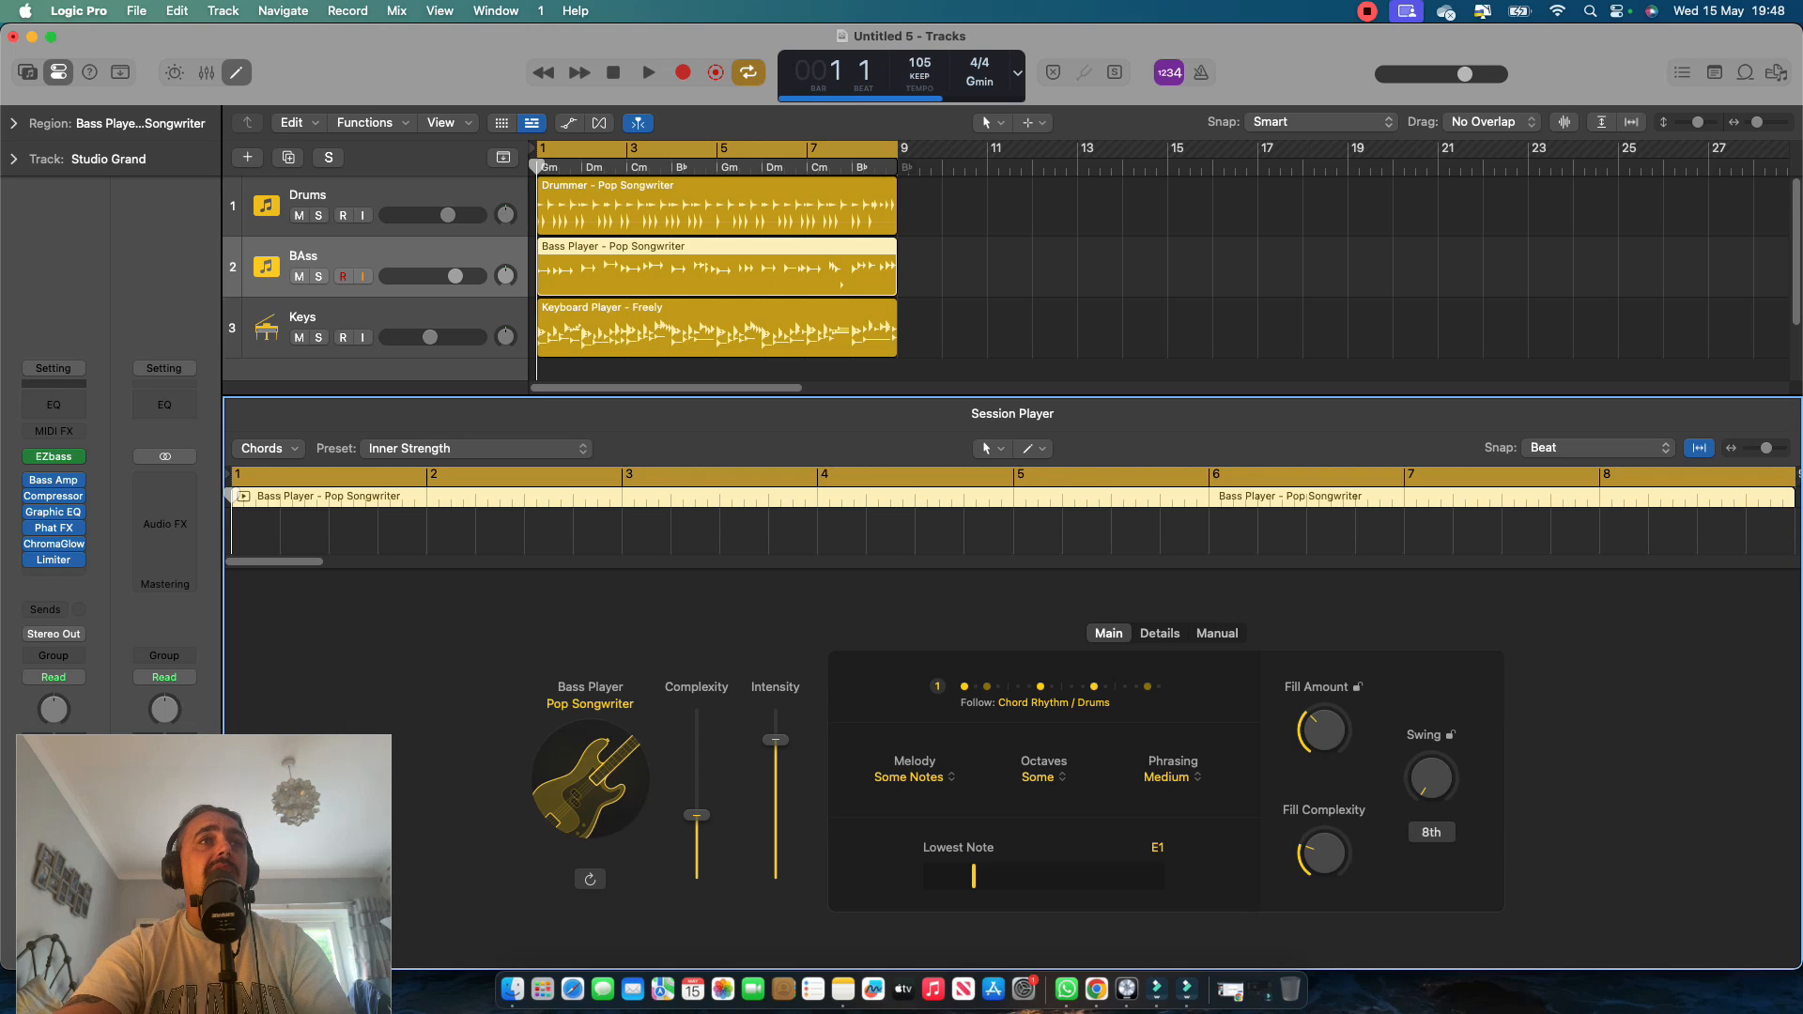
pyautogui.click(717, 329)
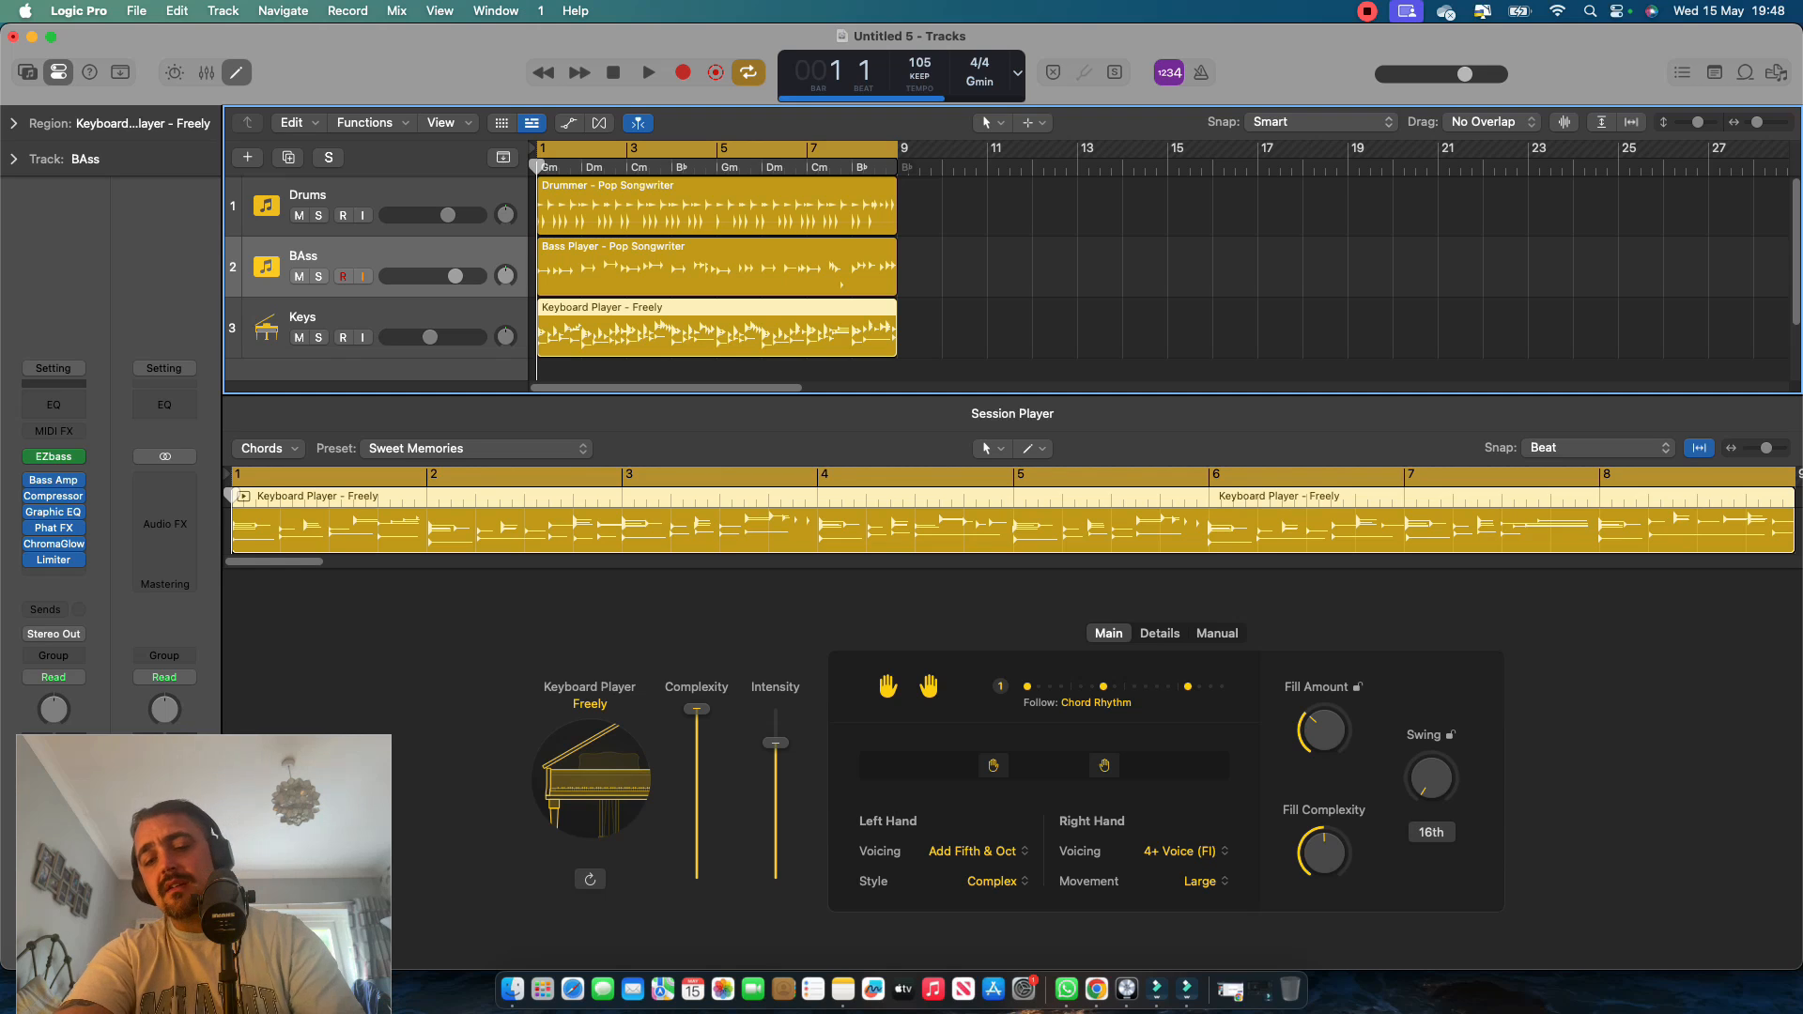
# Show the mixer and open the ChromaGlow effect on the Drums channel during playback, and stop.
pyautogui.press('x')
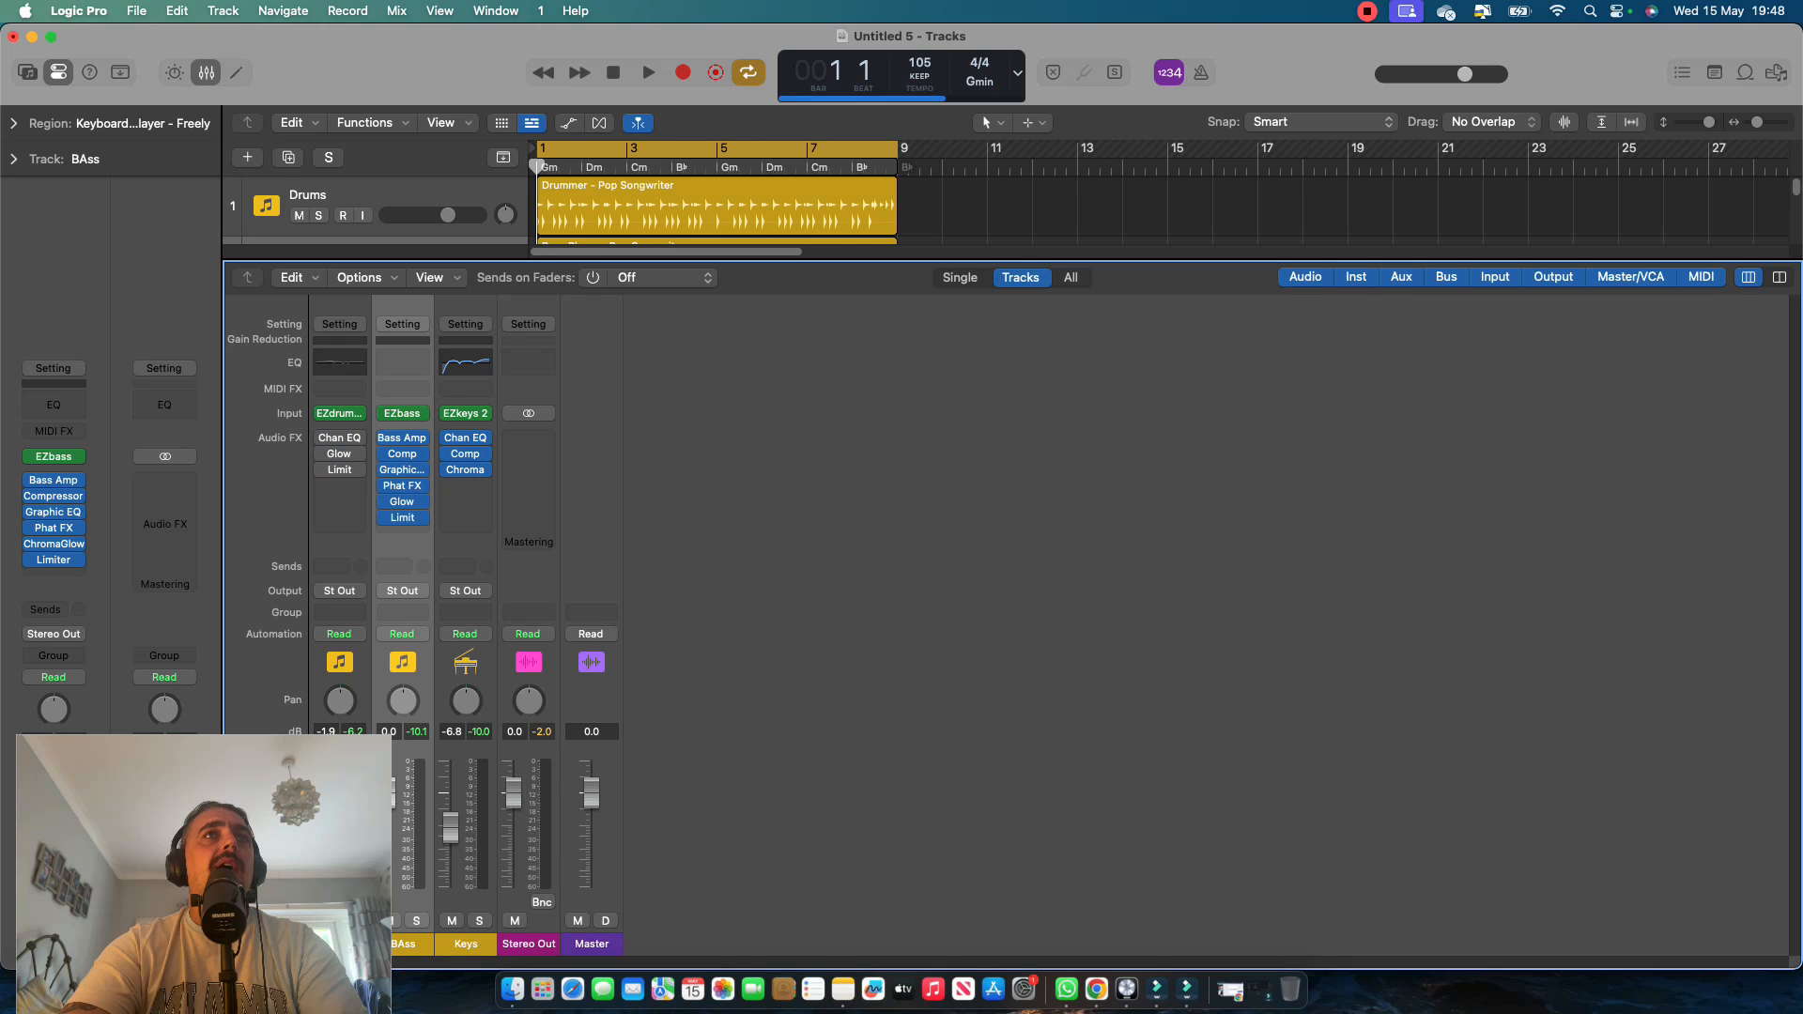
pyautogui.press('space')
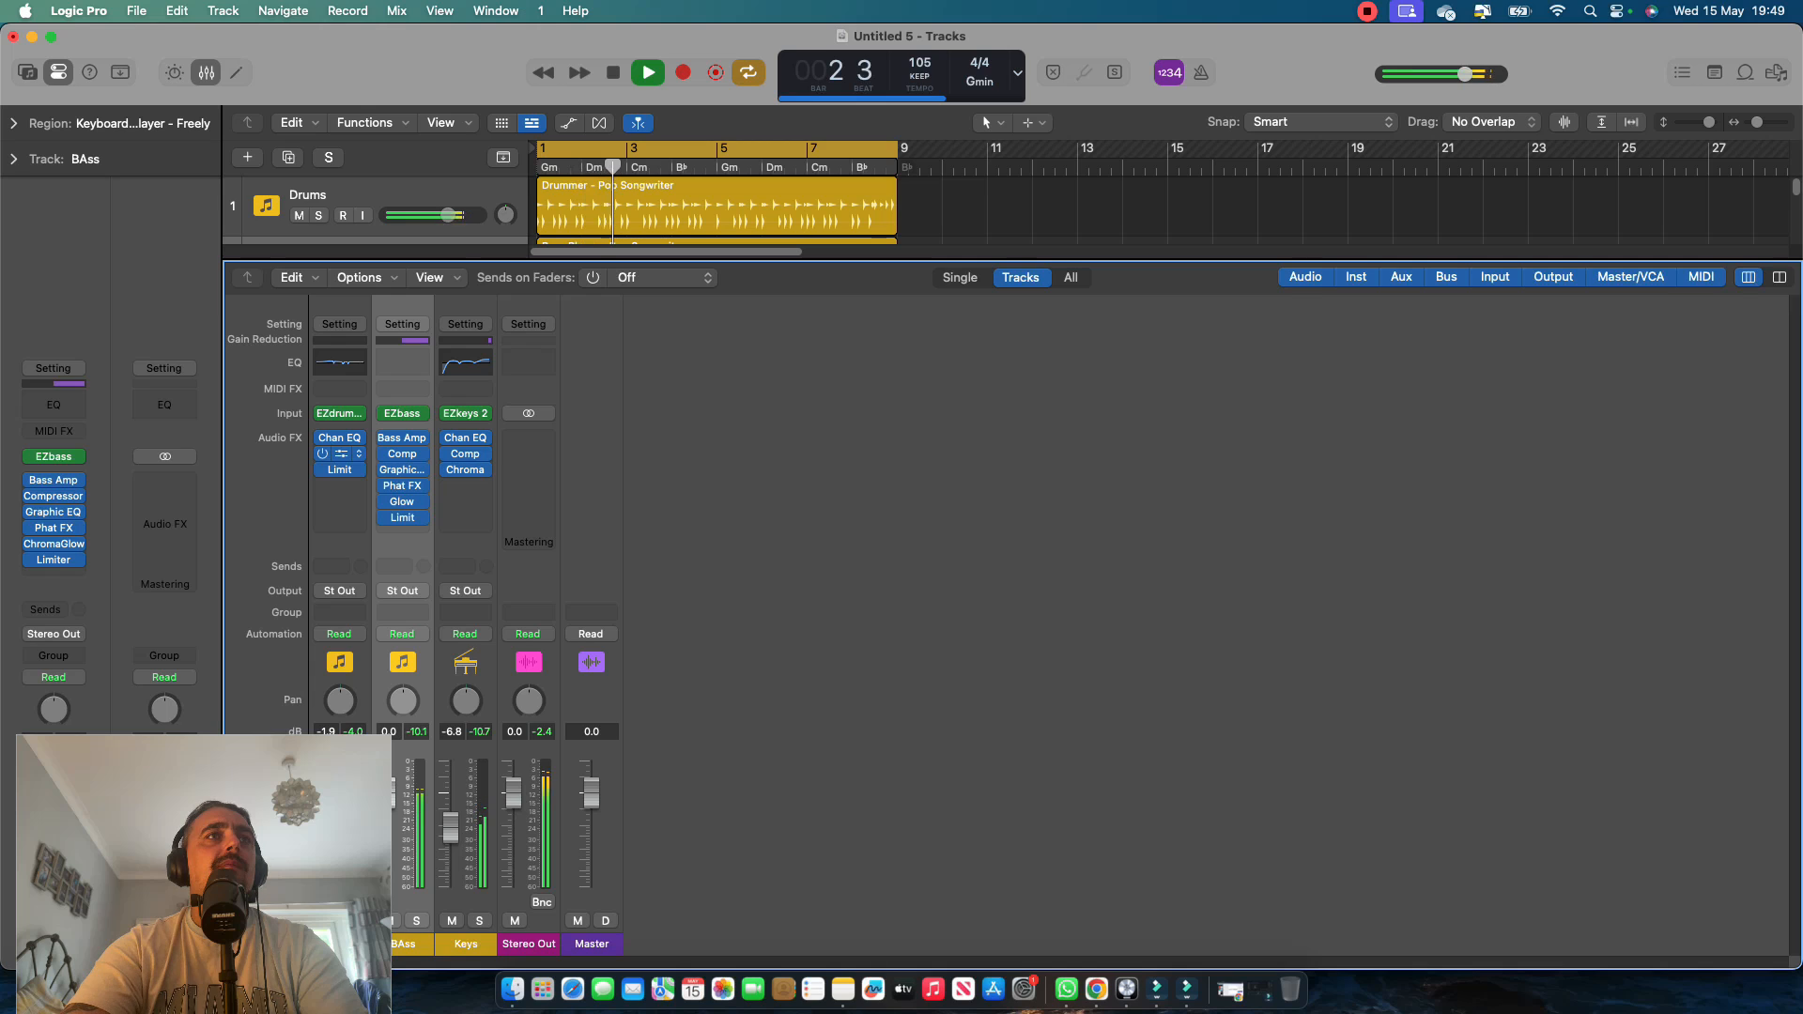
pyautogui.click(340, 453)
pyautogui.press('space')
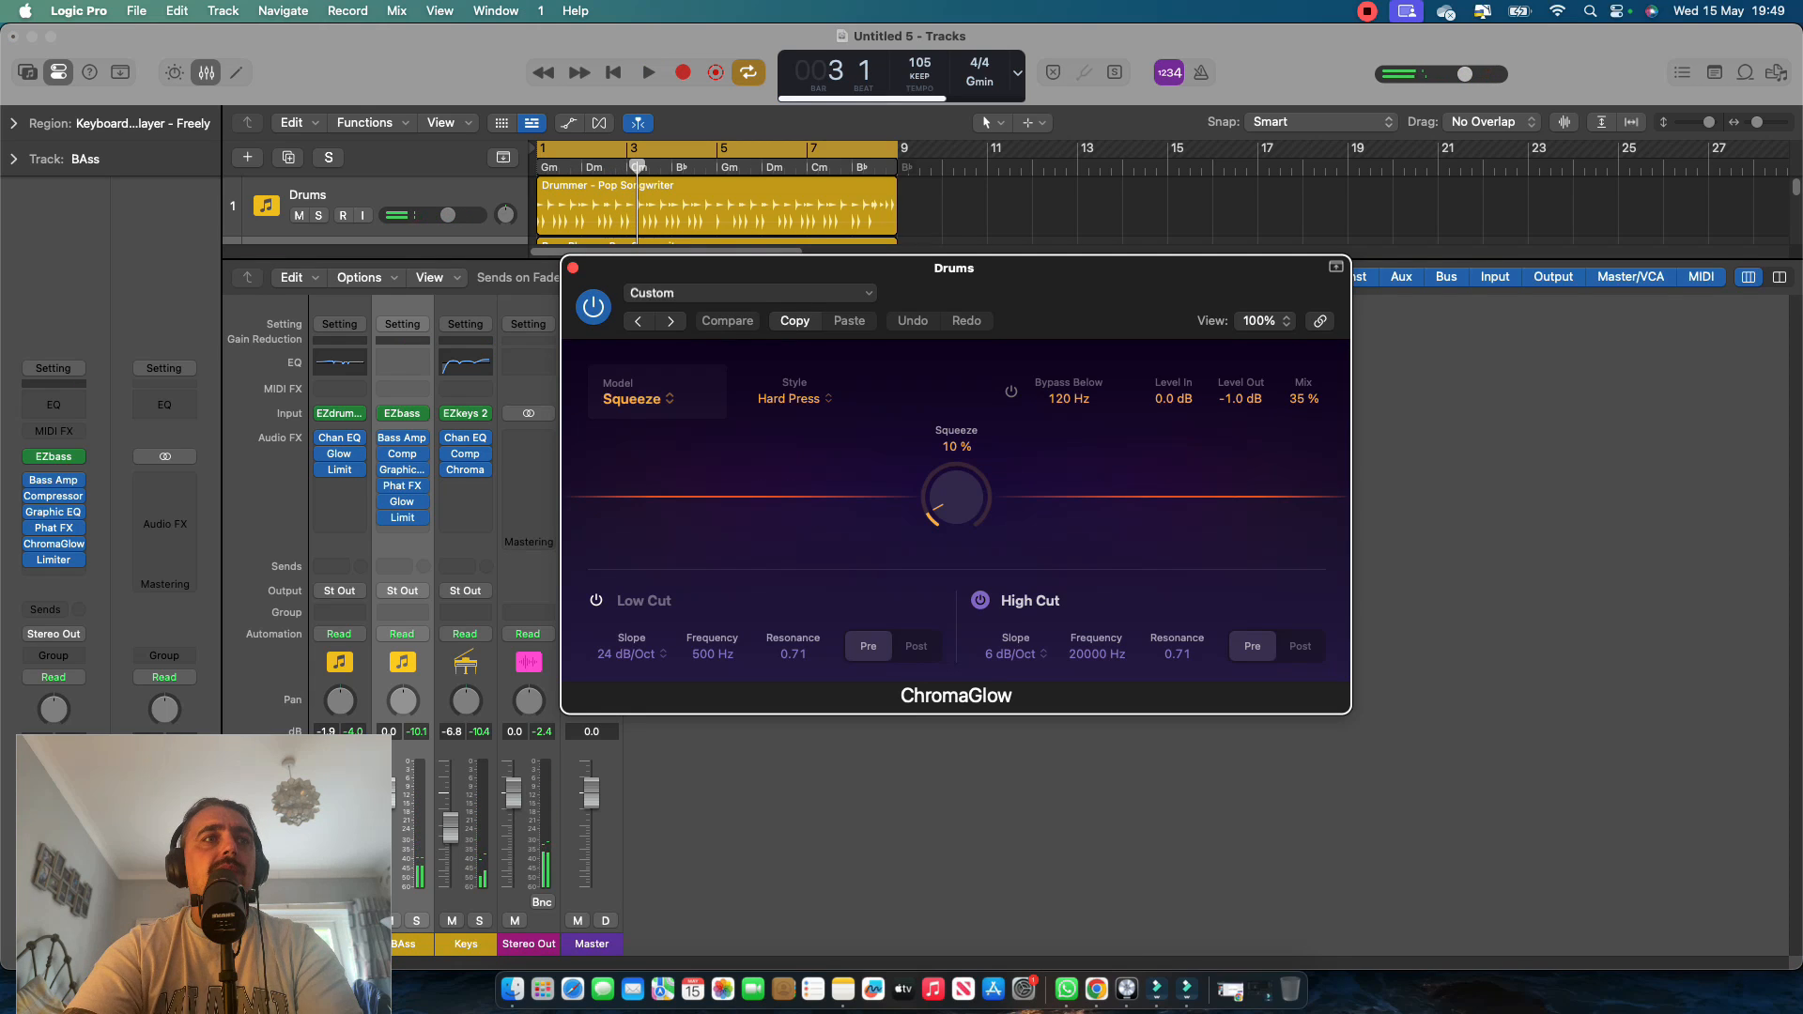
# Solo the Drums track and play it from the start.
pyautogui.moveTo(204, 874)
pyautogui.mouseDown()
pyautogui.moveTo(222, 599)
pyautogui.moveTo(203, 856)
pyautogui.mouseUp()
pyautogui.click(353, 922)
pyautogui.click(353, 921)
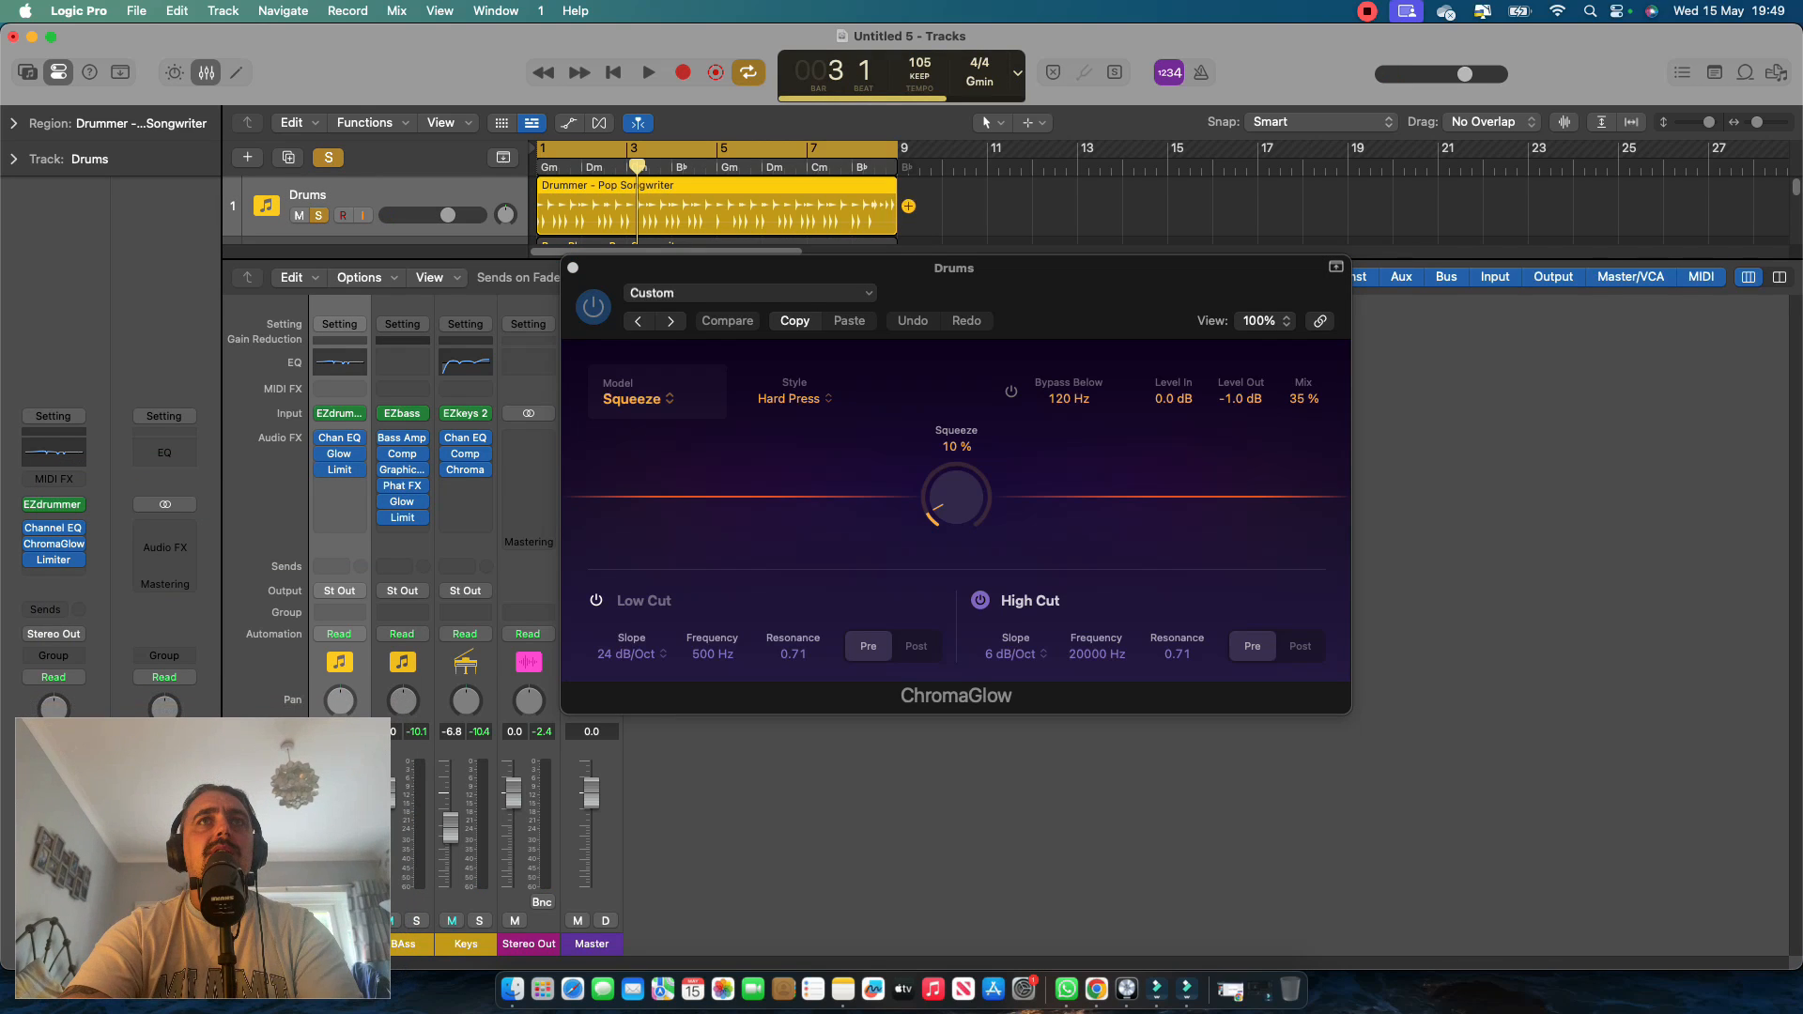
pyautogui.click(1080, 212)
pyautogui.press('space')
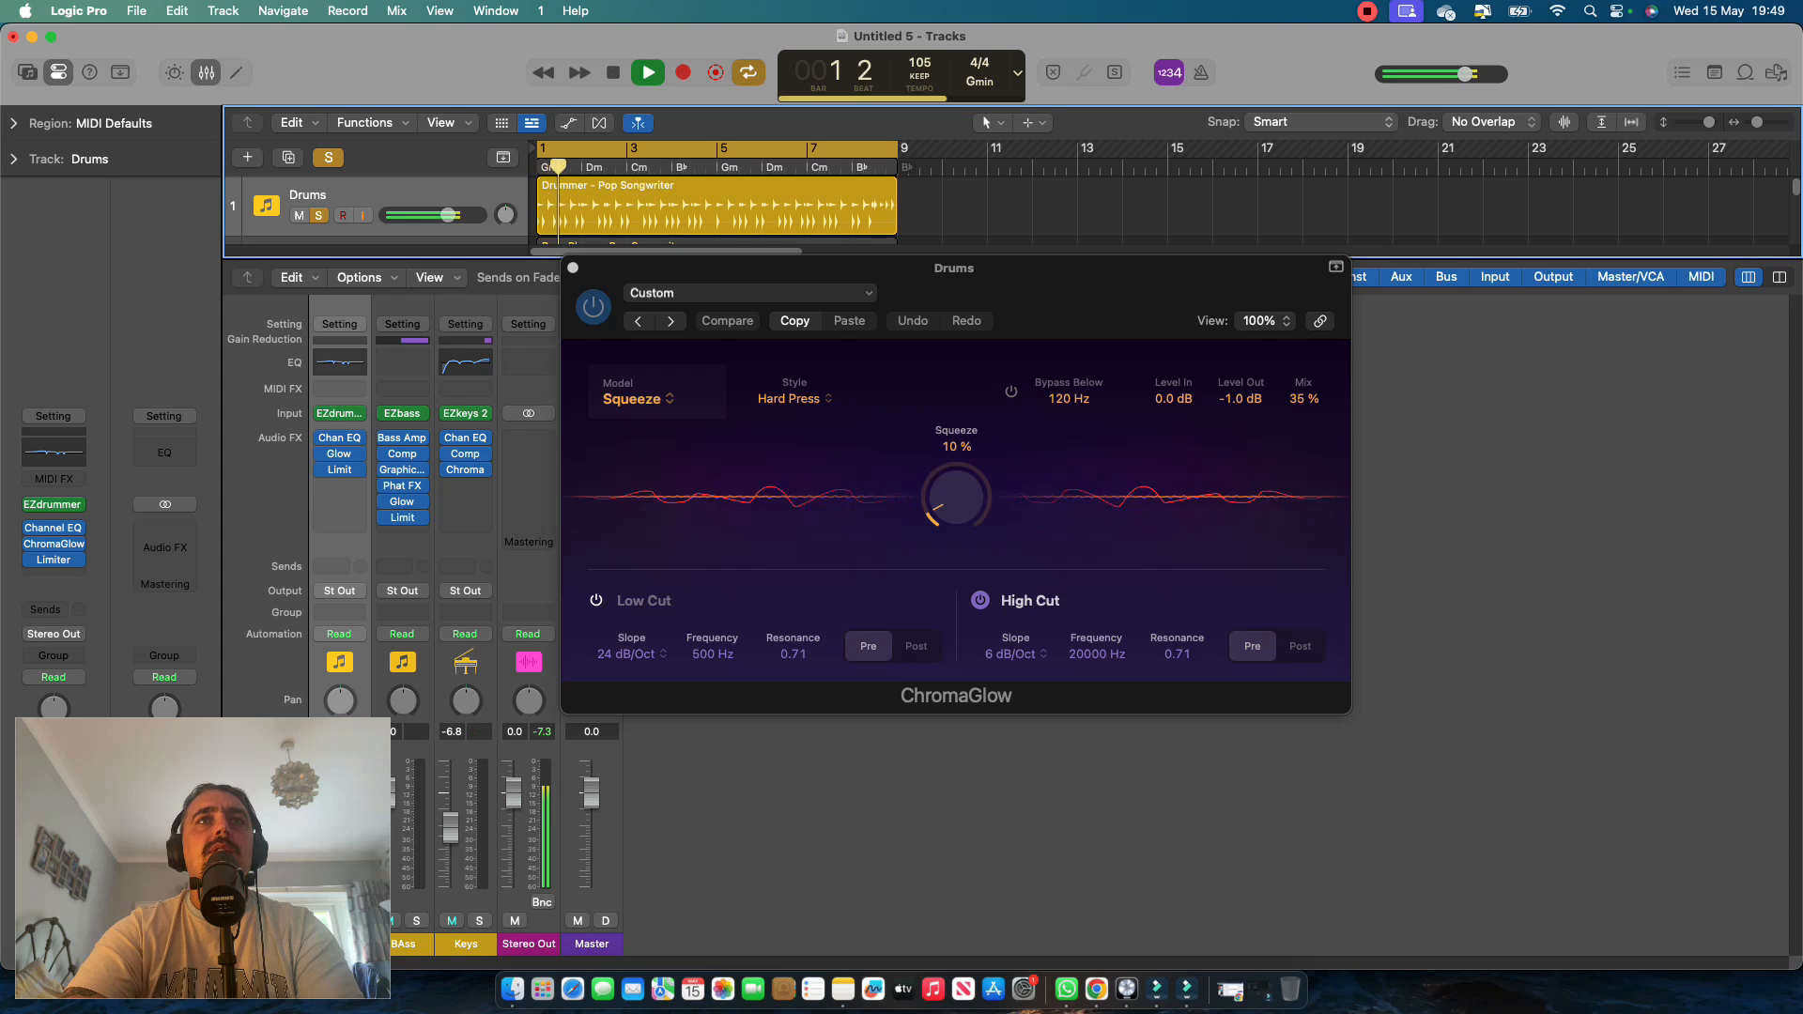
# Review the ChromaGlow models, keep Squeeze with the Hard Press style, and lower Squeeze to 0%.
pyautogui.click(638, 398)
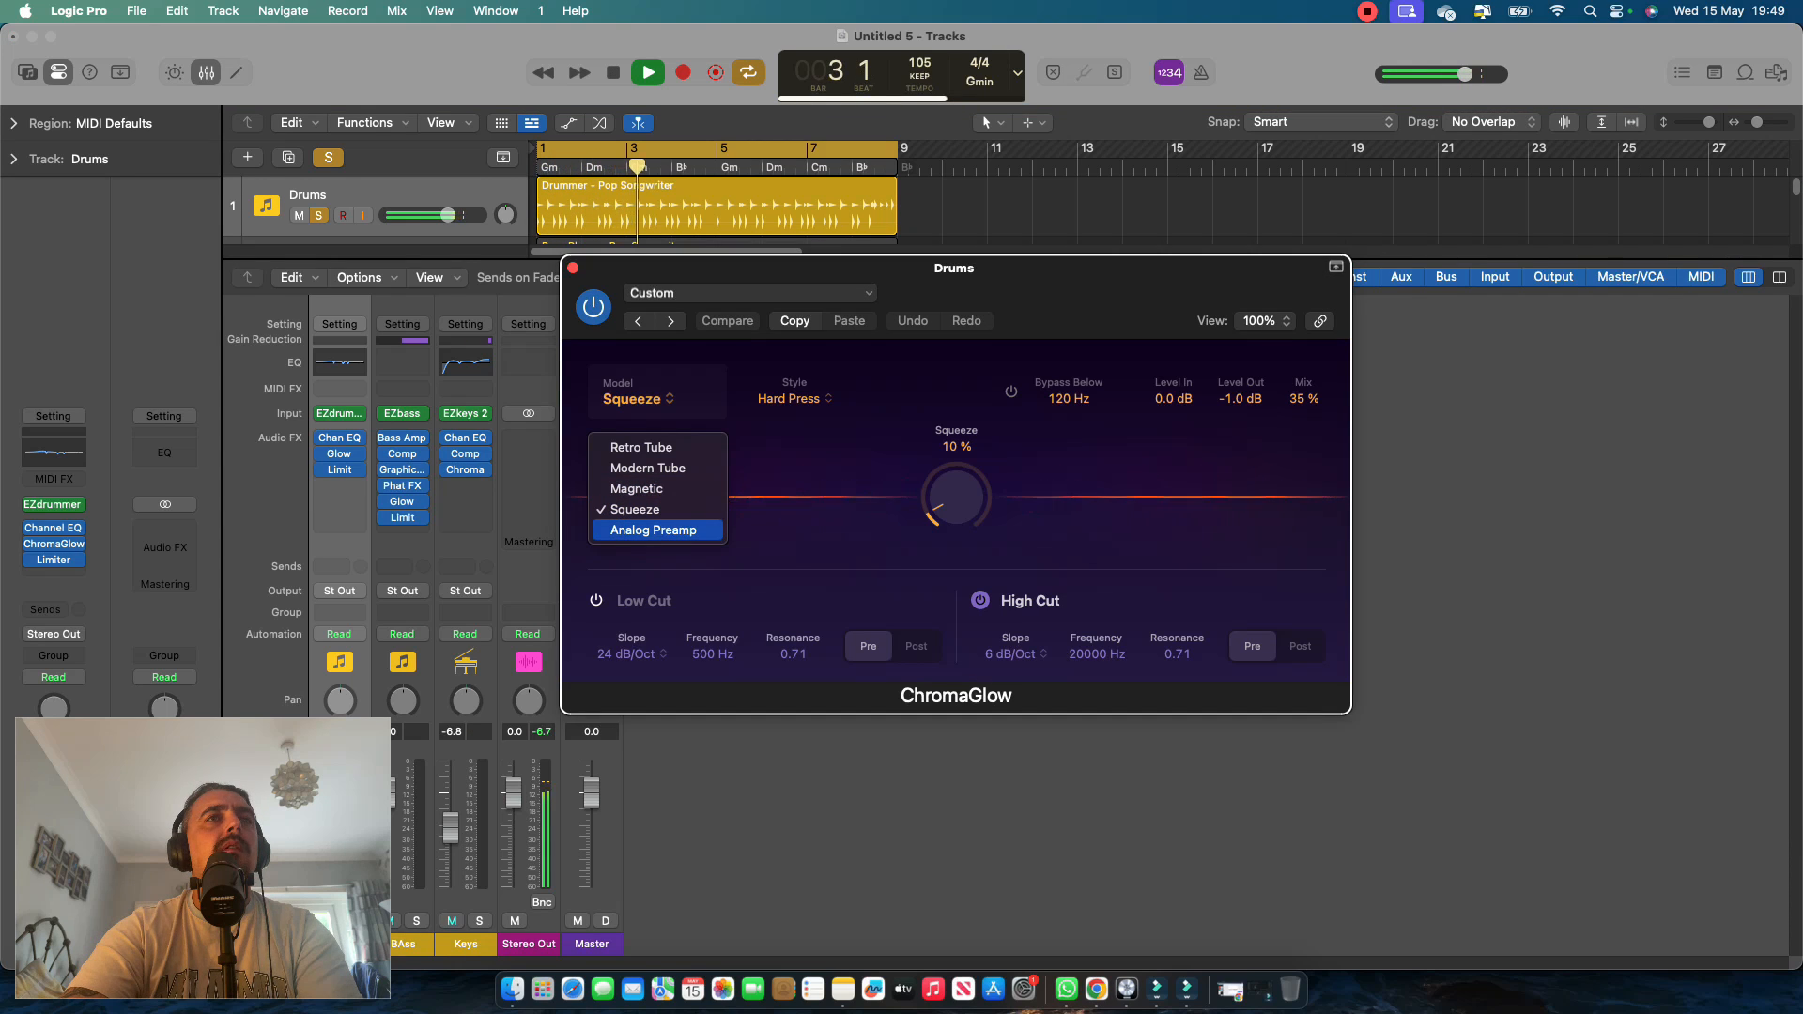
pyautogui.press('Escape')
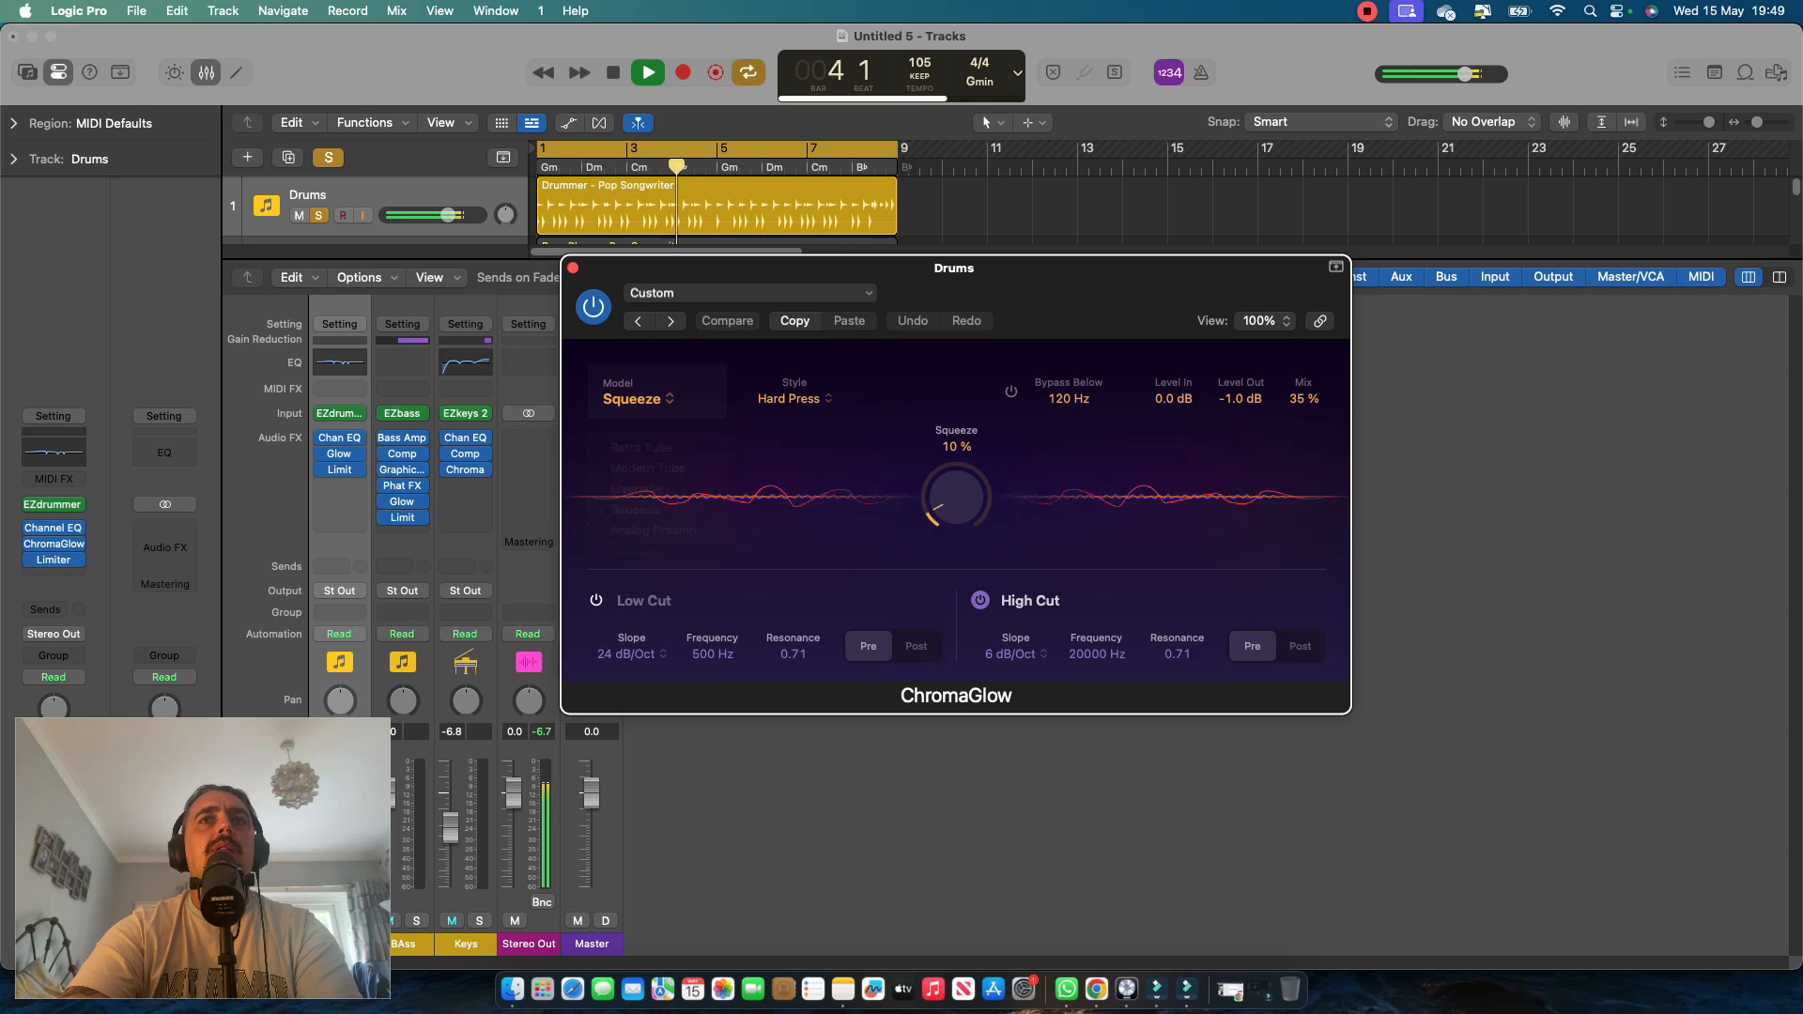
pyautogui.click(795, 398)
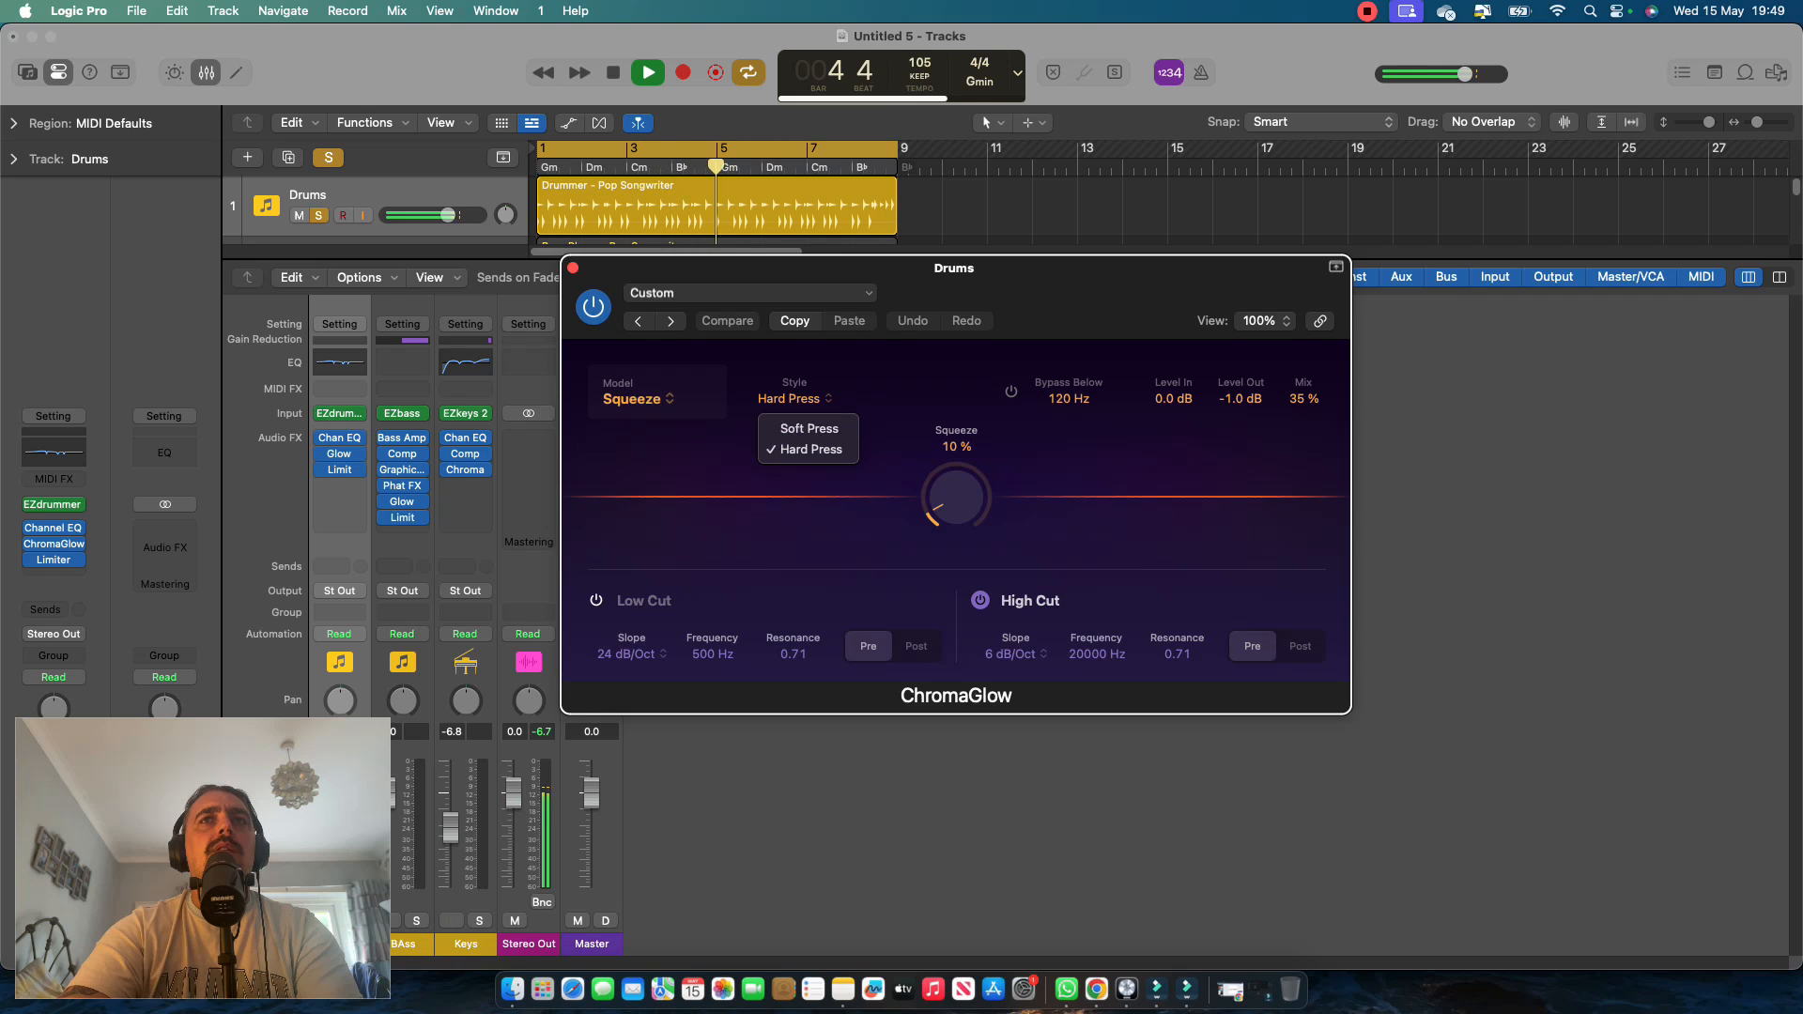
pyautogui.click(810, 449)
pyautogui.moveTo(956, 496)
pyautogui.mouseDown()
pyautogui.moveTo(956, 443)
pyautogui.moveTo(956, 505)
pyautogui.mouseUp()
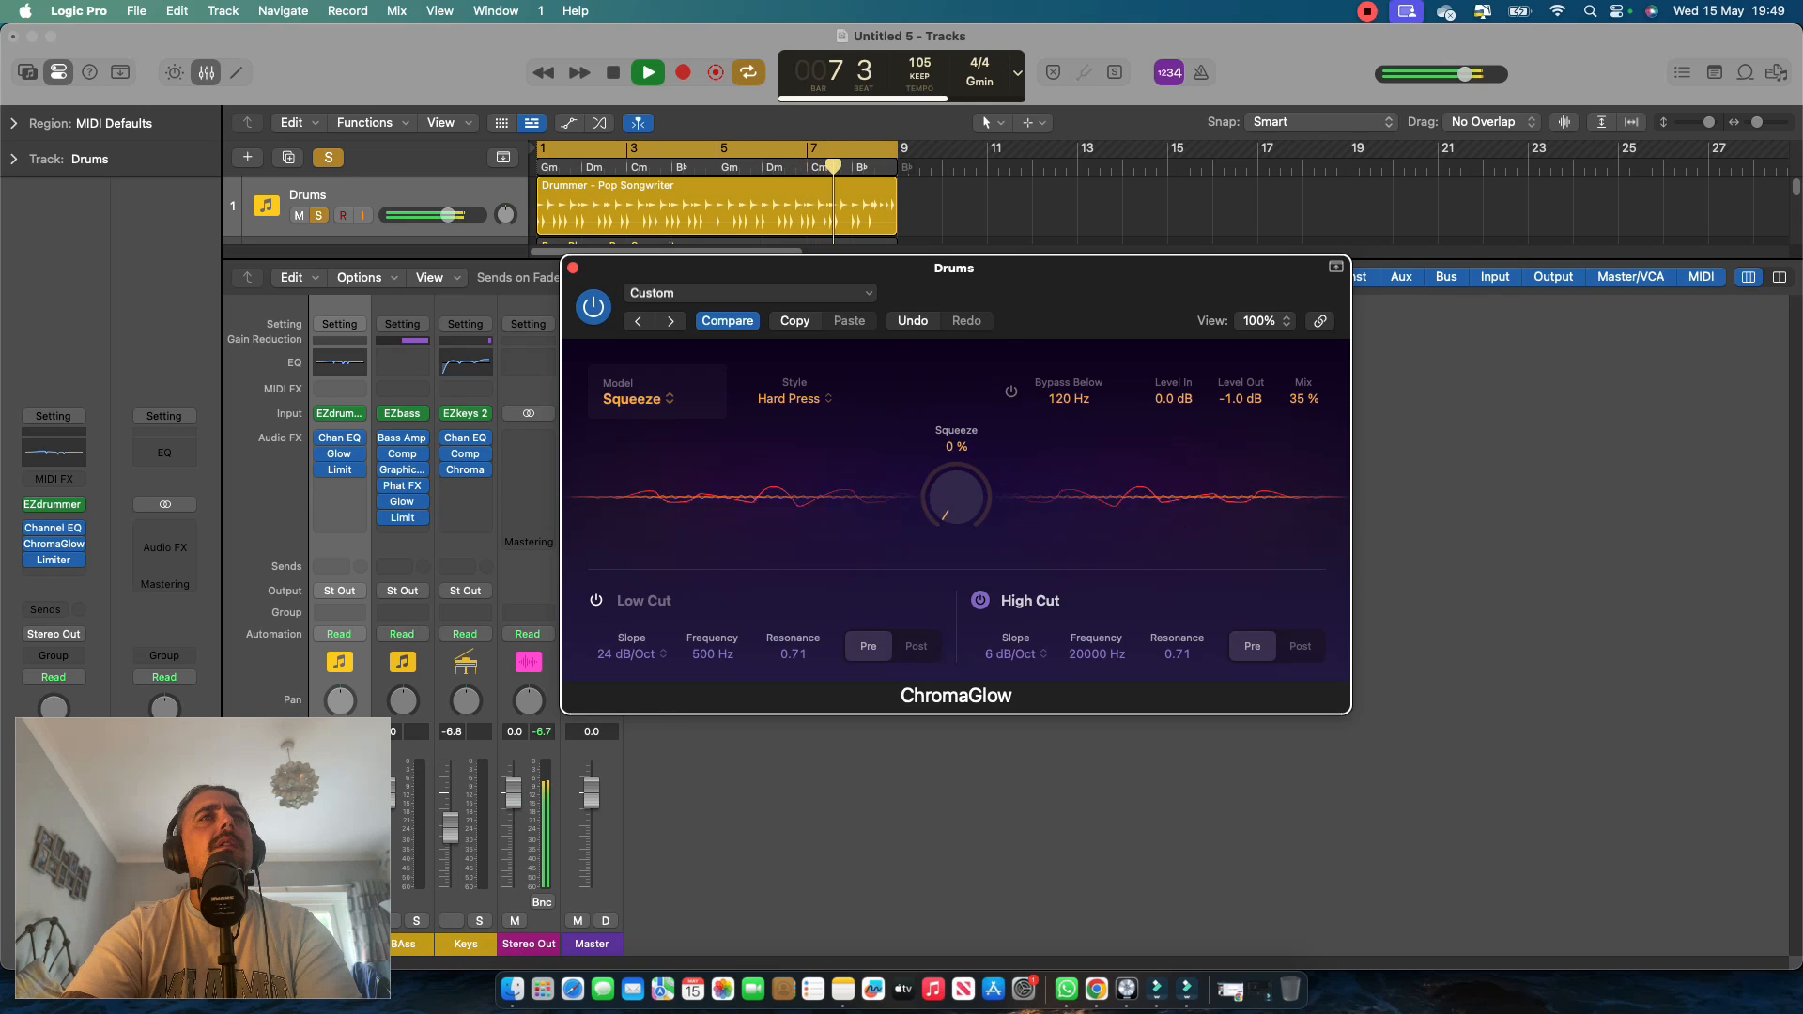
# Load the Modern preset from ChromaGlow's Drums presets.
pyautogui.click(748, 293)
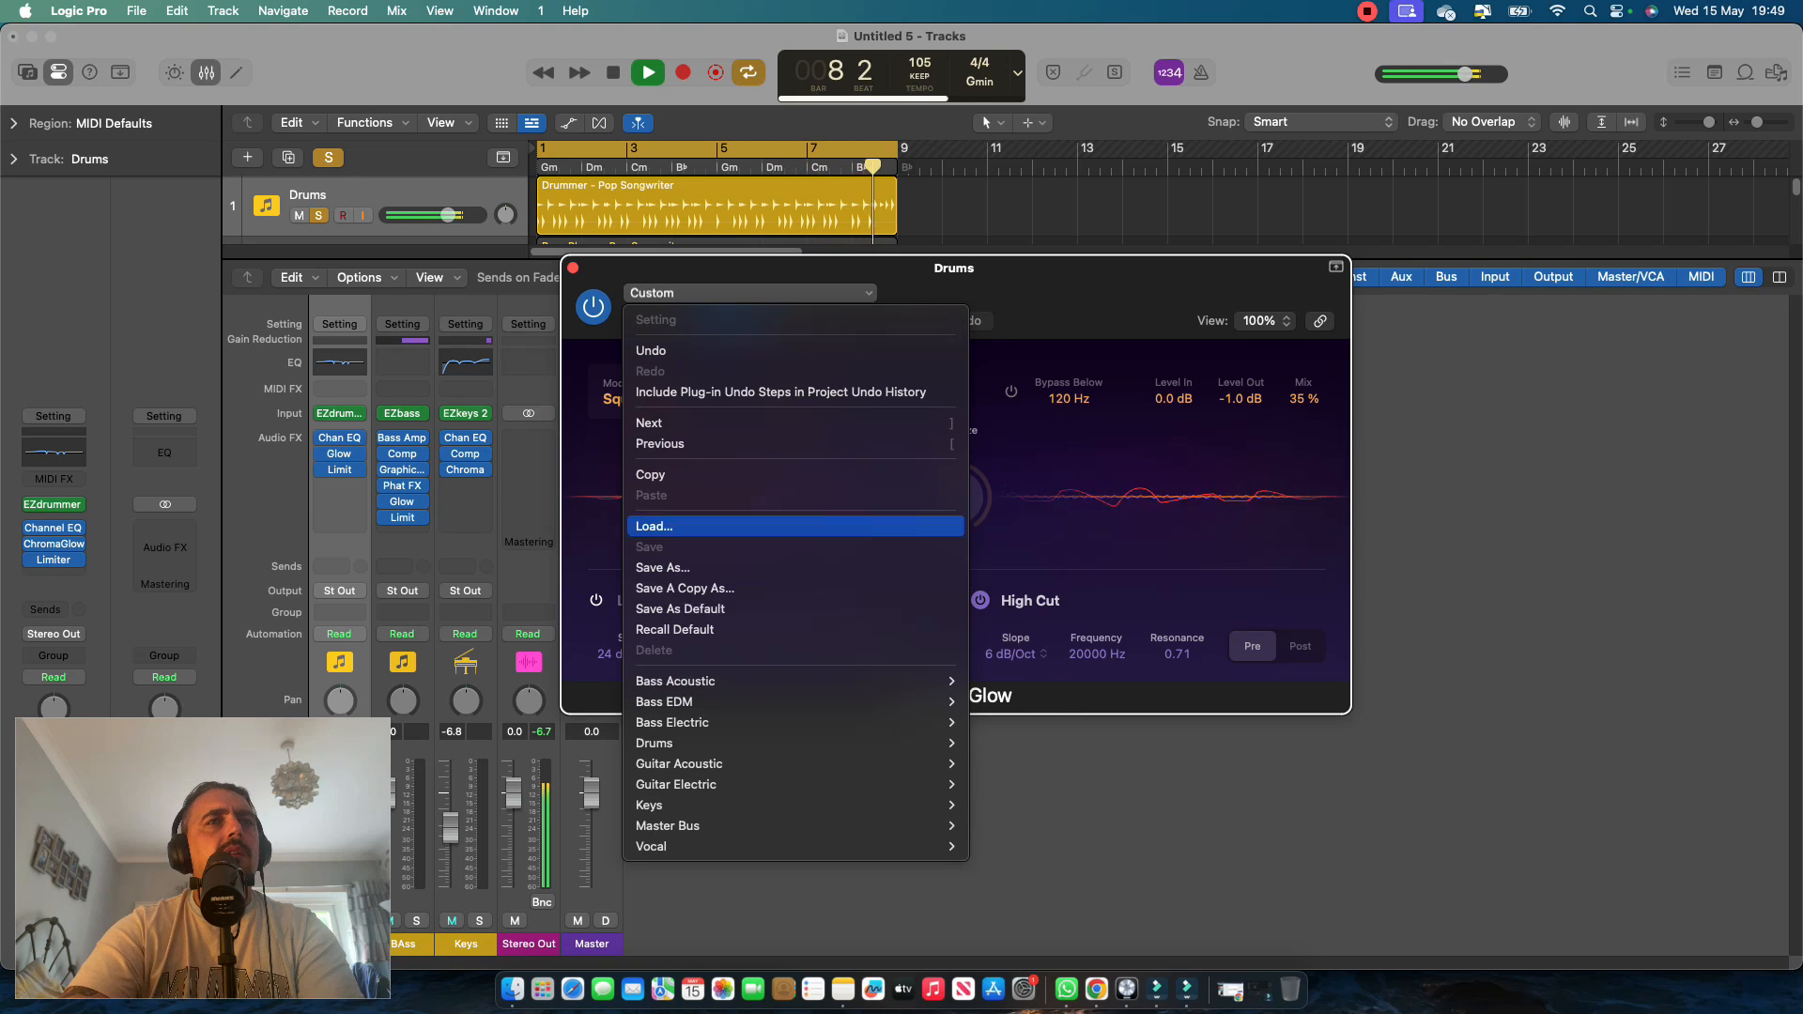
pyautogui.moveTo(657, 743)
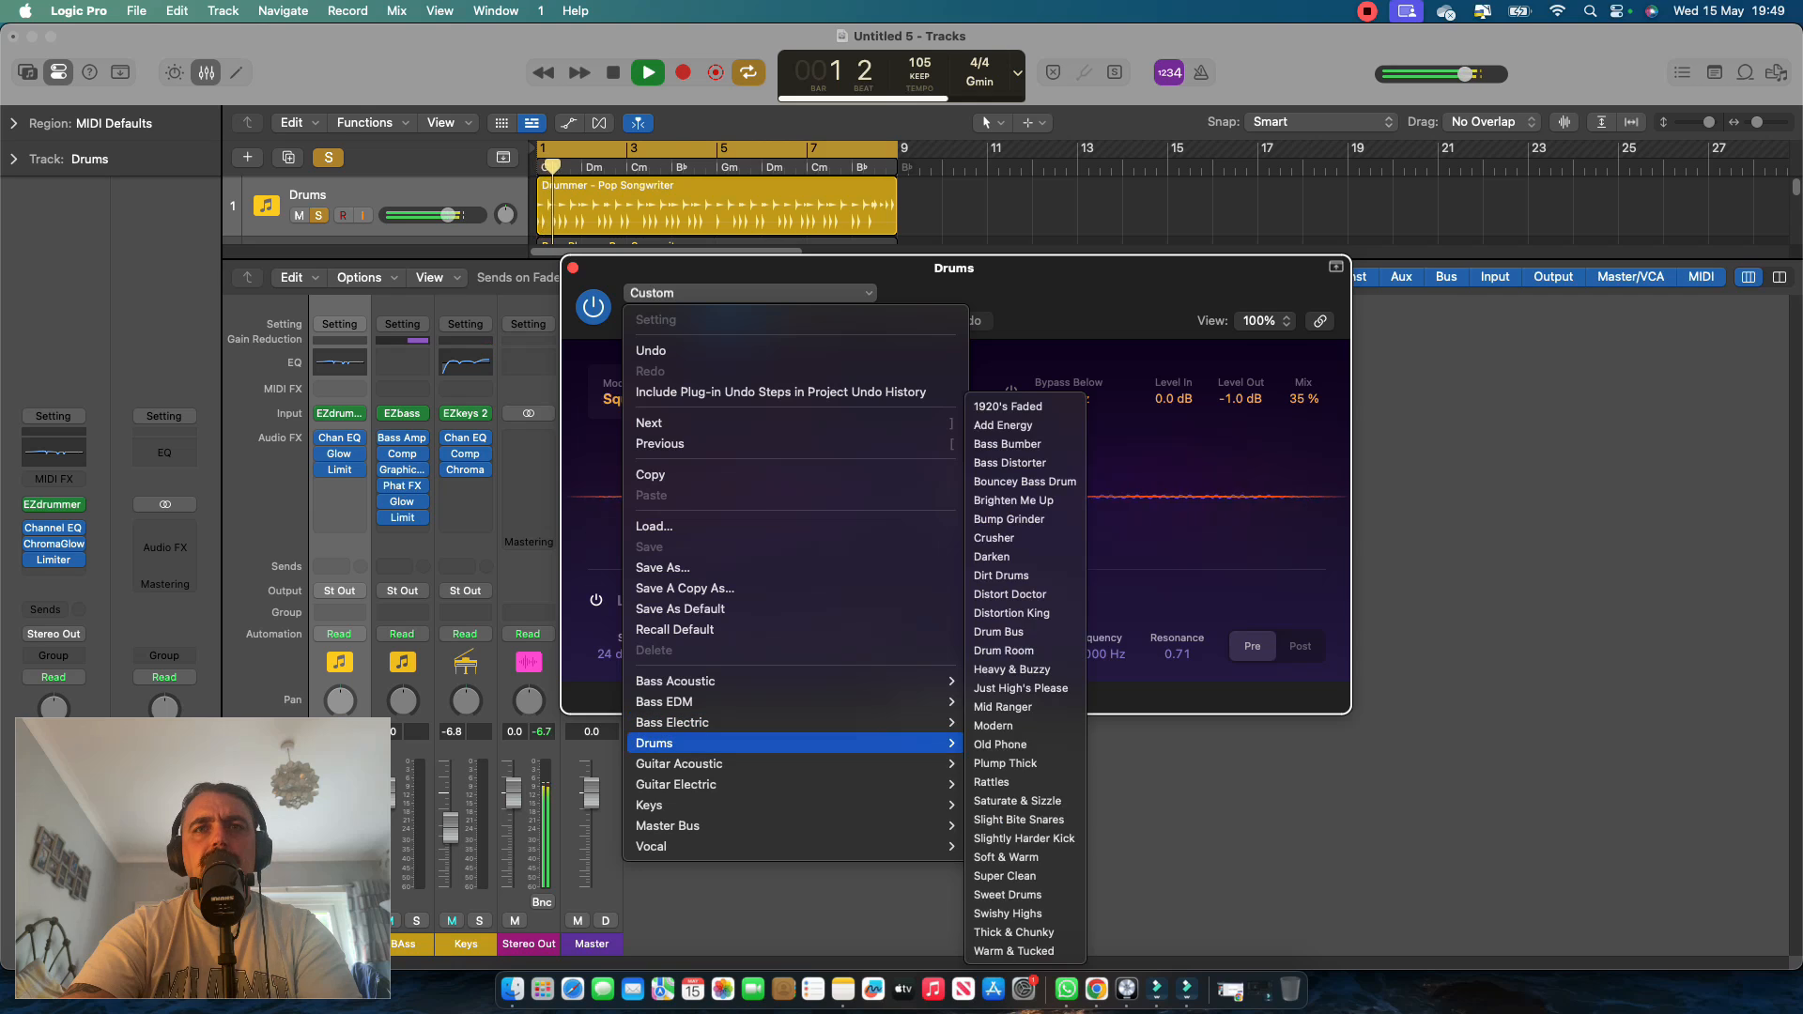
pyautogui.click(993, 725)
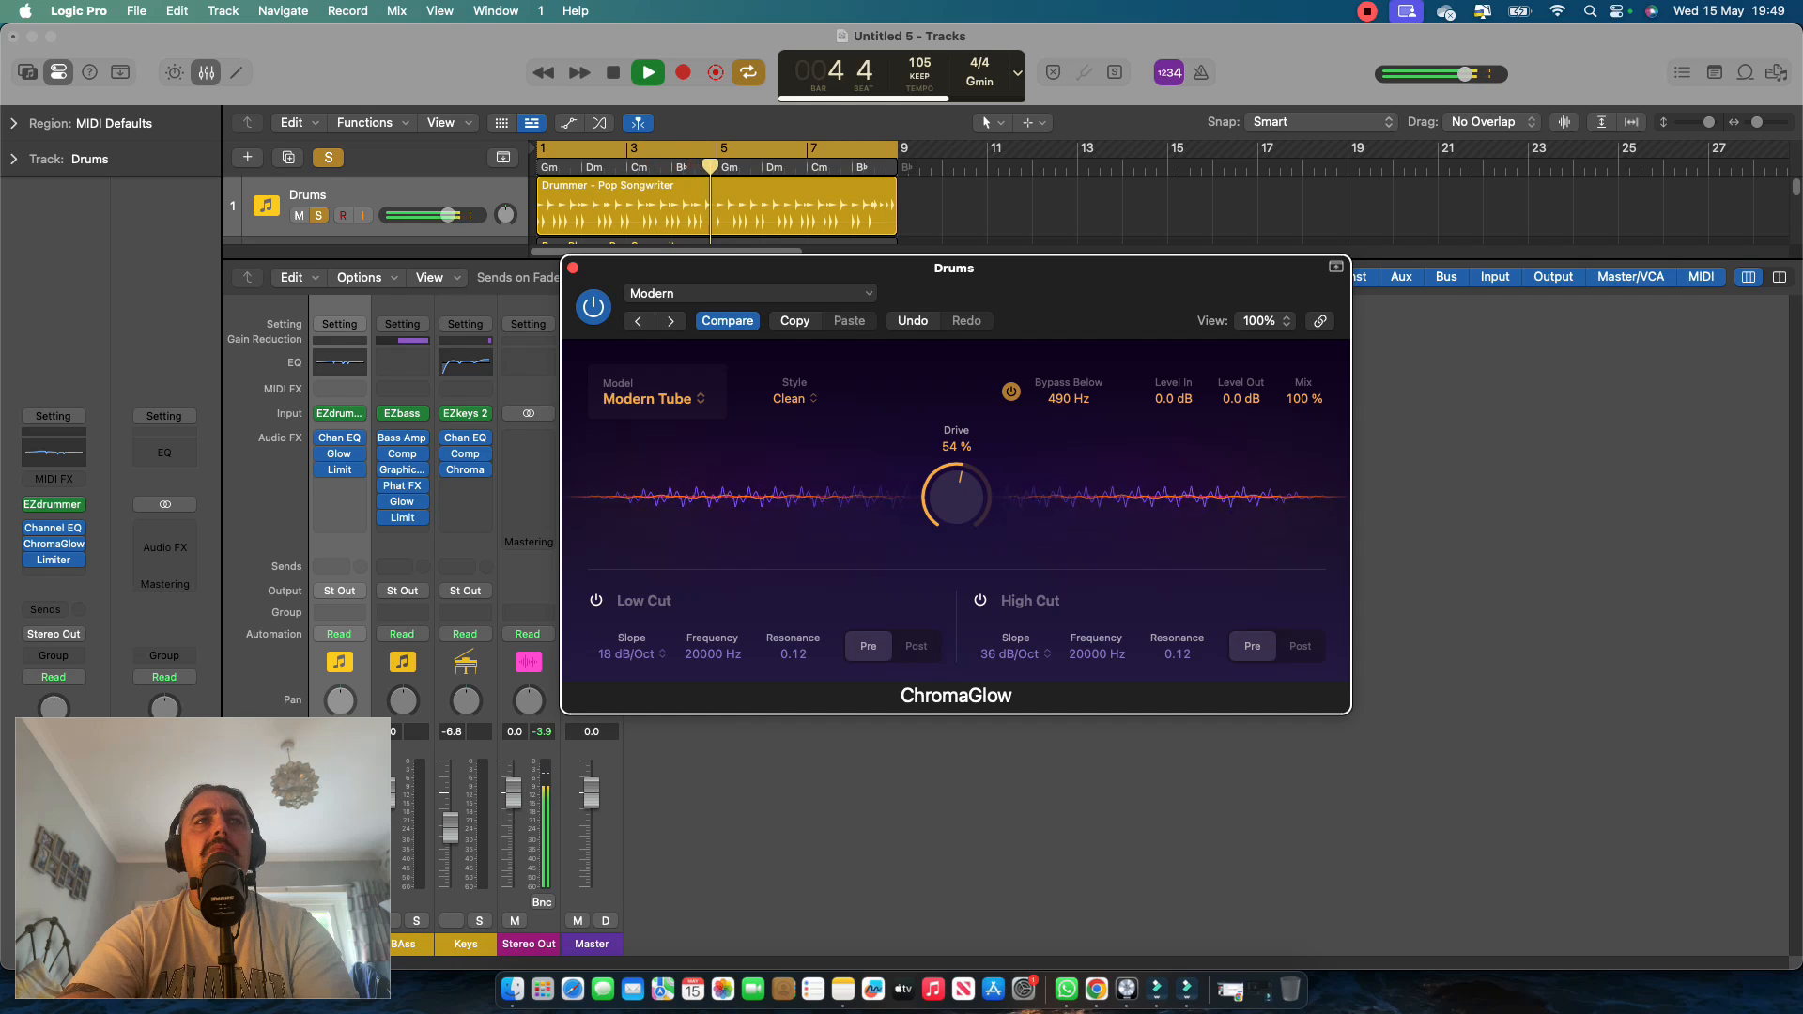
# Raise ChromaGlow's Drive to 62% and set its Style to Colorful.
pyautogui.moveTo(956, 497)
pyautogui.mouseDown()
pyautogui.moveTo(956, 420)
pyautogui.moveTo(956, 486)
pyautogui.mouseUp()
pyautogui.click(793, 398)
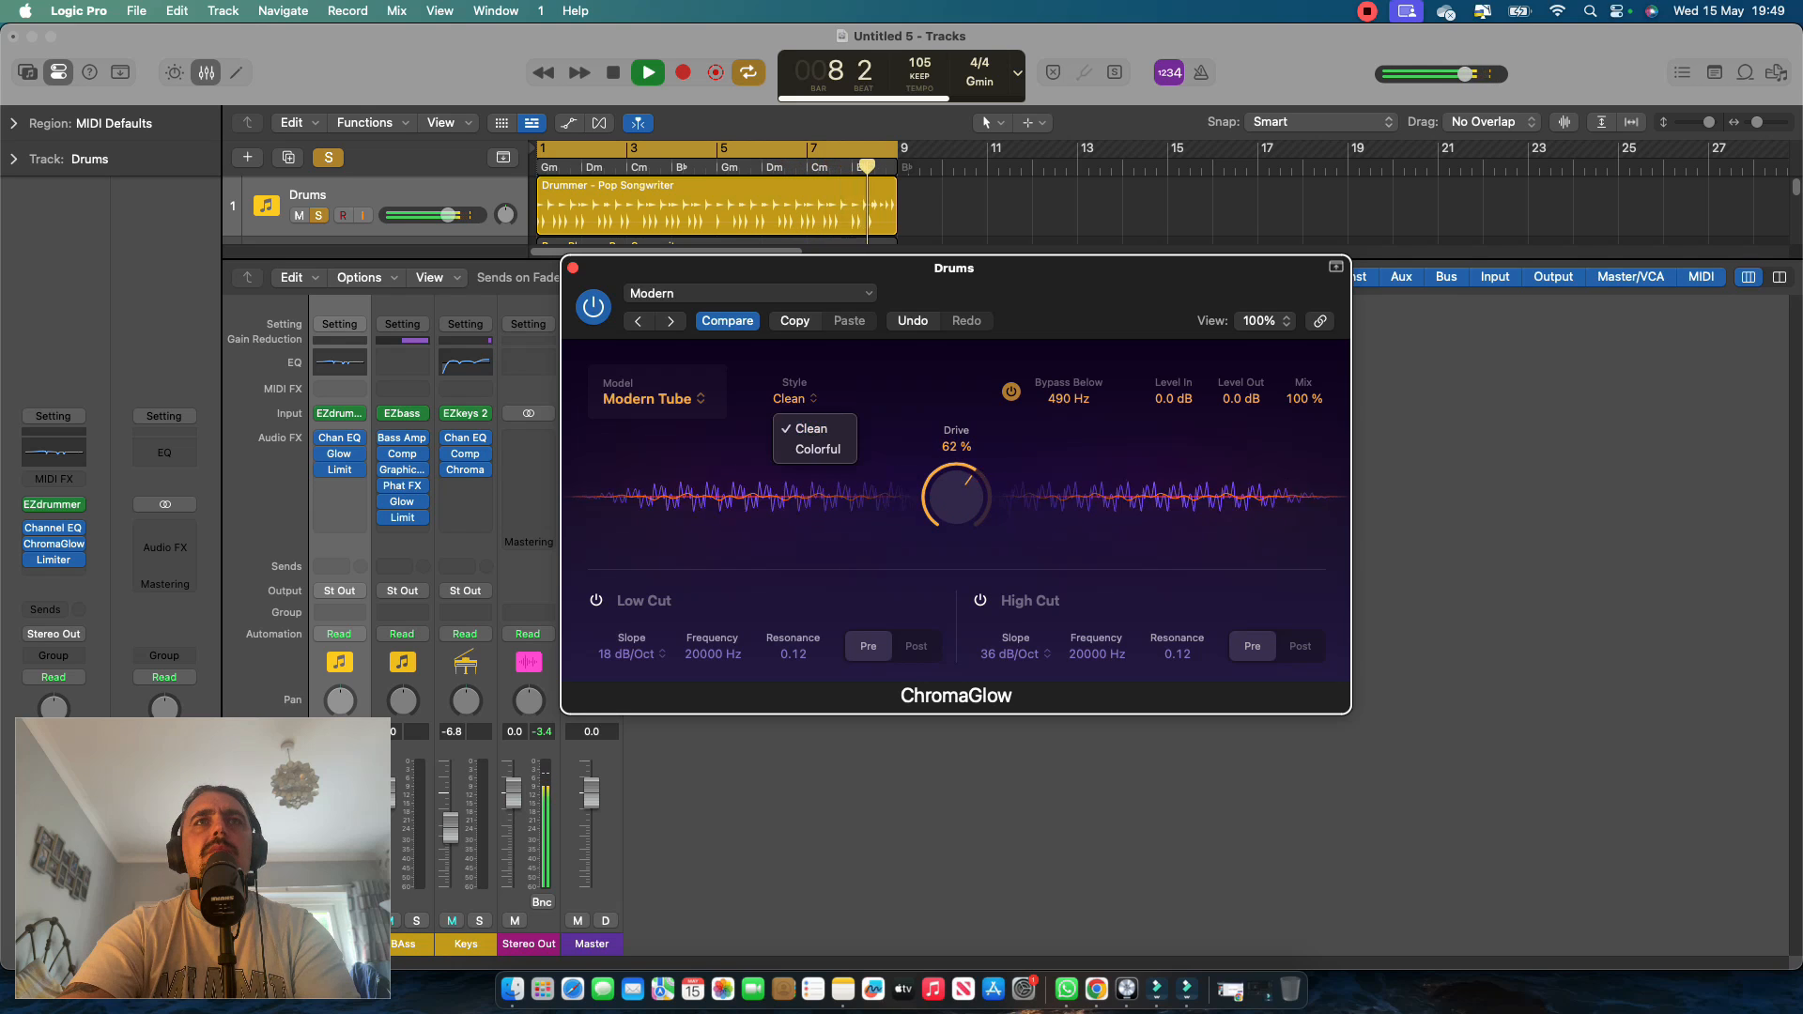
pyautogui.click(809, 451)
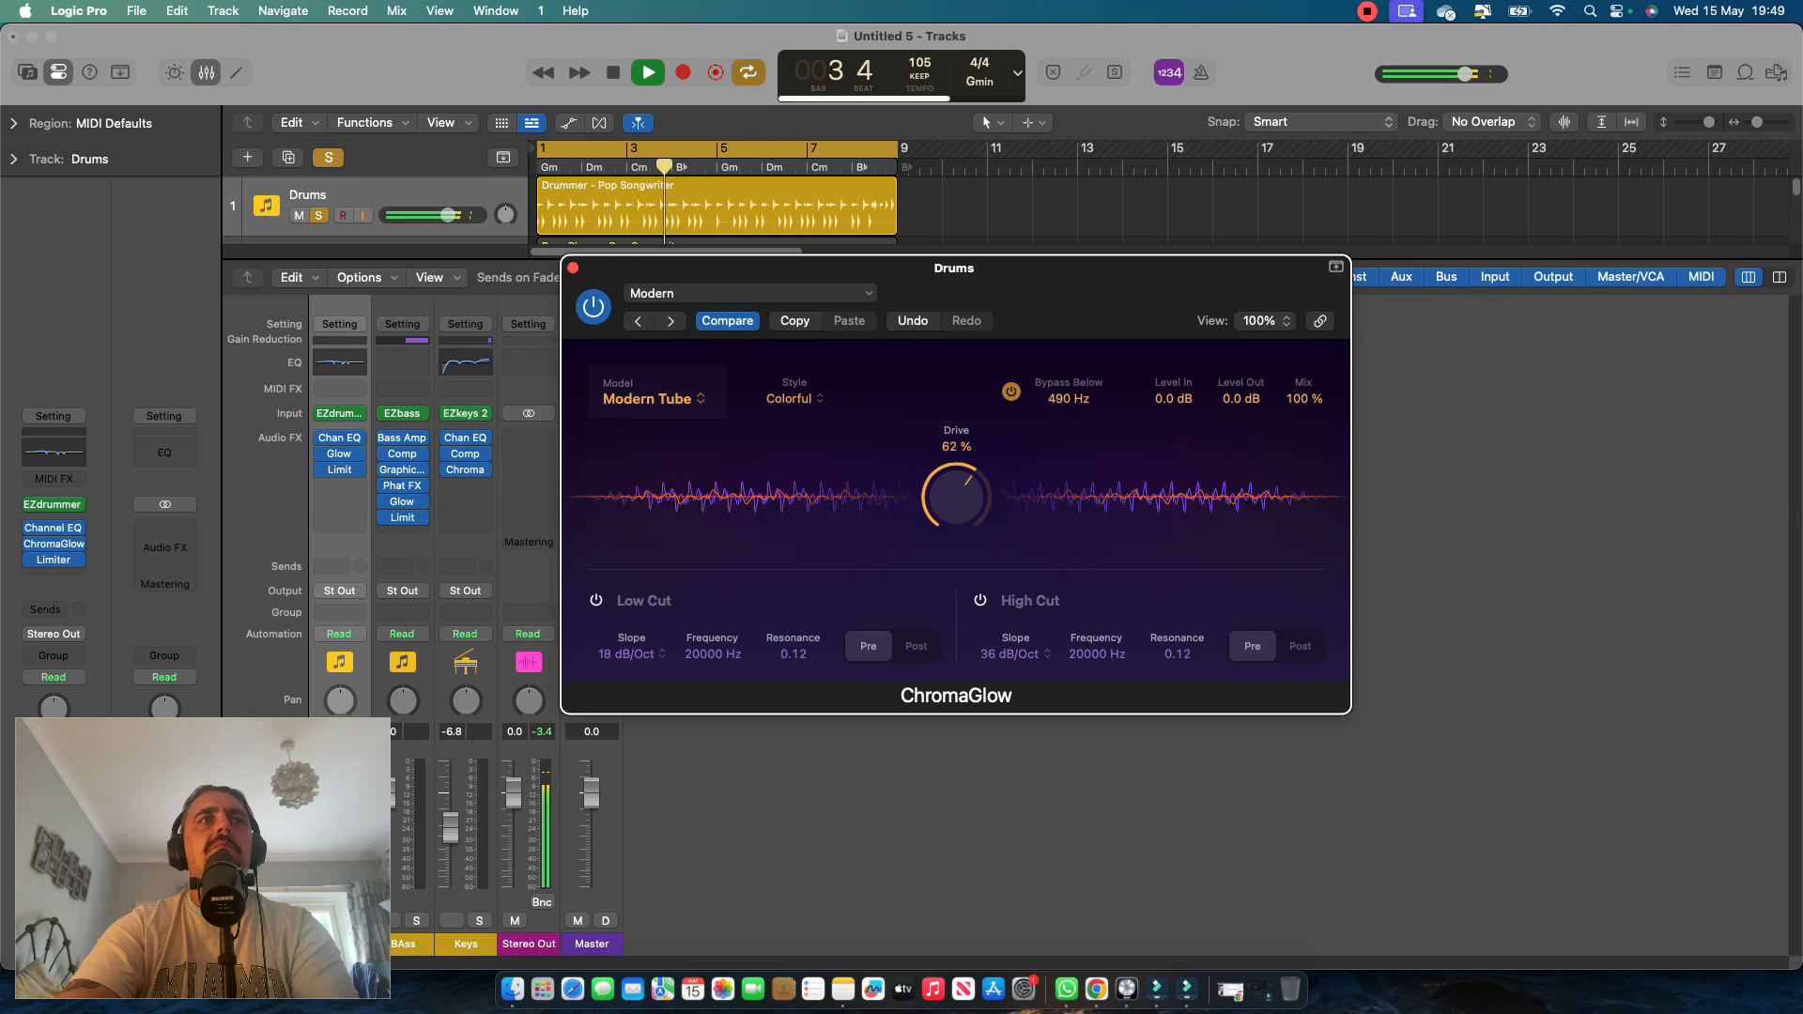
pyautogui.click(323, 470)
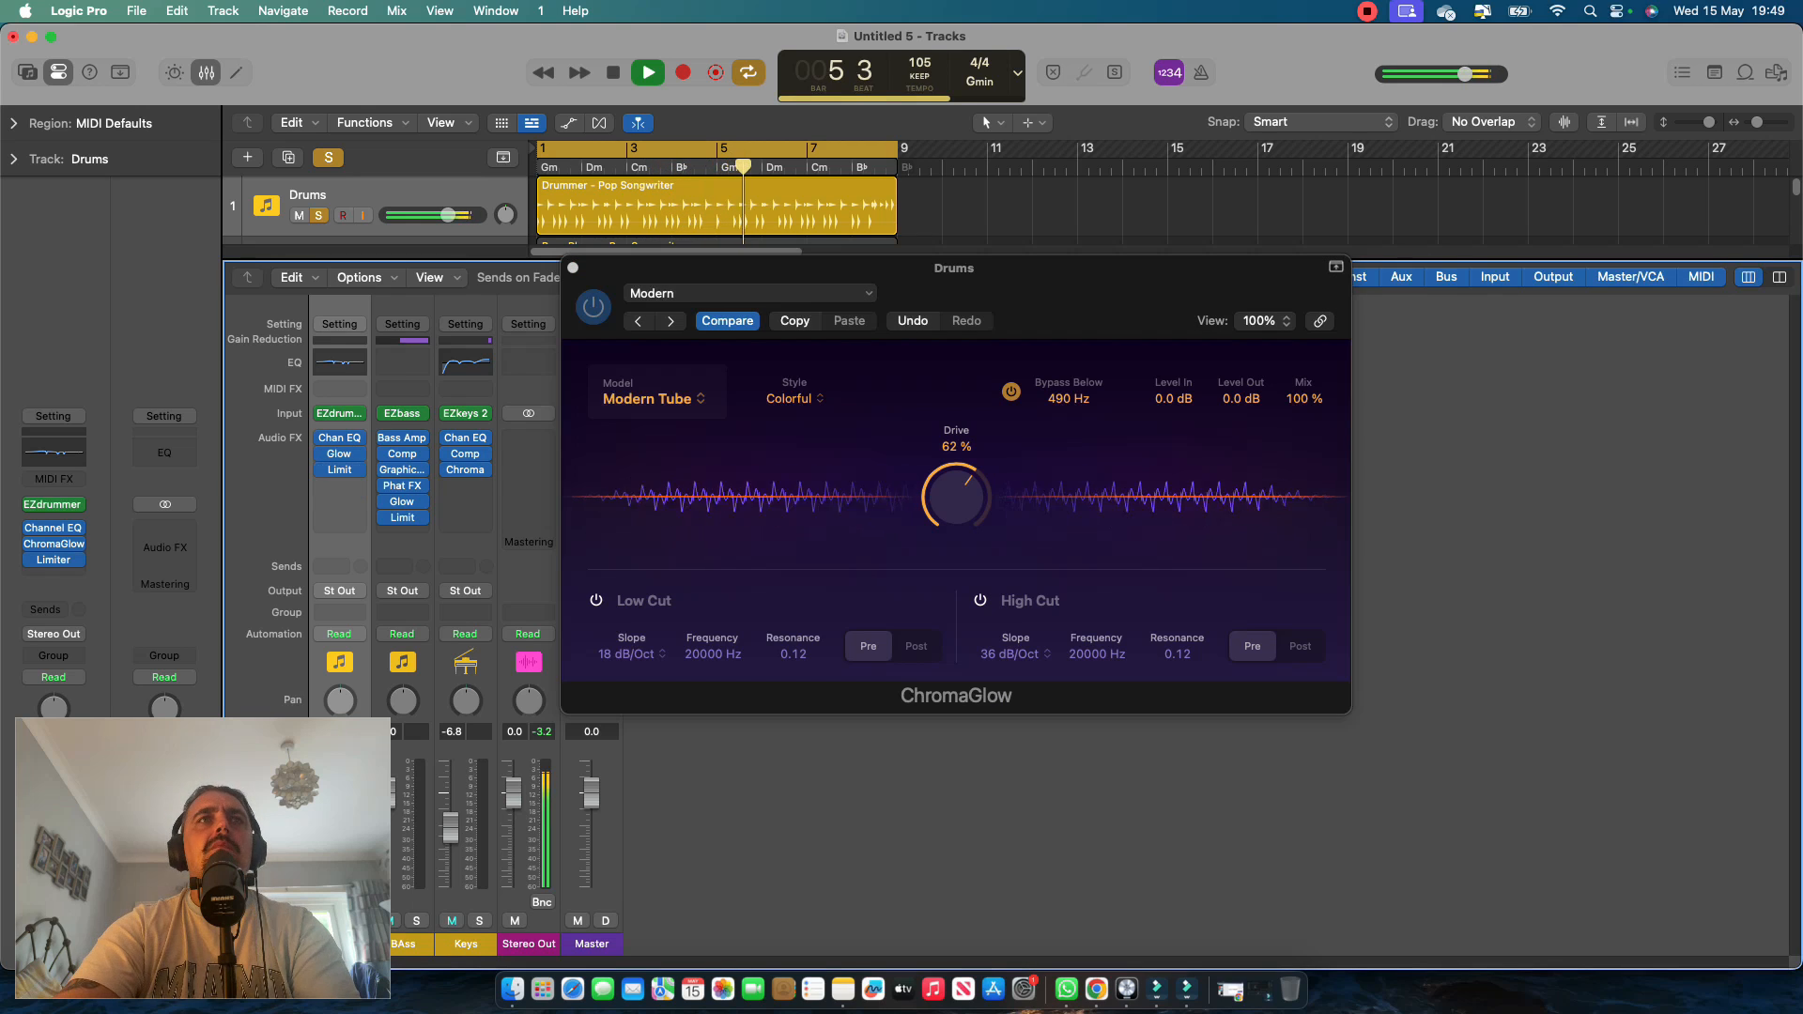
# Audition ChromaGlow's Analog Preamp model on the drums, switch back to Modern Tube, and stop playback.
pyautogui.click(653, 398)
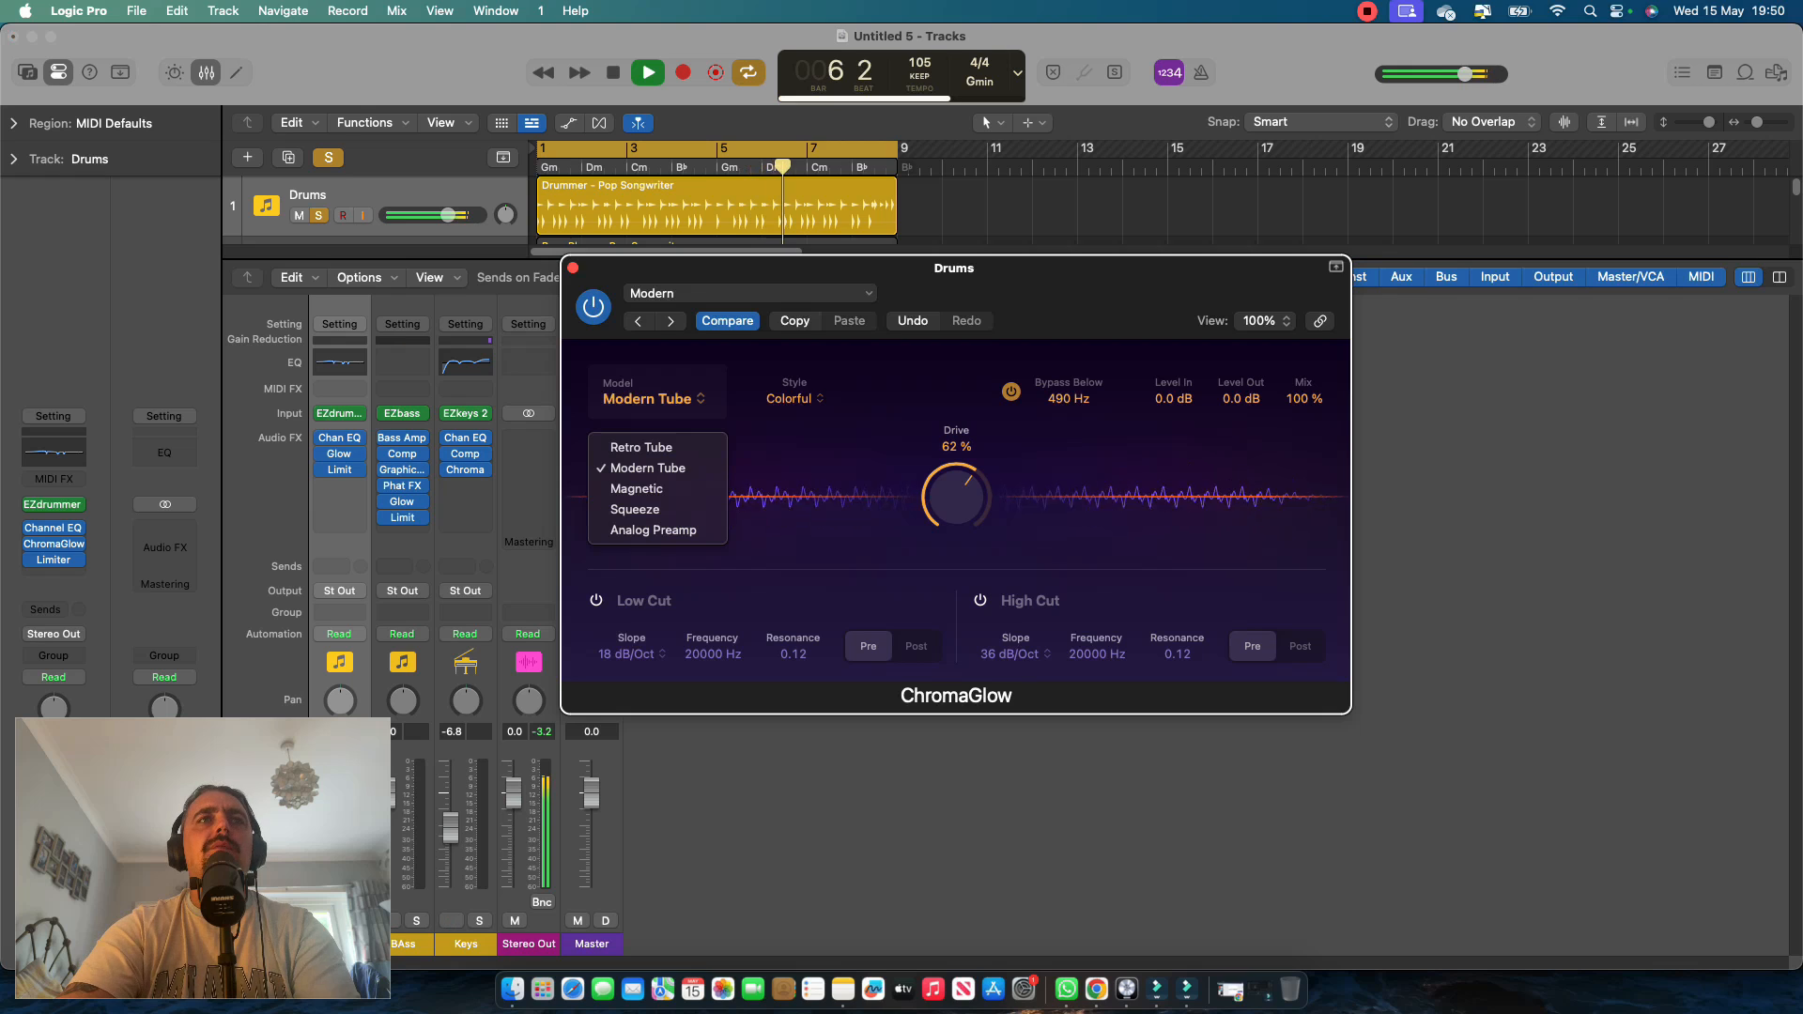
pyautogui.click(653, 530)
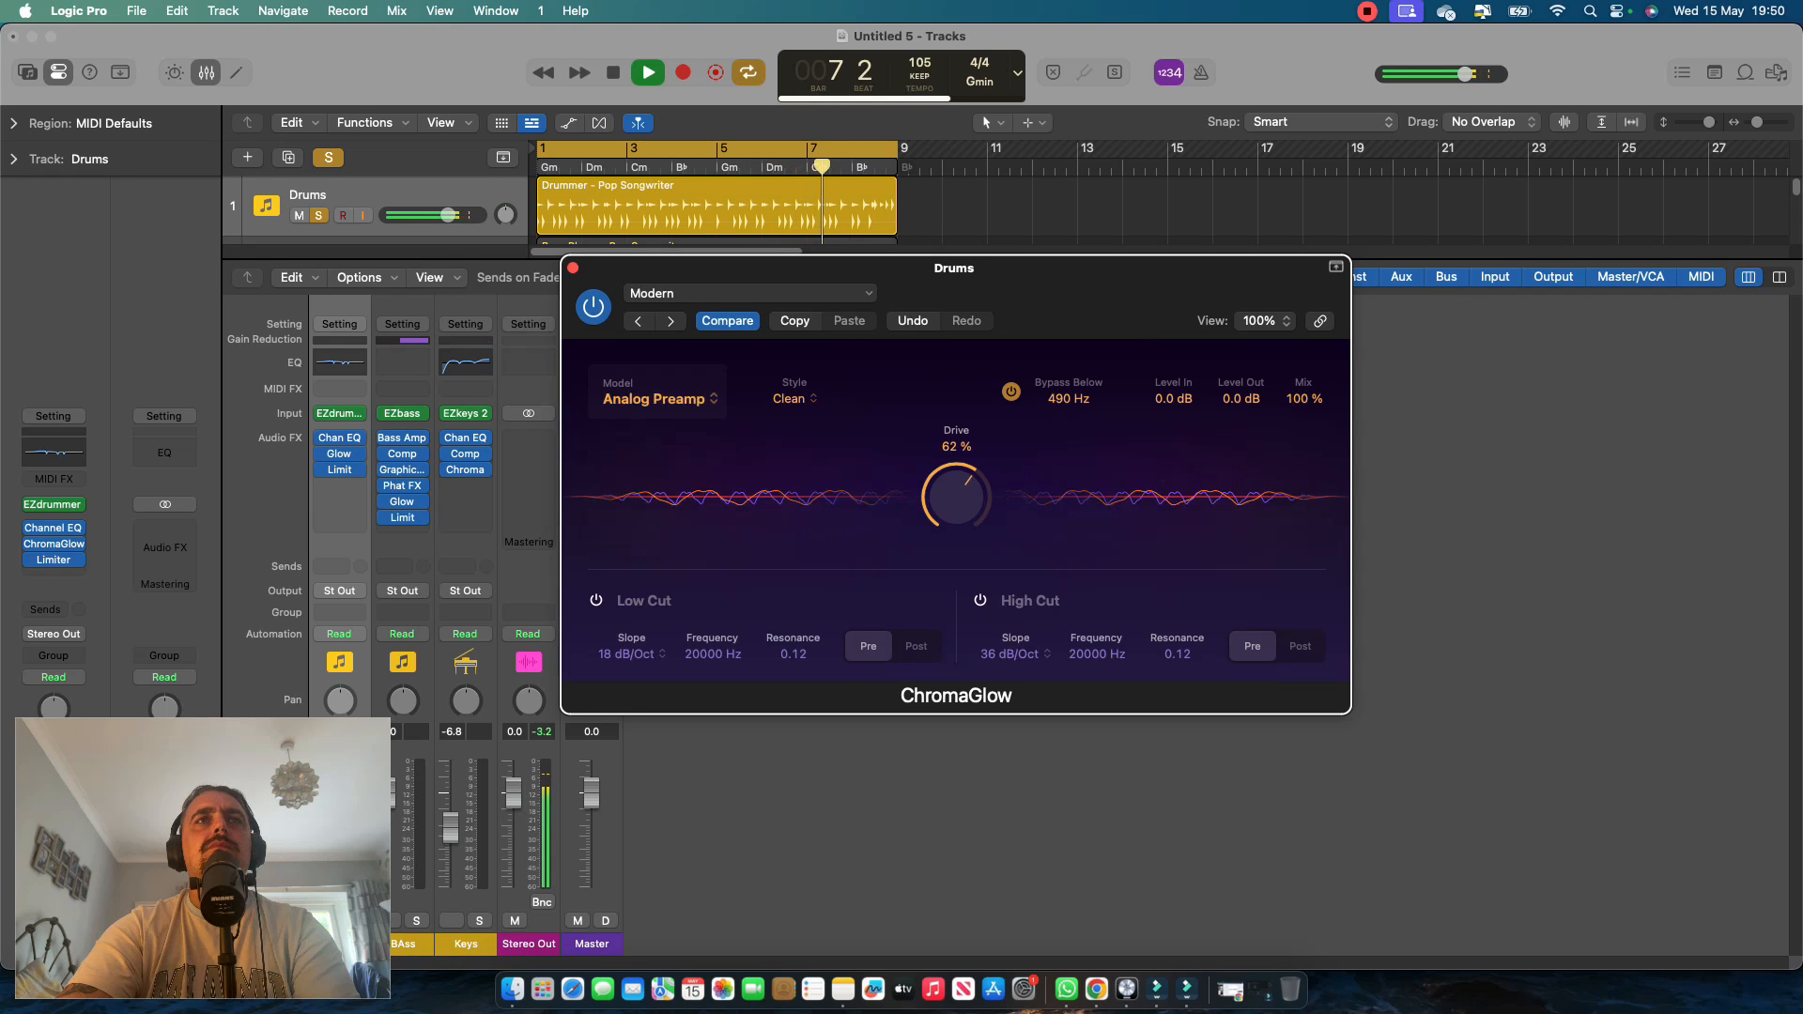
pyautogui.click(658, 398)
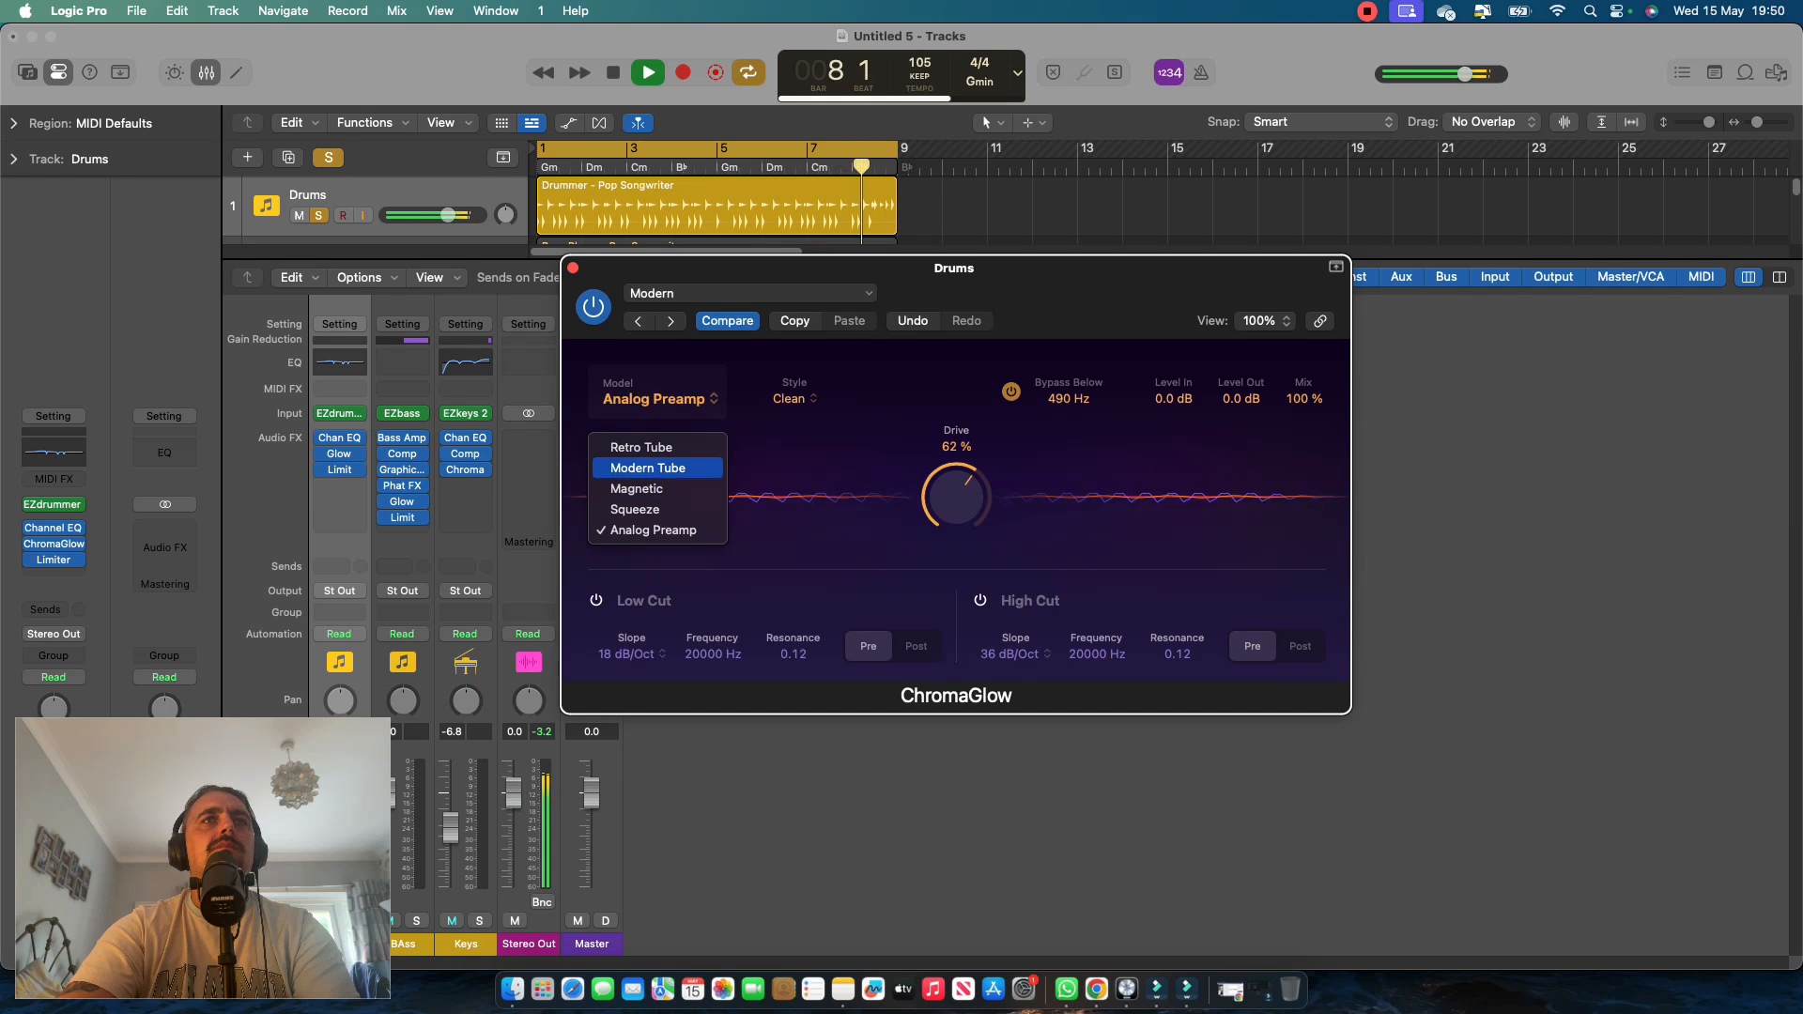
pyautogui.click(648, 468)
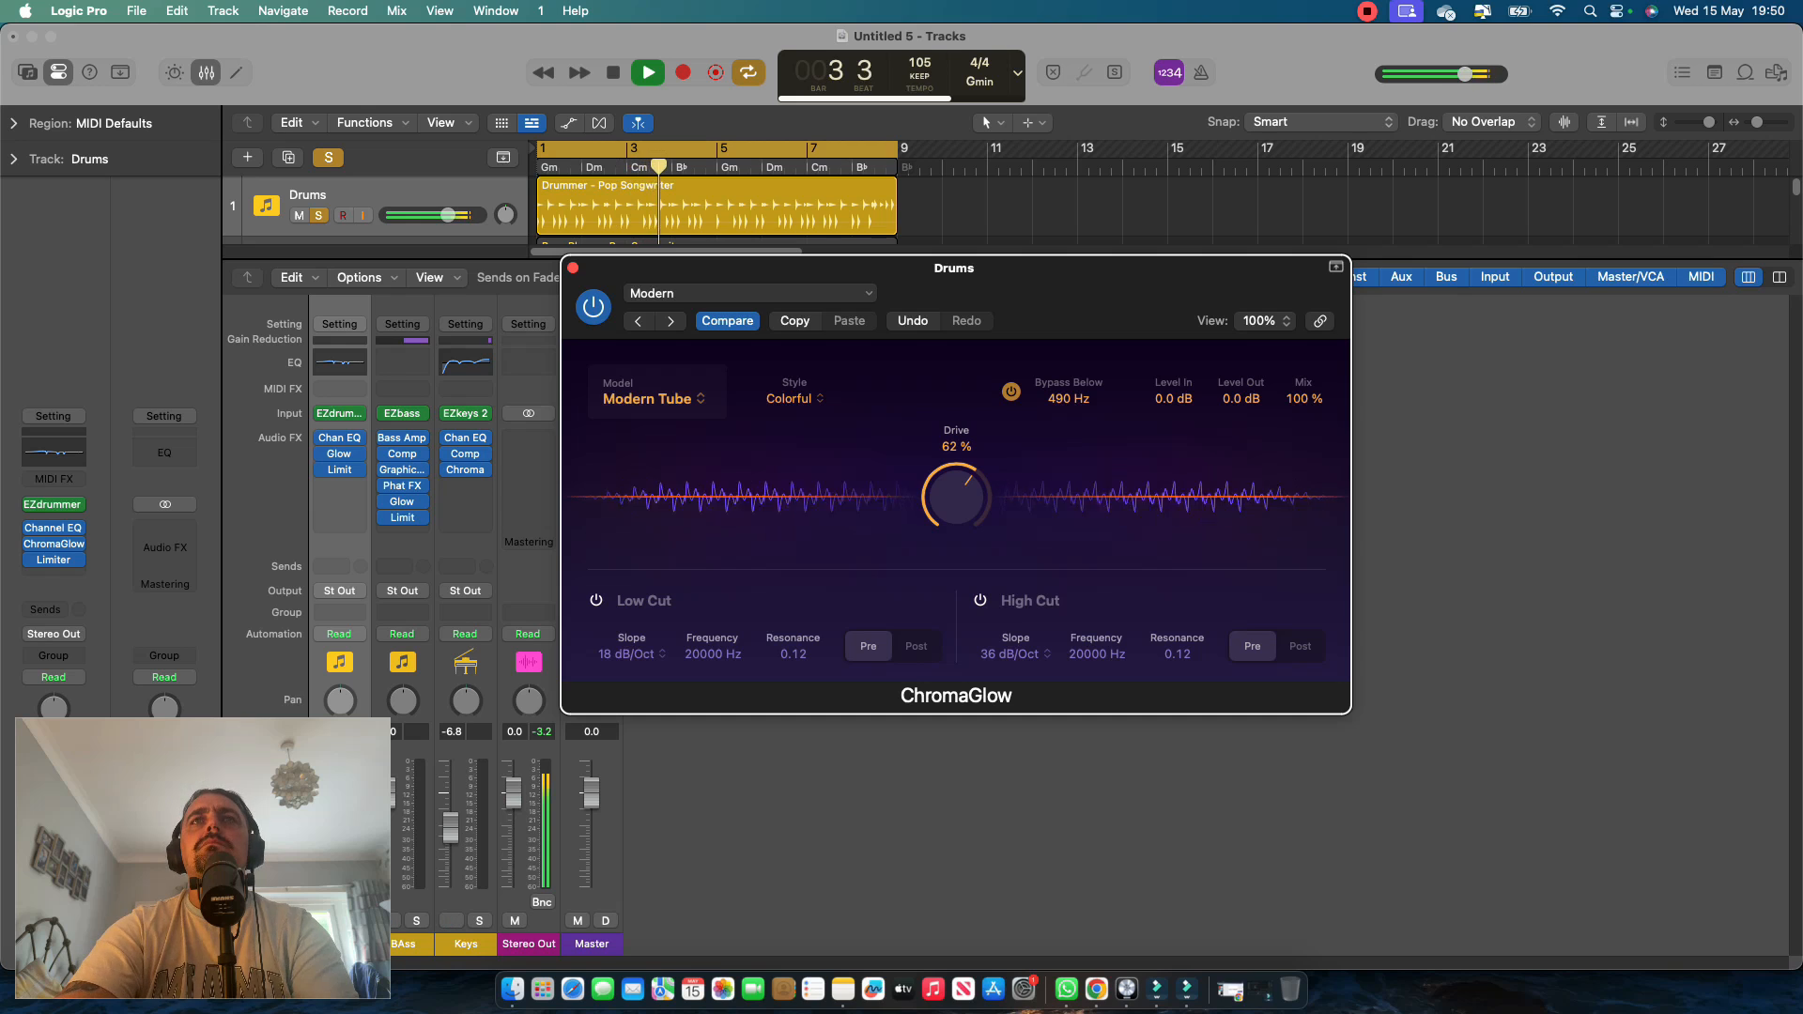
pyautogui.press('space')
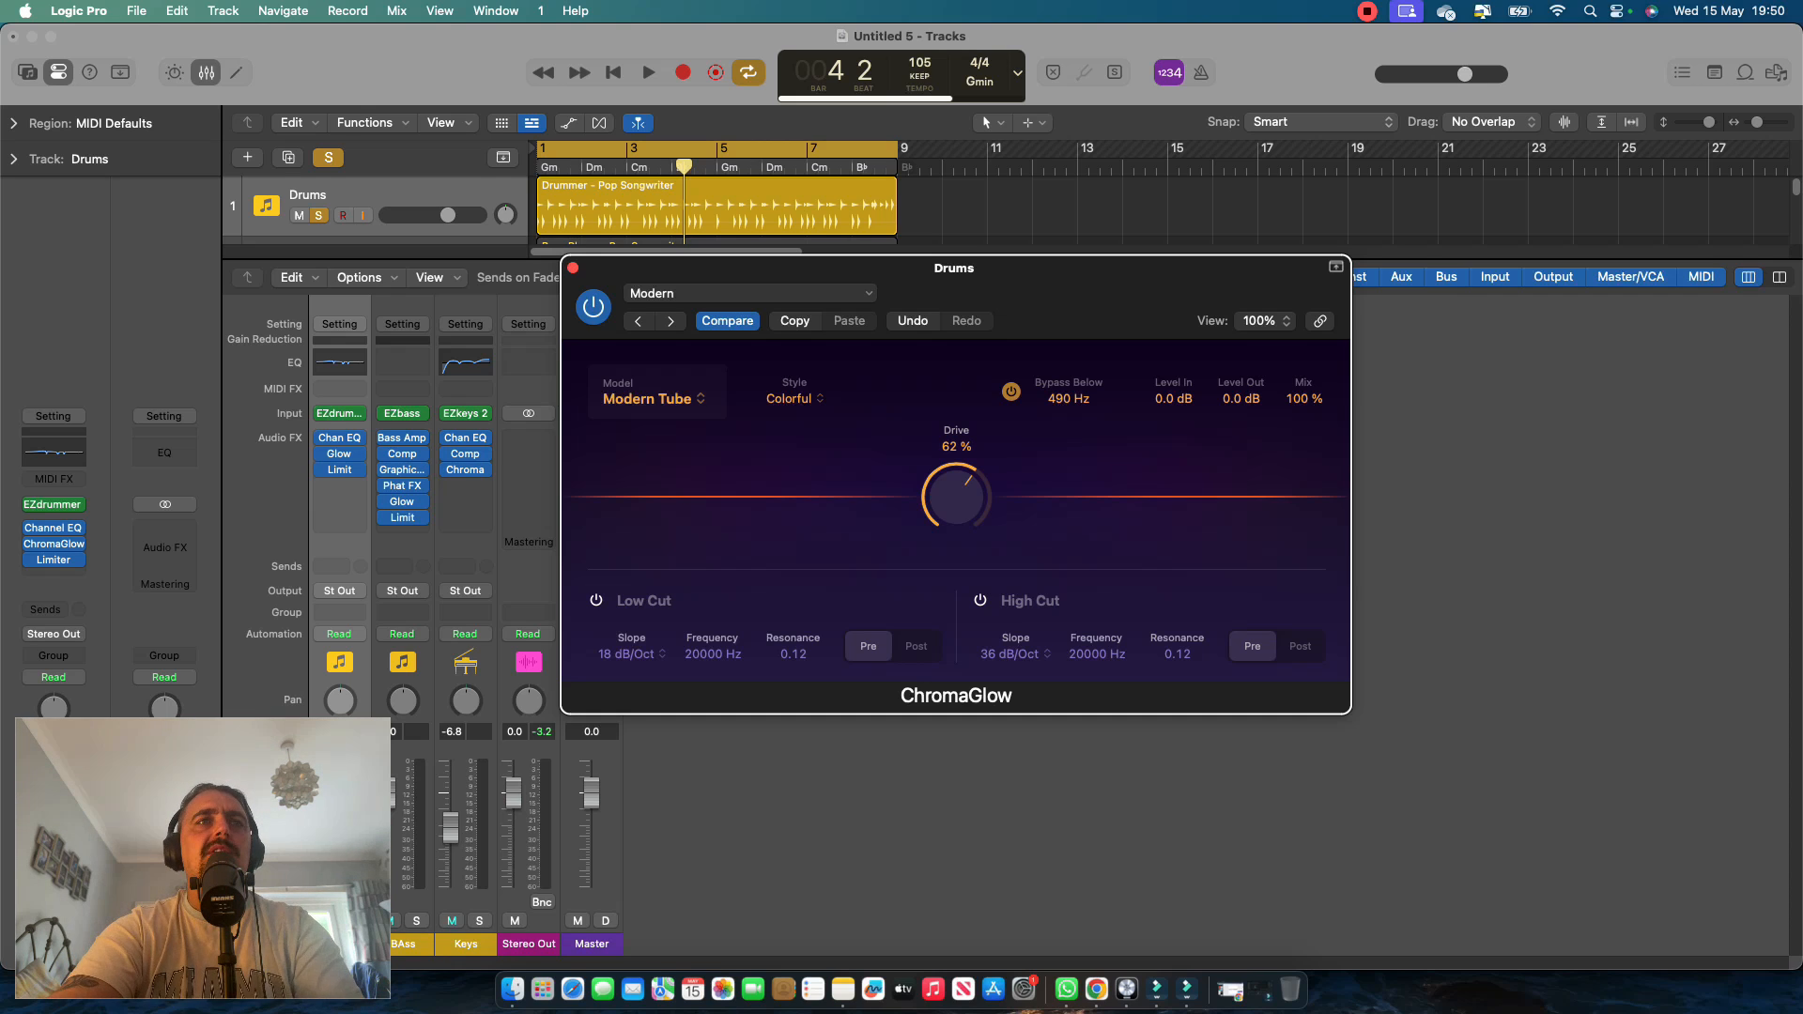
# Browse ChromaGlow's instrument preset categories without loading one, and close the plug-in window.
pyautogui.click(749, 293)
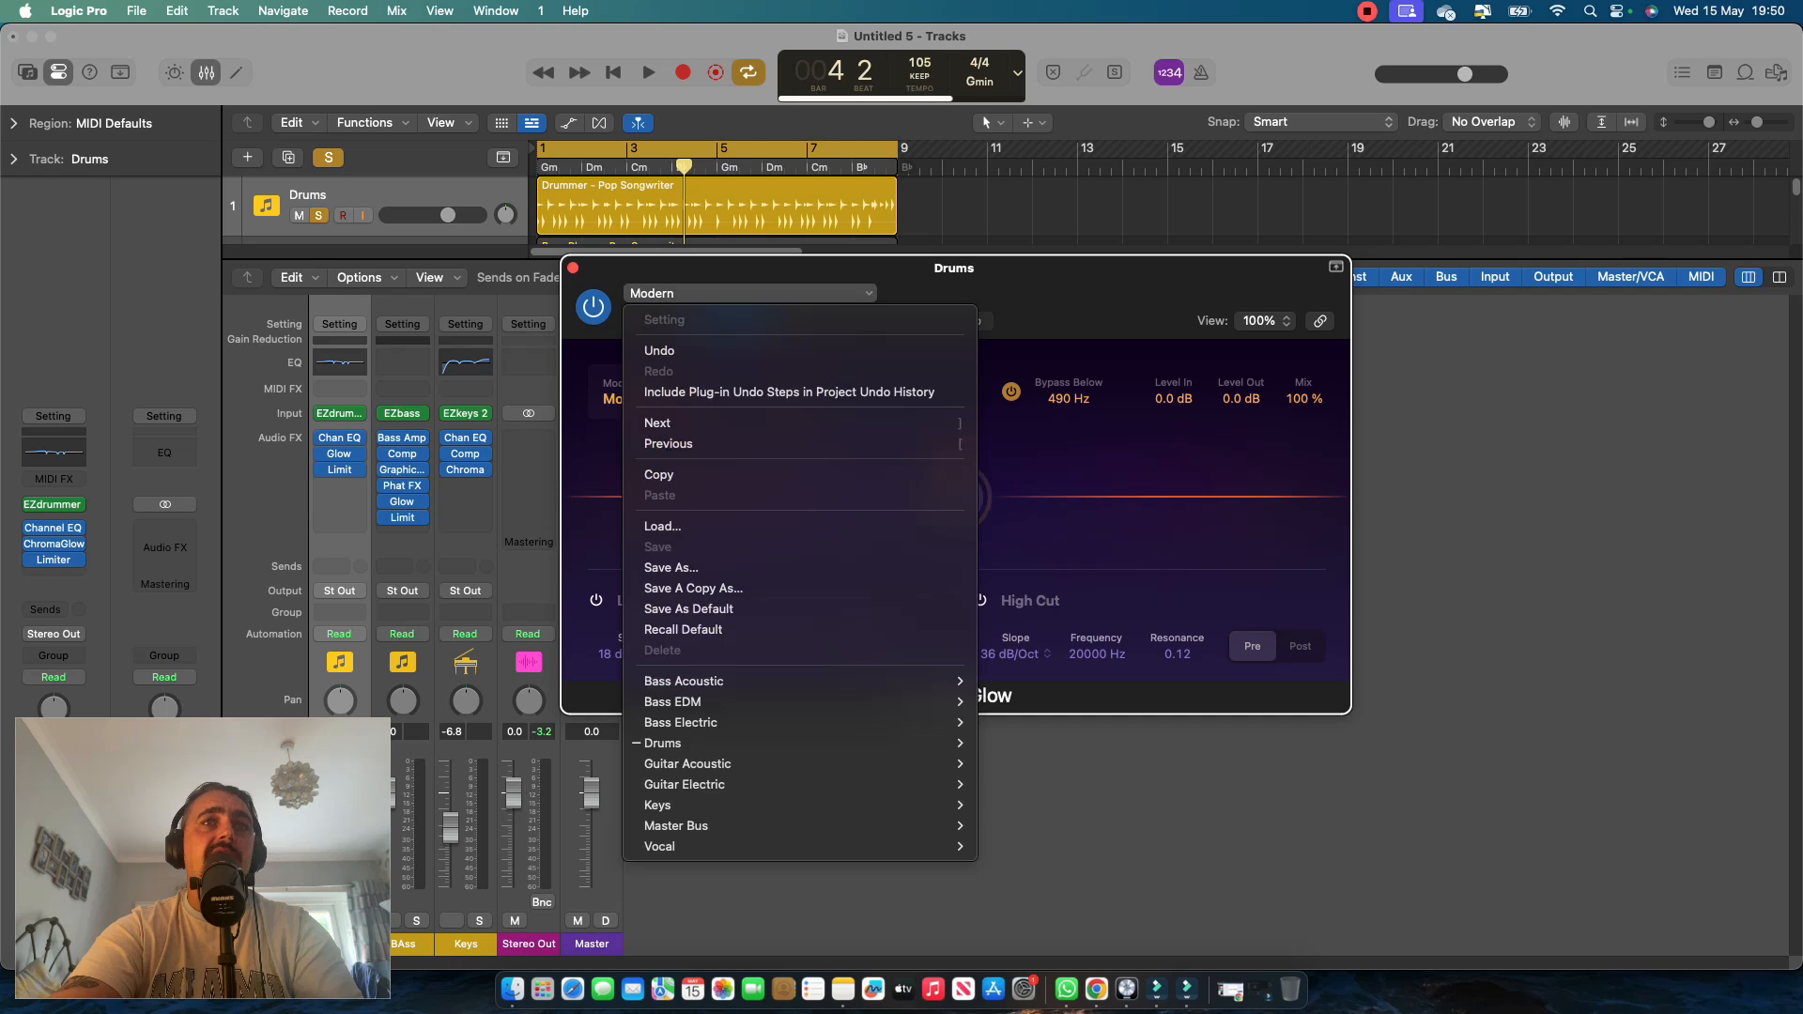
pyautogui.moveTo(704, 764)
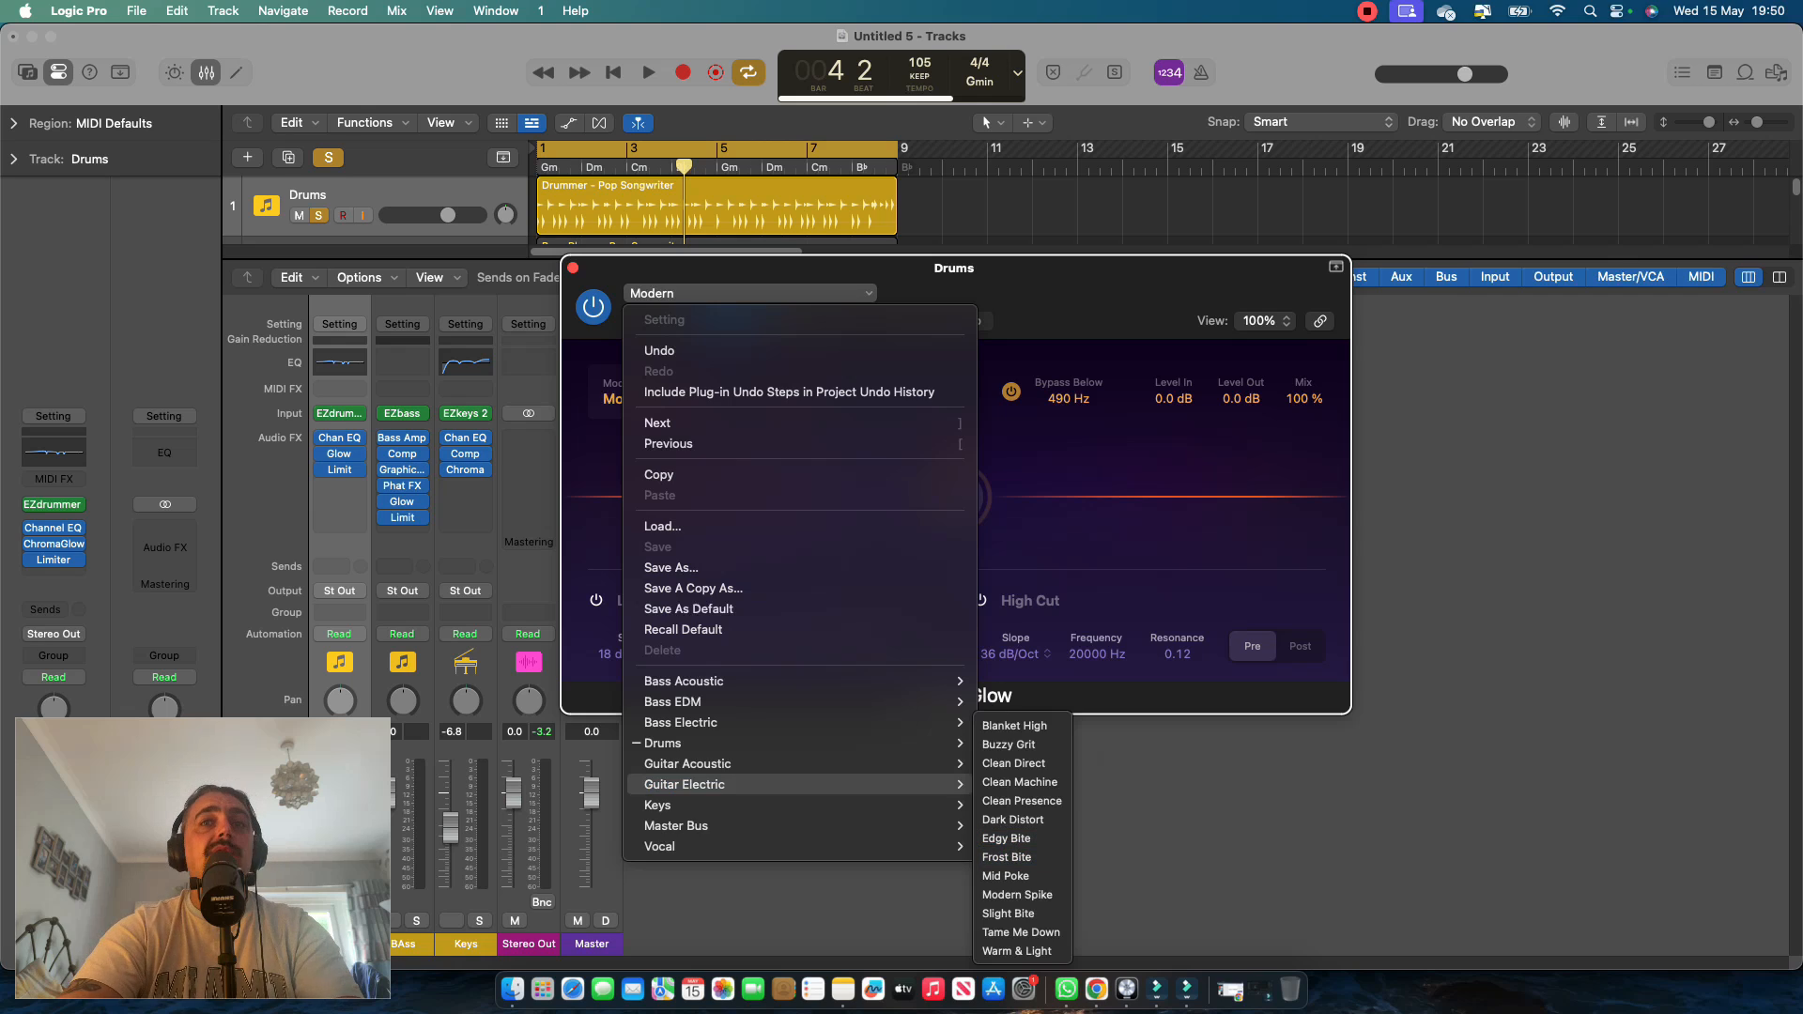
pyautogui.click(1135, 853)
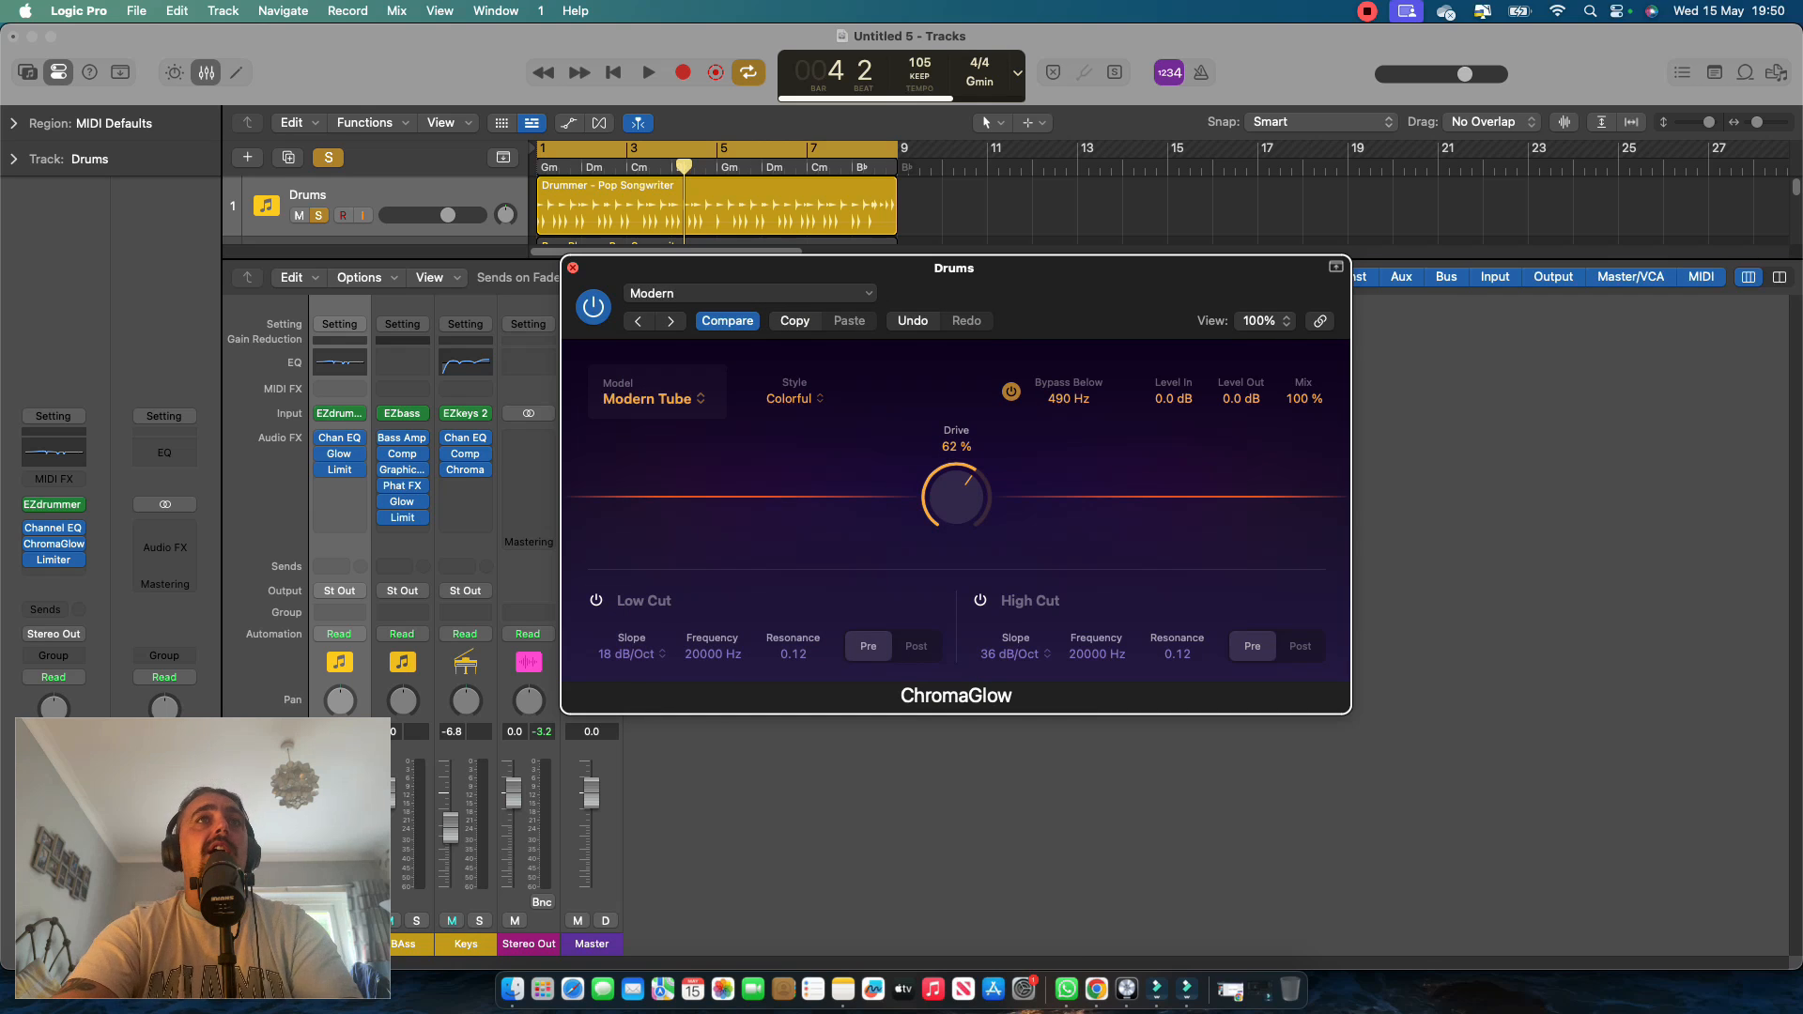
pyautogui.click(573, 267)
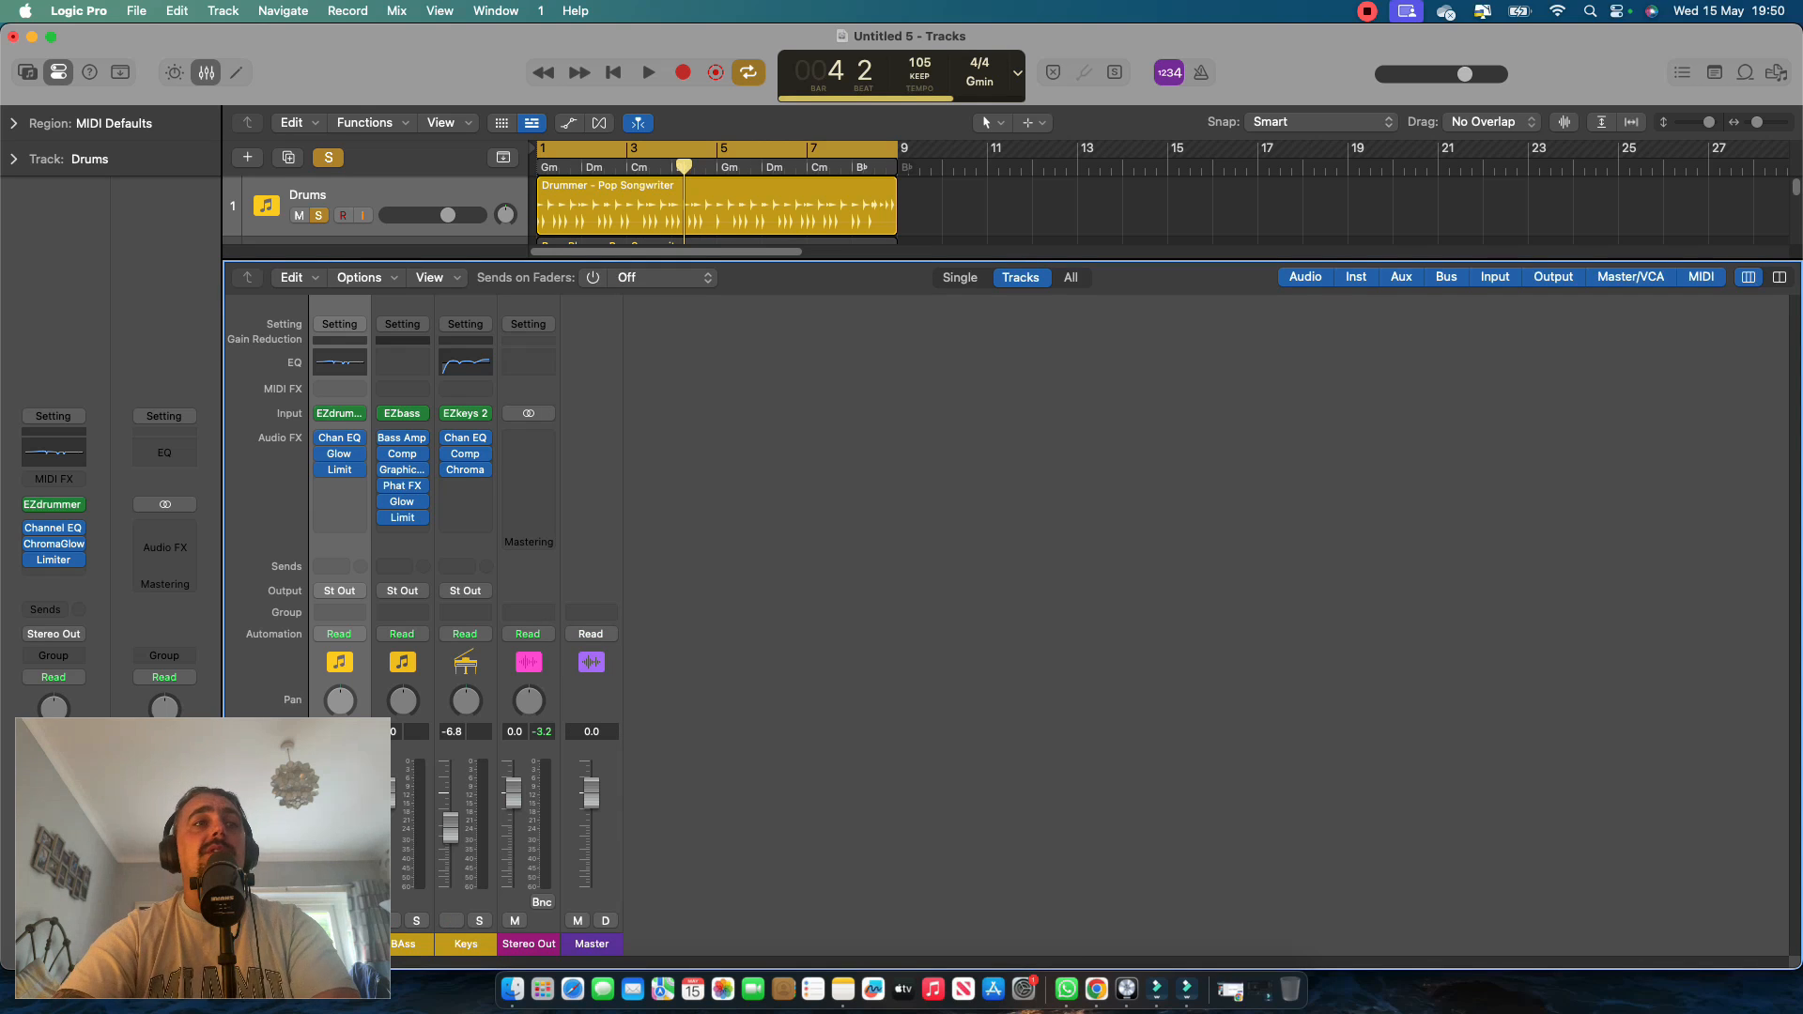
# Return to the song start, shrink the mixer to reveal all tracks, and solo BAss and Keys alongside Drums.
pyautogui.press('Return')
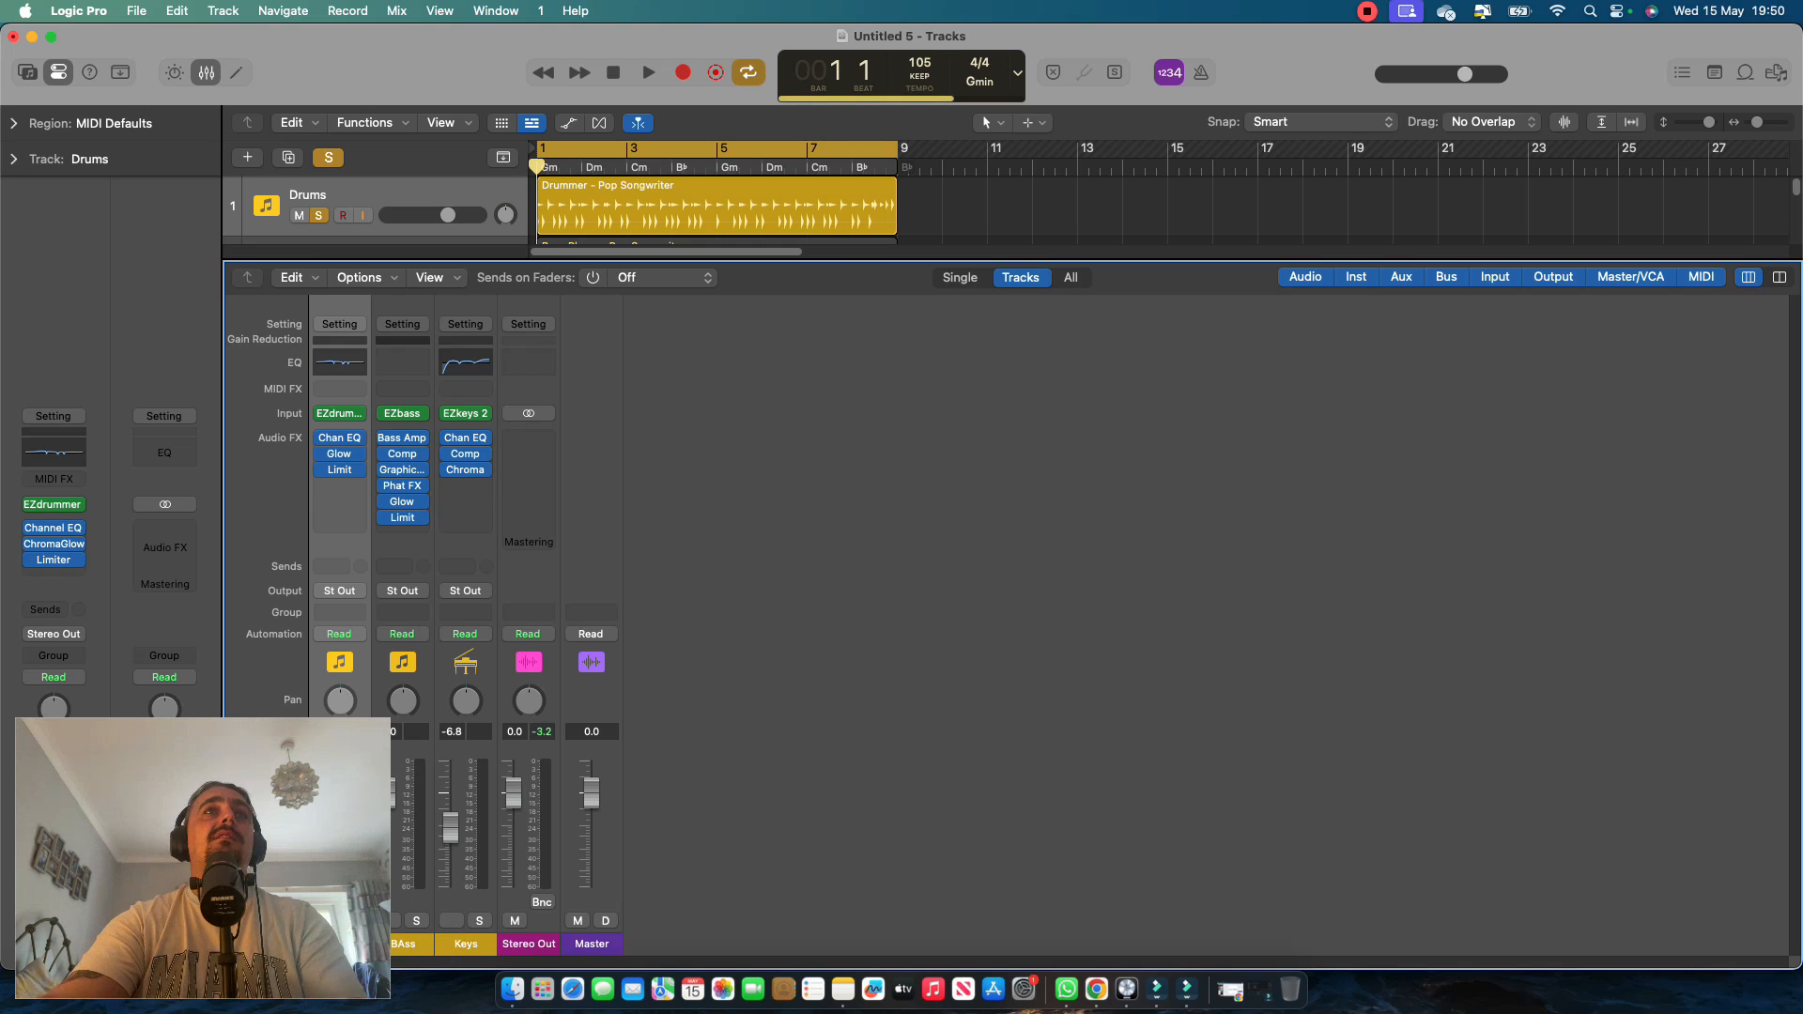
pyautogui.moveTo(845, 260); pyautogui.dragTo(845, 519)
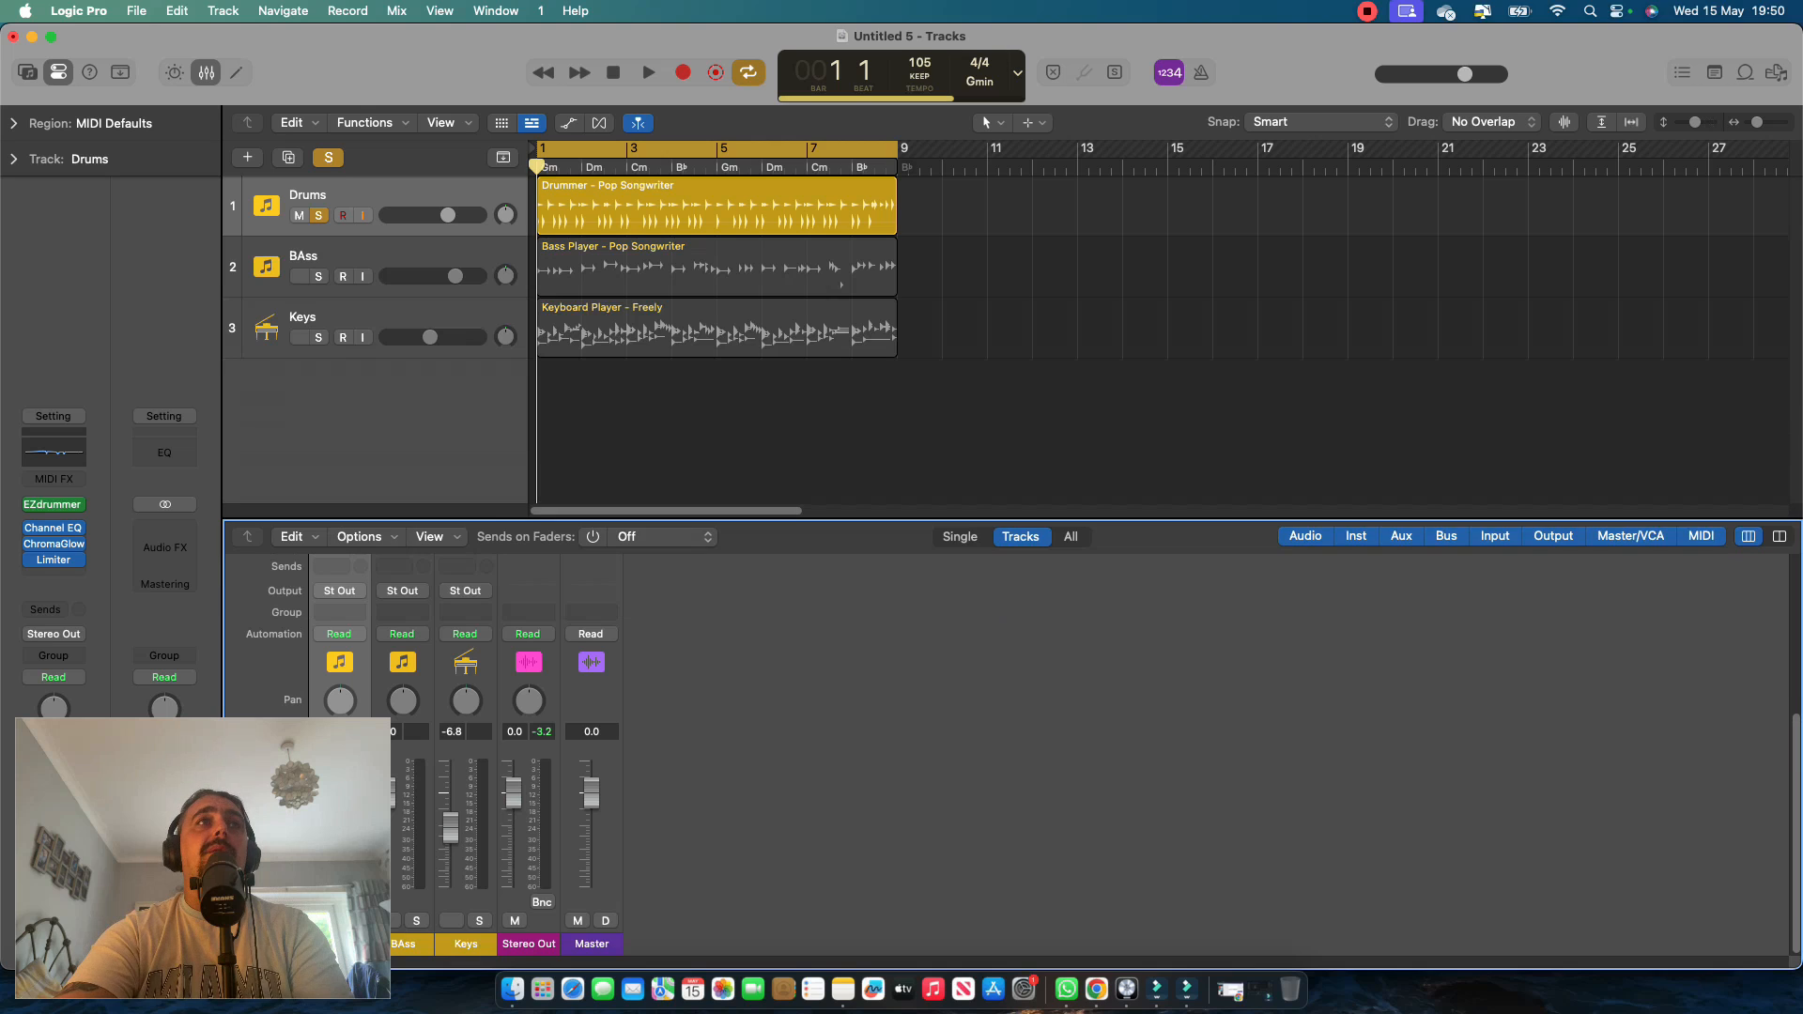
pyautogui.click(348, 256)
pyautogui.click(318, 276)
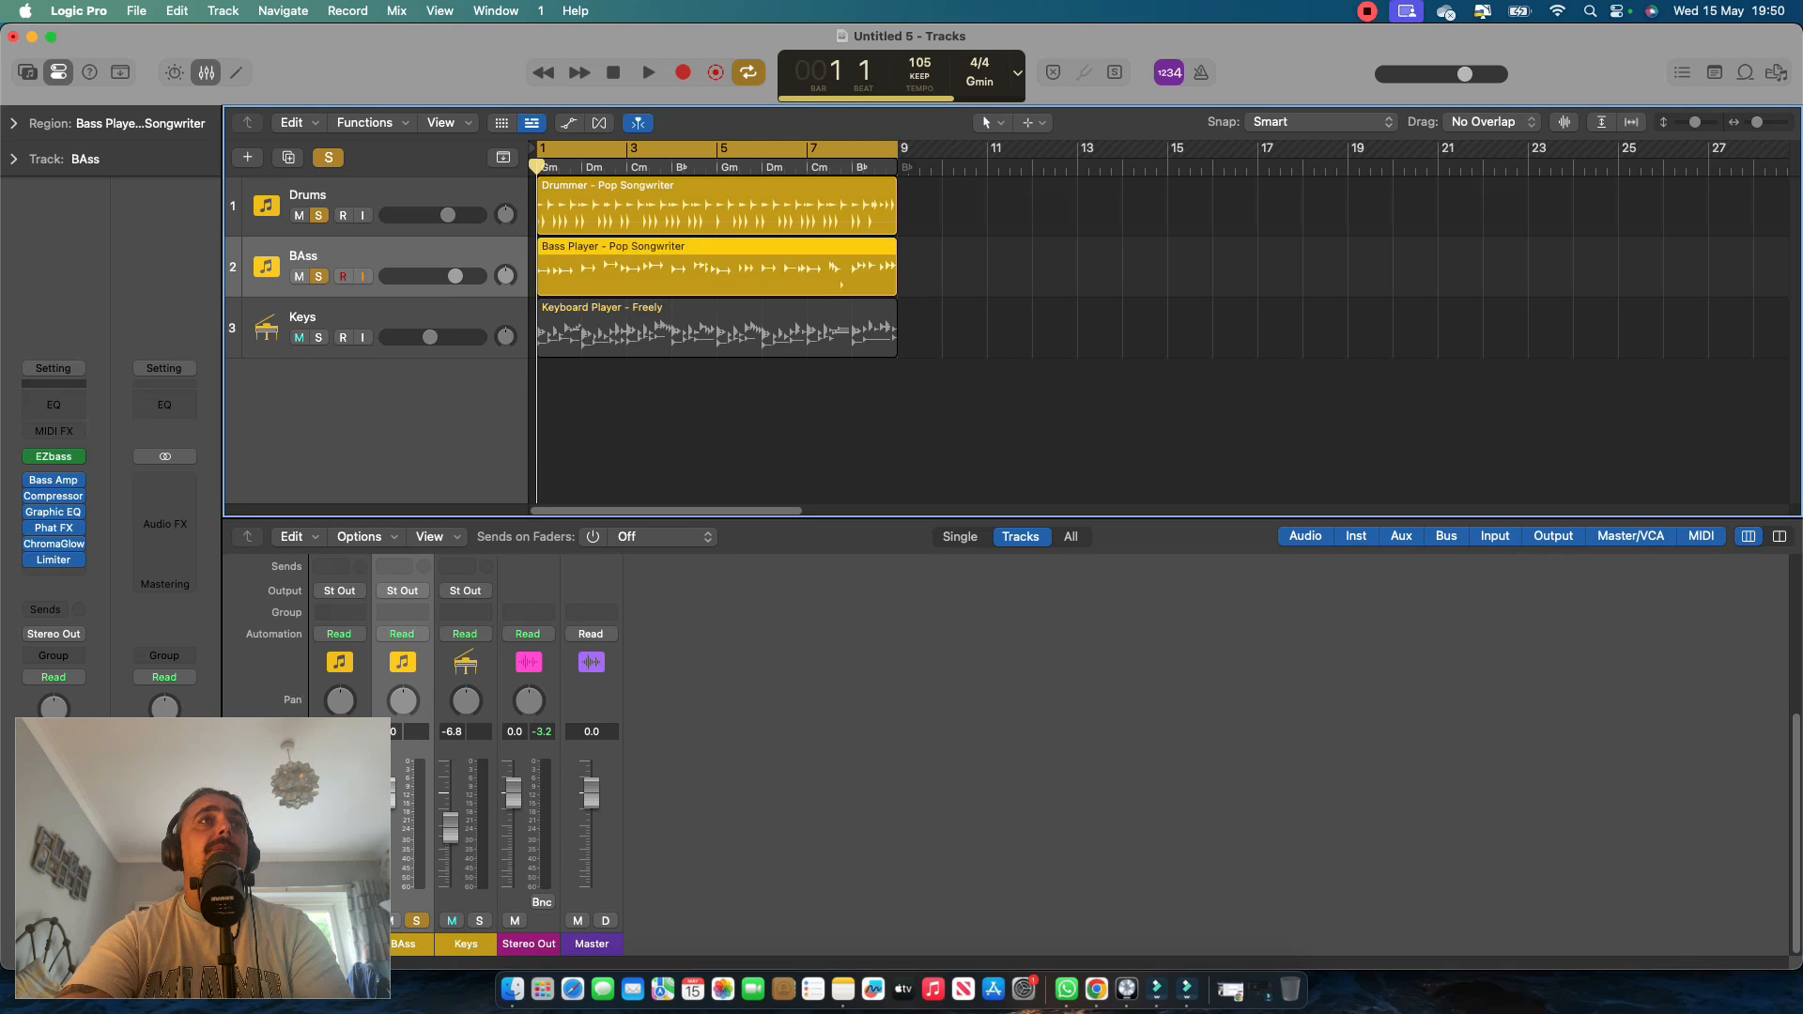
pyautogui.press('space')
# During playback, add a second Pop Songwriter Drummer region at bar 9 on the Drums track and lower its Complexity to about a quarter.
pyautogui.press('space')
pyautogui.click(318, 337)
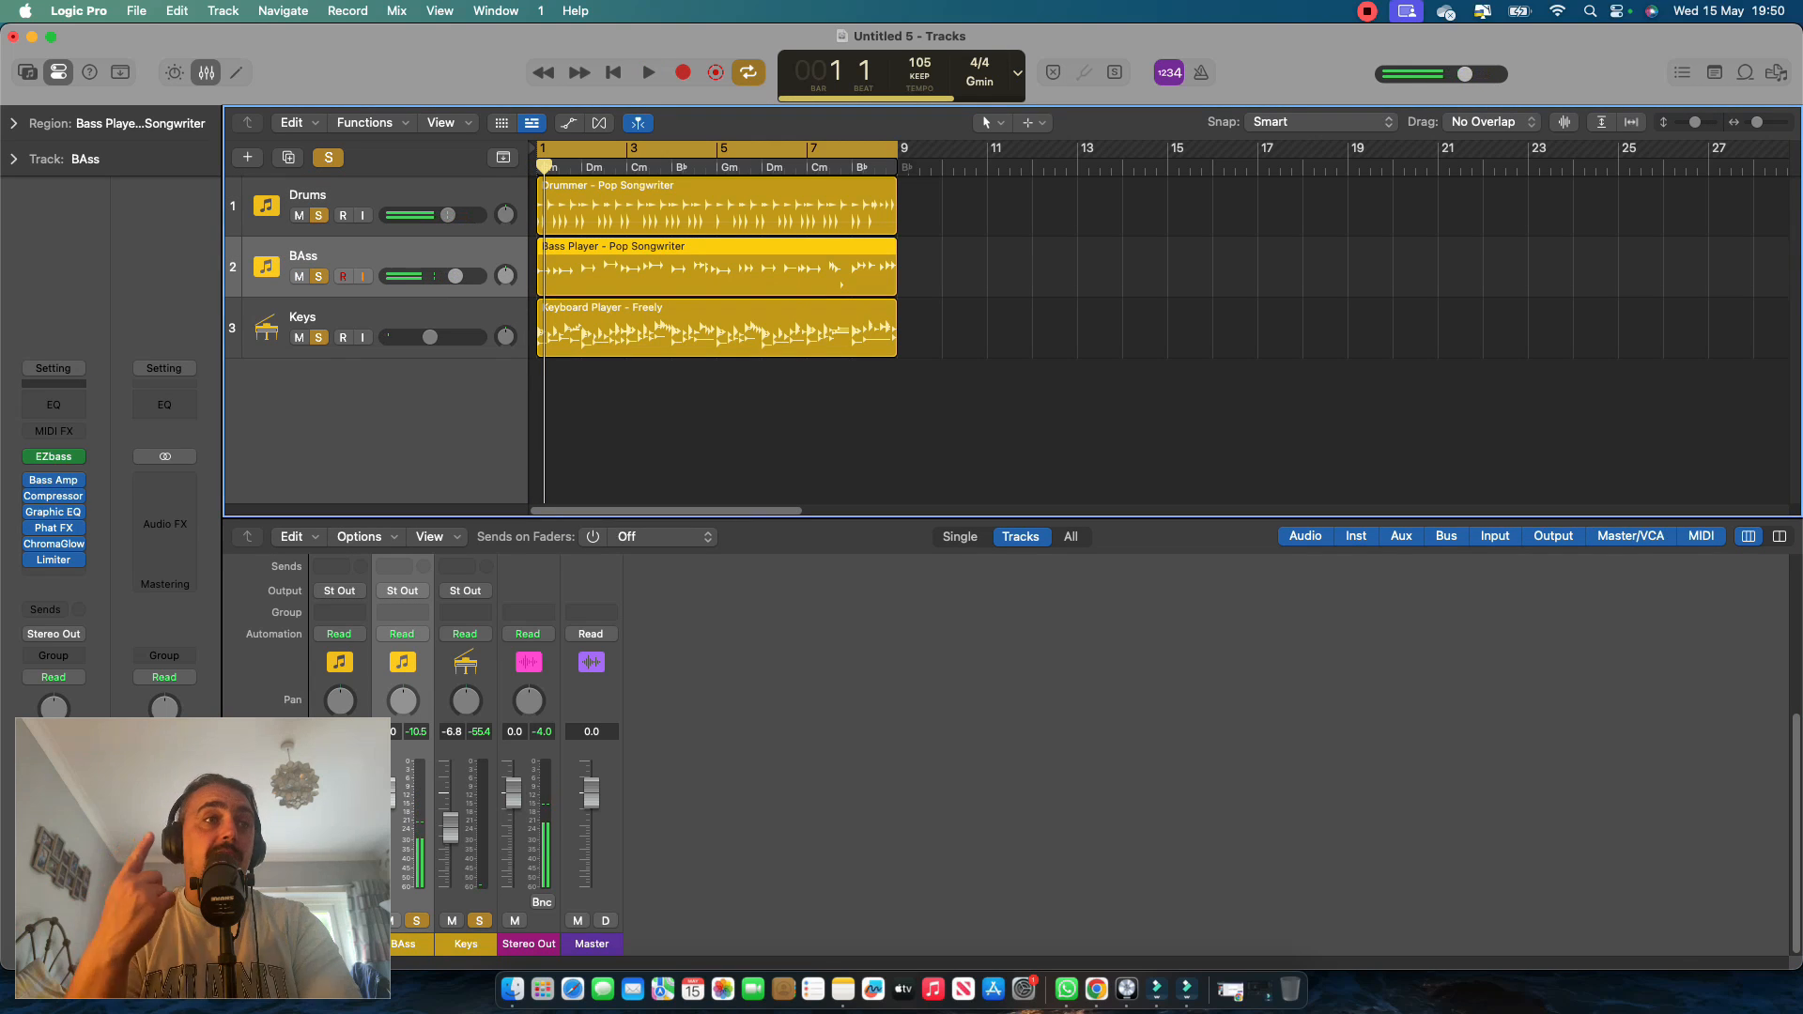
pyautogui.press('space')
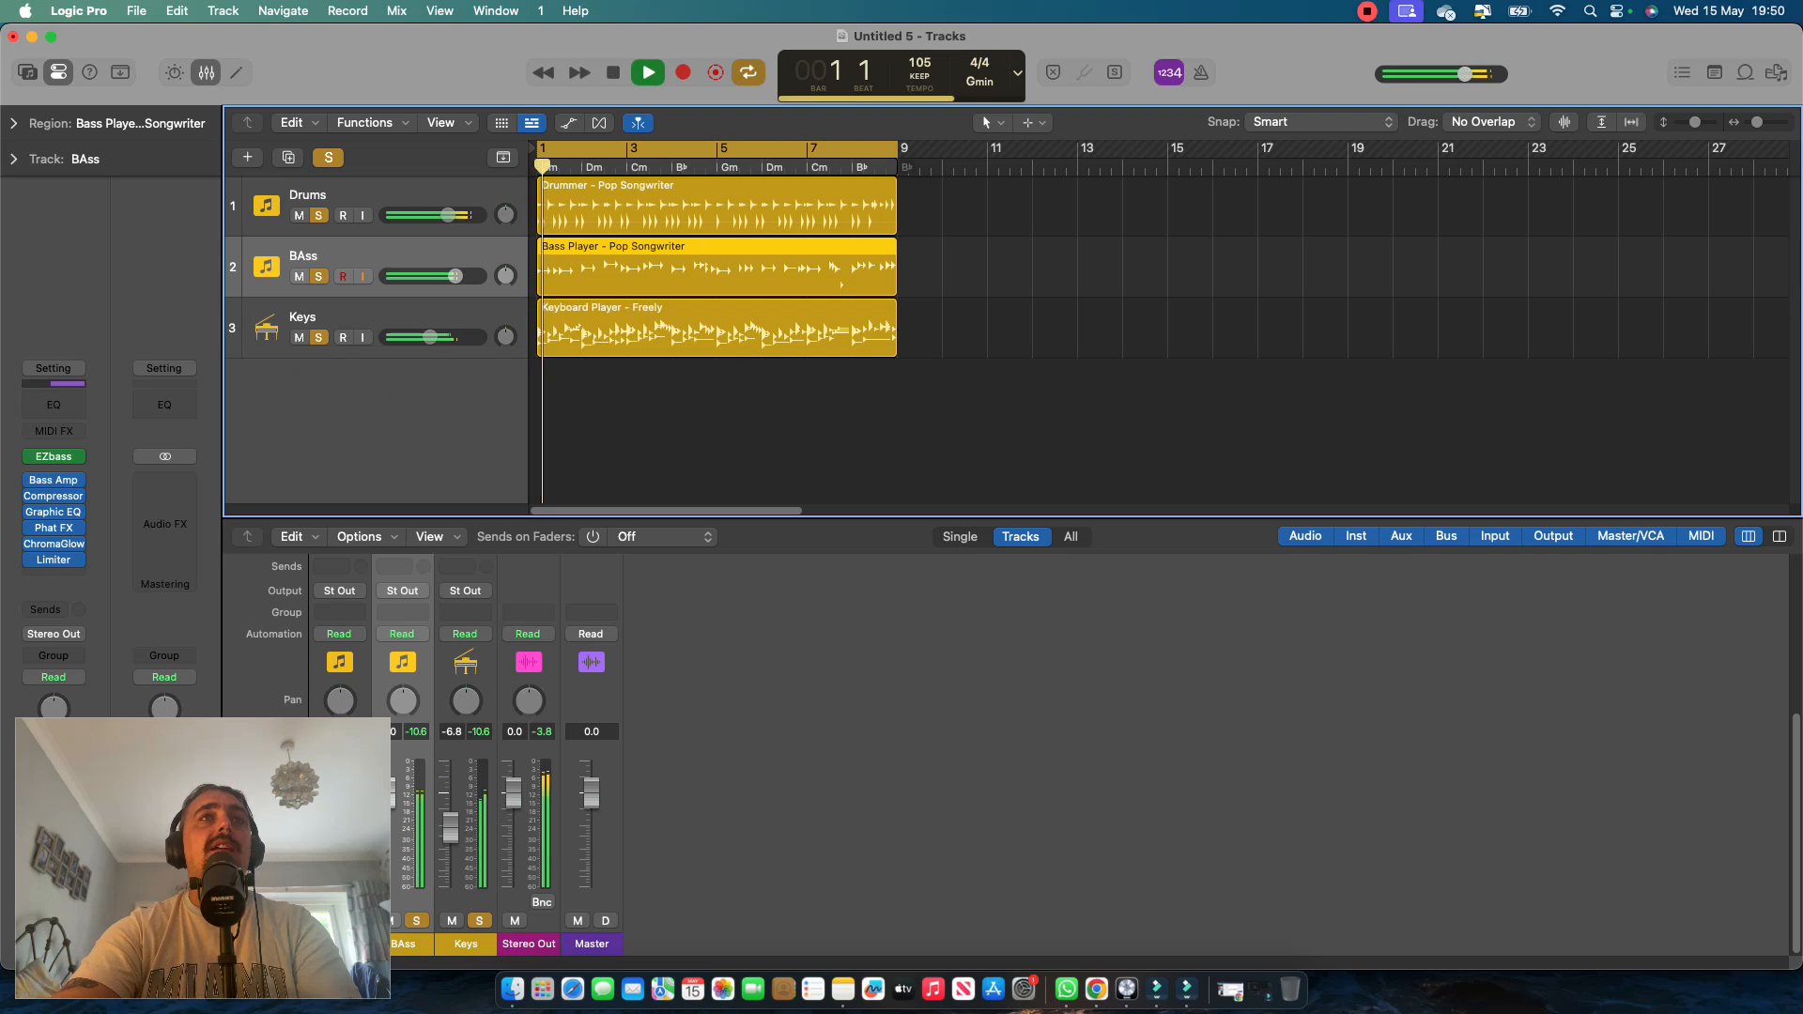
pyautogui.click(908, 206)
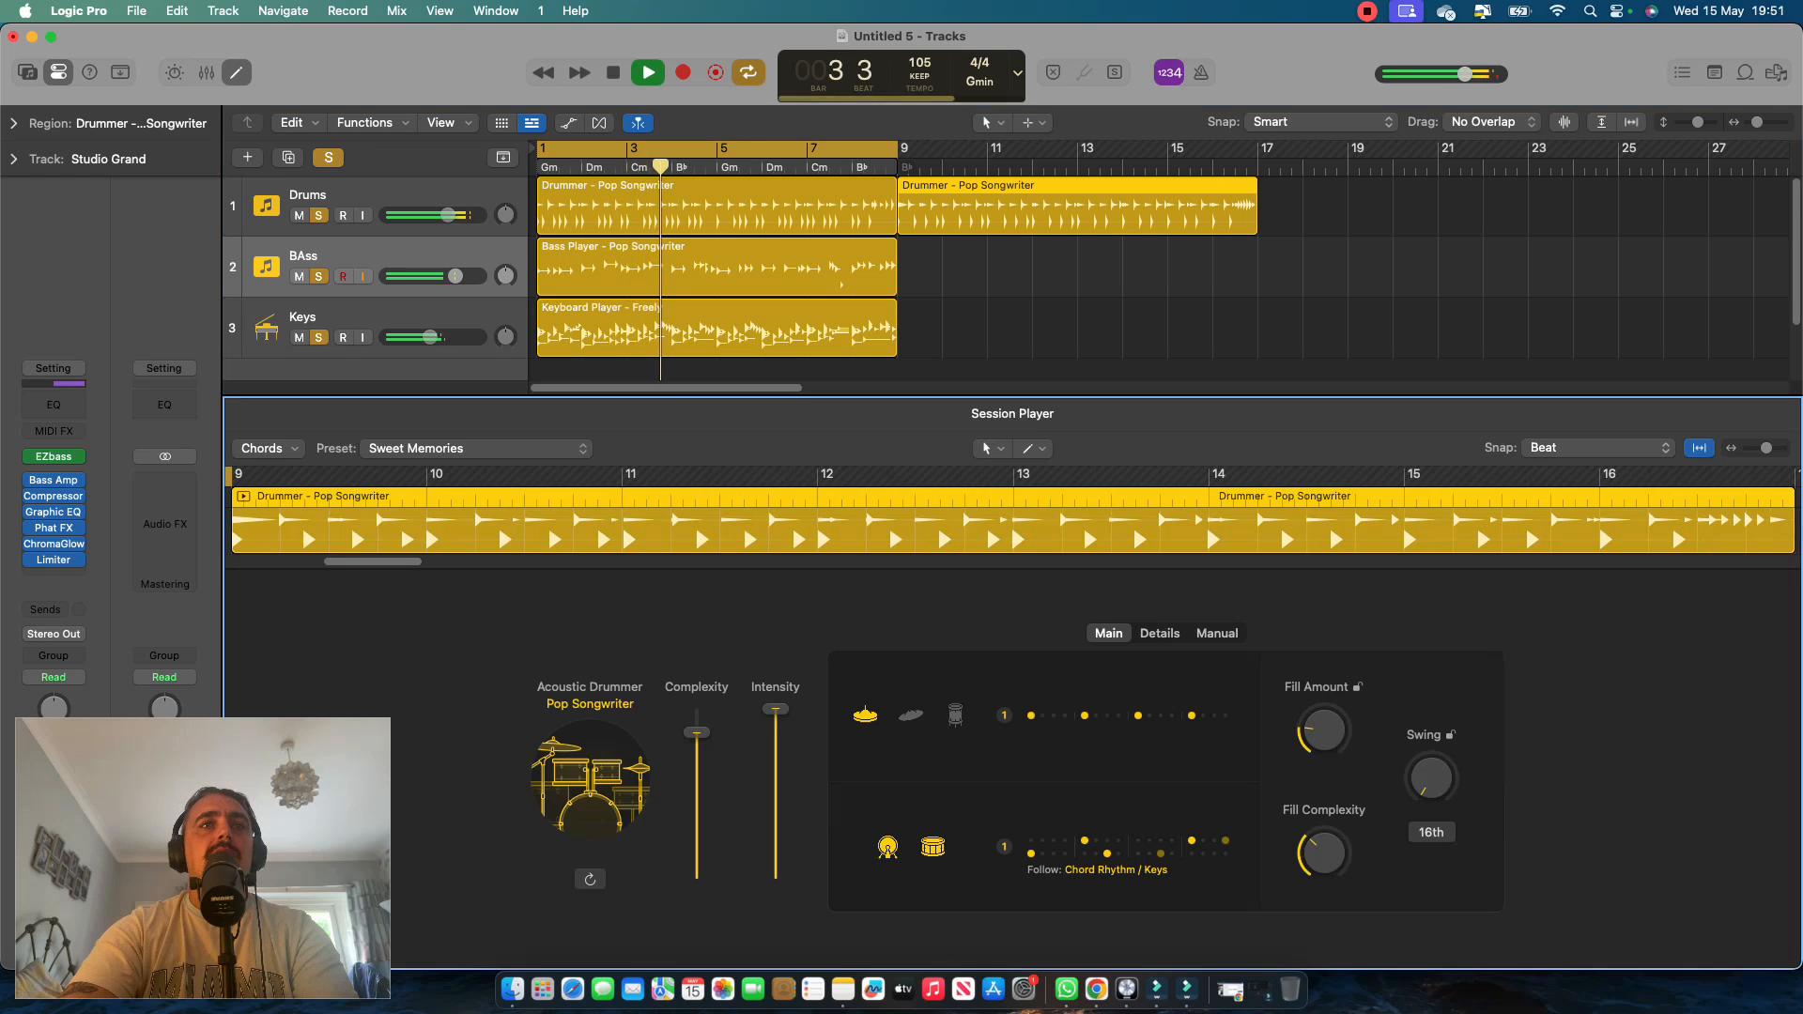
pyautogui.moveTo(695, 732); pyautogui.dragTo(696, 831)
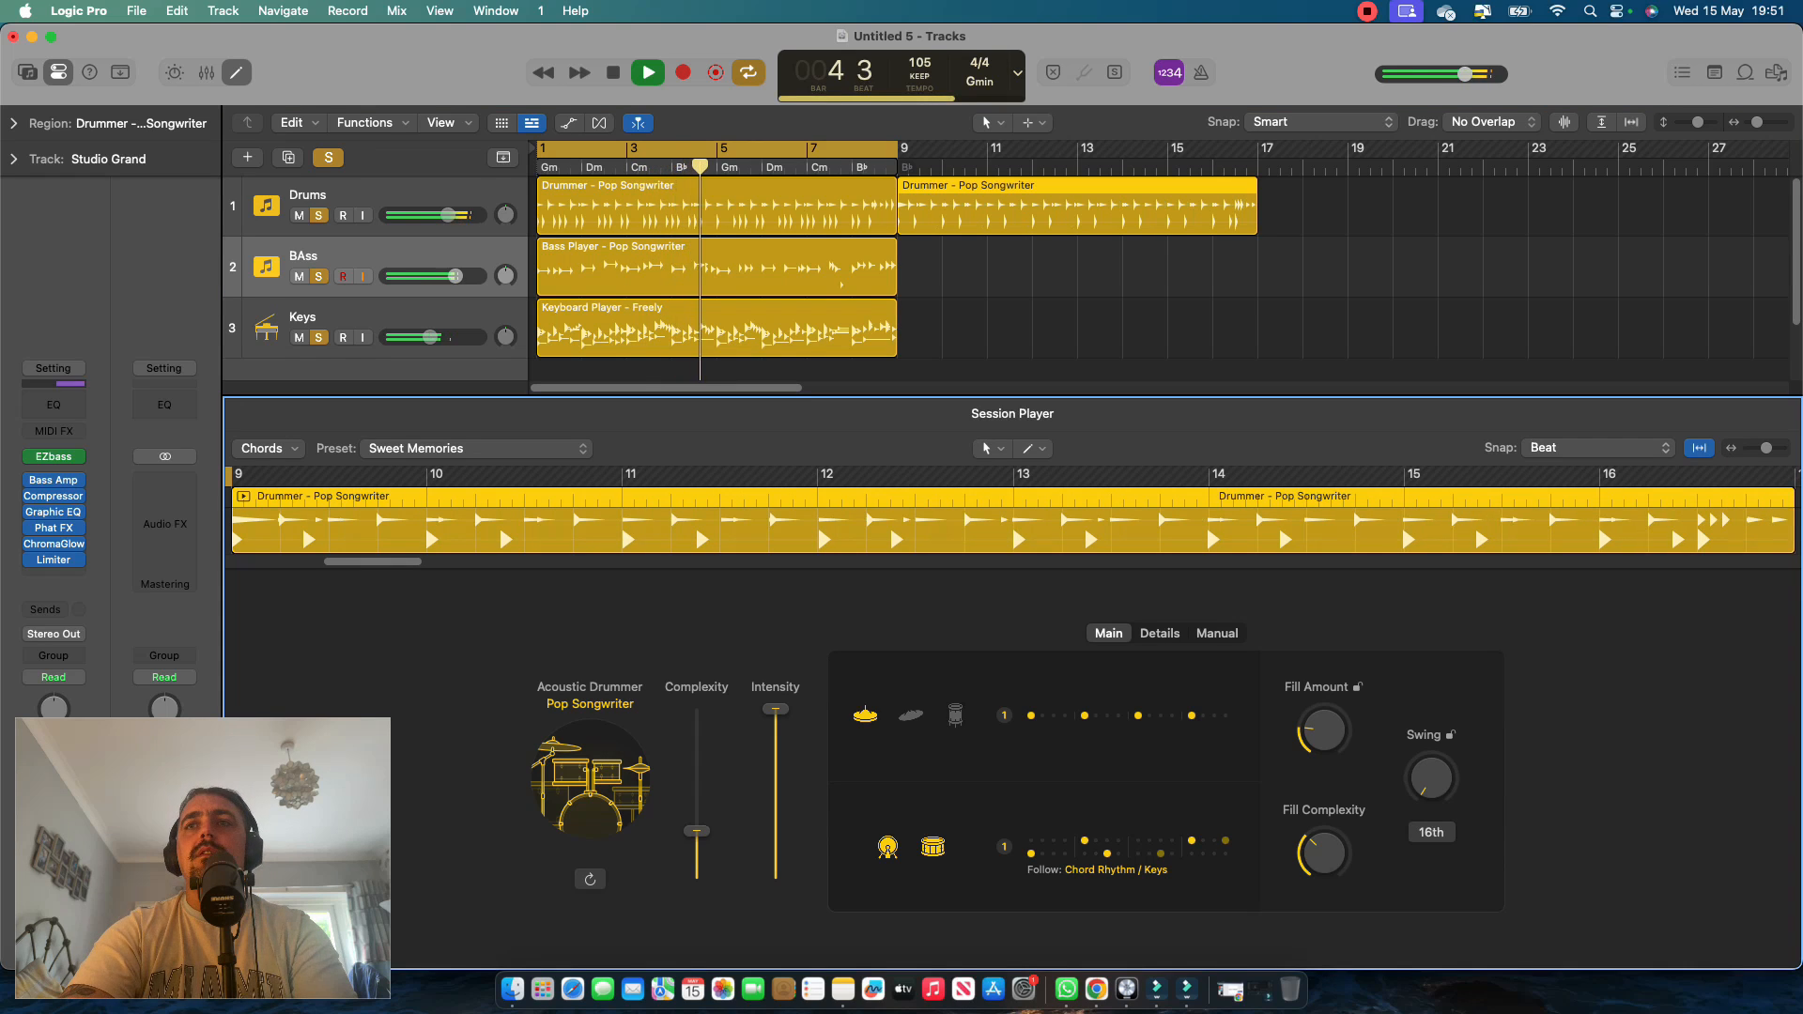
pyautogui.moveTo(1324, 729)
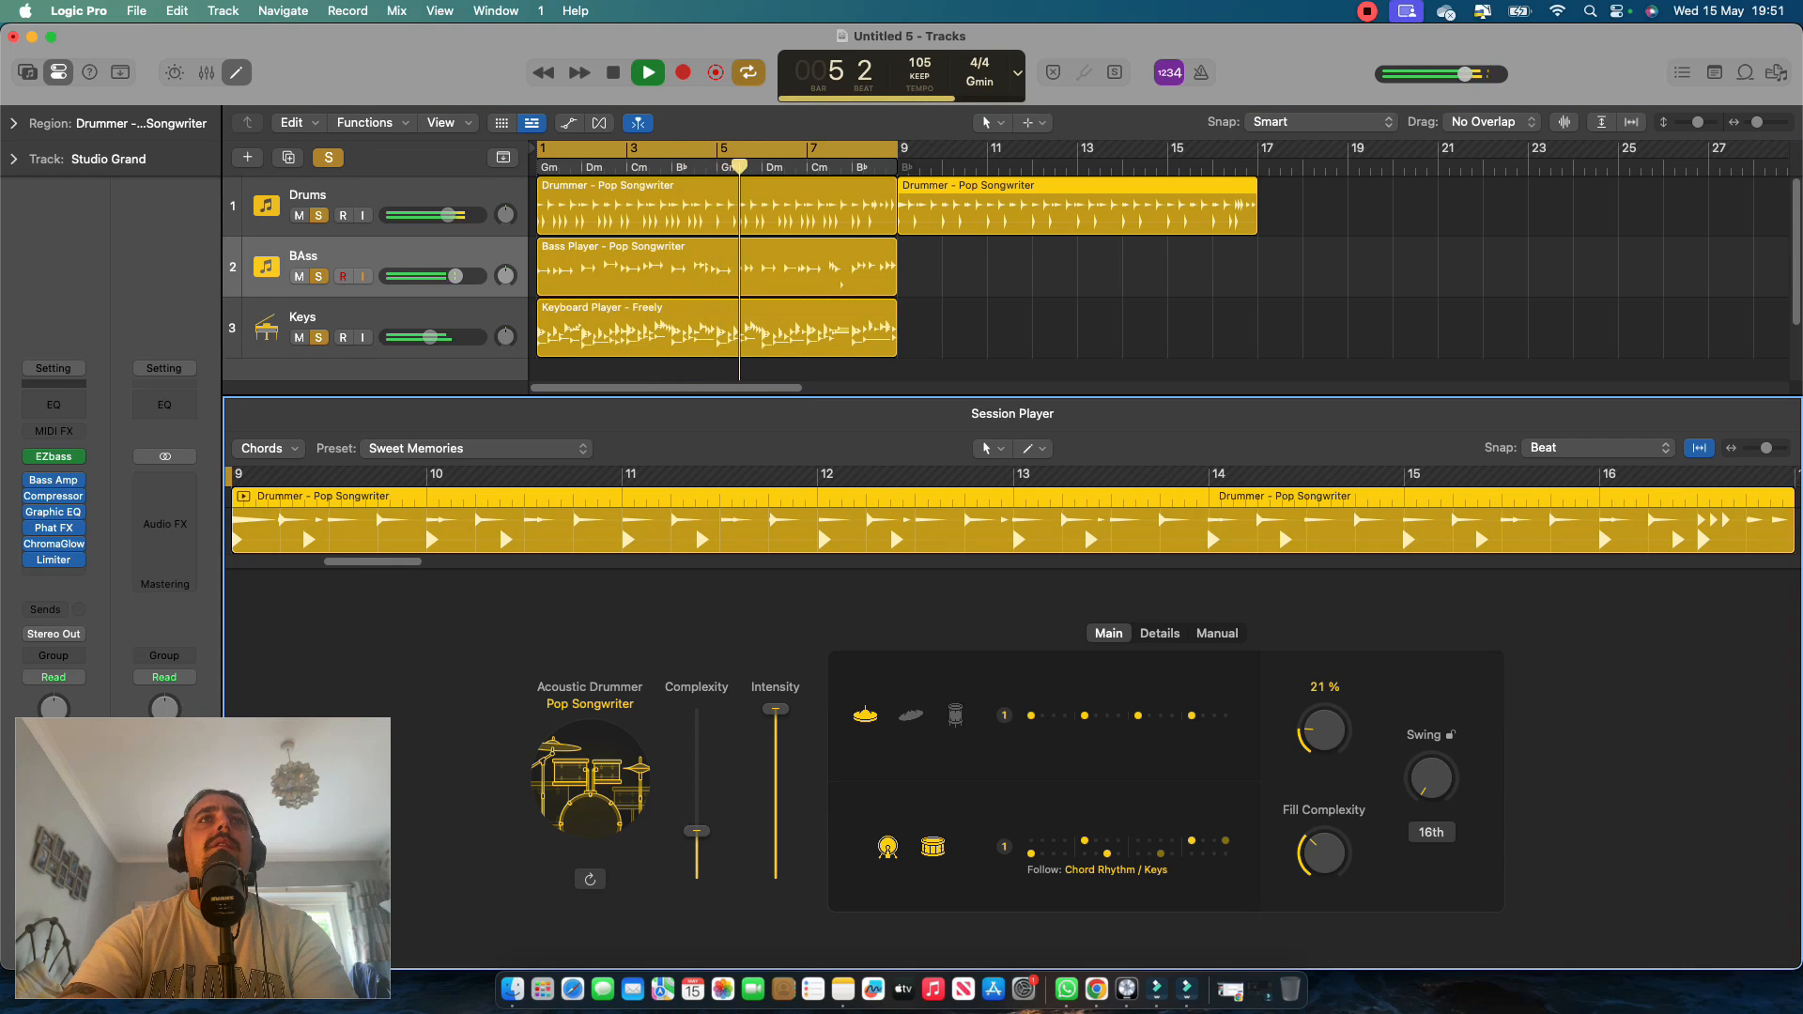
# Add a Bass Player region at bar 9 on the BAss track, set Fill Amount to 8% and Fill Complexity to 6%, and stop playback.
pyautogui.click(909, 266)
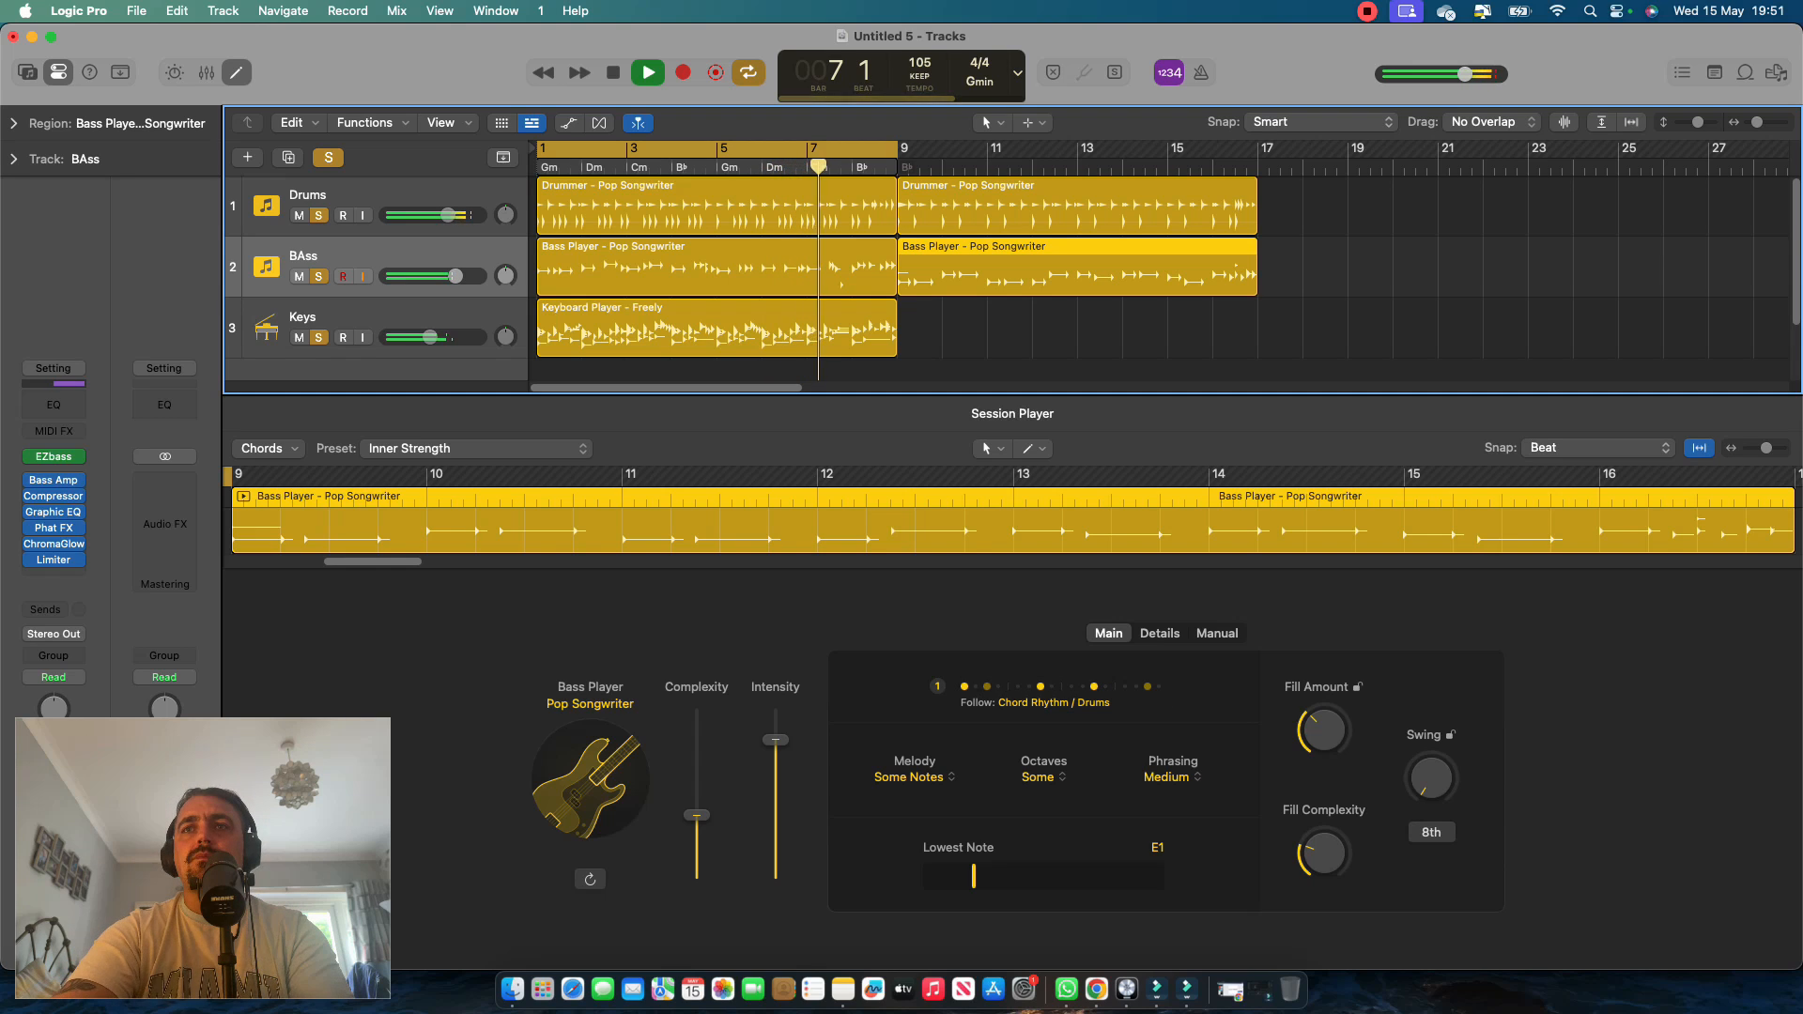
pyautogui.moveTo(1324, 730); pyautogui.dragTo(1324, 744)
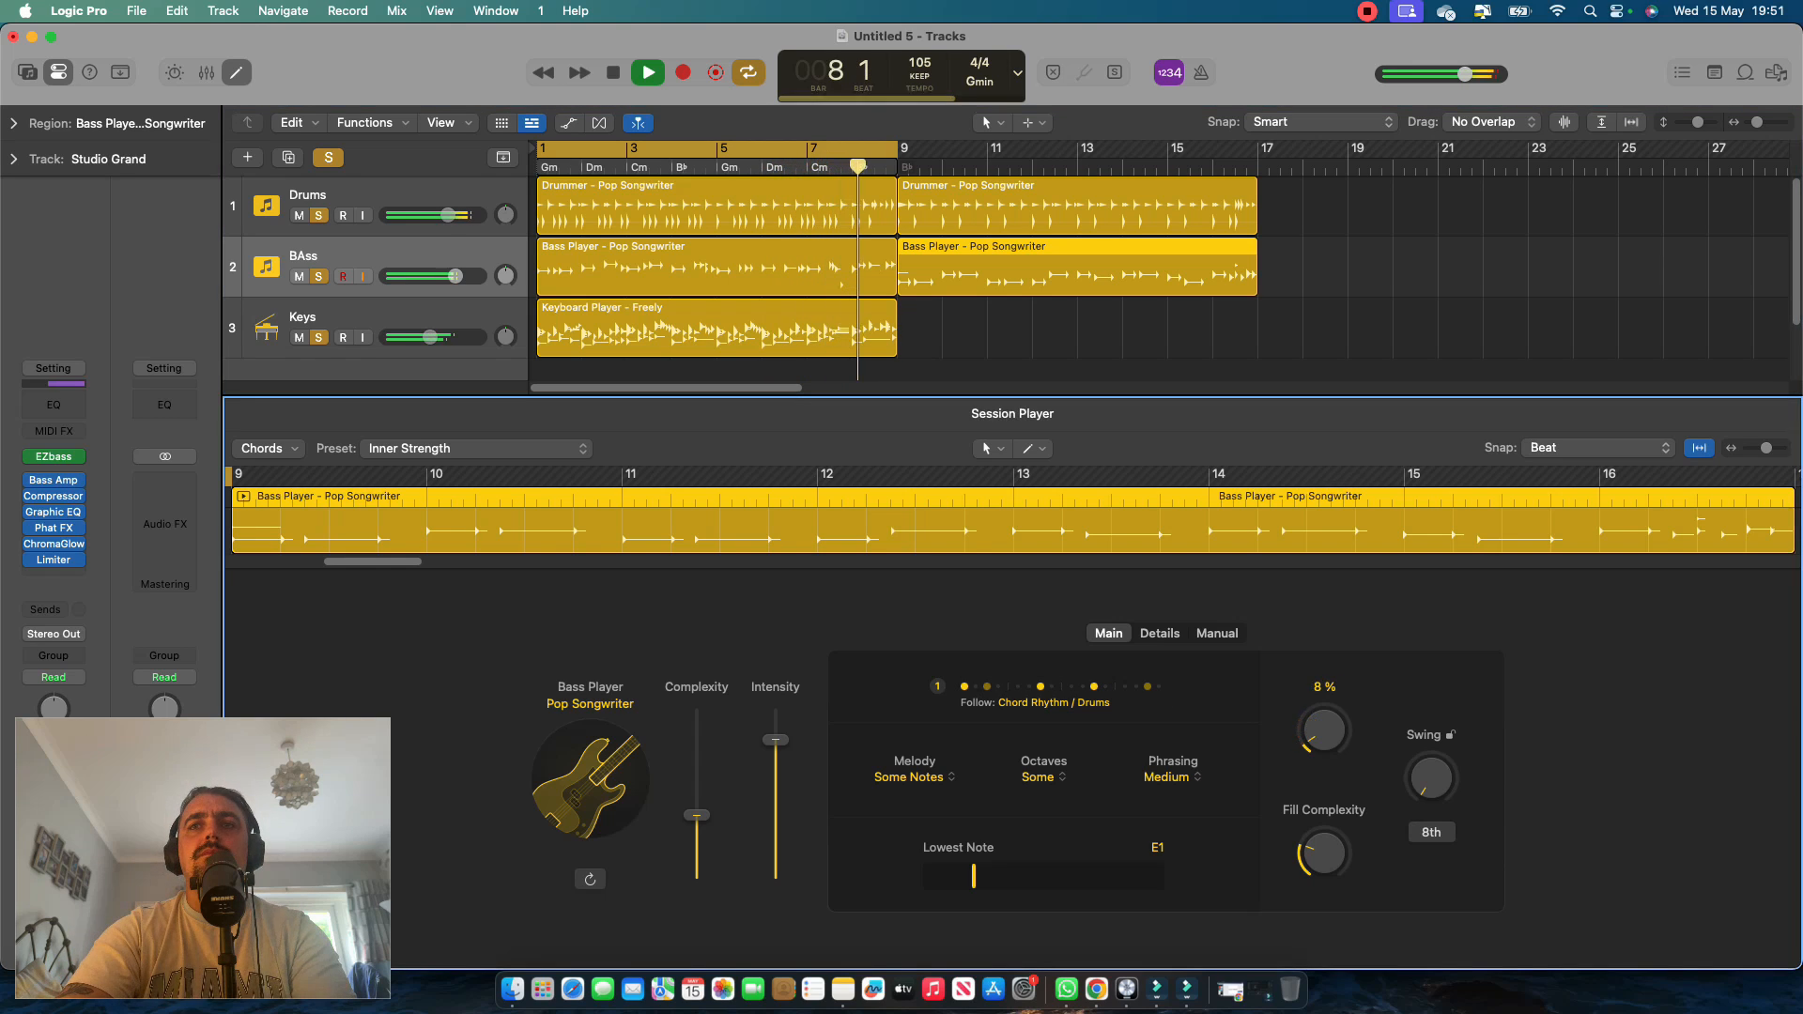
pyautogui.moveTo(1324, 853); pyautogui.dragTo(1325, 874)
pyautogui.press('space')
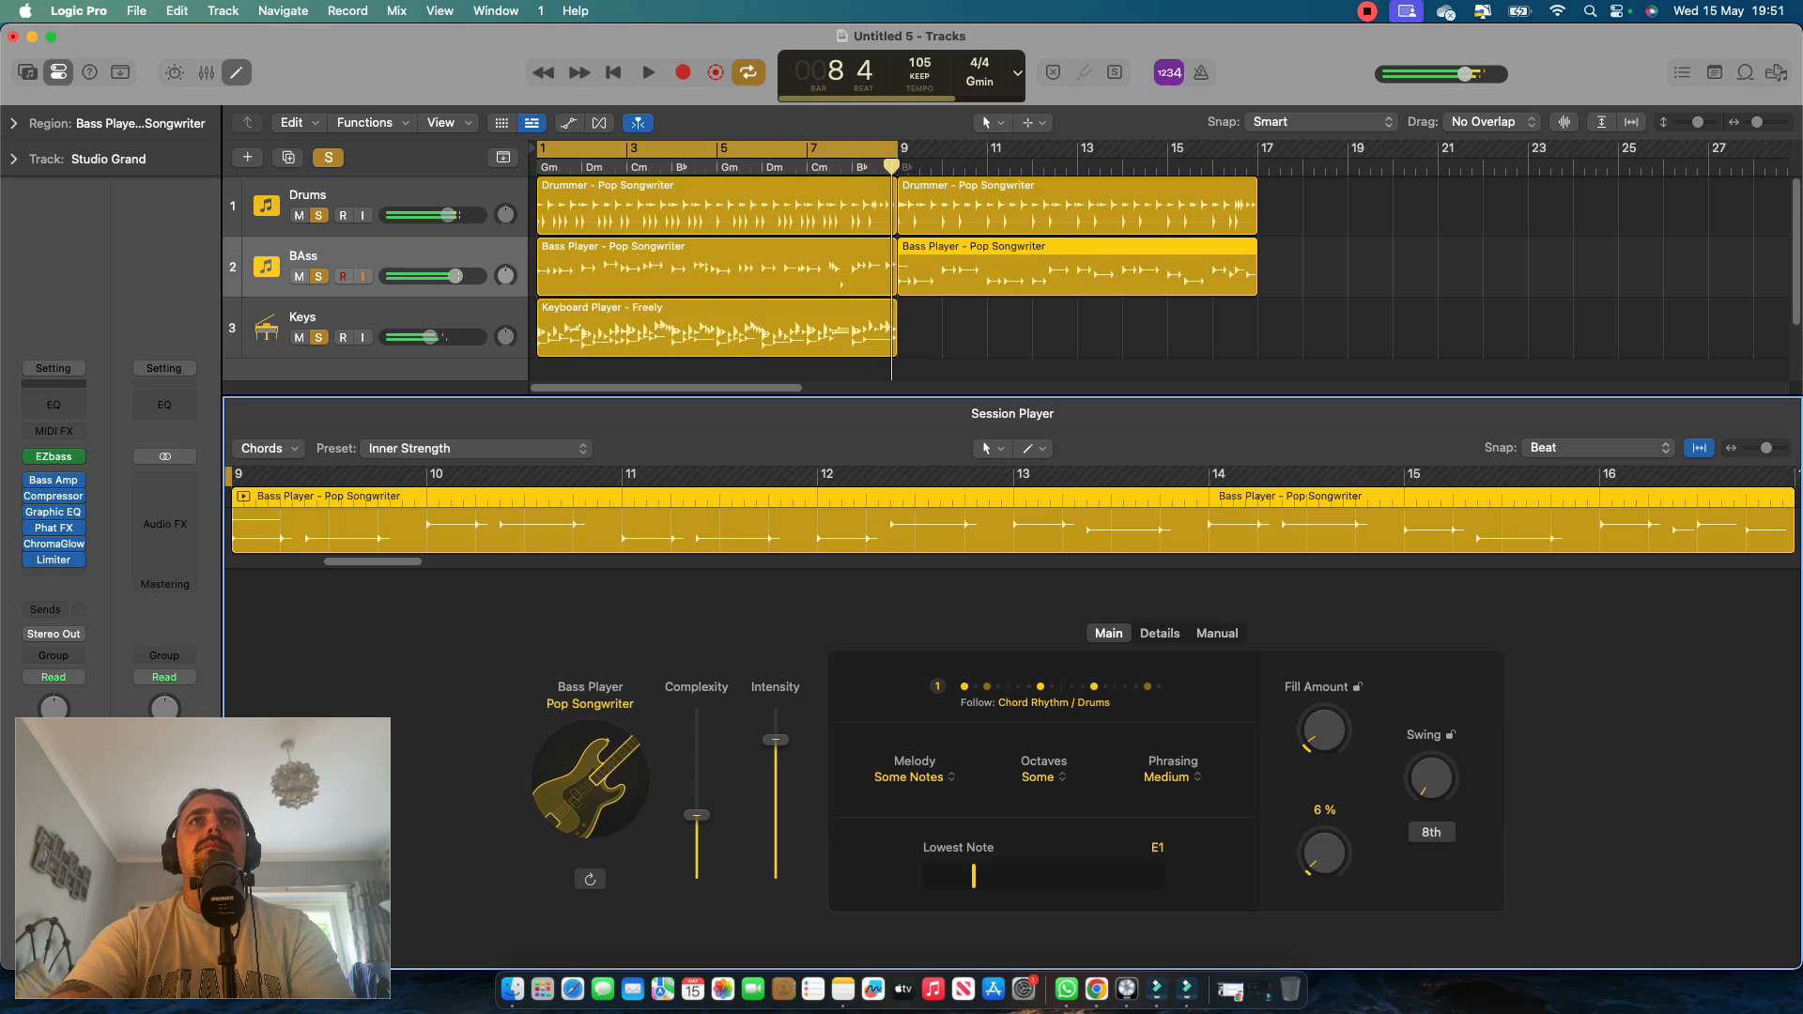
# Turn off cycle mode and audition the new drum and bass regions from just before bar 9.
pyautogui.click(771, 148)
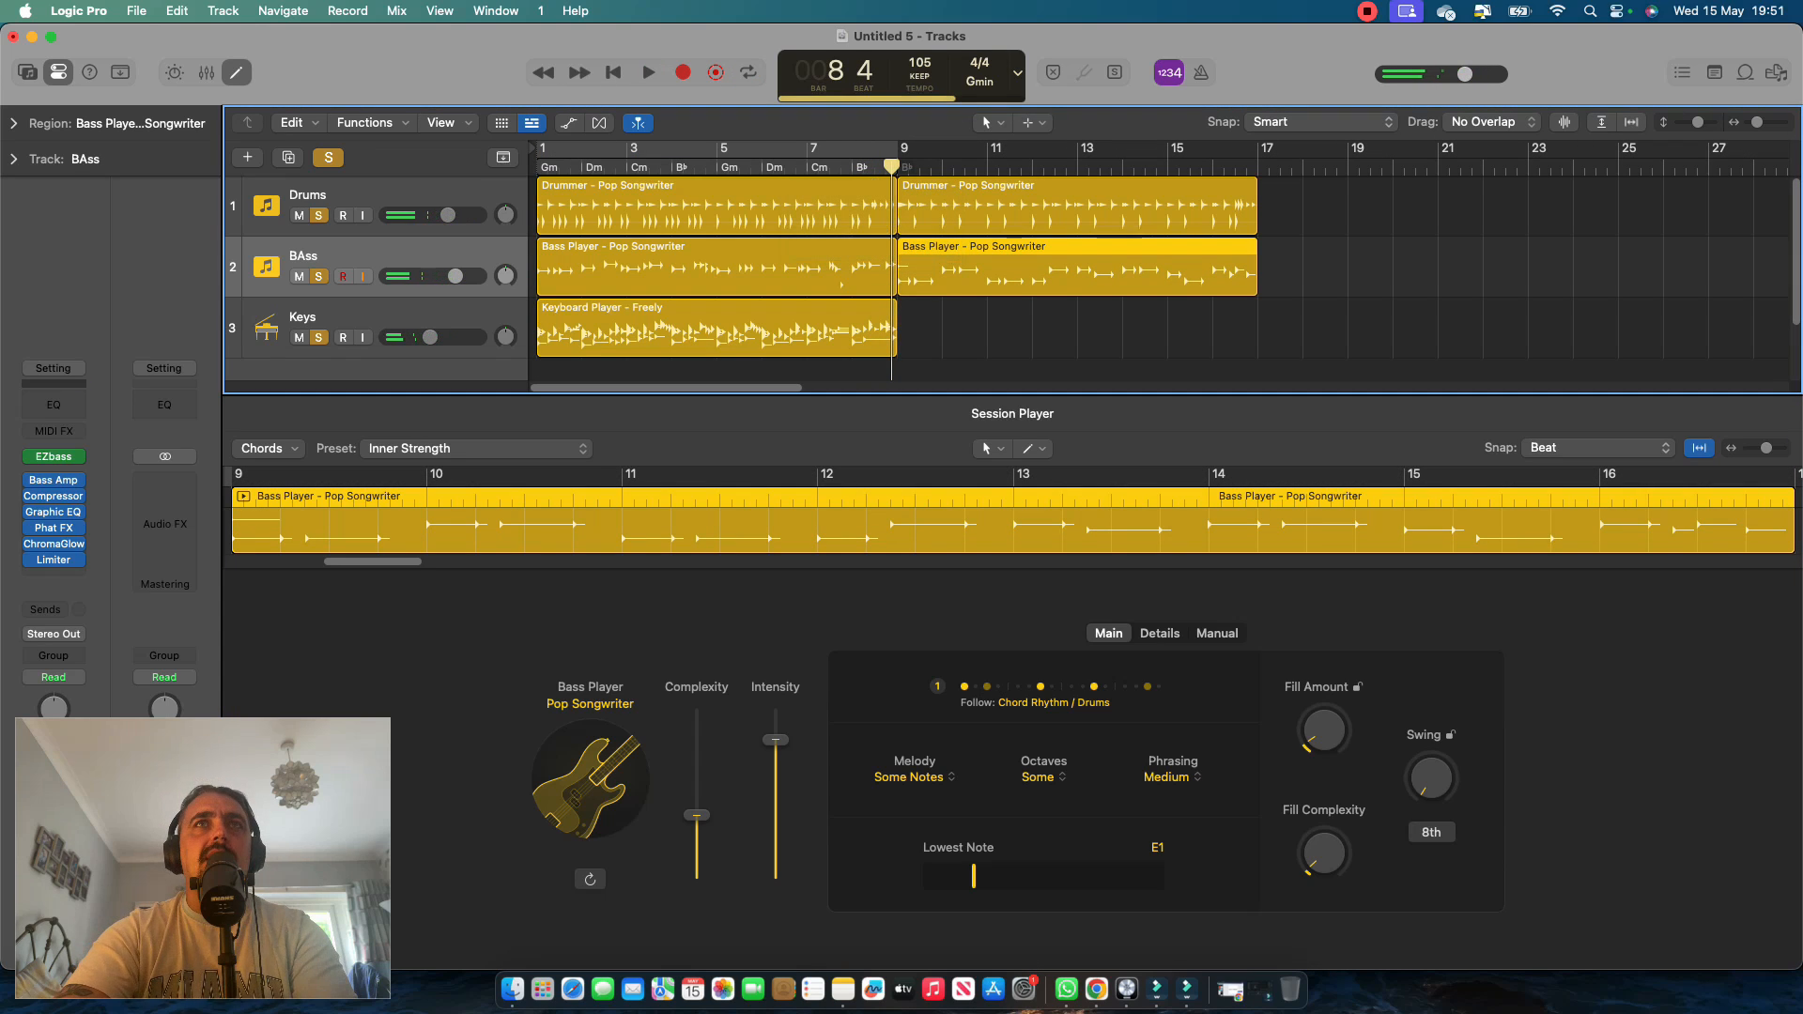
pyautogui.press('space')
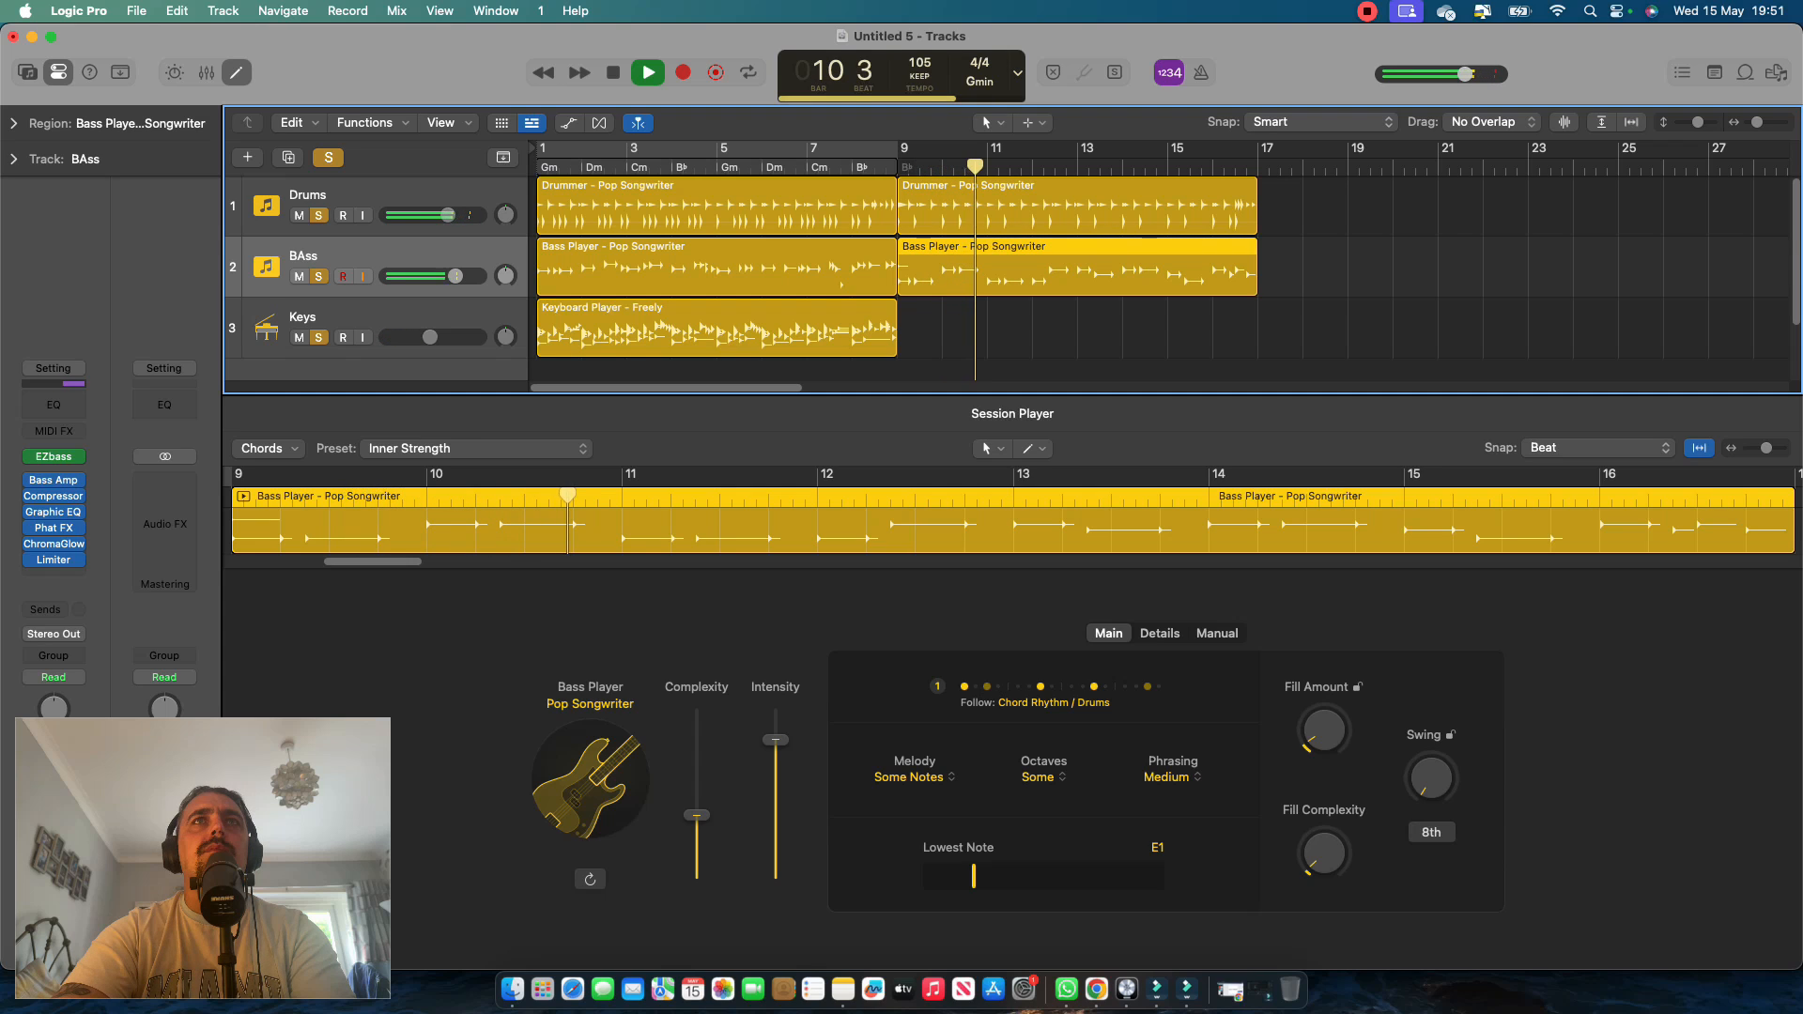
pyautogui.press('space')
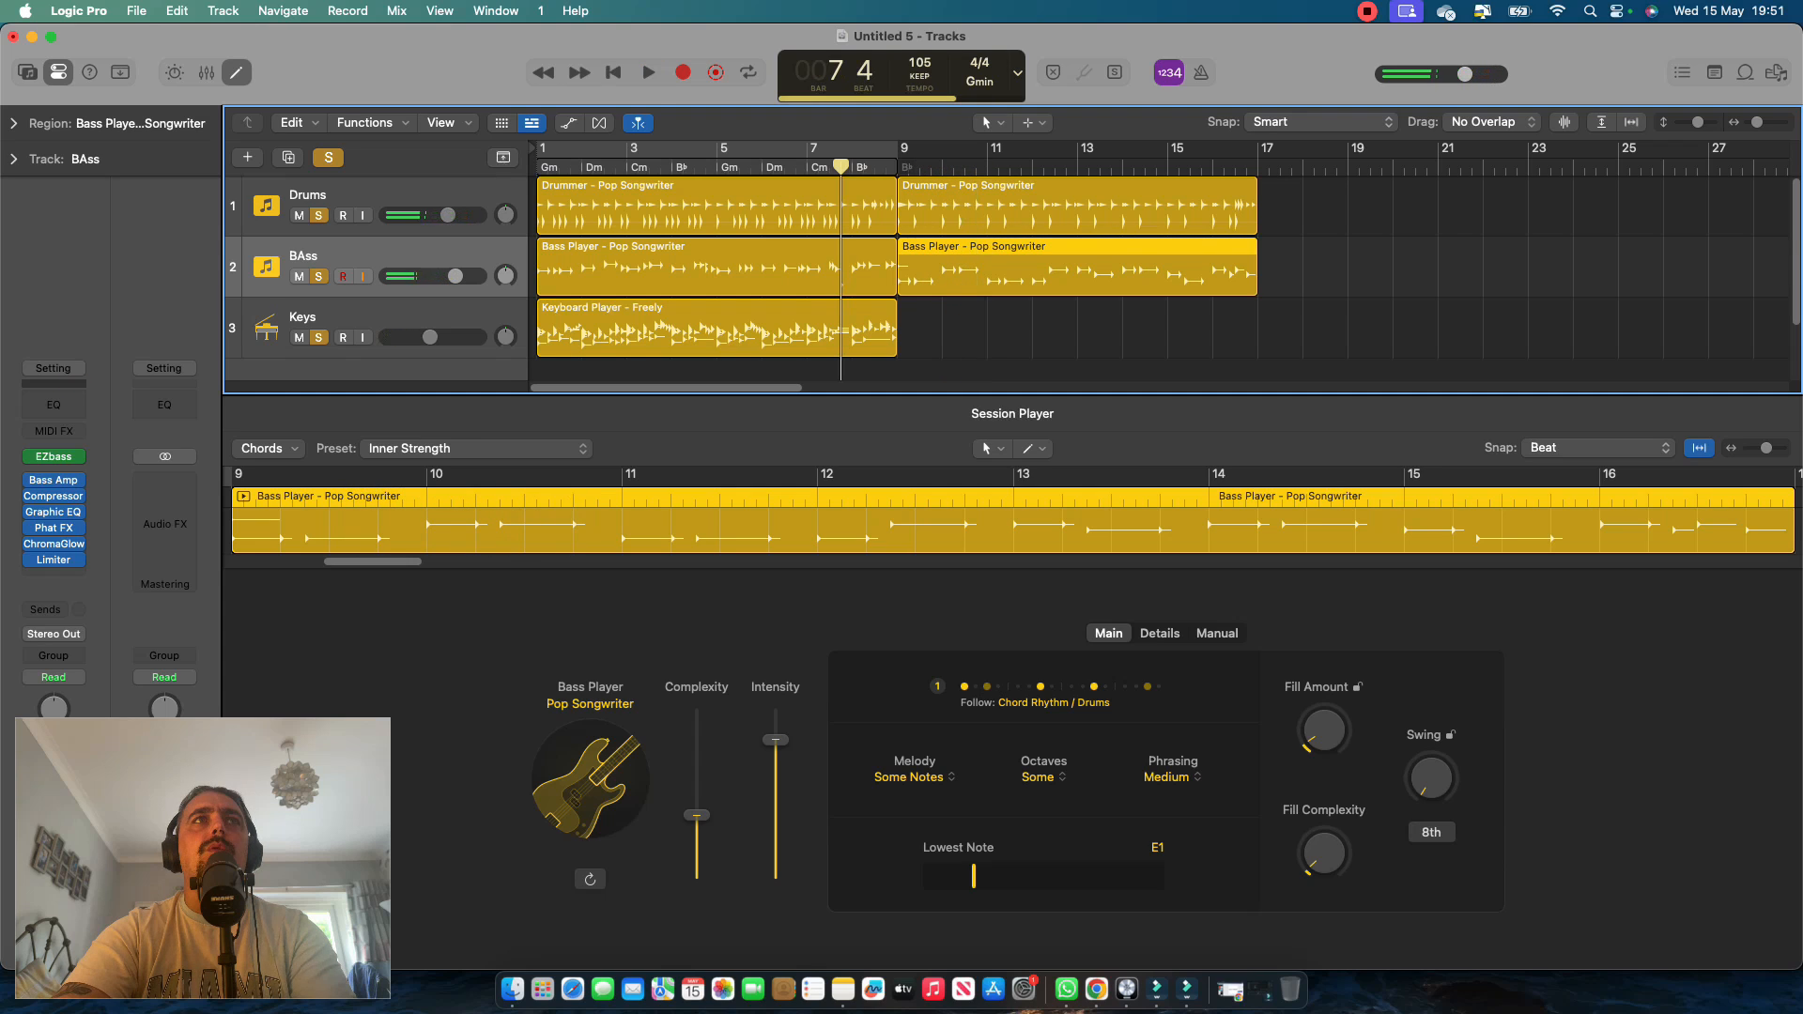
# Reveal the global tracks, copy the Chord track's eight-bar progression from bar 1 to bar 9, and hide the global tracks again.
pyautogui.press('g')
pyautogui.click(580, 284)
pyautogui.rightClick(580, 284)
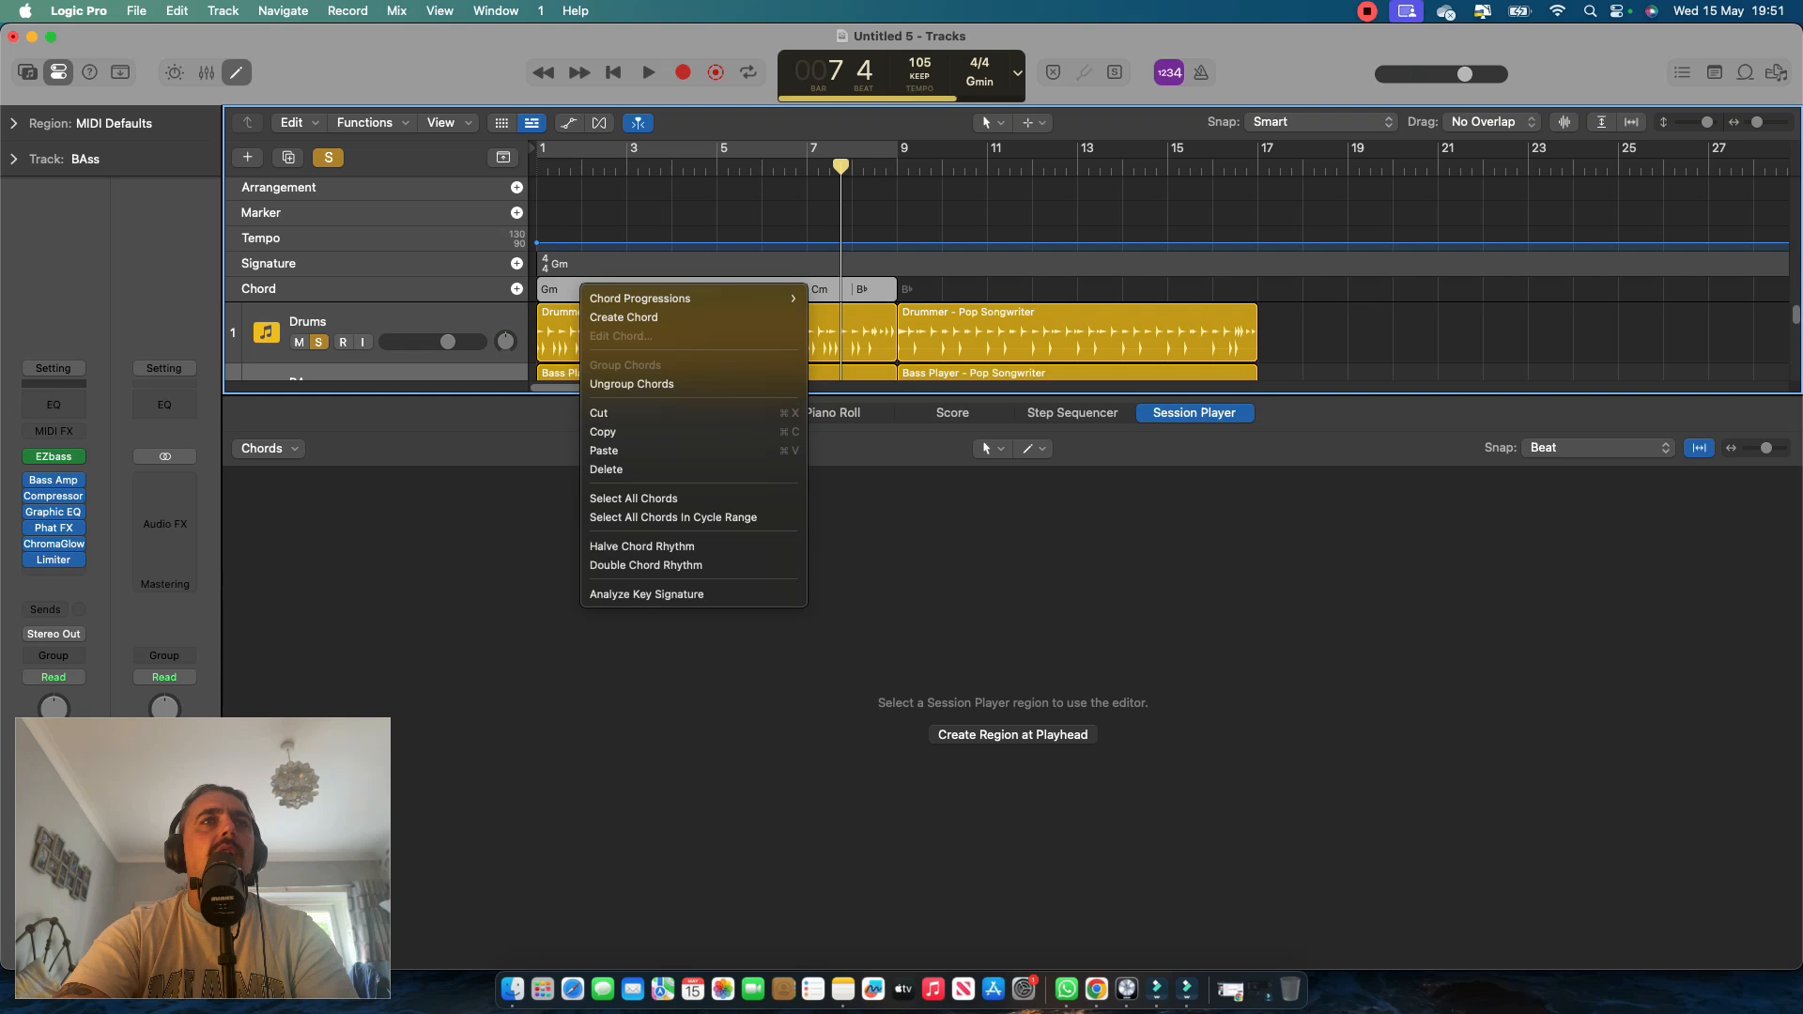
pyautogui.moveTo(695, 299)
pyautogui.click(852, 299)
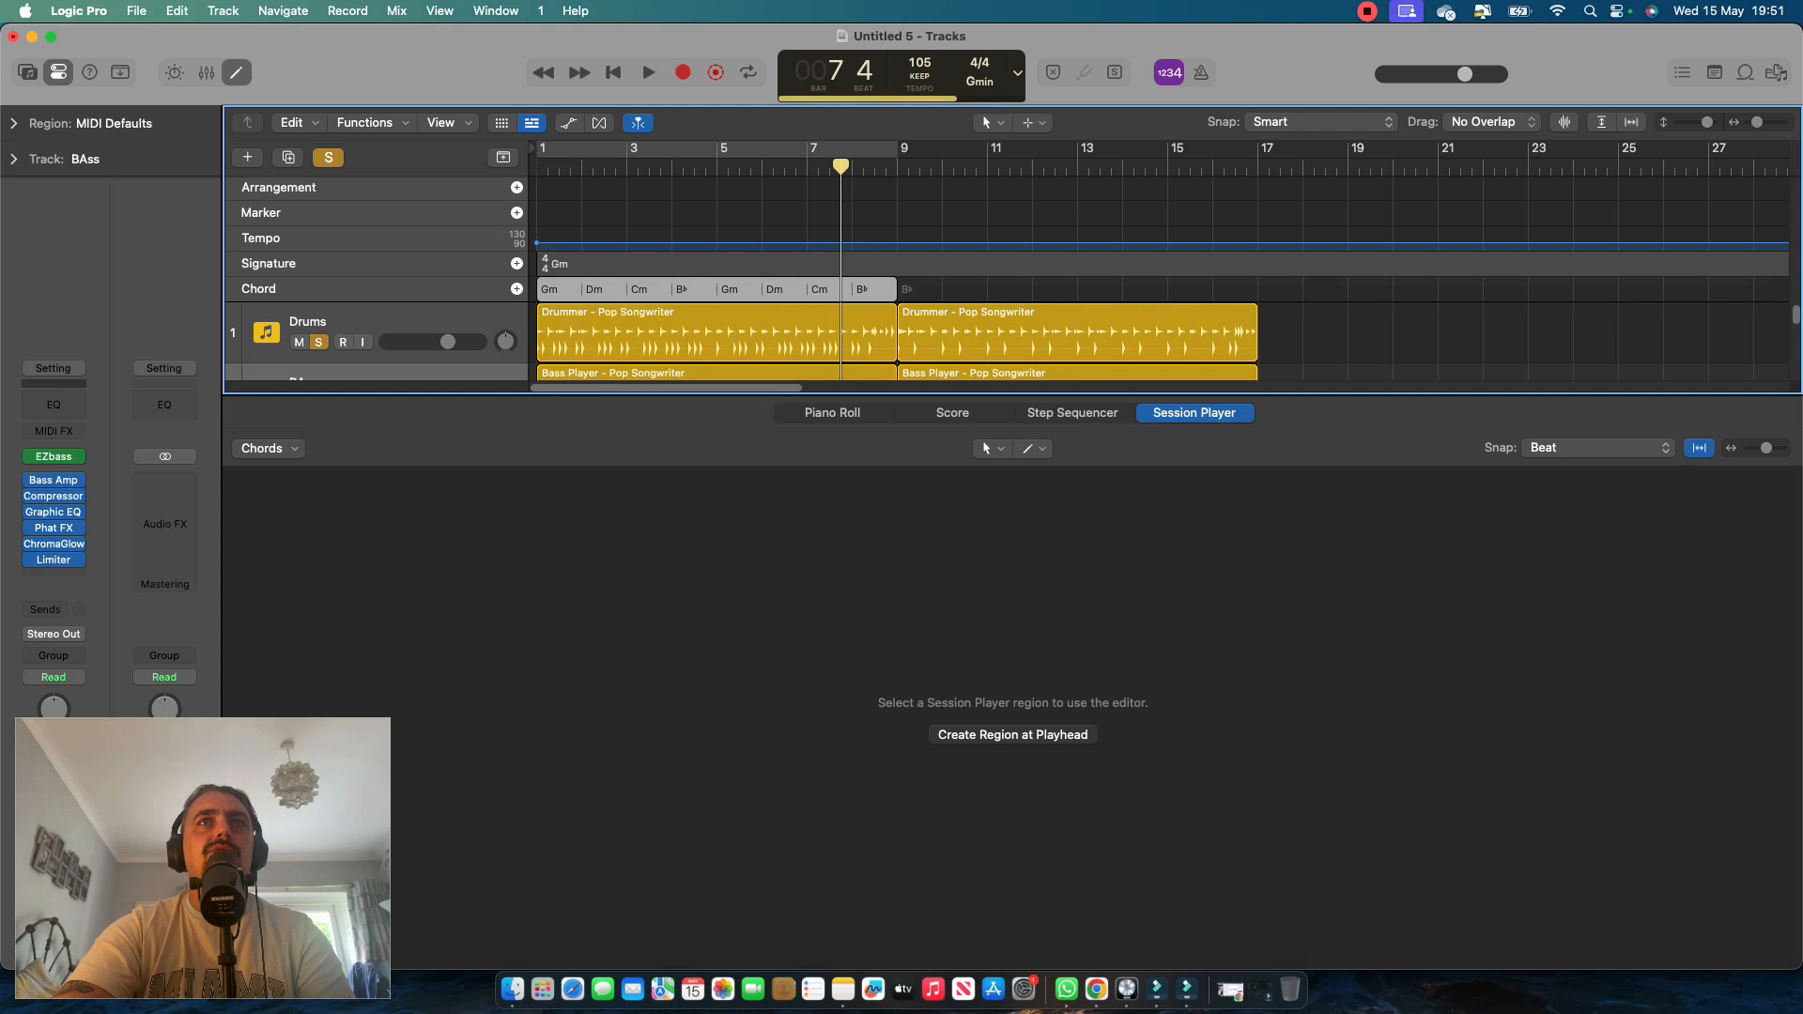
pyautogui.moveTo(633, 289); pyautogui.dragTo(1005, 290)
pyautogui.moveTo(1002, 305); pyautogui.dragTo(1002, 305)
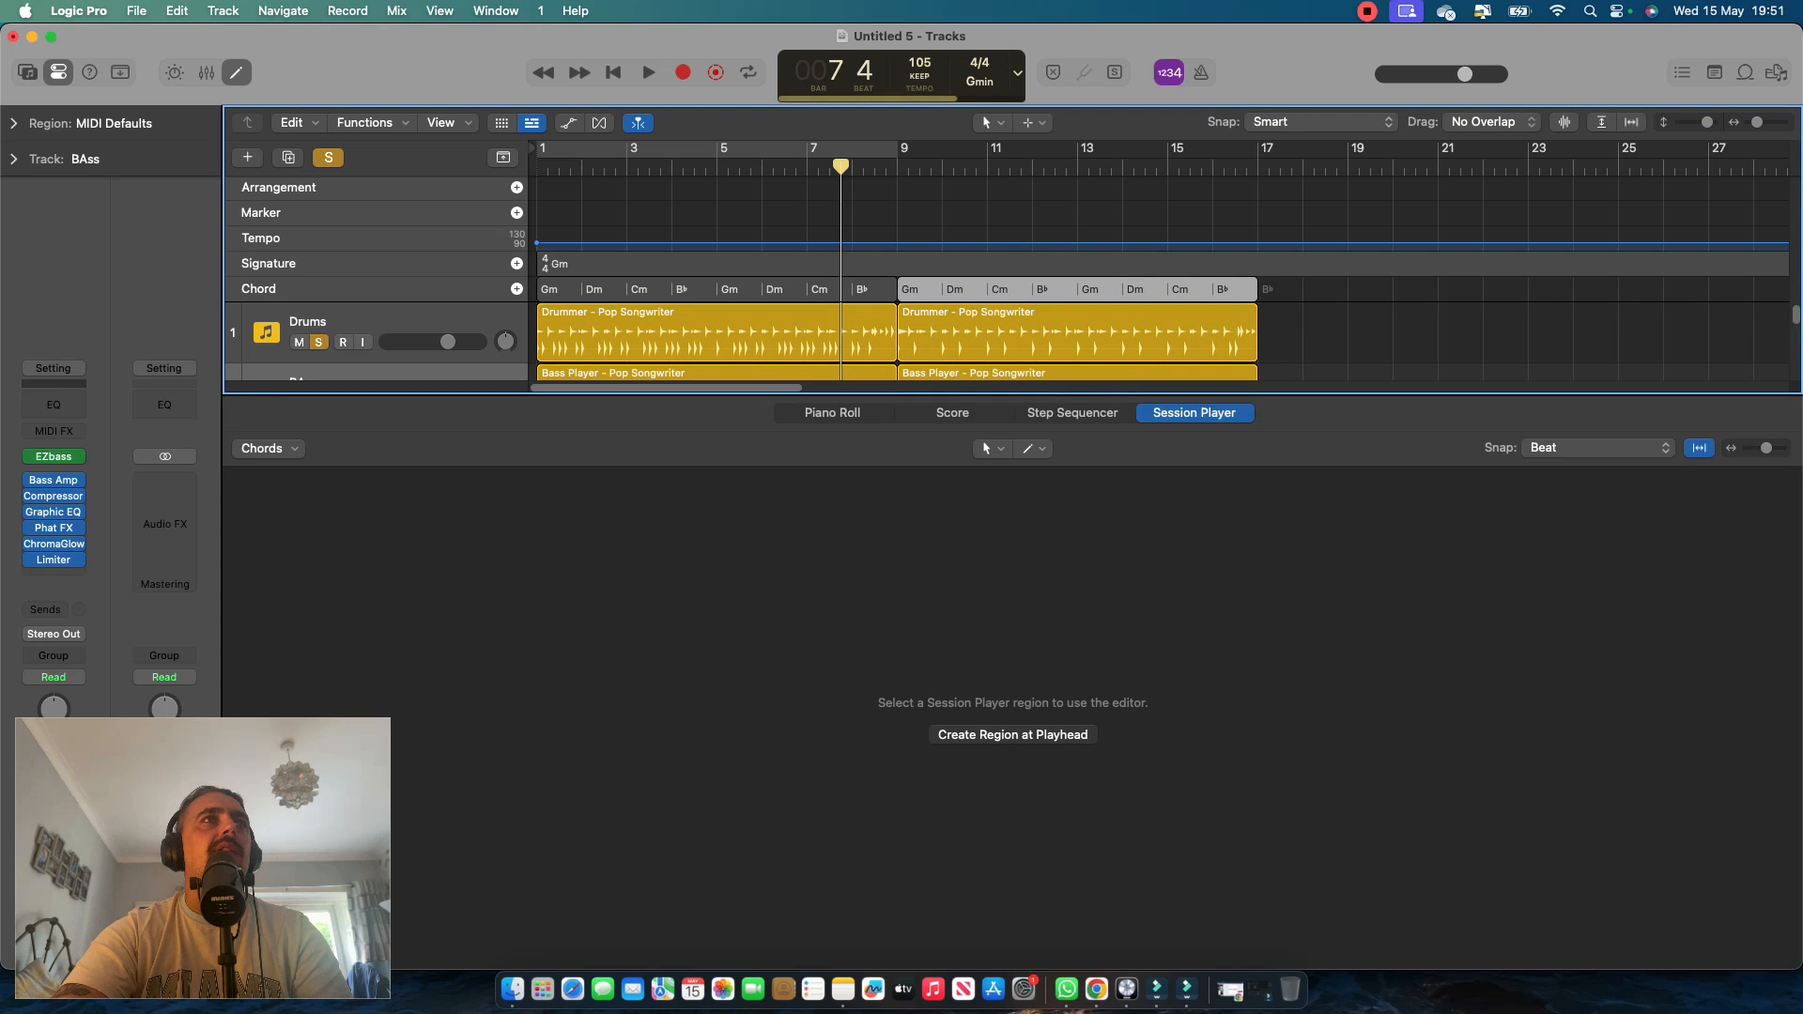
pyautogui.press('g')
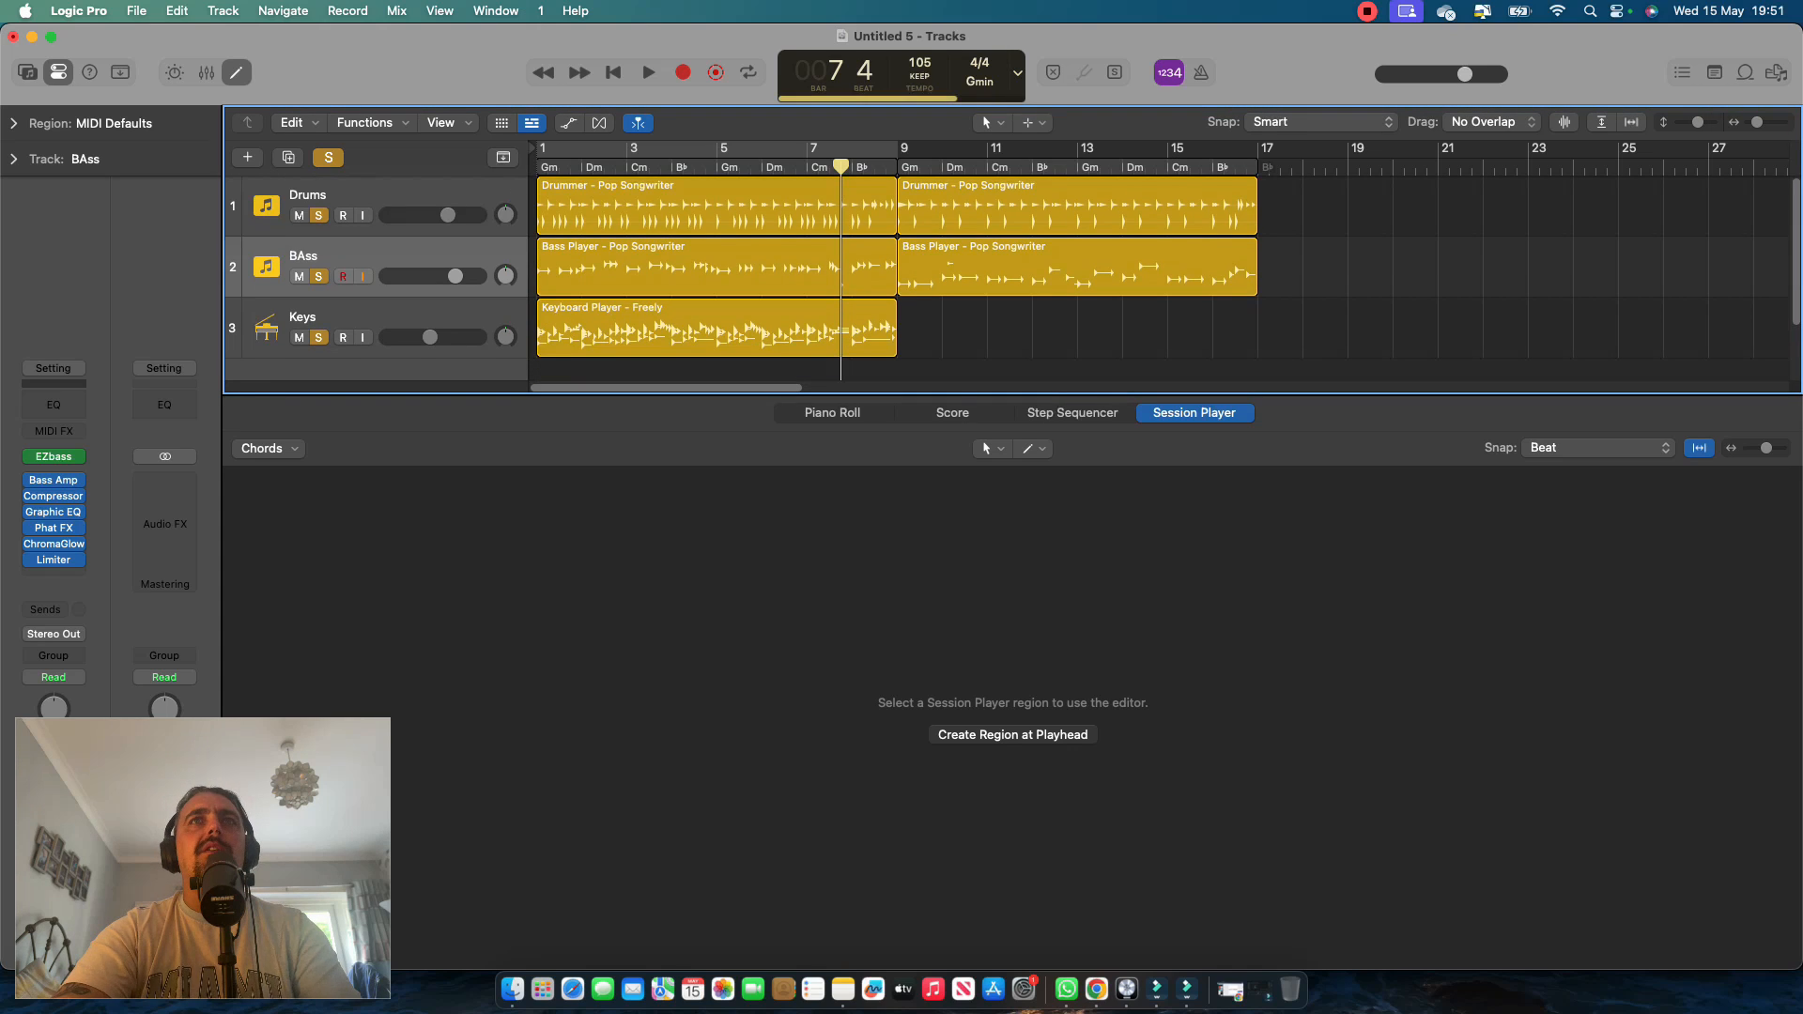
# Play the transition into bar 9, add a Keyboard Player region there on the Keys track, and stop playback.
pyautogui.press('space')
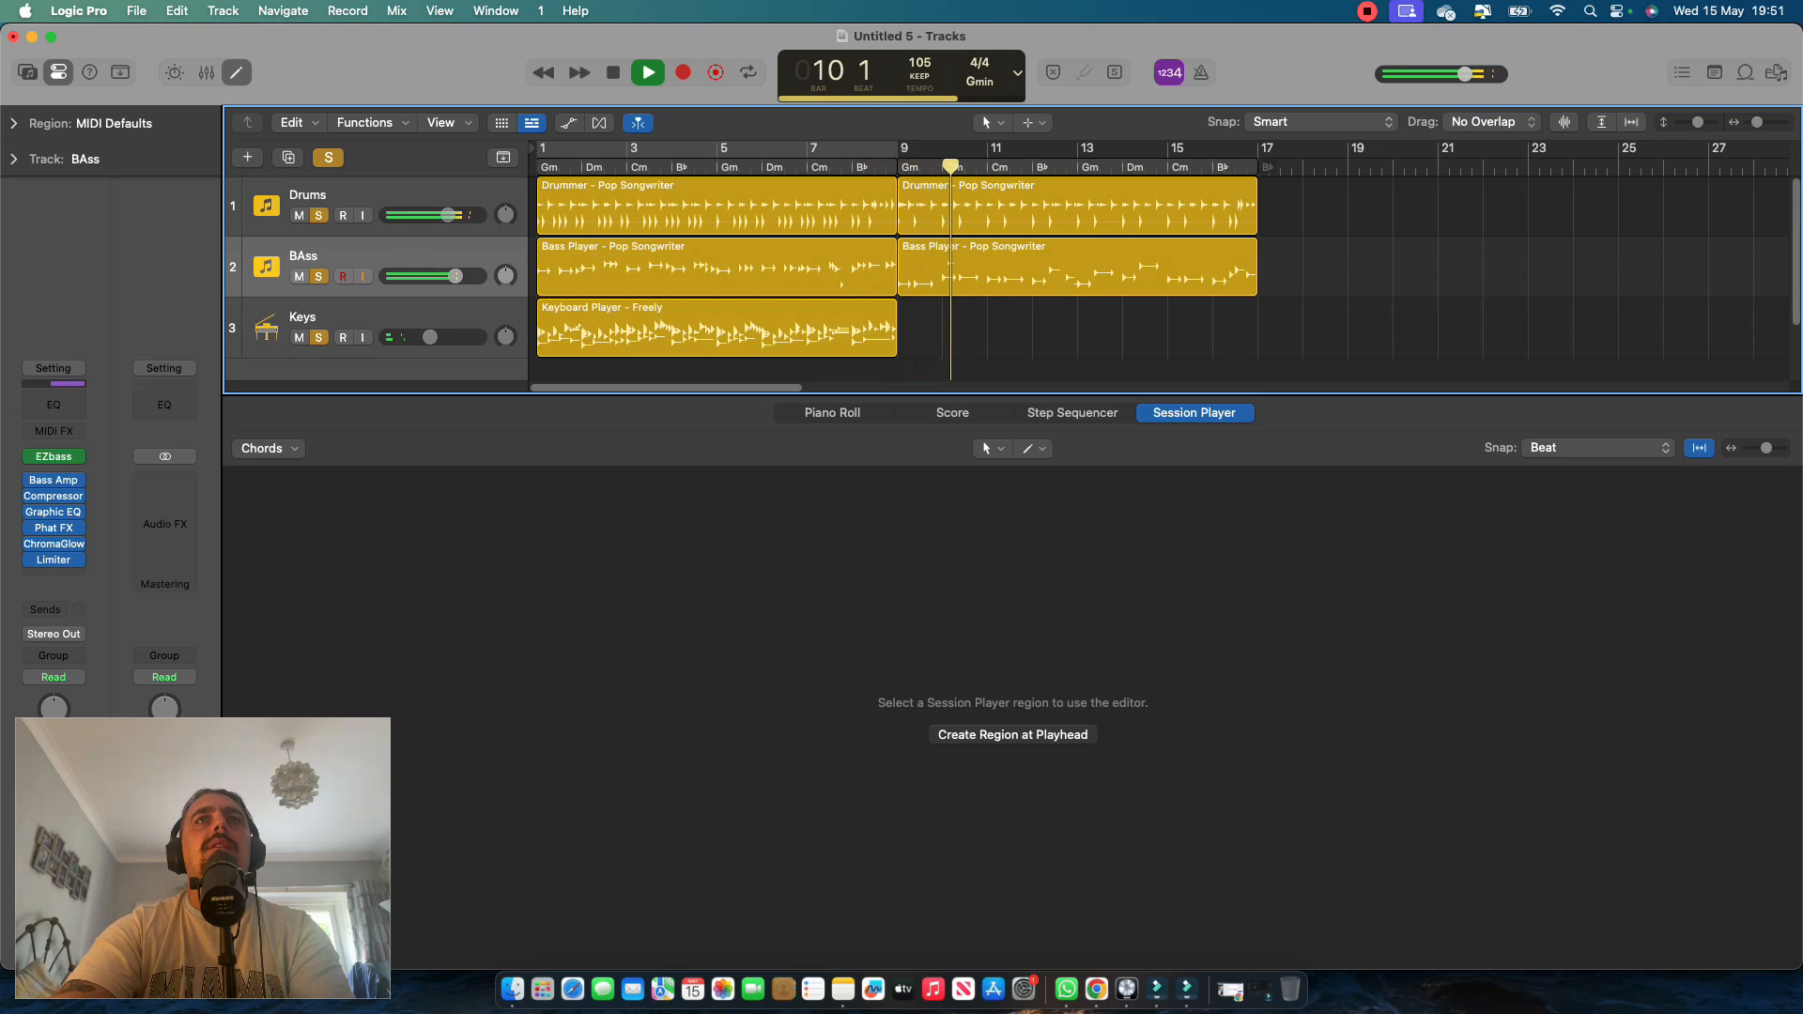
pyautogui.click(716, 328)
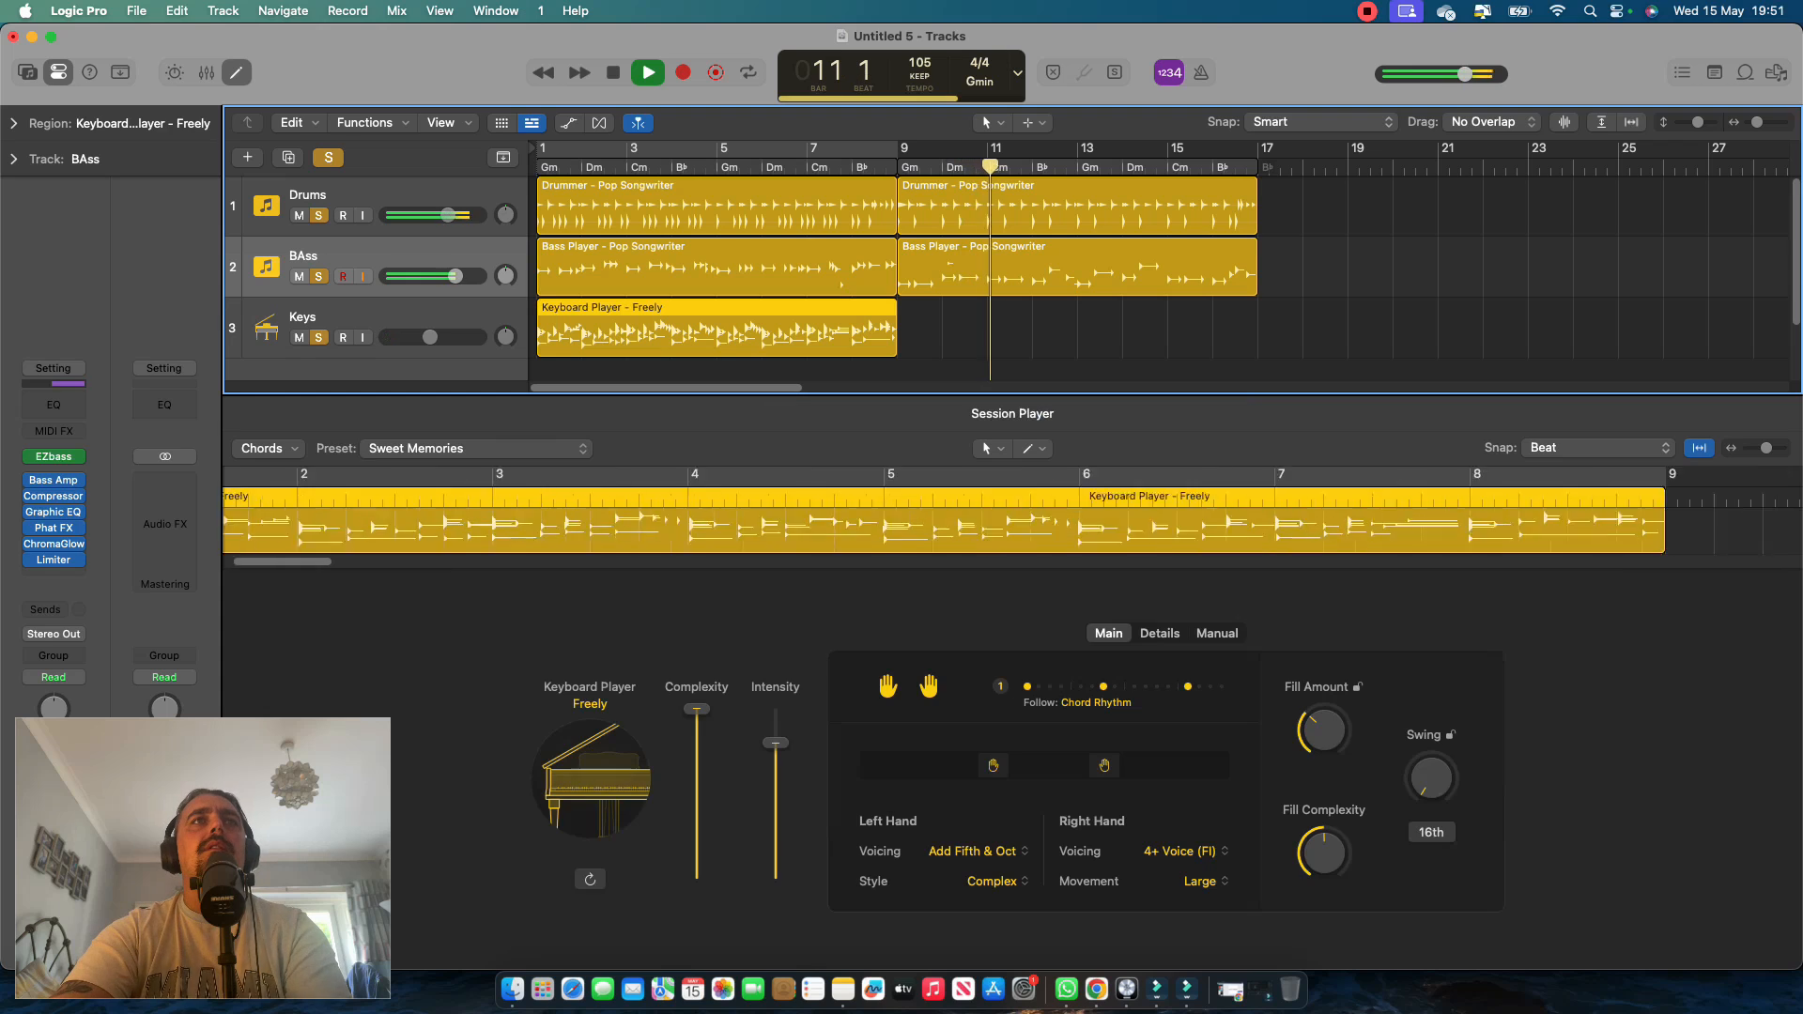
pyautogui.click(908, 327)
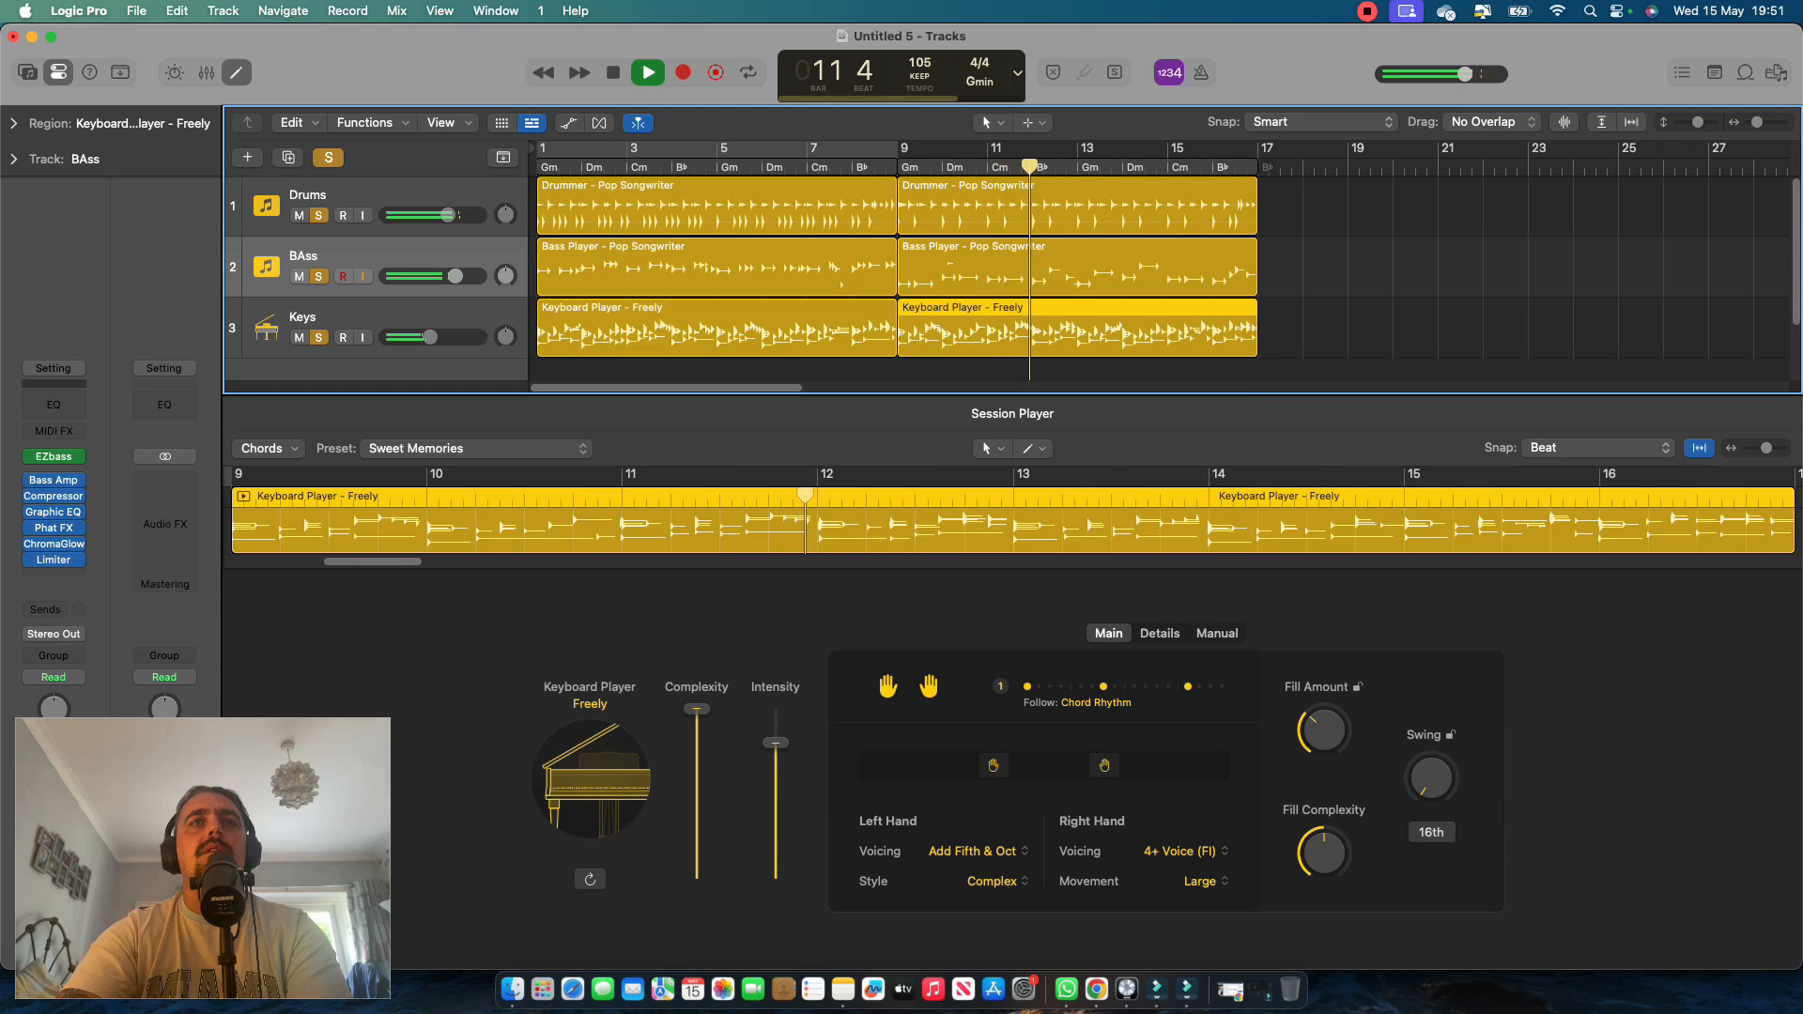
pyautogui.press('space')
# Lower the second Keyboard Player region's Complexity and Intensity, move the right-hand range down, and set the left-hand Style to Simple.
pyautogui.moveTo(696, 709); pyautogui.dragTo(696, 838)
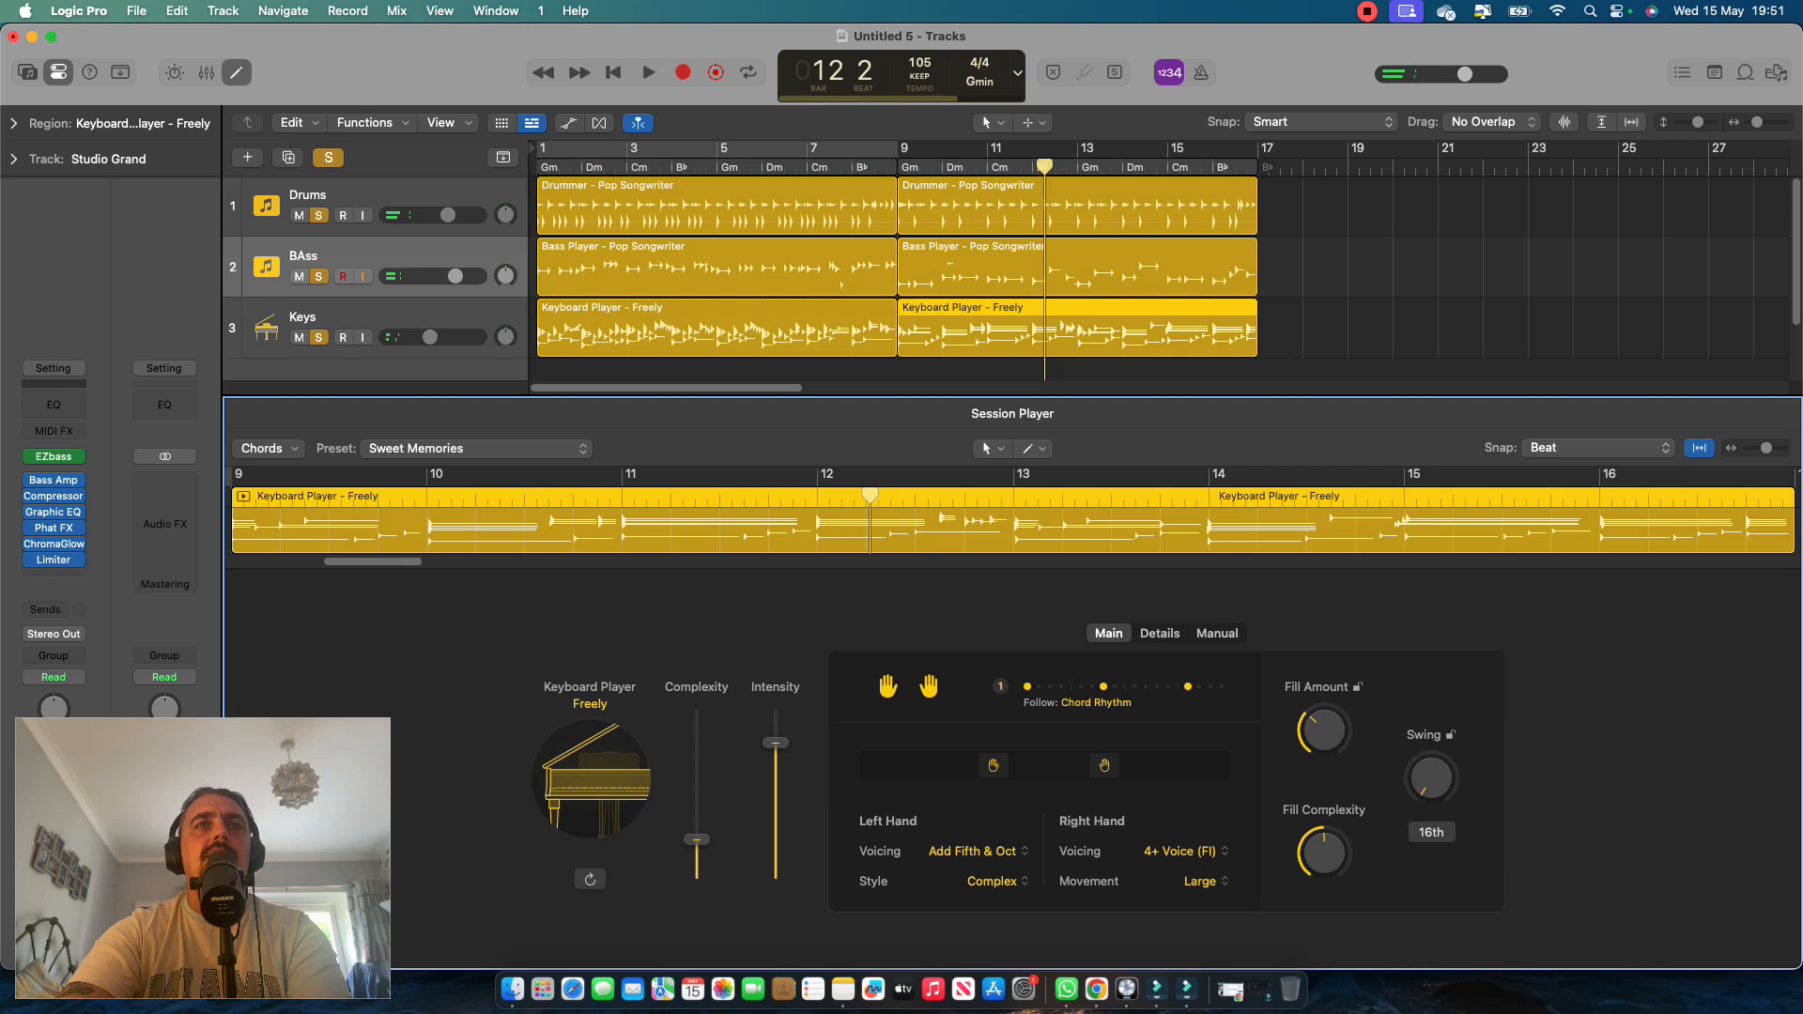
pyautogui.moveTo(775, 743); pyautogui.dragTo(776, 748)
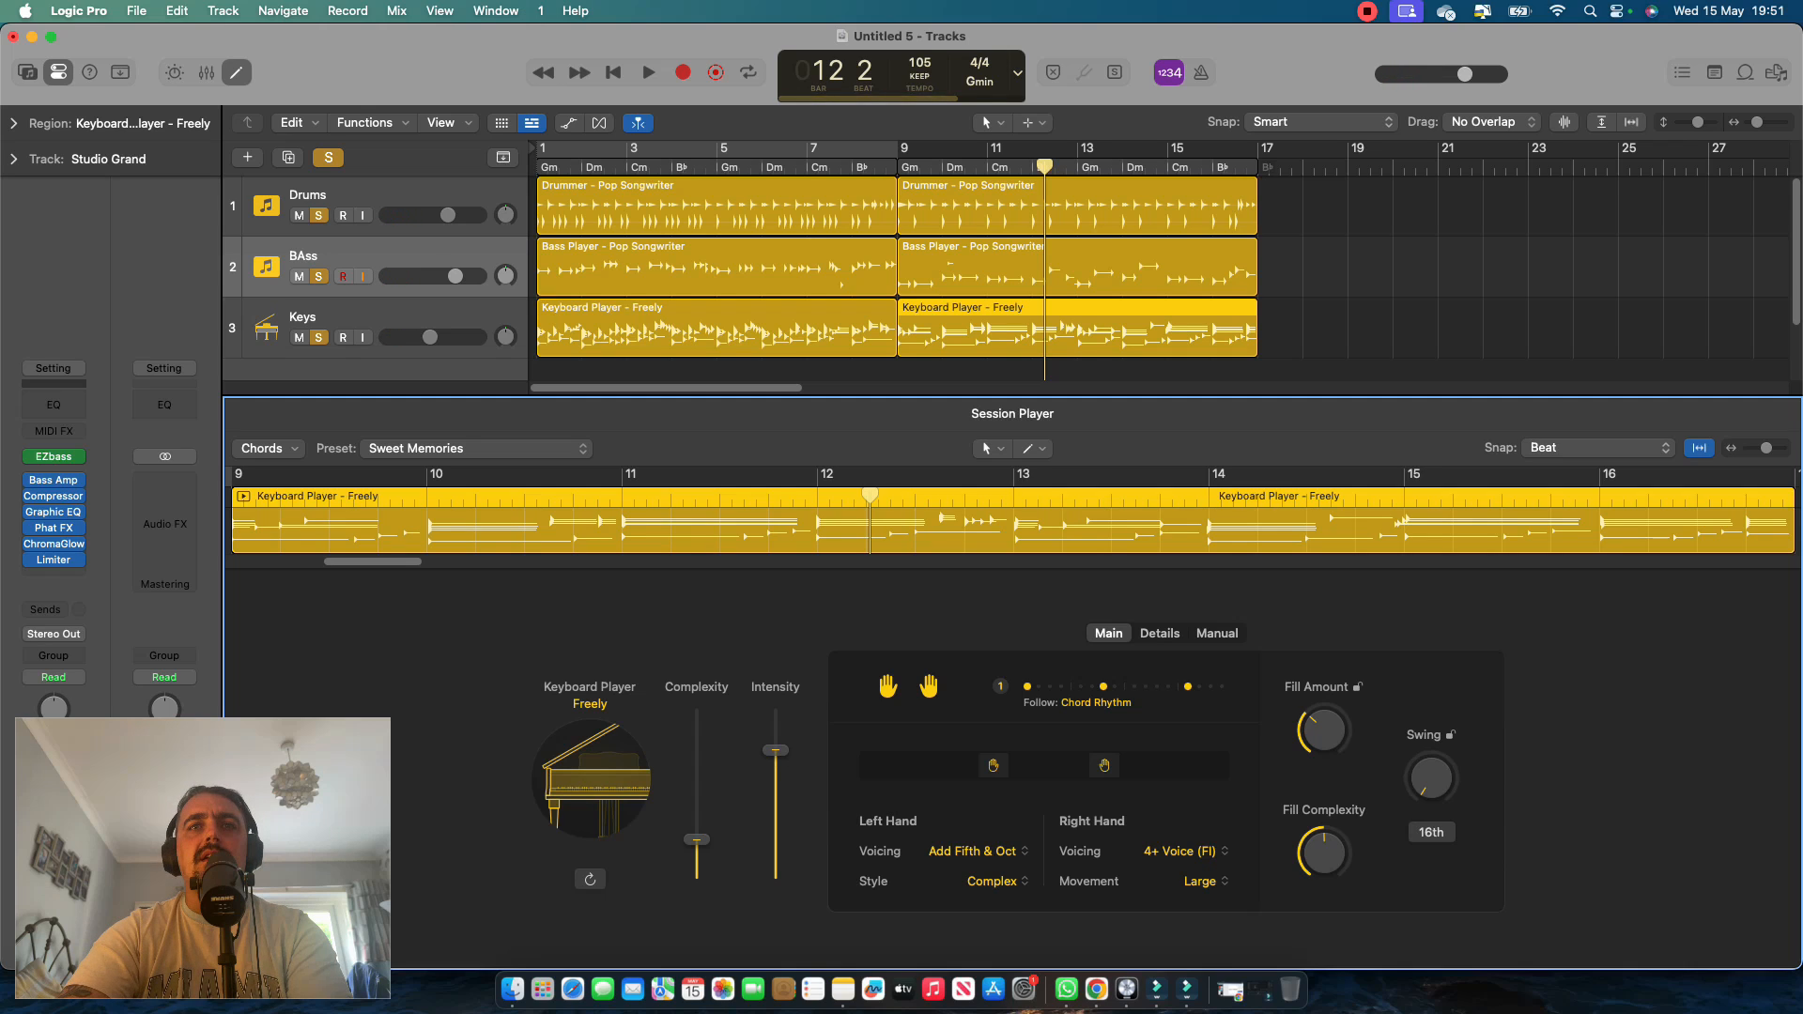
pyautogui.moveTo(1105, 766); pyautogui.dragTo(1089, 766)
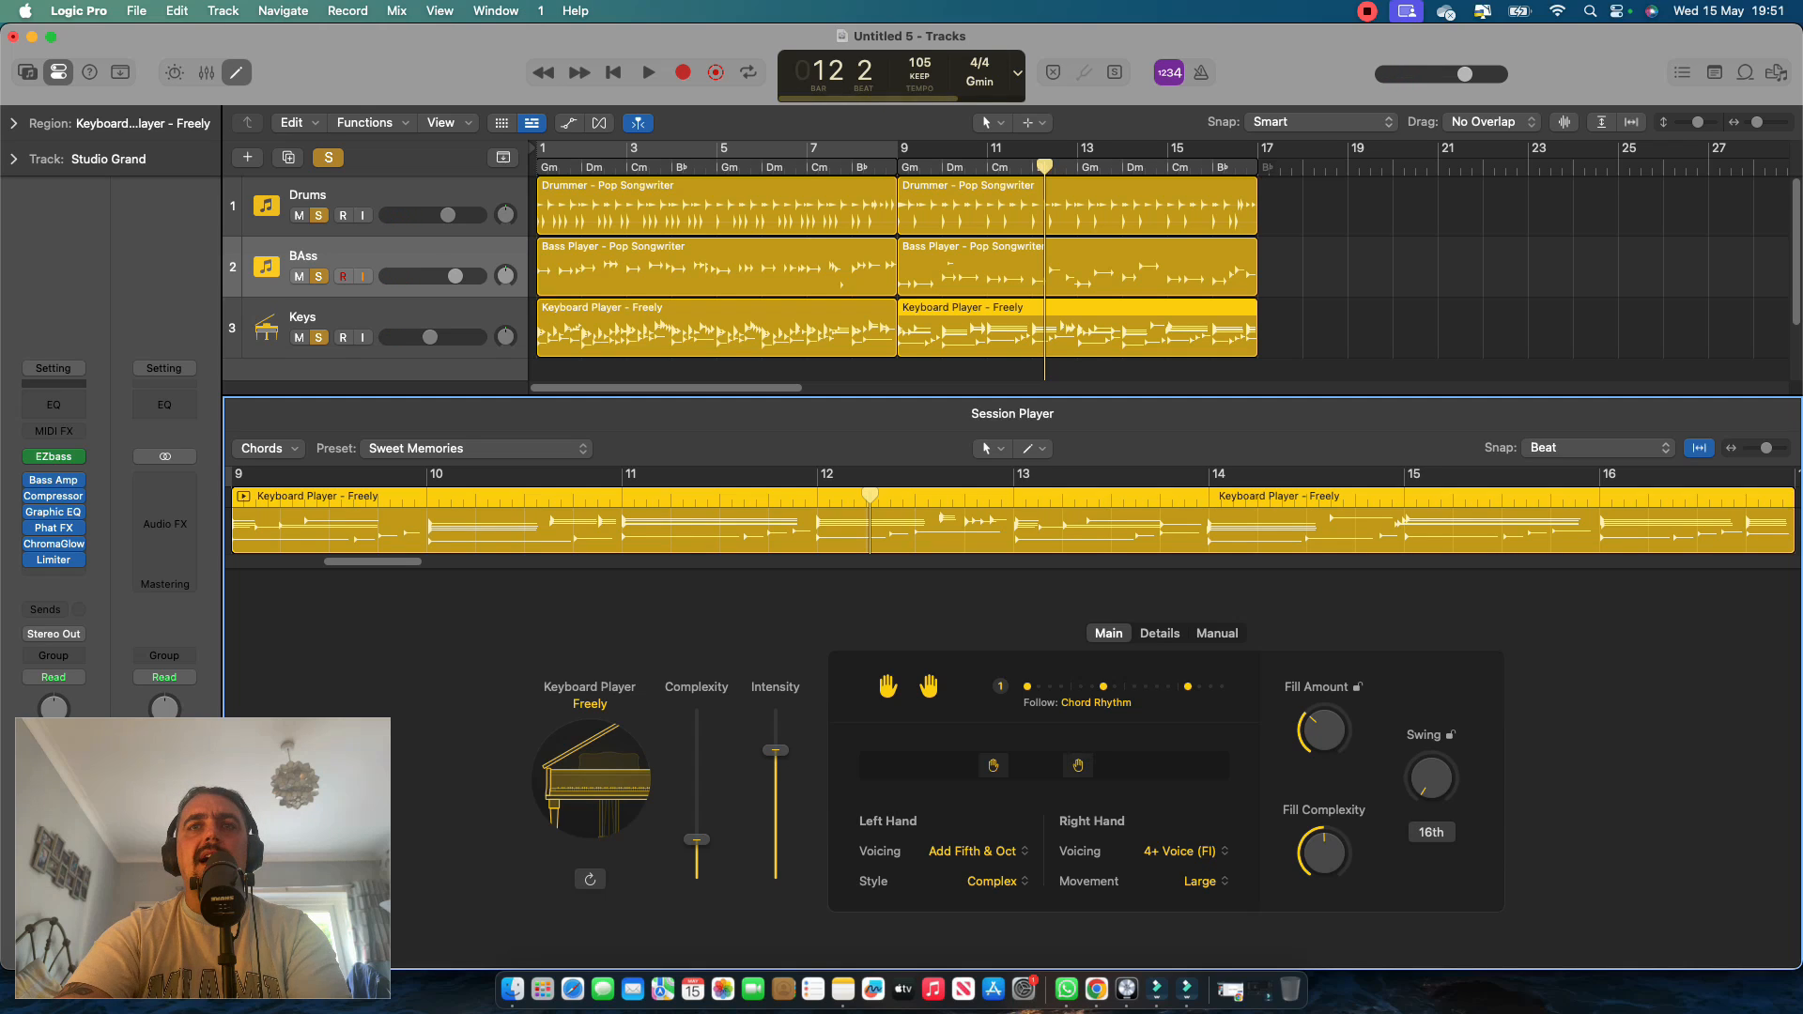
pyautogui.click(998, 880)
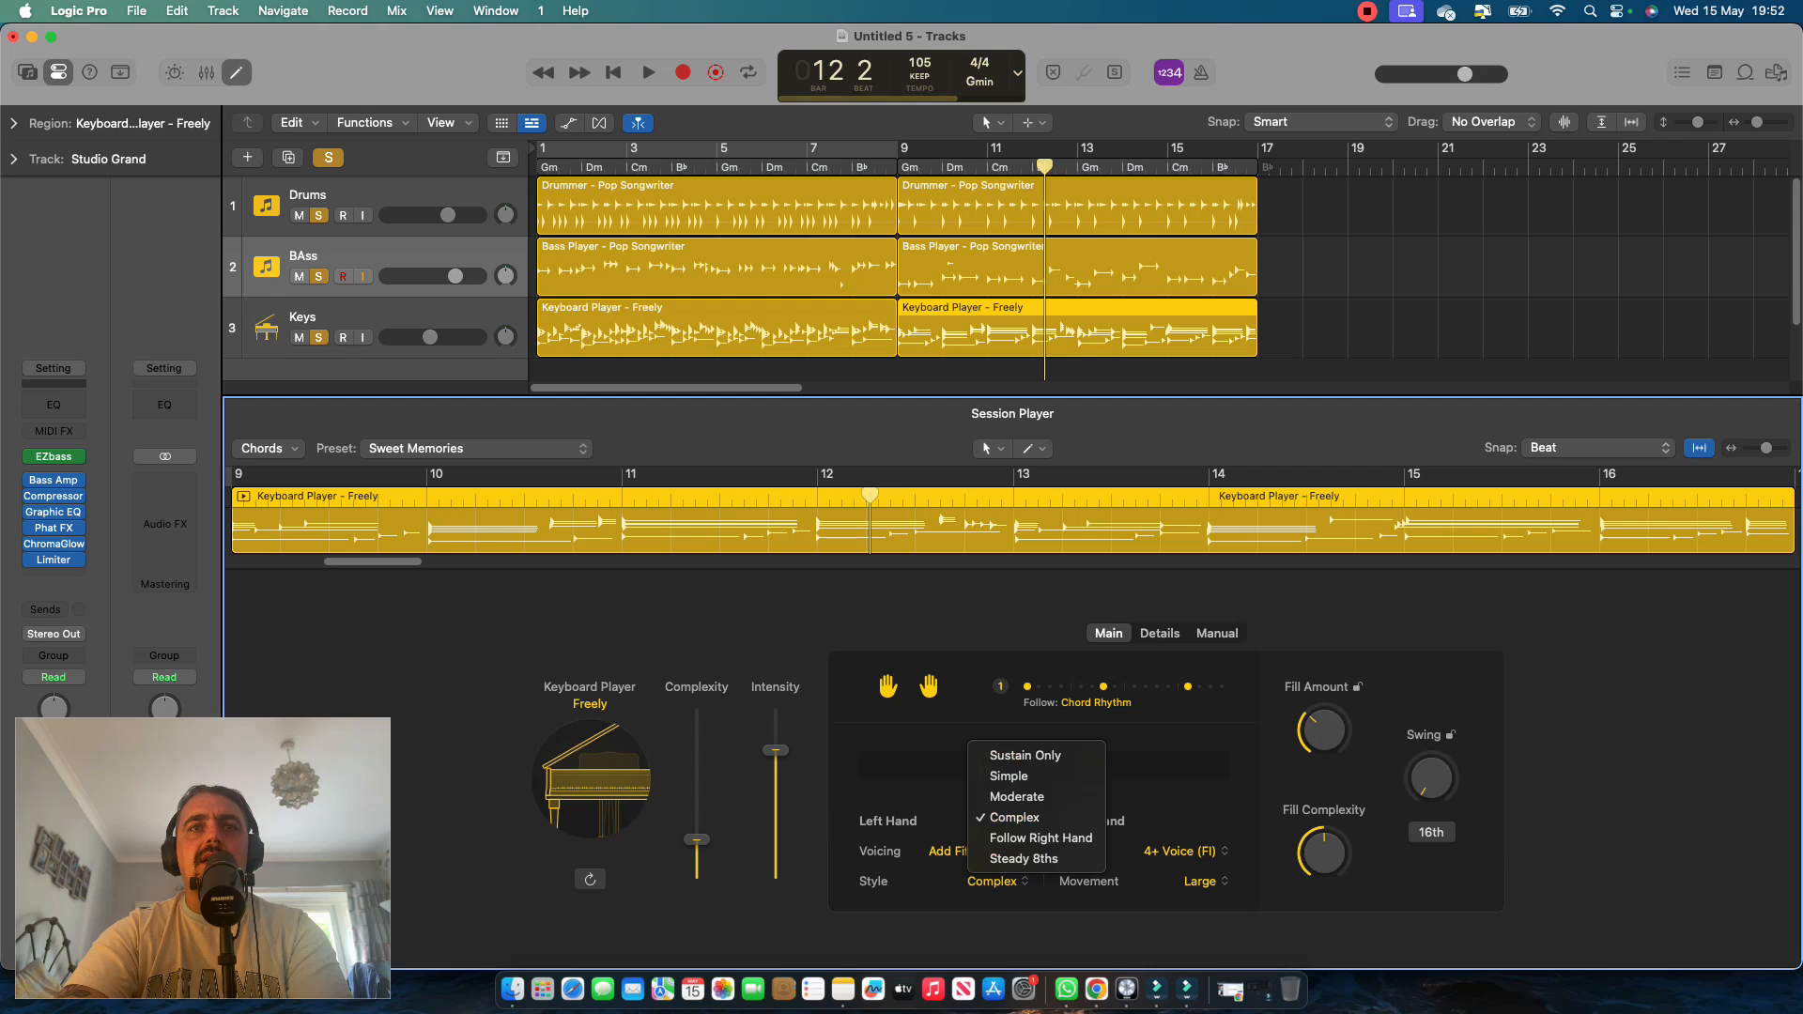
pyautogui.click(996, 775)
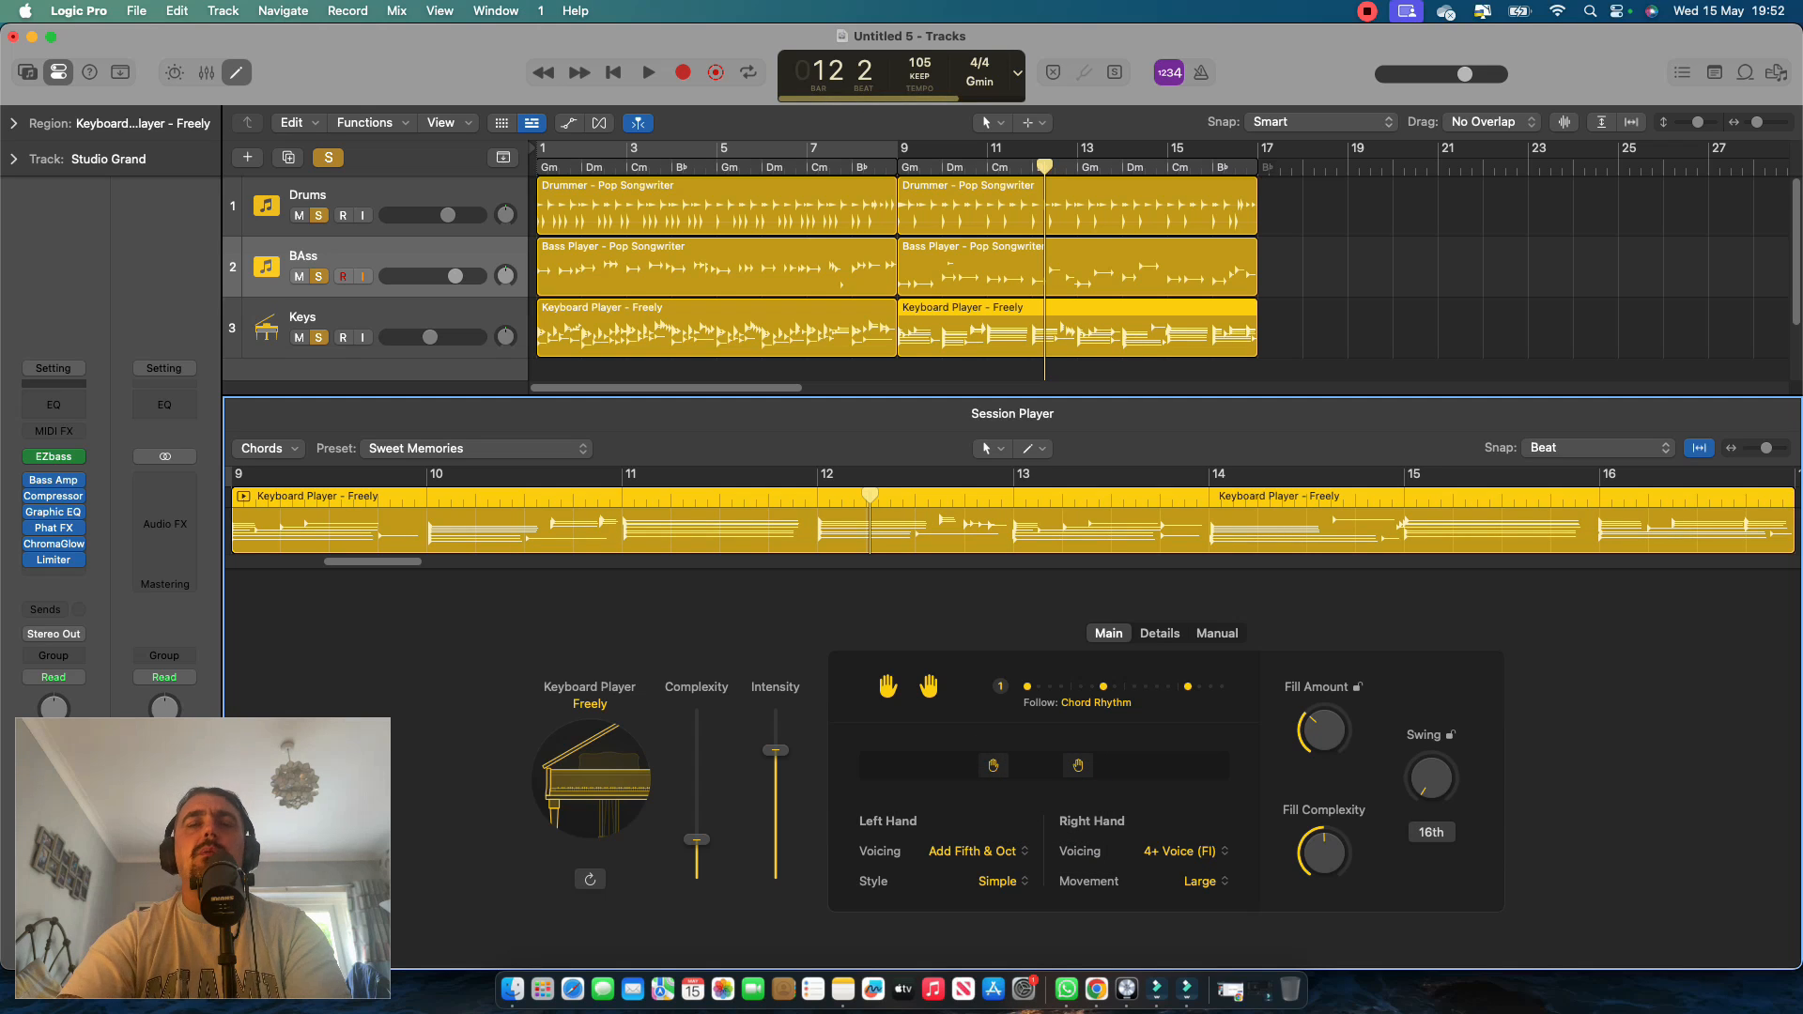
# Audition all three tracks from bar 8 through the end of the second section.
pyautogui.click(852, 167)
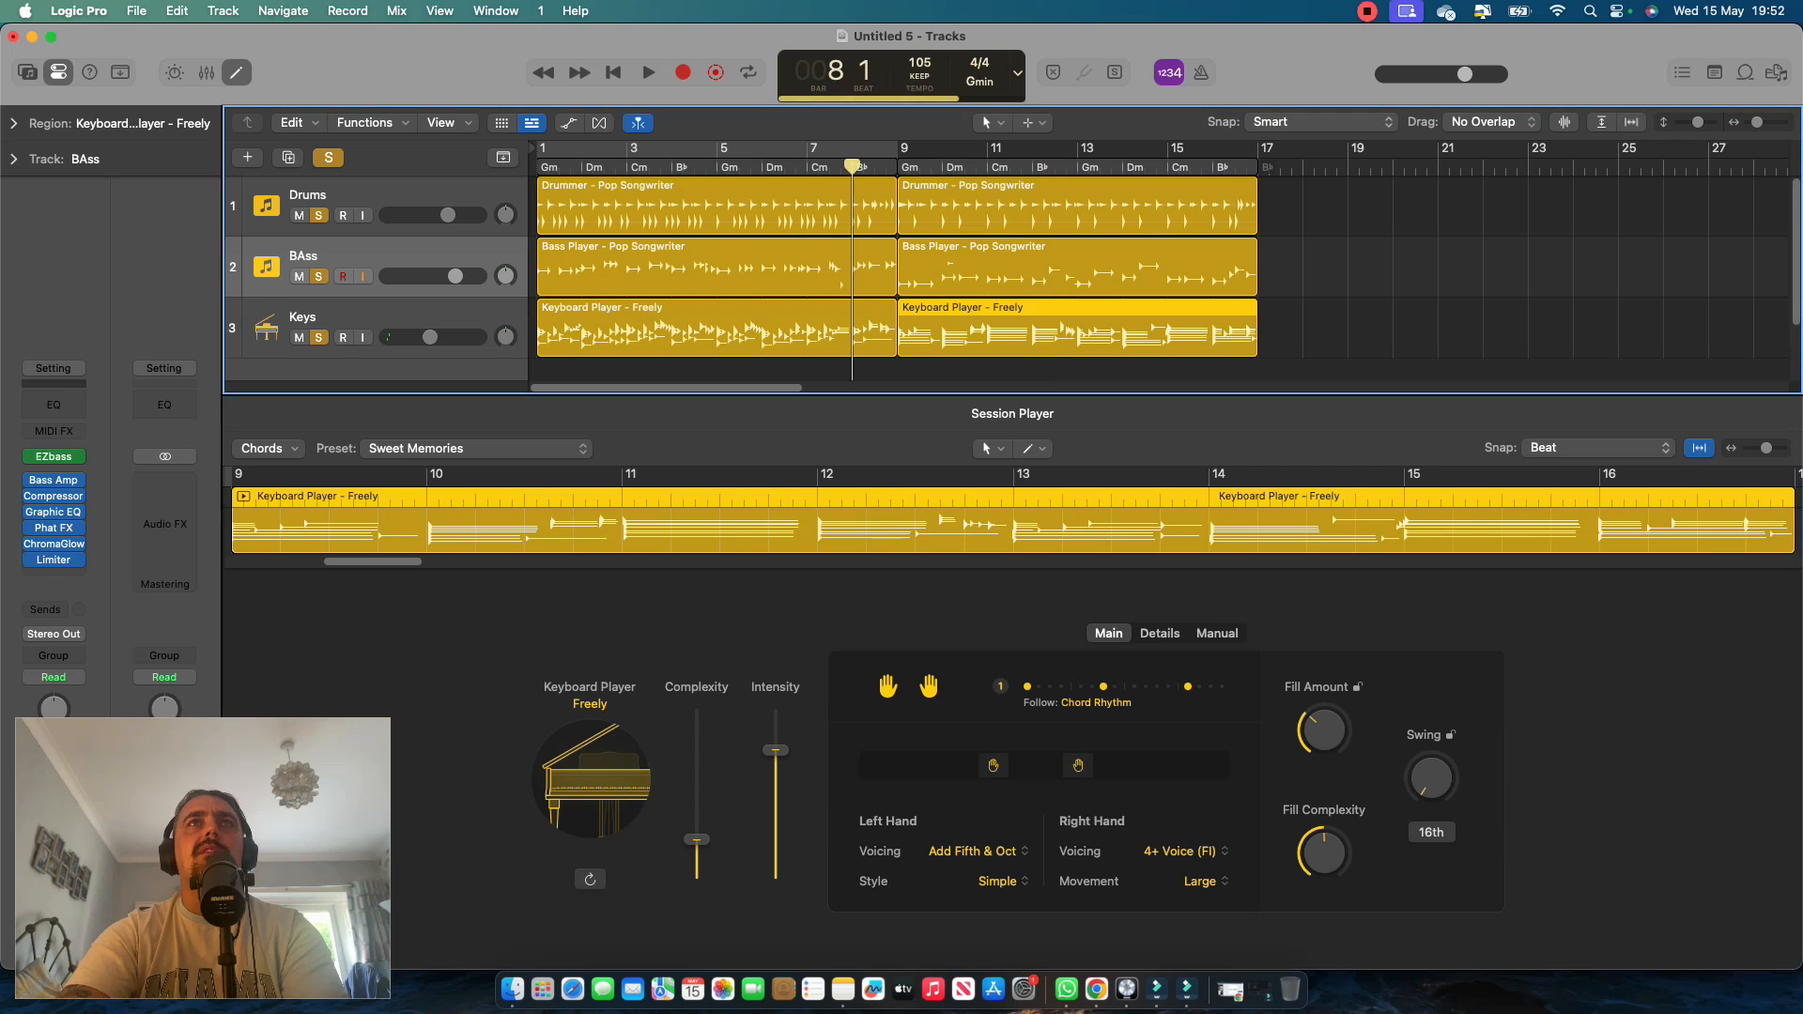
pyautogui.press('space')
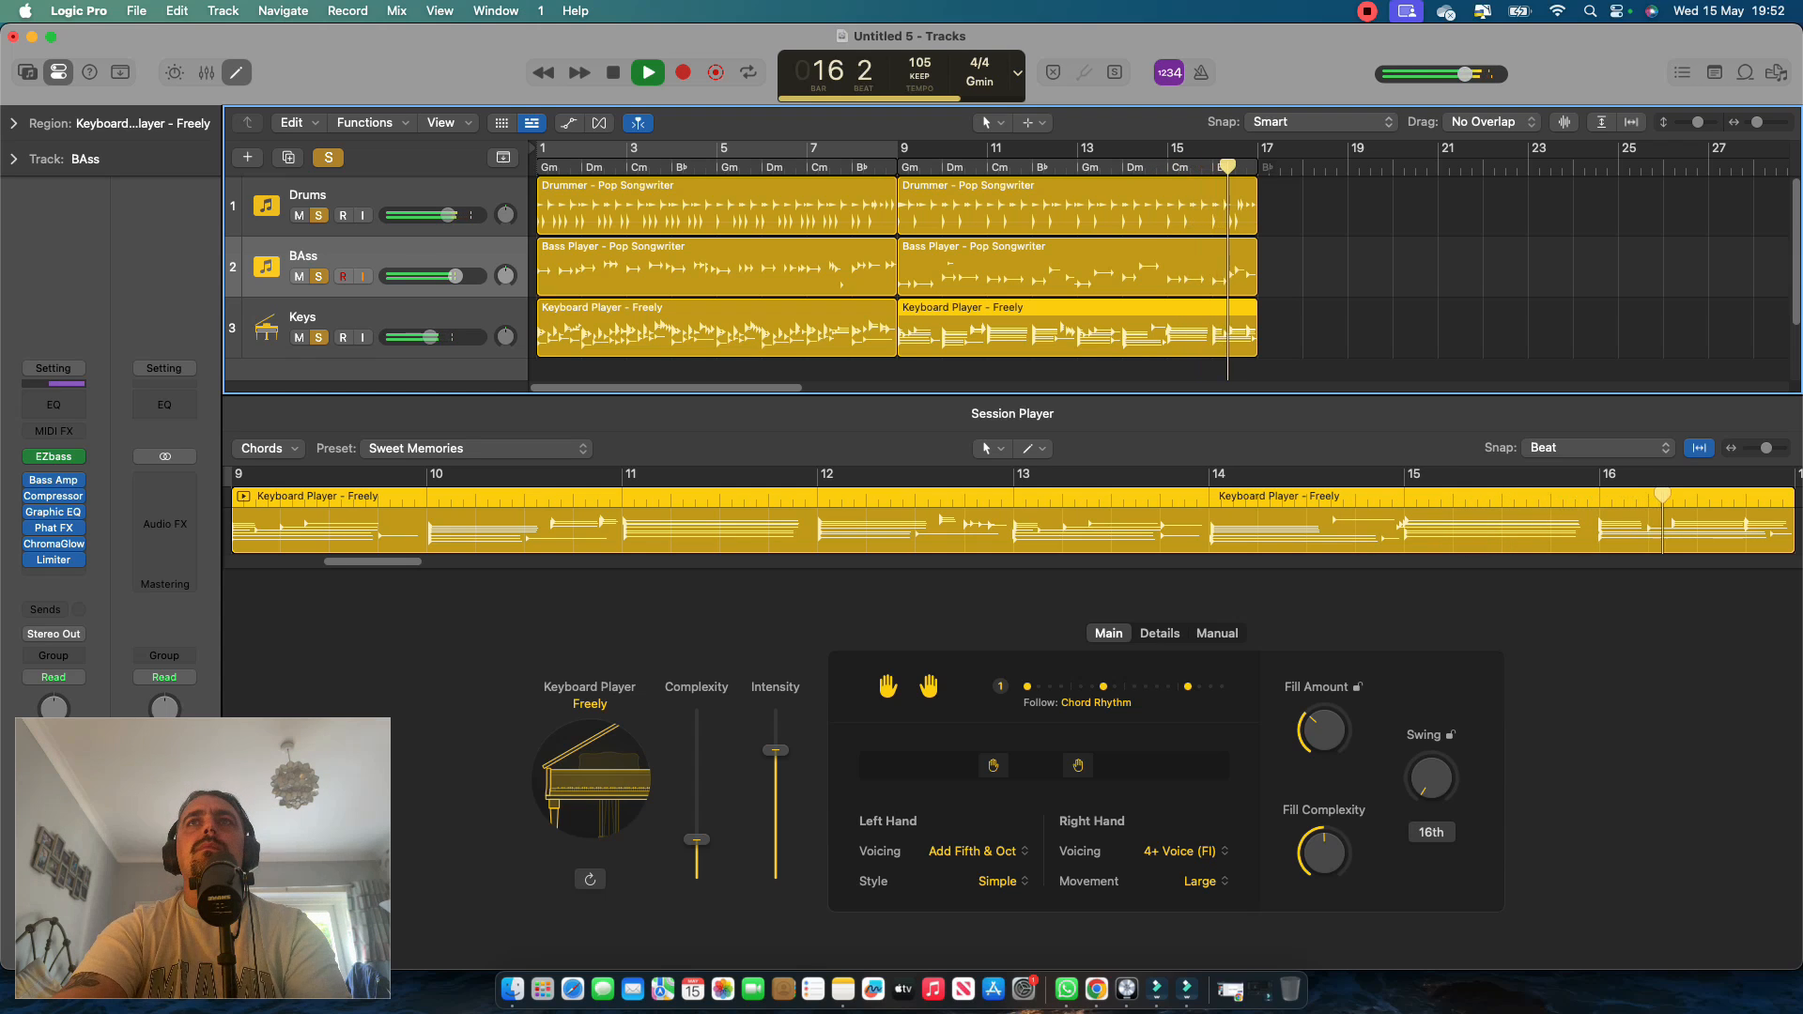
pyautogui.press('space')
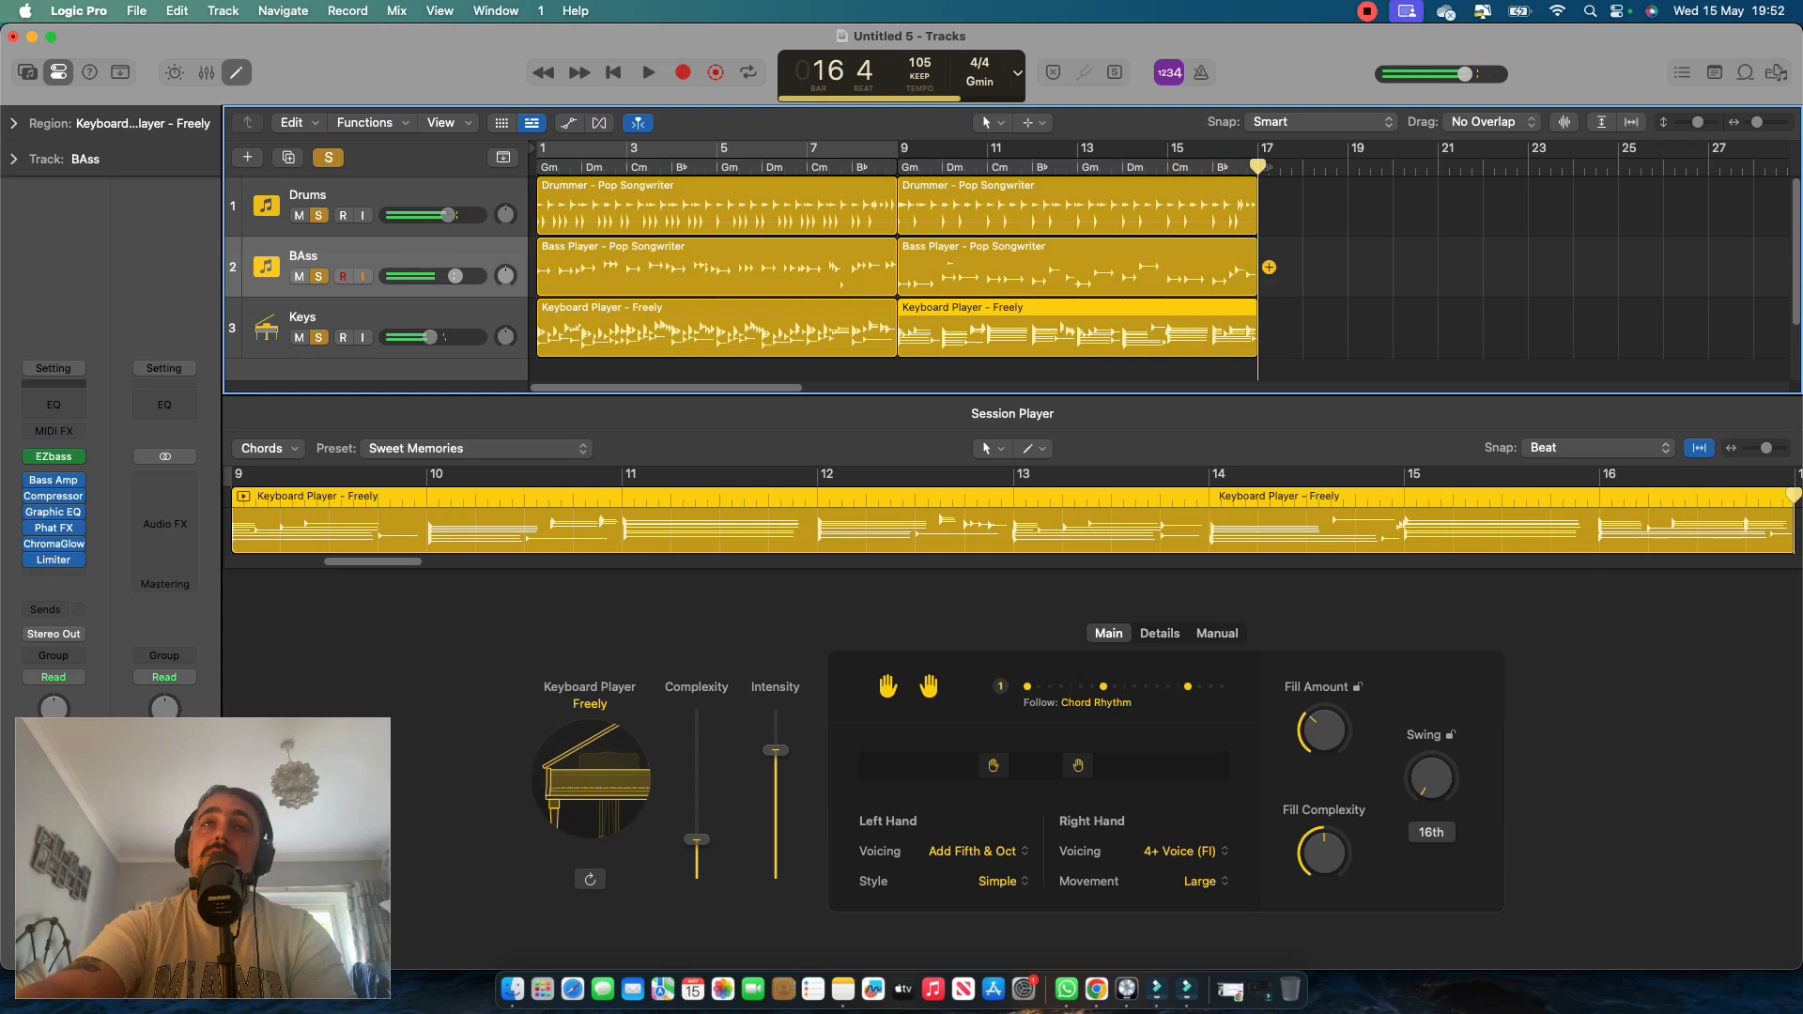
pyautogui.scroll(-2, 1269, 282)
pyautogui.scroll(-1, 1269, 289)
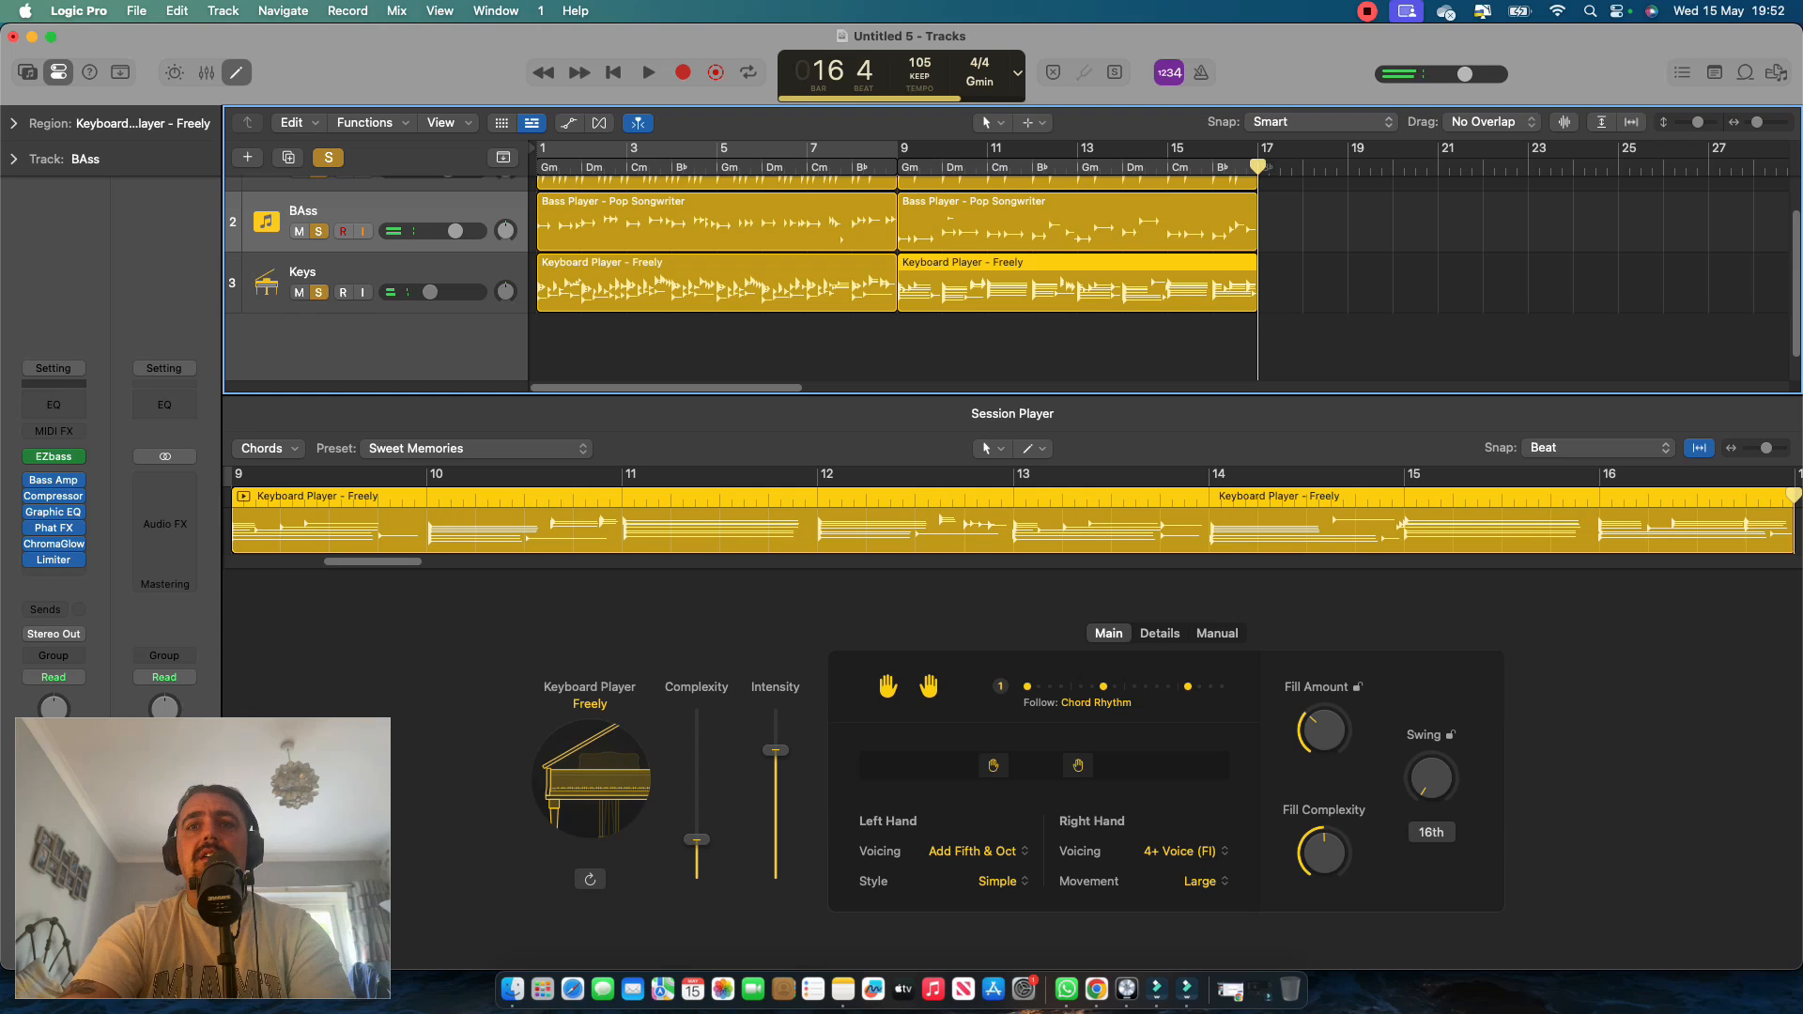
# Switch to Finder and open the Melodic Banjo_MCS folder inside Country Samples on the T7 drive.
pyautogui.click(512, 988)
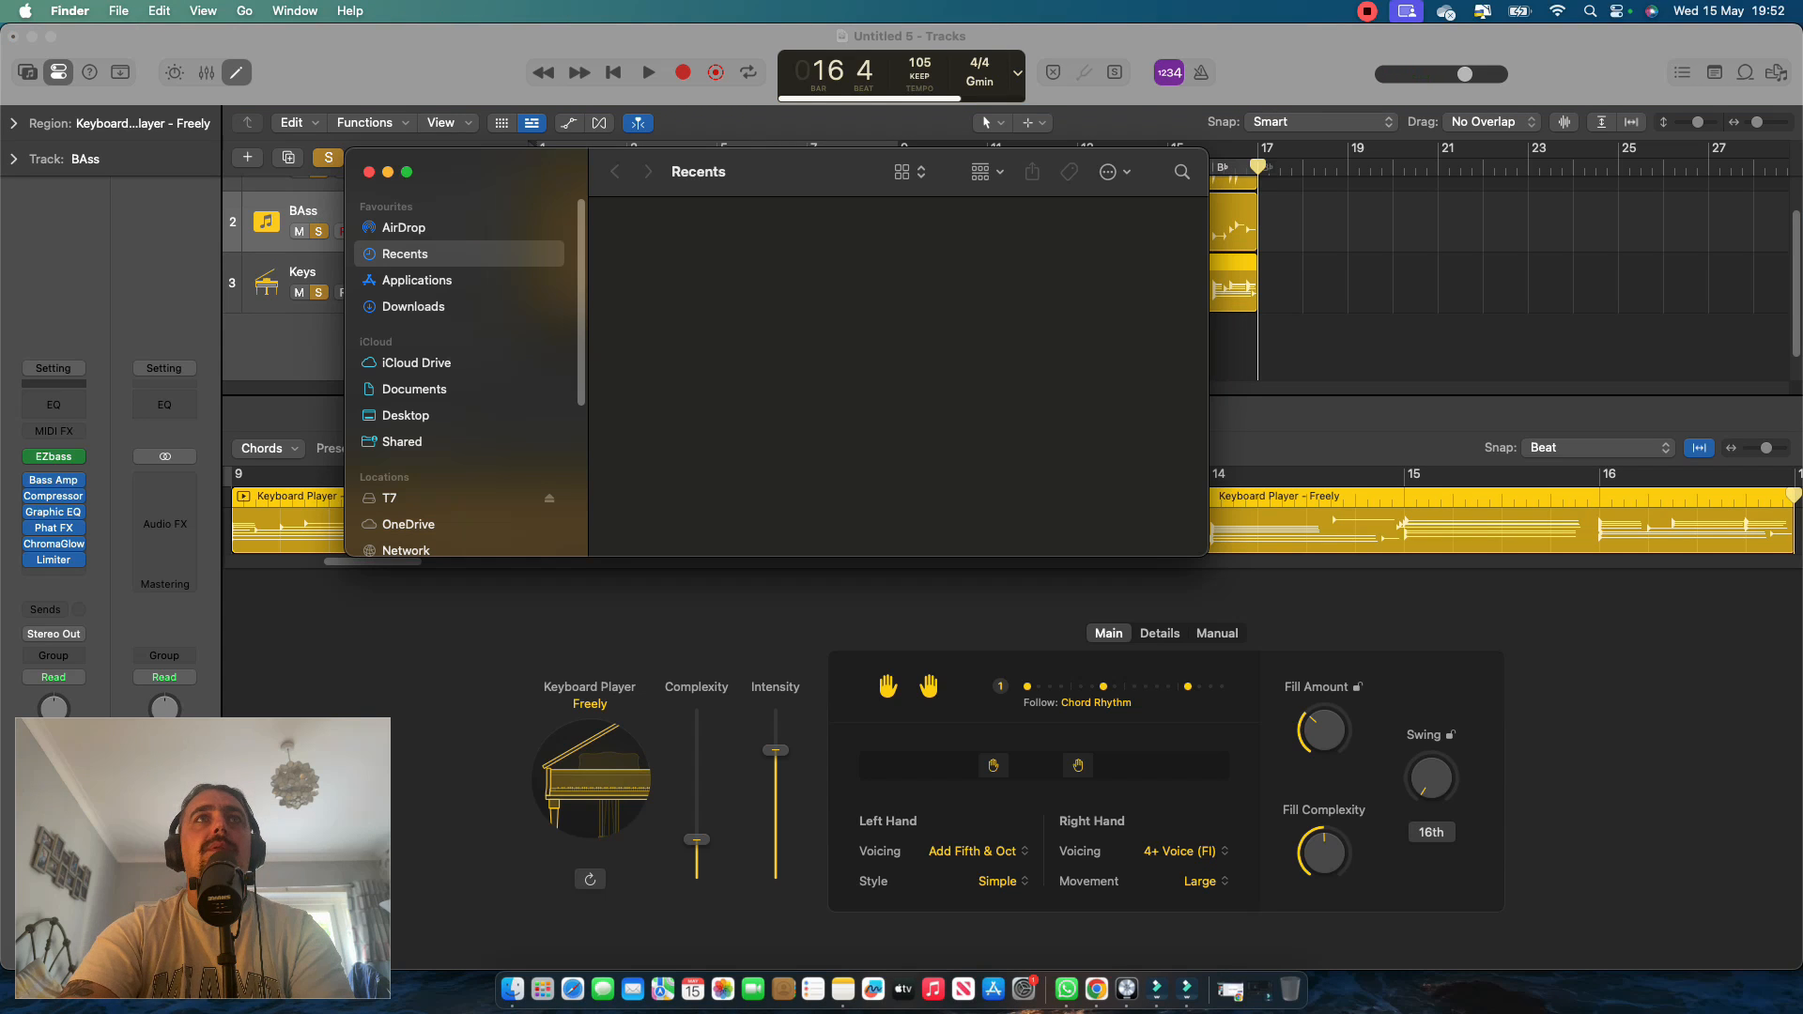
pyautogui.click(389, 499)
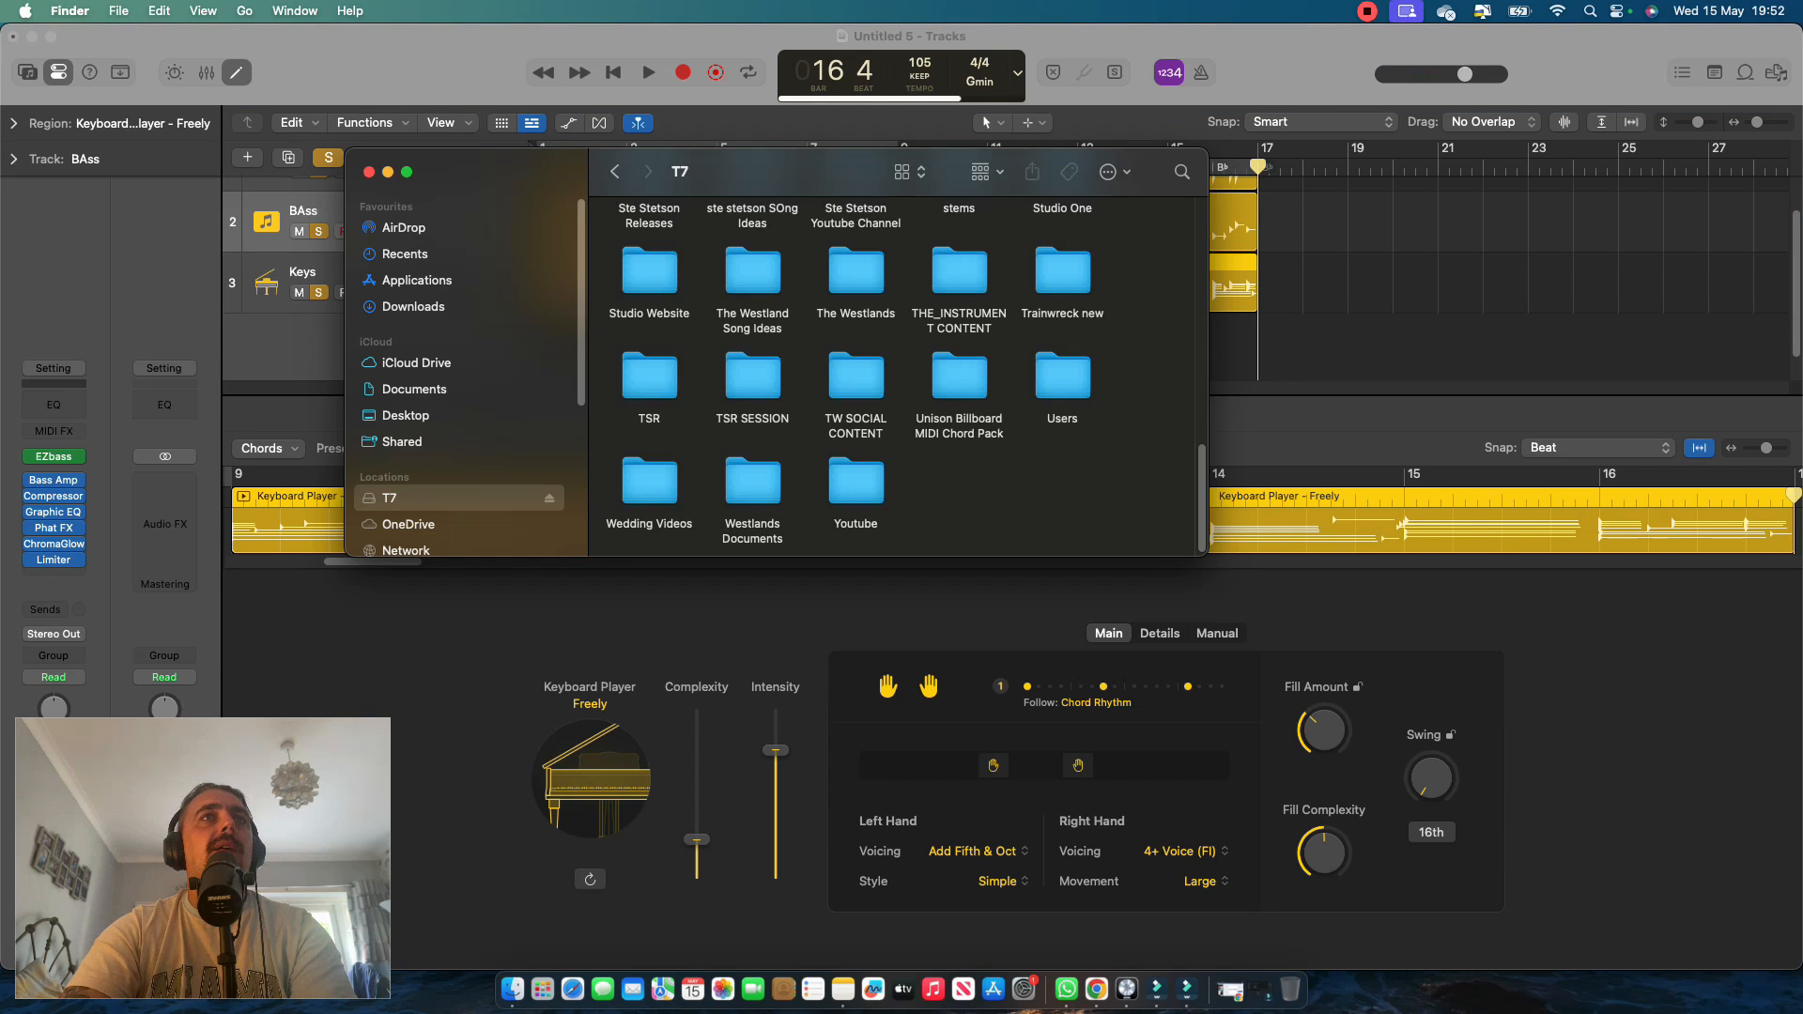
pyautogui.scroll(10, 901, 375)
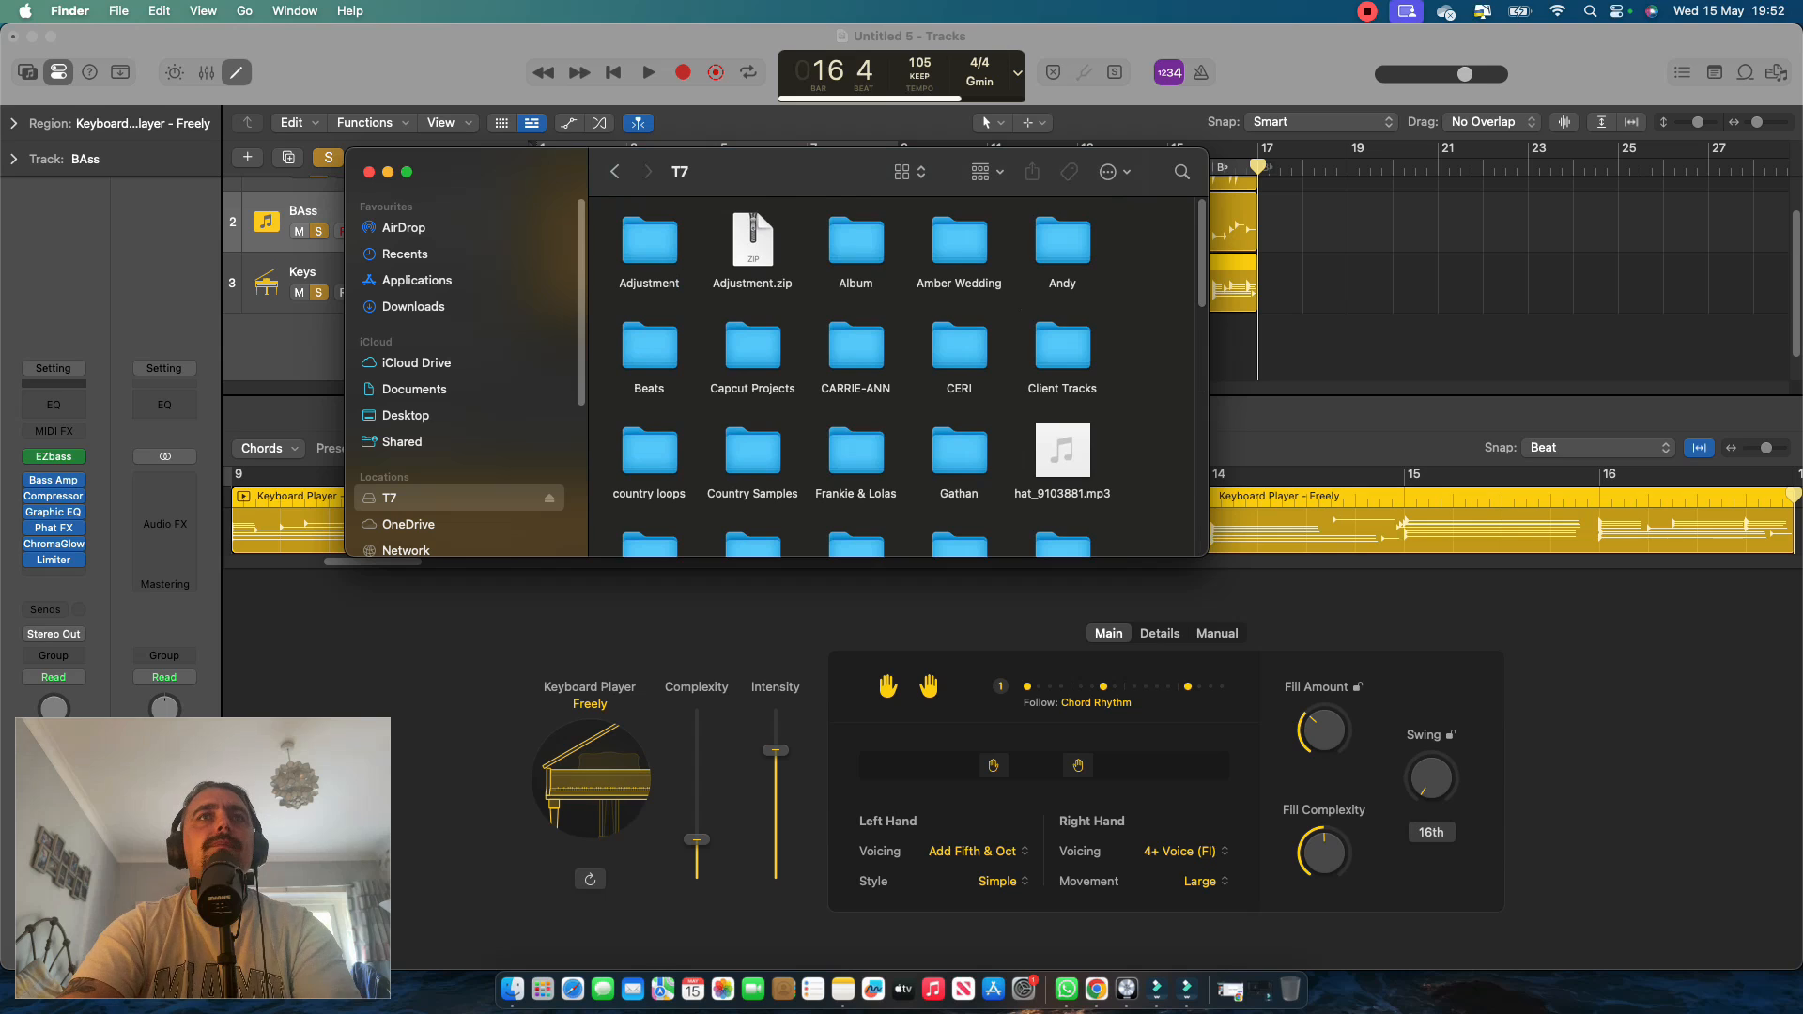
pyautogui.doubleClick(752, 456)
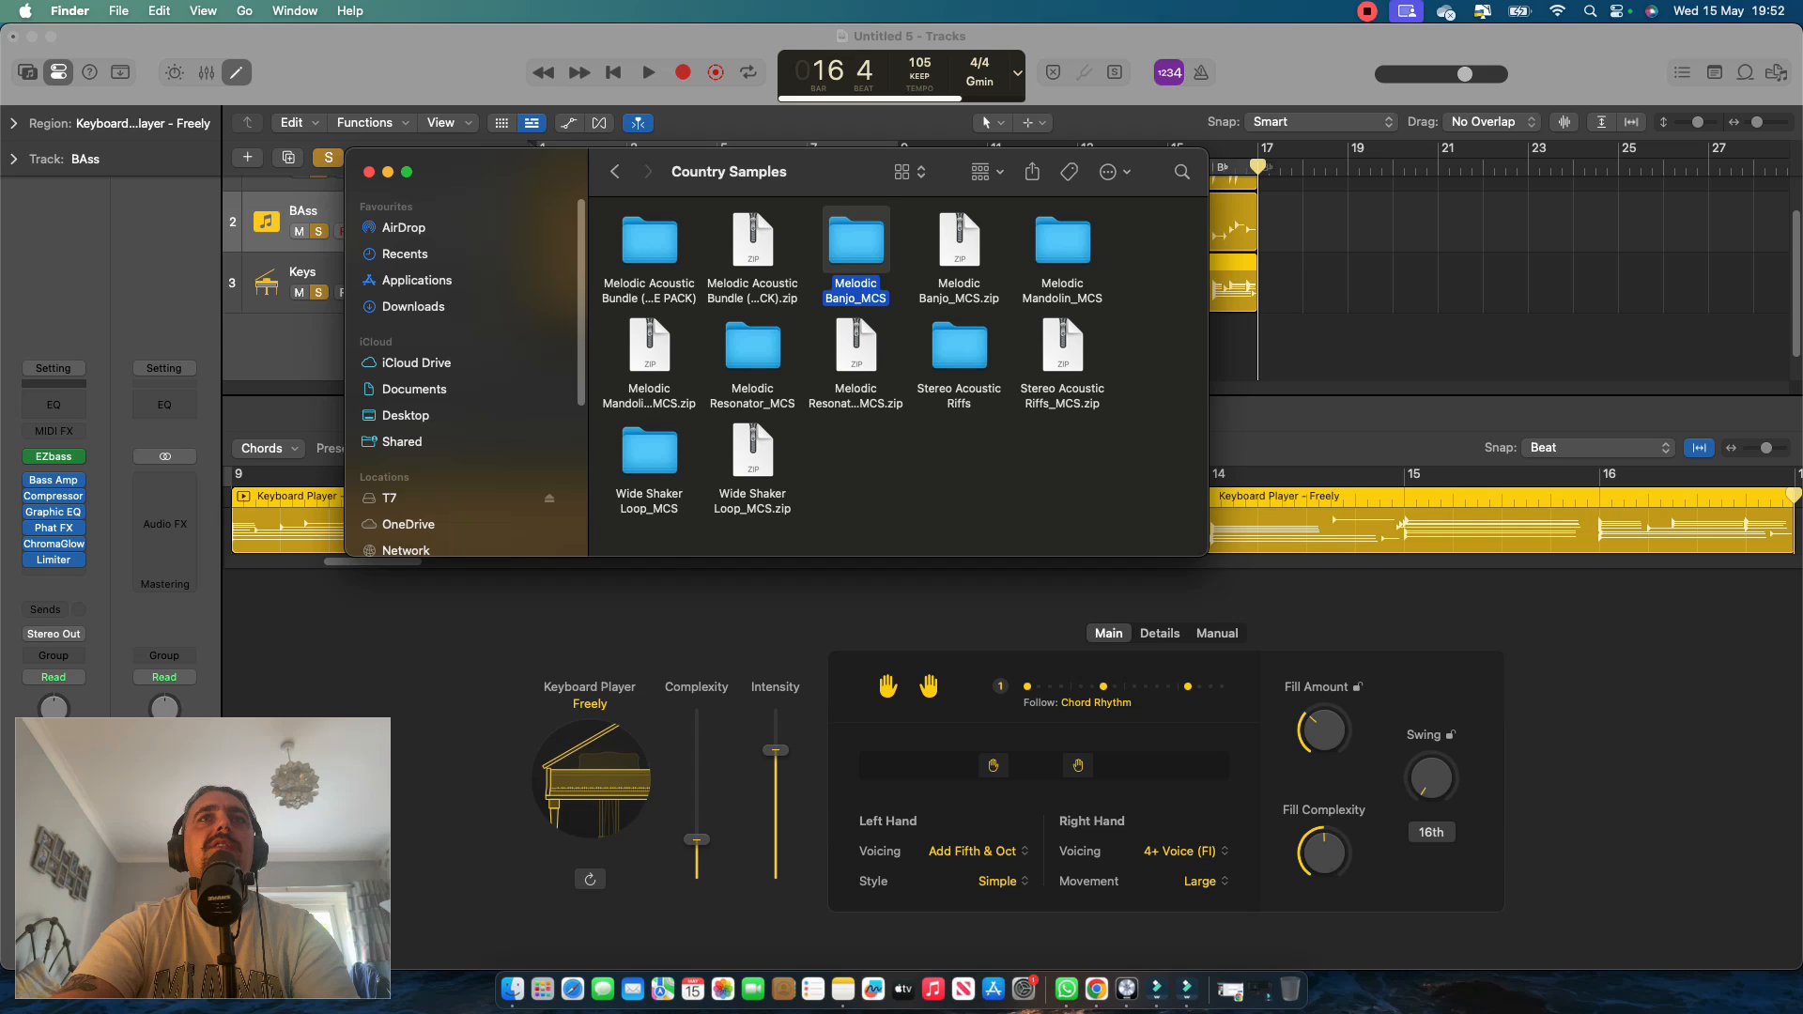
pyautogui.doubleClick(855, 239)
# Browse the Melodic Banjo_MCS folder for a G sample at 105 bpm and preview 105bpm_G_Melodic Banjo_MCS.wav.
pyautogui.scroll(-3, 856, 240)
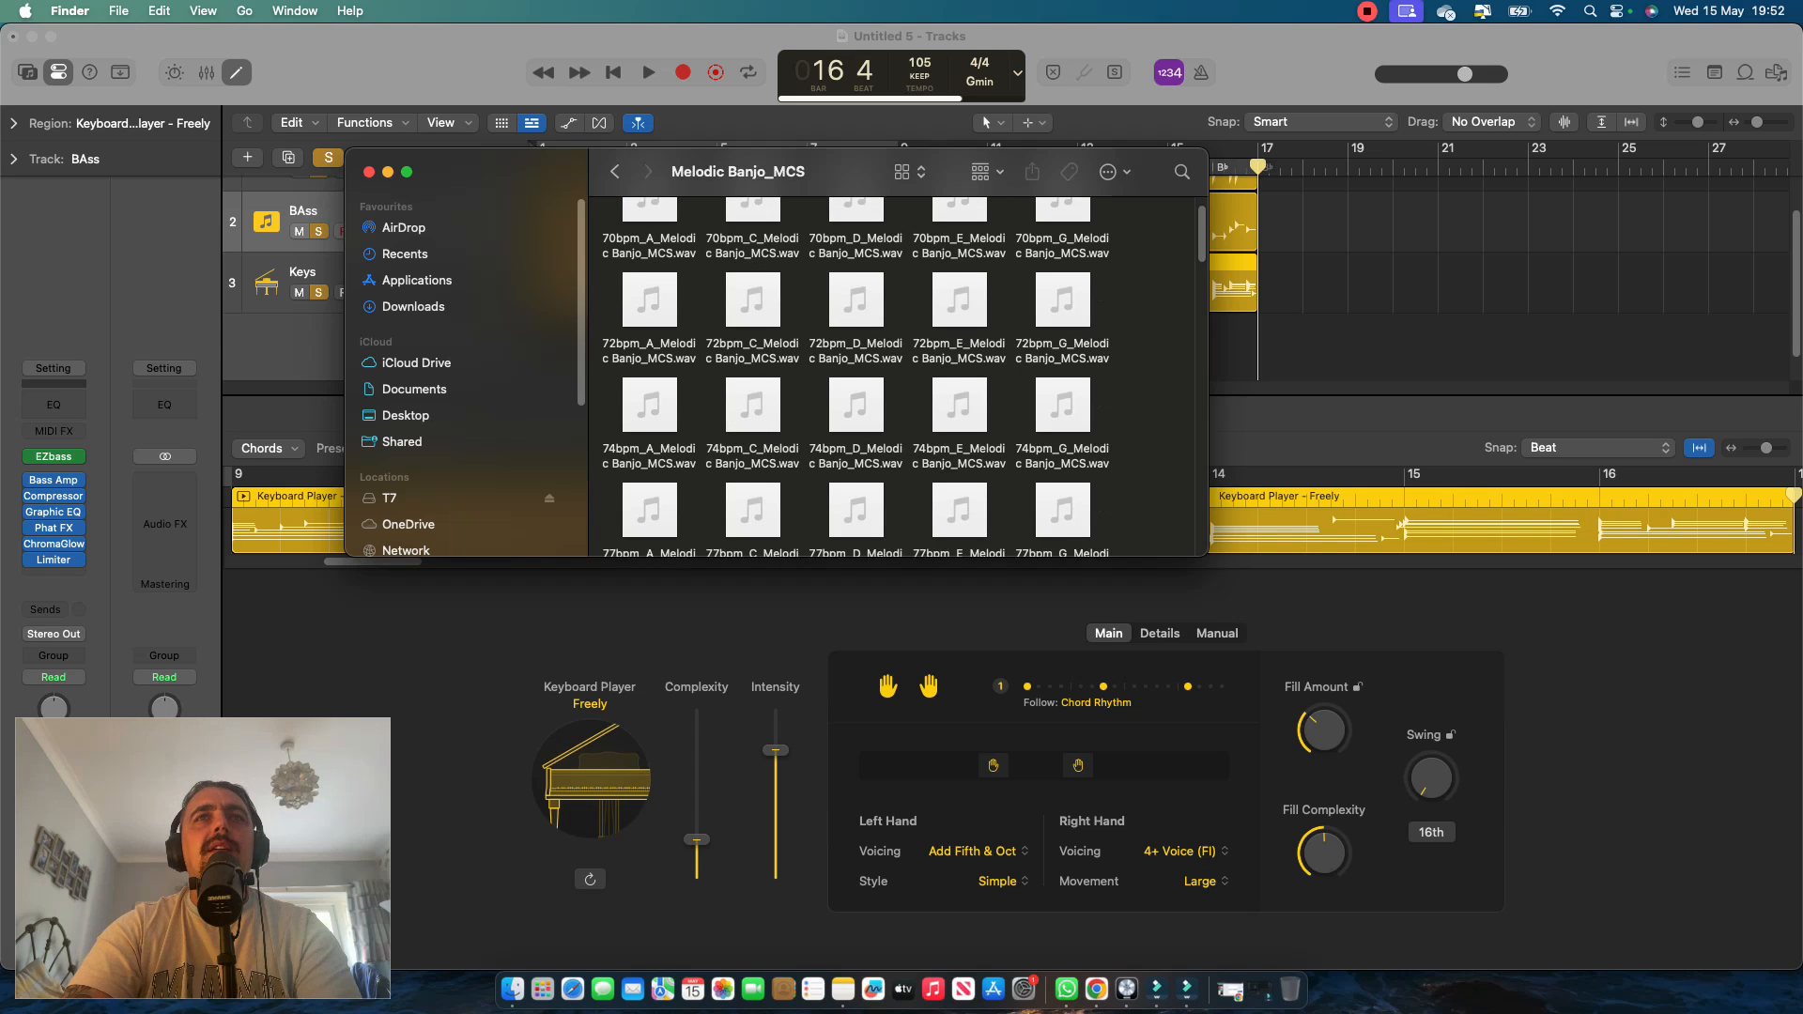
pyautogui.scroll(-2, 856, 376)
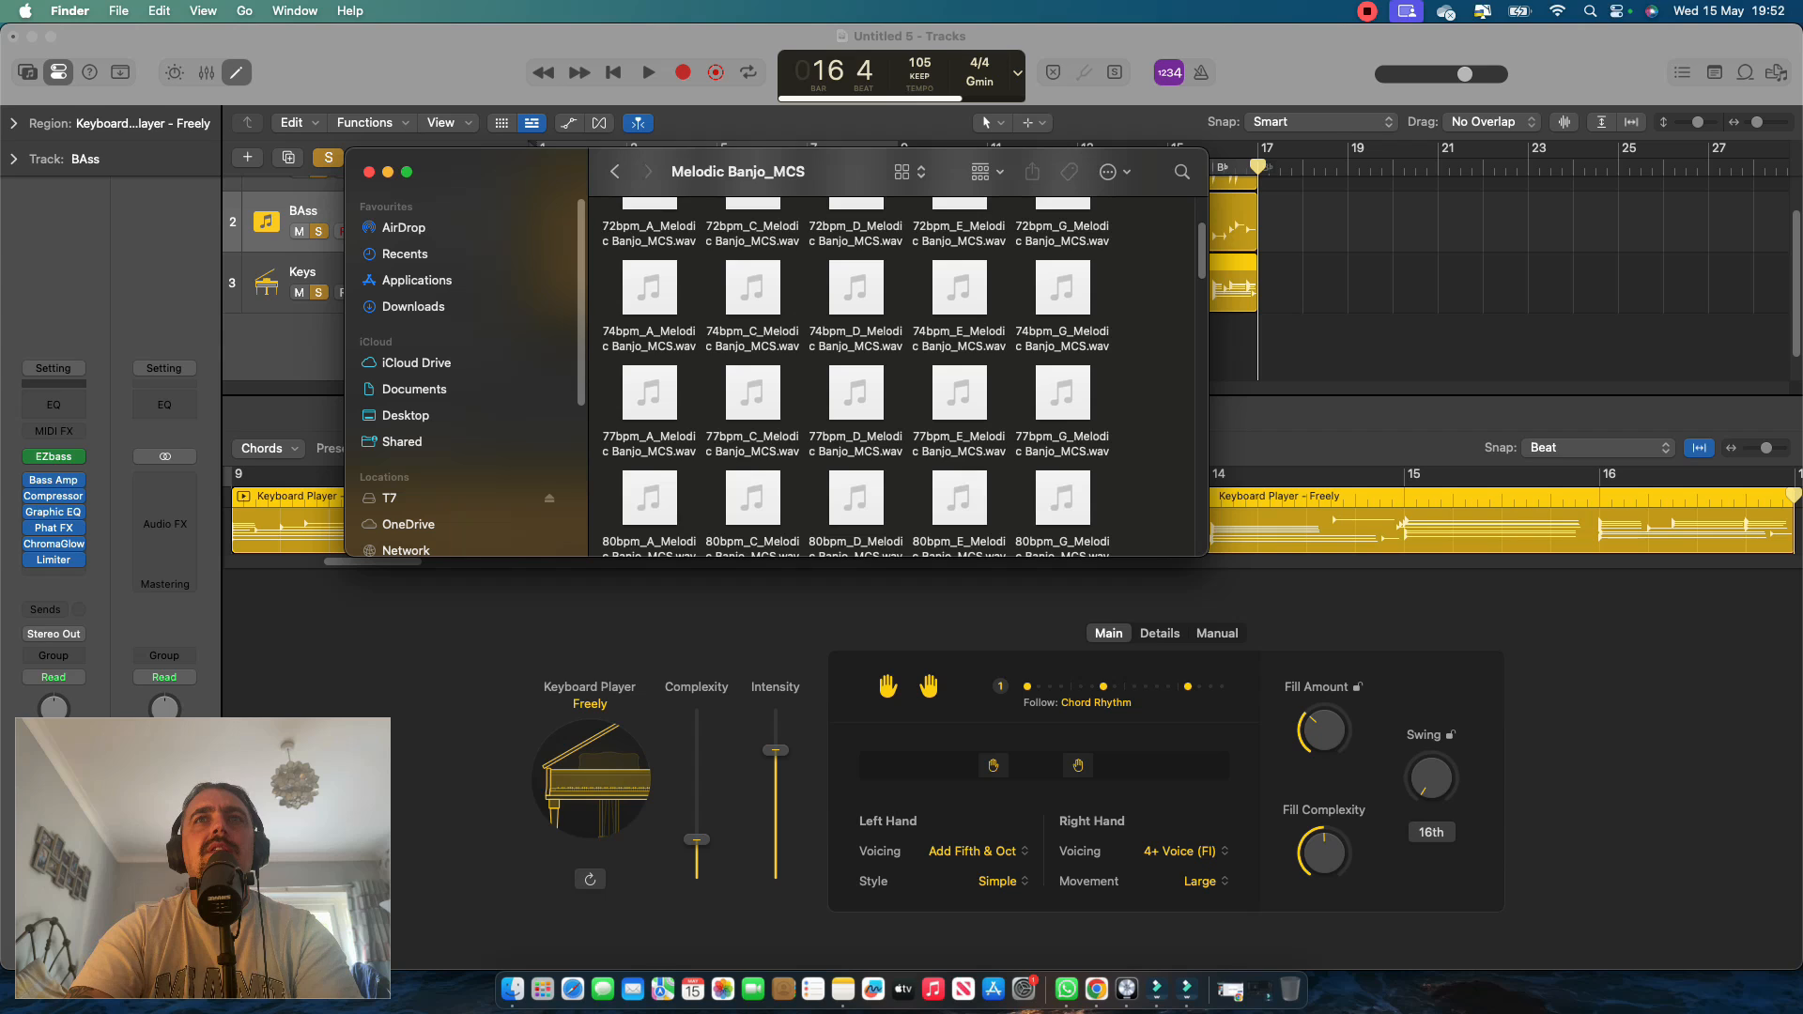
pyautogui.scroll(-1, 857, 375)
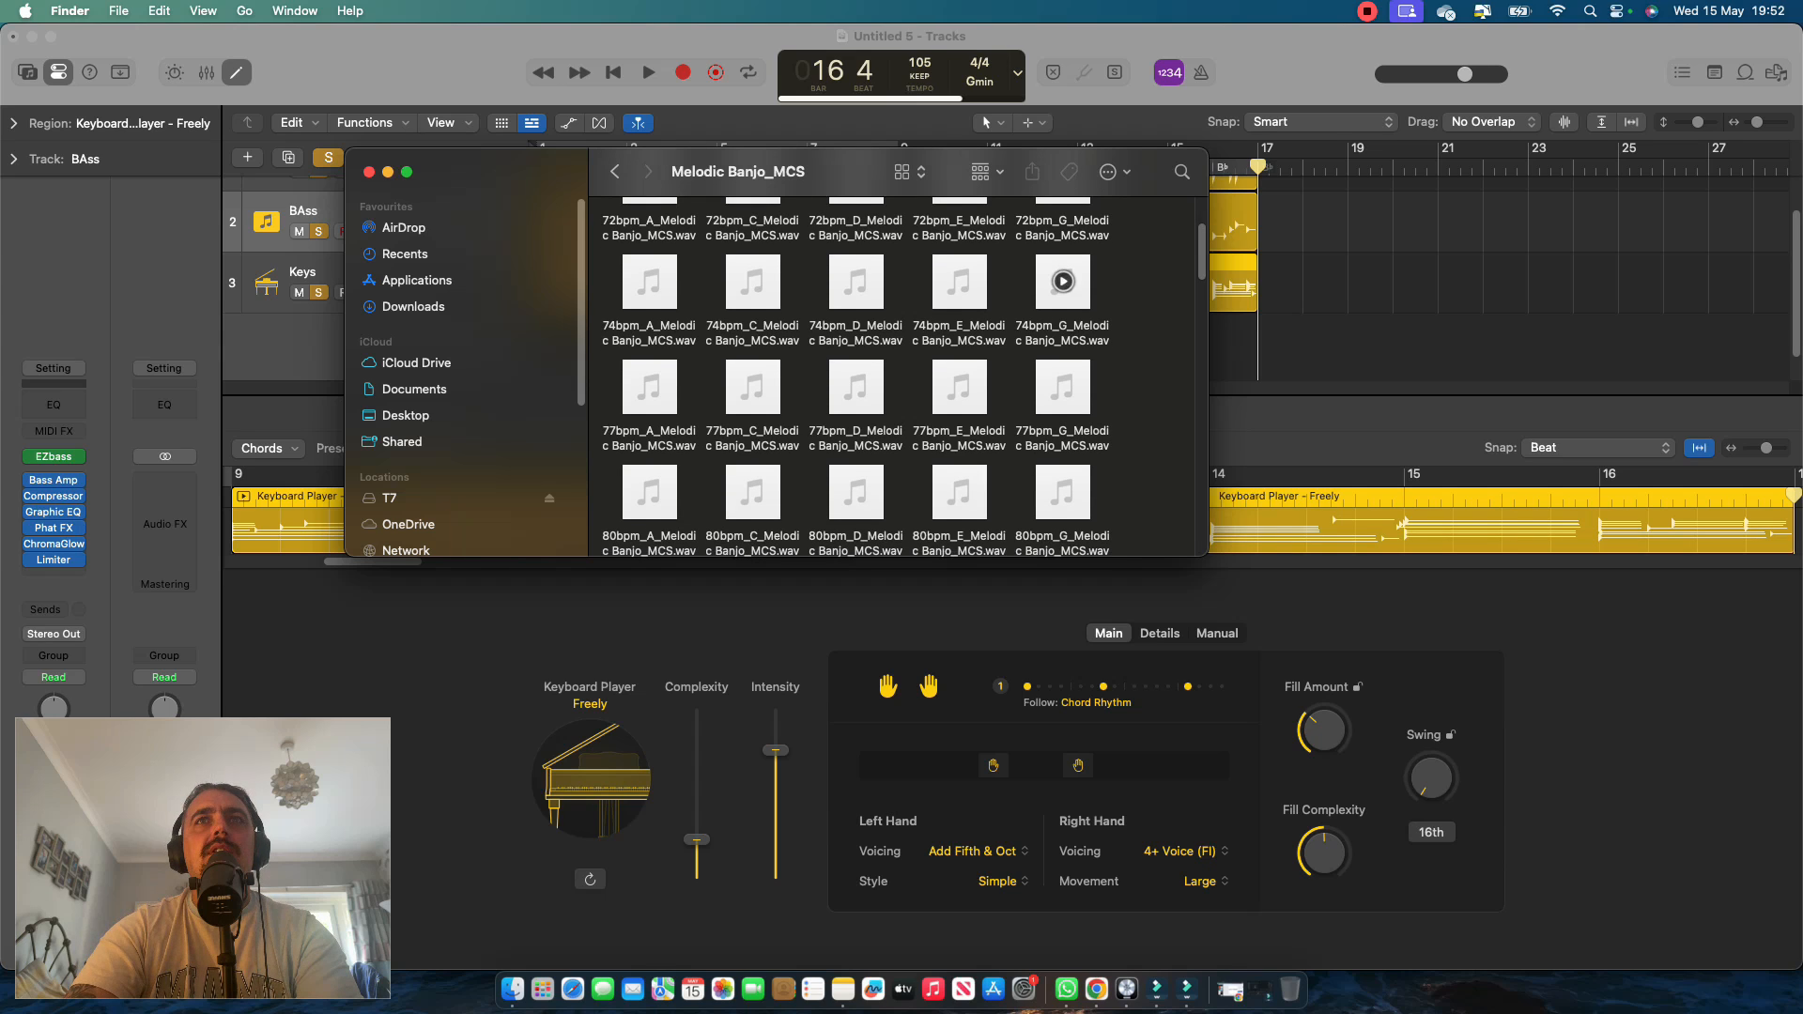
pyautogui.click(1063, 281)
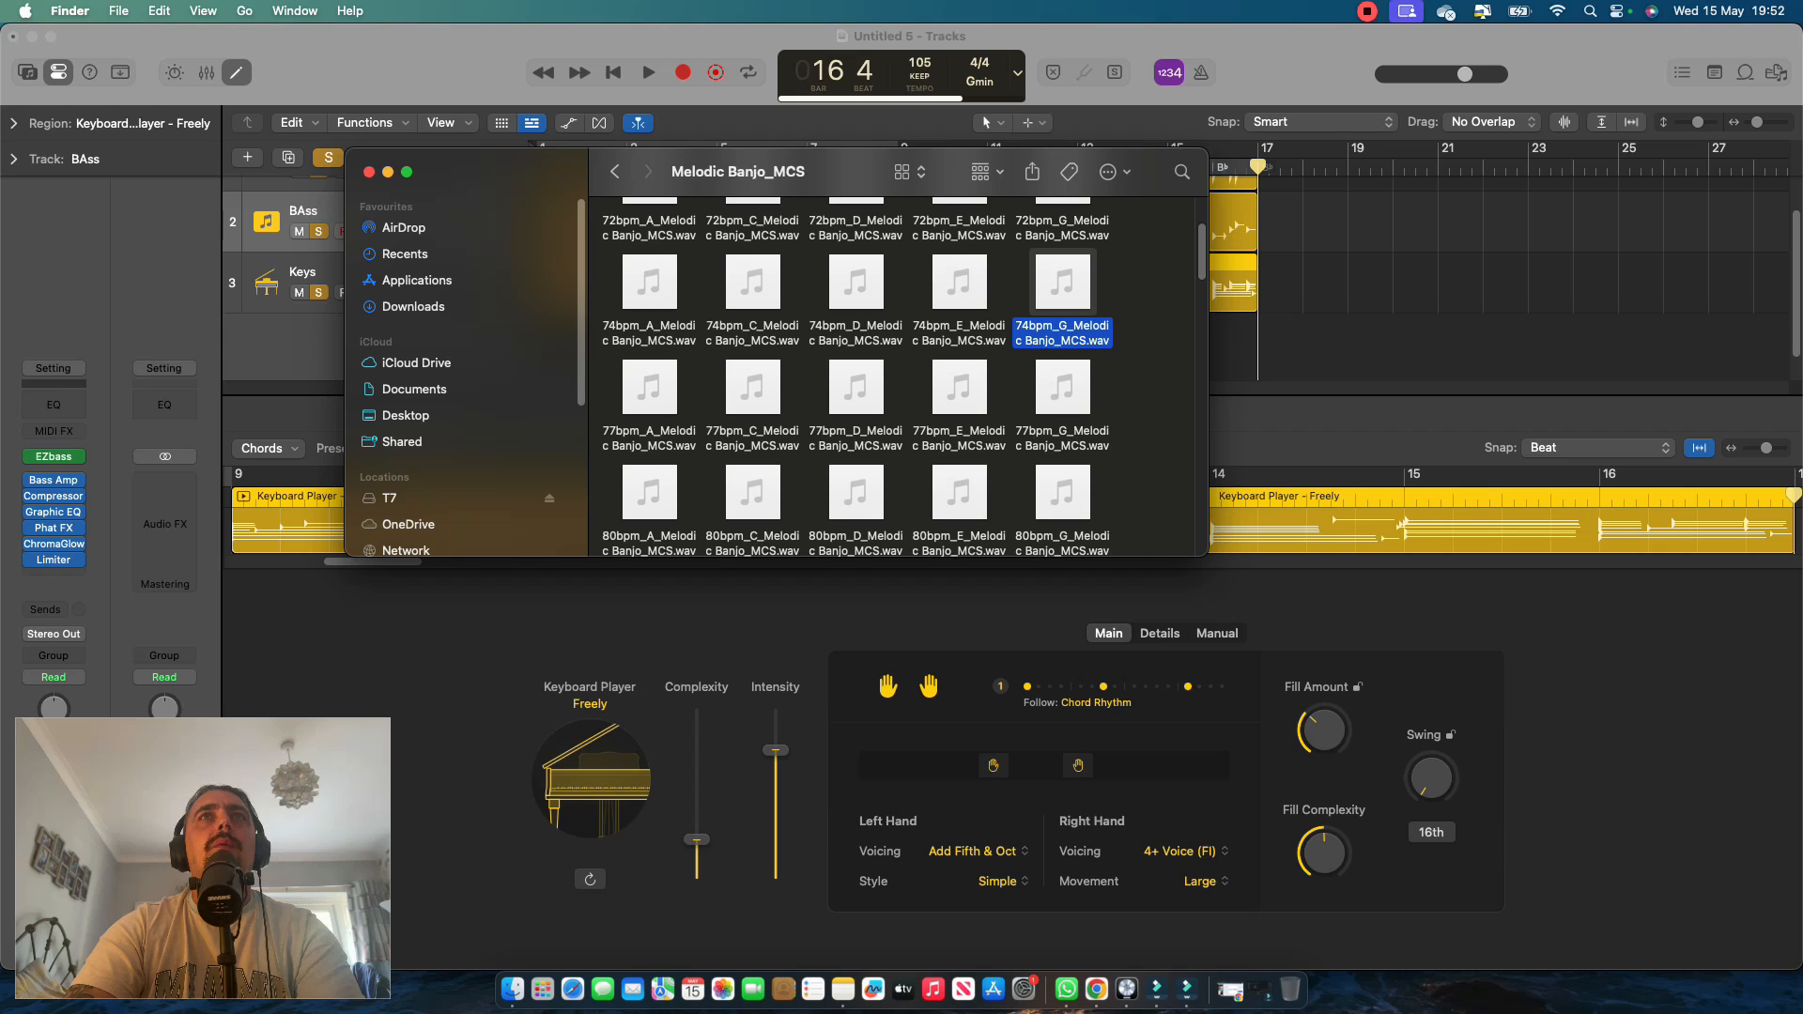
pyautogui.scroll(-10, 1063, 281)
pyautogui.scroll(-8, 905, 375)
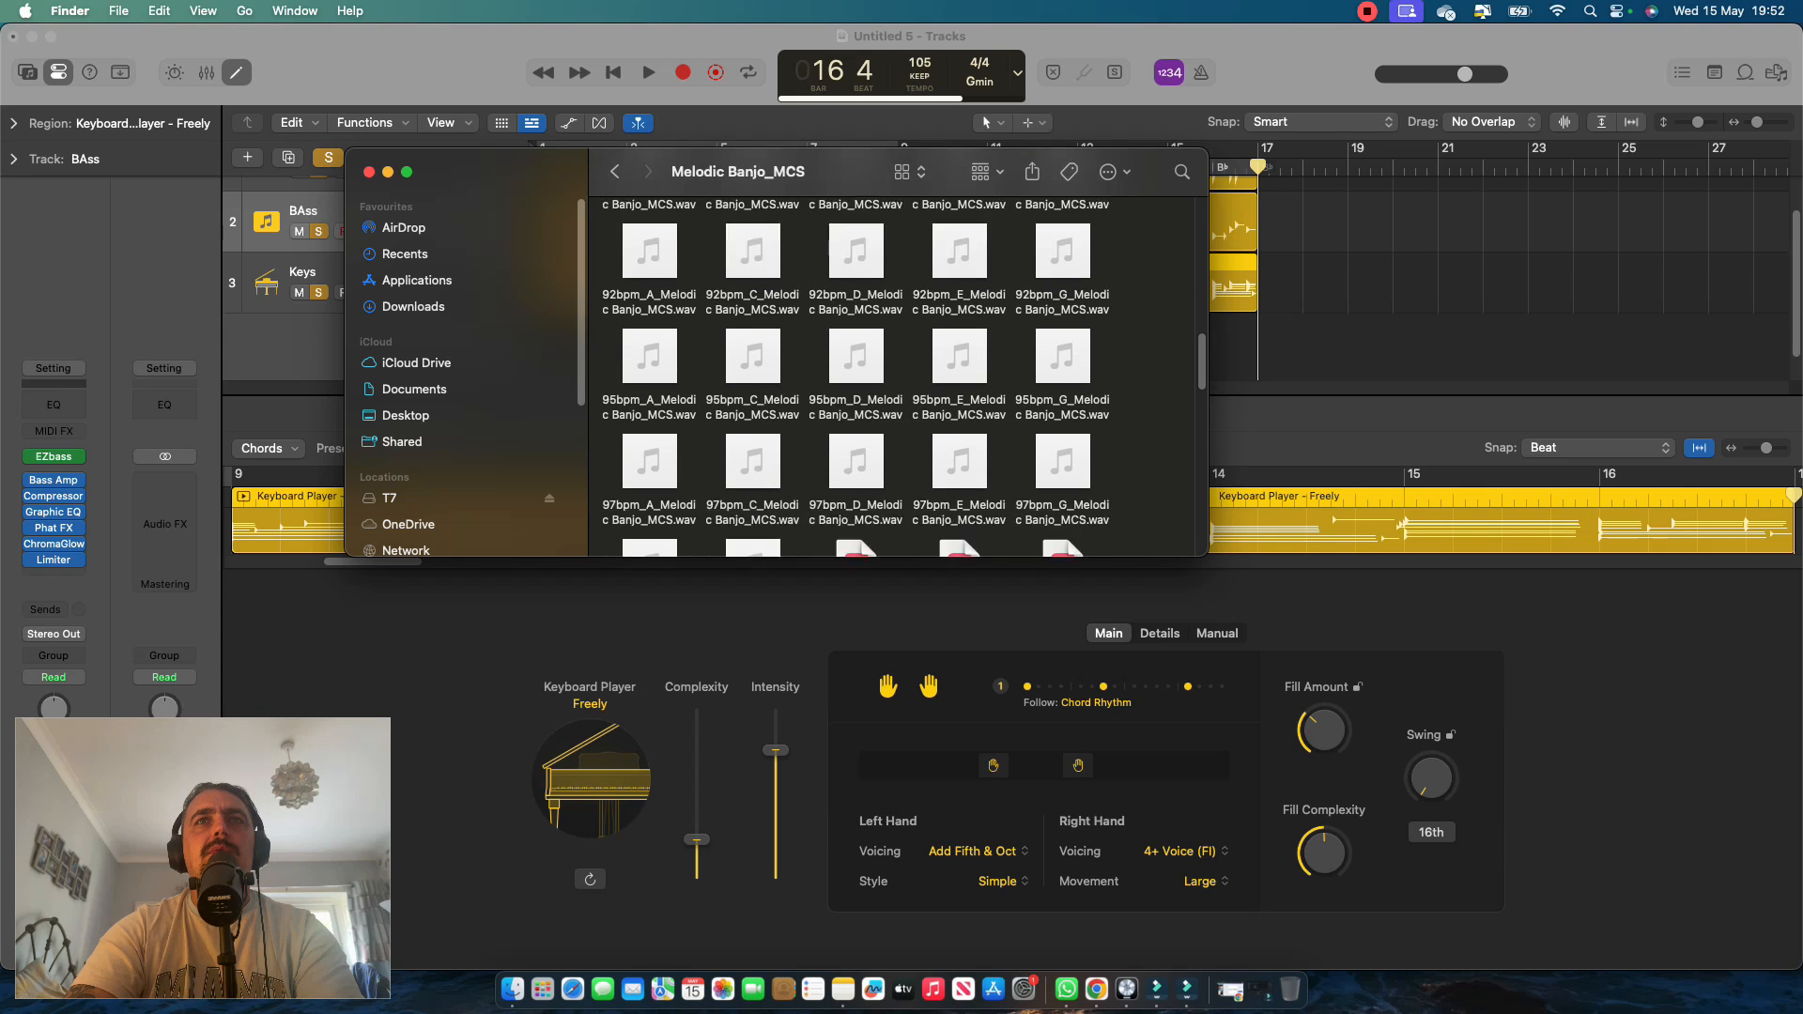
pyautogui.scroll(-3, 904, 375)
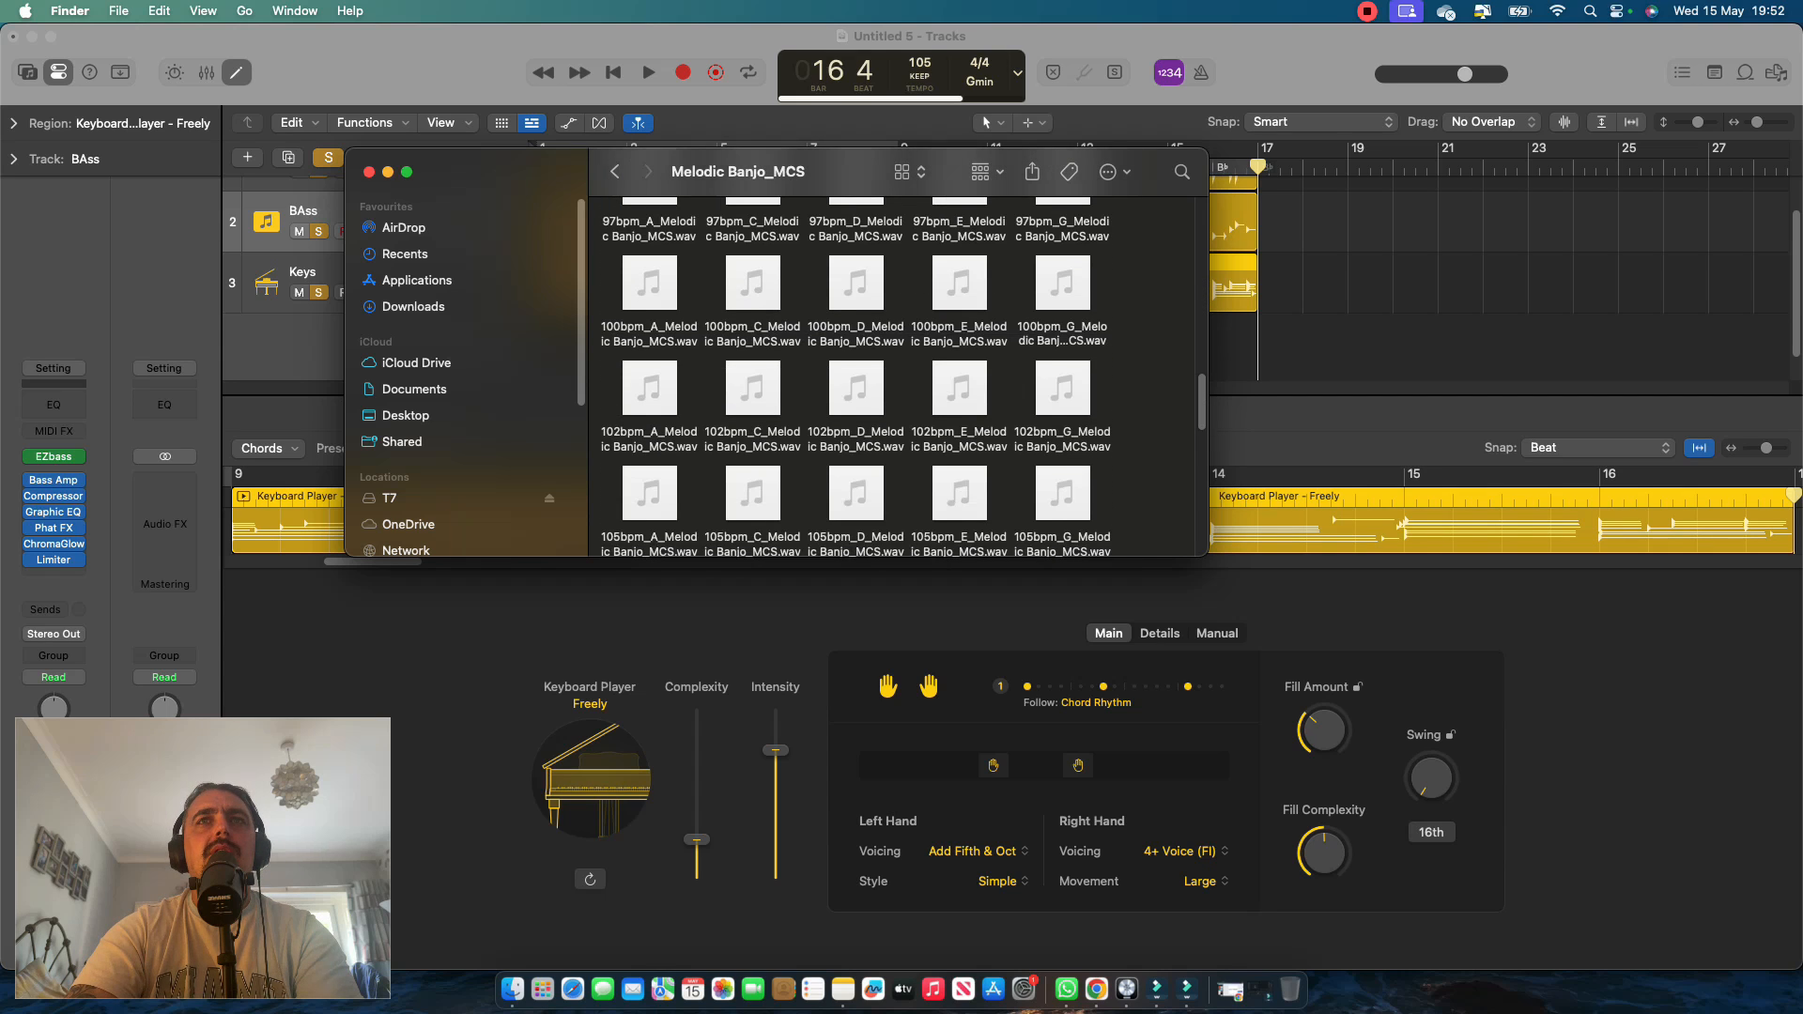
pyautogui.scroll(-1, 959, 387)
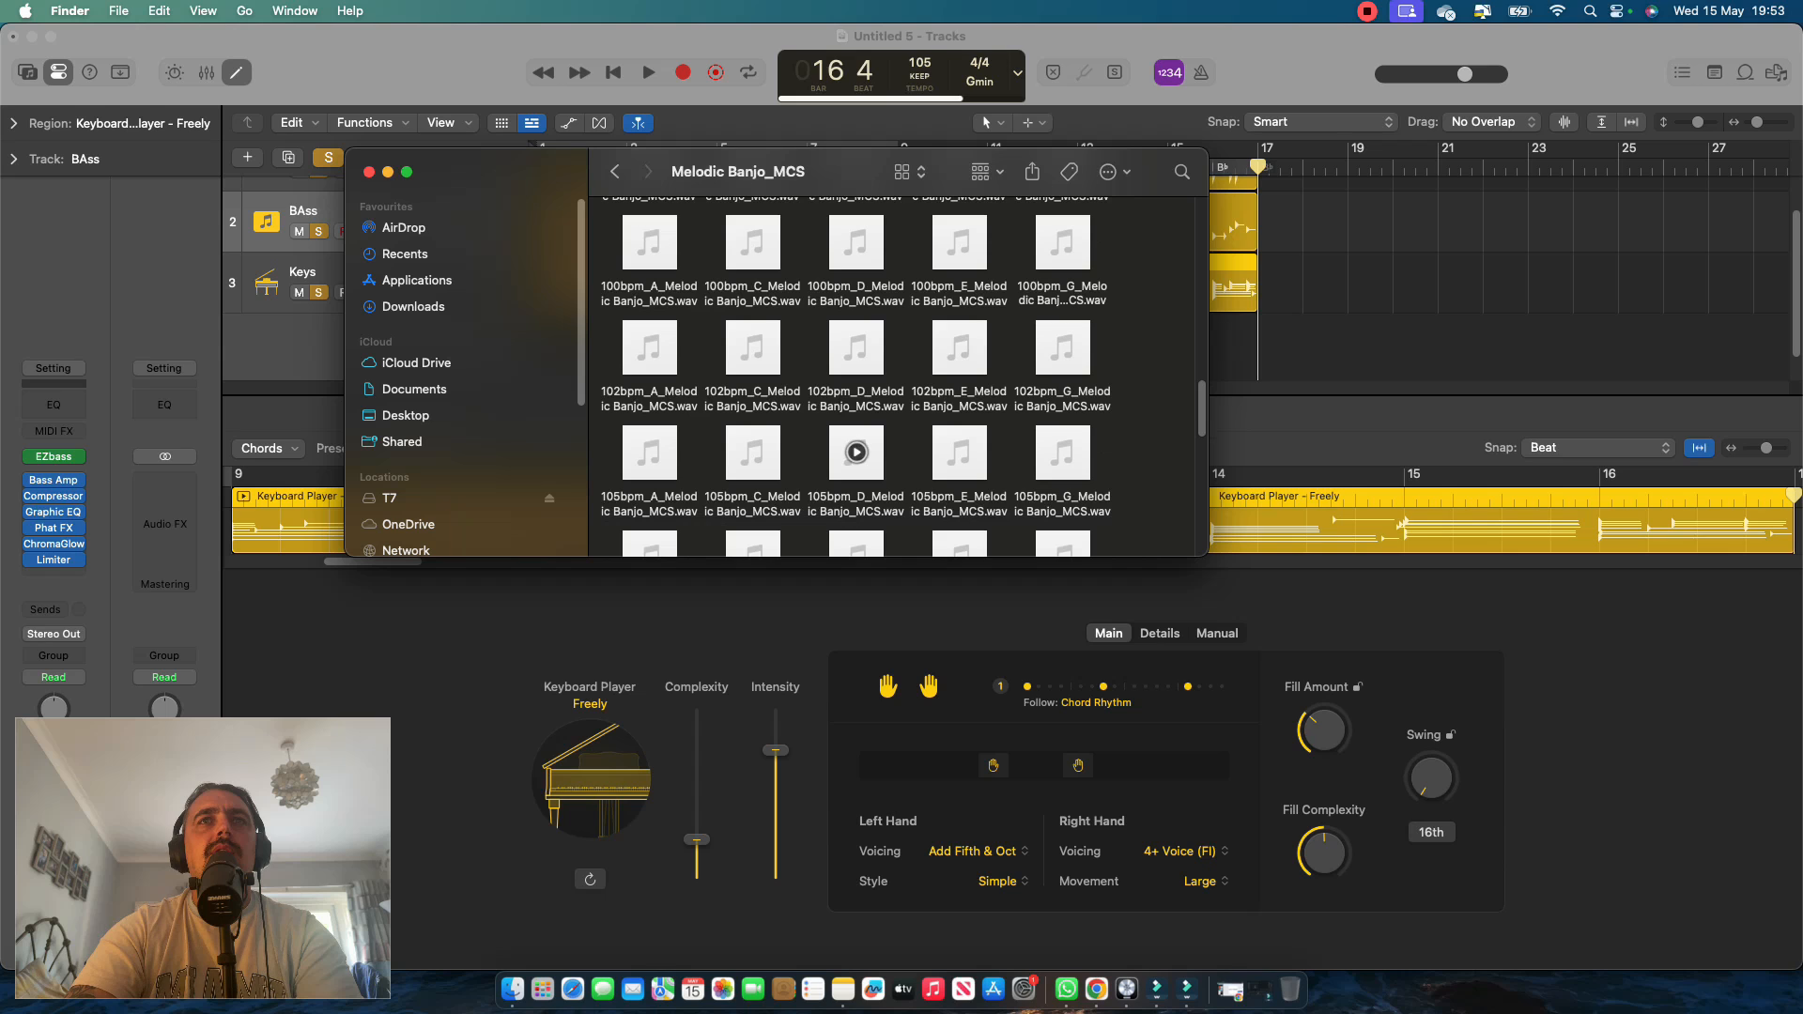
pyautogui.click(1062, 452)
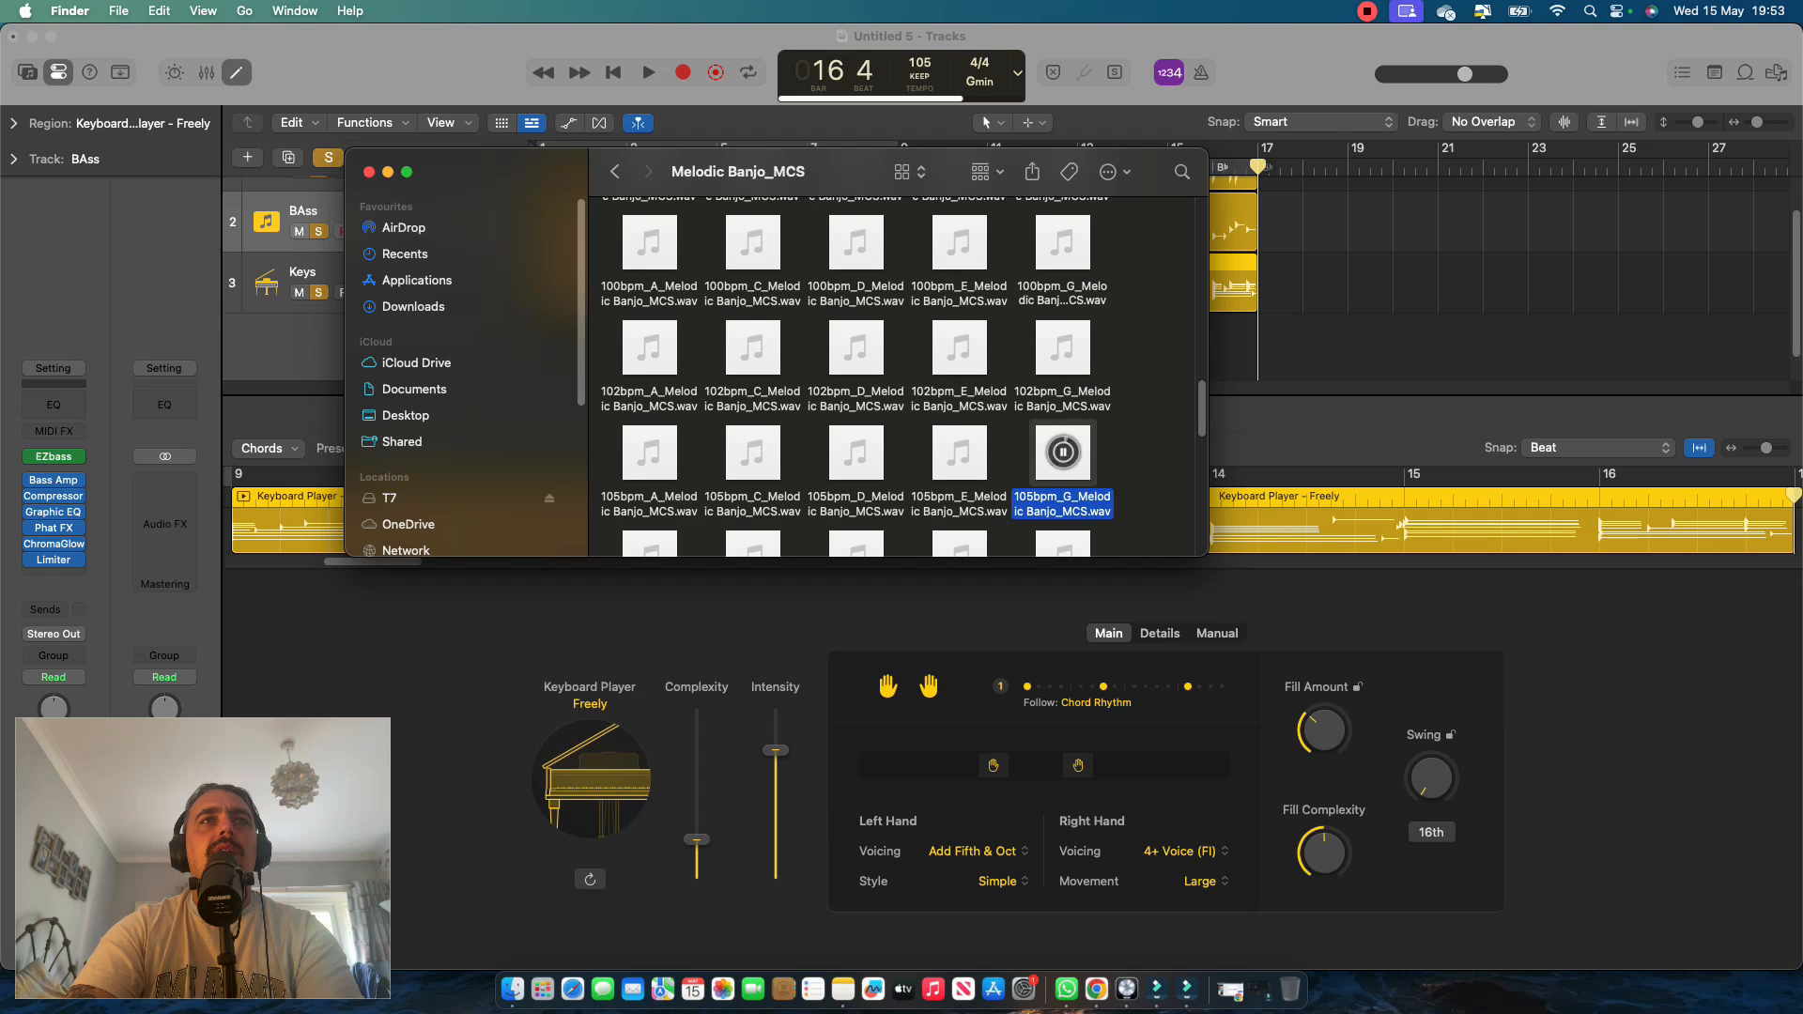
# Import 105bpm_G_Melodic Banjo_MCS.wav into the Logic Pro project on a new track below Keys, with its region starting at bar 1.
pyautogui.moveTo(849, 172); pyautogui.dragTo(356, 200)
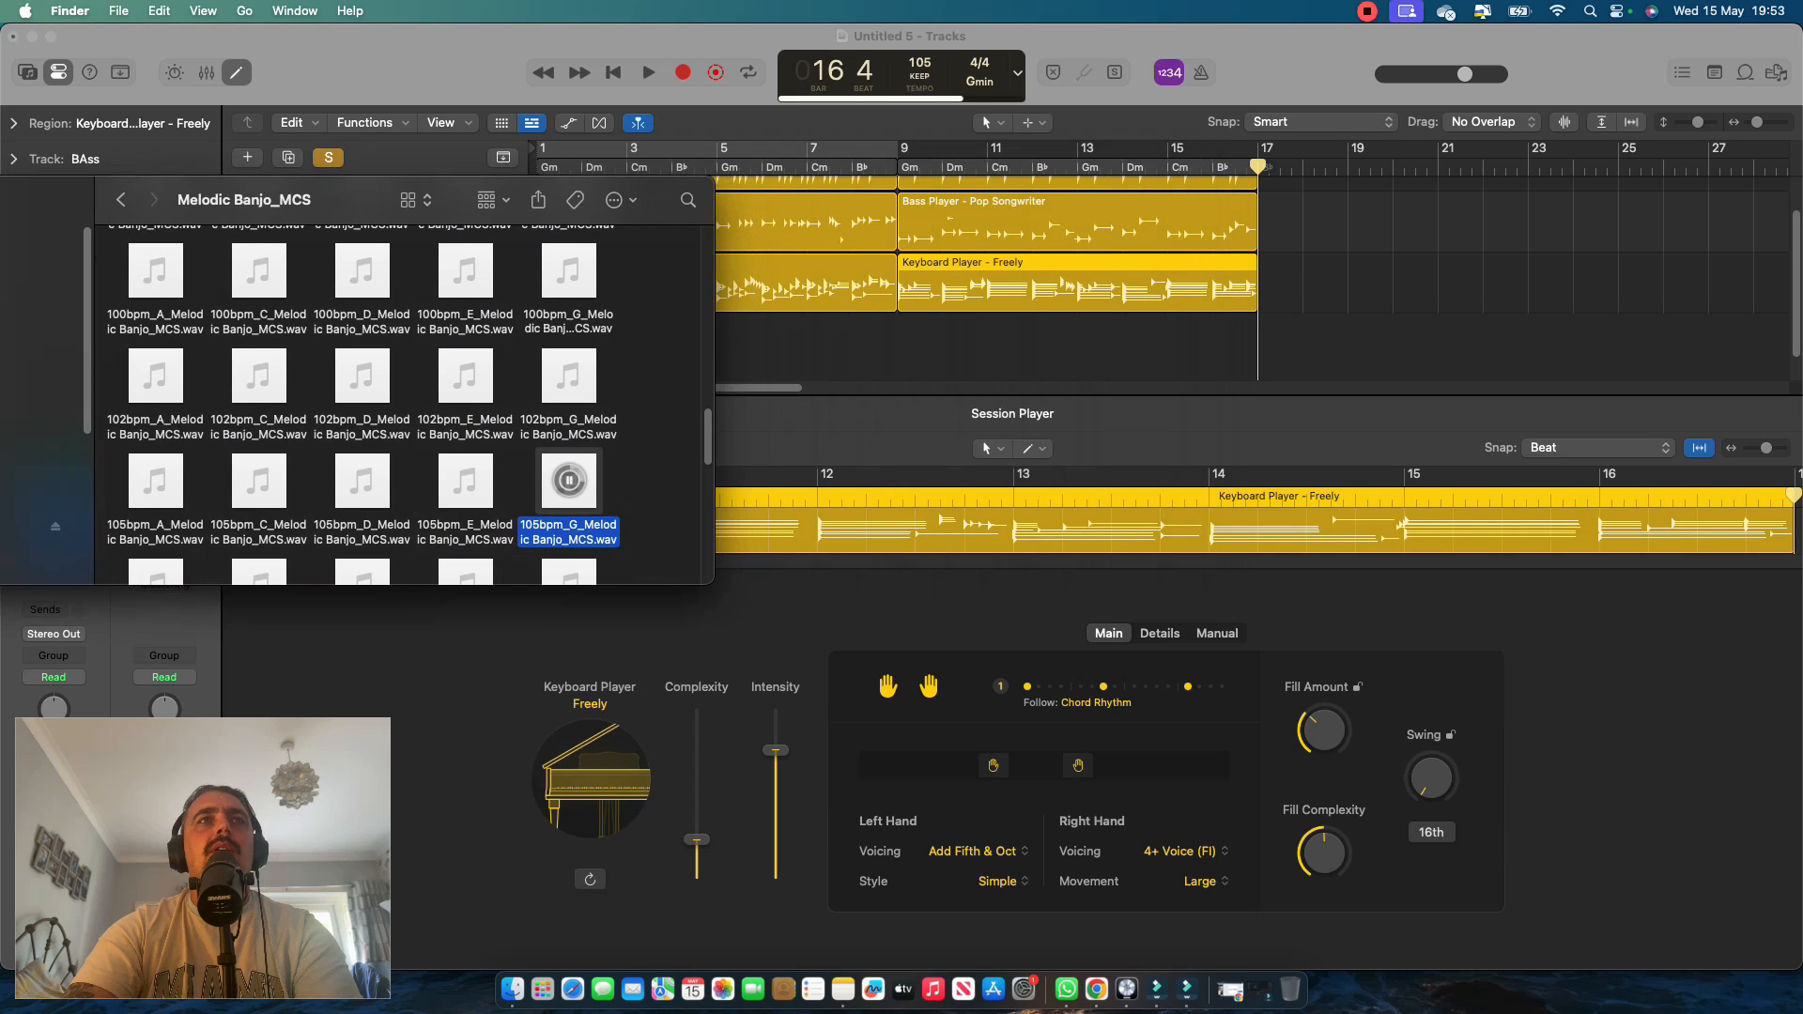
pyautogui.moveTo(568, 481); pyautogui.dragTo(831, 380)
pyautogui.click(902, 460)
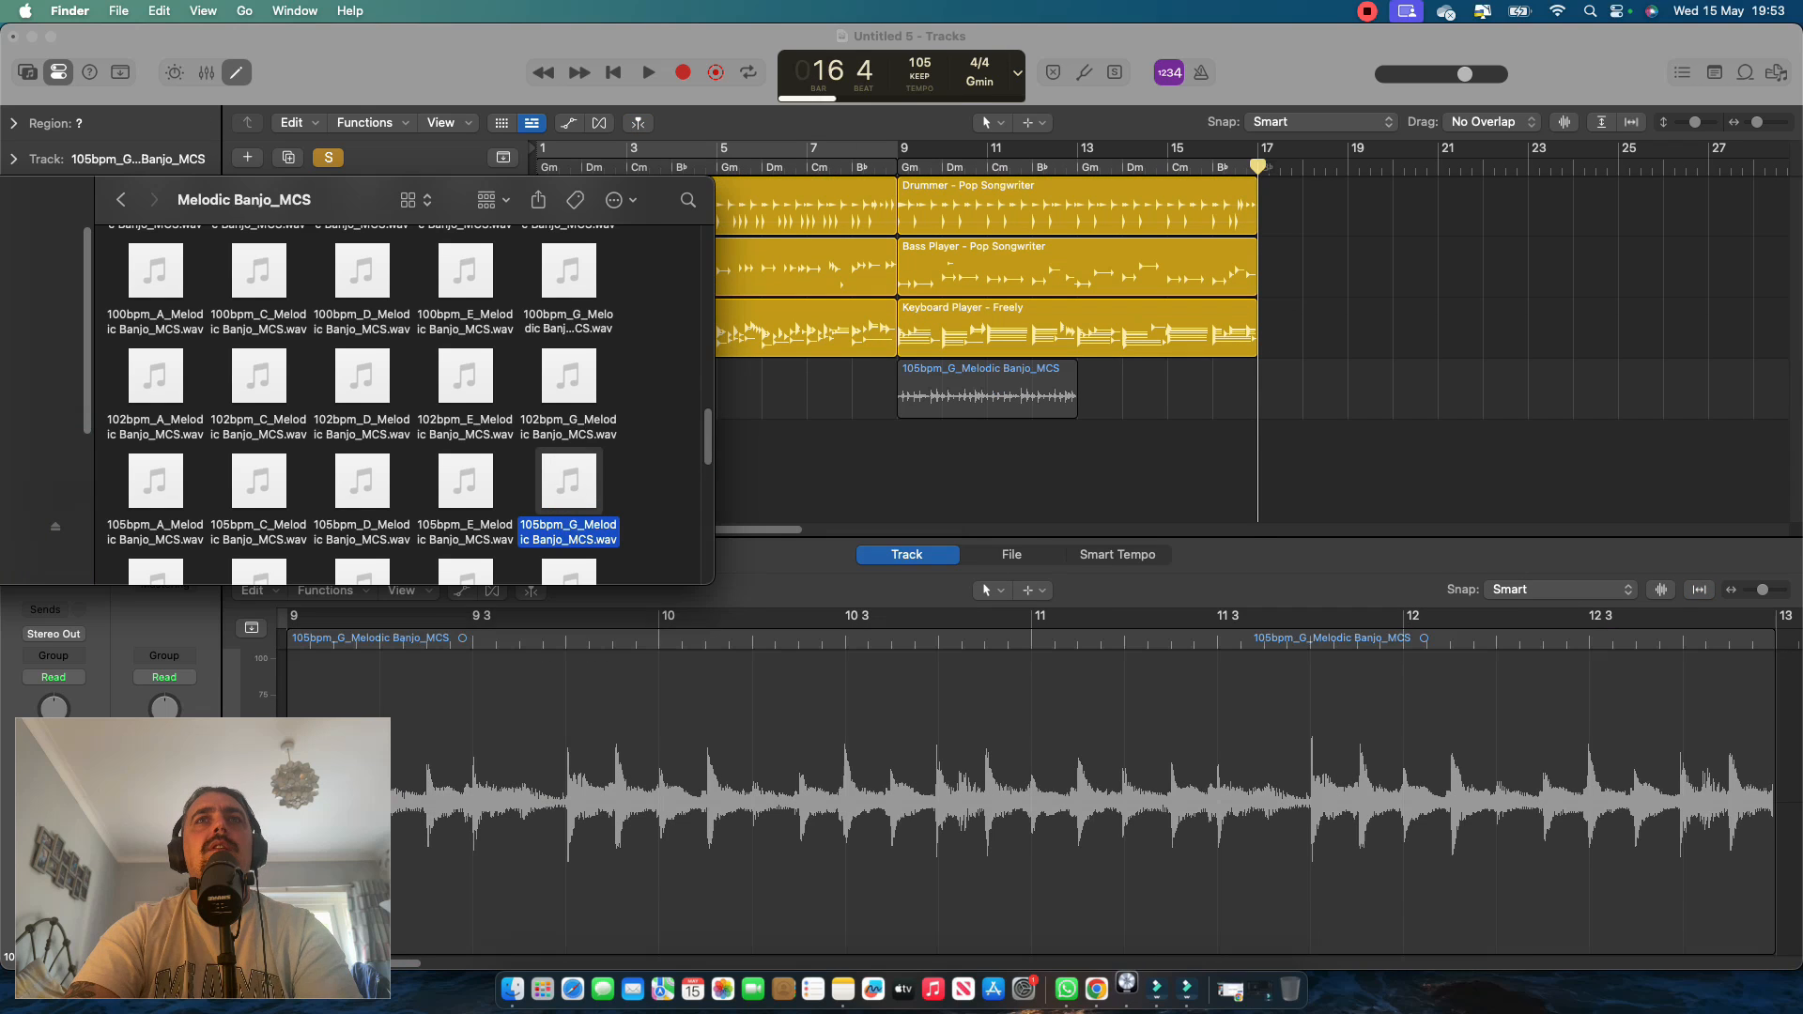
pyautogui.moveTo(986, 394); pyautogui.dragTo(625, 395)
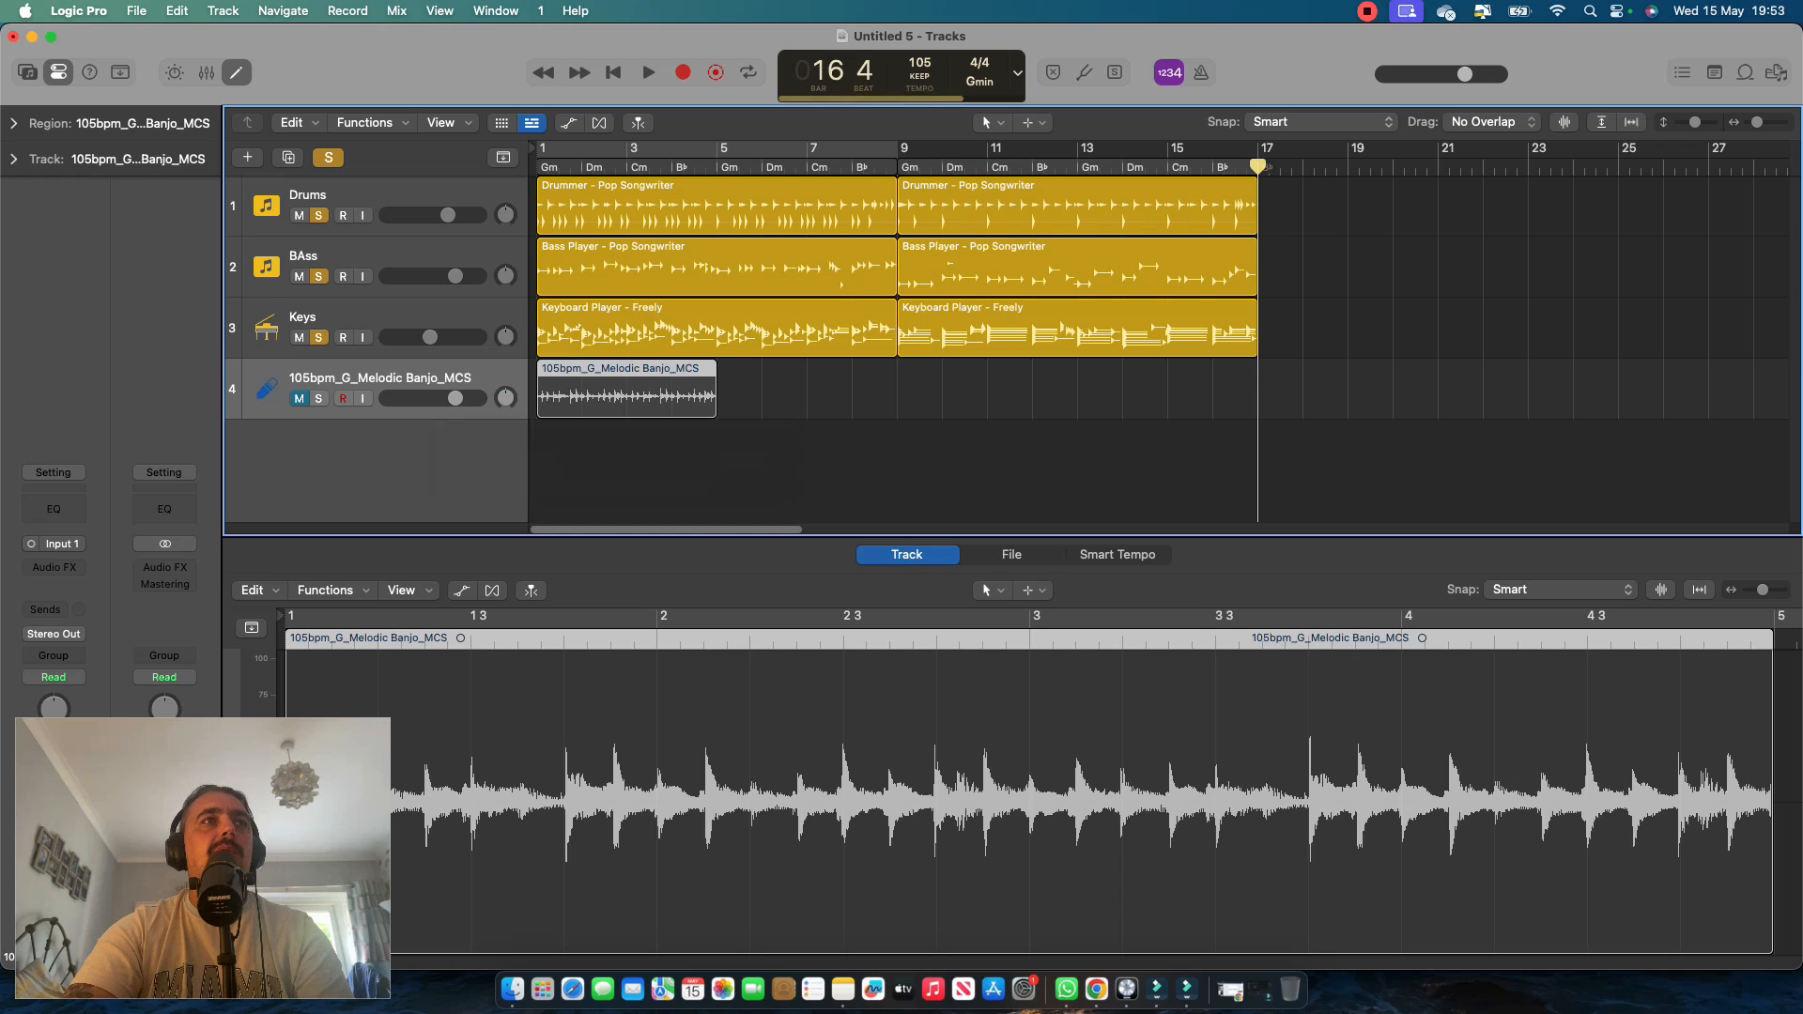
# Solo the banjo track, play the arrangement from bar 1 to bar 5, and lower the banjo's volume during playback.
pyautogui.press('Return')
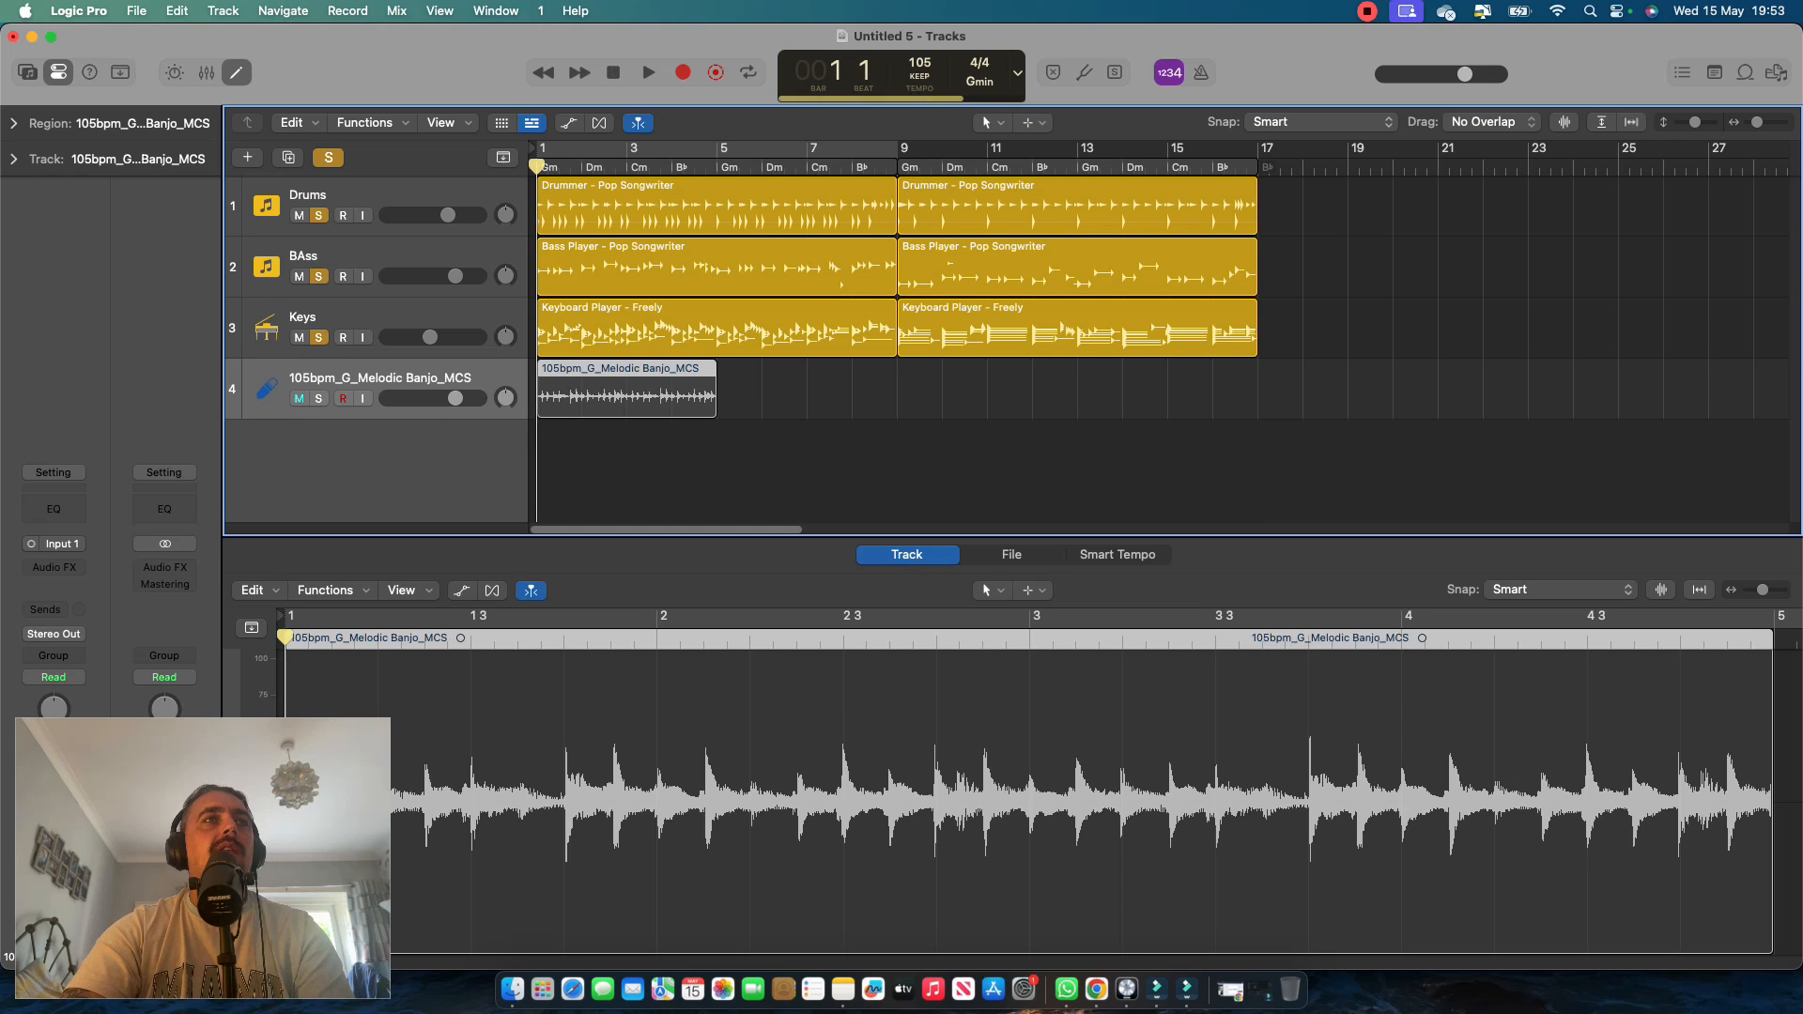
pyautogui.press('s')
pyautogui.press('space')
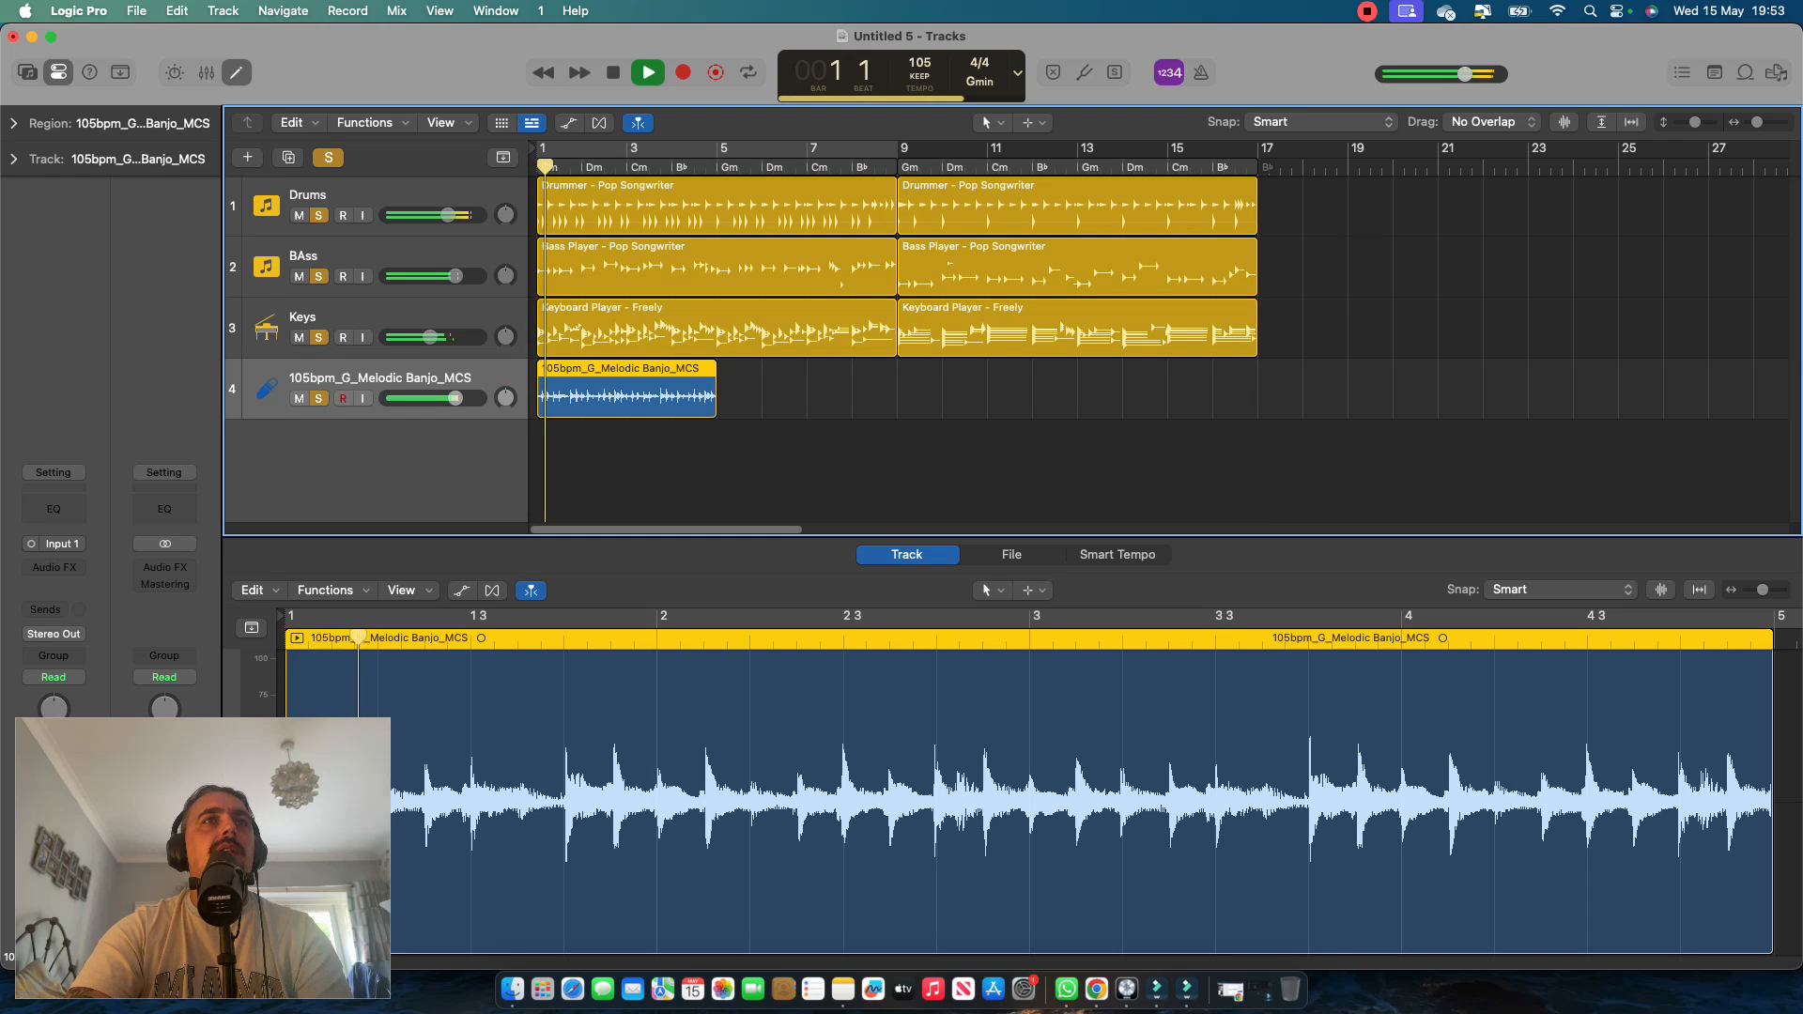
pyautogui.moveTo(455, 398); pyautogui.dragTo(433, 398)
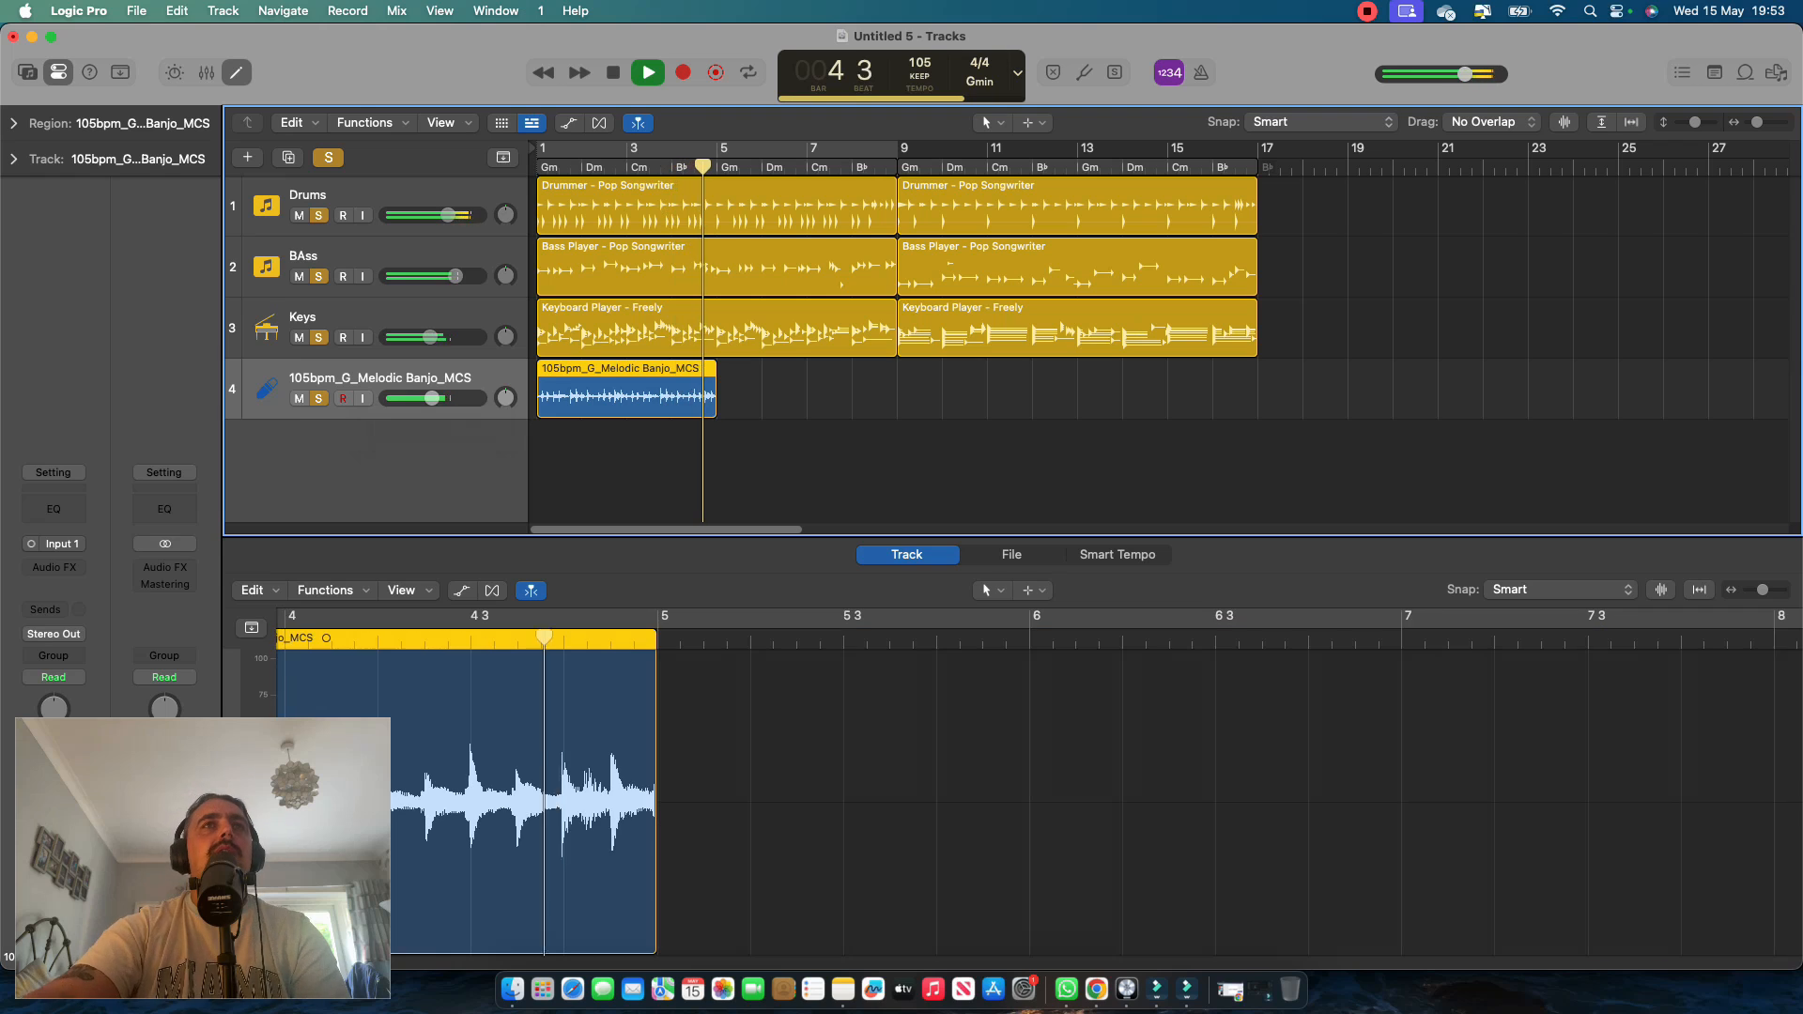
pyautogui.press('space')
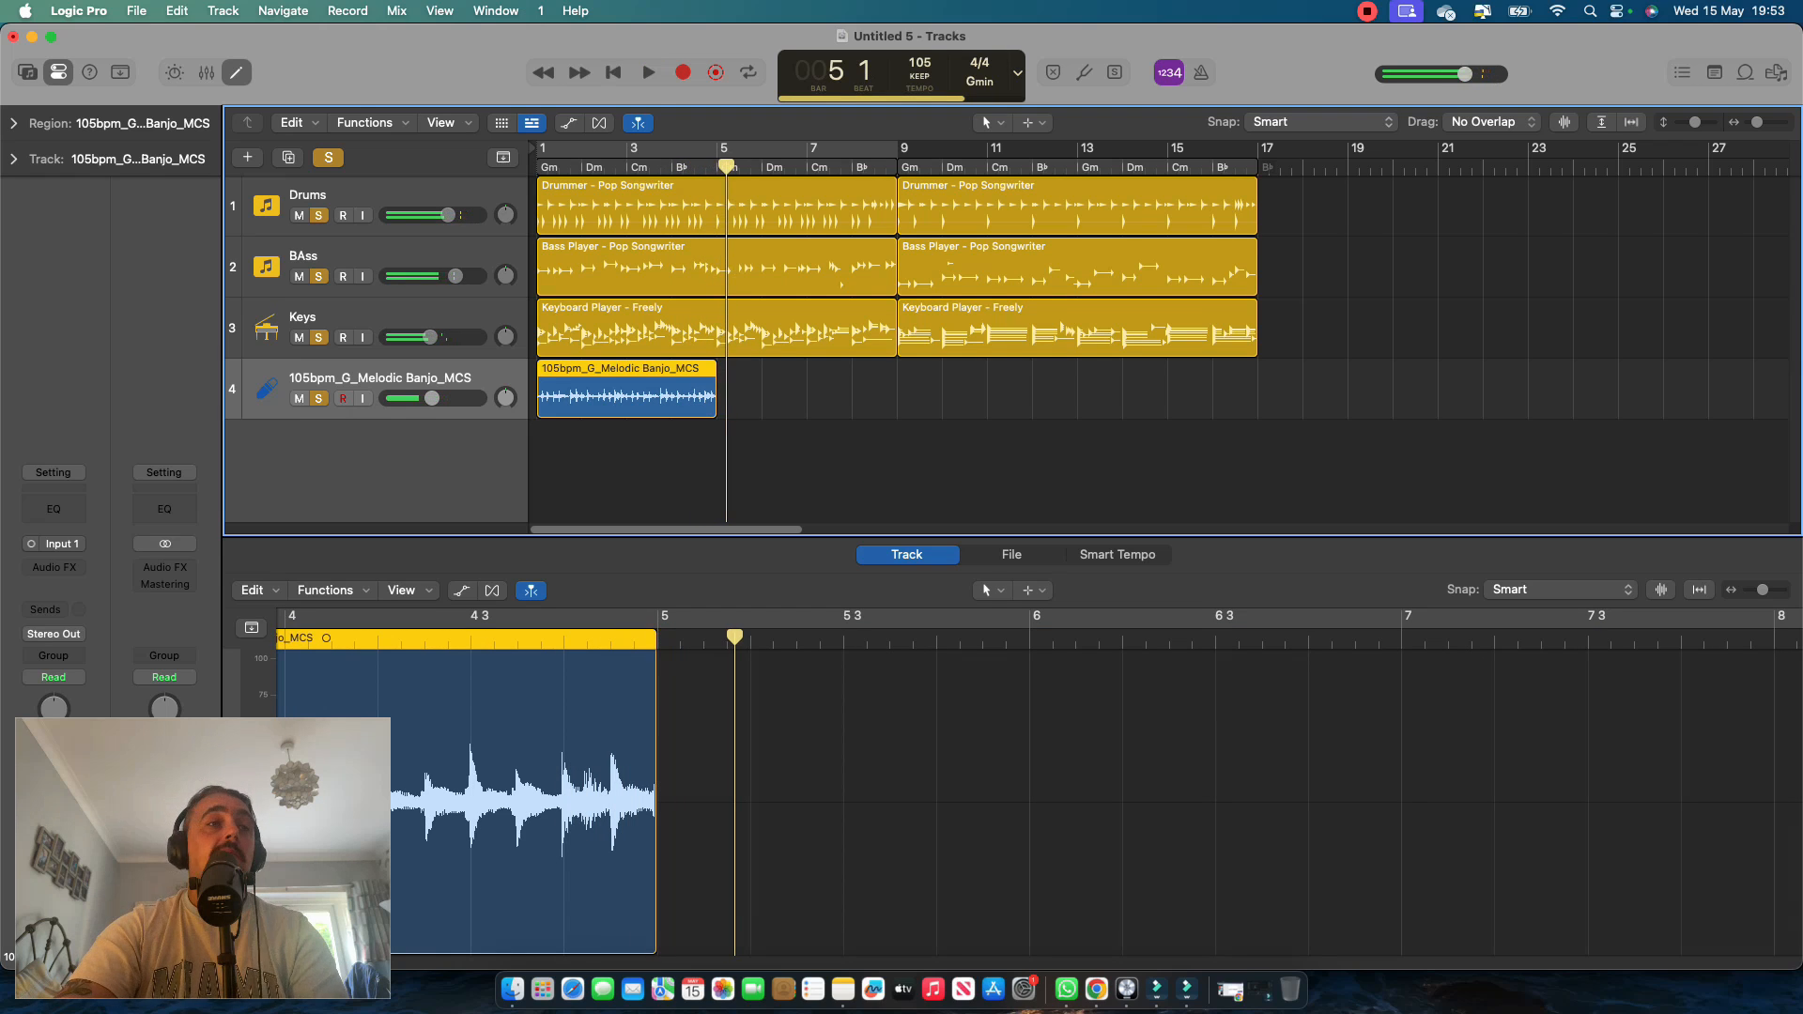
# Copy the banjo region to bar 5 so it fills the first section, and lower the banjo track's volume slightly.
pyautogui.moveTo(655, 394); pyautogui.dragTo(837, 394)
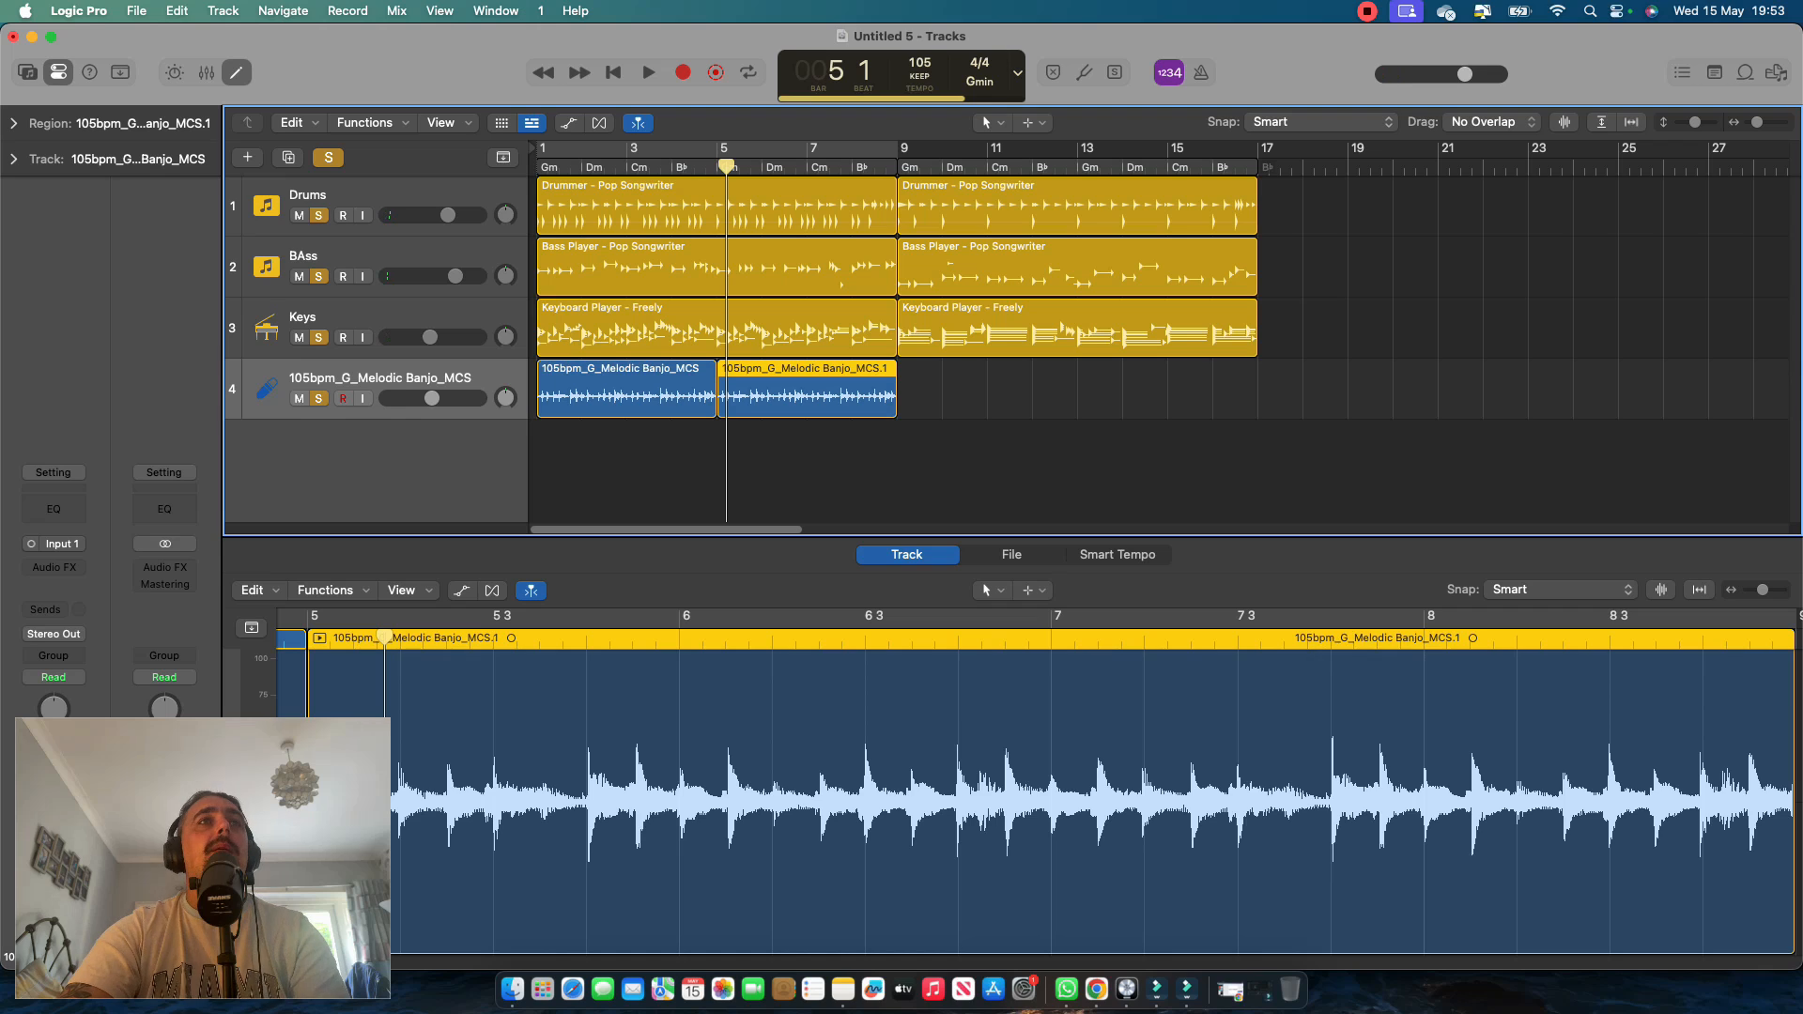
pyautogui.moveTo(432, 398); pyautogui.dragTo(429, 398)
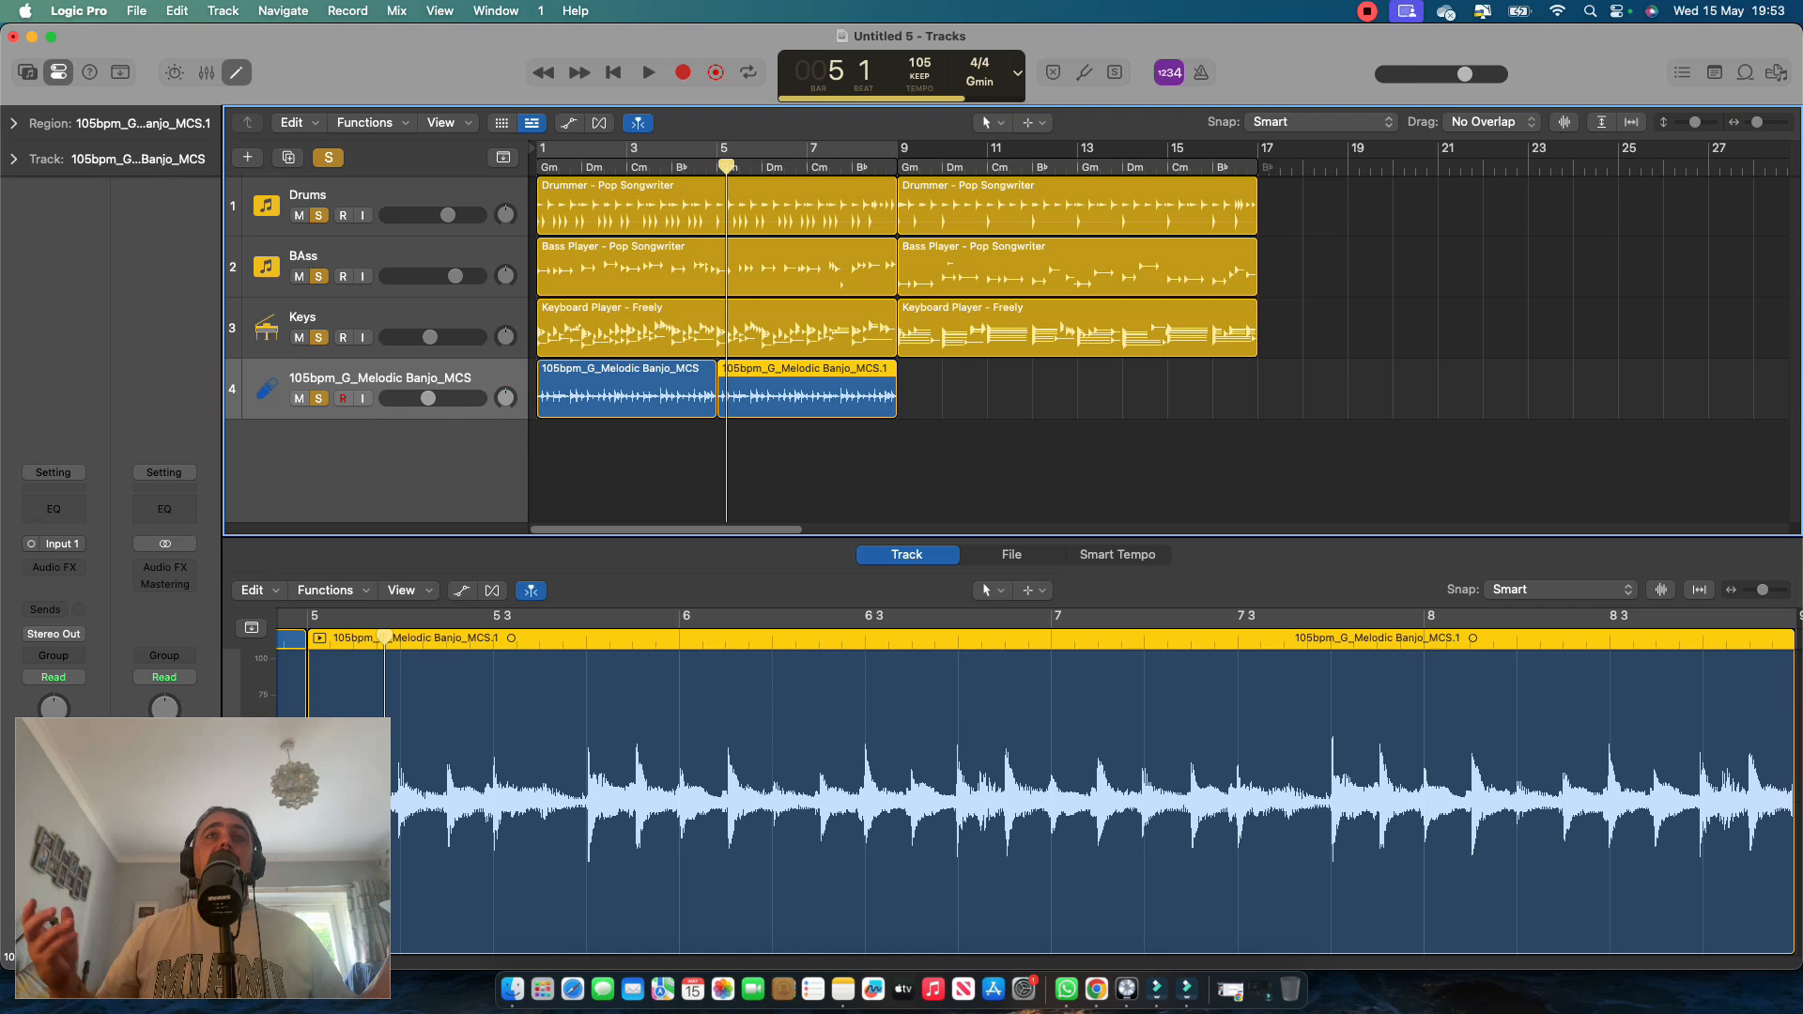